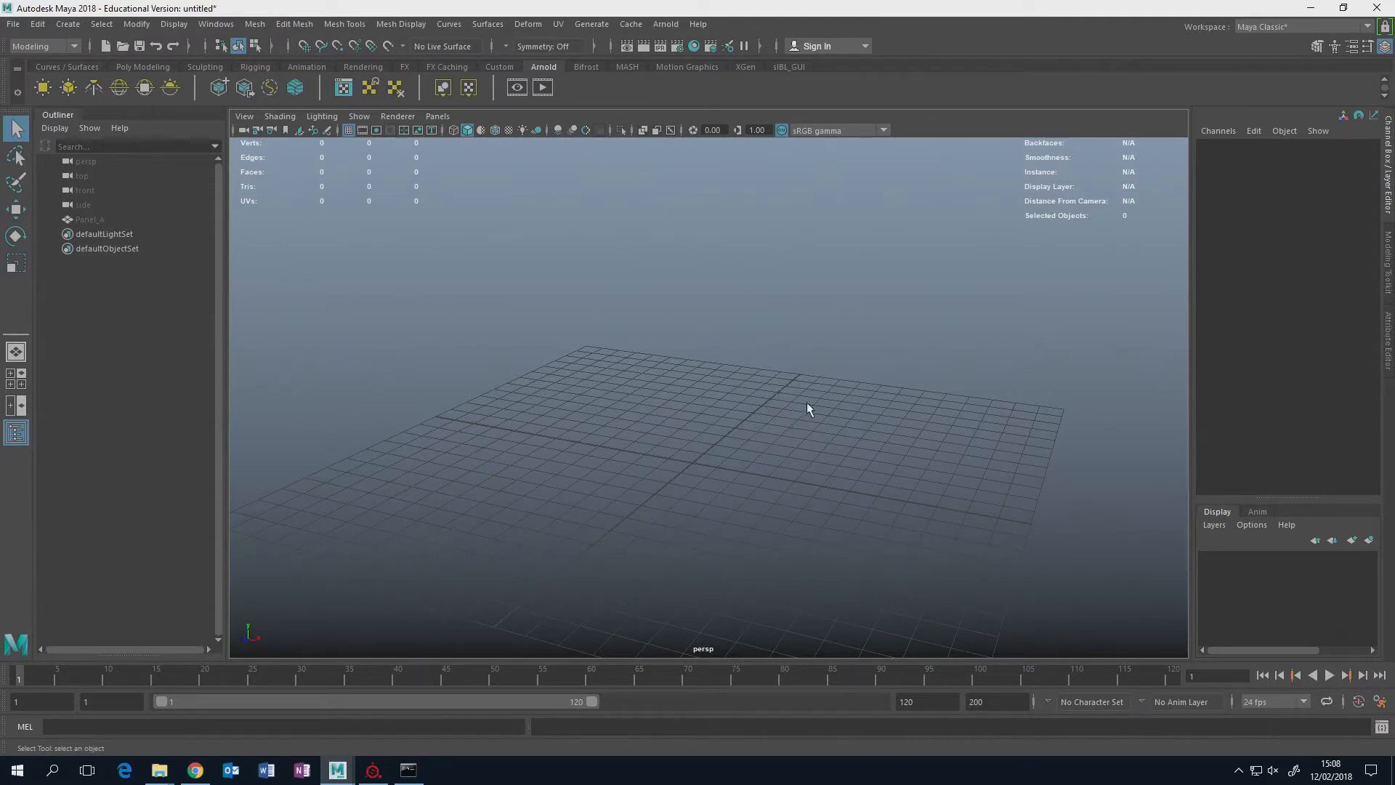
pyautogui.keyDown('alt'); pyautogui.moveTo(804, 383); pyautogui.dragTo(770, 422); pyautogui.keyUp('alt')
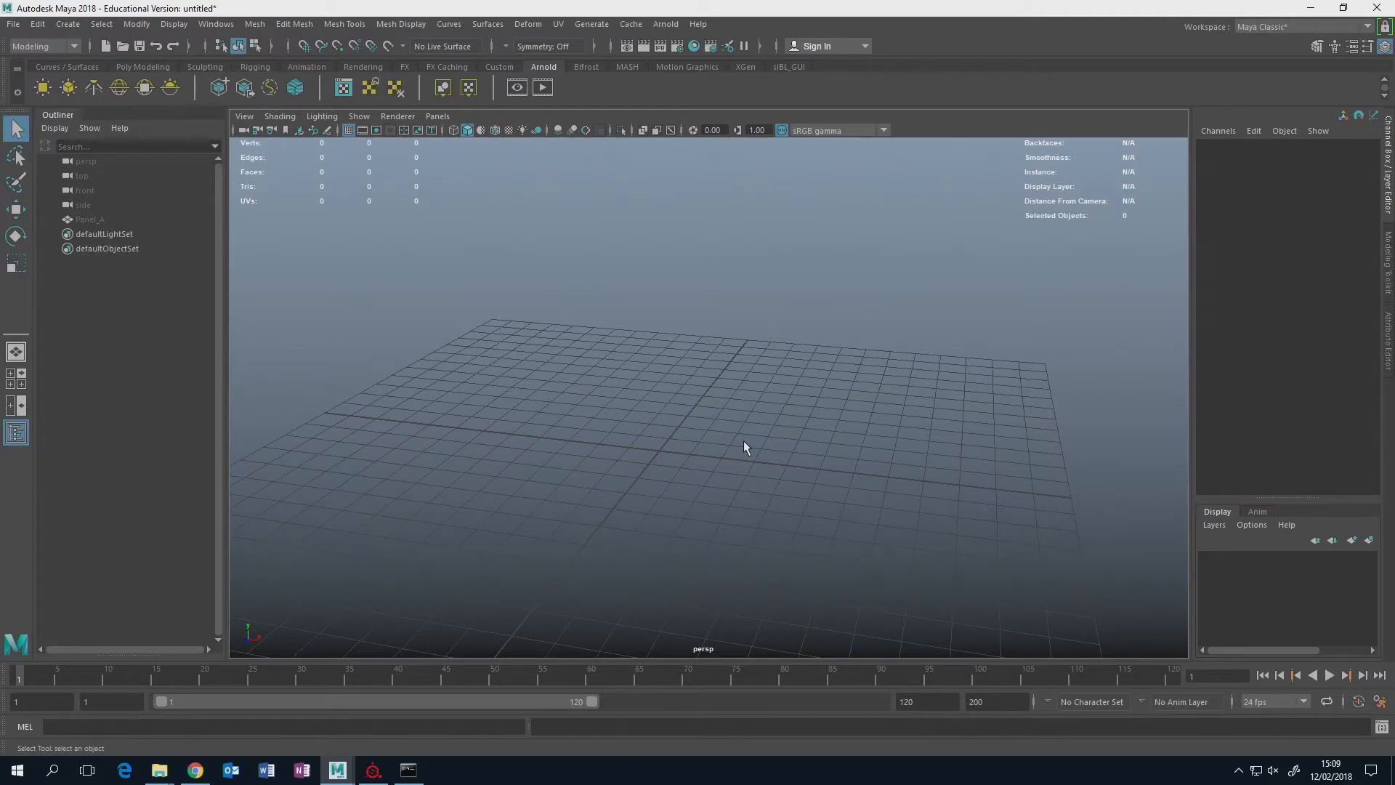
pyautogui.keyDown('alt'); pyautogui.moveTo(731, 436); pyautogui.dragTo(710, 446); pyautogui.keyUp('alt')
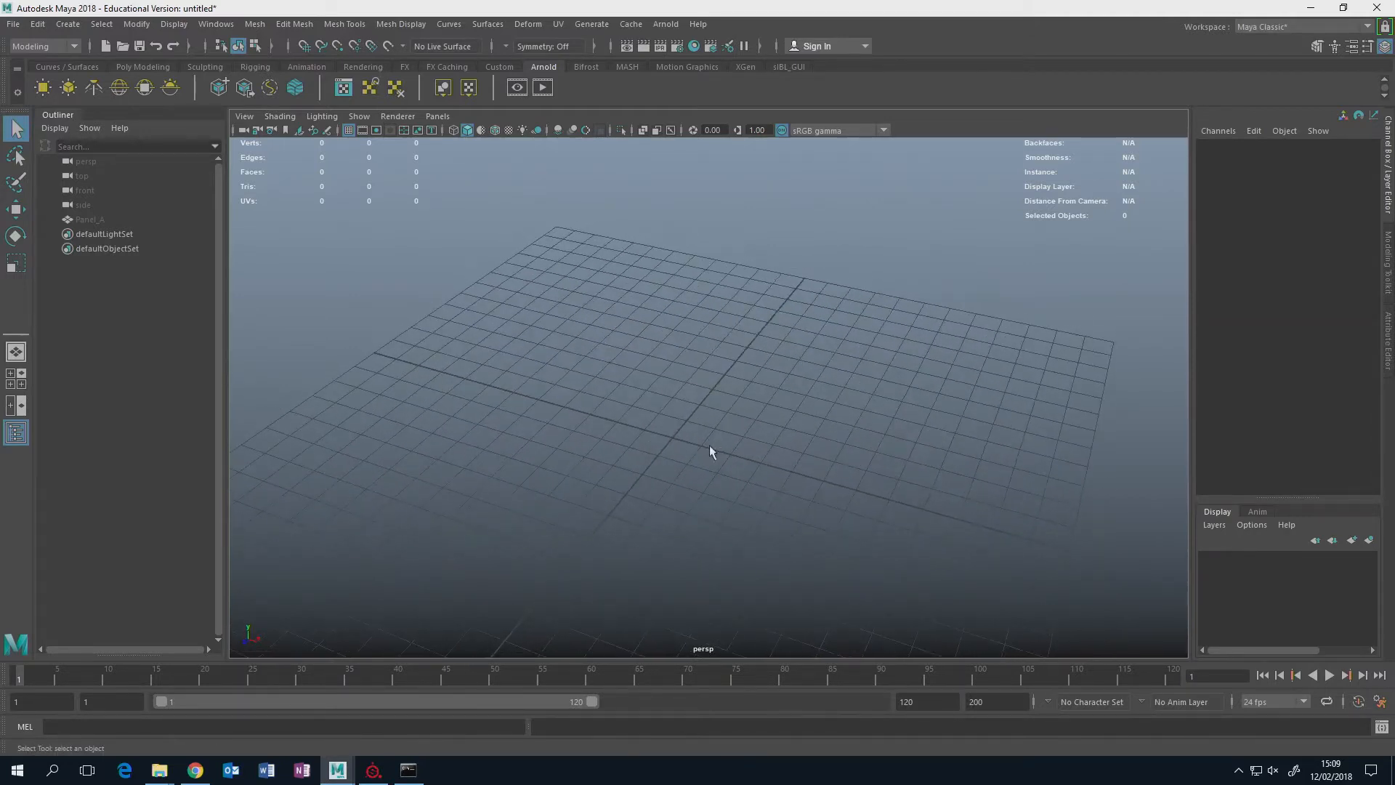
pyautogui.keyDown('shift'); pyautogui.rightClick(715, 393); pyautogui.keyUp('shift')
pyautogui.click(676, 371)
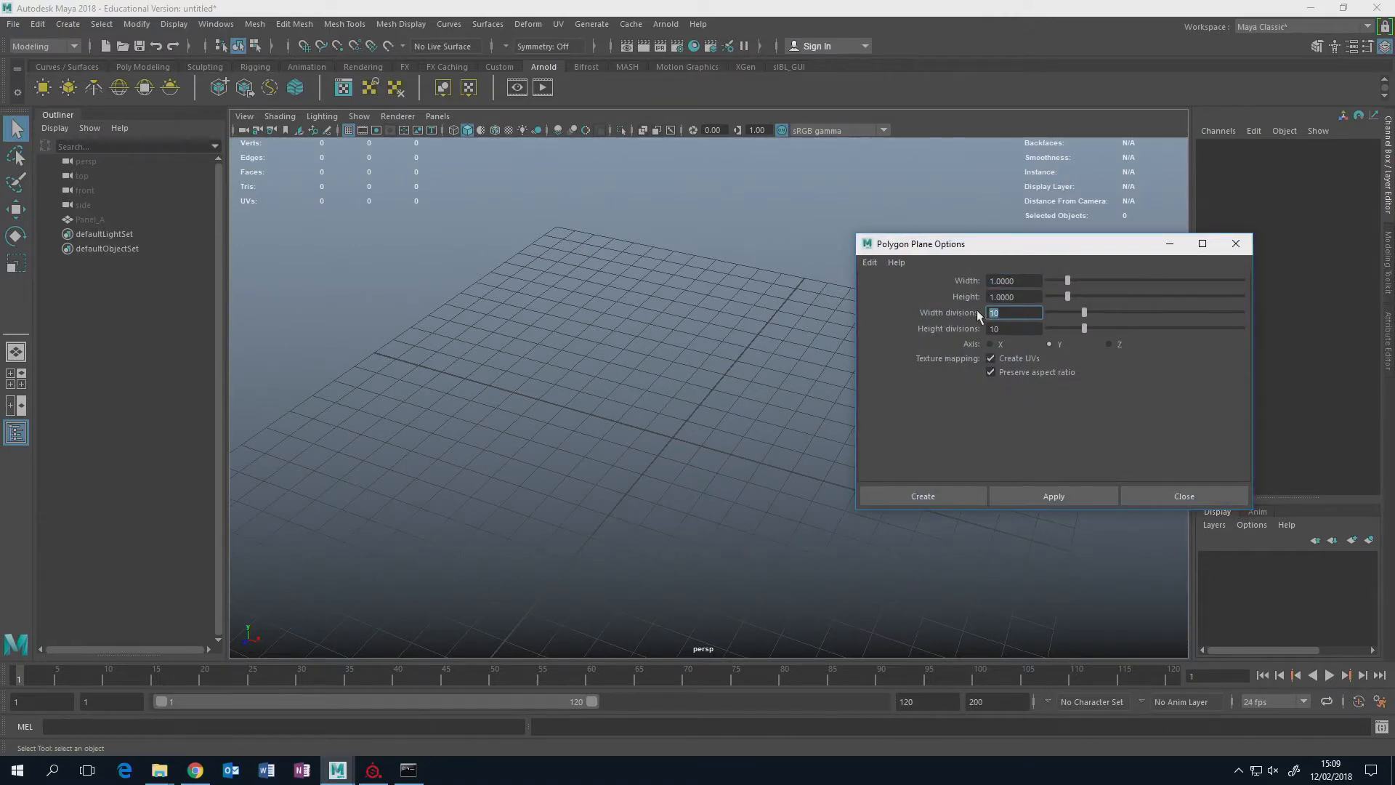
pyautogui.write('5')
pyautogui.press('Tab')
pyautogui.write('5')
pyautogui.press('Tab')
pyautogui.click(946, 497)
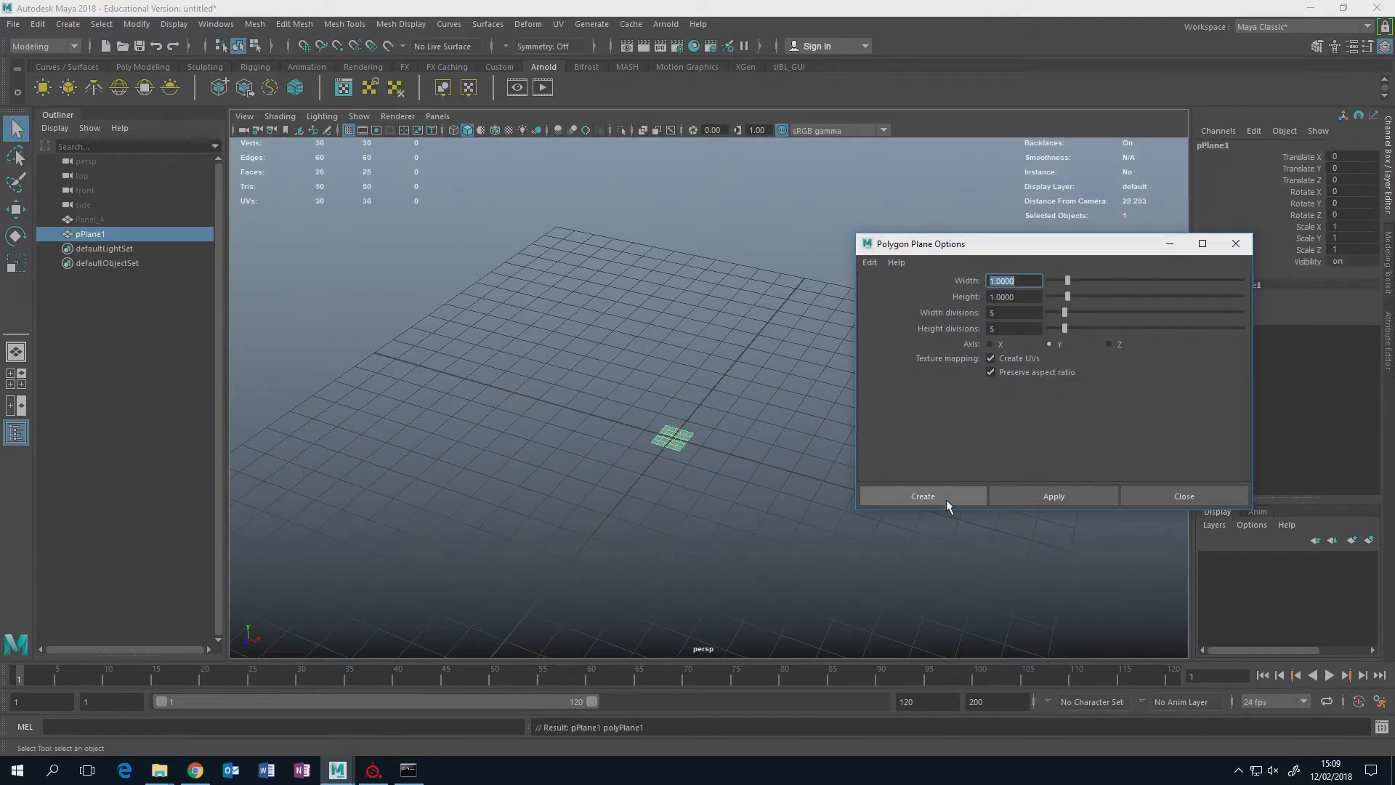
pyautogui.scroll(4, 762, 431)
pyautogui.scroll(2, 765, 430)
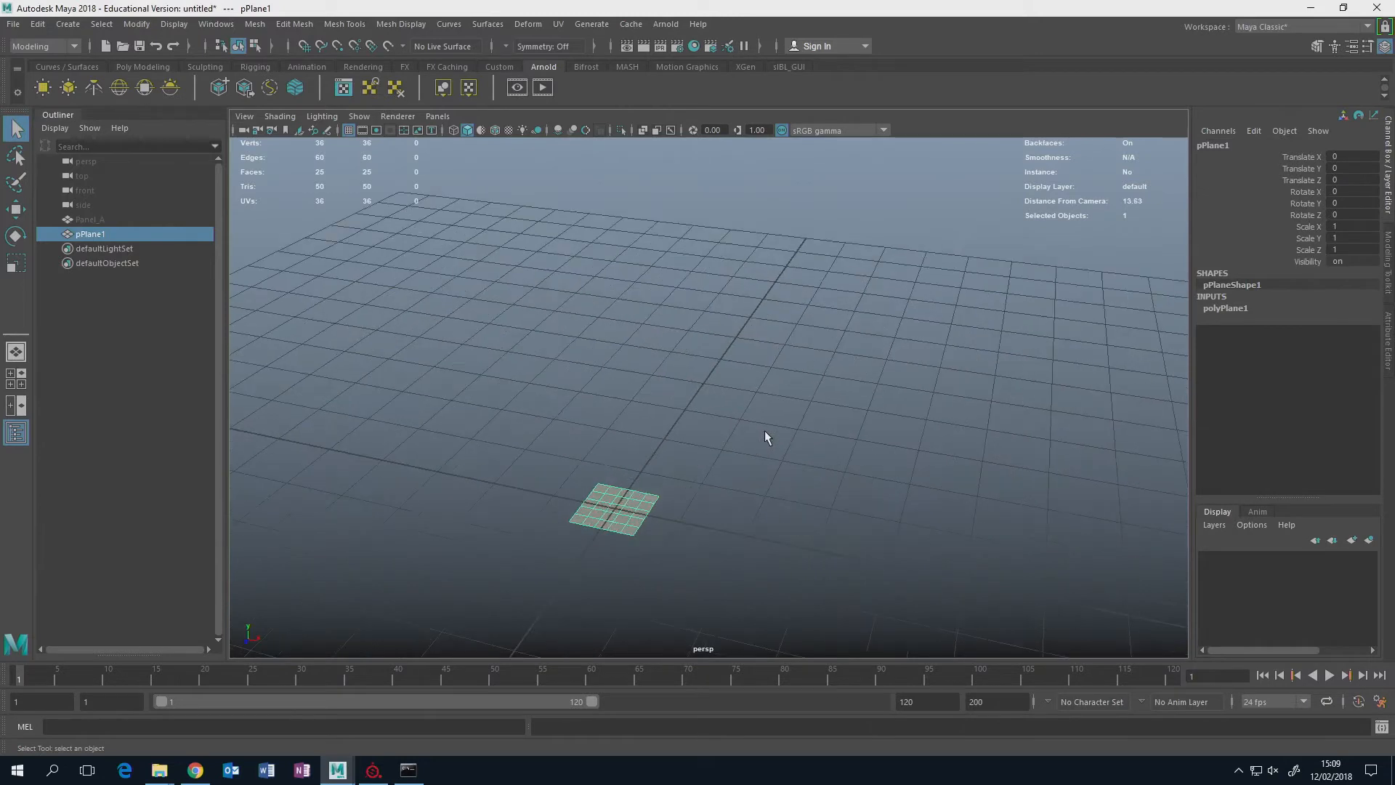
pyautogui.press('Delete')
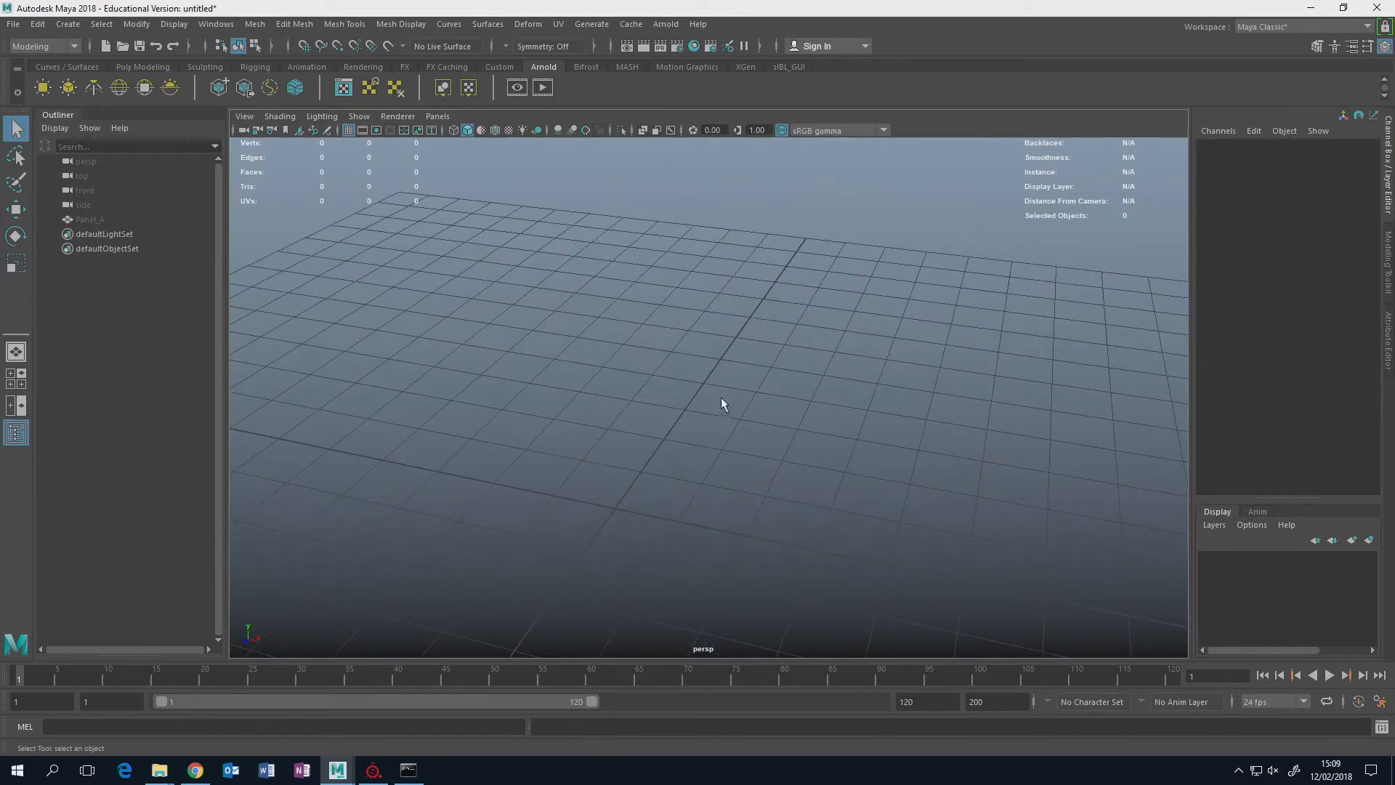
# Create a polygon plane with 1 width division and 1 height division, keeping the width and height at 1.
pyautogui.keyDown('shift'); pyautogui.moveTo(722, 398); pyautogui.dragTo(691, 377, button='right'); pyautogui.keyUp('shift')
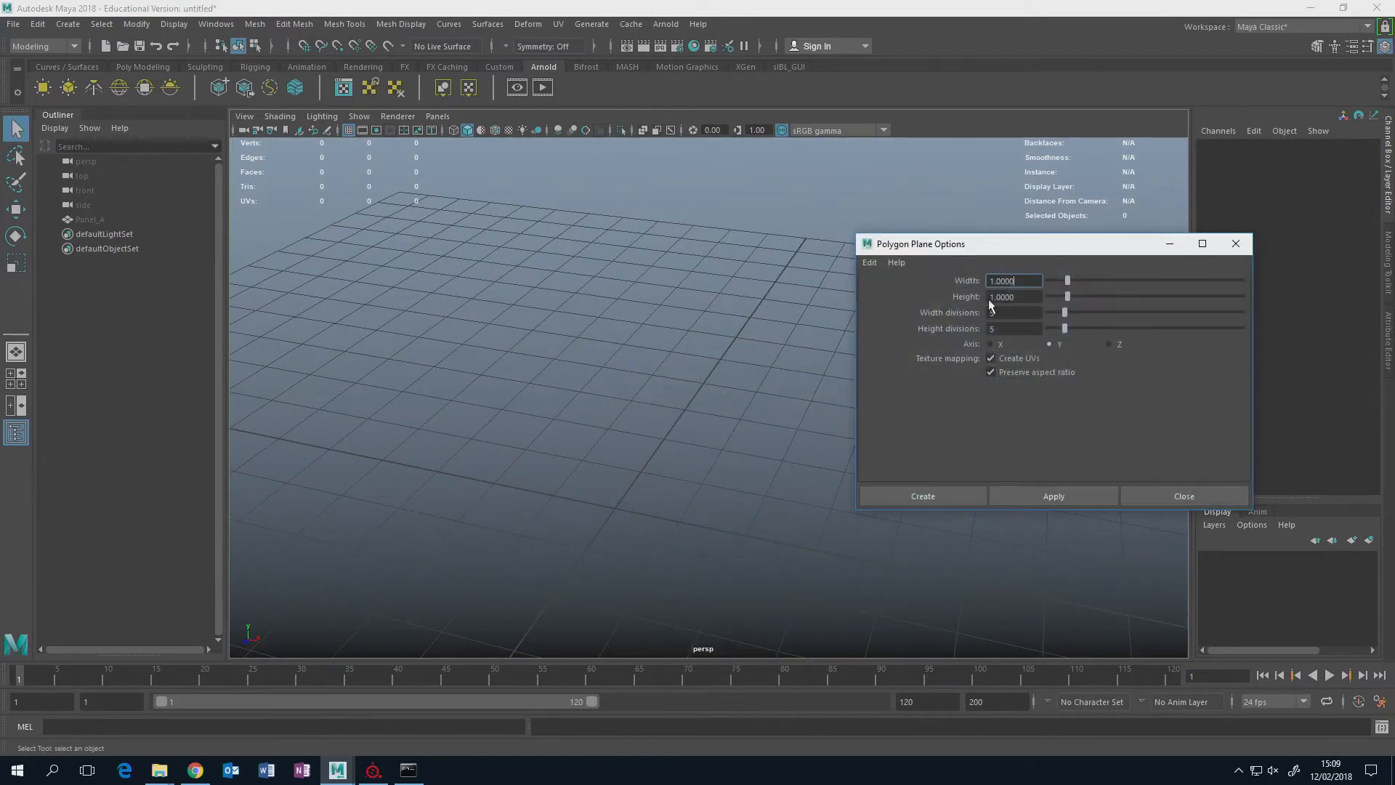
pyautogui.moveTo(999, 310); pyautogui.dragTo(973, 308)
pyautogui.write('1')
pyautogui.press('Tab')
pyautogui.write('1')
pyautogui.press('Tab')
pyautogui.click(953, 497)
# Scale the plane up uniformly on all axes to about 8.43.
pyautogui.keyDown('alt'); pyautogui.moveTo(653, 468); pyautogui.dragTo(682, 427, button='middle'); pyautogui.keyUp('alt')
pyautogui.scroll(-2, 683, 447)
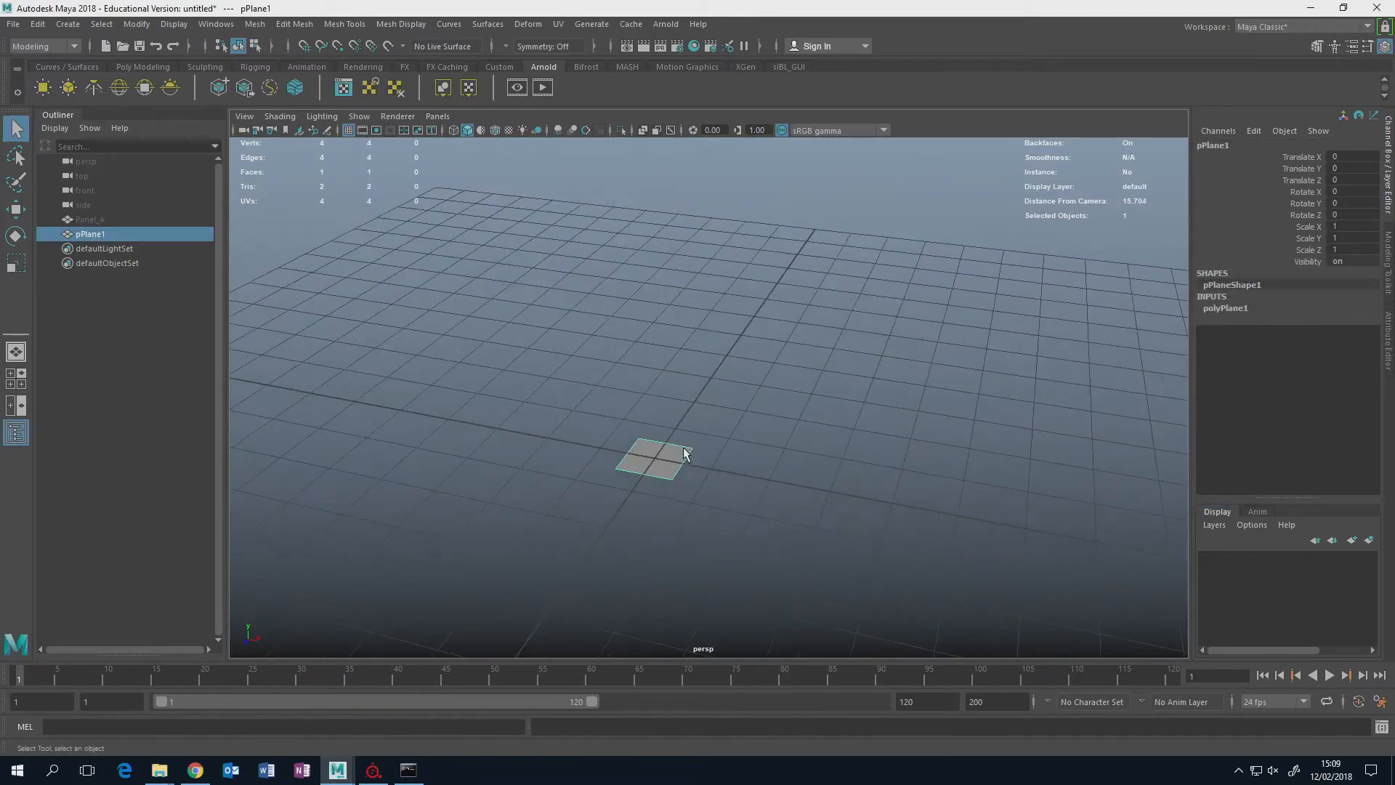
pyautogui.keyDown('alt'); pyautogui.moveTo(683, 447); pyautogui.dragTo(921, 316); pyautogui.keyUp('alt')
pyautogui.press('r')
pyautogui.scroll(-3, 895, 367)
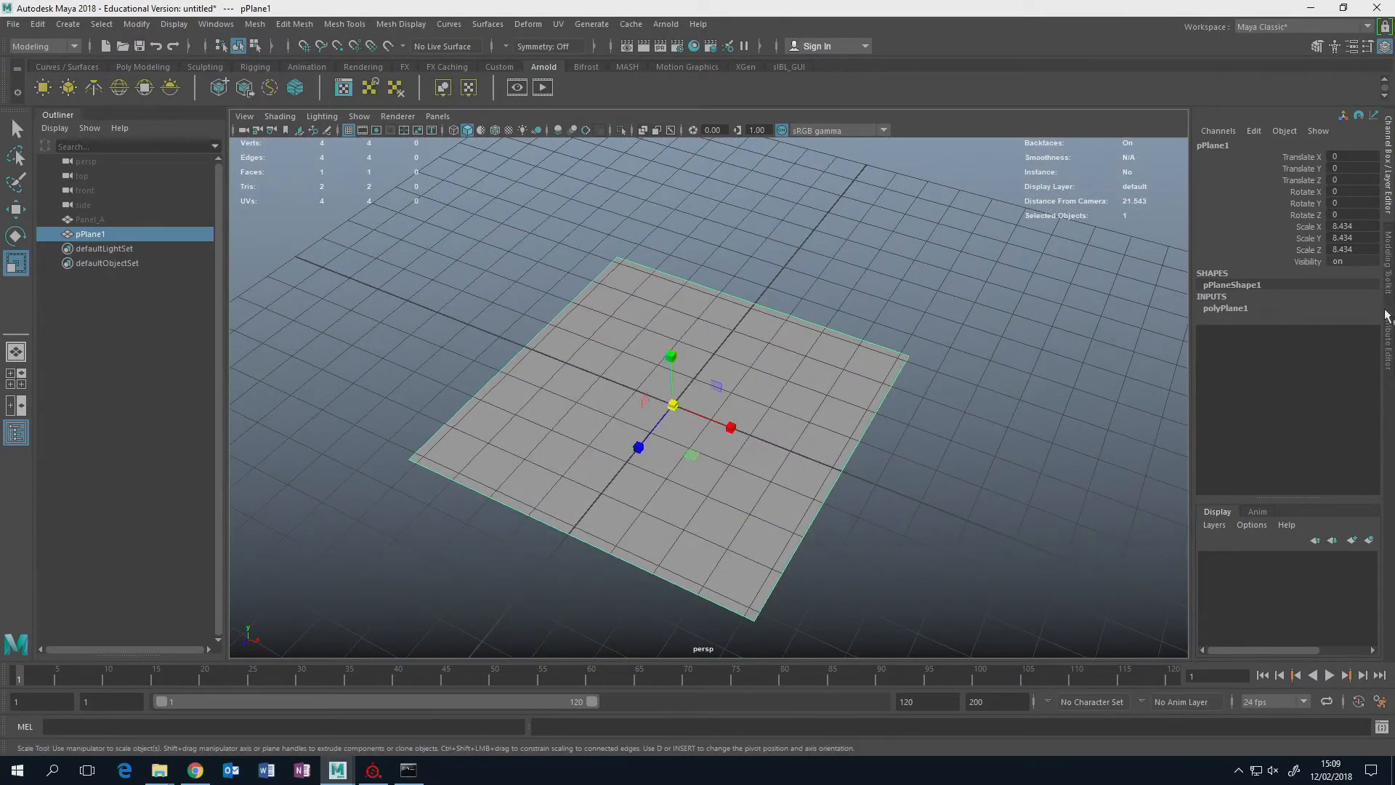
# Split the plane into two equal halves with a Multi-Cut between the midpoints of its front and back edges.
pyautogui.click(1388, 334)
pyautogui.click(1389, 279)
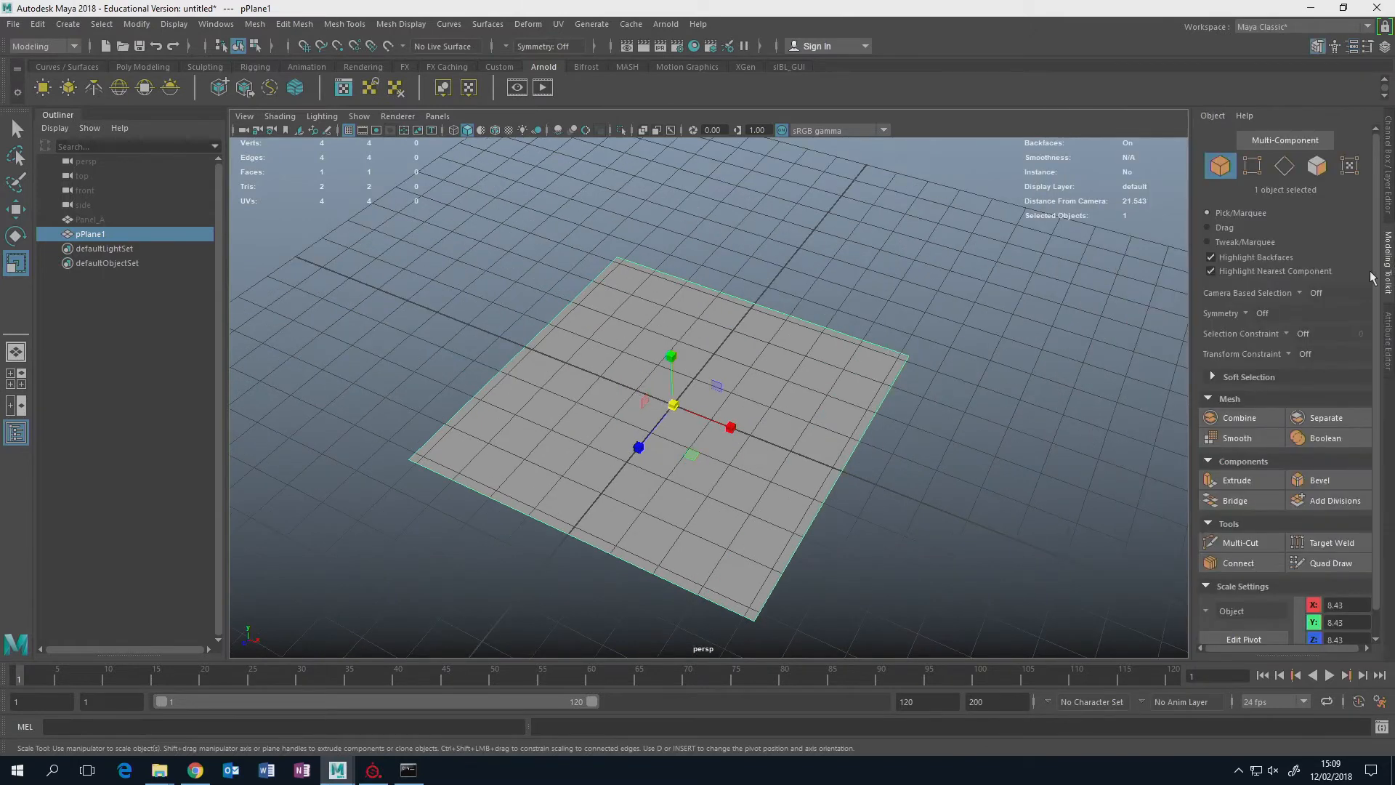
pyautogui.click(1237, 541)
pyautogui.keyDown('ctrl'); pyautogui.click(774, 282); pyautogui.keyUp('ctrl')
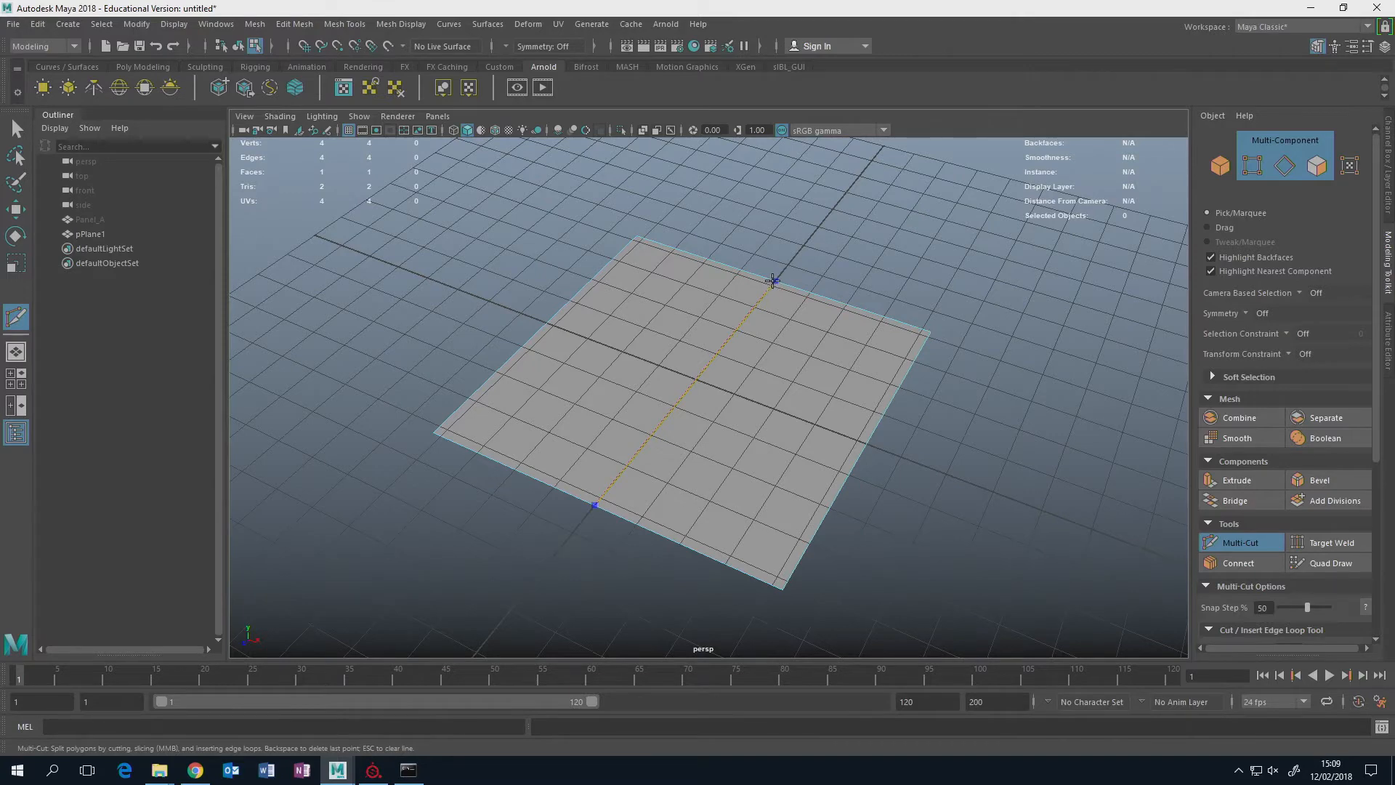
pyautogui.click(1233, 540)
# Hide the viewport grid and set the modeling symmetry to Object X.
pyautogui.keyDown('alt'); pyautogui.moveTo(960, 476); pyautogui.dragTo(934, 408); pyautogui.keyUp('alt')
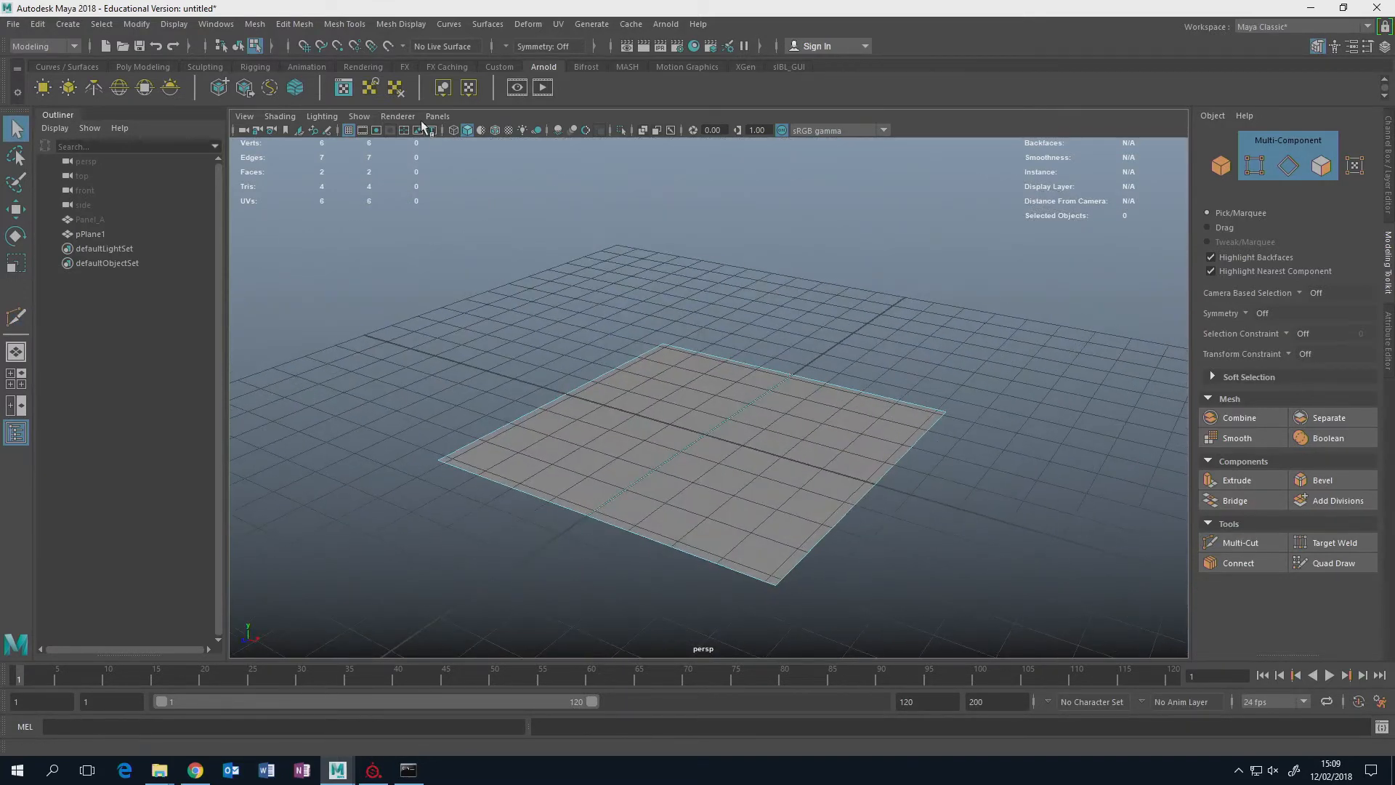
pyautogui.click(349, 130)
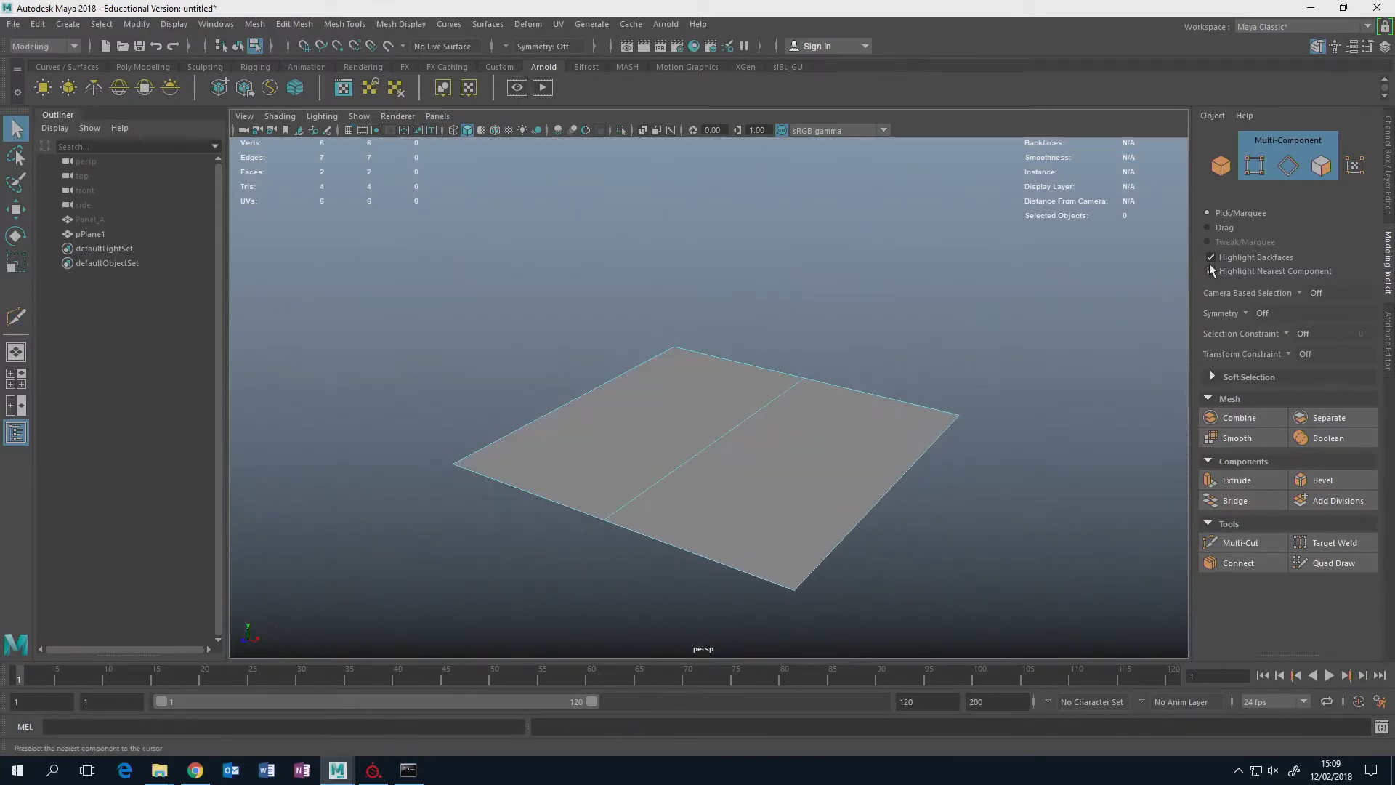
pyautogui.keyDown('alt'); pyautogui.moveTo(726, 396); pyautogui.dragTo(915, 366); pyautogui.keyUp('alt')
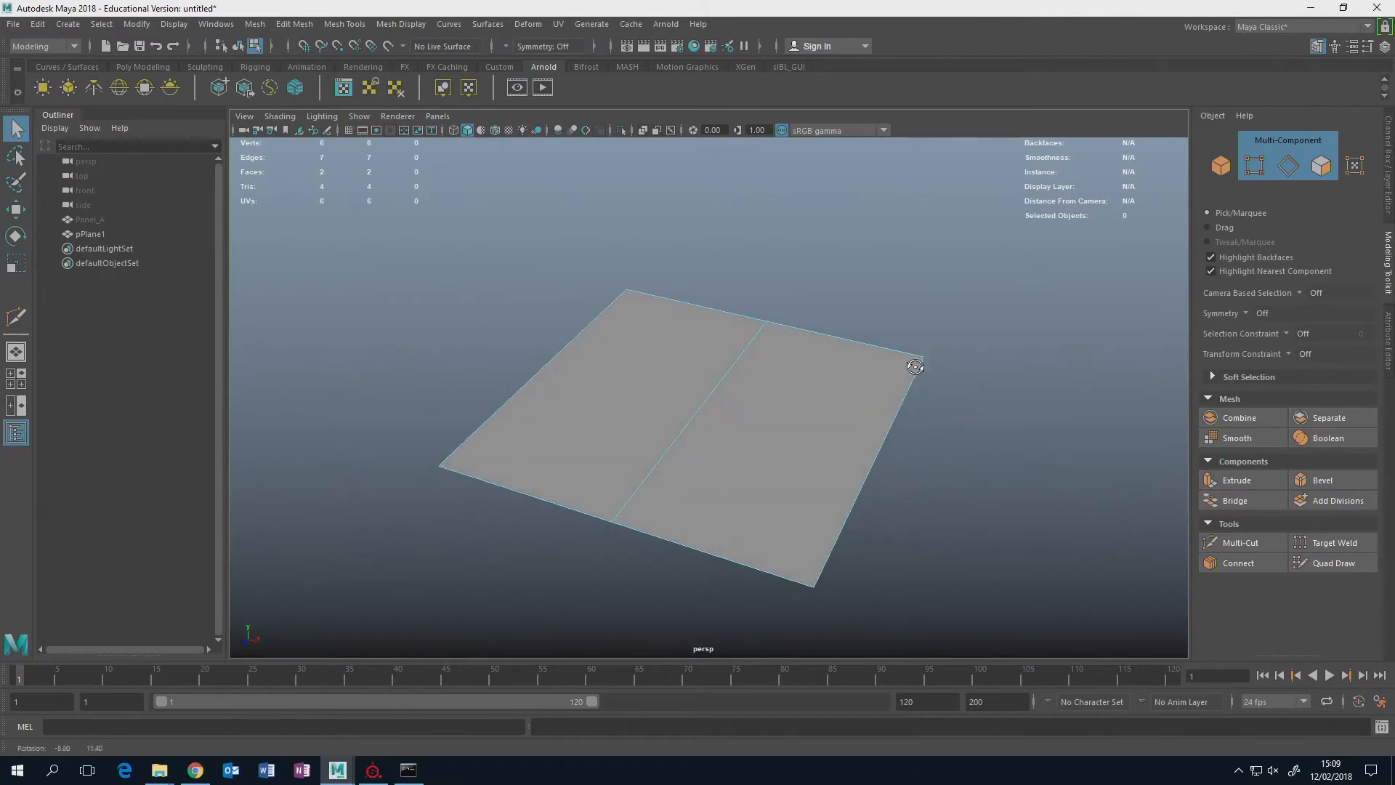
pyautogui.click(1246, 312)
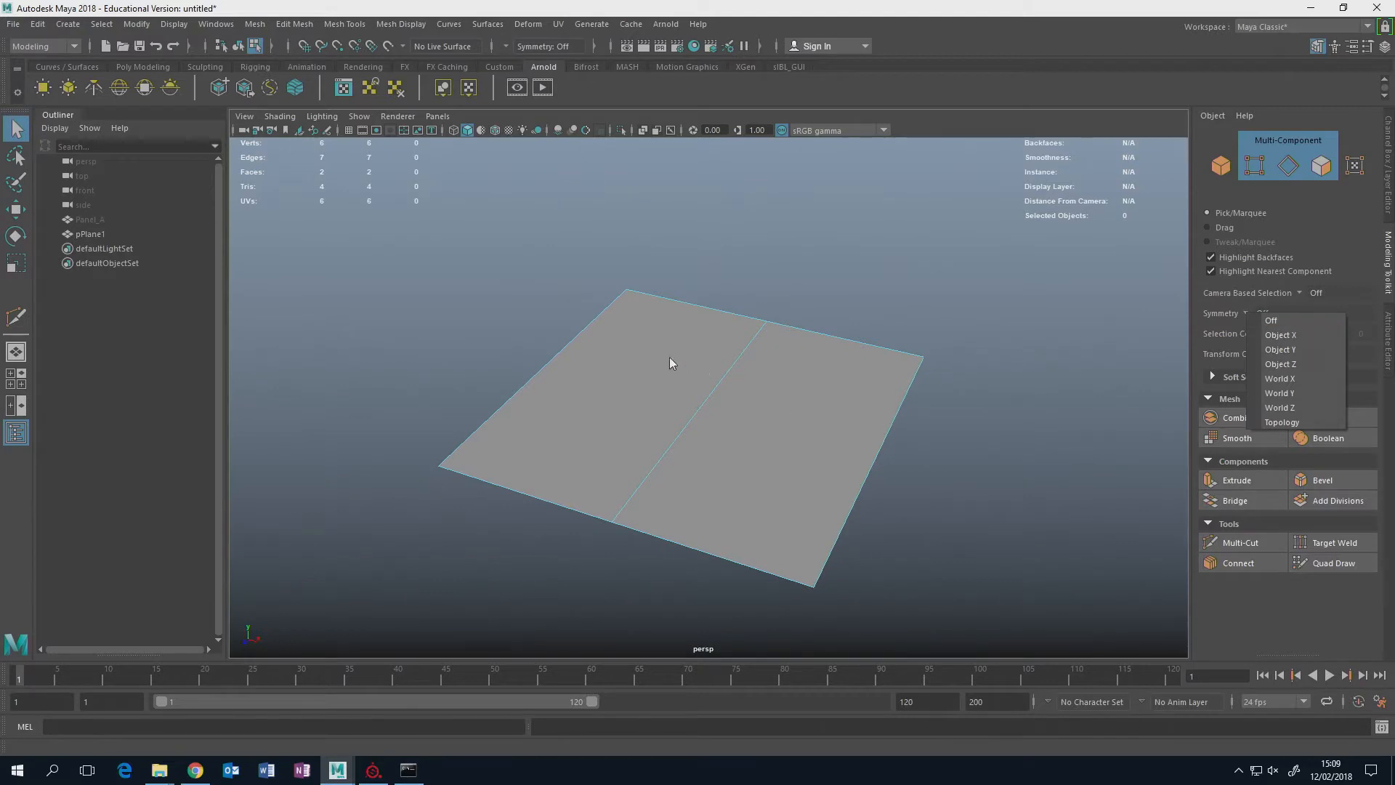
pyautogui.click(1279, 335)
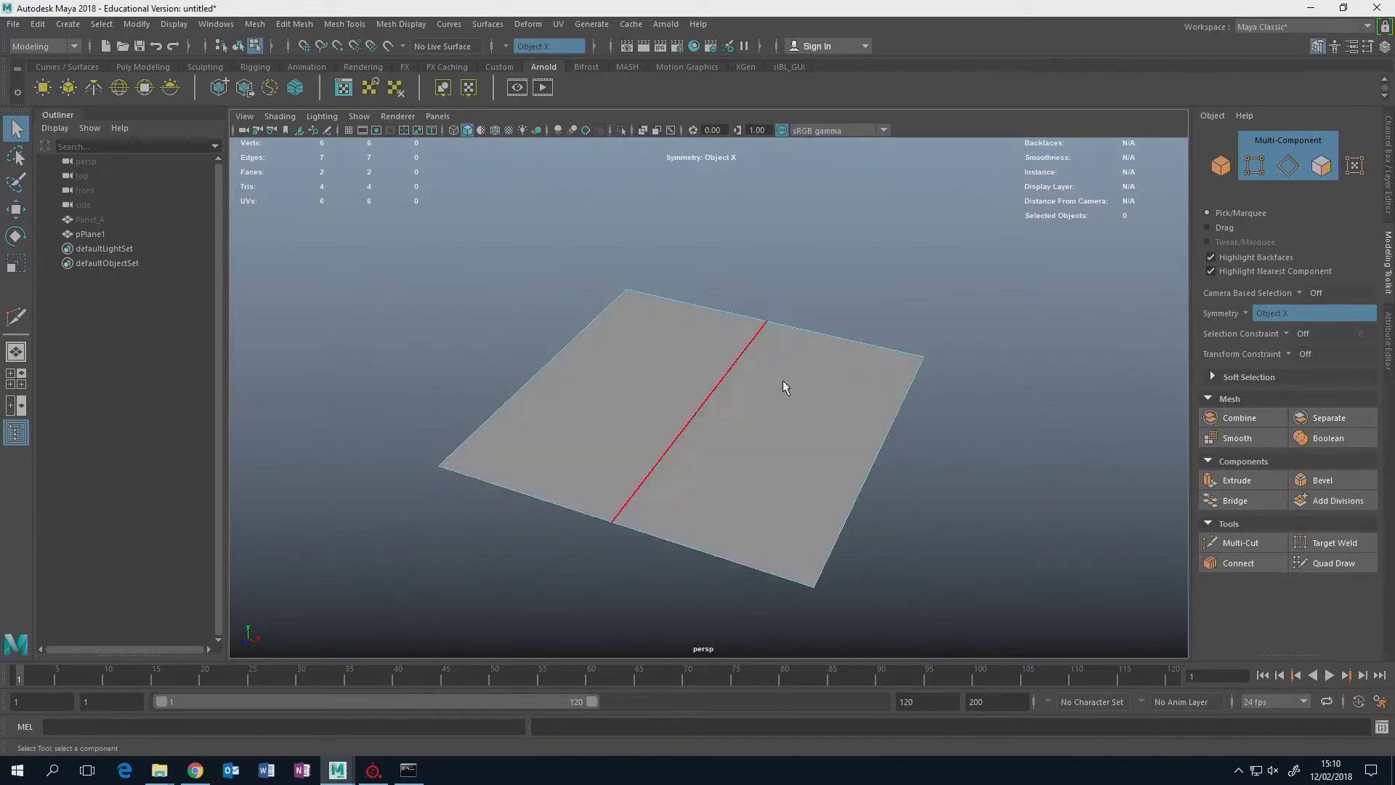
# Try to move the plane's two outer side edges vertically with symmetry on.
pyautogui.keyDown('alt'); pyautogui.moveTo(1117, 368); pyautogui.dragTo(857, 401); pyautogui.keyUp('alt')
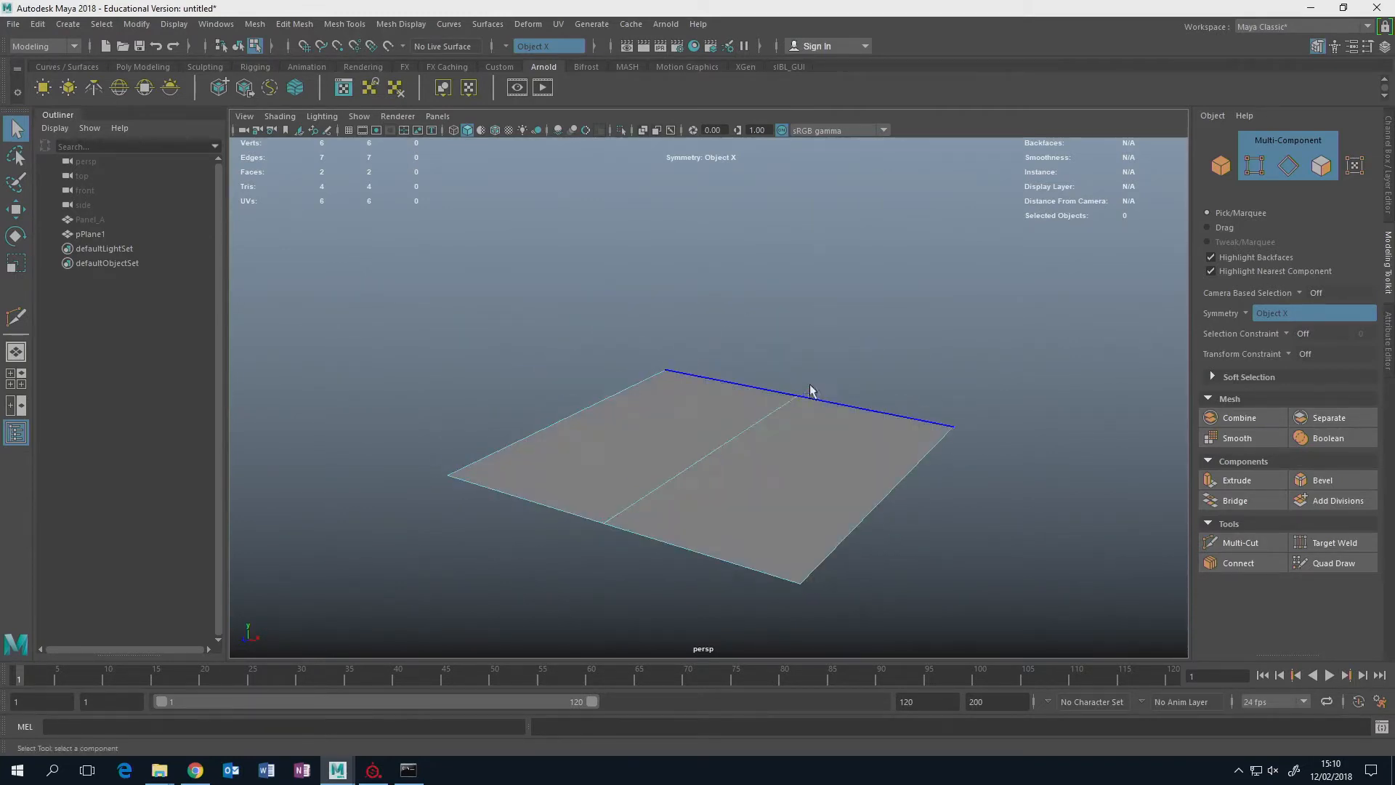
pyautogui.click(907, 477)
pyautogui.press('w')
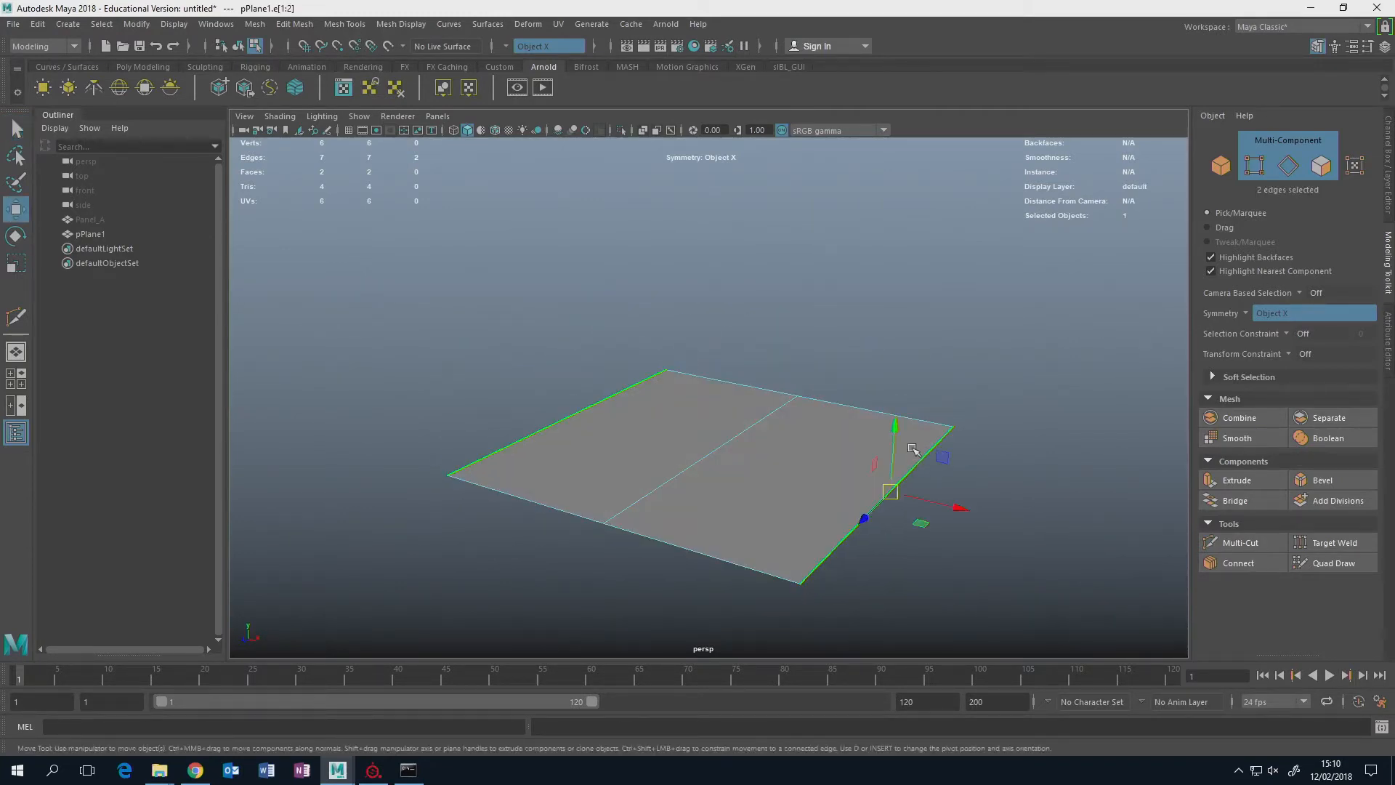
pyautogui.moveTo(893, 465); pyautogui.dragTo(911, 440)
pyautogui.hotkey('ctrl', 'z')
pyautogui.scroll(-2, 911, 440)
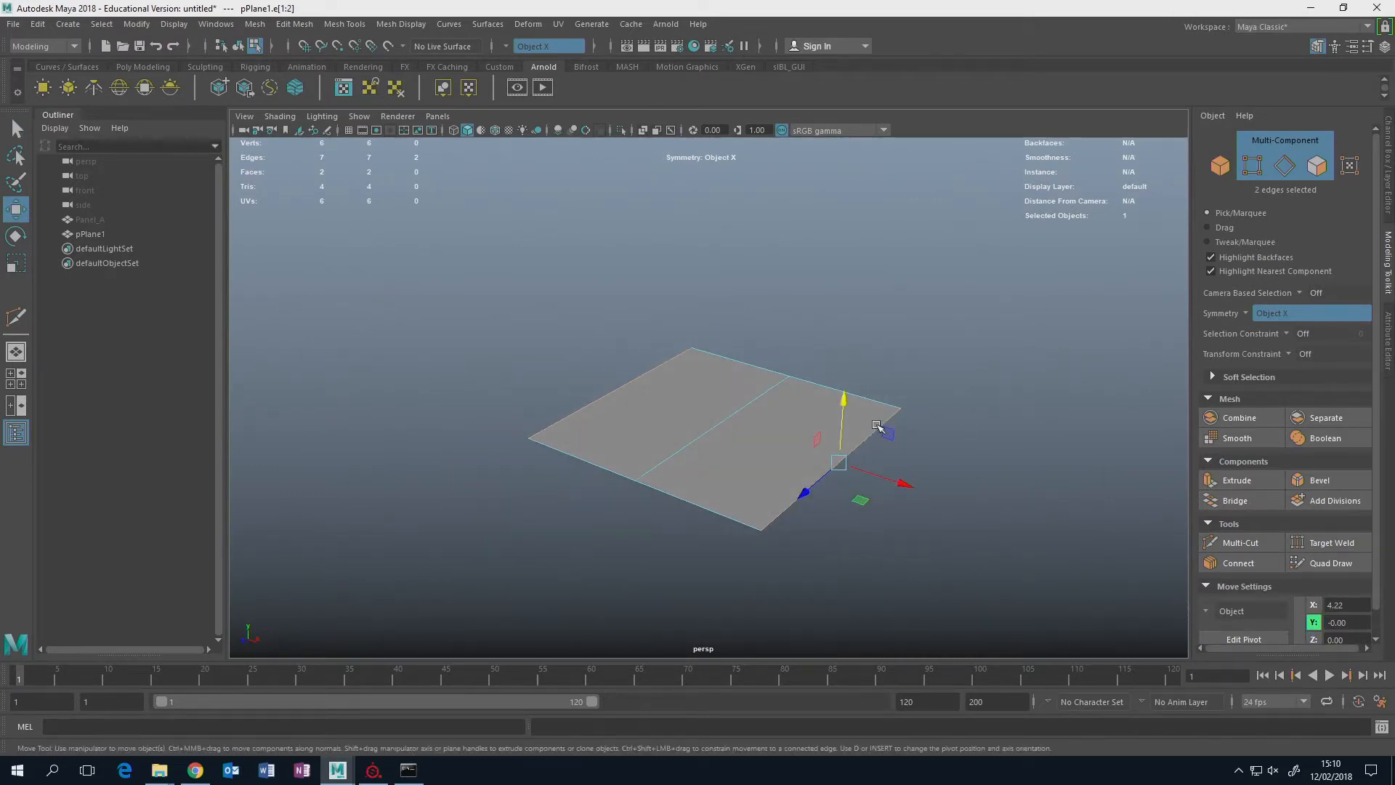
pyautogui.scroll(2, 903, 435)
# Rotate the whole plane about its X axis so that it stands upright.
pyautogui.moveTo(826, 351); pyautogui.dragTo(898, 332, button='right')
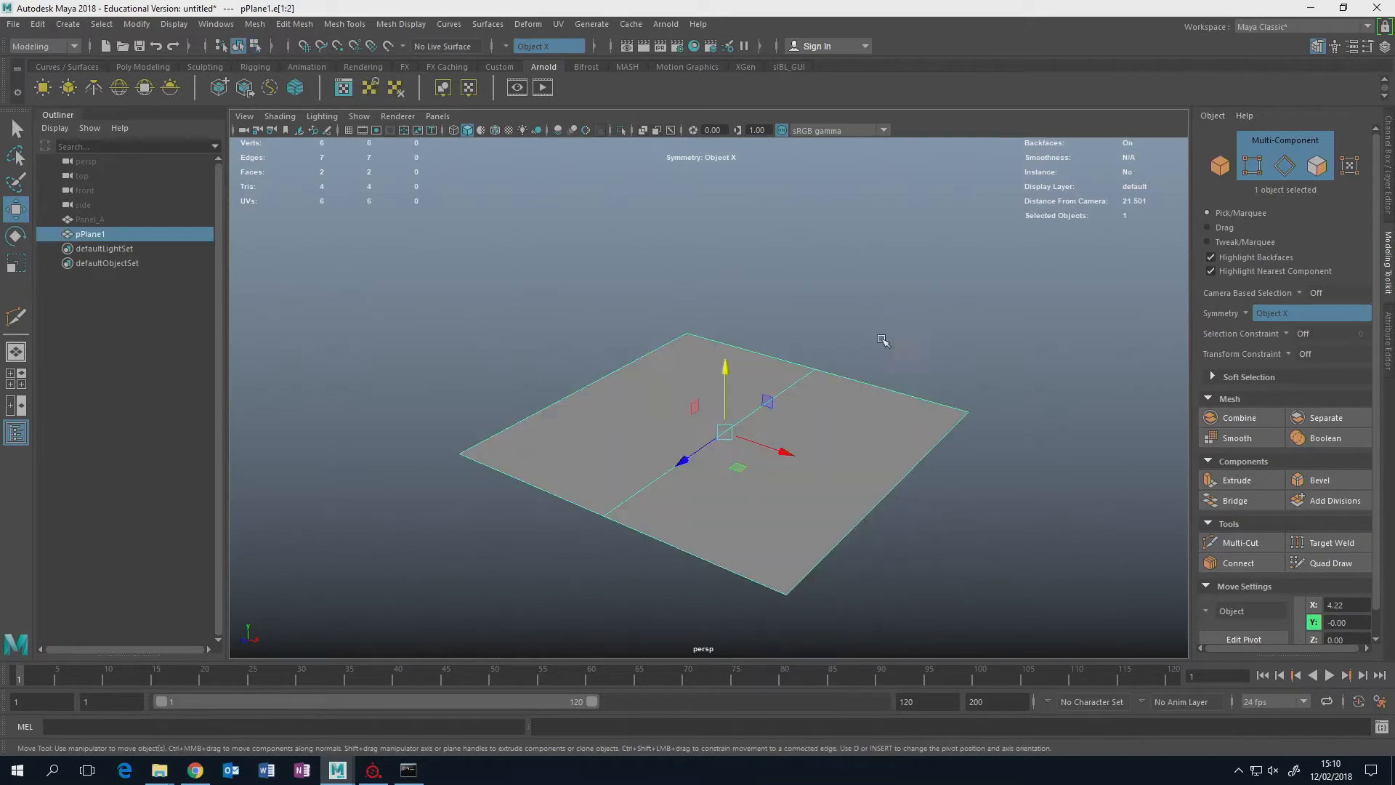
pyautogui.press('e')
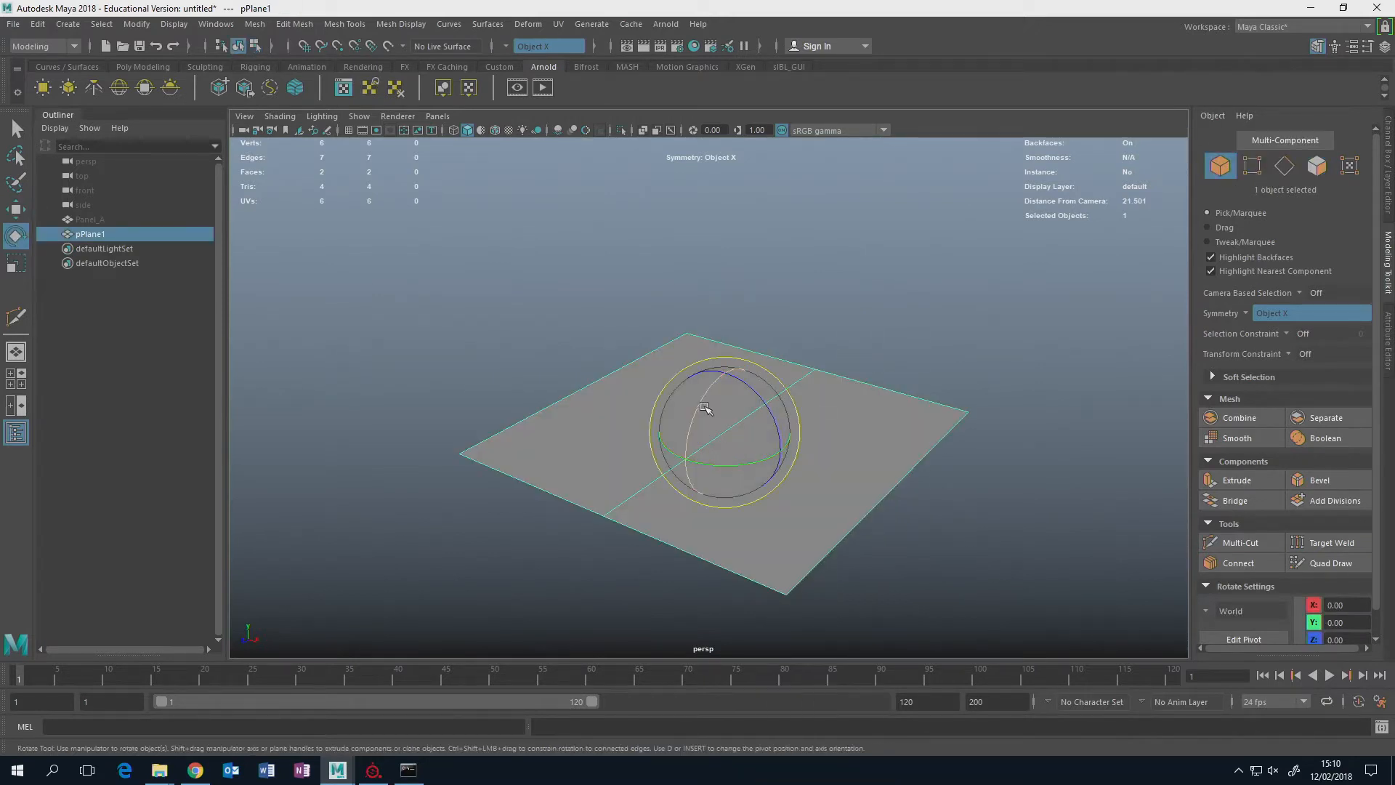
pyautogui.moveTo(705, 405); pyautogui.dragTo(686, 479)
# Extrude the upright plane's upper and lower edges backward and outward at an angle to form two slanted flanges.
pyautogui.keyDown('alt'); pyautogui.moveTo(877, 421); pyautogui.dragTo(837, 340); pyautogui.keyUp('alt')
pyautogui.moveTo(844, 336); pyautogui.dragTo(851, 312, button='right')
pyautogui.click(858, 338)
pyautogui.keyDown('alt'); pyautogui.moveTo(818, 355); pyautogui.dragTo(781, 433); pyautogui.keyUp('alt')
pyautogui.press('w')
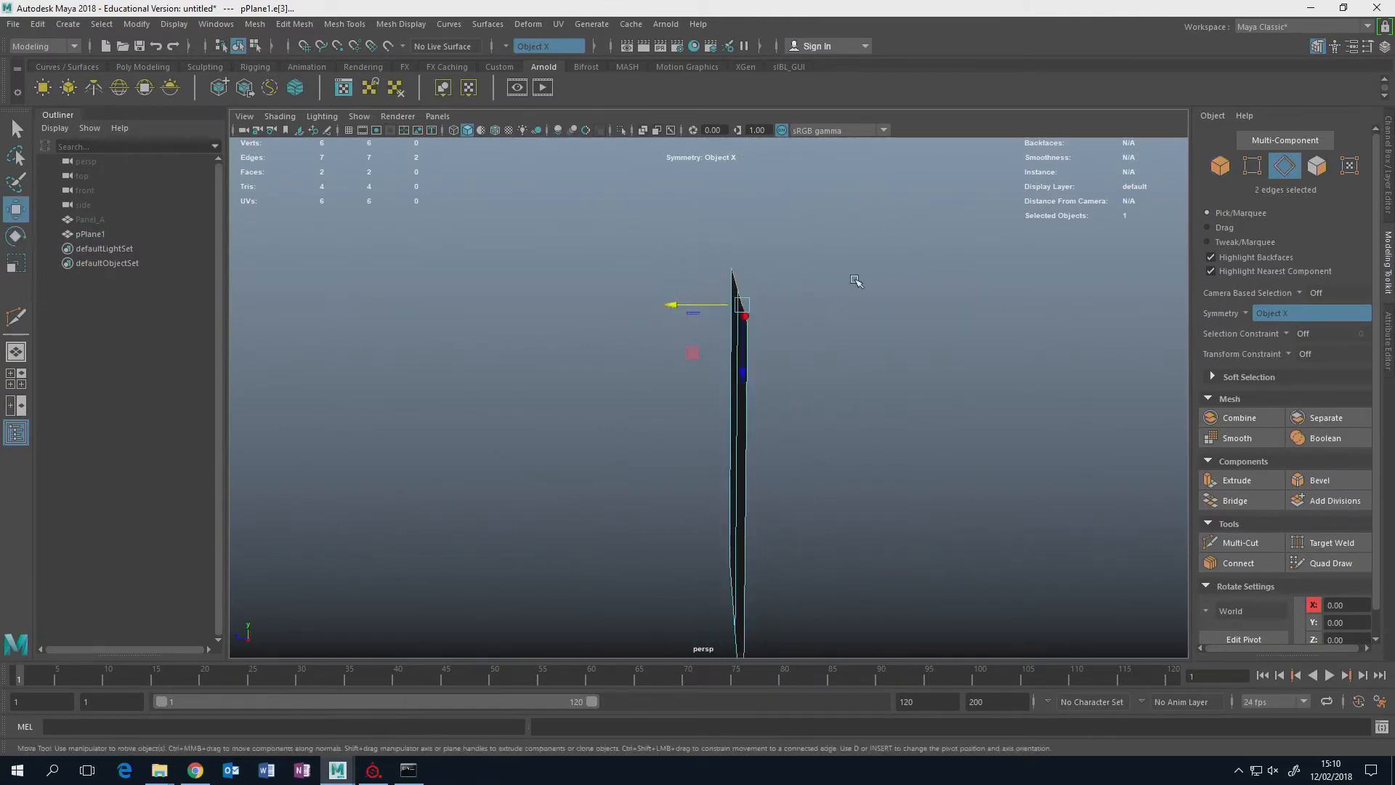
pyautogui.keyDown('shift'); pyautogui.moveTo(692, 353); pyautogui.dragTo(826, 288); pyautogui.keyUp('shift')
pyautogui.click(663, 546)
pyautogui.keyDown('alt'); pyautogui.moveTo(788, 498); pyautogui.dragTo(776, 615); pyautogui.keyUp('alt')
# Snap the outer vertices of the upper flange to the same depth as the outer edge of the lower flange.
pyautogui.keyDown('alt'); pyautogui.moveTo(810, 413); pyautogui.dragTo(788, 234); pyautogui.keyUp('alt')
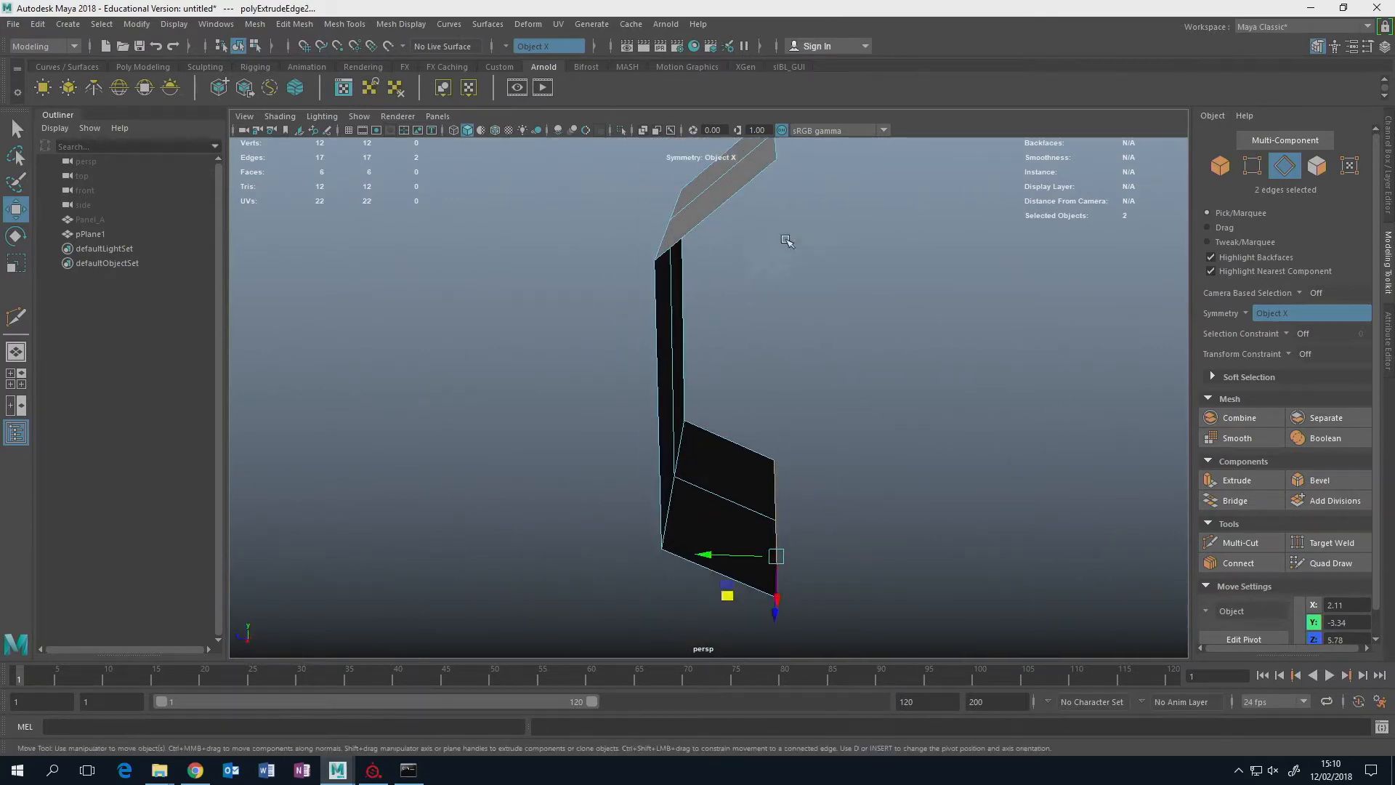
pyautogui.keyDown('alt'); pyautogui.moveTo(776, 172); pyautogui.dragTo(751, 281, button='middle'); pyautogui.keyUp('alt')
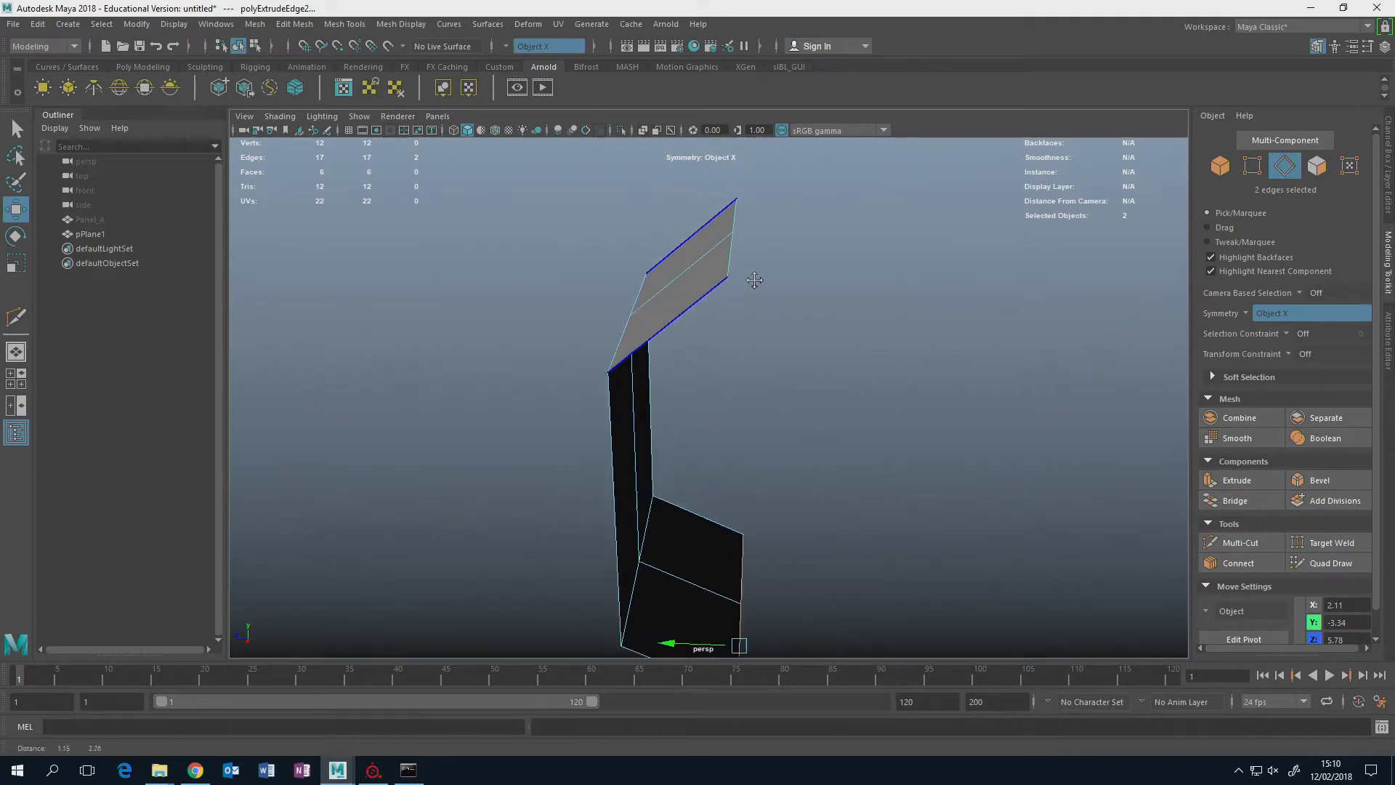
pyautogui.keyDown('alt'); pyautogui.moveTo(751, 282); pyautogui.dragTo(730, 261); pyautogui.keyUp('alt')
pyautogui.keyDown('alt'); pyautogui.moveTo(789, 354); pyautogui.dragTo(789, 257, button='middle'); pyautogui.keyUp('alt')
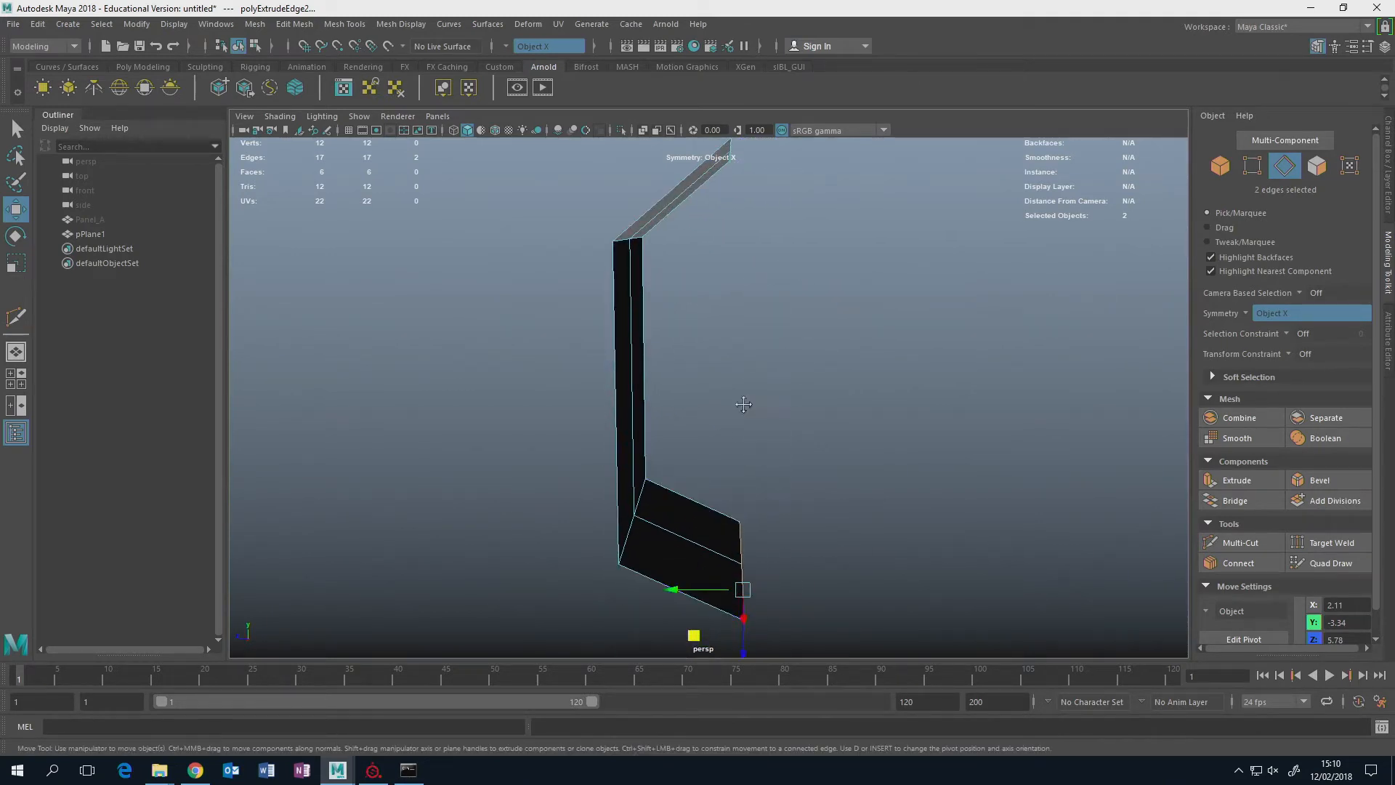
pyautogui.keyDown('alt'); pyautogui.moveTo(738, 408); pyautogui.dragTo(725, 414); pyautogui.keyUp('alt')
pyautogui.rightClick(695, 230)
pyautogui.moveTo(695, 229); pyautogui.dragTo(634, 226, button='right')
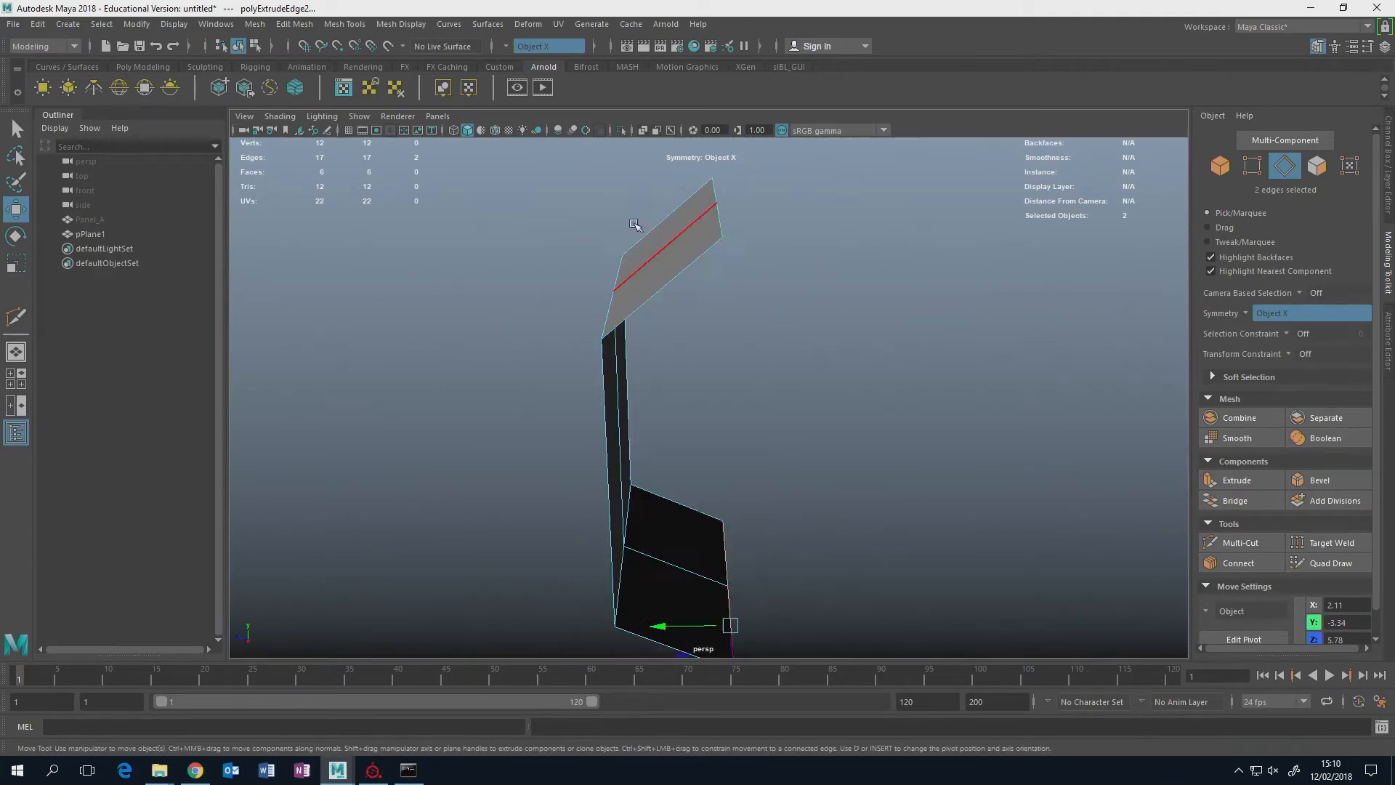
pyautogui.moveTo(689, 171); pyautogui.dragTo(753, 269)
pyautogui.keyDown('alt'); pyautogui.moveTo(749, 268); pyautogui.dragTo(756, 314); pyautogui.keyUp('alt')
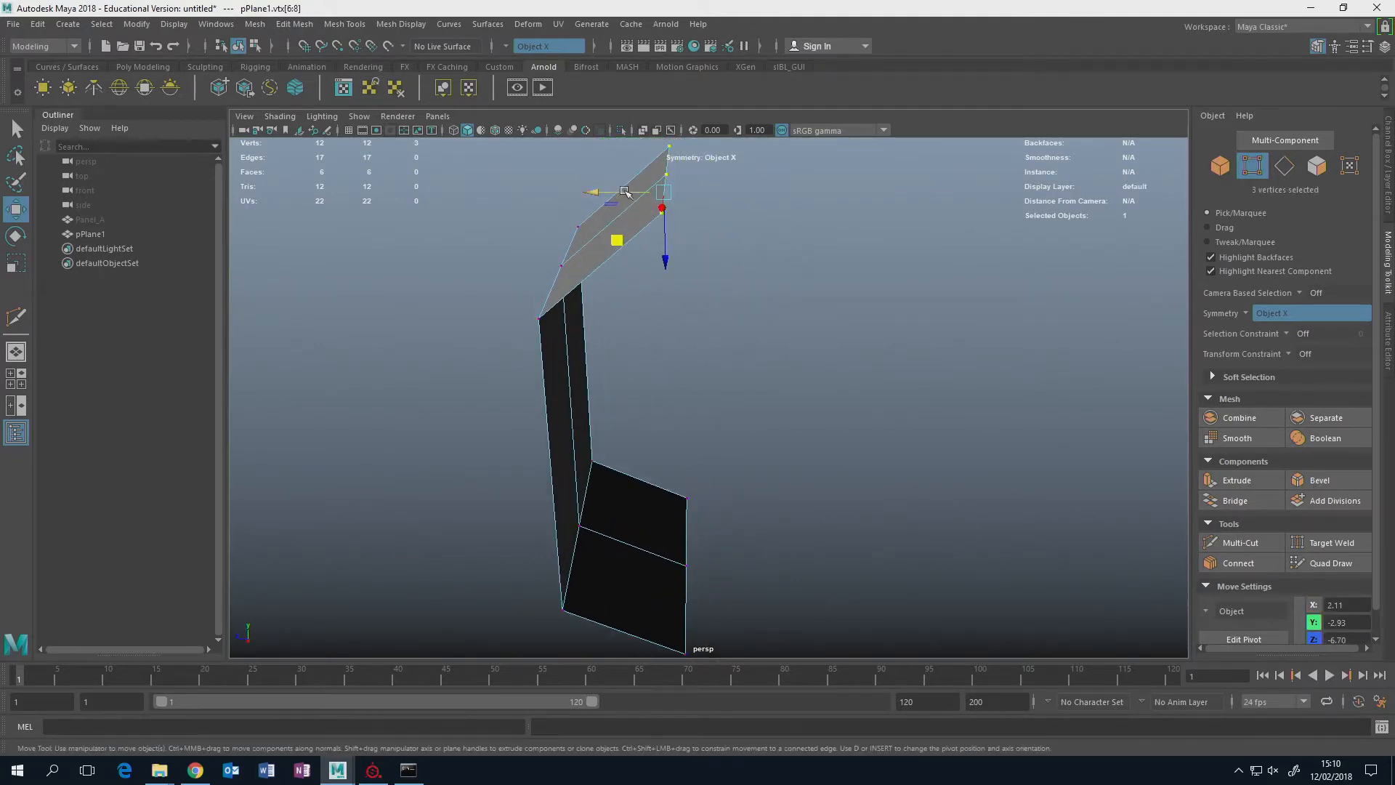
pyautogui.press('v')
pyautogui.moveTo(609, 193); pyautogui.dragTo(727, 359)
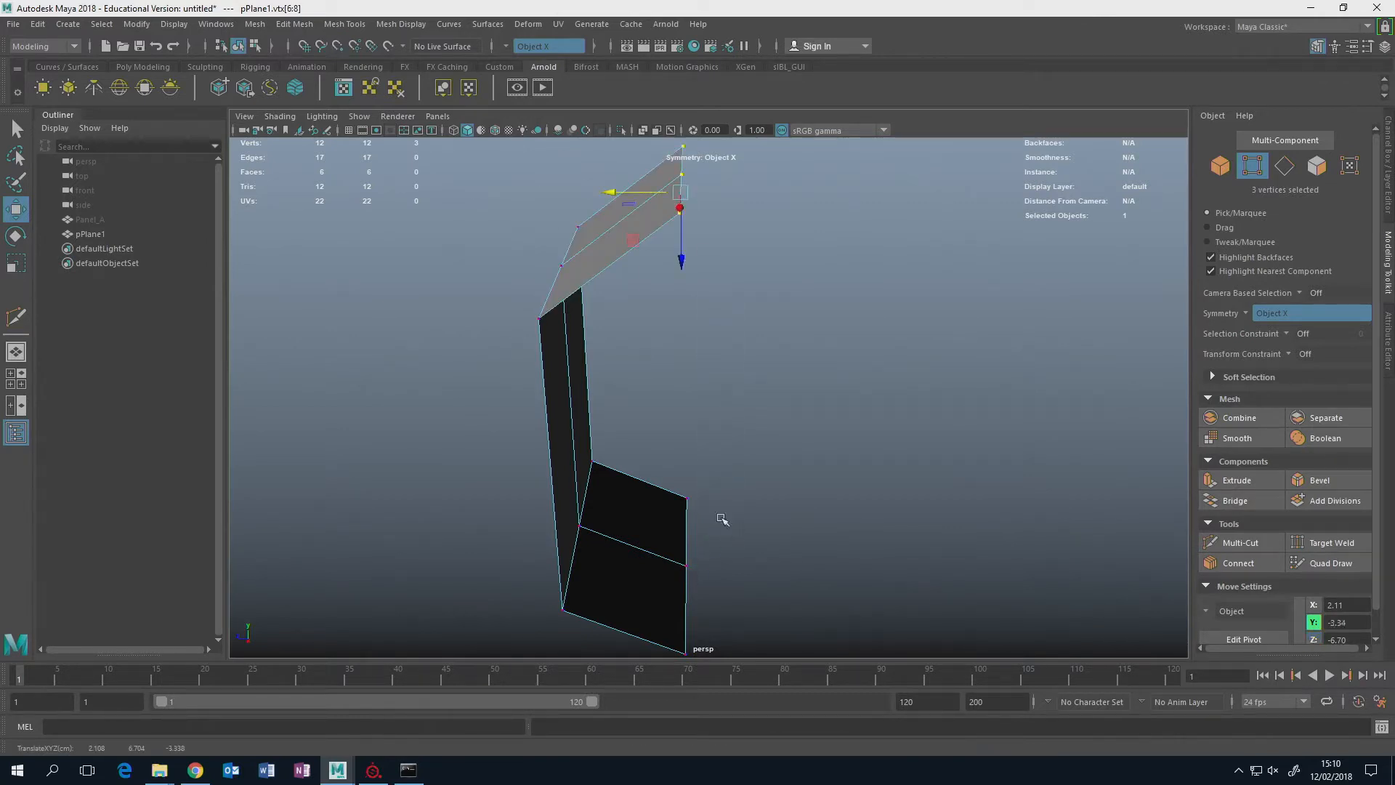
# Extrude all the outer side edges of the panel and its flanges on both sides with a thickness of -0.7.
pyautogui.keyDown('alt'); pyautogui.moveTo(740, 482); pyautogui.dragTo(847, 446); pyautogui.keyUp('alt')
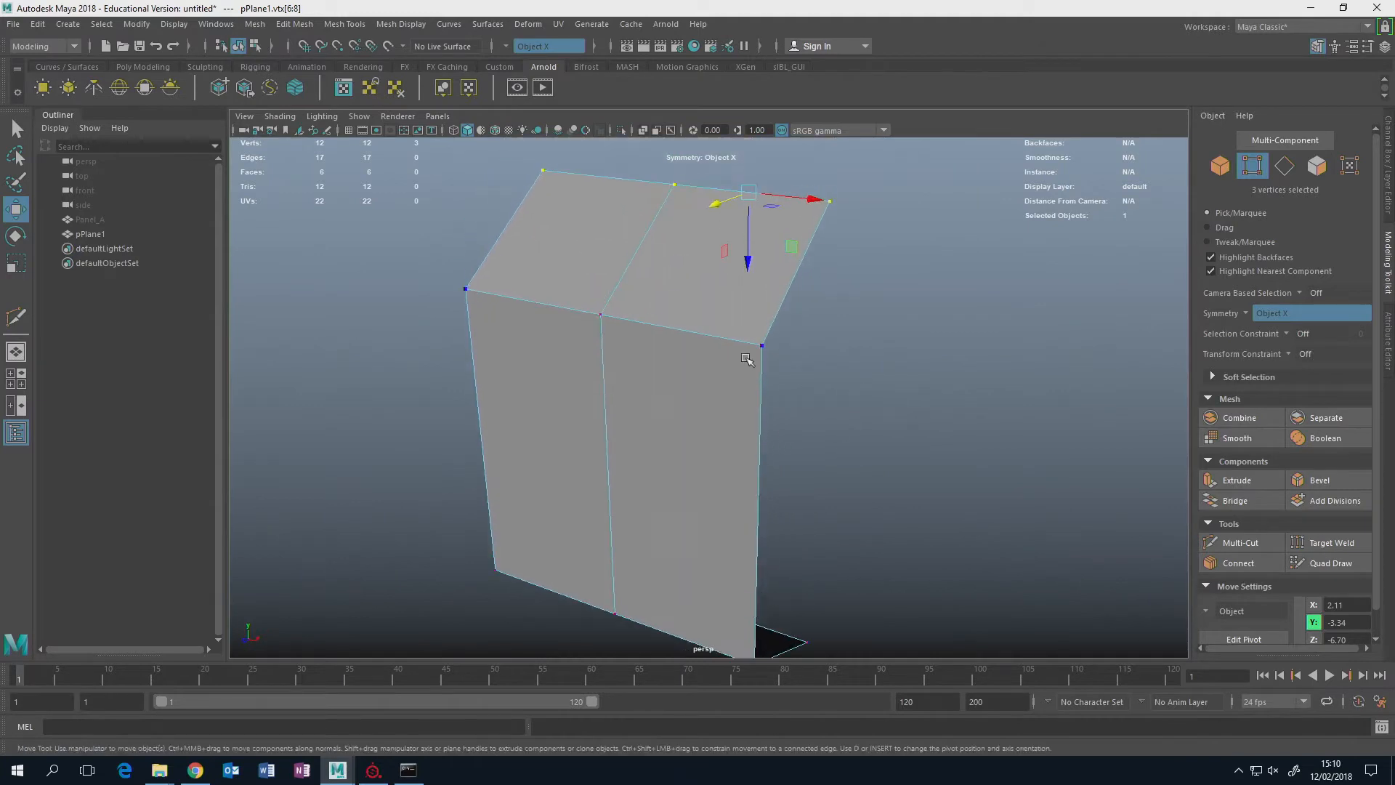
pyautogui.moveTo(770, 313); pyautogui.dragTo(776, 278, button='right')
pyautogui.keyDown('alt'); pyautogui.moveTo(807, 364); pyautogui.dragTo(762, 247); pyautogui.keyUp('alt')
pyautogui.click(769, 249)
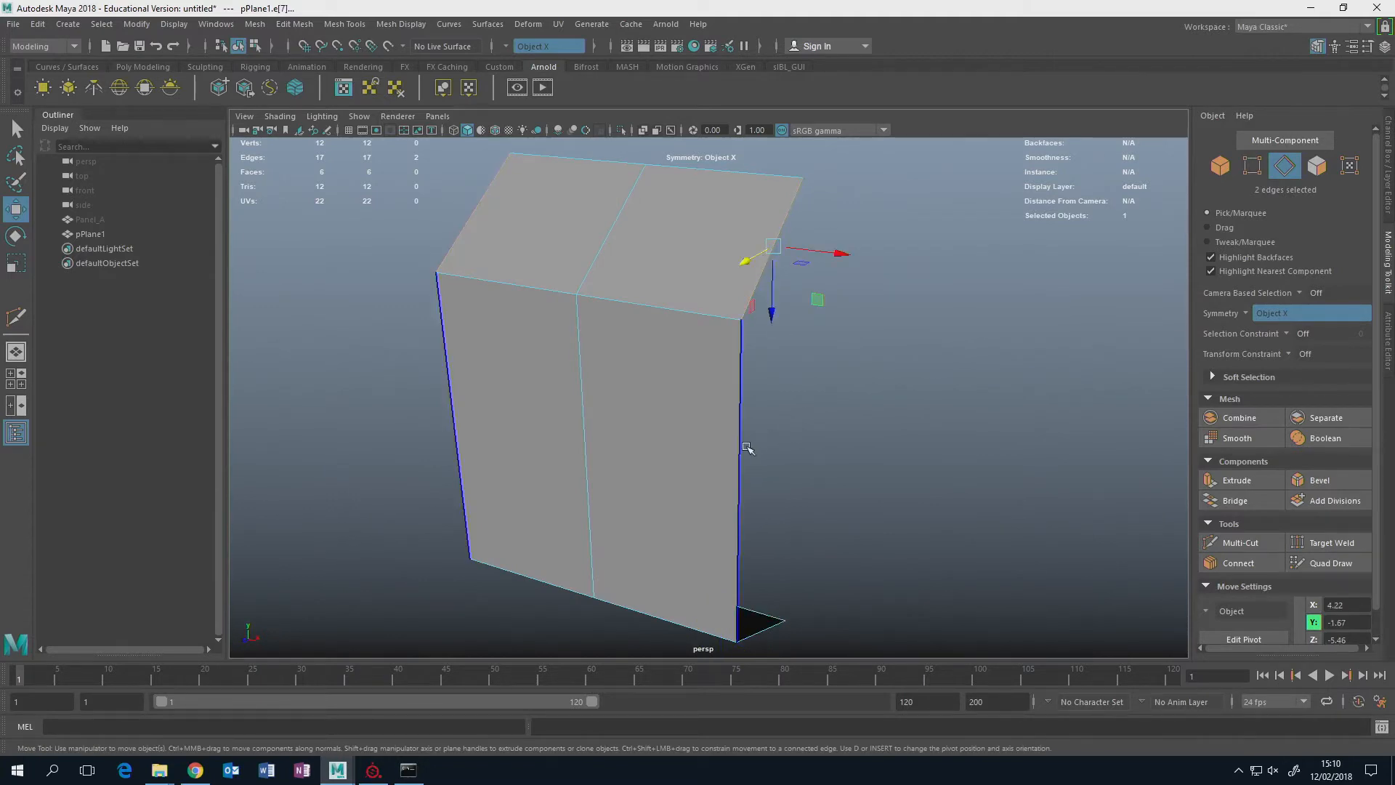
pyautogui.doubleClick(747, 451)
pyautogui.keyDown('shift'); pyautogui.click(765, 628); pyautogui.keyUp('shift')
pyautogui.keyDown('alt'); pyautogui.moveTo(765, 628); pyautogui.dragTo(770, 465); pyautogui.keyUp('alt')
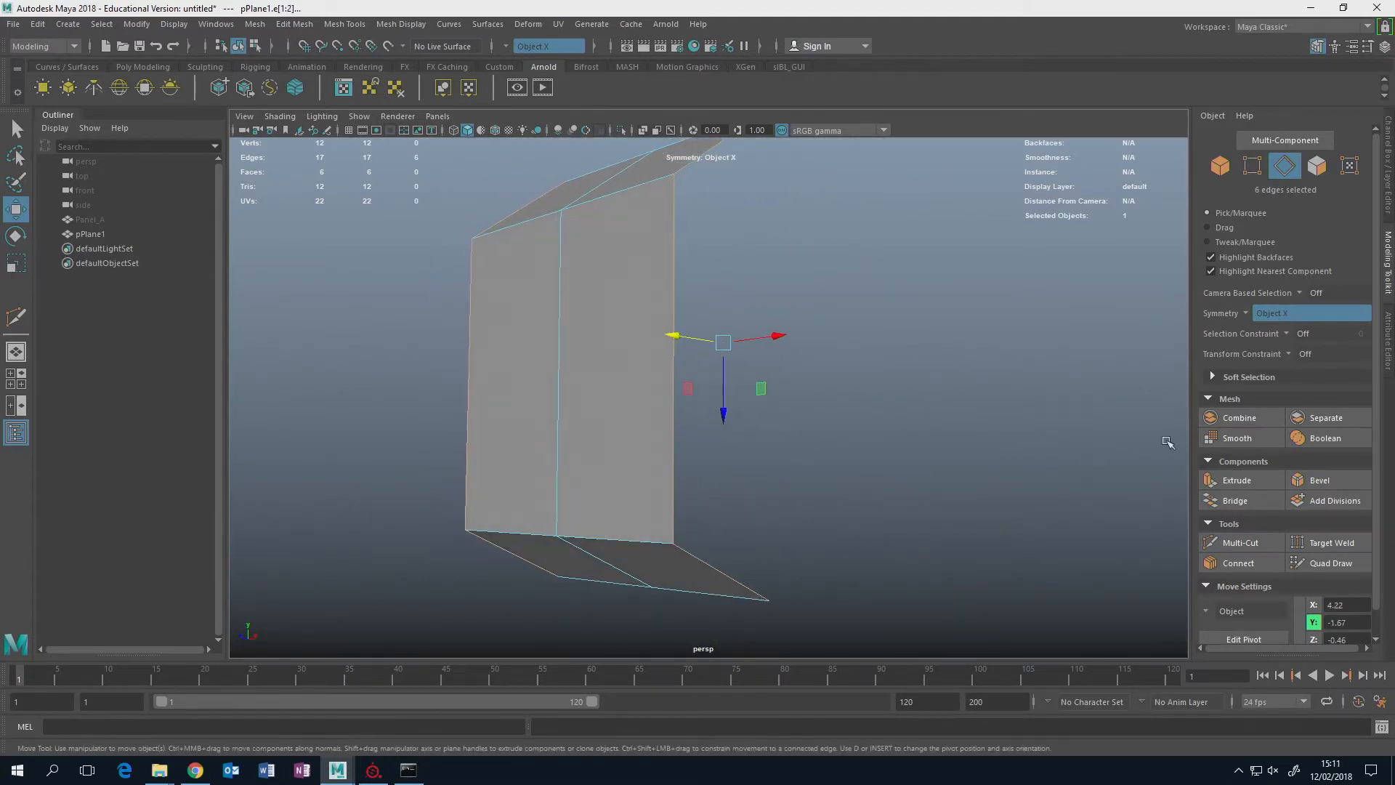
pyautogui.click(1236, 480)
pyautogui.keyDown('alt'); pyautogui.moveTo(1012, 429); pyautogui.dragTo(991, 448); pyautogui.keyUp('alt')
pyautogui.keyDown('alt'); pyautogui.moveTo(843, 368); pyautogui.dragTo(836, 447, button='middle'); pyautogui.keyUp('alt')
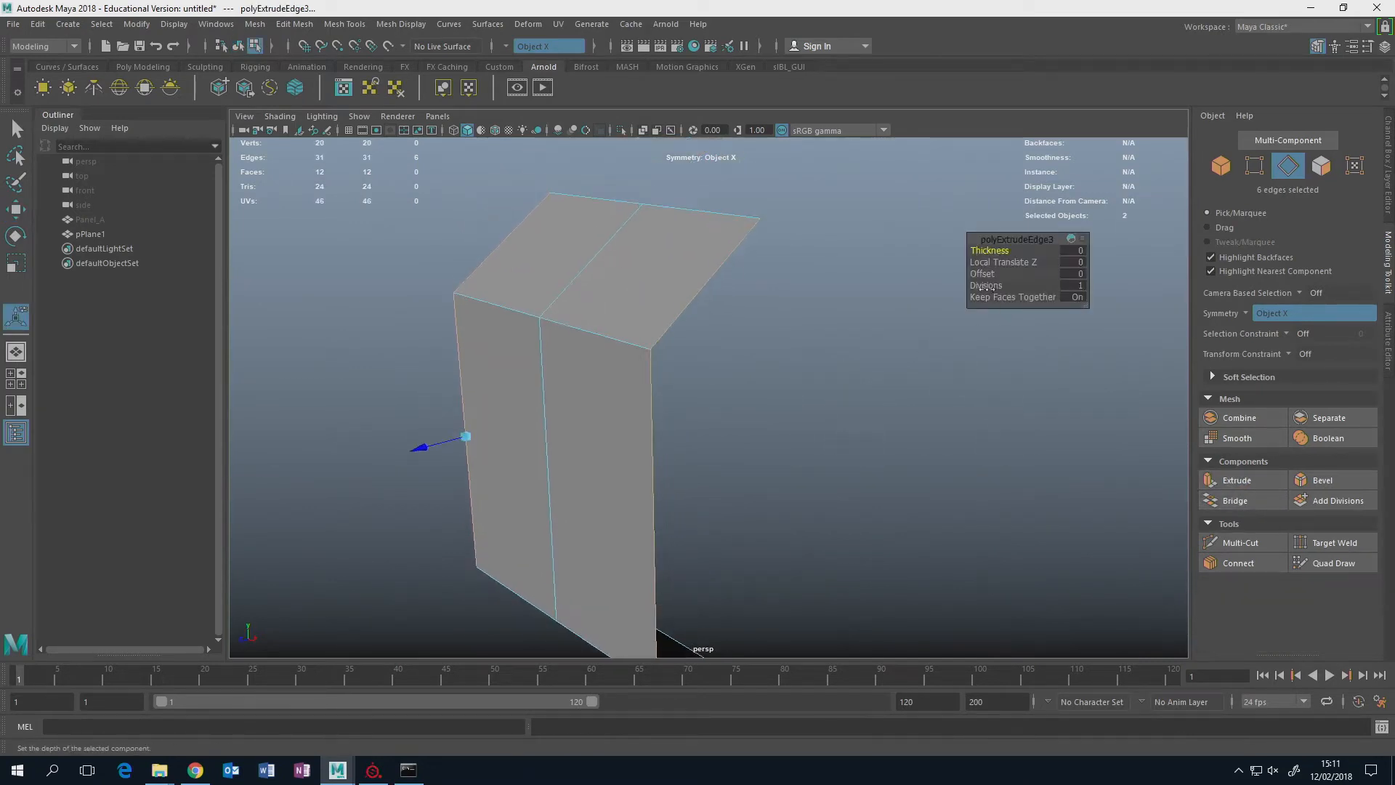
pyautogui.moveTo(1007, 250); pyautogui.dragTo(999, 250)
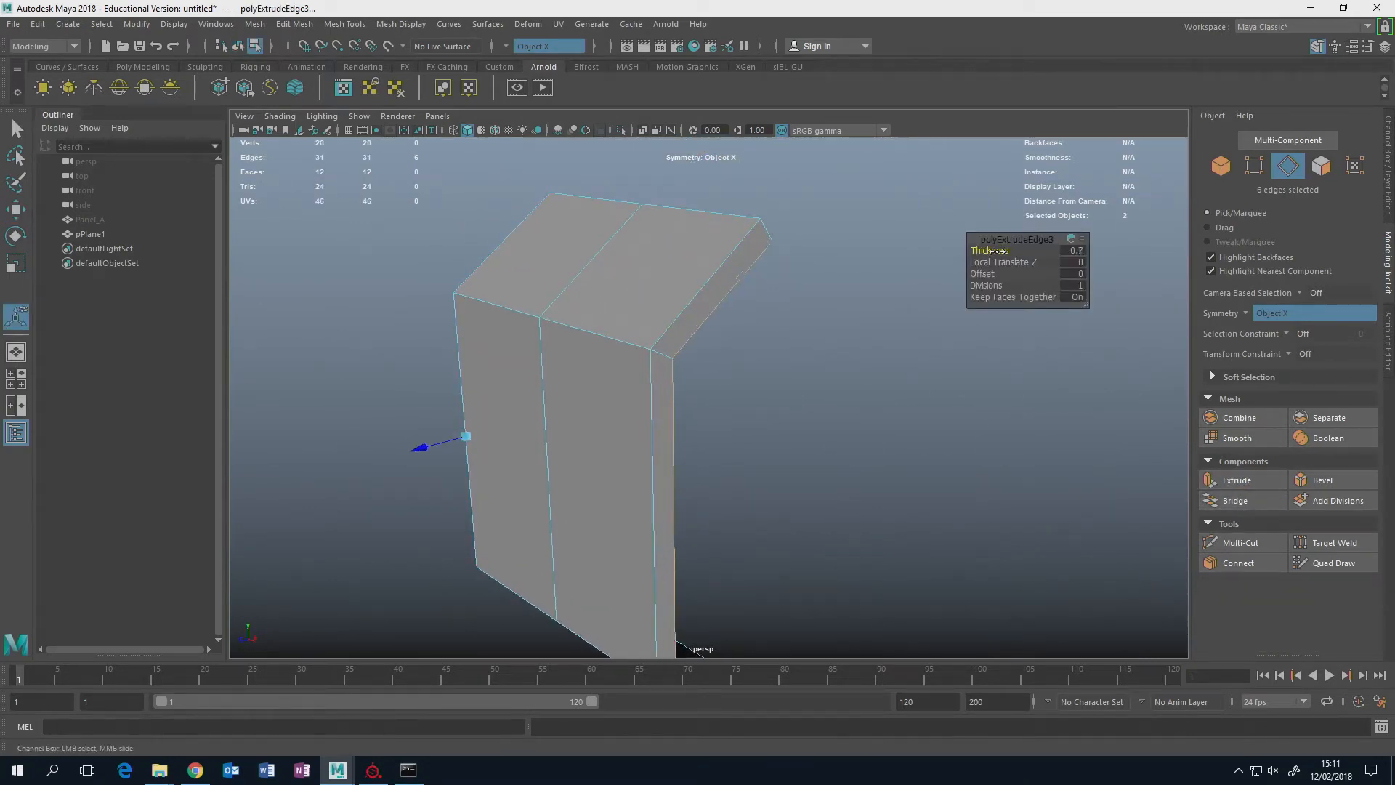
# Extrude the new side edges once more with a thickness of 0.3.
pyautogui.keyDown('alt'); pyautogui.moveTo(887, 418); pyautogui.dragTo(903, 361); pyautogui.keyUp('alt')
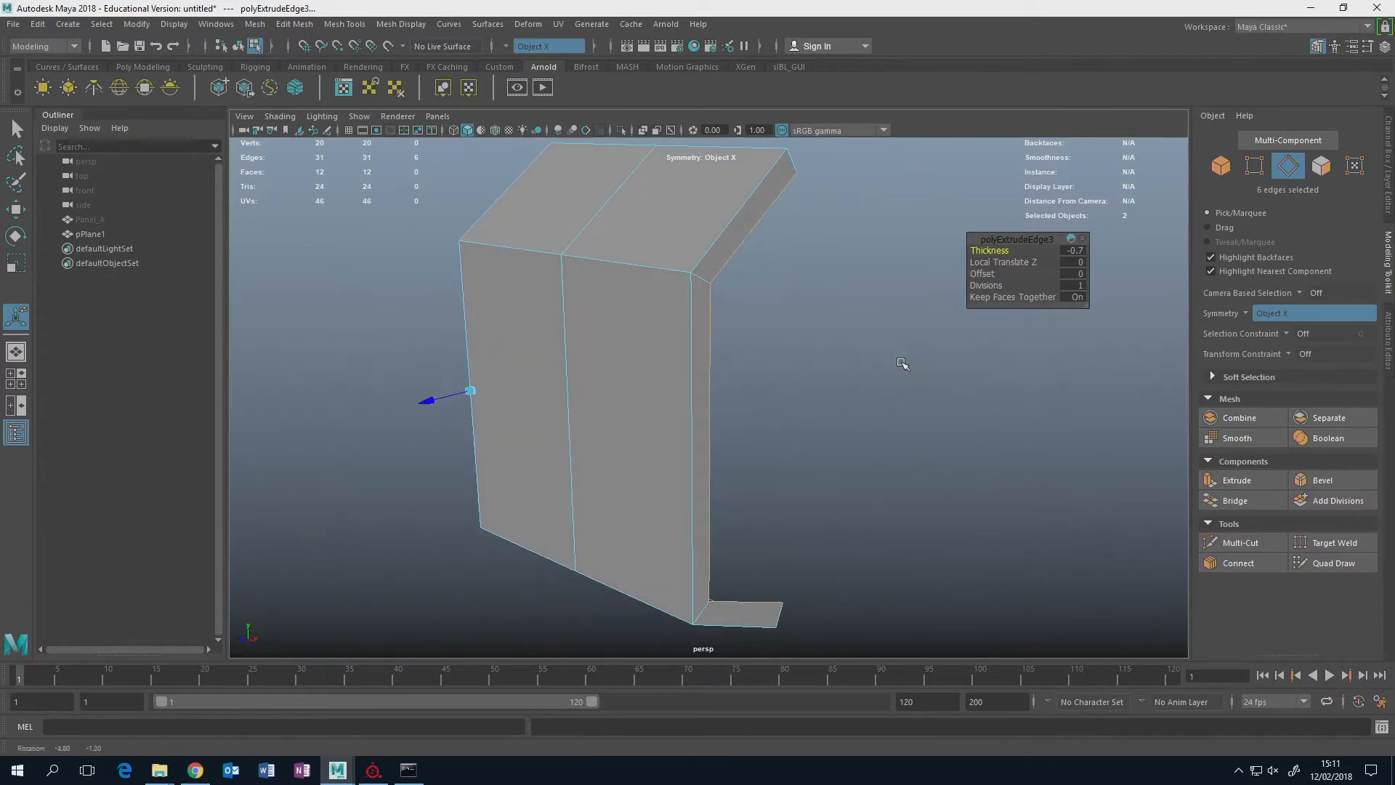
pyautogui.click(1226, 481)
pyautogui.moveTo(1010, 253); pyautogui.dragTo(1001, 250)
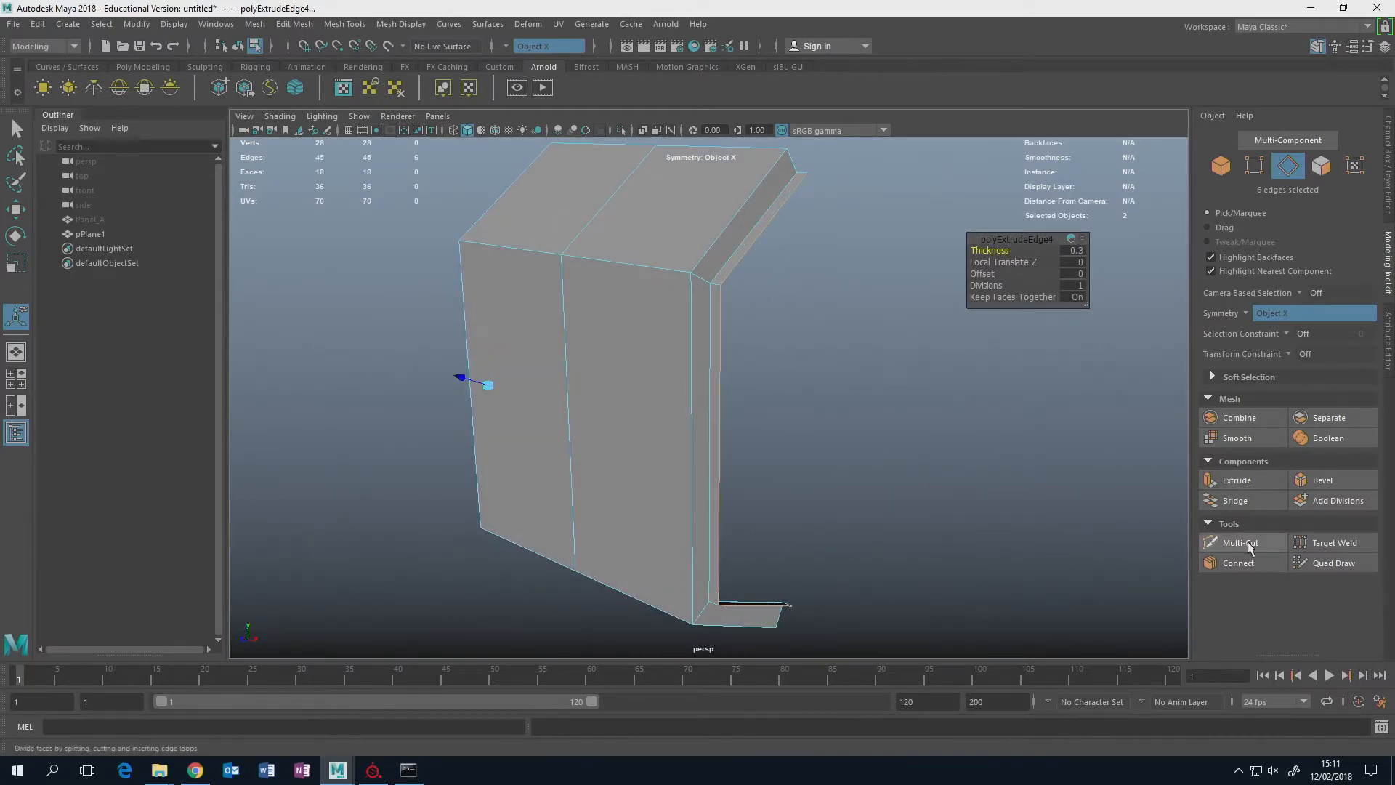
# Extrude the selected outer side edges on both sides with a thickness of 0.48, using the Slow drag speed.
pyautogui.click(1235, 480)
pyautogui.click(1071, 239)
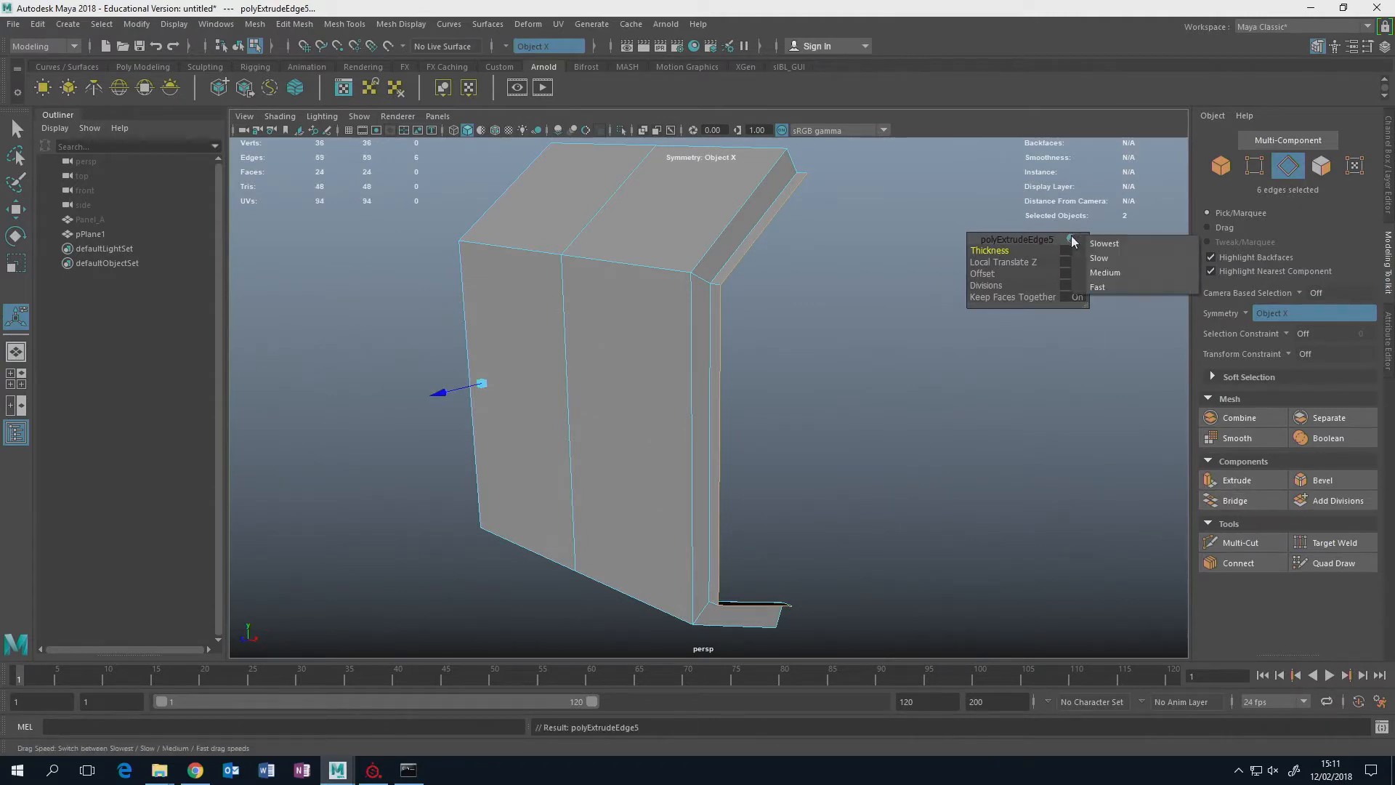
pyautogui.click(1101, 259)
pyautogui.moveTo(1003, 249); pyautogui.dragTo(1030, 238)
pyautogui.keyDown('alt'); pyautogui.moveTo(818, 267); pyautogui.dragTo(857, 274); pyautogui.keyUp('alt')
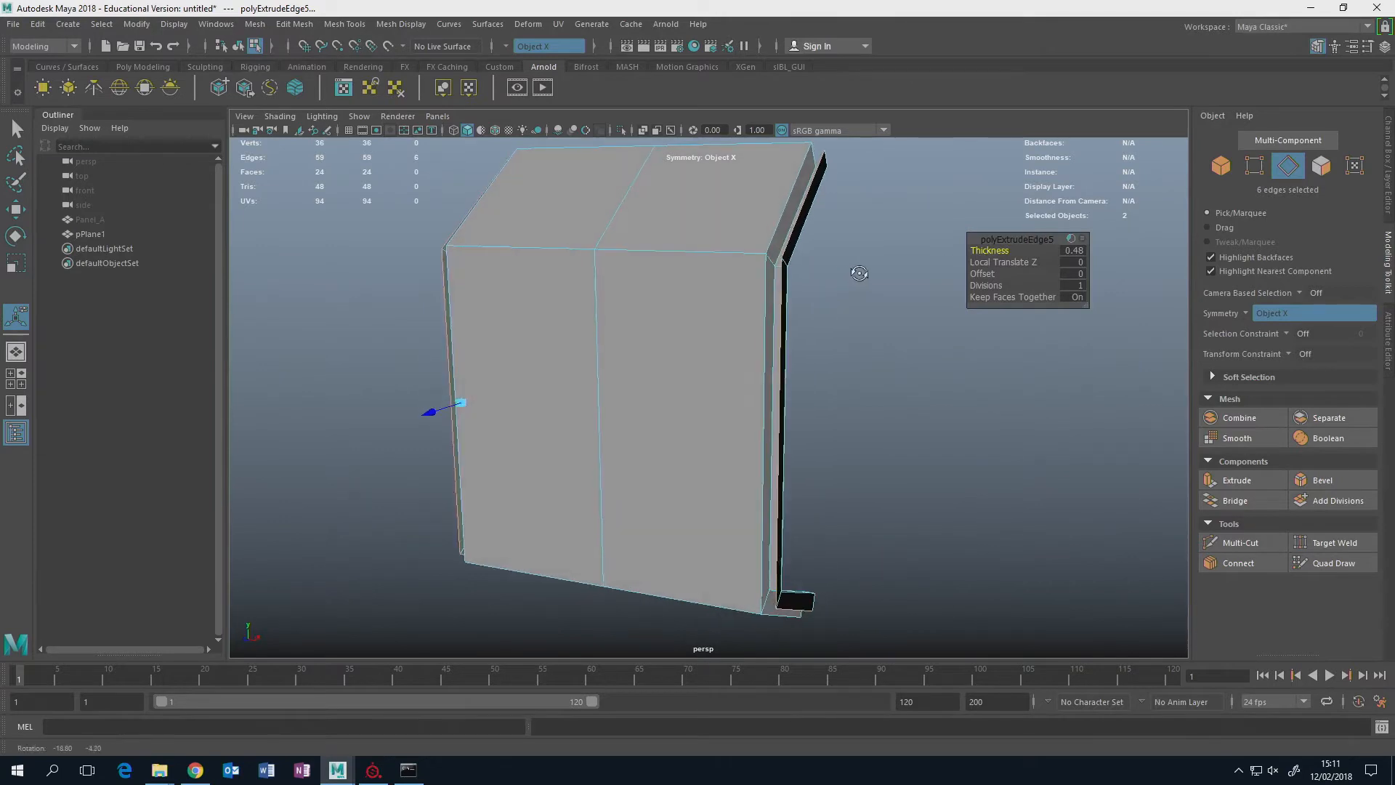
pyautogui.keyDown('alt'); pyautogui.moveTo(857, 274); pyautogui.dragTo(820, 298, button='middle'); pyautogui.keyUp('alt')
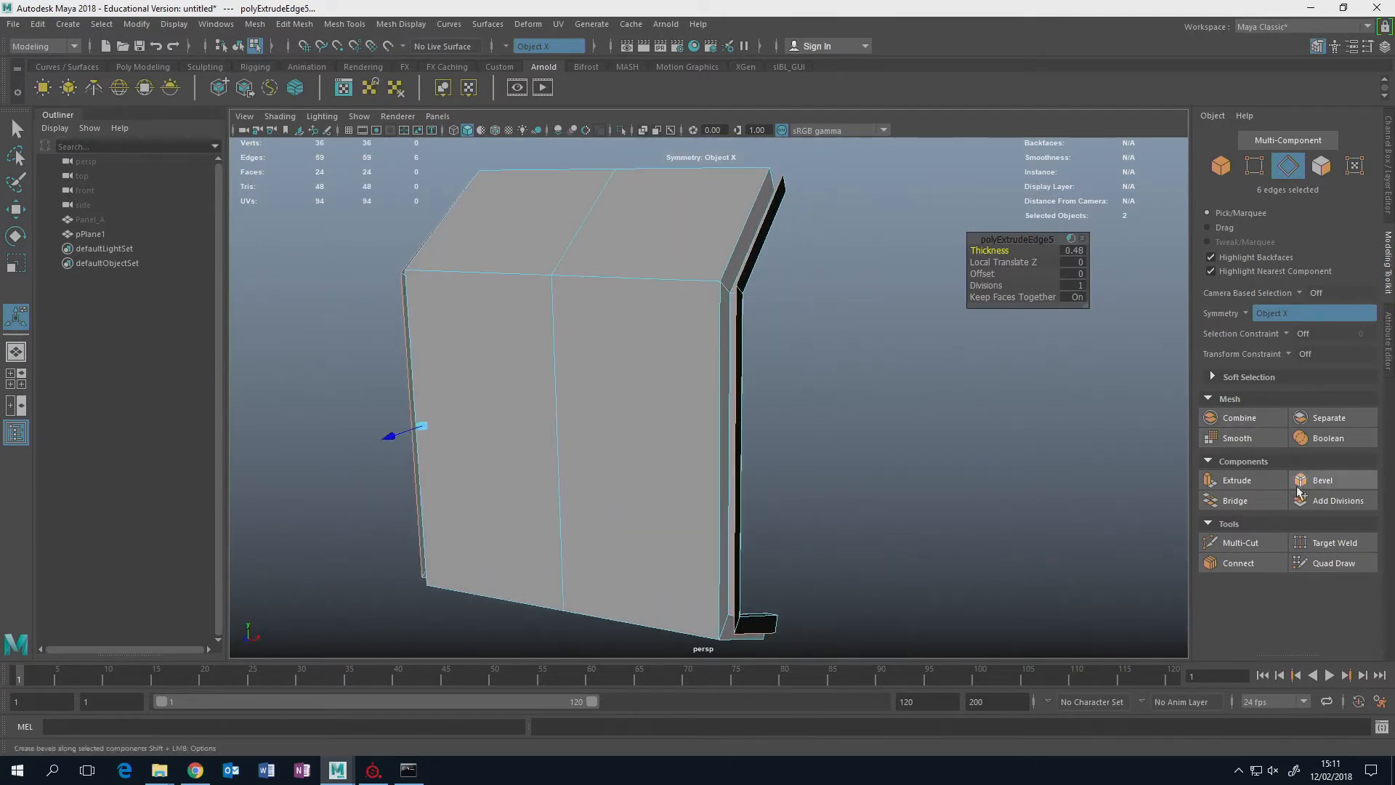
# Extrude the outer side edges two more times, with a thickness of -1.02 and then -0.56.
pyautogui.click(1254, 478)
pyautogui.moveTo(1001, 251); pyautogui.dragTo(930, 256)
pyautogui.keyDown('alt'); pyautogui.moveTo(923, 309); pyautogui.dragTo(847, 327); pyautogui.keyUp('alt')
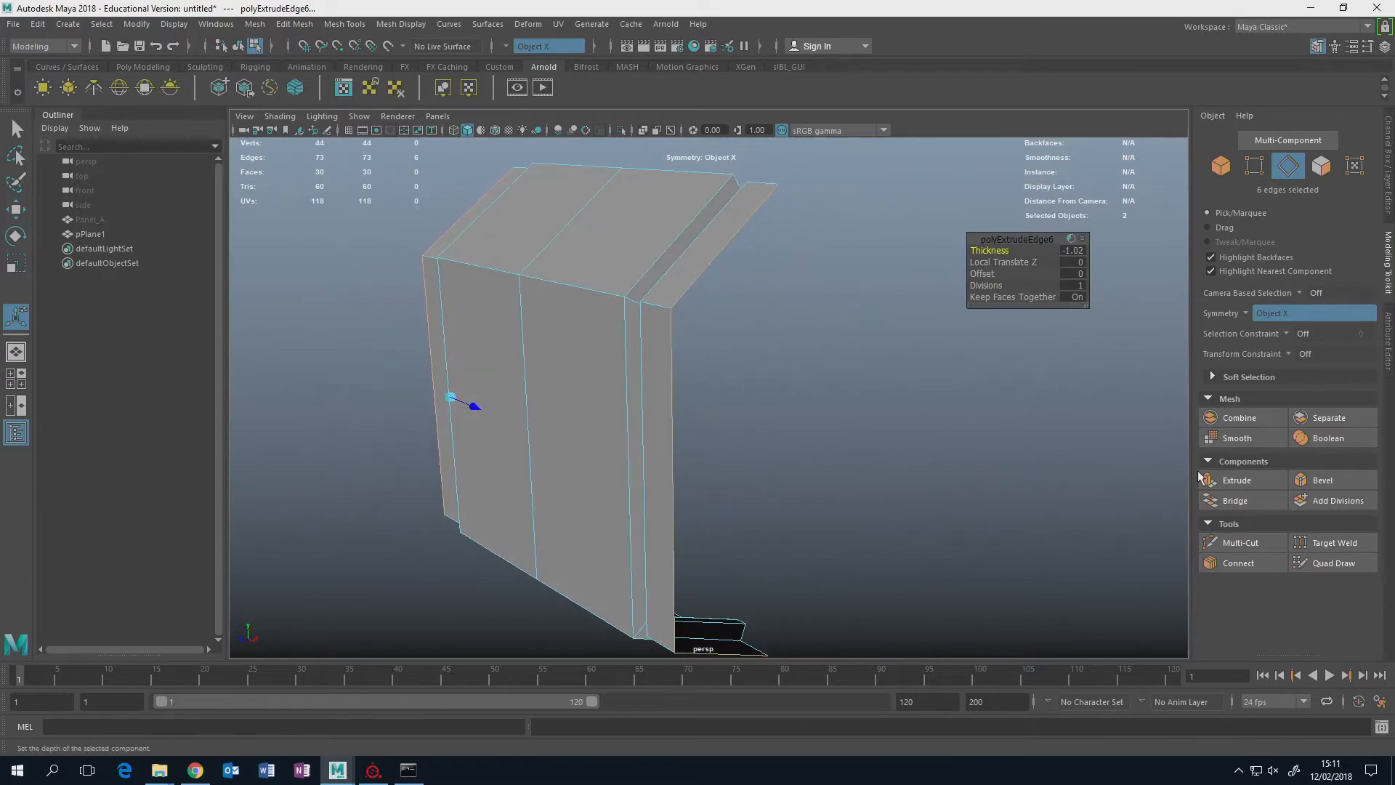
pyautogui.click(1229, 480)
pyautogui.moveTo(1005, 250); pyautogui.dragTo(960, 267)
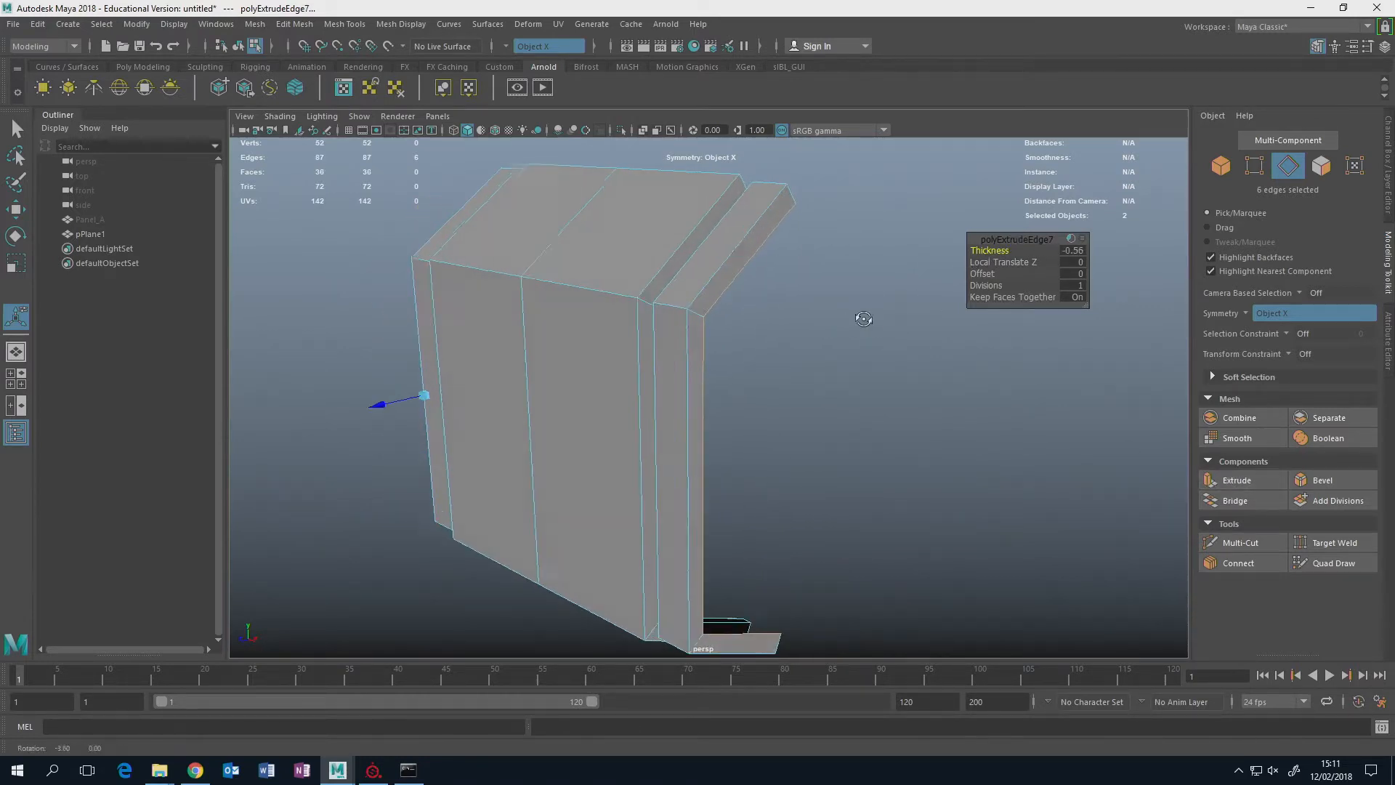
pyautogui.keyDown('alt'); pyautogui.moveTo(862, 311); pyautogui.dragTo(854, 272); pyautogui.keyUp('alt')
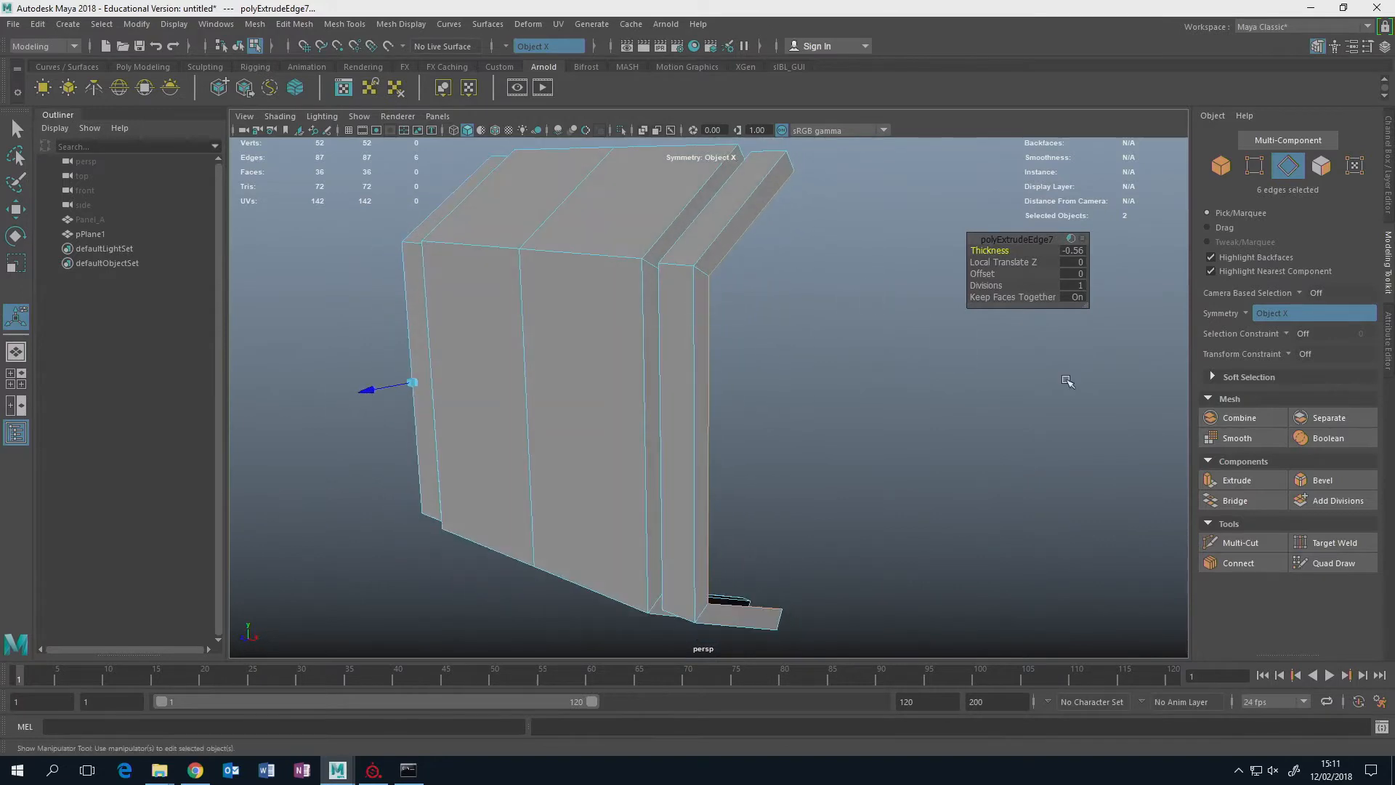
# Add three more stepped extrusions to the outer side edges, giving the last two thicknesses of -0.44 and 0.12.
pyautogui.click(1249, 480)
pyautogui.moveTo(1009, 256); pyautogui.dragTo(967, 265)
pyautogui.click(1235, 486)
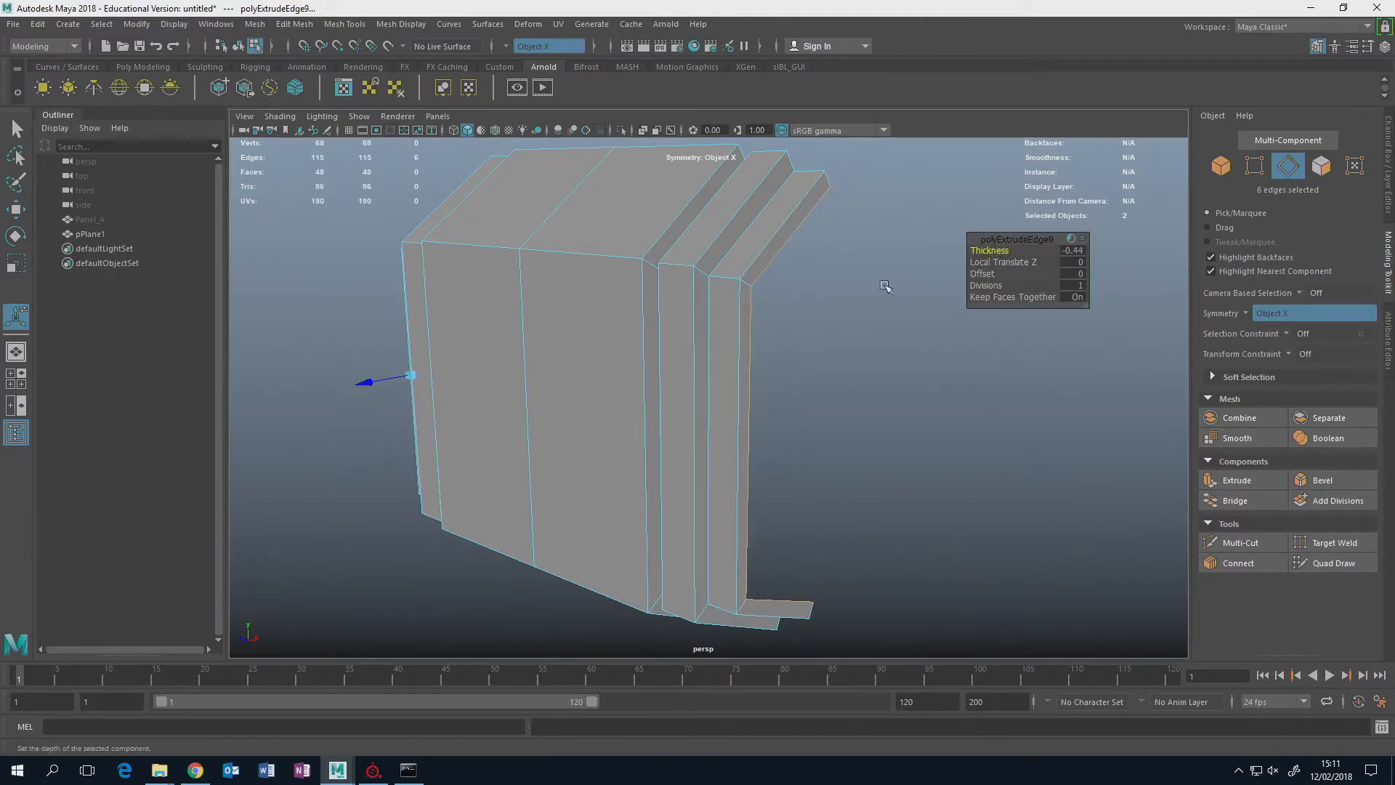
pyautogui.keyDown('alt'); pyautogui.moveTo(887, 288); pyautogui.dragTo(892, 284); pyautogui.keyUp('alt')
pyautogui.click(1235, 480)
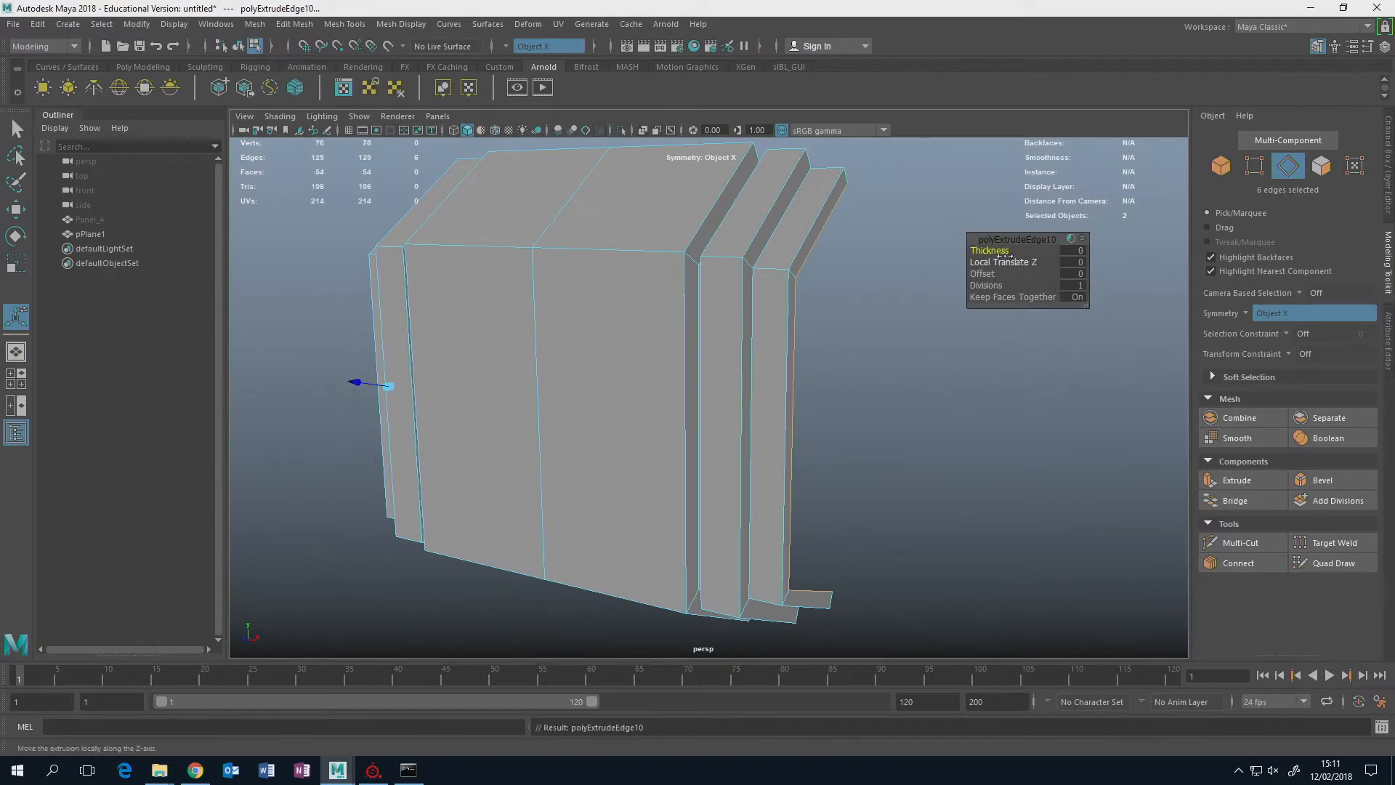
pyautogui.moveTo(995, 251); pyautogui.dragTo(1006, 251)
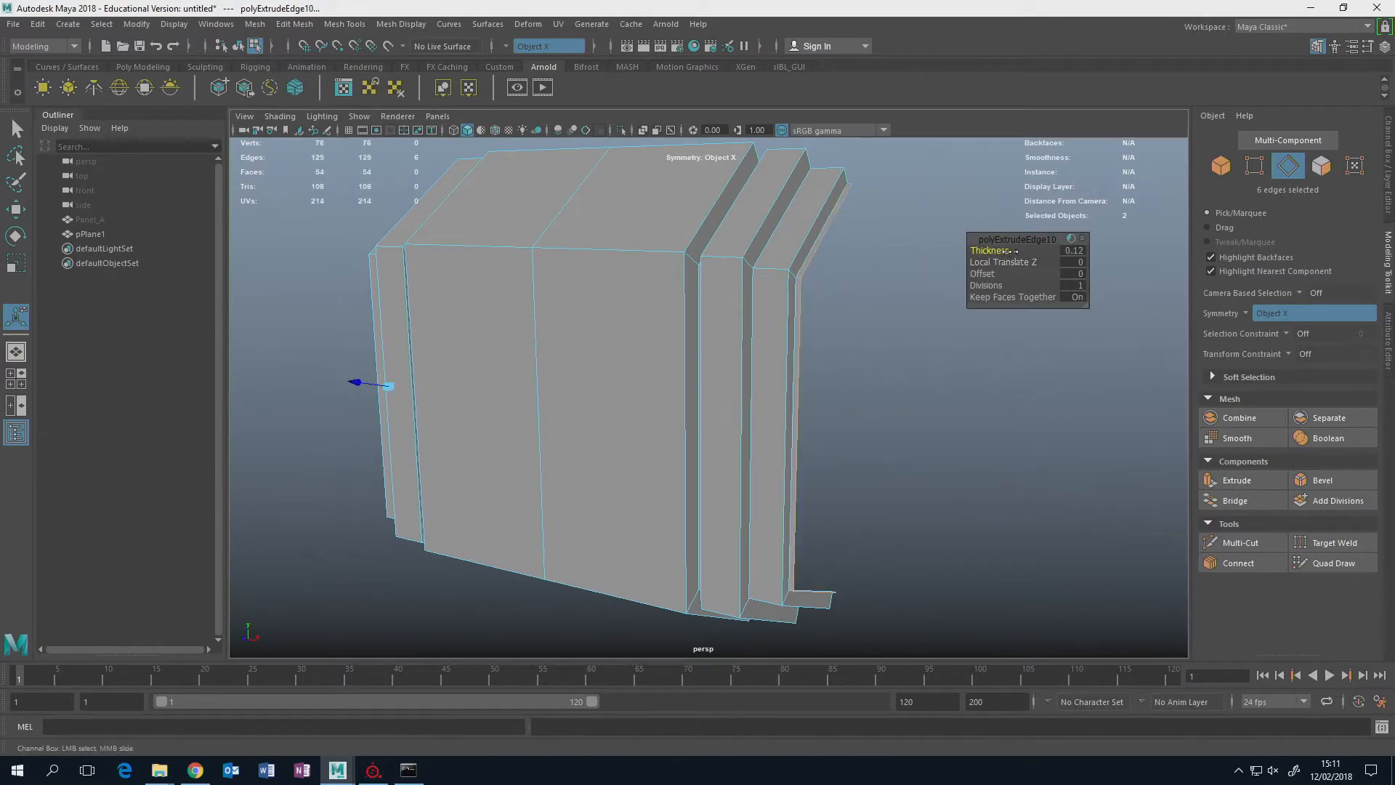
# Extrude the outermost side edges three more times to complete the stepped borders.
pyautogui.click(1235, 480)
pyautogui.moveTo(1001, 250); pyautogui.dragTo(948, 263)
pyautogui.click(1233, 481)
pyautogui.click(1233, 480)
# Bevel the edge loop along the upper flange's bend across the whole panel with 3 segments.
pyautogui.keyDown('alt'); pyautogui.moveTo(829, 301); pyautogui.dragTo(720, 349); pyautogui.keyUp('alt')
pyautogui.scroll(3, 732, 326)
pyautogui.doubleClick(555, 262)
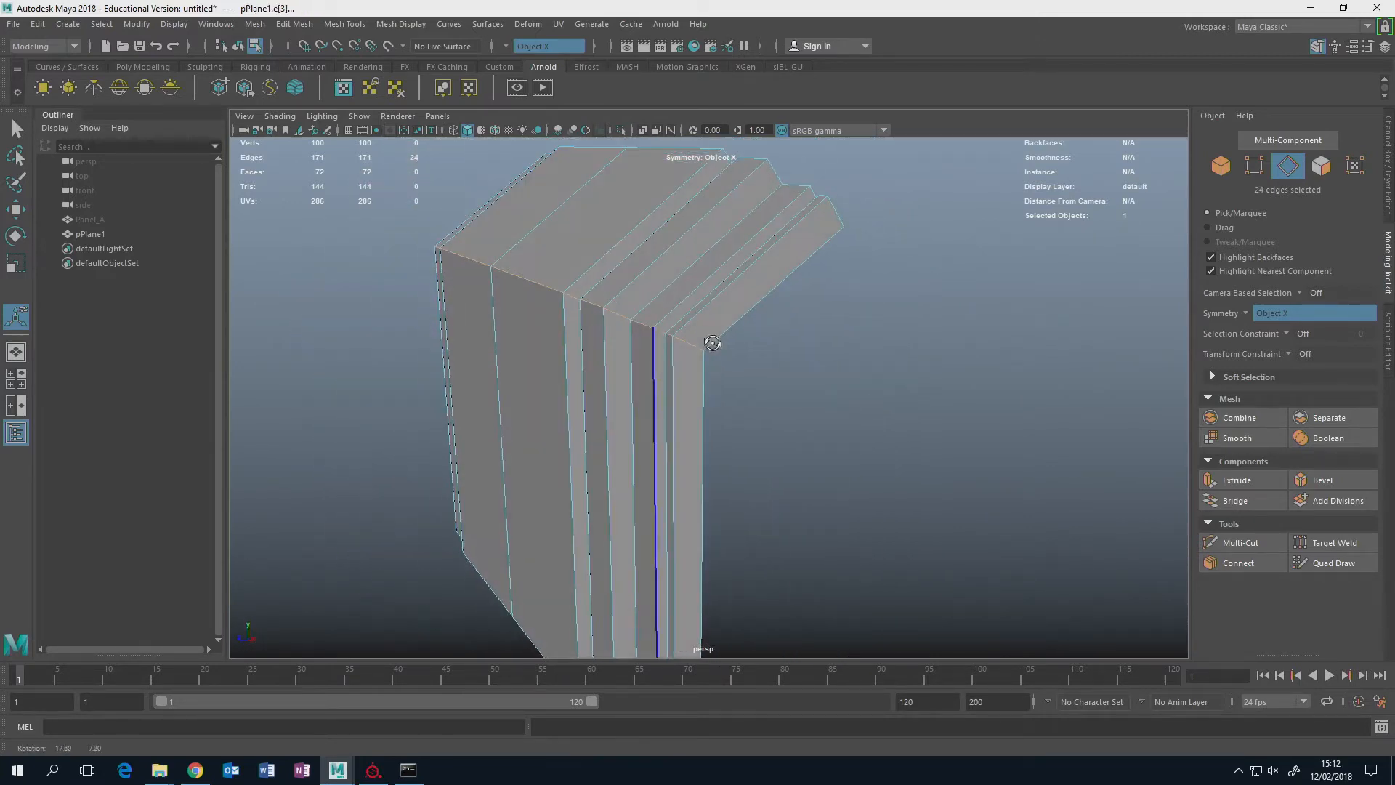
pyautogui.click(1324, 481)
pyautogui.moveTo(999, 262); pyautogui.dragTo(1107, 257)
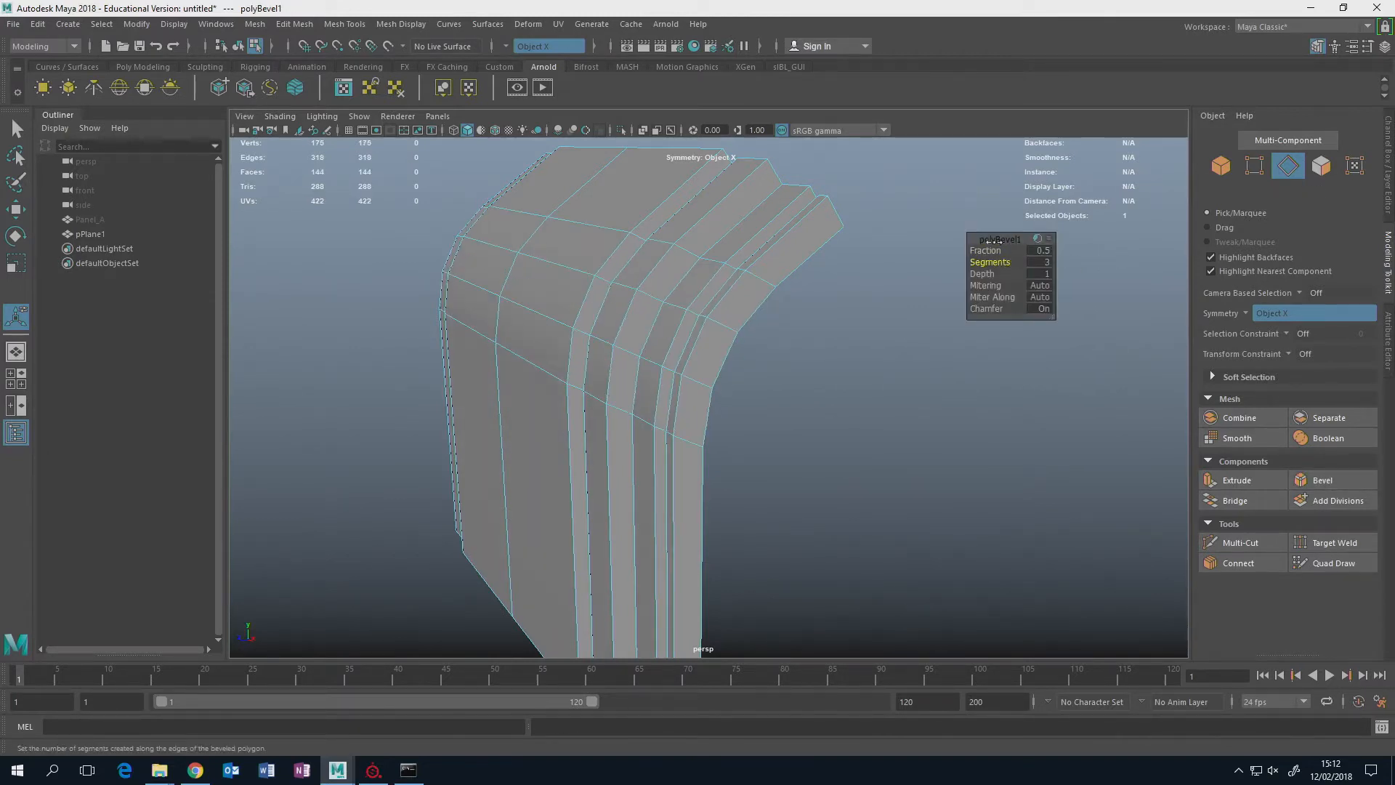
# Adjust the upper bend's bevel to a fraction of 0.56 with 4 segments.
pyautogui.keyDown('alt'); pyautogui.moveTo(886, 333); pyautogui.dragTo(846, 340); pyautogui.keyUp('alt')
pyautogui.scroll(-5, 789, 334)
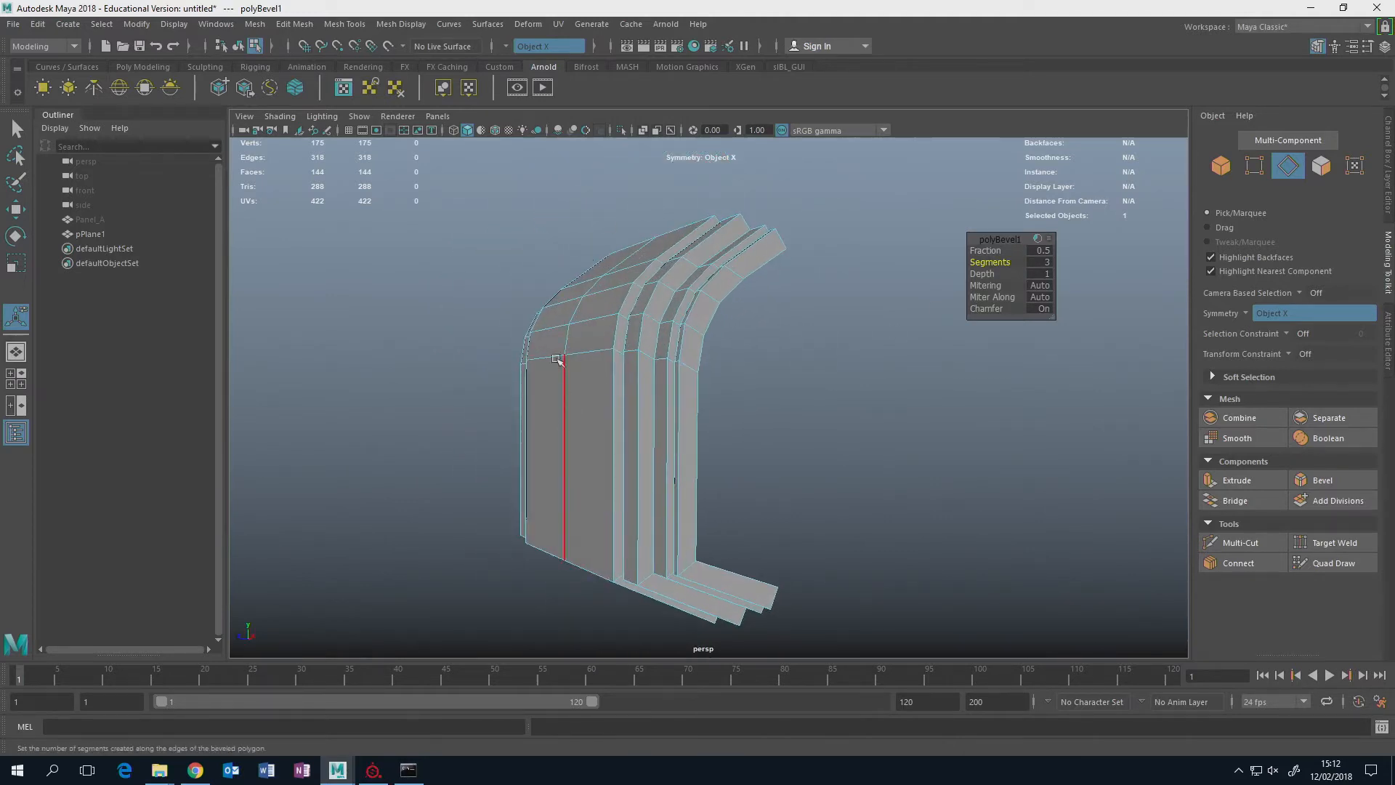
pyautogui.keyDown('alt'); pyautogui.moveTo(559, 407); pyautogui.dragTo(583, 484); pyautogui.keyUp('alt')
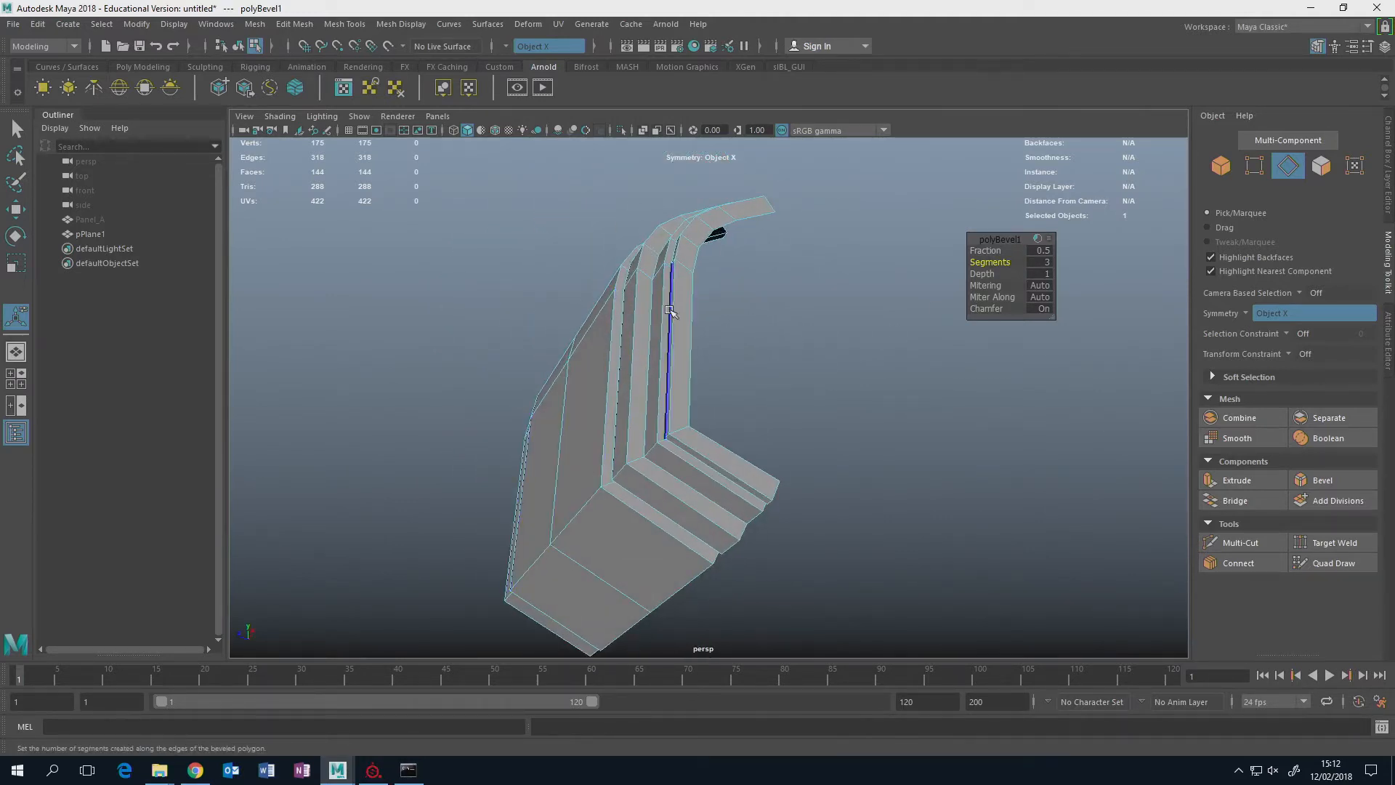
pyautogui.keyDown('alt'); pyautogui.moveTo(673, 311); pyautogui.dragTo(643, 439); pyautogui.keyUp('alt')
pyautogui.click(990, 250)
pyautogui.moveTo(986, 250); pyautogui.dragTo(1074, 259, button='middle')
pyautogui.click(990, 261)
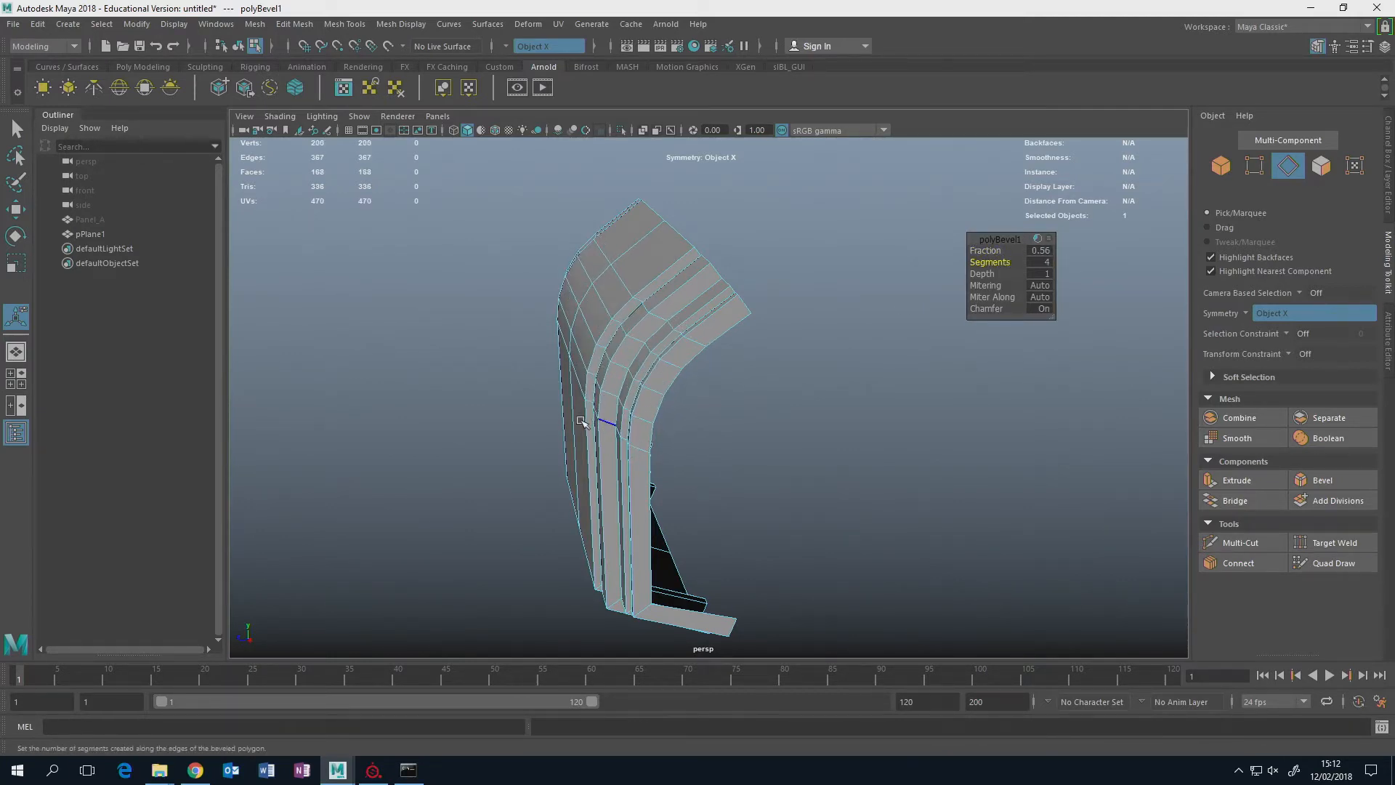
# Bevel the lengthwise edge loops of the stepped borders on both sides with a fraction of 0.33 and 2 segments.
pyautogui.keyDown('alt'); pyautogui.moveTo(609, 416); pyautogui.dragTo(696, 399); pyautogui.keyUp('alt')
pyautogui.scroll(3, 696, 399)
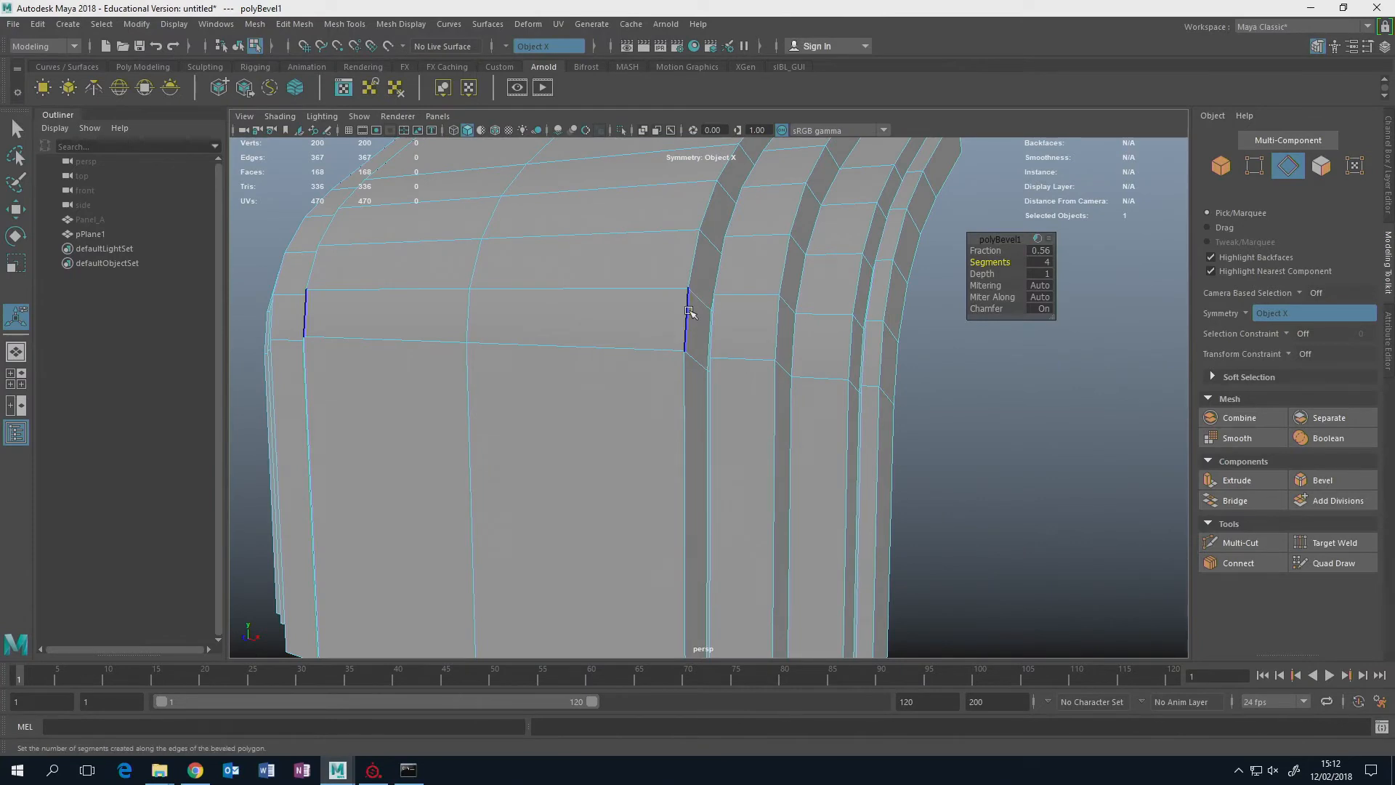
pyautogui.doubleClick(689, 312)
pyautogui.keyDown('alt'); pyautogui.moveTo(754, 299); pyautogui.dragTo(750, 436, button='middle'); pyautogui.keyUp('alt')
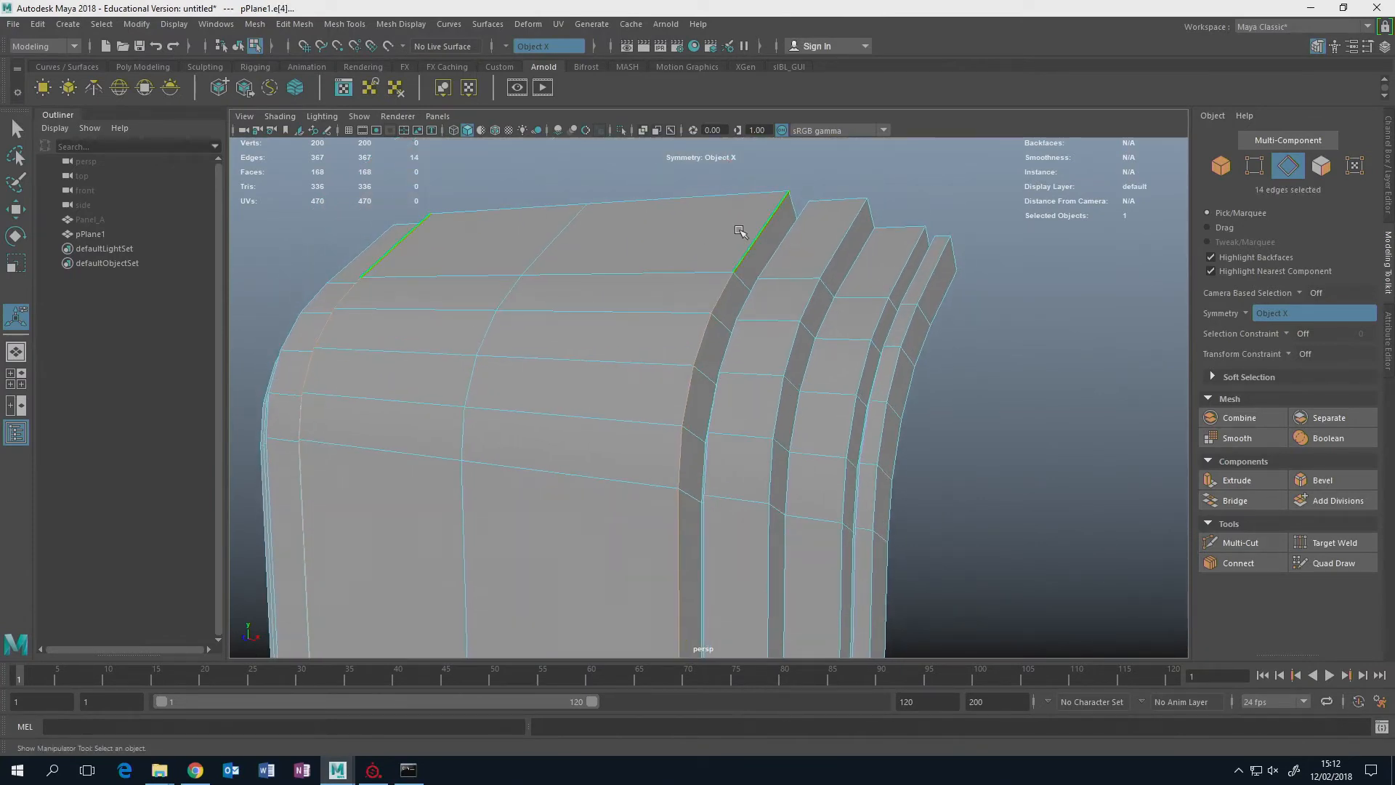
pyautogui.keyDown('alt'); pyautogui.moveTo(646, 409); pyautogui.dragTo(650, 229, button='middle'); pyautogui.keyUp('alt')
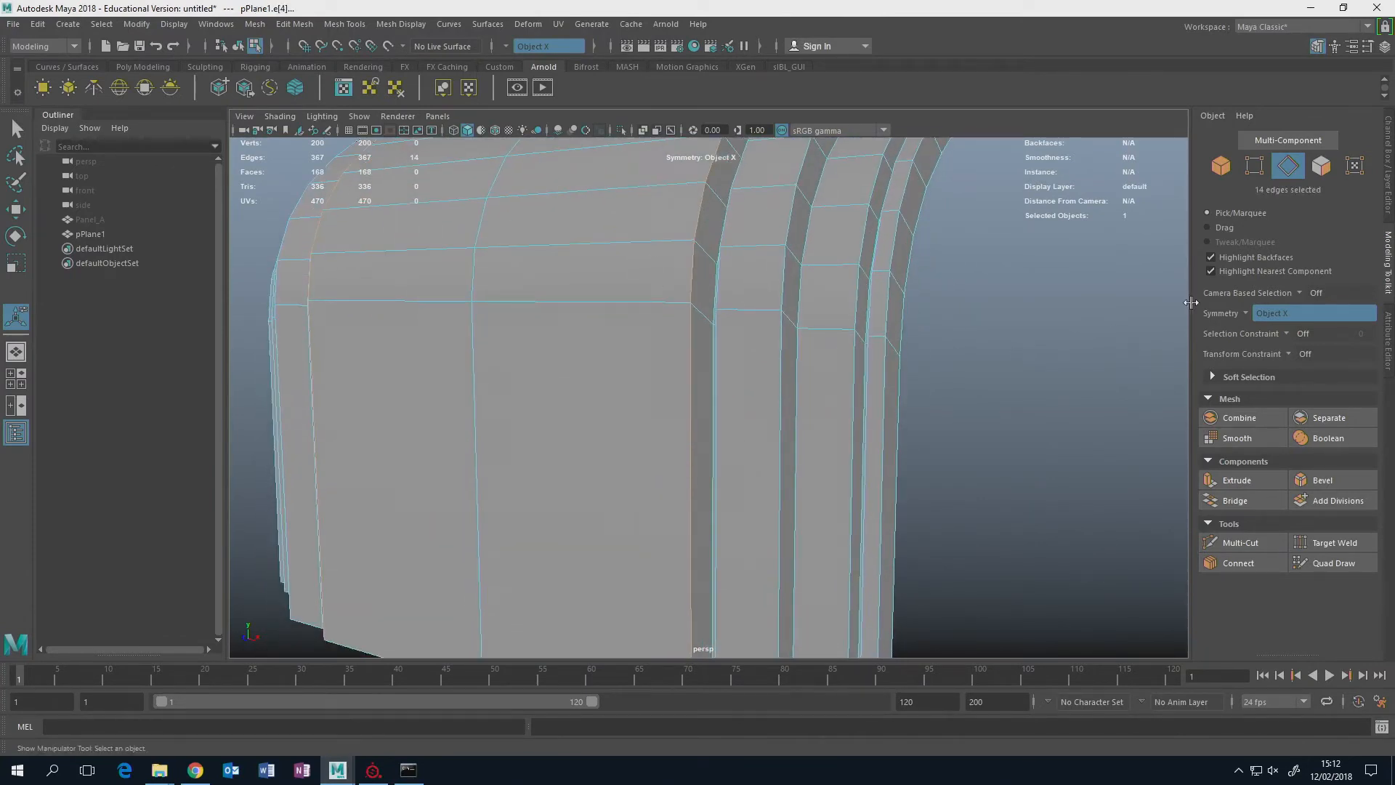
pyautogui.click(1245, 312)
pyautogui.click(1221, 303)
pyautogui.moveTo(801, 349)
pyautogui.keyDown('alt'); pyautogui.mouseDown()
pyautogui.moveTo(795, 308)
pyautogui.moveTo(779, 318)
pyautogui.moveTo(786, 342)
pyautogui.mouseUp(); pyautogui.keyUp('alt')
pyautogui.keyDown('alt'); pyautogui.moveTo(727, 286); pyautogui.dragTo(761, 351); pyautogui.keyUp('alt')
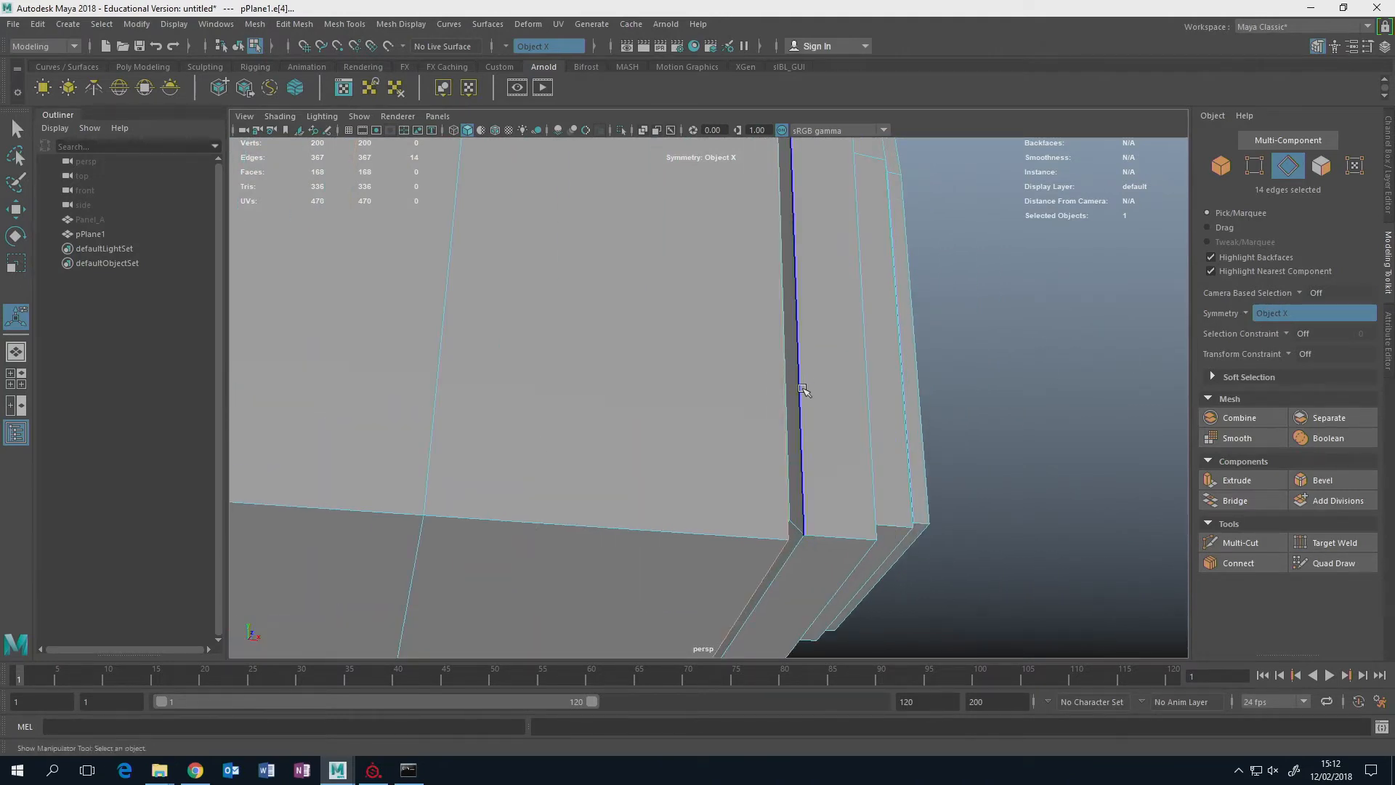
pyautogui.doubleClick(805, 387)
pyautogui.keyDown('alt'); pyautogui.moveTo(809, 383); pyautogui.dragTo(734, 368); pyautogui.keyUp('alt')
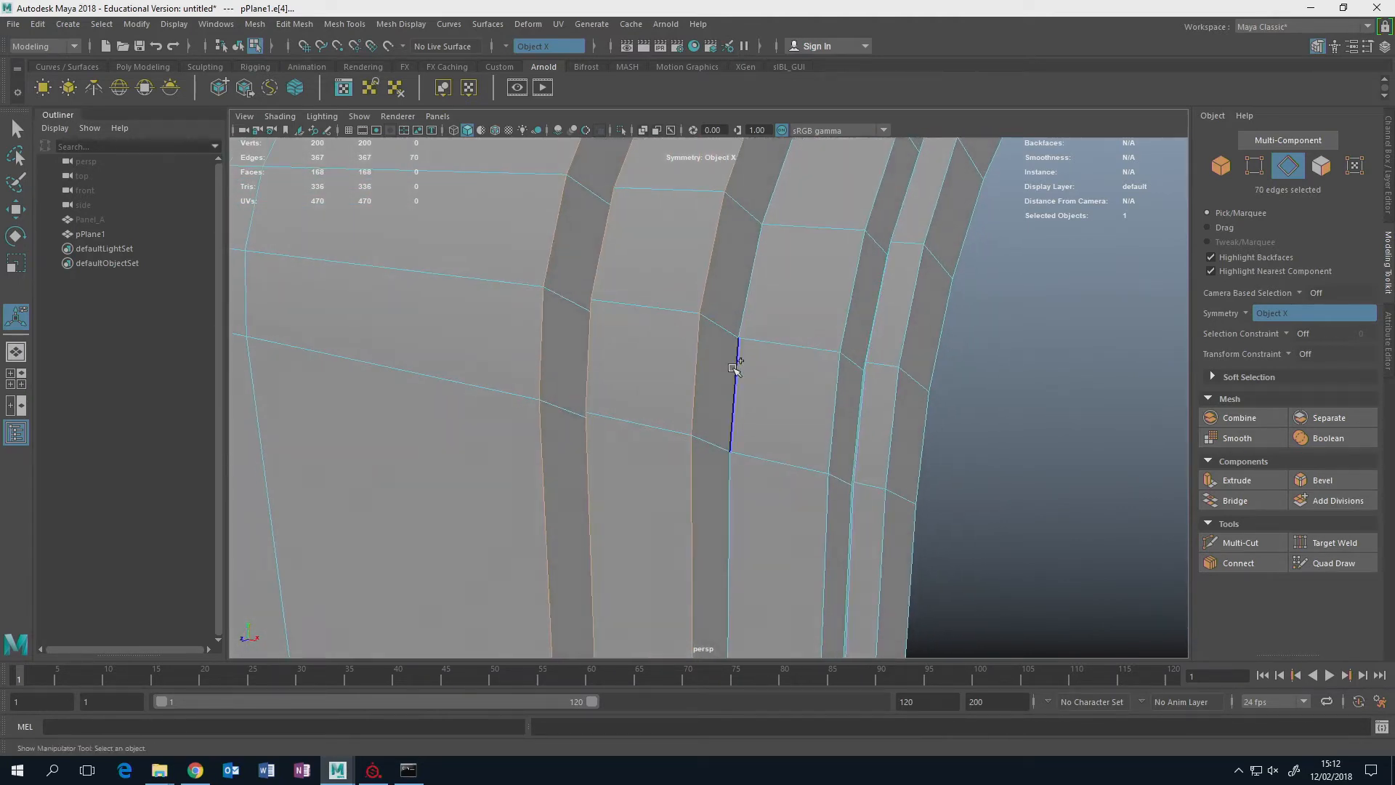
pyautogui.moveTo(843, 376)
pyautogui.keyDown('alt'); pyautogui.mouseDown()
pyautogui.moveTo(825, 369)
pyautogui.moveTo(856, 389)
pyautogui.mouseUp(); pyautogui.keyUp('alt')
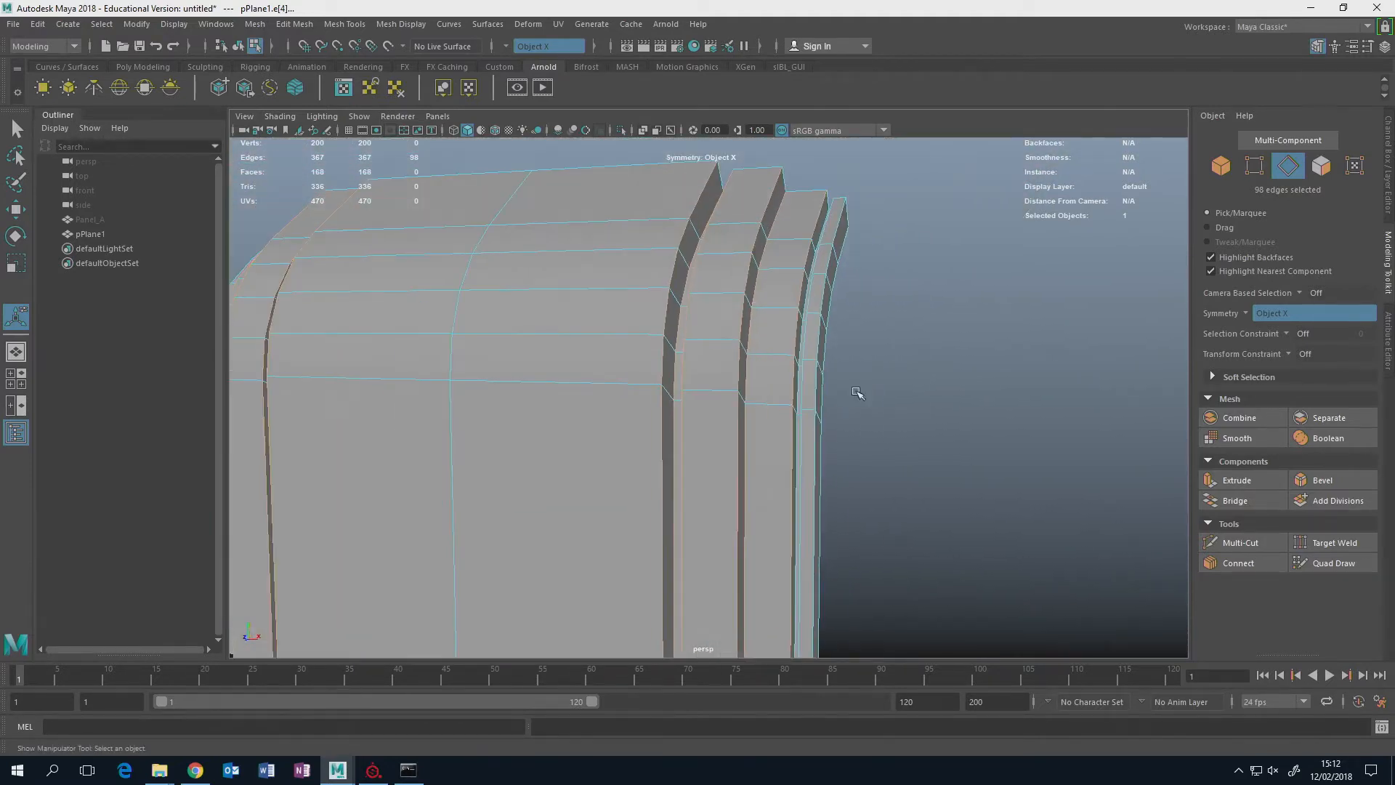
pyautogui.click(1322, 482)
pyautogui.moveTo(992, 250)
pyautogui.mouseDown()
pyautogui.moveTo(981, 250)
pyautogui.moveTo(996, 250)
pyautogui.mouseUp()
# Bevel the edge loop along the lower flange's bend with a fraction of 0.02 and 2 segments.
pyautogui.keyDown('alt'); pyautogui.moveTo(818, 321); pyautogui.dragTo(779, 288); pyautogui.keyUp('alt')
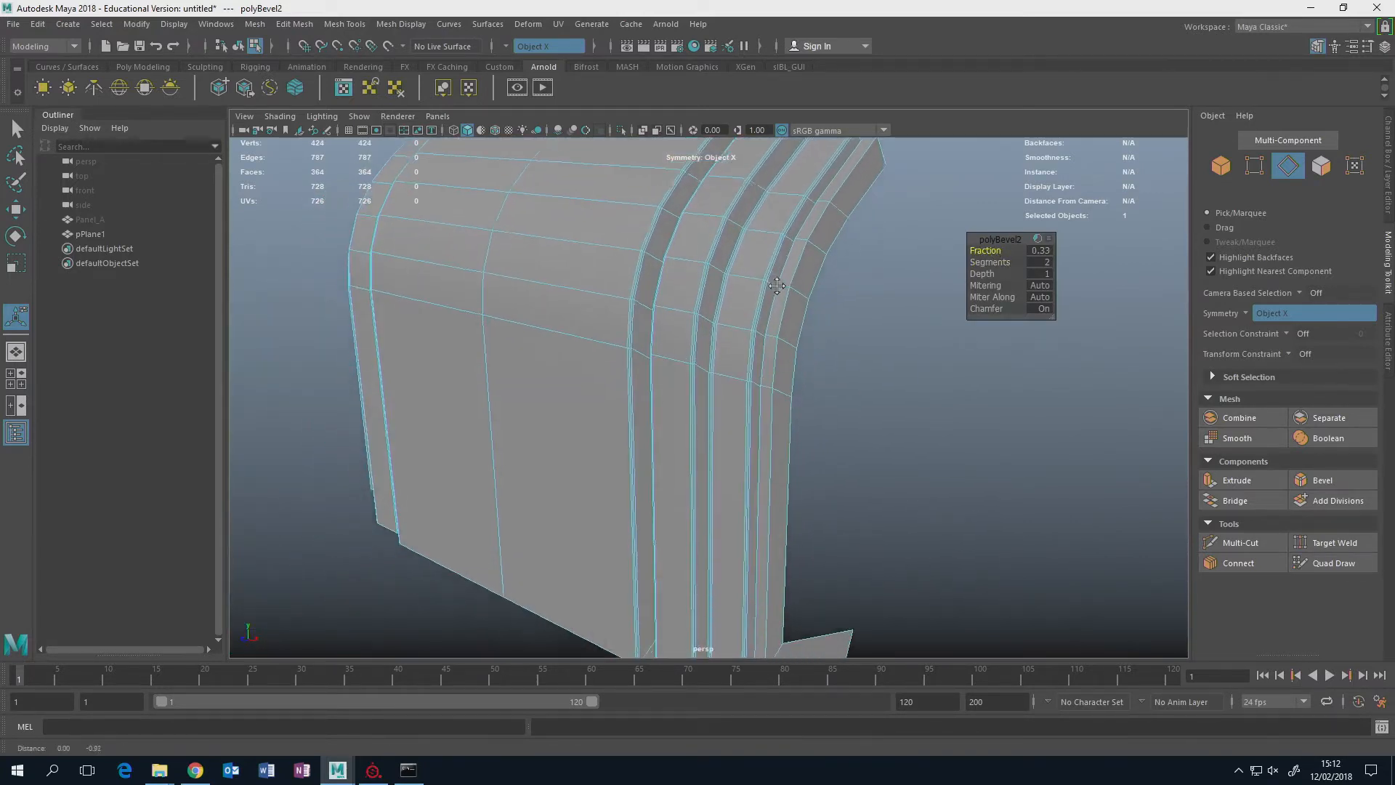
pyautogui.scroll(-4, 808, 354)
pyautogui.keyDown('alt'); pyautogui.moveTo(809, 355); pyautogui.dragTo(806, 329); pyautogui.keyUp('alt')
pyautogui.scroll(3, 804, 331)
pyautogui.keyDown('alt'); pyautogui.moveTo(811, 366); pyautogui.dragTo(827, 296, button='middle'); pyautogui.keyUp('alt')
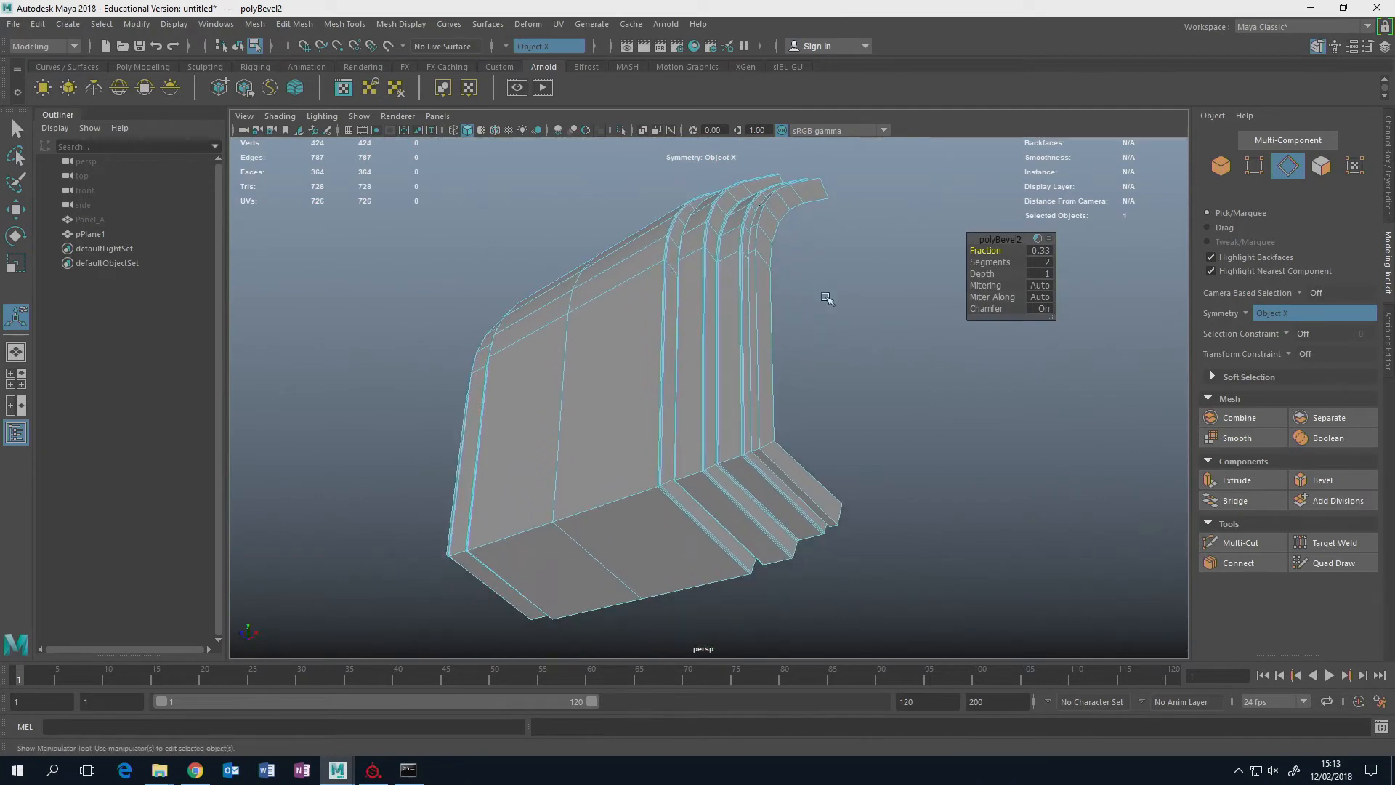
pyautogui.scroll(4, 827, 297)
pyautogui.doubleClick(608, 542)
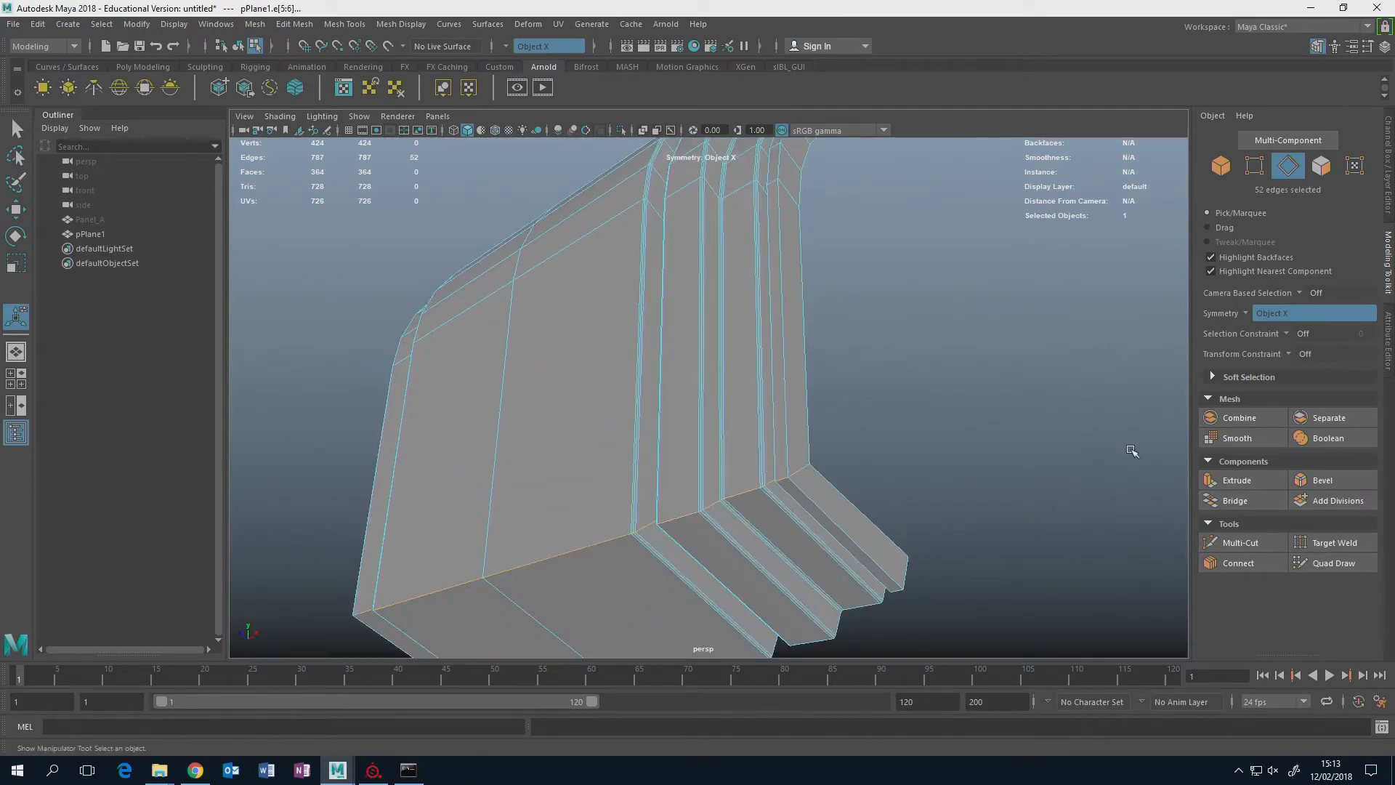
pyautogui.click(1318, 481)
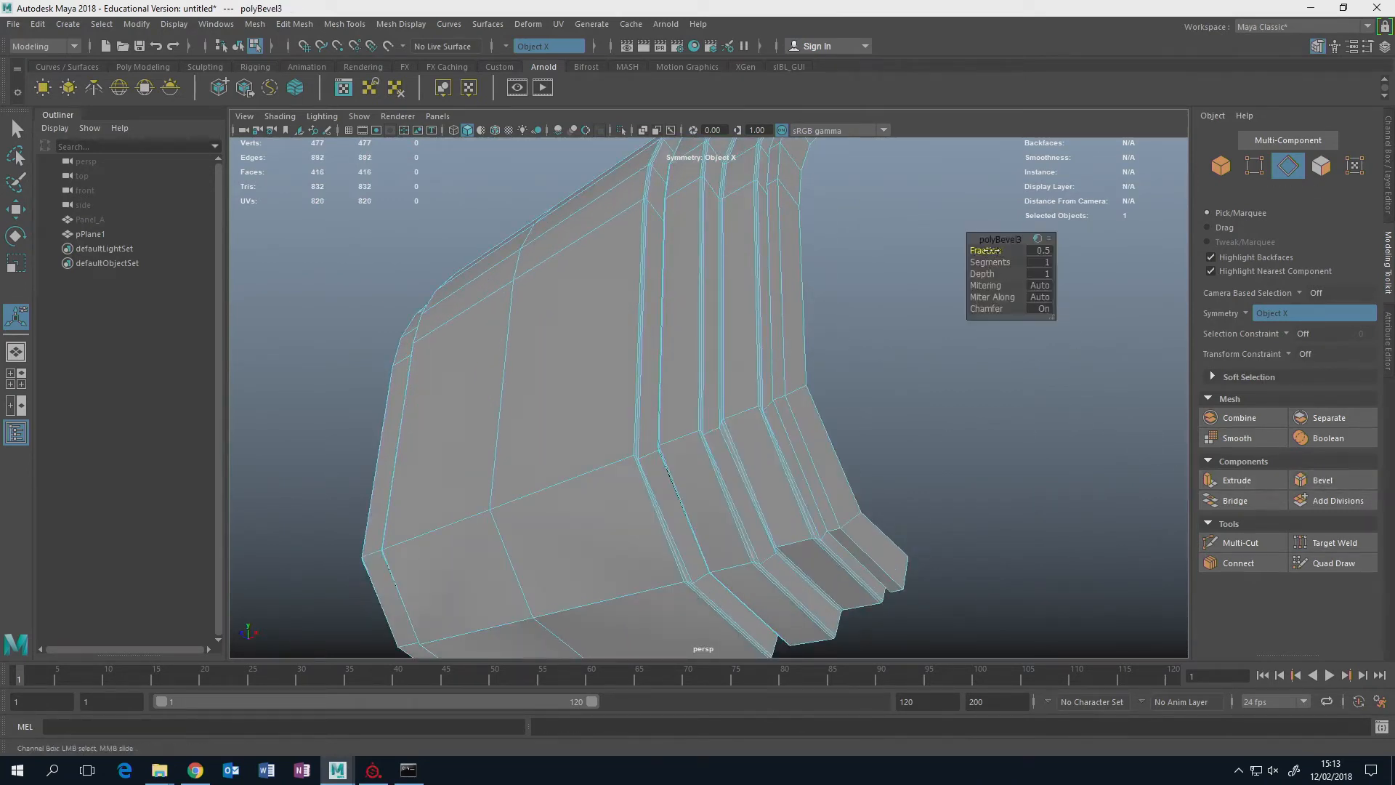
pyautogui.moveTo(990, 250)
pyautogui.mouseDown()
pyautogui.moveTo(961, 262)
pyautogui.moveTo(1028, 260)
pyautogui.moveTo(981, 251)
pyautogui.mouseUp()
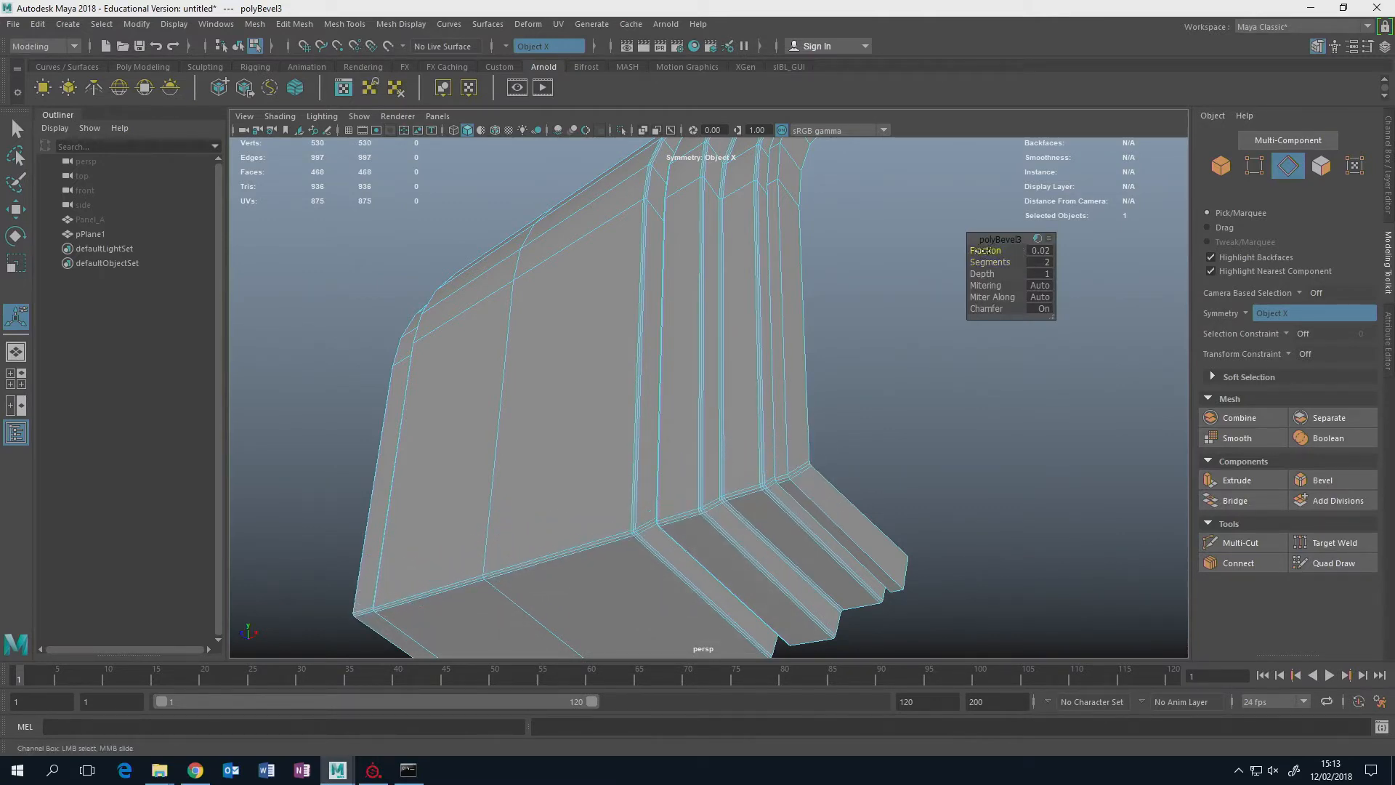
# Bevel the panel's central lengthwise edge loop with a fraction of 0.03 to create a narrow strip of faces.
pyautogui.keyDown('alt'); pyautogui.moveTo(847, 290); pyautogui.dragTo(734, 407); pyautogui.keyUp('alt')
pyautogui.click(901, 356)
pyautogui.doubleClick(722, 418)
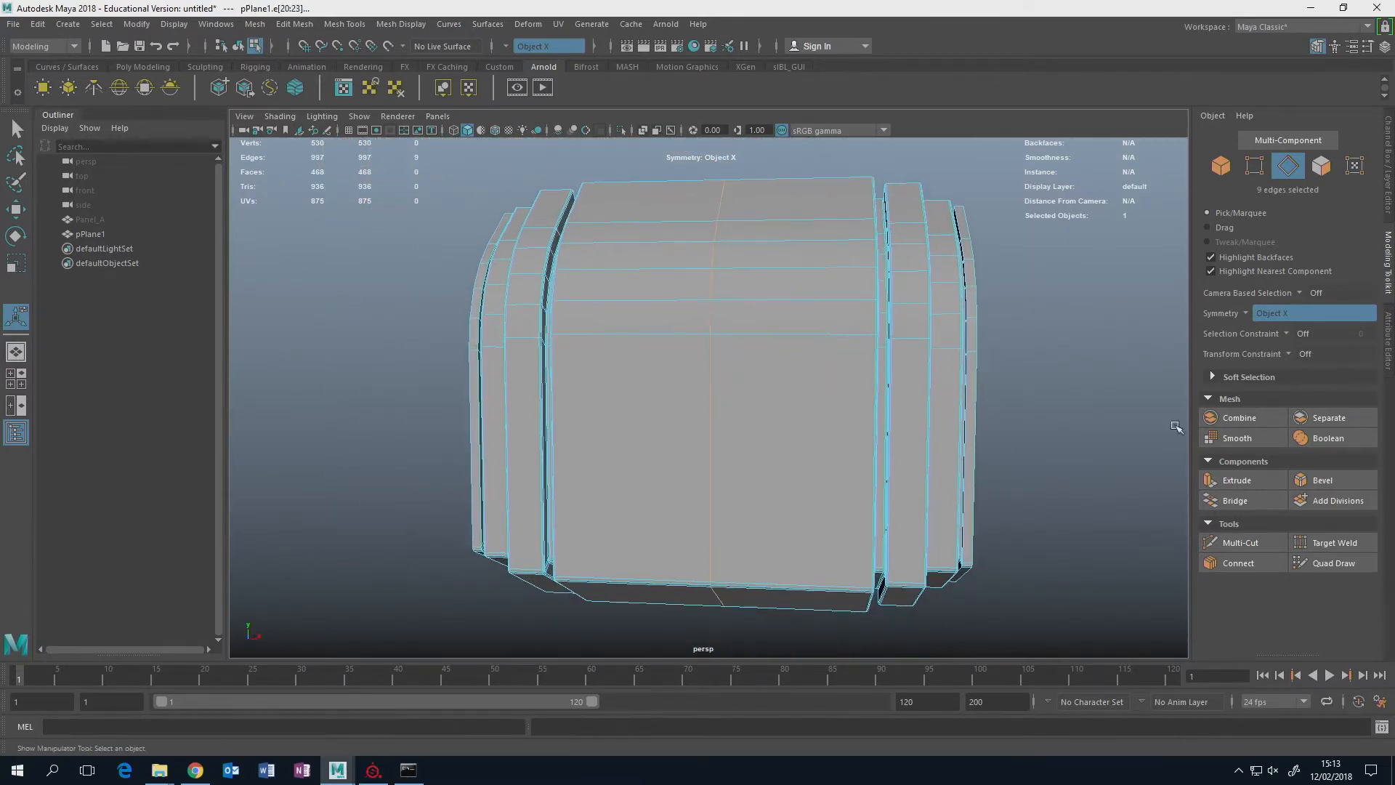
pyautogui.click(1315, 481)
pyautogui.moveTo(1004, 250); pyautogui.dragTo(820, 240)
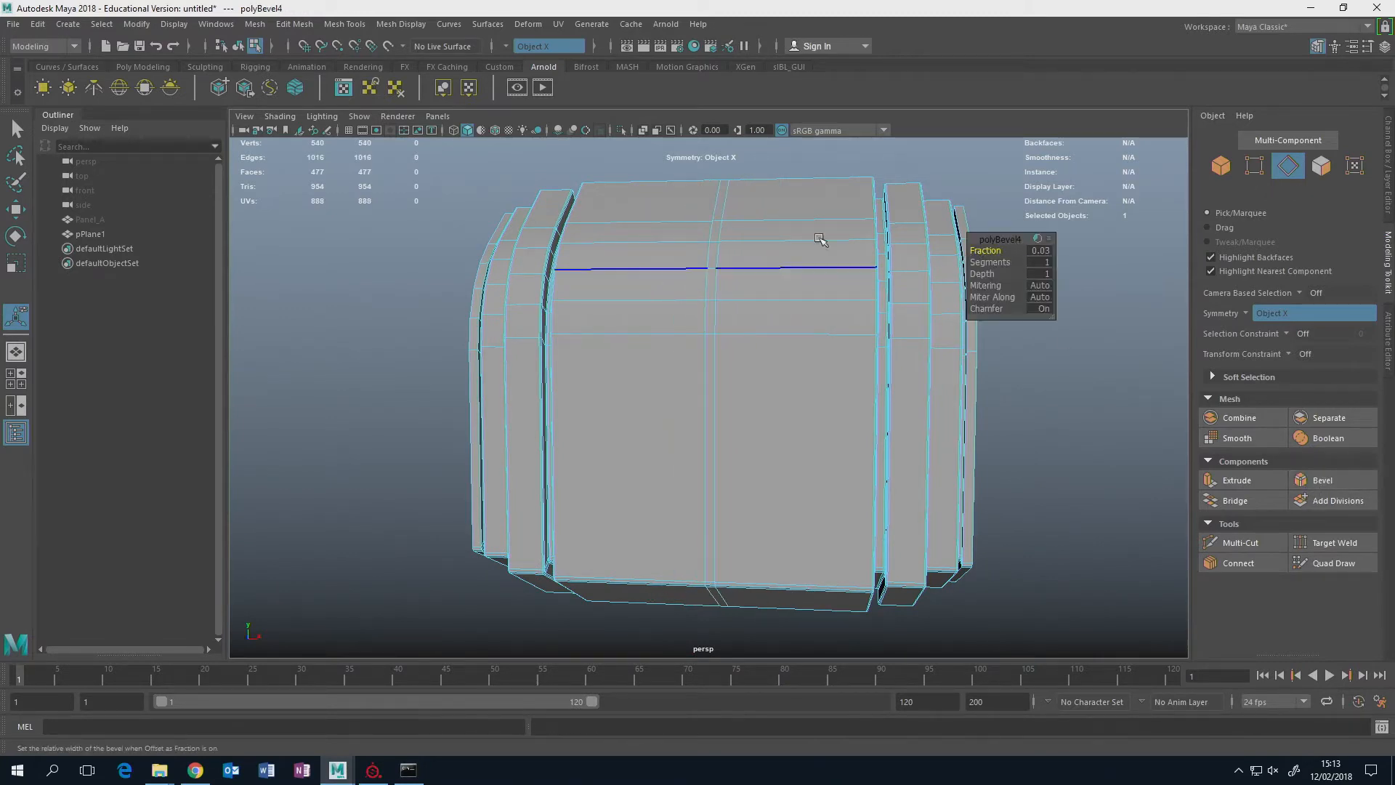
# Extrude the whole narrow central face strip inward with a thickness of -0.2 to form a groove.
pyautogui.moveTo(720, 199); pyautogui.dragTo(718, 236, button='right')
pyautogui.click(716, 207)
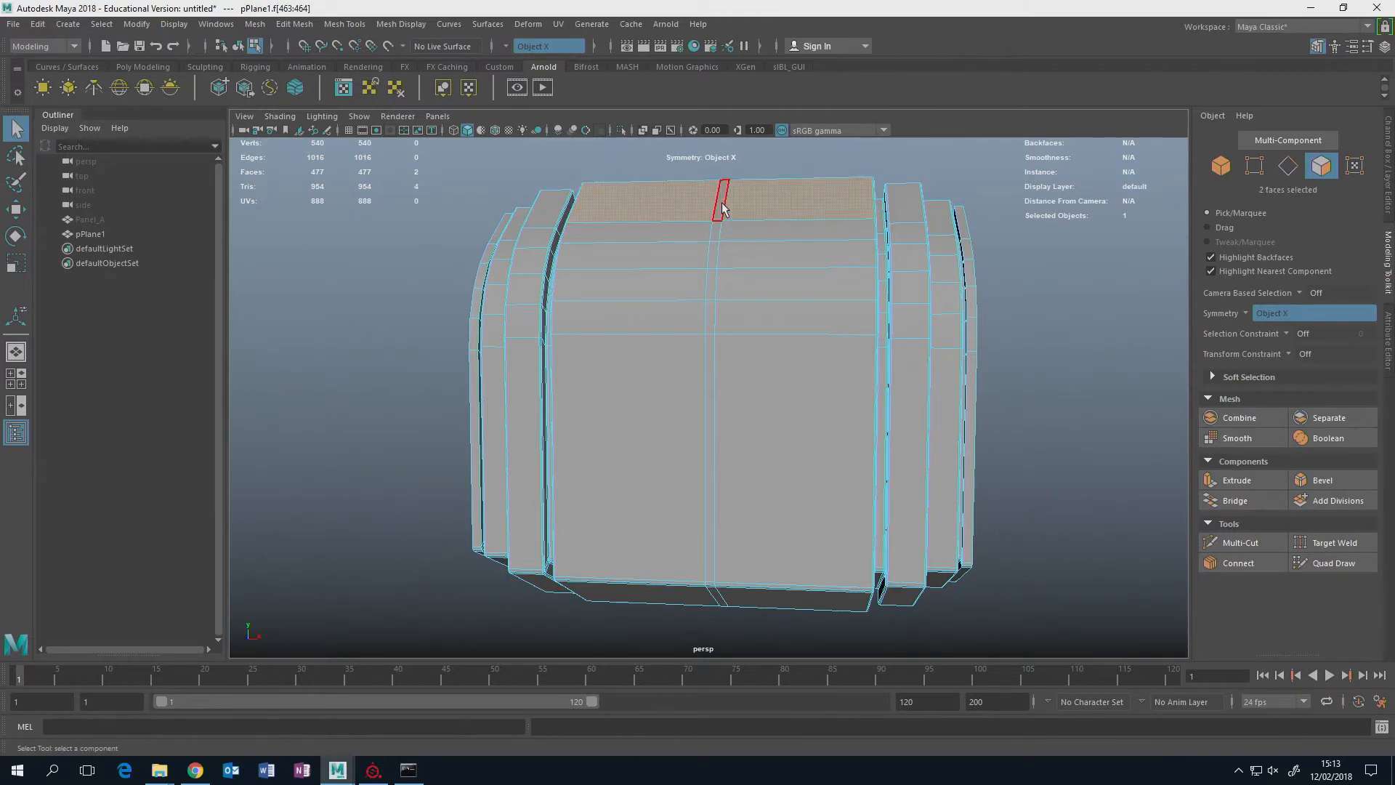
pyautogui.keyDown('alt'); pyautogui.moveTo(770, 341); pyautogui.dragTo(739, 515); pyautogui.keyUp('alt')
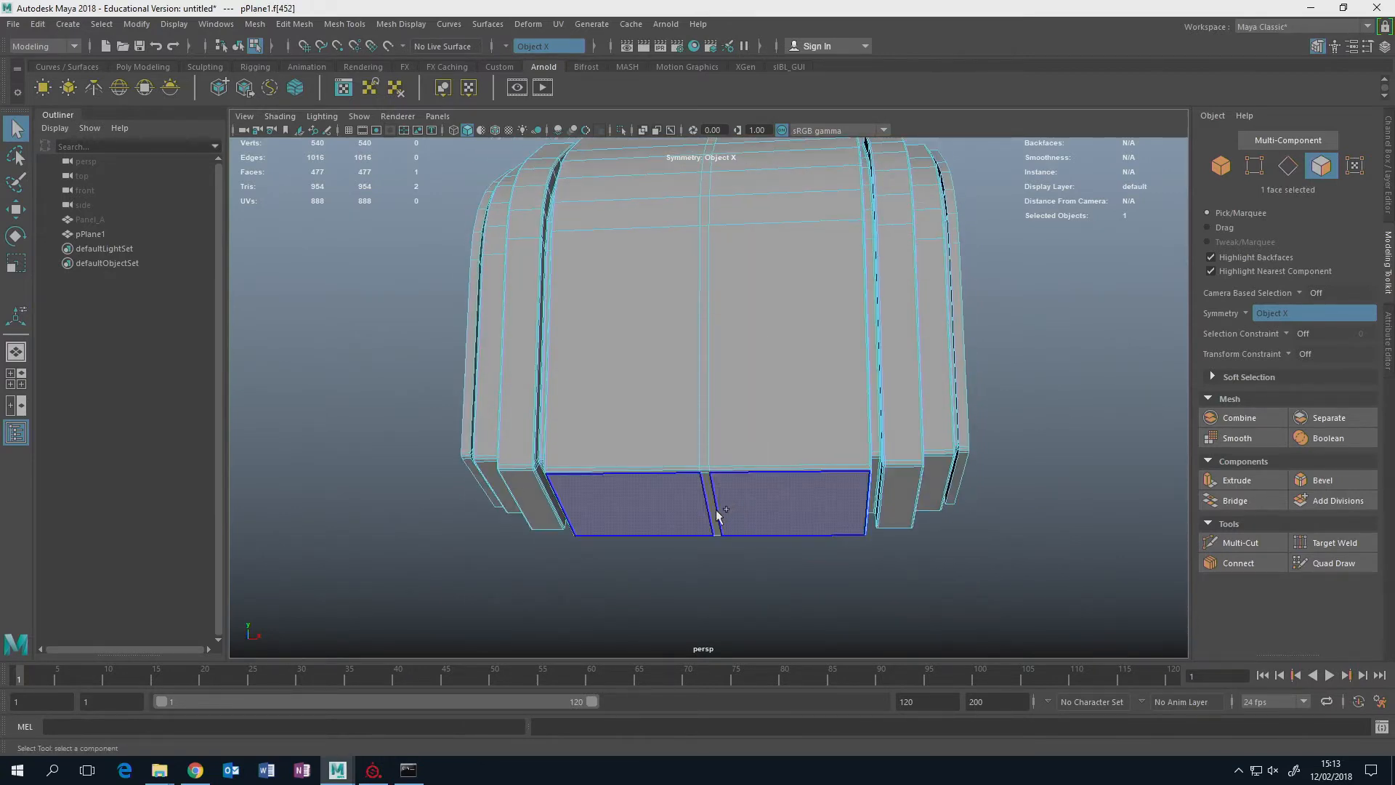
pyautogui.keyDown('shift'); pyautogui.doubleClick(713, 515); pyautogui.keyUp('shift')
pyautogui.keyDown('alt'); pyautogui.moveTo(738, 366); pyautogui.dragTo(732, 426); pyautogui.keyUp('alt')
pyautogui.scroll(2, 732, 425)
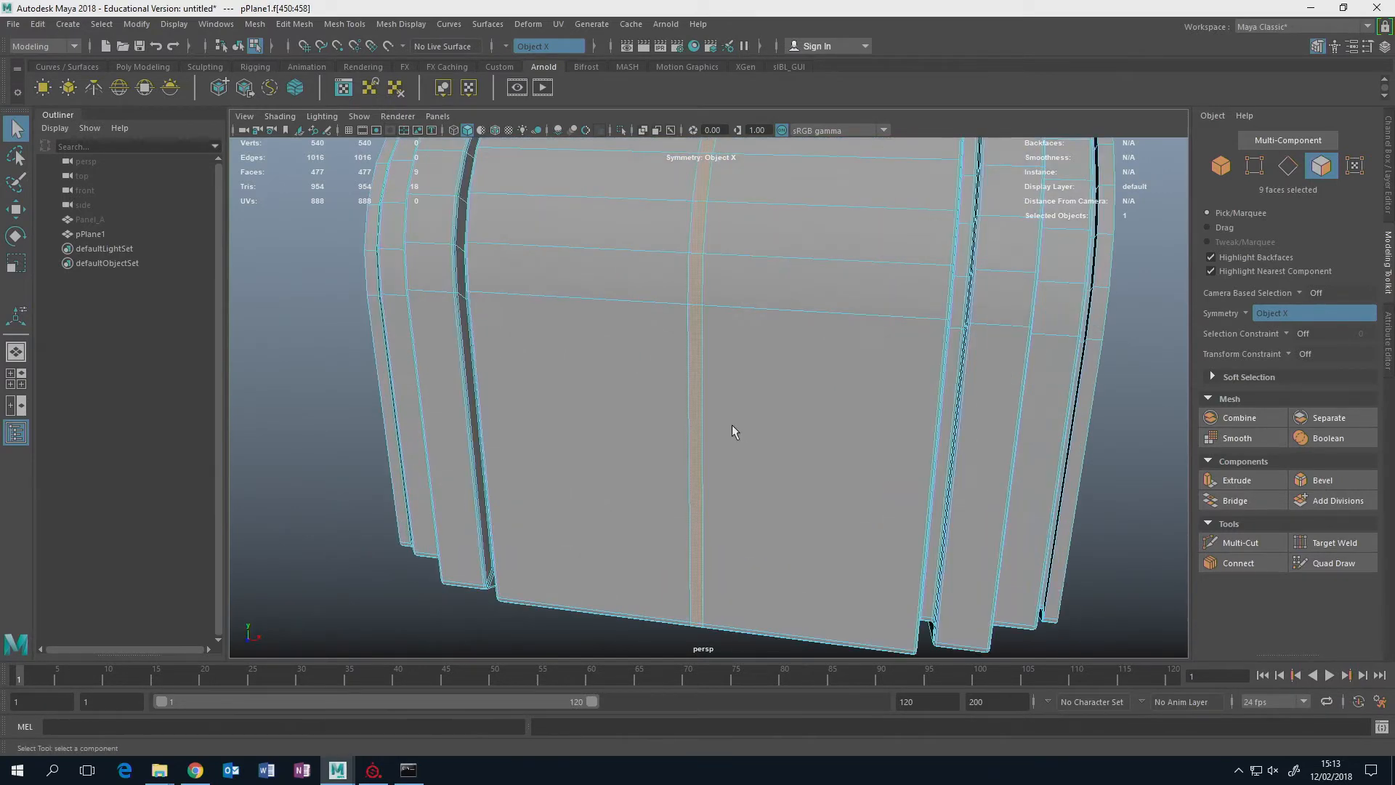
pyautogui.click(1235, 478)
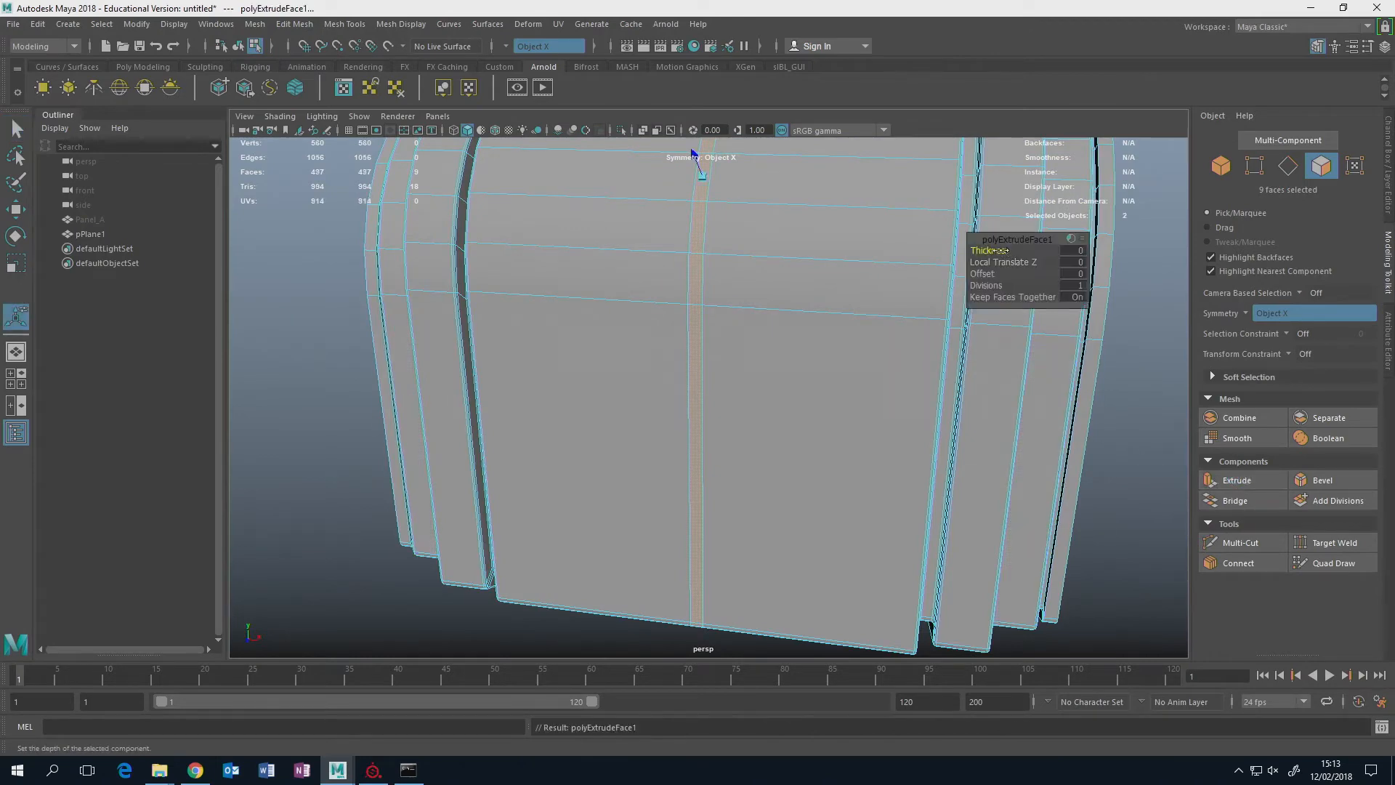
pyautogui.moveTo(1008, 255); pyautogui.dragTo(988, 255)
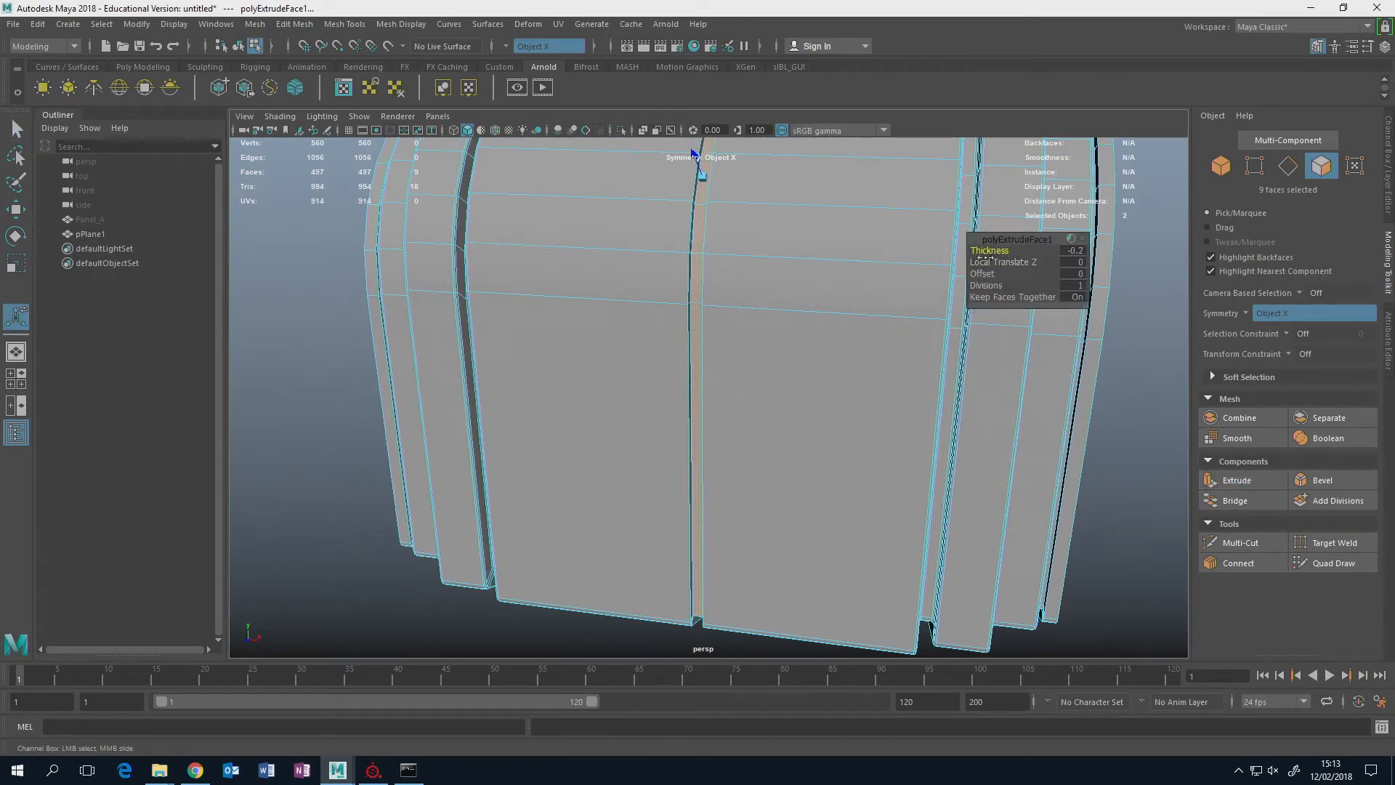
# Return to object mode, clear the selection and examine the panel's borders, bends and central groove from different angles.
pyautogui.keyDown('alt'); pyautogui.moveTo(864, 331); pyautogui.dragTo(831, 333); pyautogui.keyUp('alt')
pyautogui.scroll(-4, 824, 303)
pyautogui.scroll(4, 882, 308)
pyautogui.moveTo(789, 352); pyautogui.dragTo(789, 388, button='right')
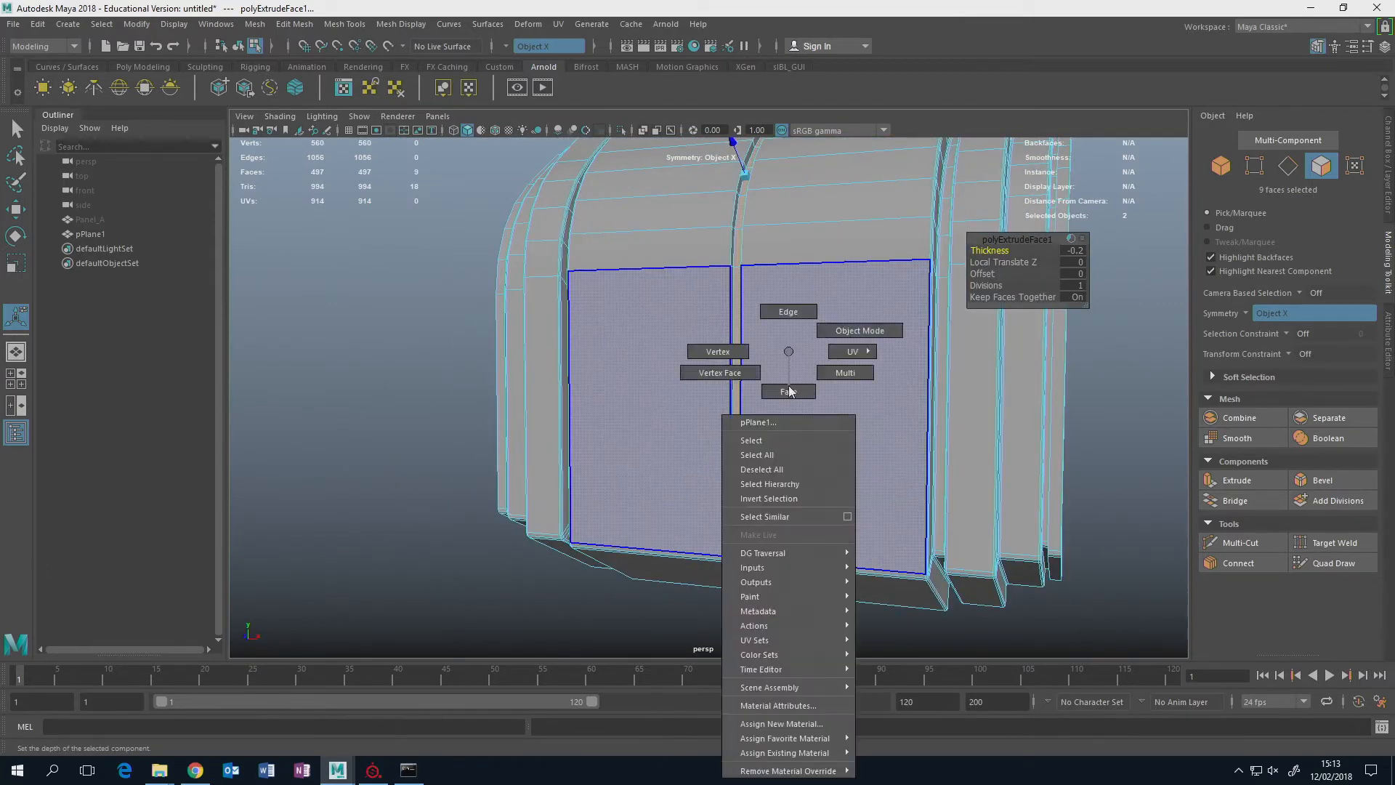
pyautogui.keyDown('alt'); pyautogui.moveTo(850, 325); pyautogui.dragTo(789, 367); pyautogui.keyUp('alt')
pyautogui.scroll(-3, 789, 366)
pyautogui.click(950, 370)
pyautogui.keyDown('alt'); pyautogui.moveTo(950, 370); pyautogui.dragTo(955, 405); pyautogui.keyUp('alt')
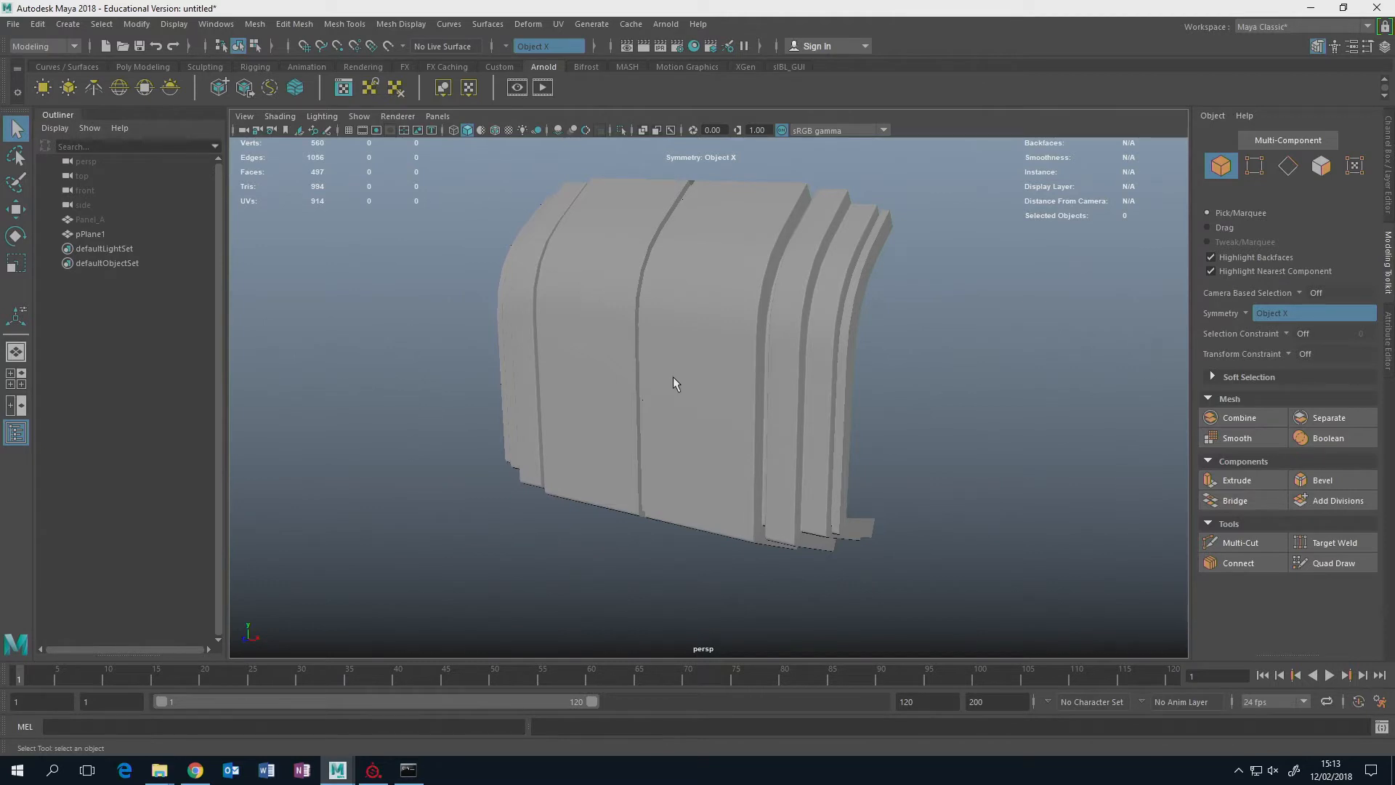
pyautogui.keyDown('alt'); pyautogui.moveTo(708, 379); pyautogui.dragTo(709, 352); pyautogui.keyUp('alt')
pyautogui.scroll(3, 710, 351)
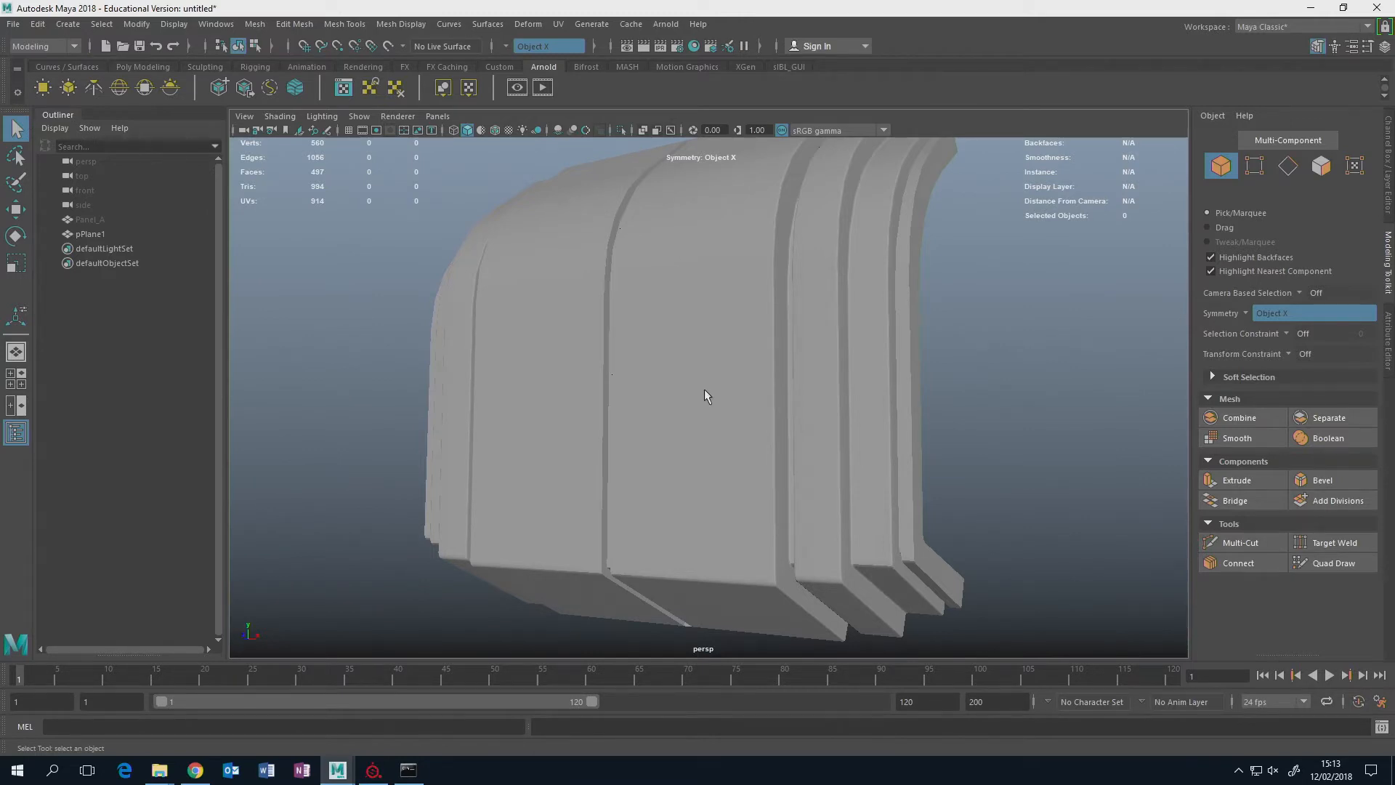
# Hide the modeled plane panel and unhide Panel_A.
pyautogui.click(705, 396)
pyautogui.hotkey('ctrl', 'h')
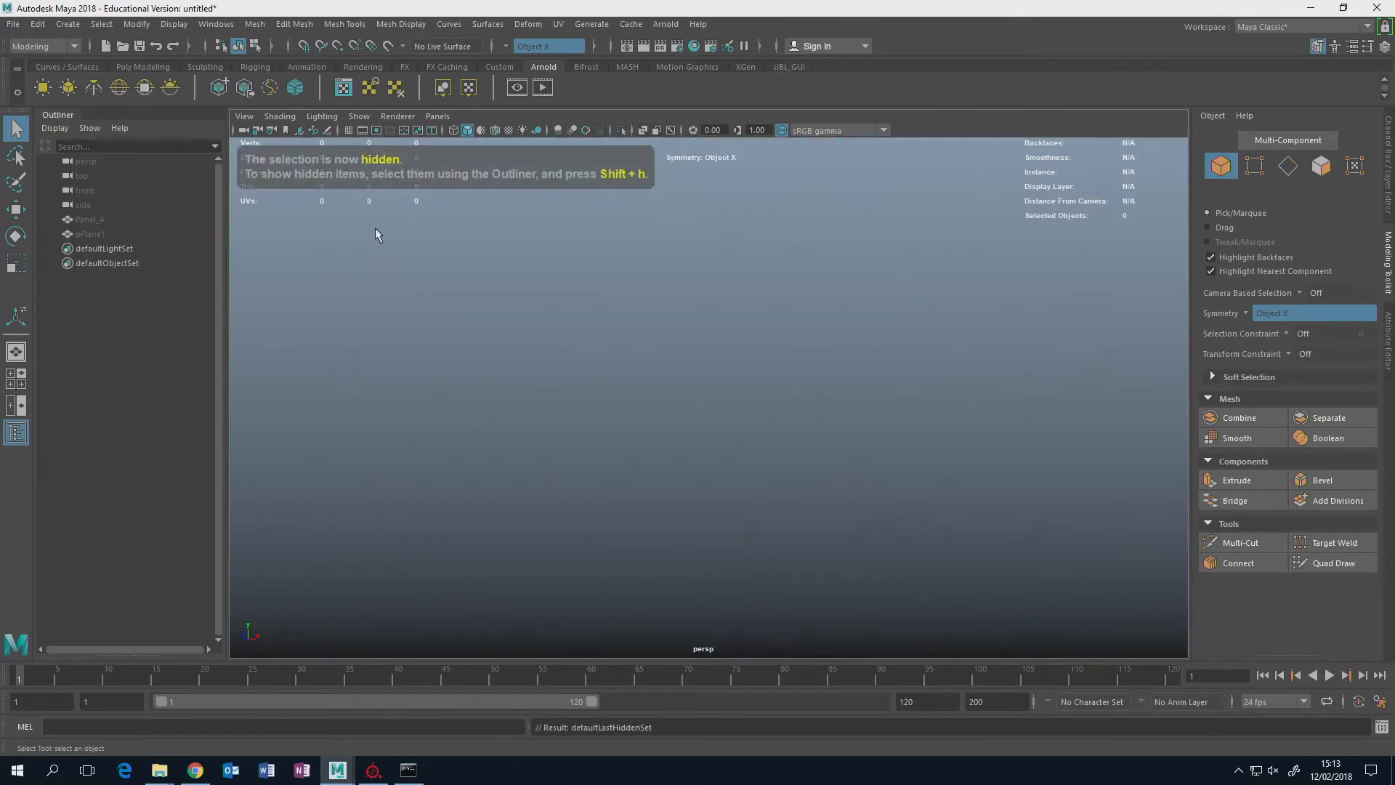
pyautogui.click(89, 220)
pyautogui.hotkey('shift', 'h')
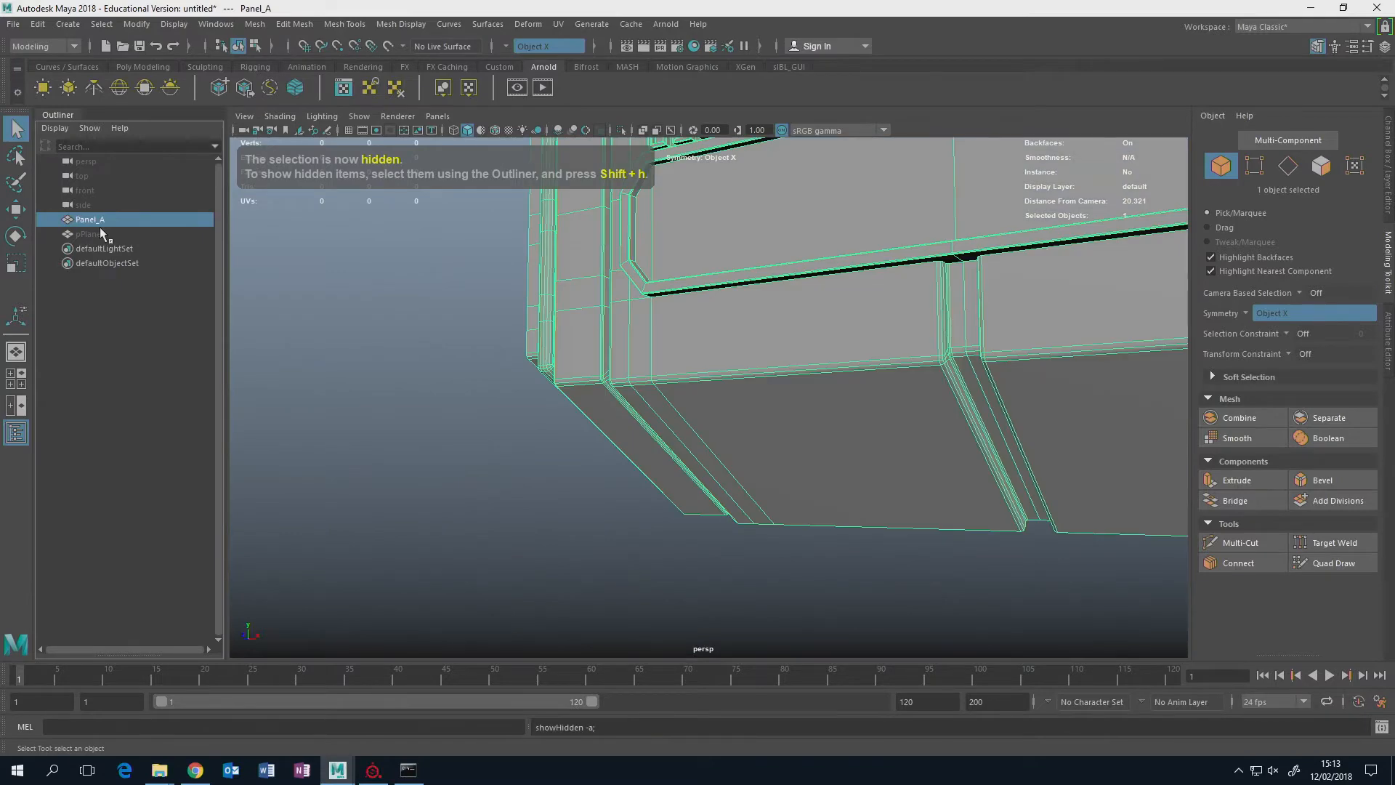
# Examine Panel_A's overall form and stepped side borders from several angles, clearing its selection to see the shaded surface.
pyautogui.keyDown('alt'); pyautogui.moveTo(778, 263); pyautogui.dragTo(632, 426, button='middle'); pyautogui.keyUp('alt')
pyautogui.scroll(-4, 643, 399)
pyautogui.keyDown('alt'); pyautogui.moveTo(643, 396); pyautogui.dragTo(708, 388); pyautogui.keyUp('alt')
pyautogui.scroll(-4, 679, 417)
pyautogui.scroll(2, 710, 390)
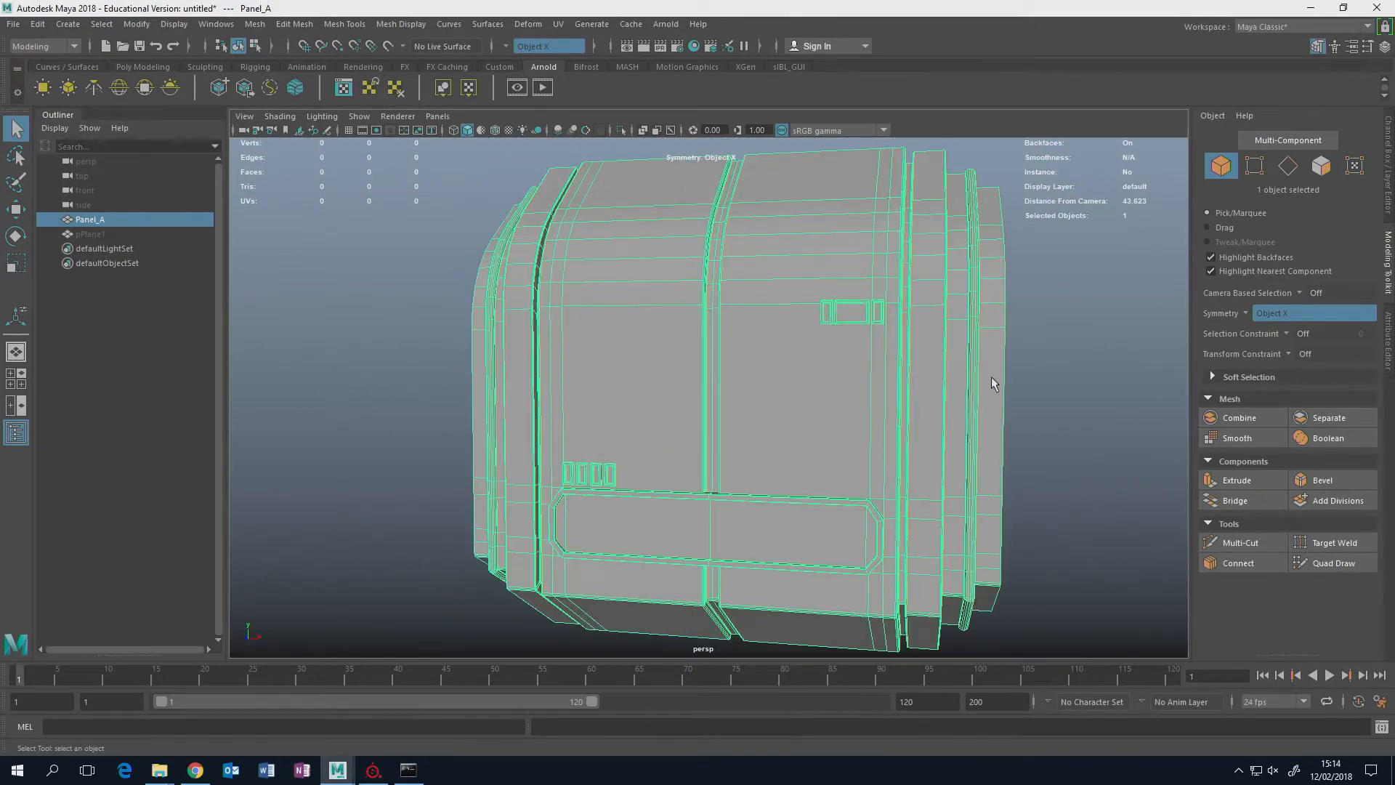
pyautogui.click(1050, 379)
pyautogui.keyDown('alt'); pyautogui.moveTo(1051, 379); pyautogui.dragTo(963, 393); pyautogui.keyUp('alt')
pyautogui.scroll(4, 964, 394)
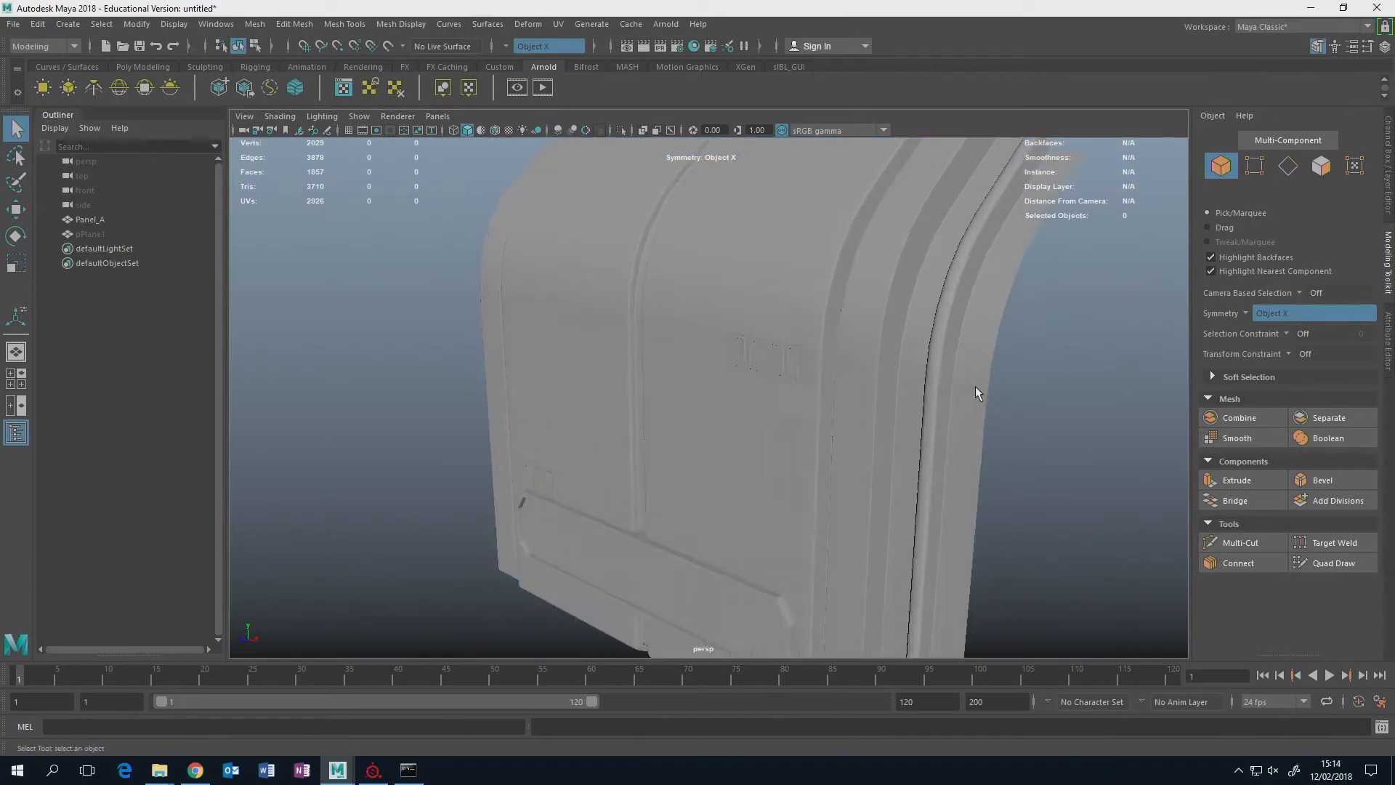
pyautogui.keyDown('alt'); pyautogui.moveTo(975, 386); pyautogui.dragTo(896, 424, button='middle'); pyautogui.keyUp('alt')
# Select Panel_A and examine the wireframe of its wide inset with chamfered corners and the row of four small vents above it.
pyautogui.click(882, 332)
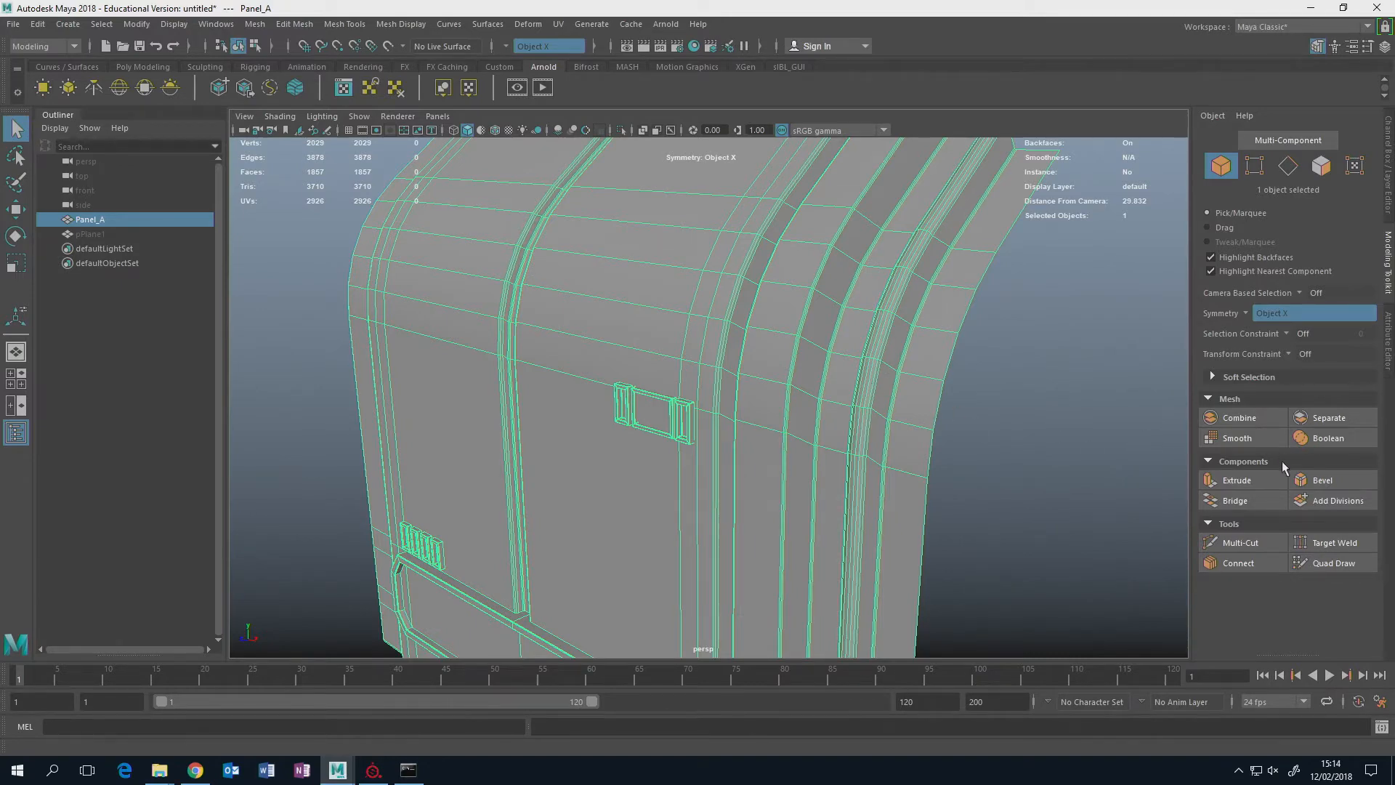
pyautogui.keyDown('alt'); pyautogui.moveTo(958, 445); pyautogui.dragTo(872, 386); pyautogui.keyUp('alt')
pyautogui.click(1013, 386)
pyautogui.click(834, 481)
pyautogui.scroll(3, 721, 373)
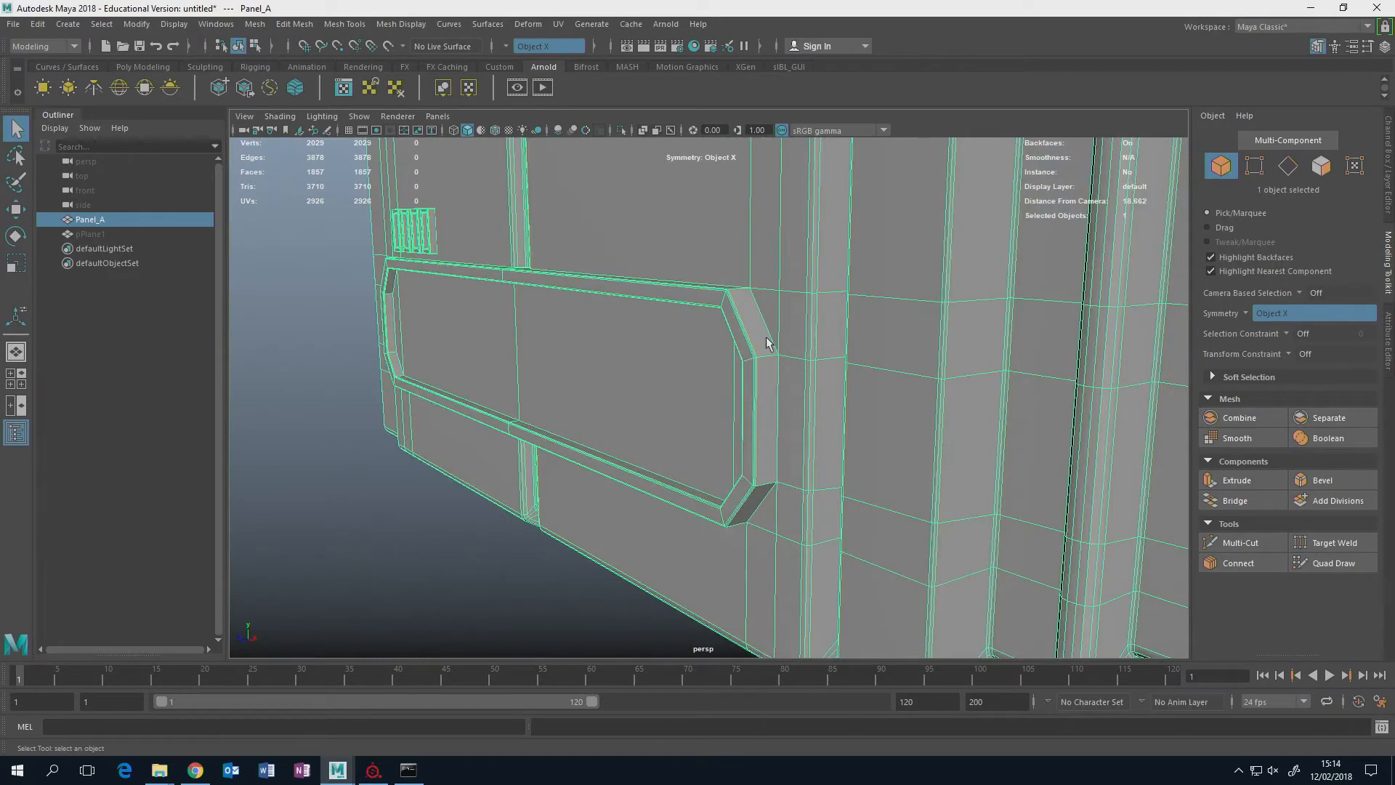
pyautogui.keyDown('alt'); pyautogui.moveTo(748, 319); pyautogui.dragTo(600, 274); pyautogui.keyUp('alt')
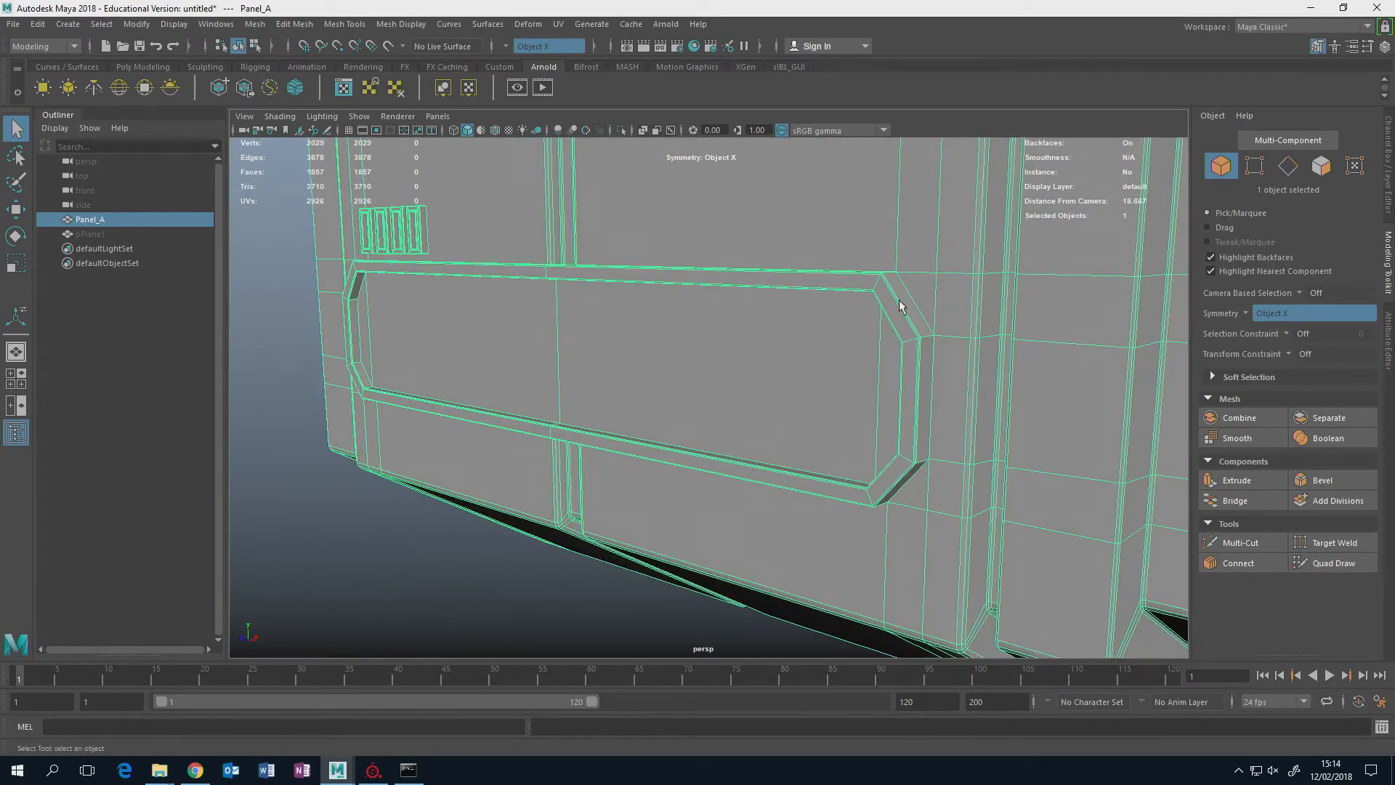
pyautogui.keyDown('alt'); pyautogui.moveTo(823, 283); pyautogui.dragTo(732, 339); pyautogui.keyUp('alt')
pyautogui.keyDown('alt'); pyautogui.moveTo(509, 338); pyautogui.dragTo(576, 314); pyautogui.keyUp('alt')
pyautogui.keyDown('alt'); pyautogui.moveTo(644, 343); pyautogui.dragTo(800, 326); pyautogui.keyUp('alt')
pyautogui.keyDown('alt'); pyautogui.moveTo(995, 377); pyautogui.dragTo(748, 459); pyautogui.keyUp('alt')
pyautogui.scroll(3, 712, 458)
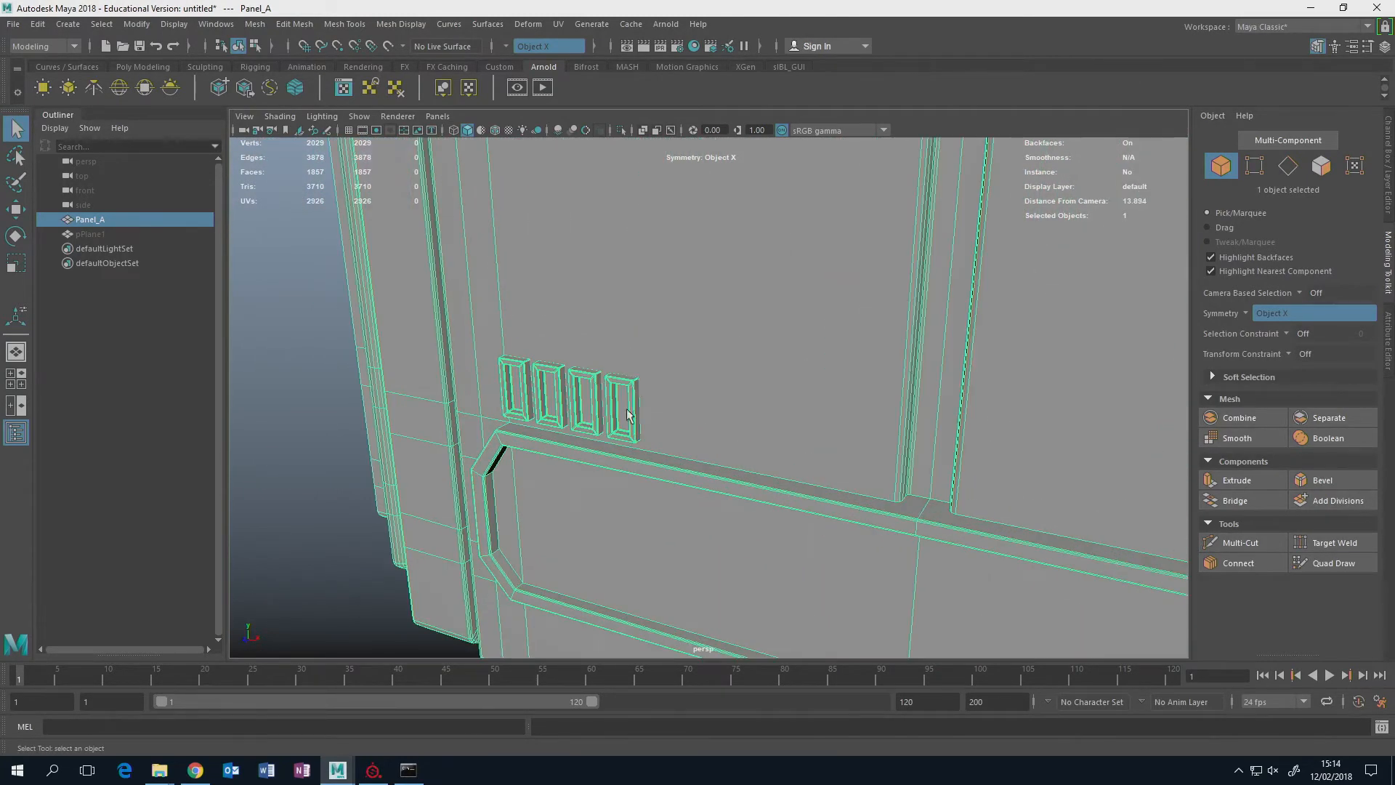
pyautogui.scroll(4, 611, 415)
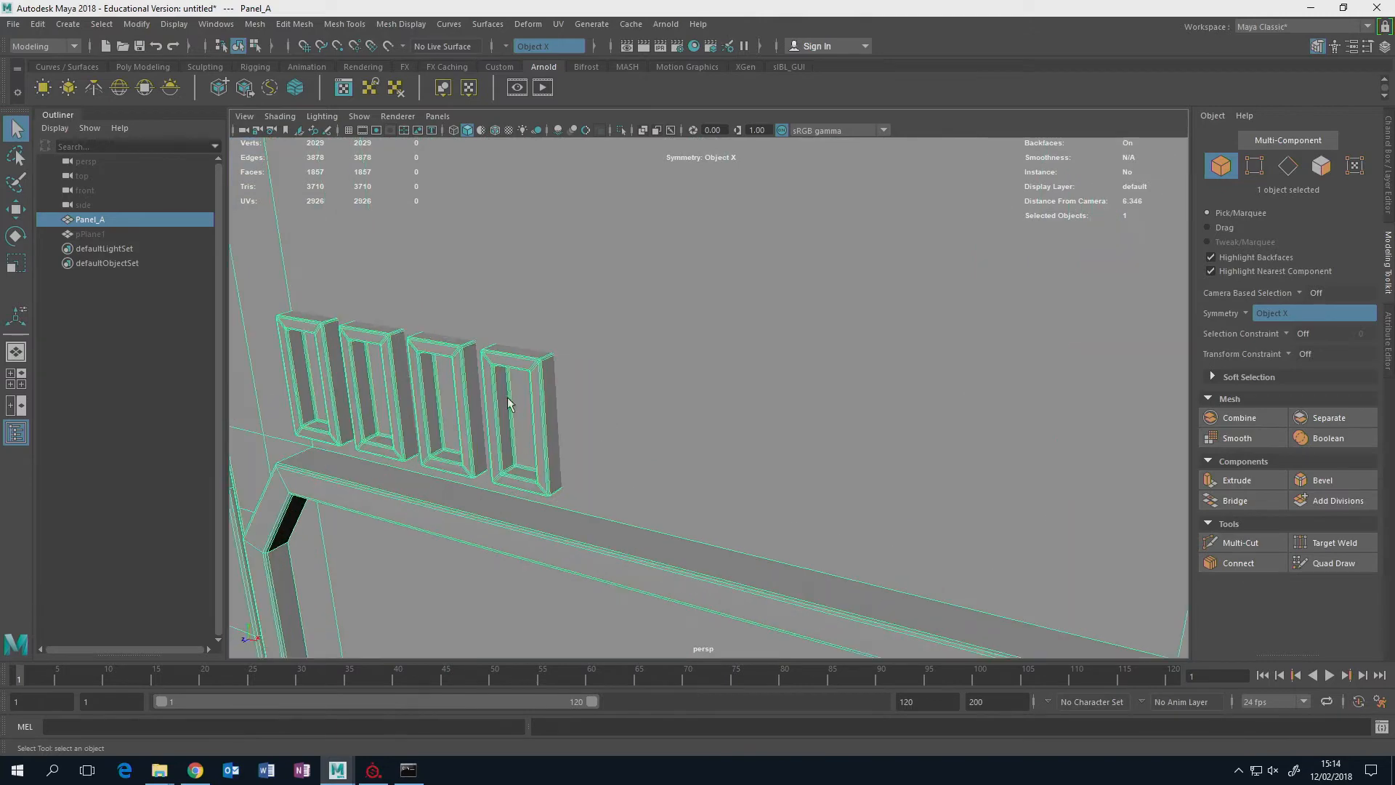
pyautogui.scroll(-5, 512, 388)
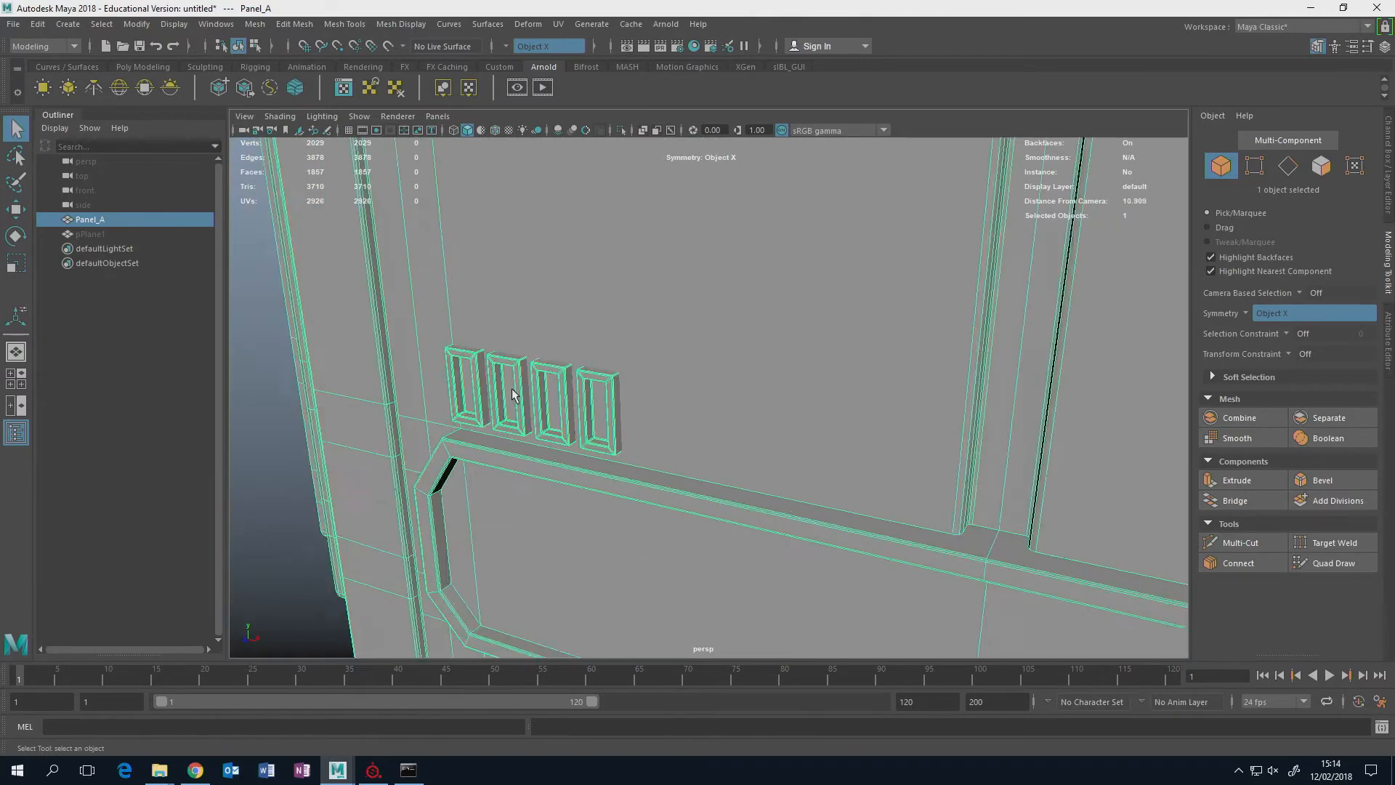
pyautogui.keyDown('alt'); pyautogui.moveTo(512, 387); pyautogui.dragTo(988, 296); pyautogui.keyUp('alt')
# Examine how Panel_A's inset, vents and borders fit the whole panel, both as a selected wireframe and deselected.
pyautogui.keyDown('alt'); pyautogui.moveTo(464, 572); pyautogui.dragTo(478, 528); pyautogui.keyUp('alt')
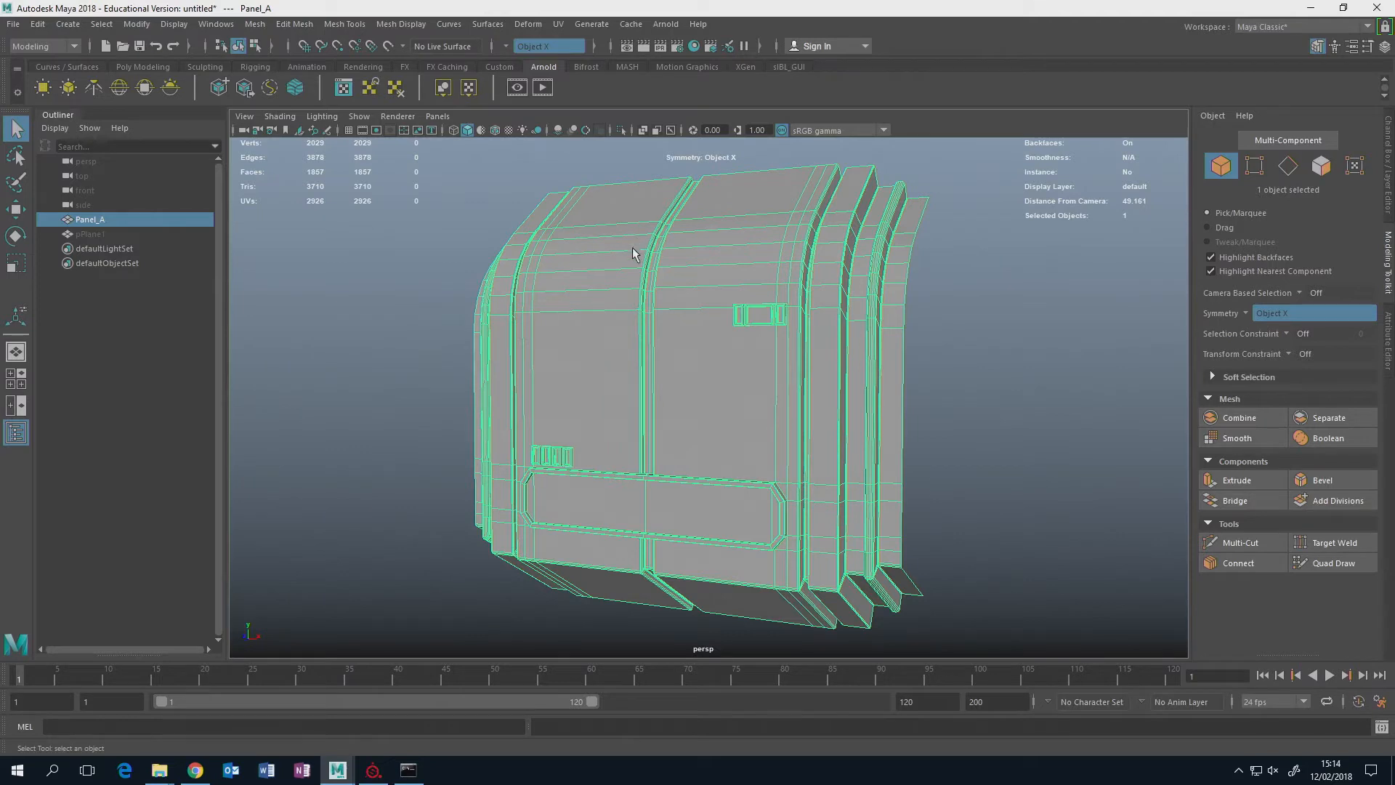
pyautogui.scroll(5, 639, 245)
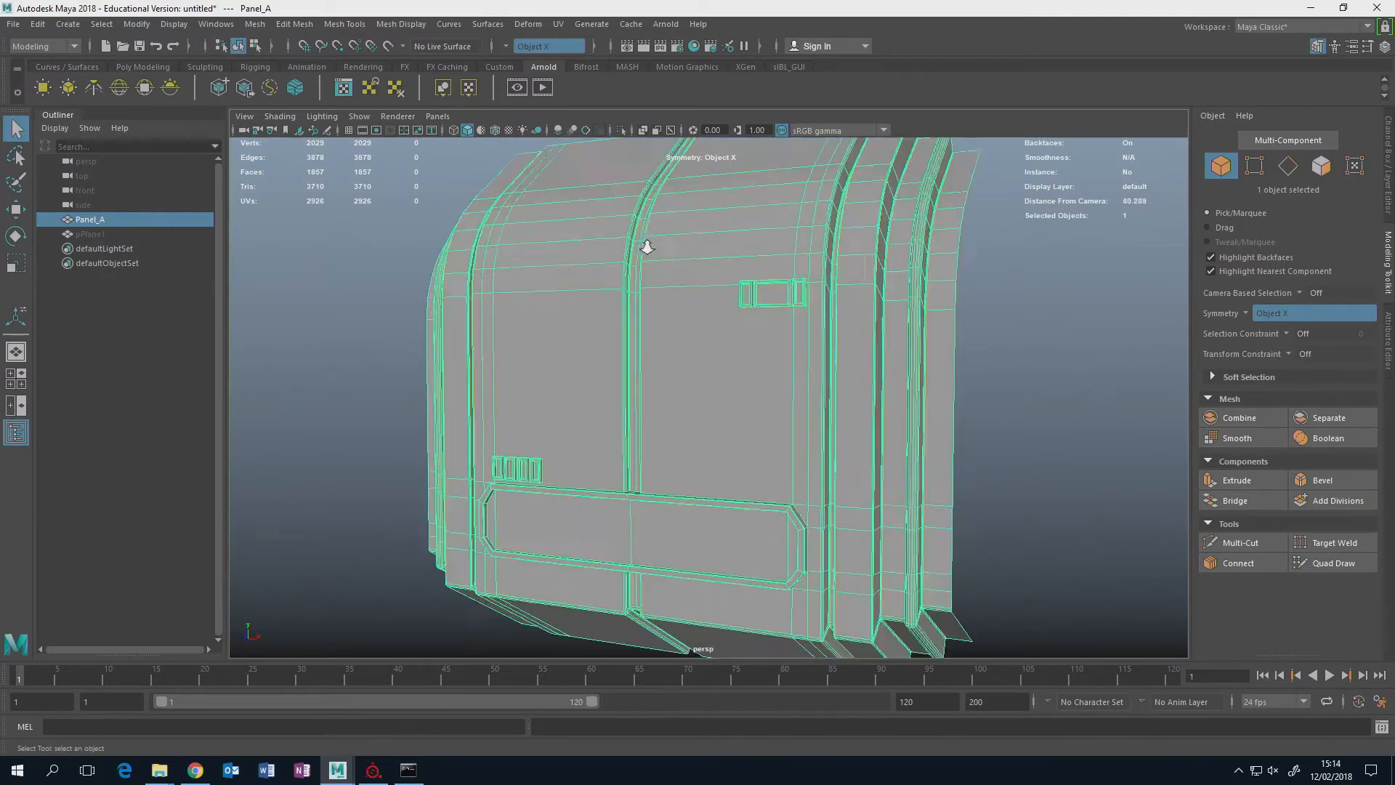
pyautogui.scroll(-3, 595, 465)
pyautogui.keyDown('alt'); pyautogui.moveTo(1003, 415); pyautogui.dragTo(956, 441); pyautogui.keyUp('alt')
pyautogui.keyDown('alt'); pyautogui.moveTo(956, 441); pyautogui.dragTo(927, 314, button='middle'); pyautogui.keyUp('alt')
pyautogui.scroll(5, 820, 391)
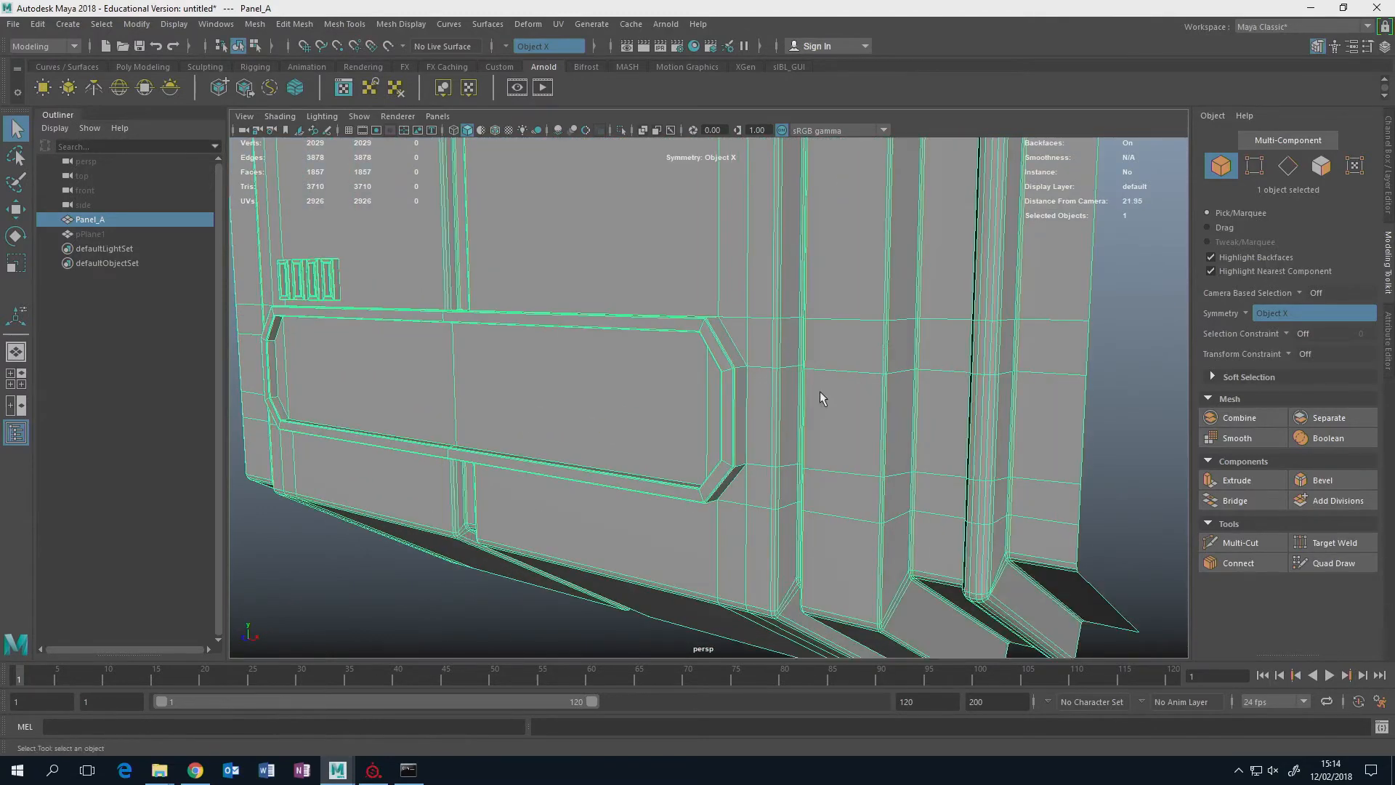
pyautogui.keyDown('alt'); pyautogui.moveTo(741, 336); pyautogui.dragTo(709, 441, button='middle'); pyautogui.keyUp('alt')
pyautogui.scroll(5, 754, 376)
pyautogui.scroll(-6, 735, 324)
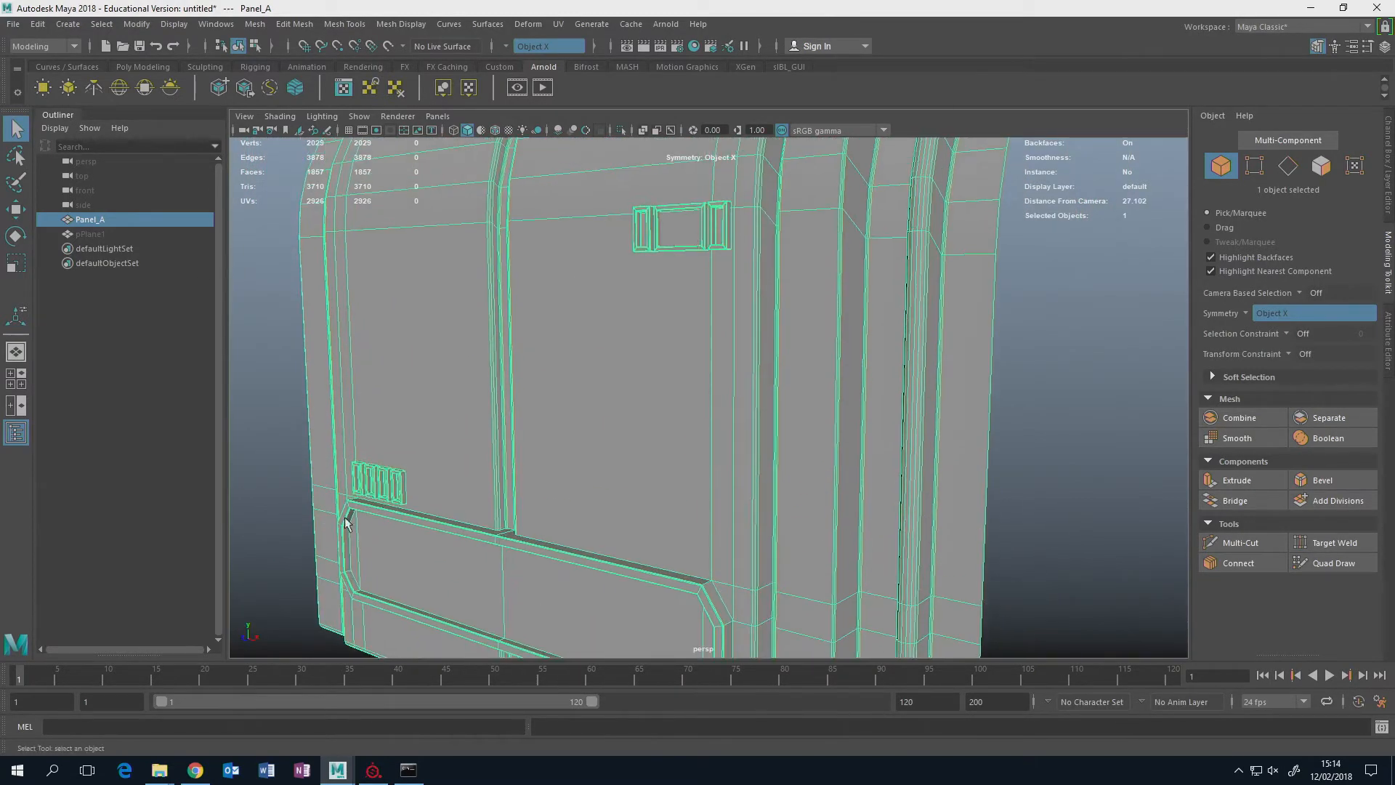
pyautogui.scroll(-4, 437, 442)
pyautogui.keyDown('alt'); pyautogui.moveTo(551, 375); pyautogui.dragTo(572, 402); pyautogui.keyUp('alt')
pyautogui.click(961, 392)
pyautogui.keyDown('alt'); pyautogui.moveTo(961, 393); pyautogui.dragTo(729, 424); pyautogui.keyUp('alt')
pyautogui.keyDown('alt'); pyautogui.moveTo(699, 392); pyautogui.dragTo(624, 394); pyautogui.keyUp('alt')
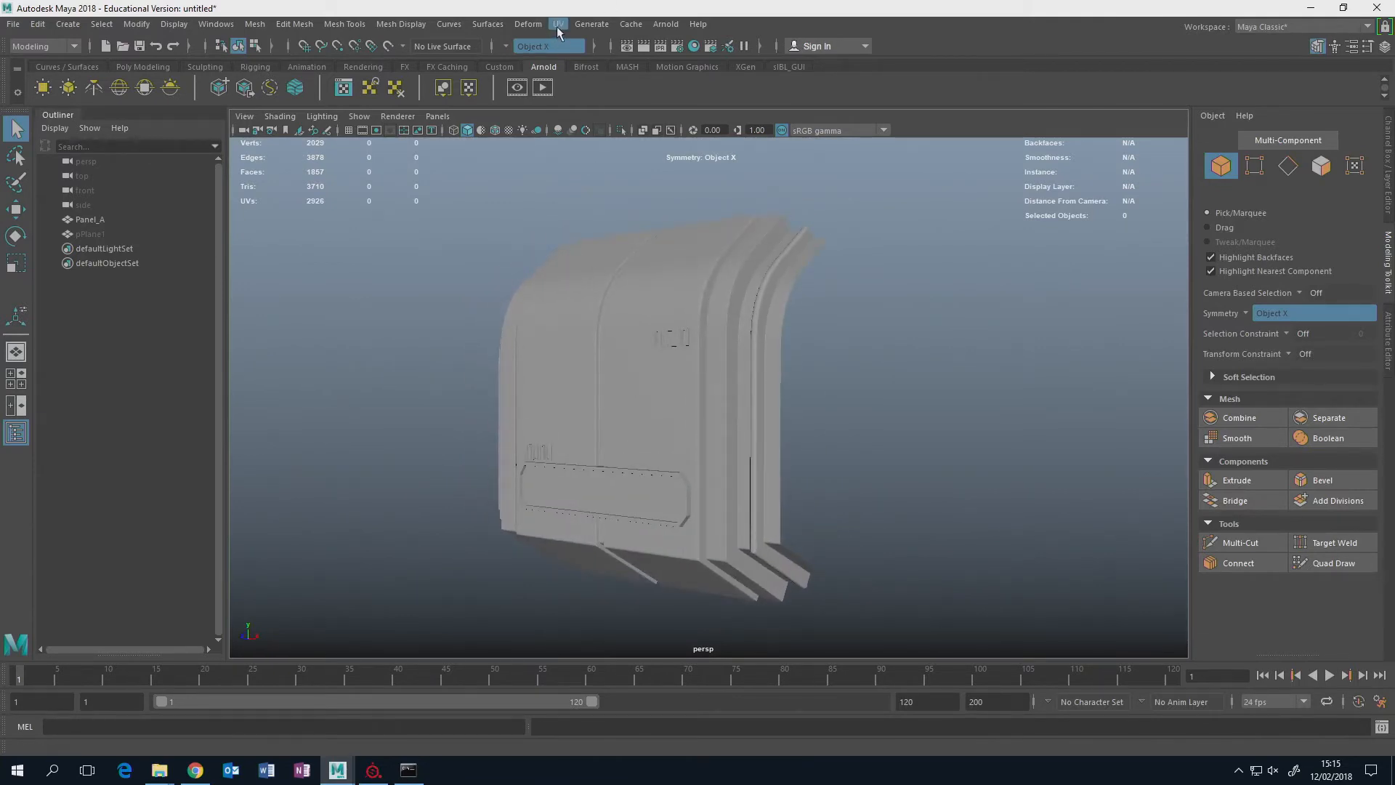
# Open the UV Editor and display Panel_A's full UV layout.
pyautogui.click(558, 26)
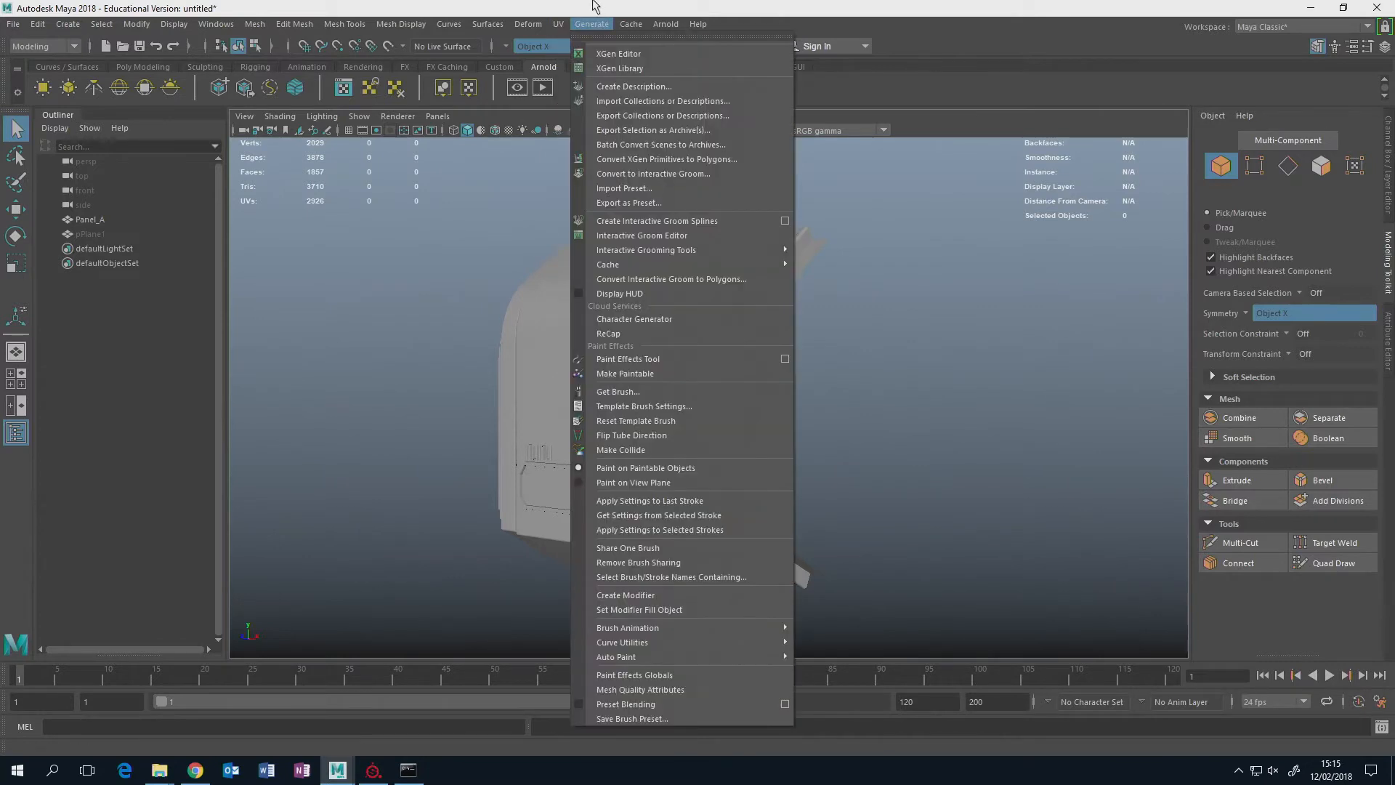
pyautogui.click(560, 26)
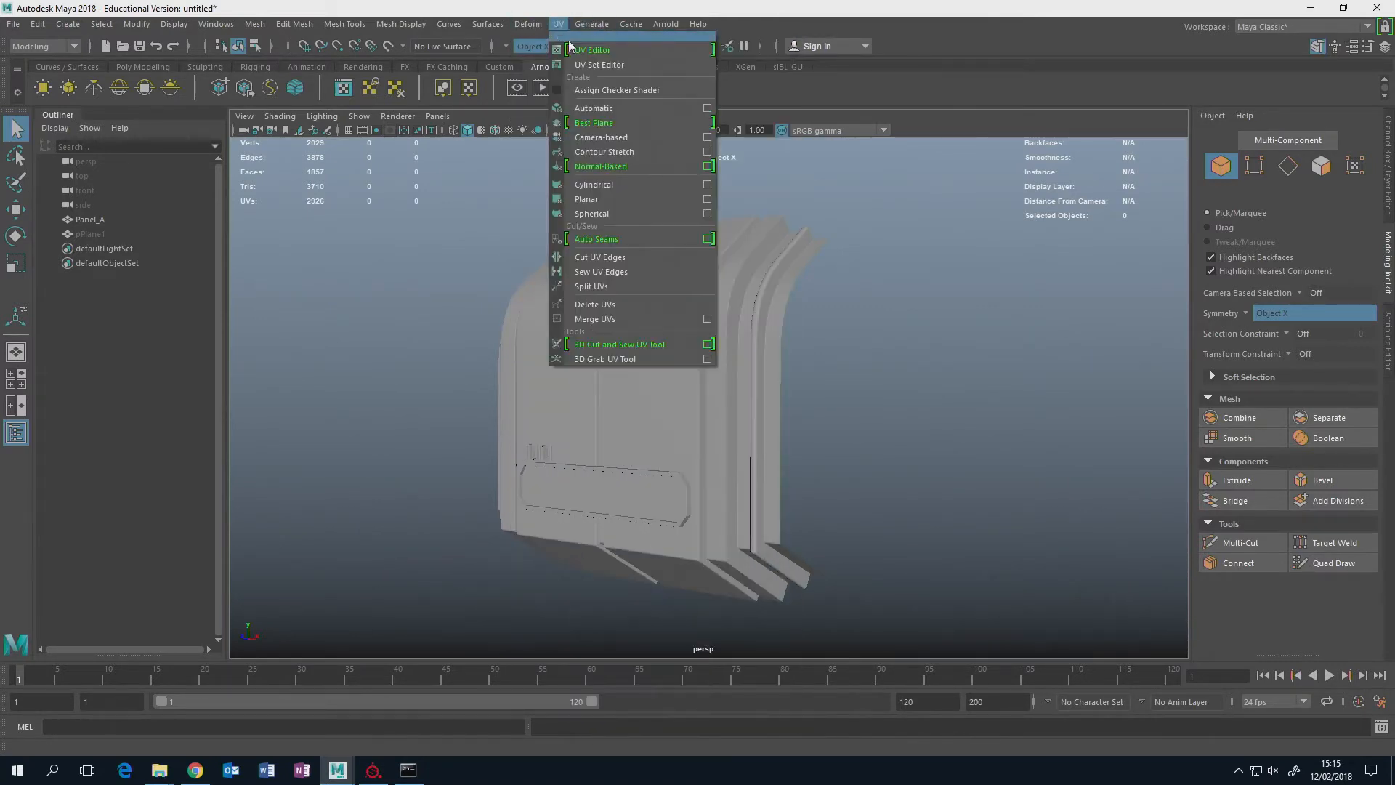
pyautogui.click(571, 46)
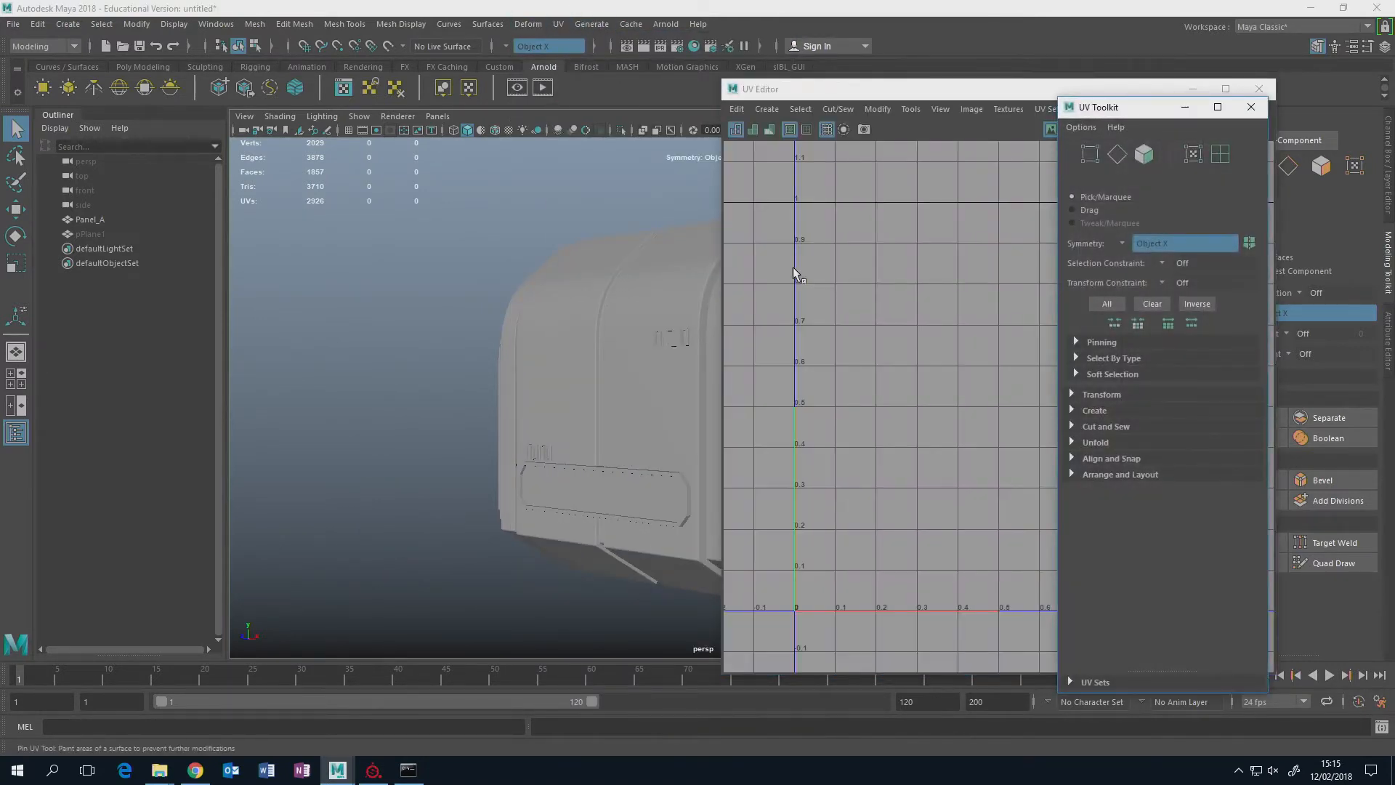
pyautogui.click(652, 404)
pyautogui.click(879, 403)
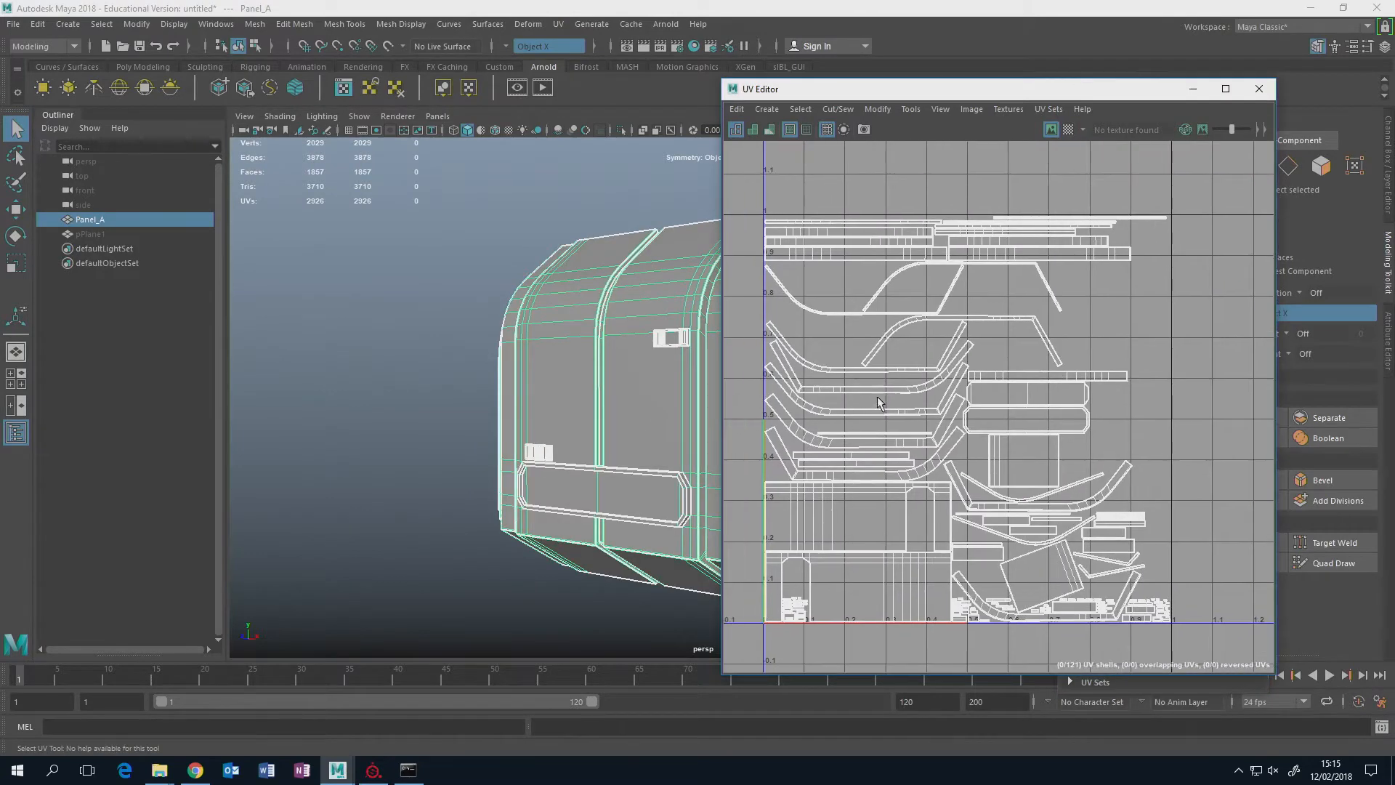
pyautogui.scroll(-3, 879, 403)
# Examine the UV borders on Panel_A's surface from different angles and close the UV Editor.
pyautogui.keyDown('alt'); pyautogui.moveTo(642, 421); pyautogui.dragTo(579, 393); pyautogui.keyUp('alt')
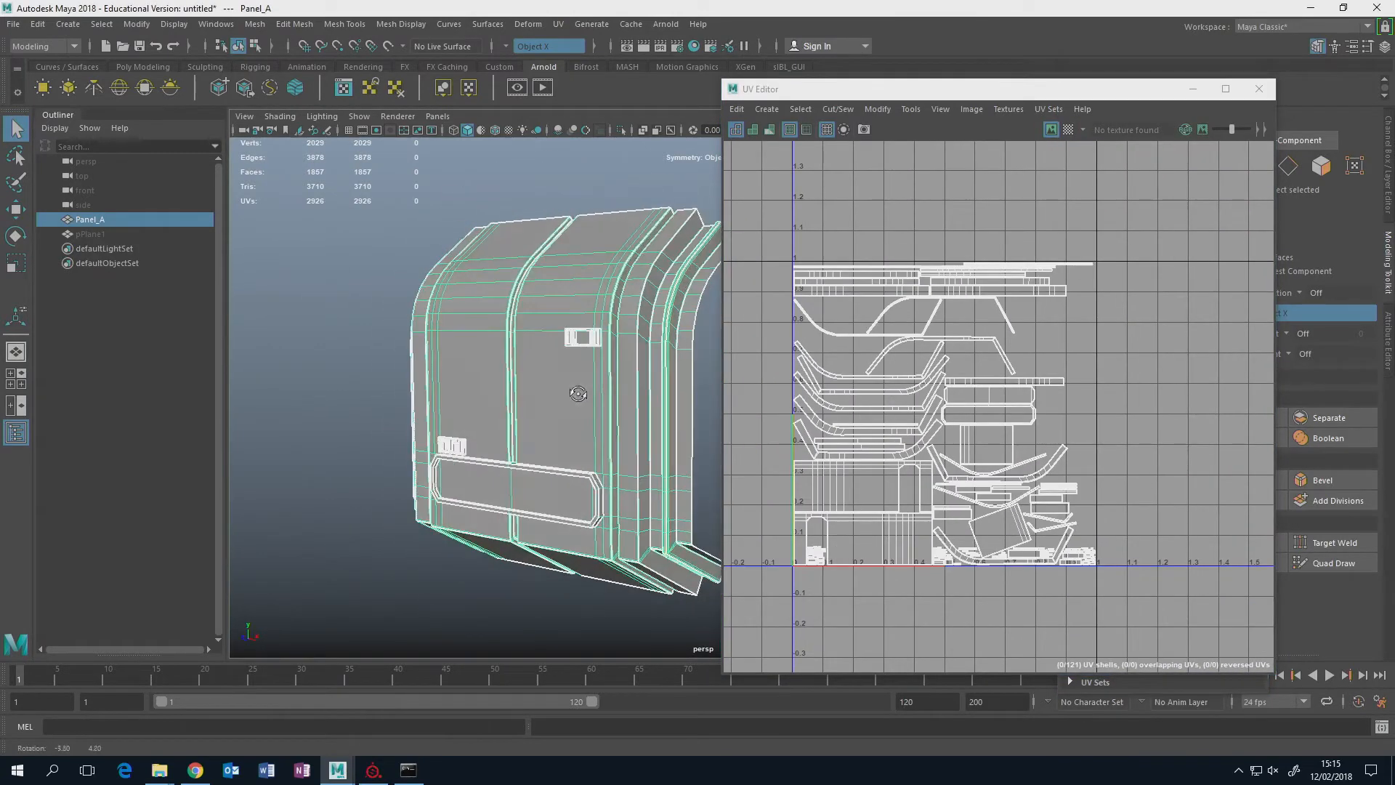
pyautogui.scroll(3, 578, 395)
pyautogui.keyDown('alt'); pyautogui.moveTo(566, 403); pyautogui.dragTo(578, 366, button='middle'); pyautogui.keyUp('alt')
pyautogui.keyDown('alt'); pyautogui.moveTo(578, 365); pyautogui.dragTo(566, 331); pyautogui.keyUp('alt')
pyautogui.keyDown('alt'); pyautogui.moveTo(565, 331); pyautogui.dragTo(567, 364, button='middle'); pyautogui.keyUp('alt')
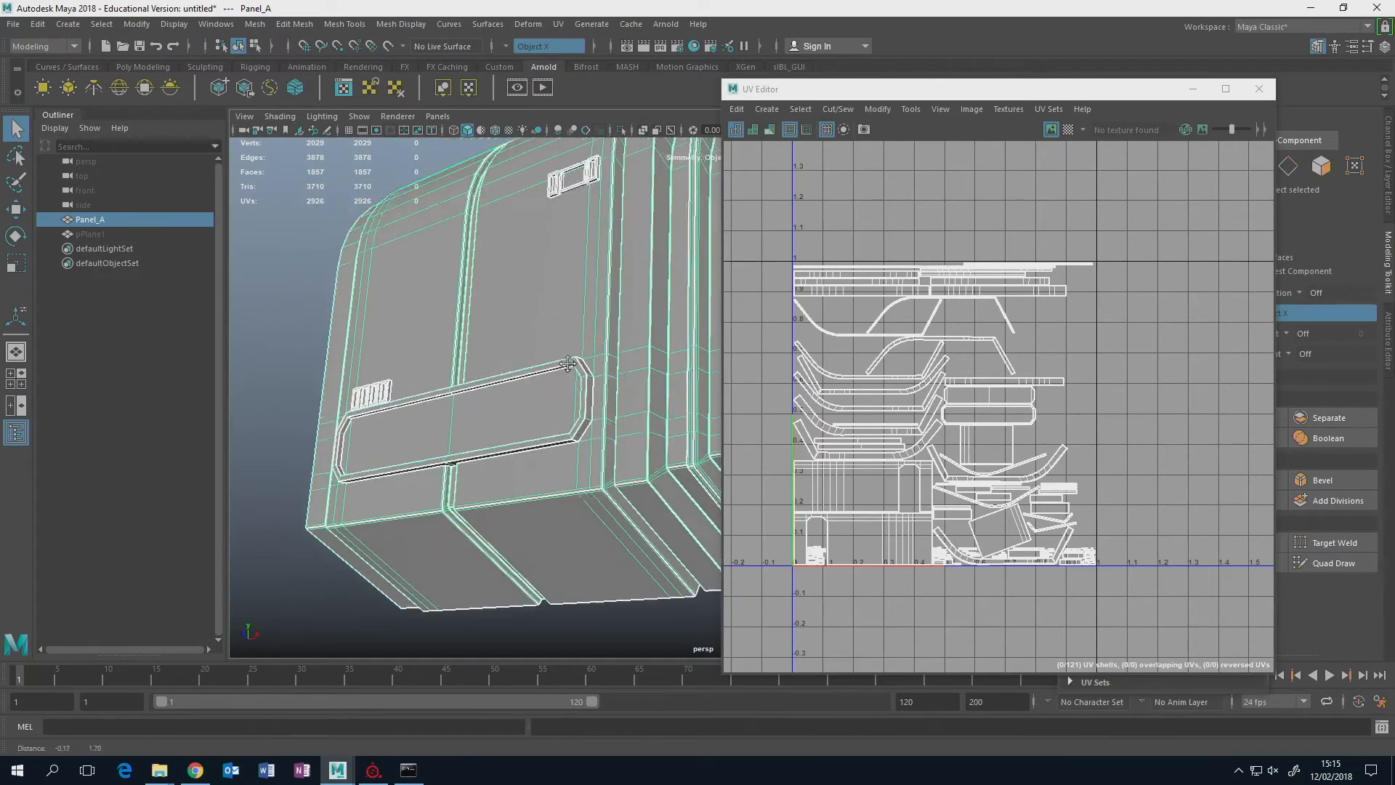
pyautogui.scroll(-2, 565, 352)
pyautogui.keyDown('alt'); pyautogui.moveTo(564, 352); pyautogui.dragTo(660, 377); pyautogui.keyUp('alt')
pyautogui.keyDown('alt'); pyautogui.moveTo(642, 352); pyautogui.dragTo(603, 385, button='middle'); pyautogui.keyUp('alt')
pyautogui.click(1259, 89)
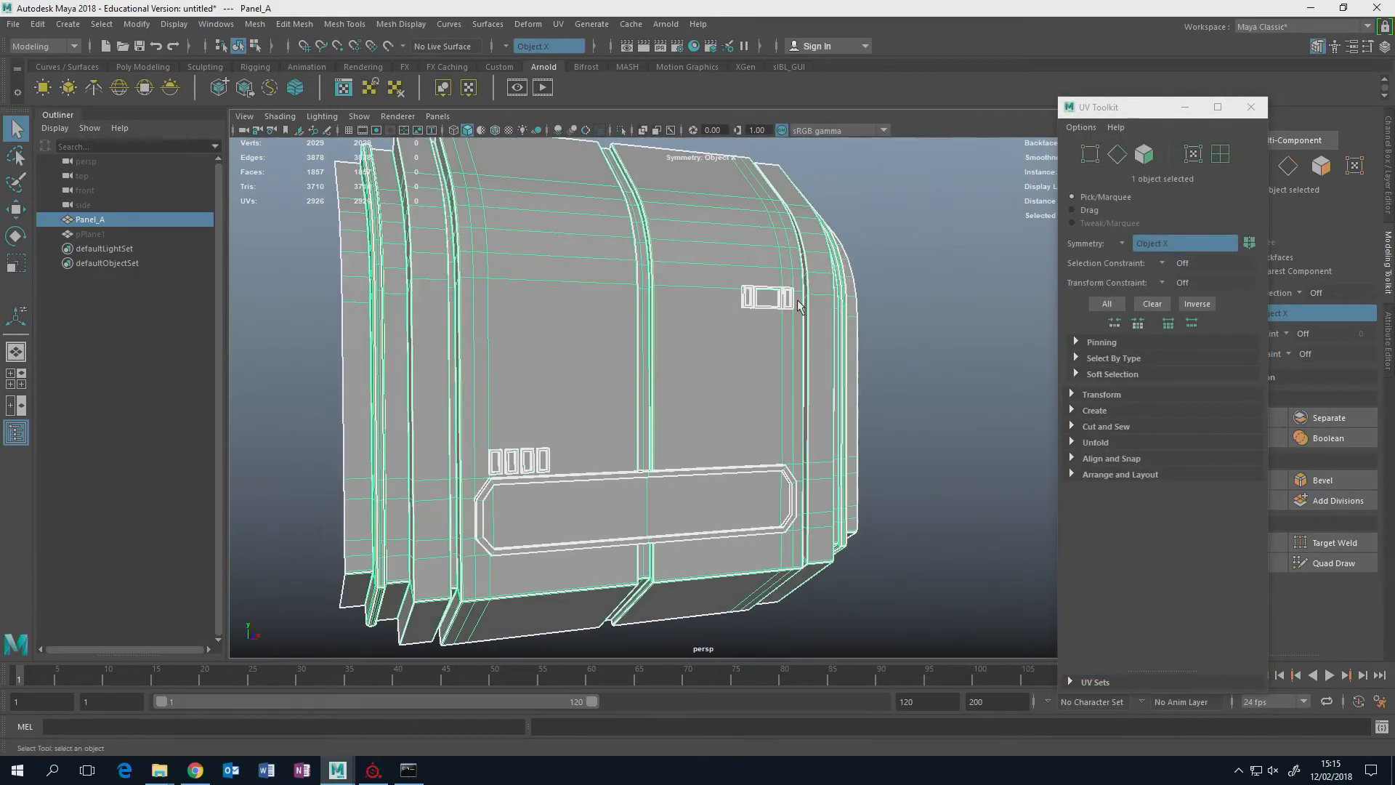
# Switch to Substance Painter and create a PBR - Metallic Roughness project at 1024 resolution with Panel_A.fbx from Substance_PartTWO's assets folder.
pyautogui.click(378, 768)
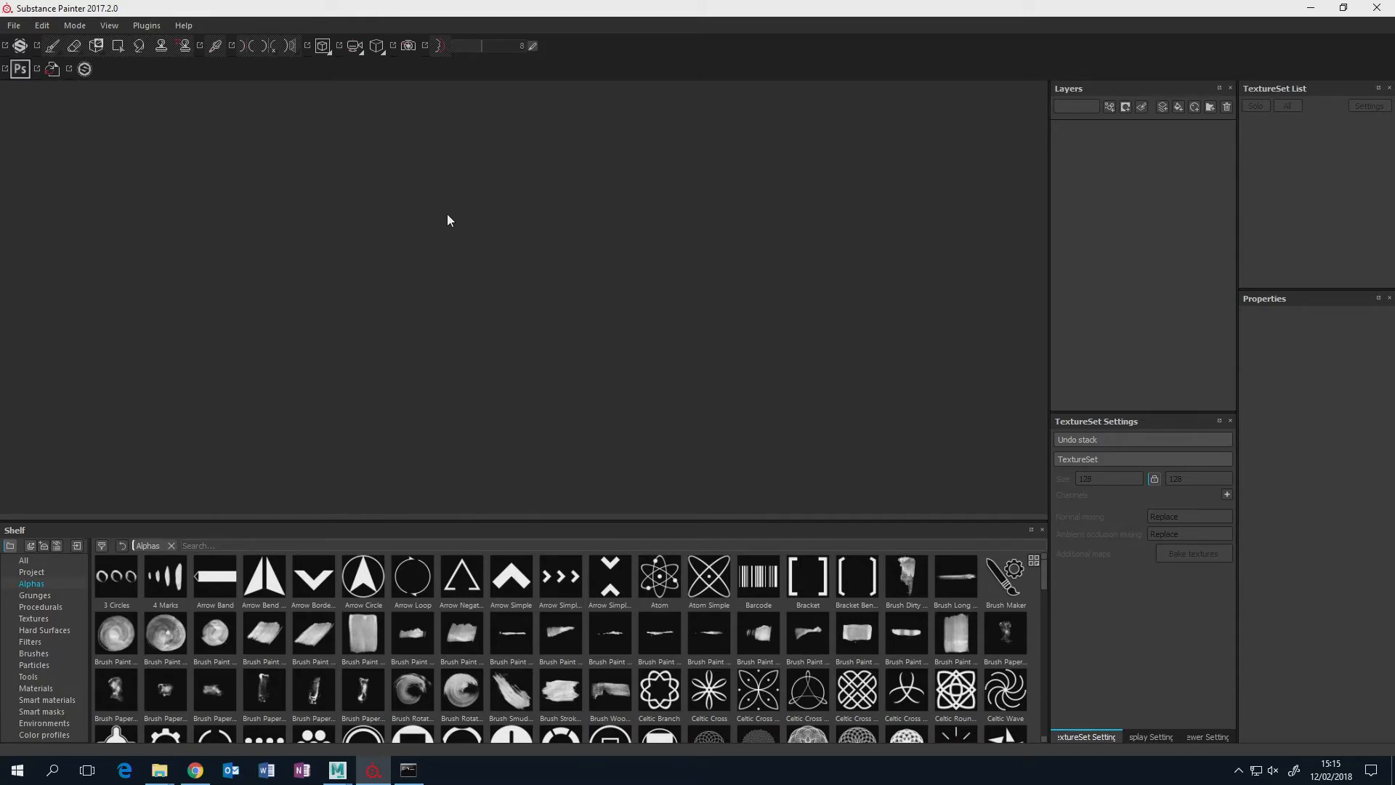
pyautogui.click(13, 25)
pyautogui.moveTo(42, 26)
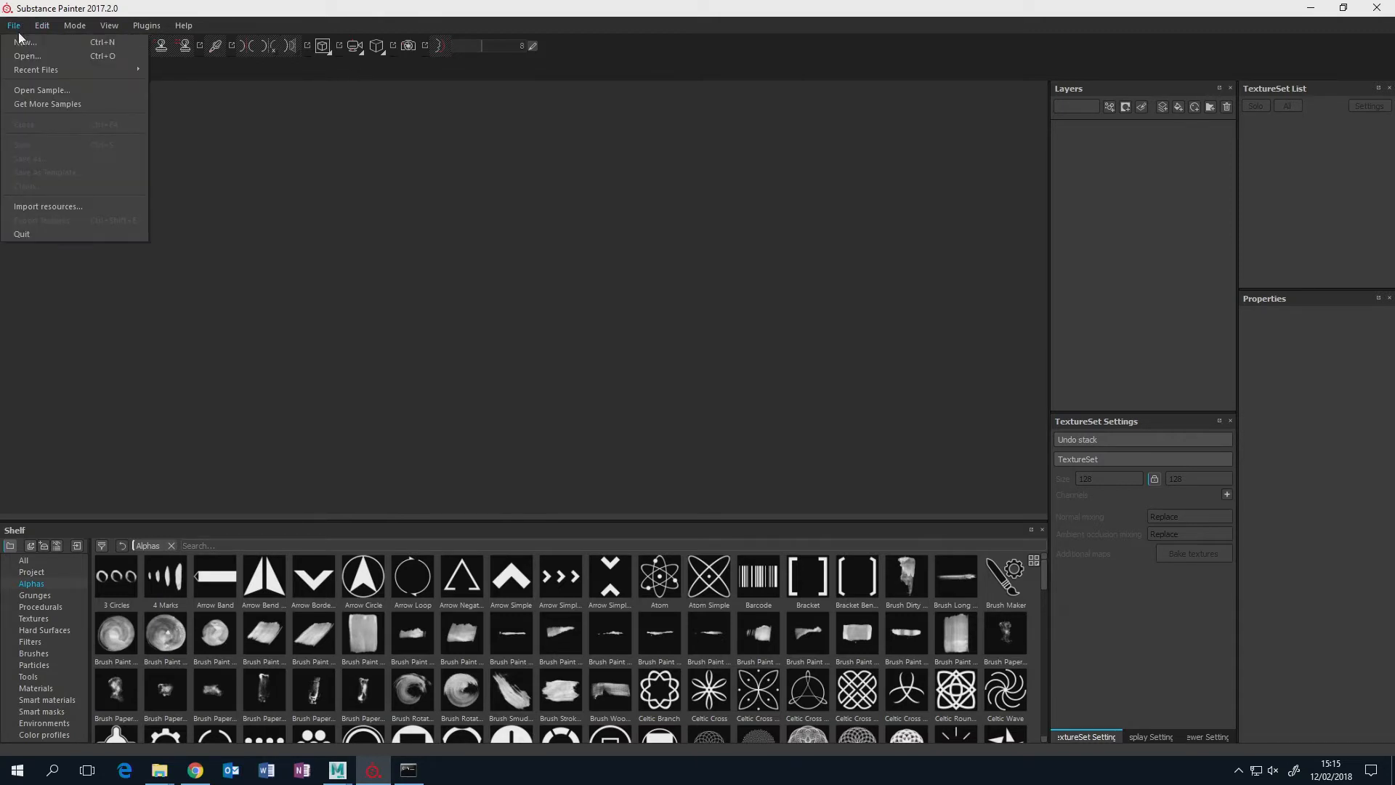
pyautogui.click(23, 42)
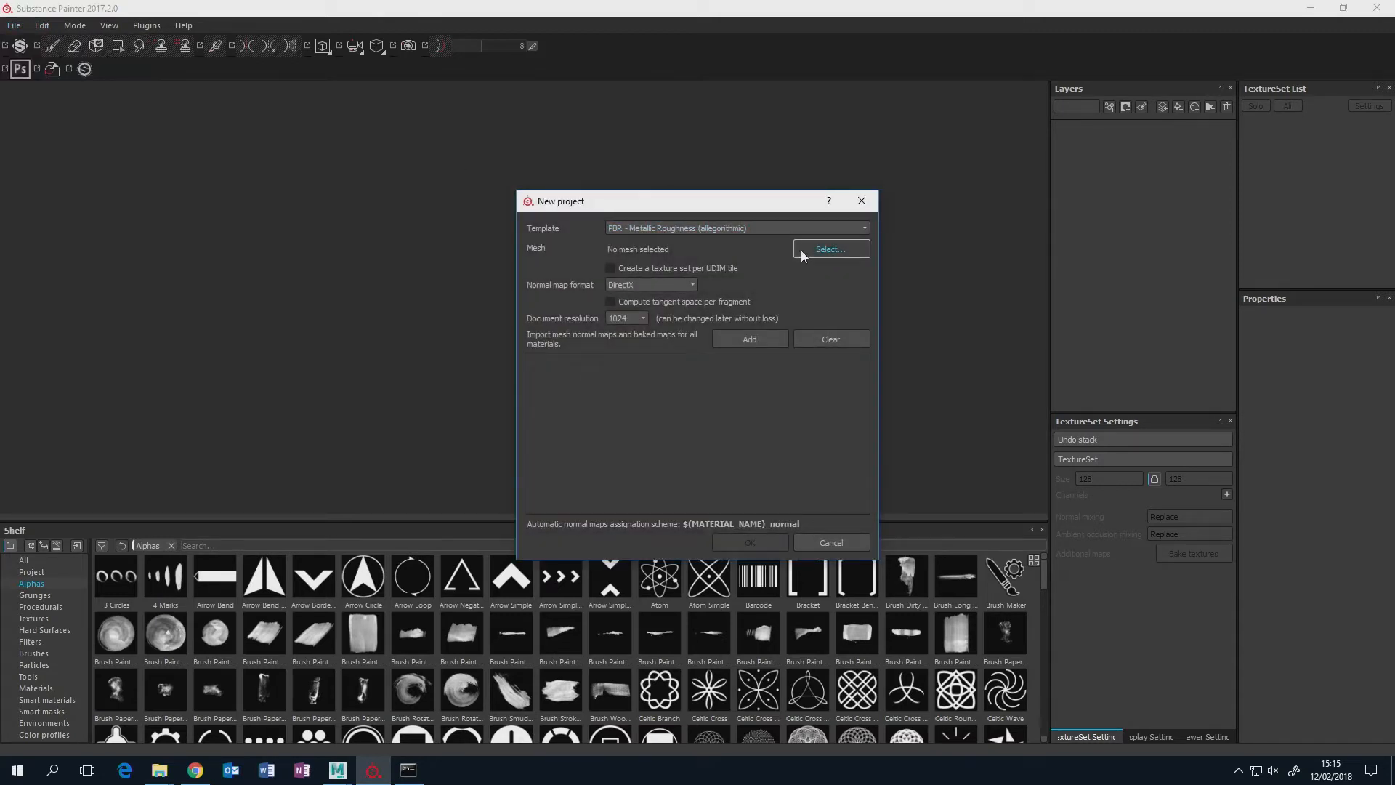
pyautogui.click(825, 249)
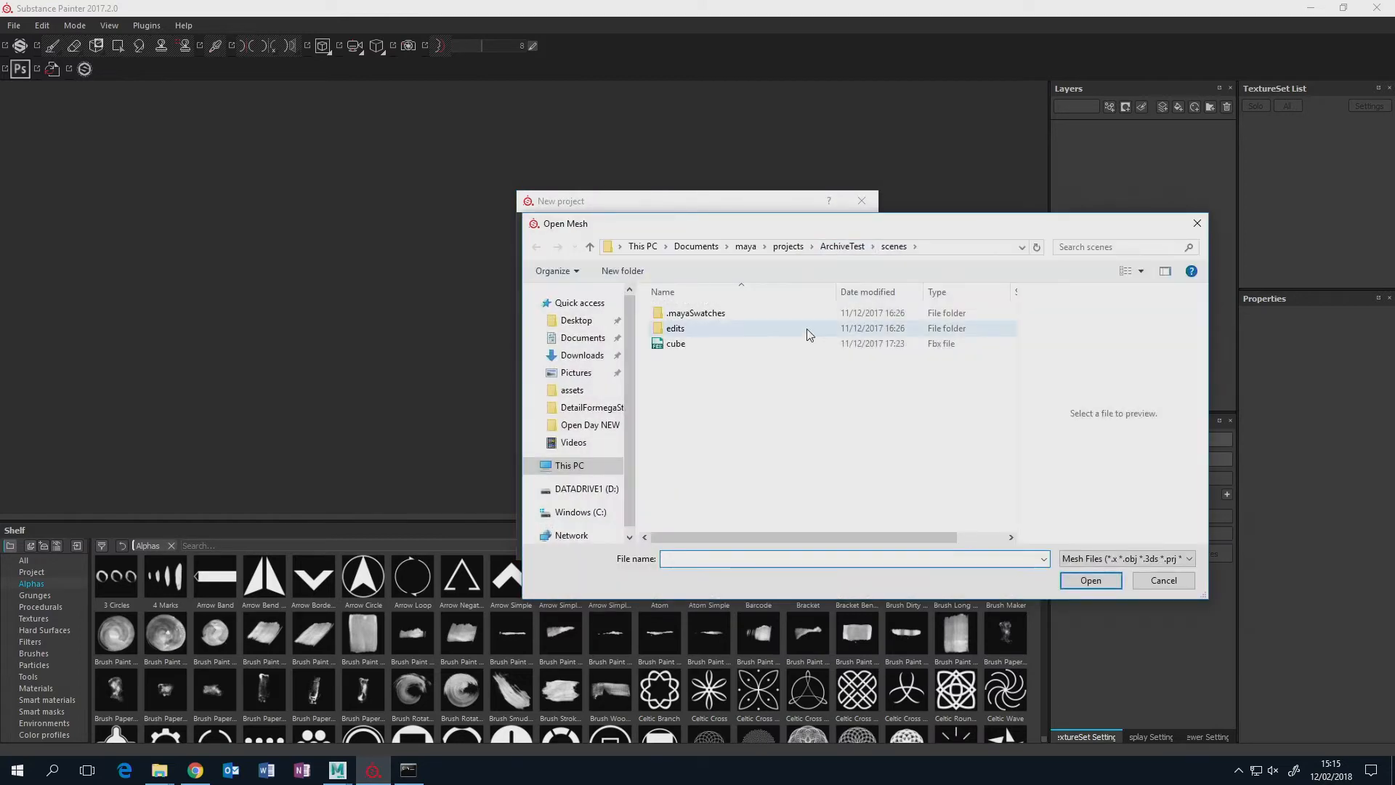
pyautogui.click(789, 246)
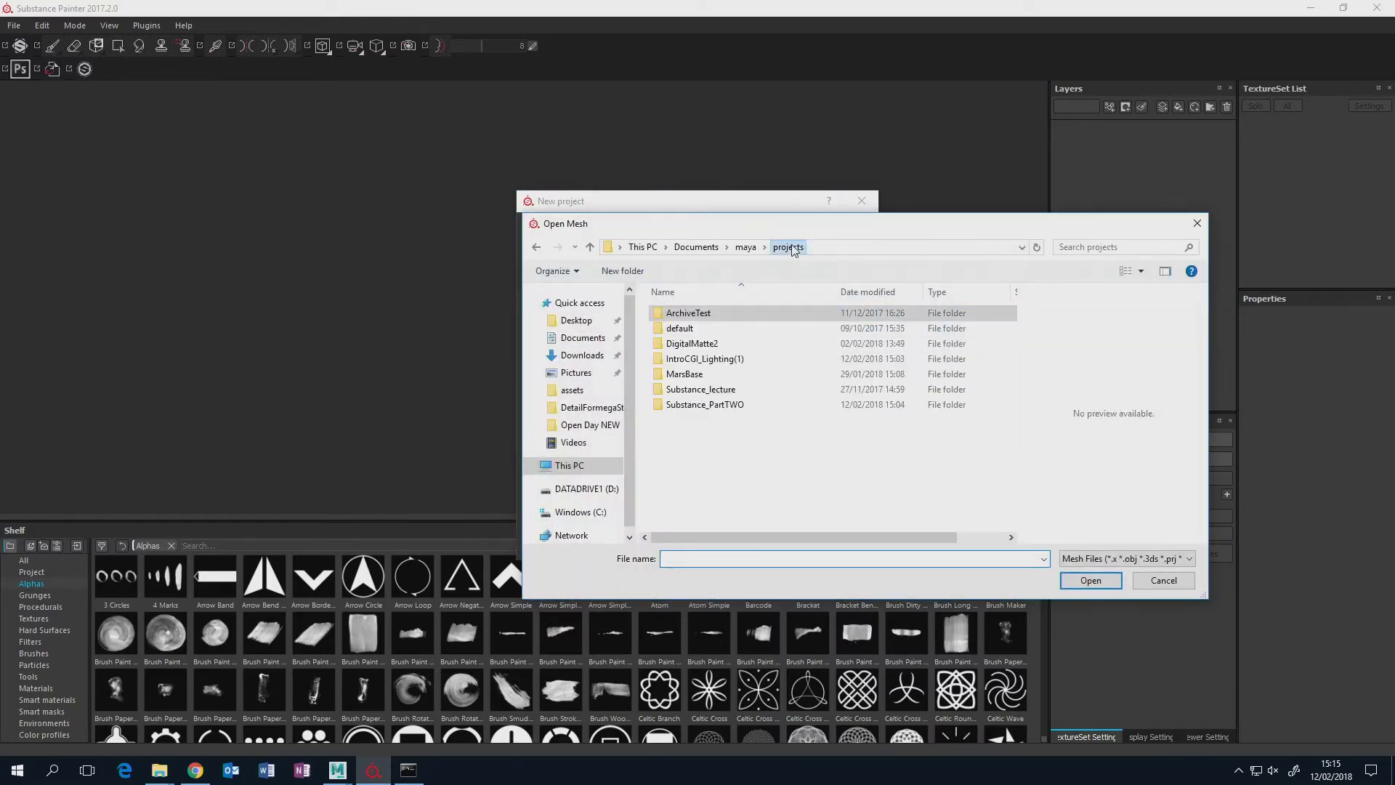
pyautogui.doubleClick(723, 404)
pyautogui.doubleClick(677, 314)
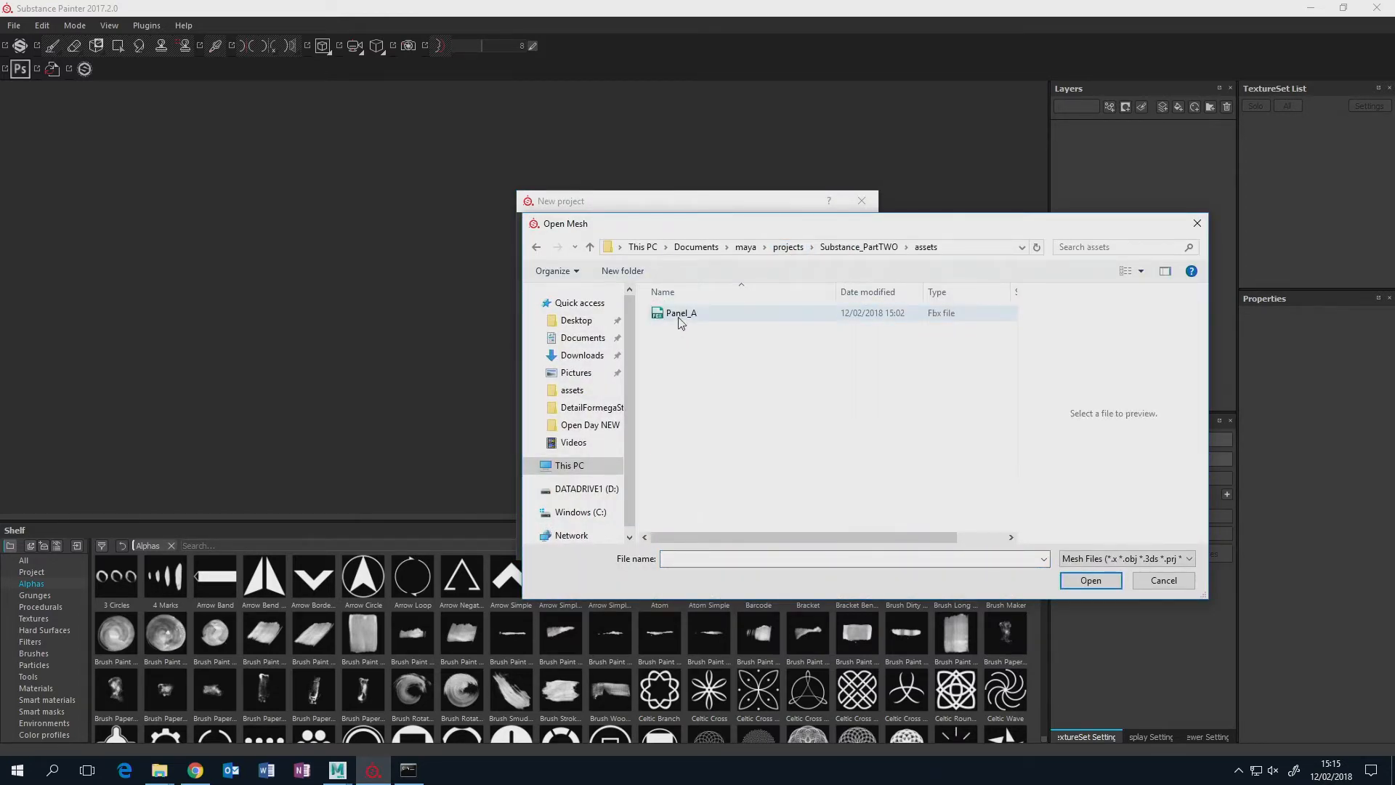
pyautogui.click(681, 313)
pyautogui.click(1090, 580)
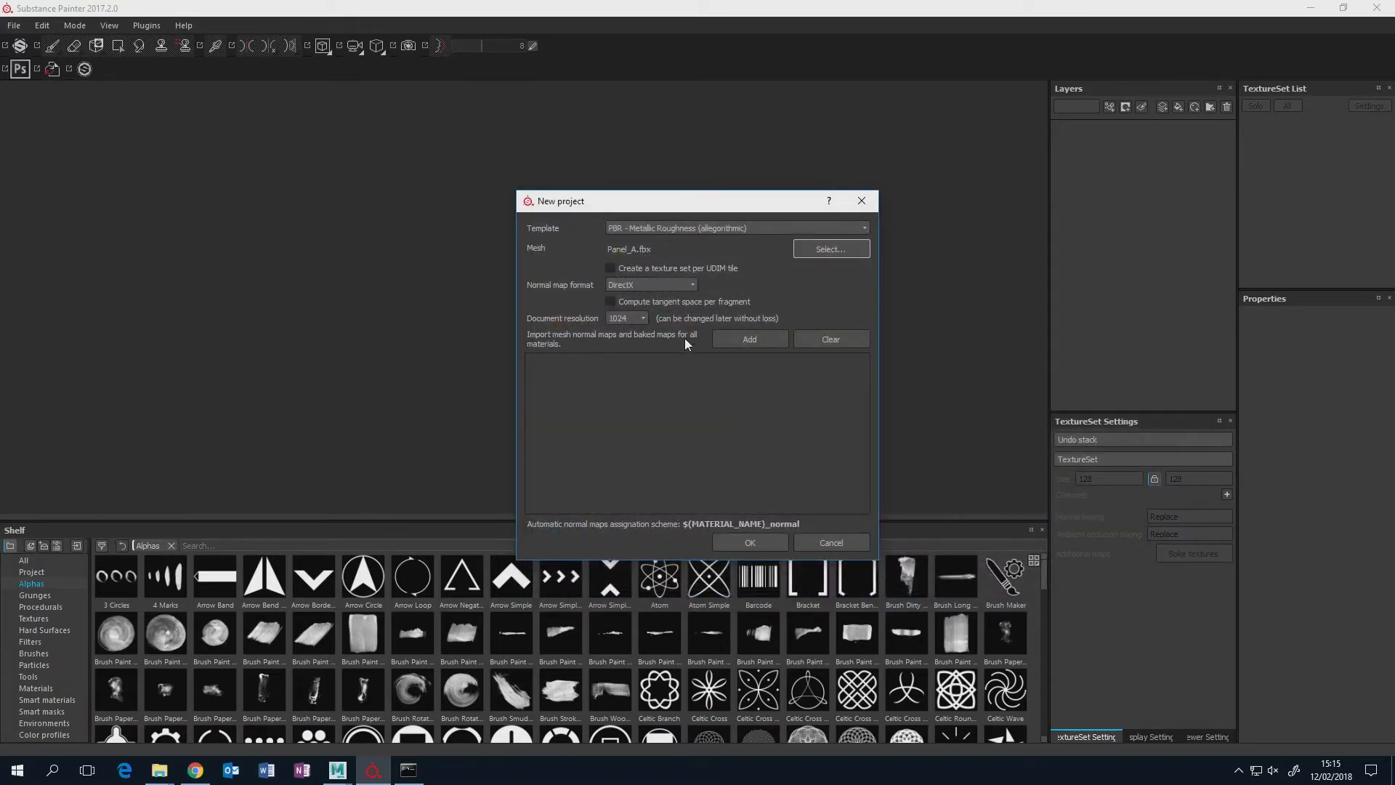
pyautogui.click(772, 542)
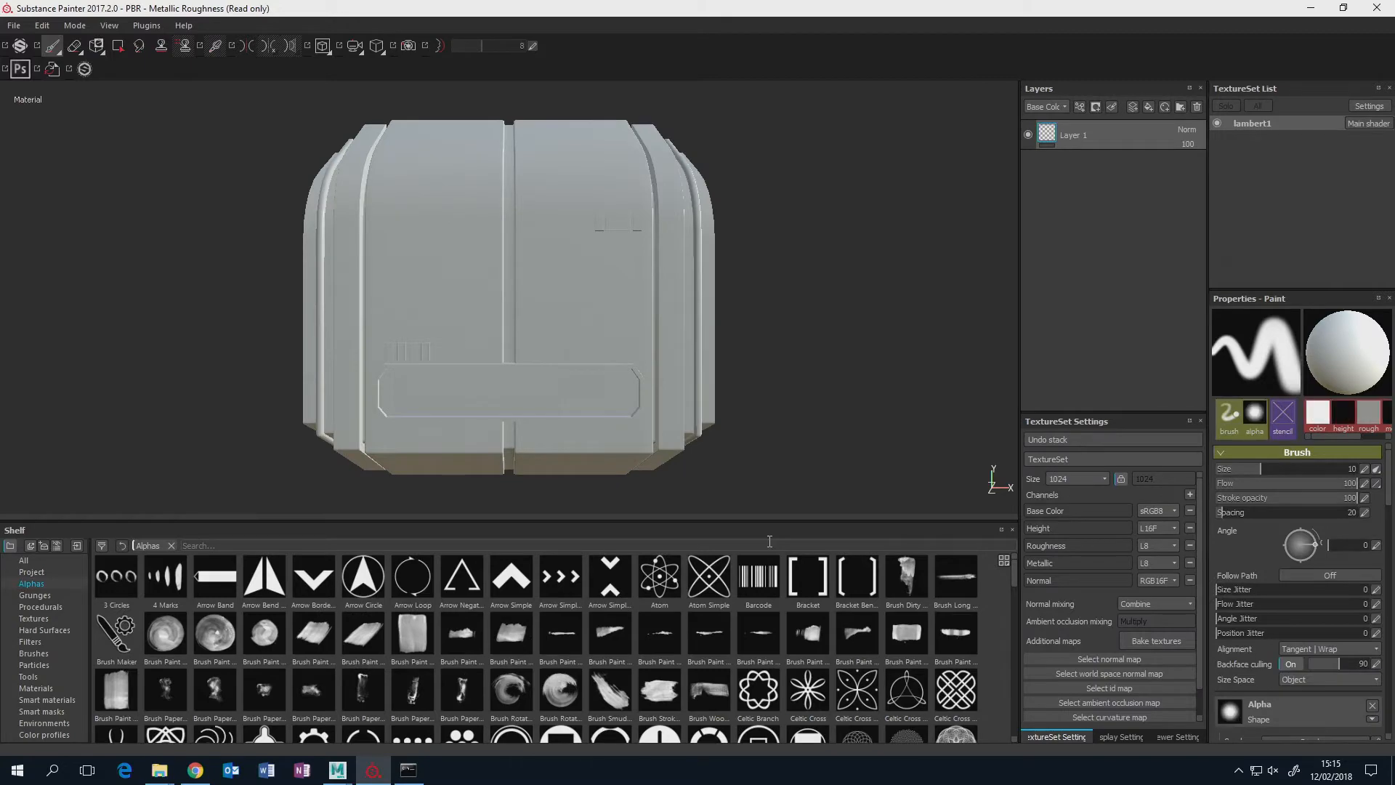
# Examine the imported panel's front, borders and inset details from different angles in the 3D view.
pyautogui.press('super')
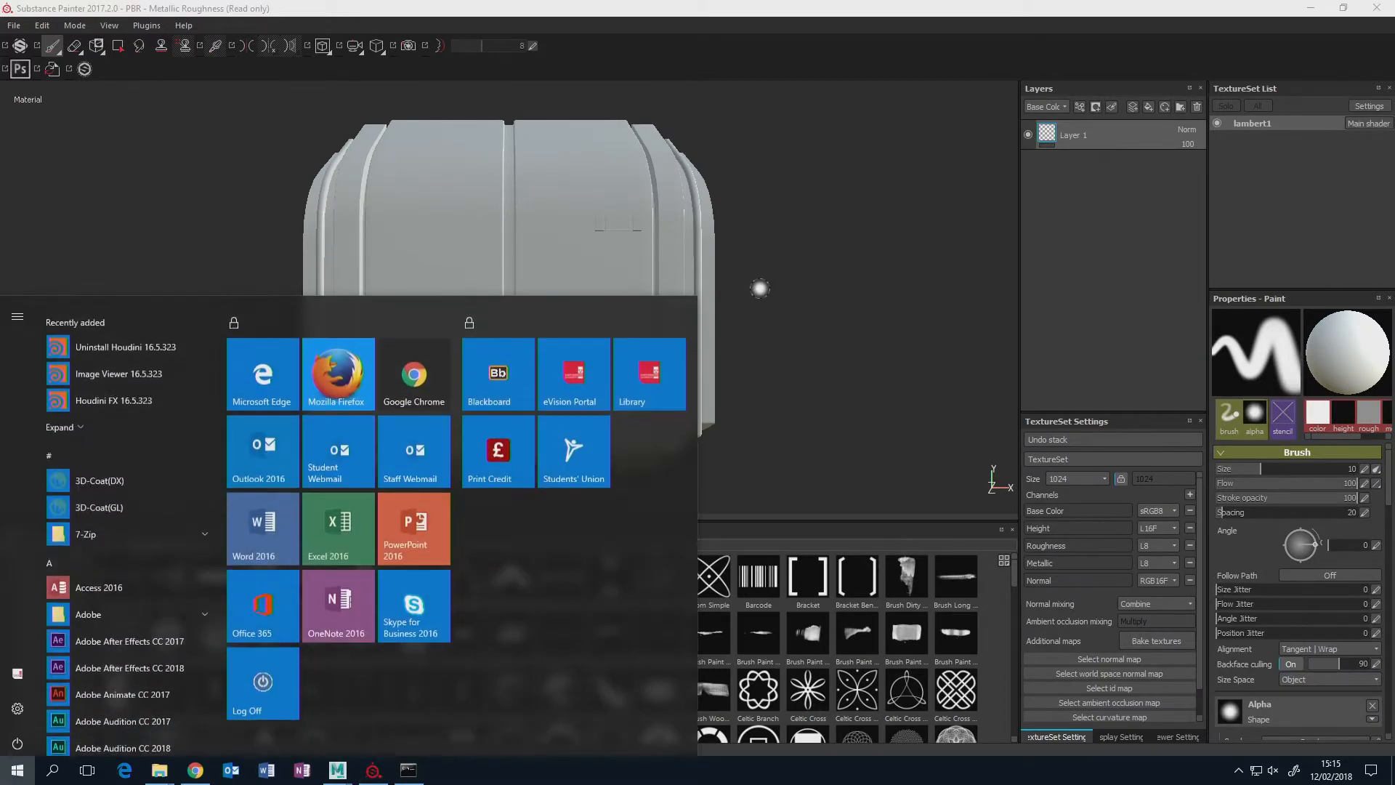
pyautogui.click(767, 49)
pyautogui.keyDown('alt'); pyautogui.moveTo(809, 307); pyautogui.dragTo(651, 327); pyautogui.keyUp('alt')
pyautogui.keyDown('alt'); pyautogui.moveTo(651, 327); pyautogui.dragTo(651, 390, button='middle'); pyautogui.keyUp('alt')
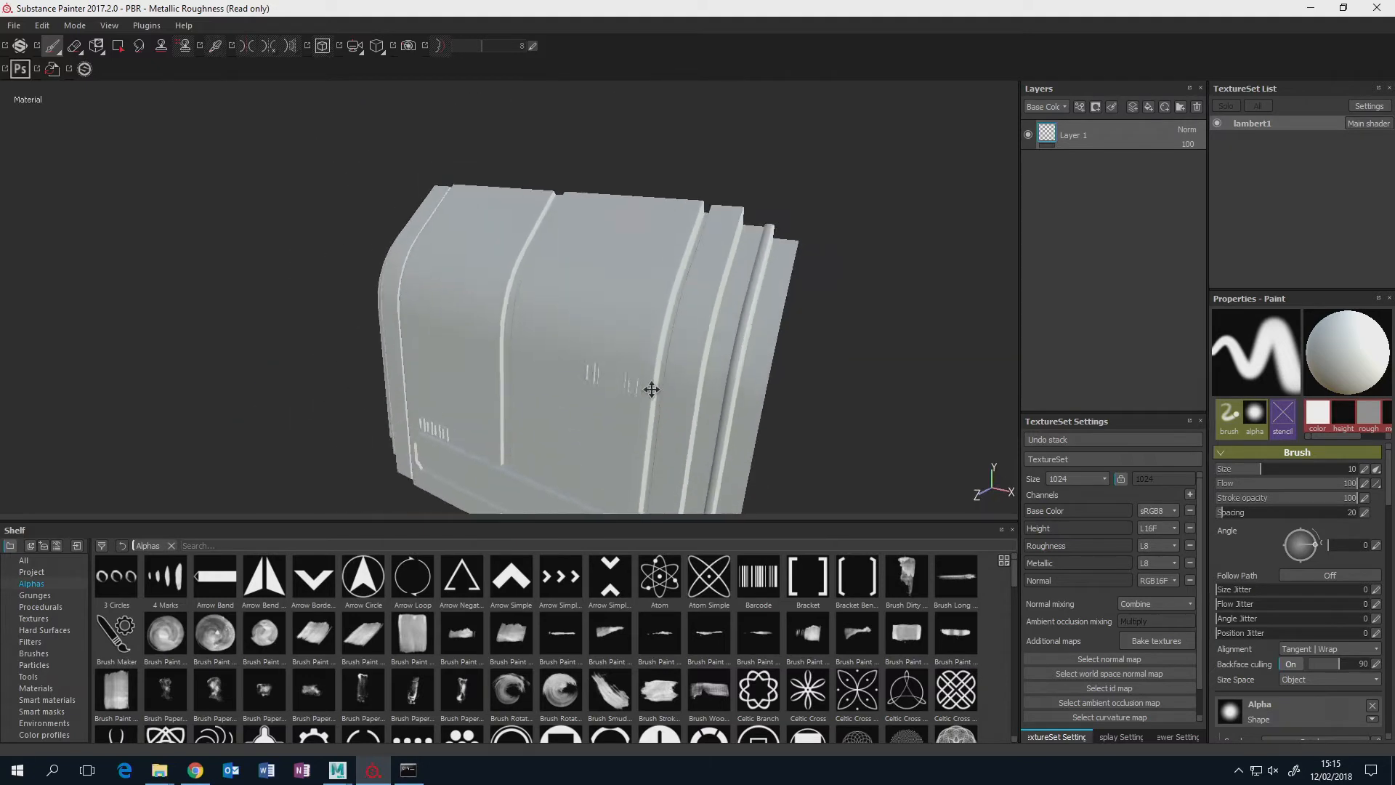
pyautogui.keyDown('alt'); pyautogui.moveTo(651, 389); pyautogui.dragTo(642, 309); pyautogui.keyUp('alt')
pyautogui.keyDown('alt'); pyautogui.moveTo(642, 309); pyautogui.dragTo(639, 246, button='middle'); pyautogui.keyUp('alt')
pyautogui.keyDown('alt'); pyautogui.moveTo(639, 246); pyautogui.dragTo(644, 361); pyautogui.keyUp('alt')
pyautogui.keyDown('alt'); pyautogui.moveTo(643, 362); pyautogui.dragTo(649, 327, button='middle'); pyautogui.keyUp('alt')
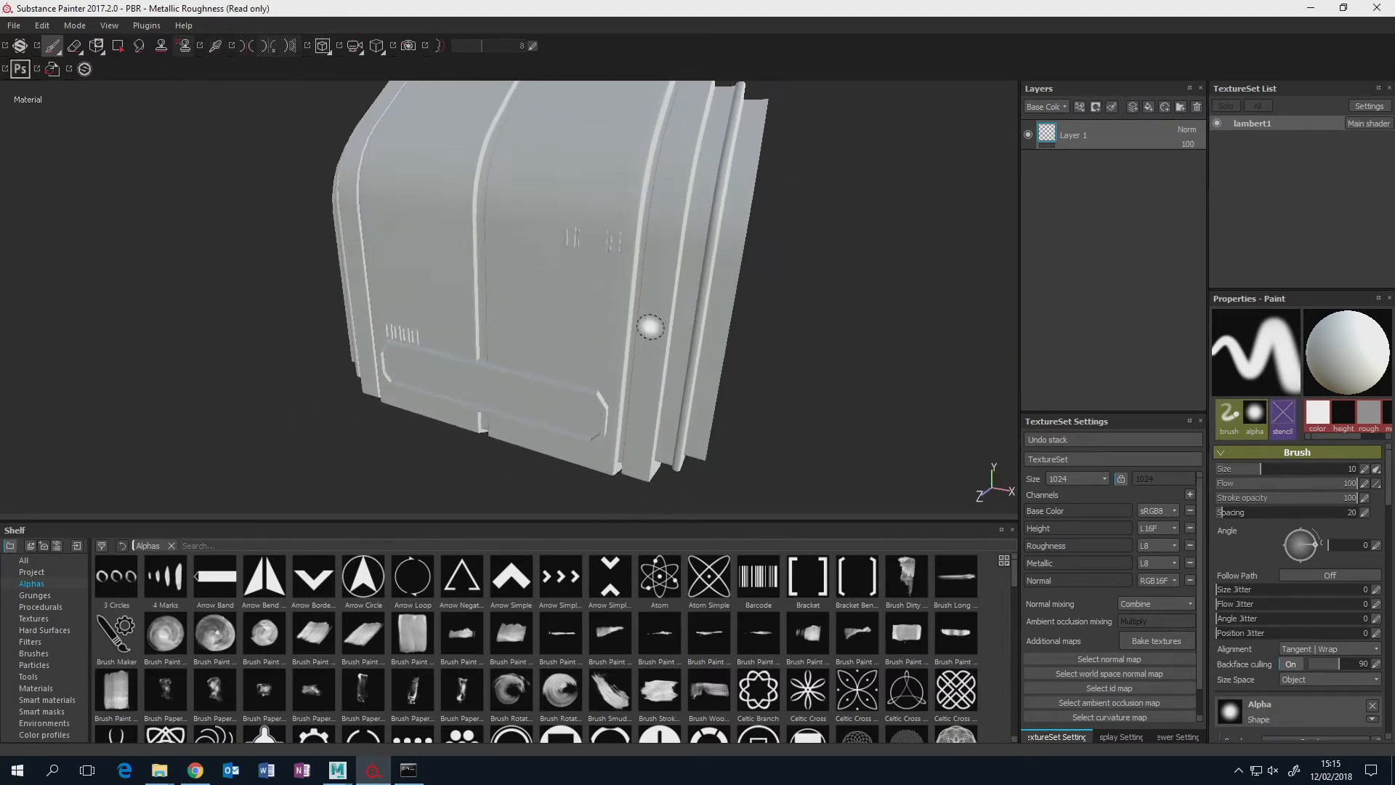
pyautogui.keyDown('alt'); pyautogui.moveTo(649, 327); pyautogui.dragTo(786, 311); pyautogui.keyUp('alt')
pyautogui.keyDown('alt'); pyautogui.moveTo(583, 367); pyautogui.dragTo(628, 346, button='middle'); pyautogui.keyUp('alt')
pyautogui.scroll(2, 628, 345)
pyautogui.scroll(-5, 629, 345)
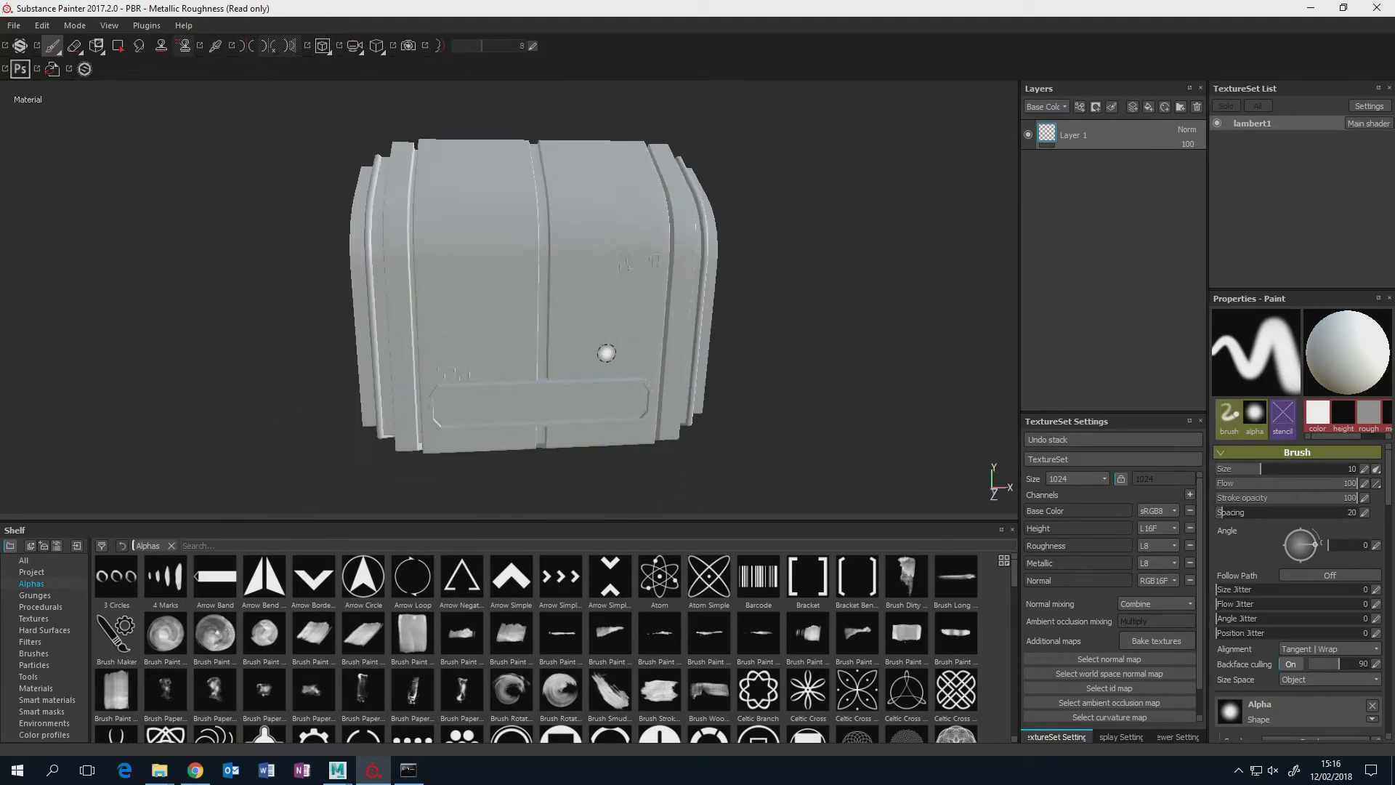
pyautogui.moveTo(607, 352)
pyautogui.keyDown('alt'); pyautogui.mouseDown()
pyautogui.moveTo(688, 314)
pyautogui.moveTo(745, 323)
pyautogui.mouseUp(); pyautogui.keyUp('alt')
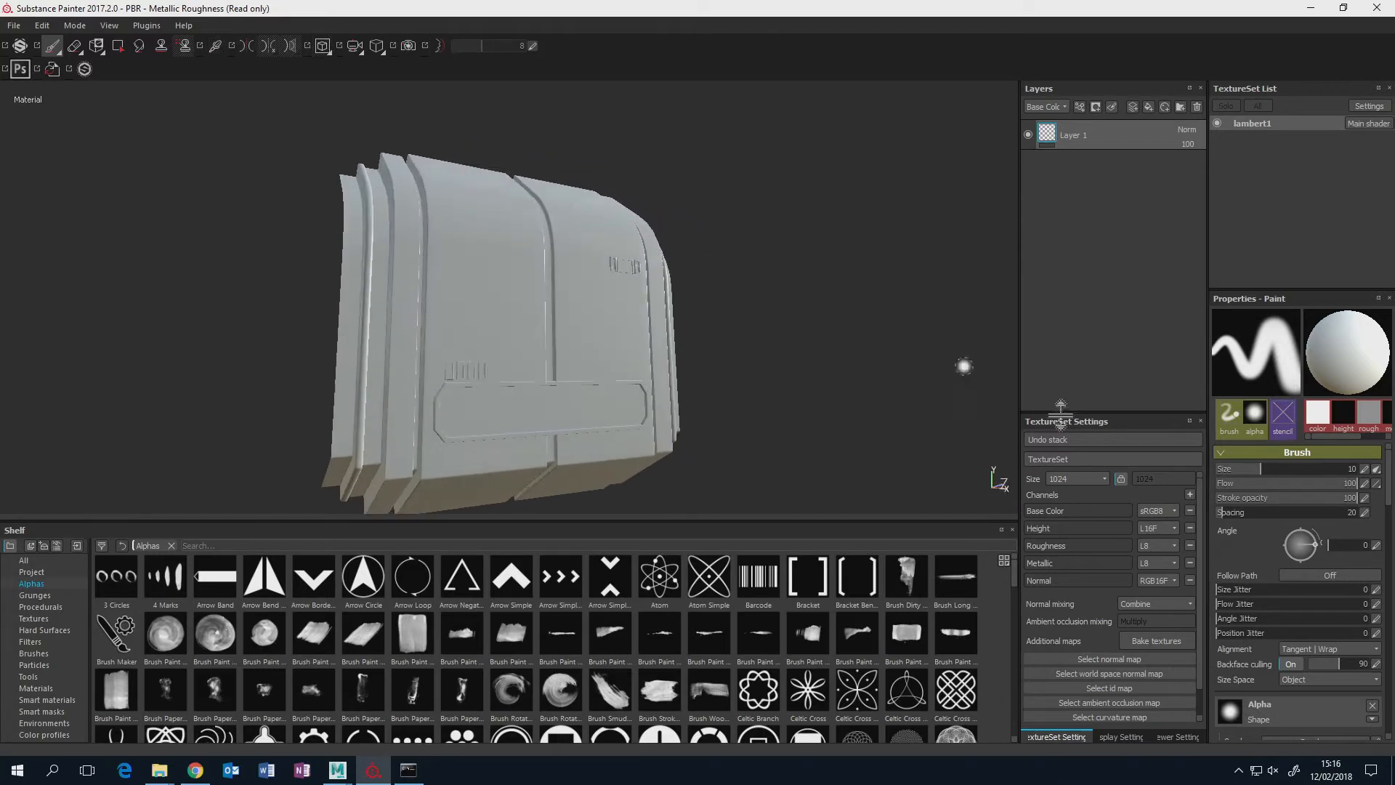
# Bake the lambert1 mesh maps at 2048 output size, leaving out the Normal and ID maps.
pyautogui.click(1151, 643)
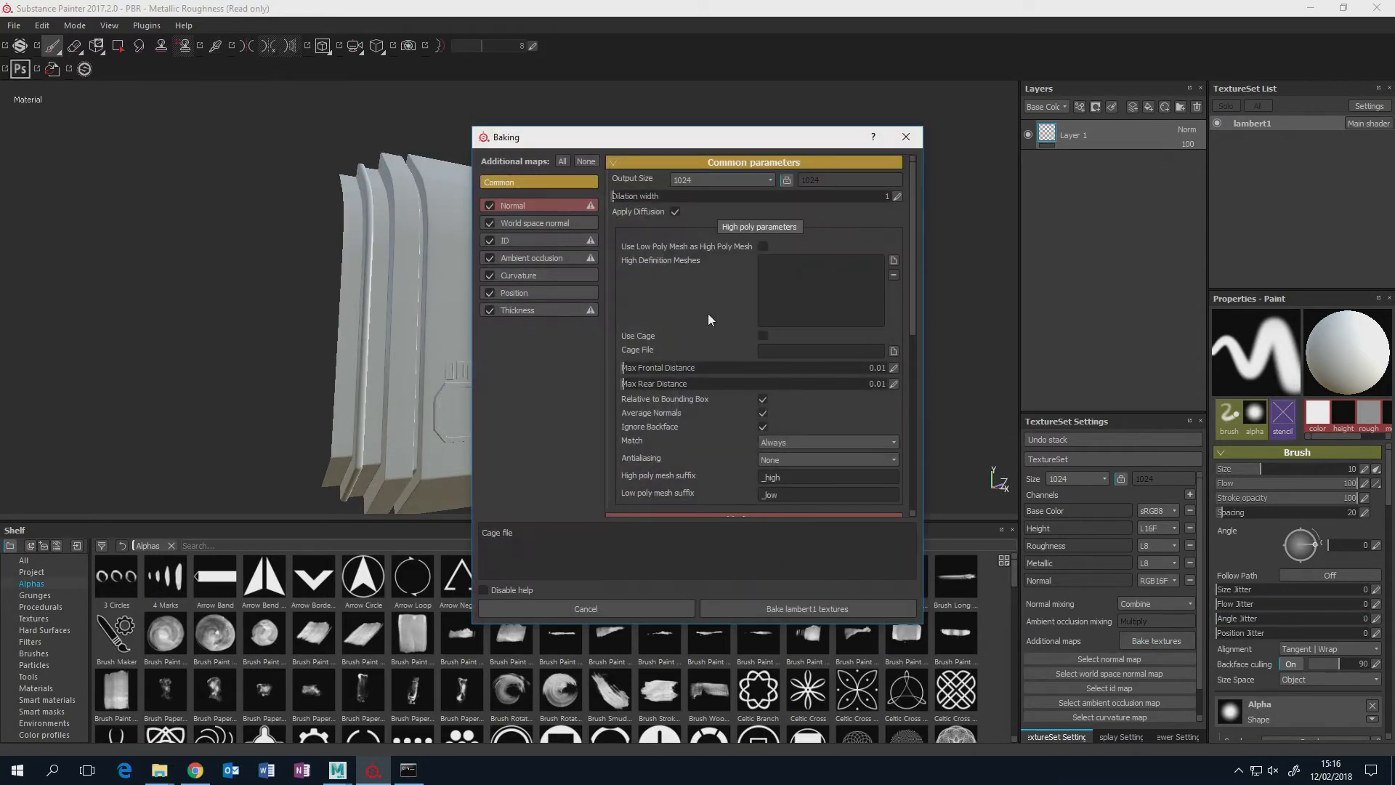
pyautogui.moveTo(660, 141); pyautogui.dragTo(879, 140)
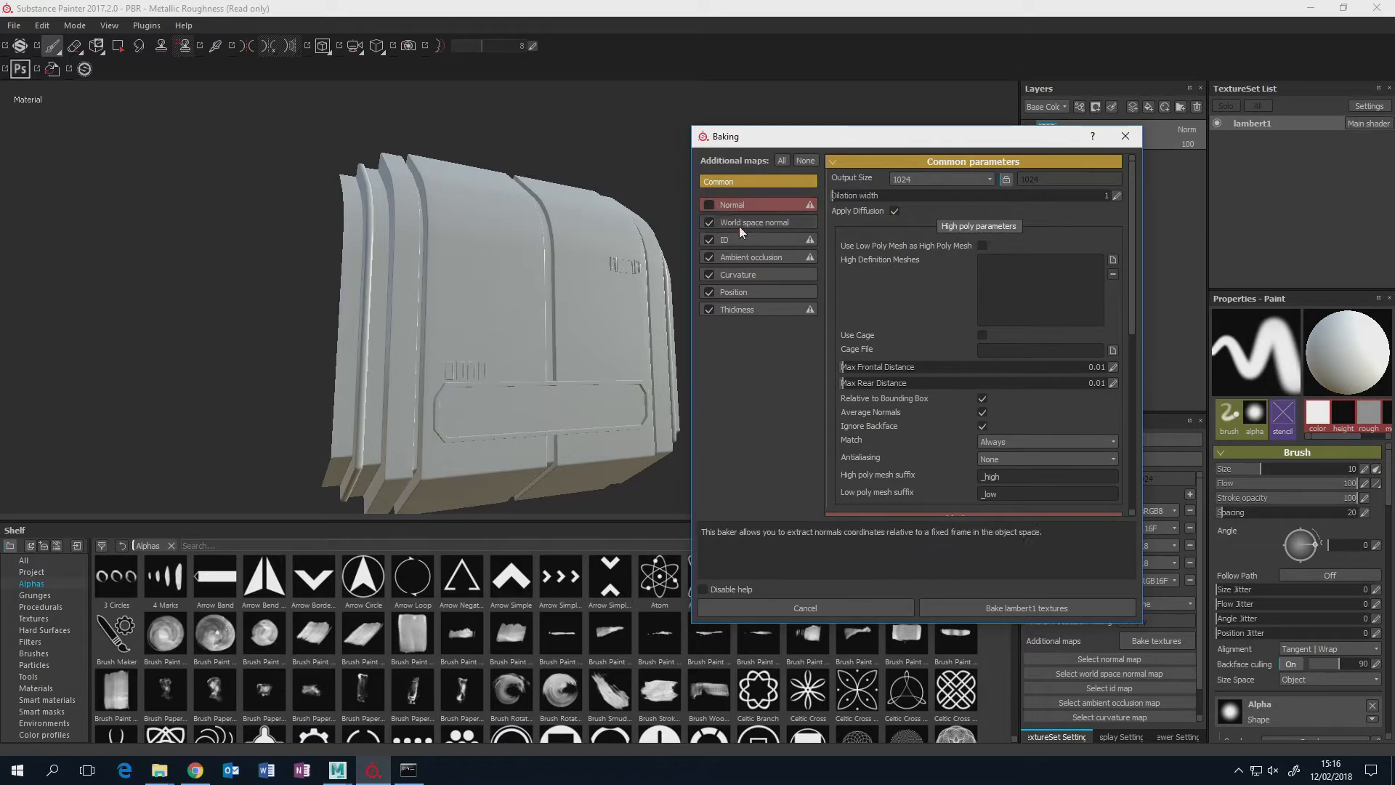
pyautogui.click(708, 240)
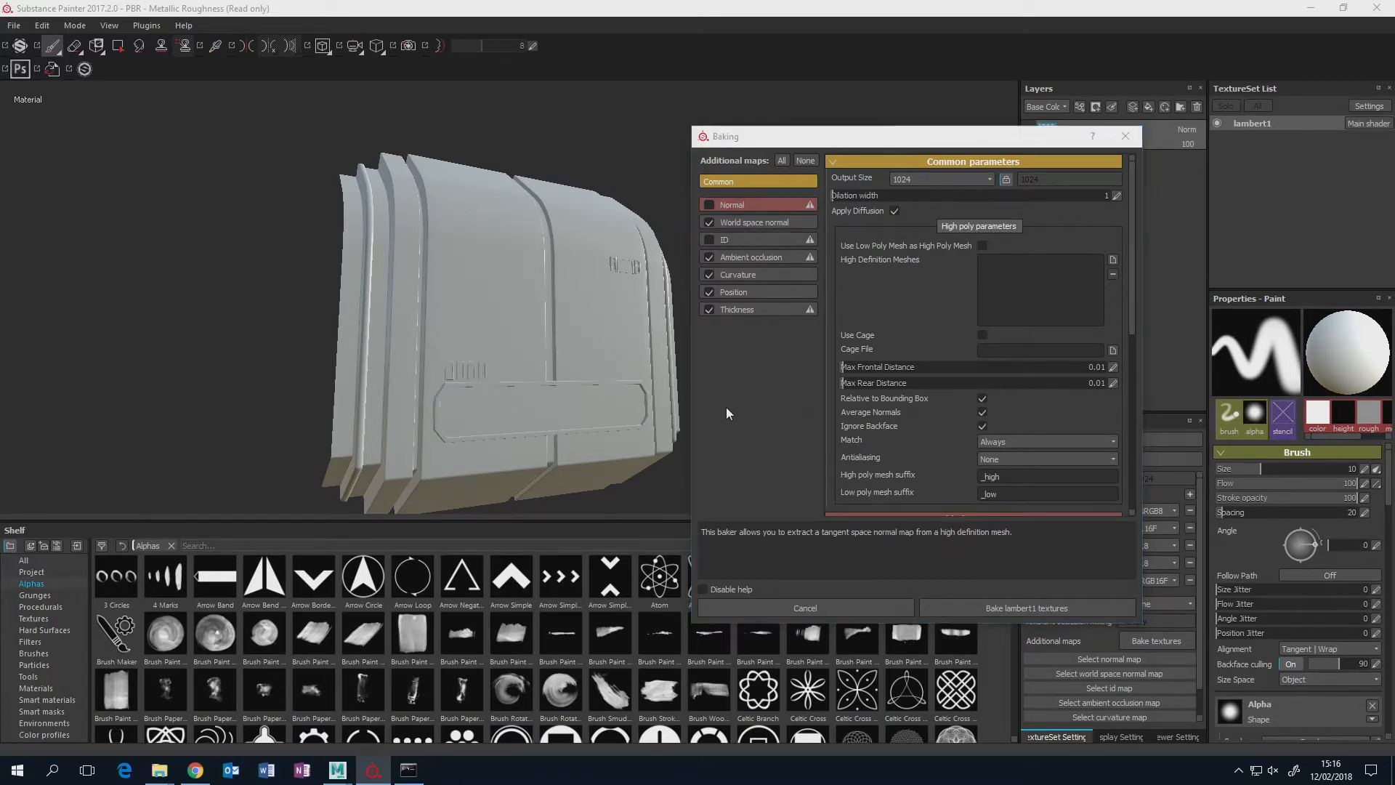
pyautogui.click(988, 178)
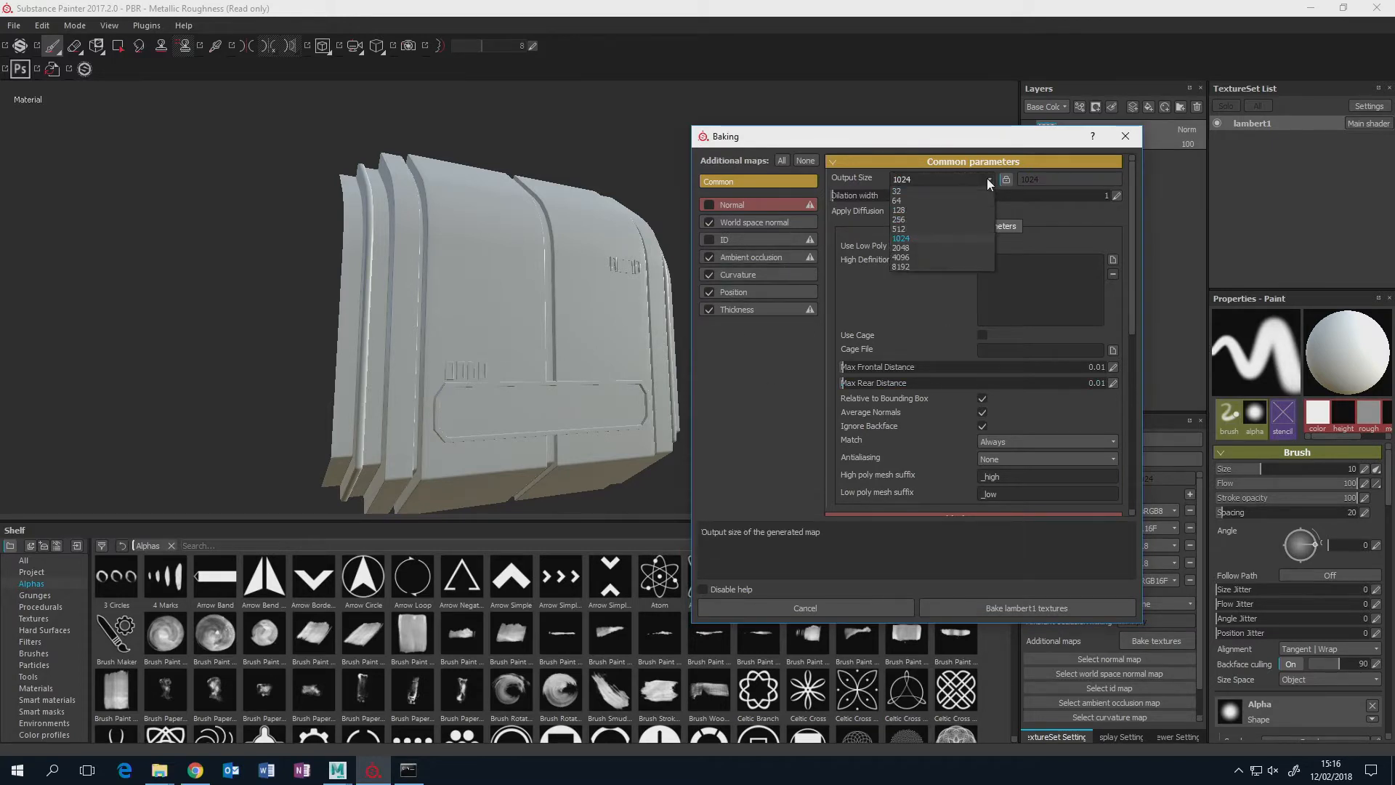
pyautogui.click(918, 246)
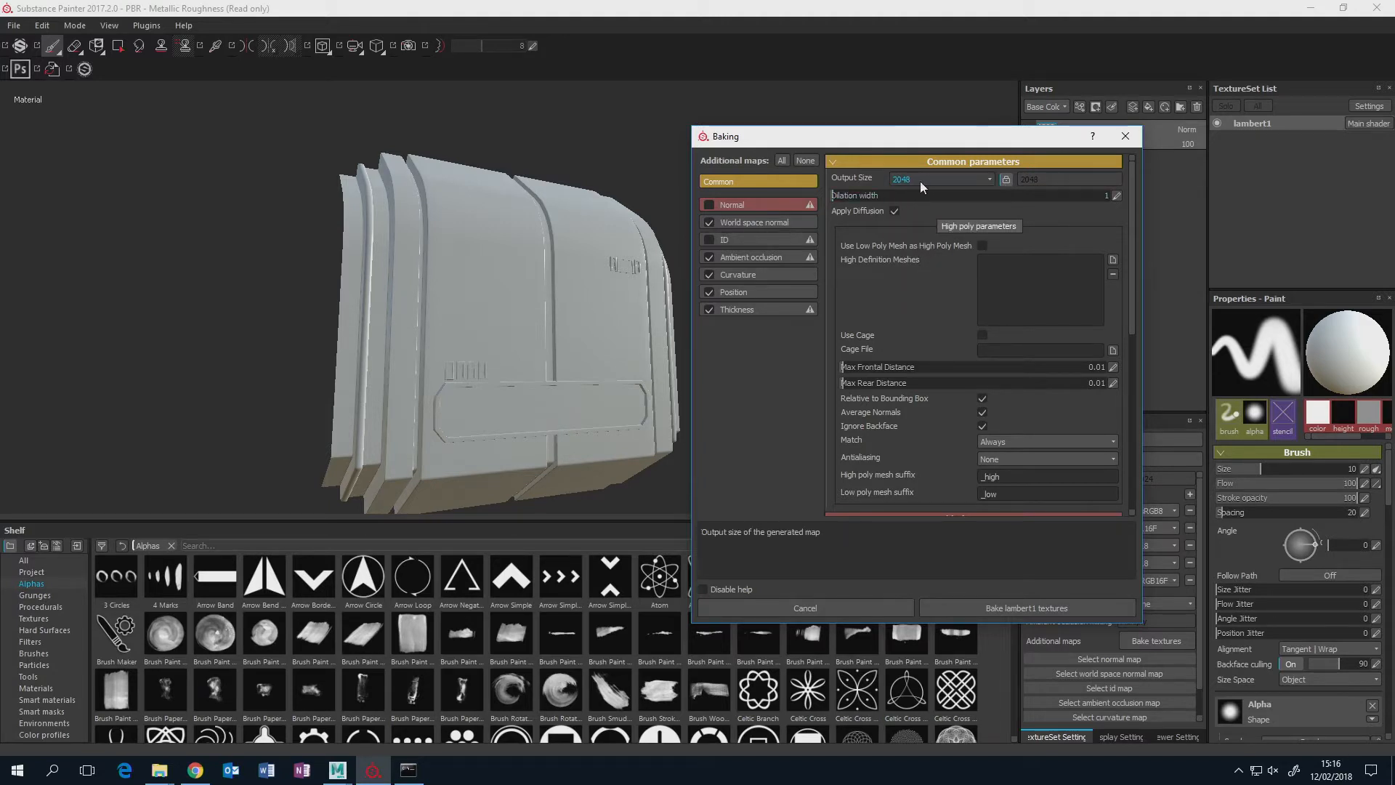
pyautogui.click(1019, 607)
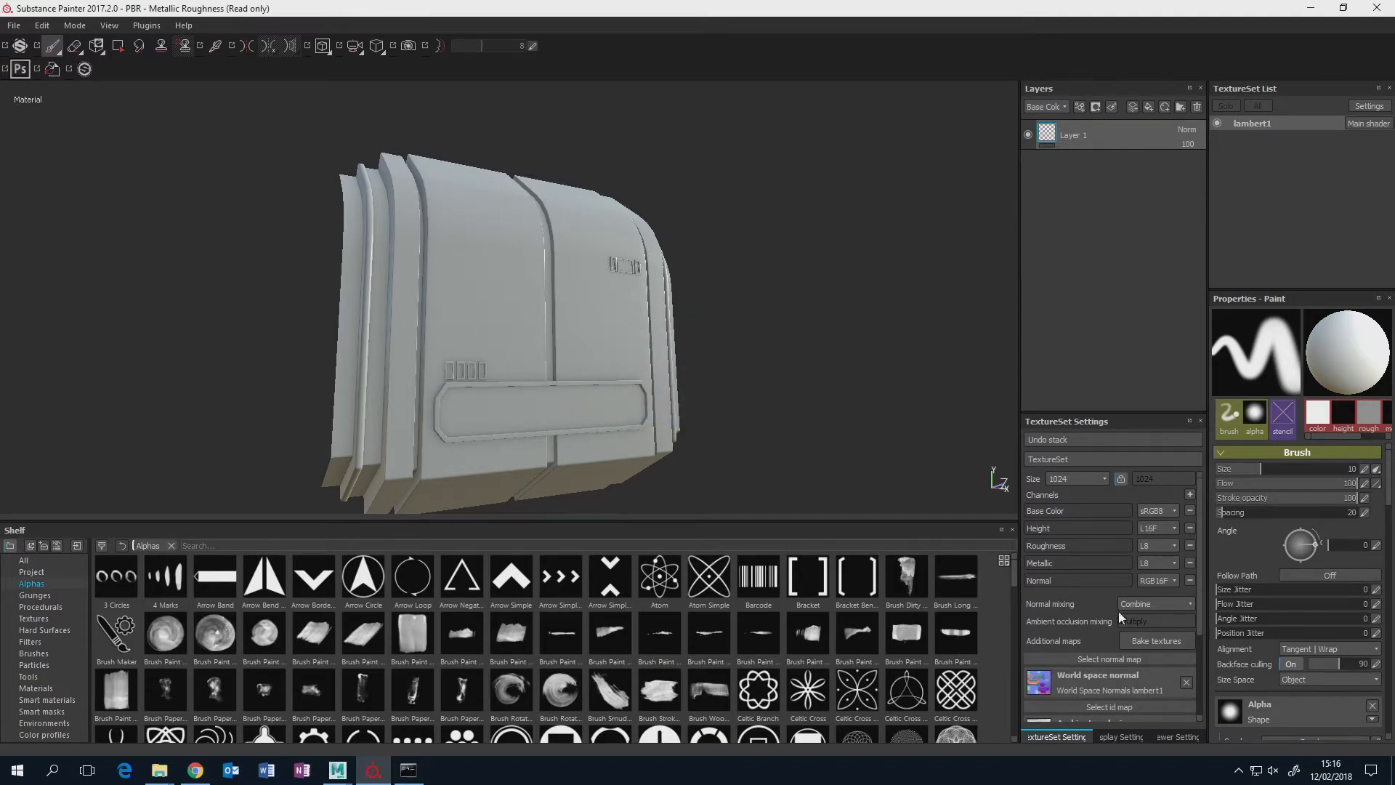
# Review the list of baked maps and examine the shading on the panel's grooves, edges and inset details from different angles and distances.
pyautogui.scroll(-3, 1197, 561)
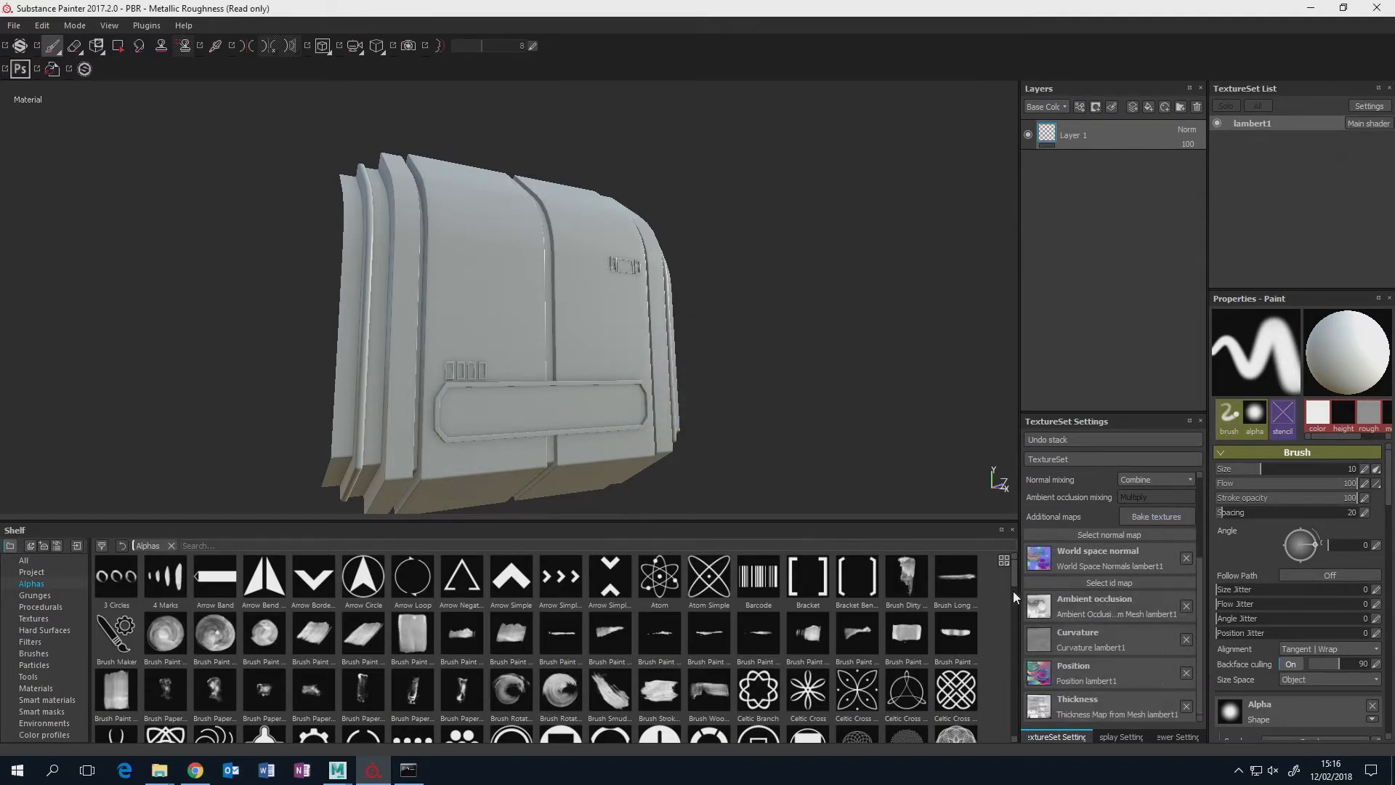
pyautogui.keyDown('alt'); pyautogui.moveTo(781, 344); pyautogui.dragTo(672, 363); pyautogui.keyUp('alt')
pyautogui.keyDown('alt'); pyautogui.moveTo(622, 346); pyautogui.dragTo(690, 352, button='middle'); pyautogui.keyUp('alt')
pyautogui.scroll(-3, 629, 361)
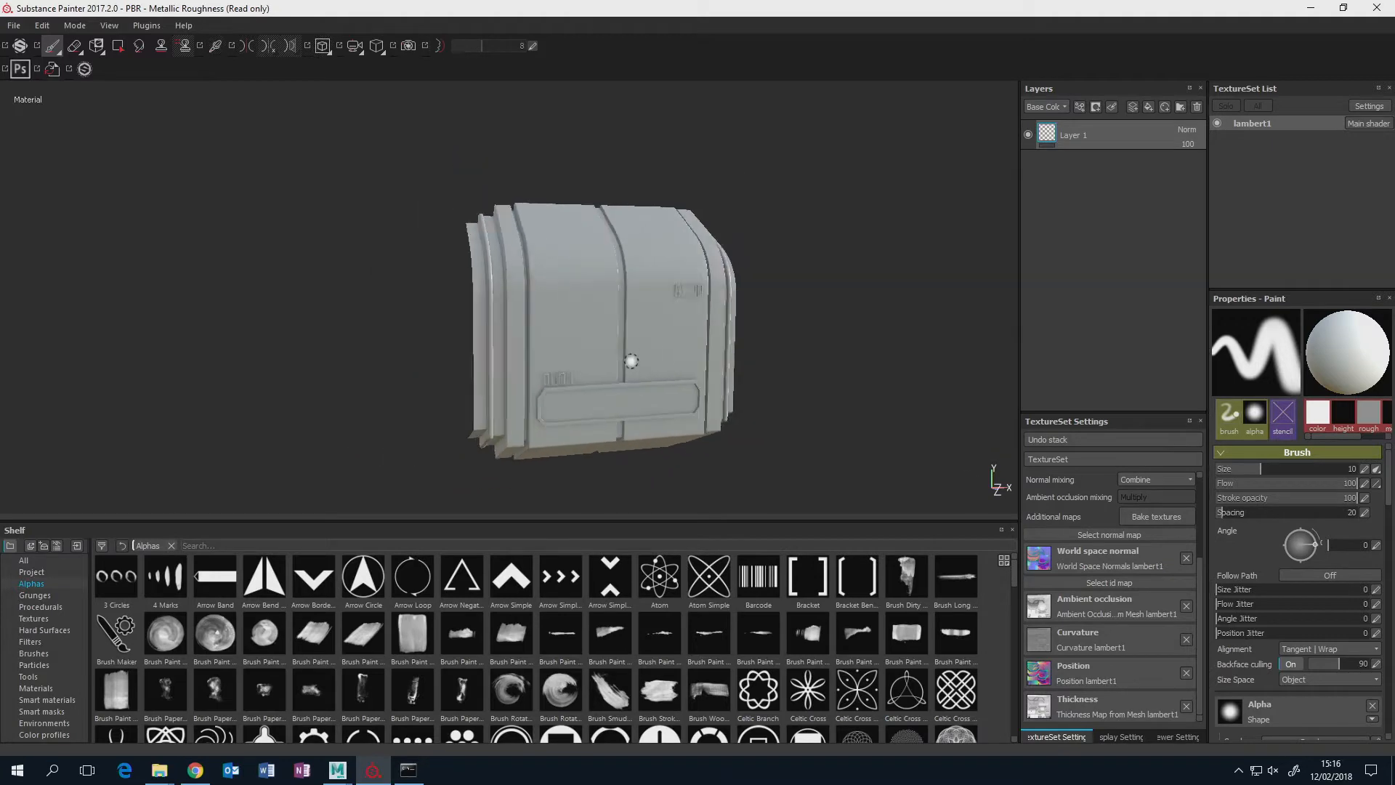
pyautogui.scroll(3, 631, 364)
pyautogui.scroll(2, 630, 364)
pyautogui.moveTo(631, 364)
pyautogui.keyDown('alt'); pyautogui.mouseDown()
pyautogui.moveTo(685, 328)
pyautogui.moveTo(734, 371)
pyautogui.moveTo(632, 380)
pyautogui.moveTo(710, 371)
pyautogui.mouseUp(); pyautogui.keyUp('alt')
pyautogui.scroll(1, 746, 344)
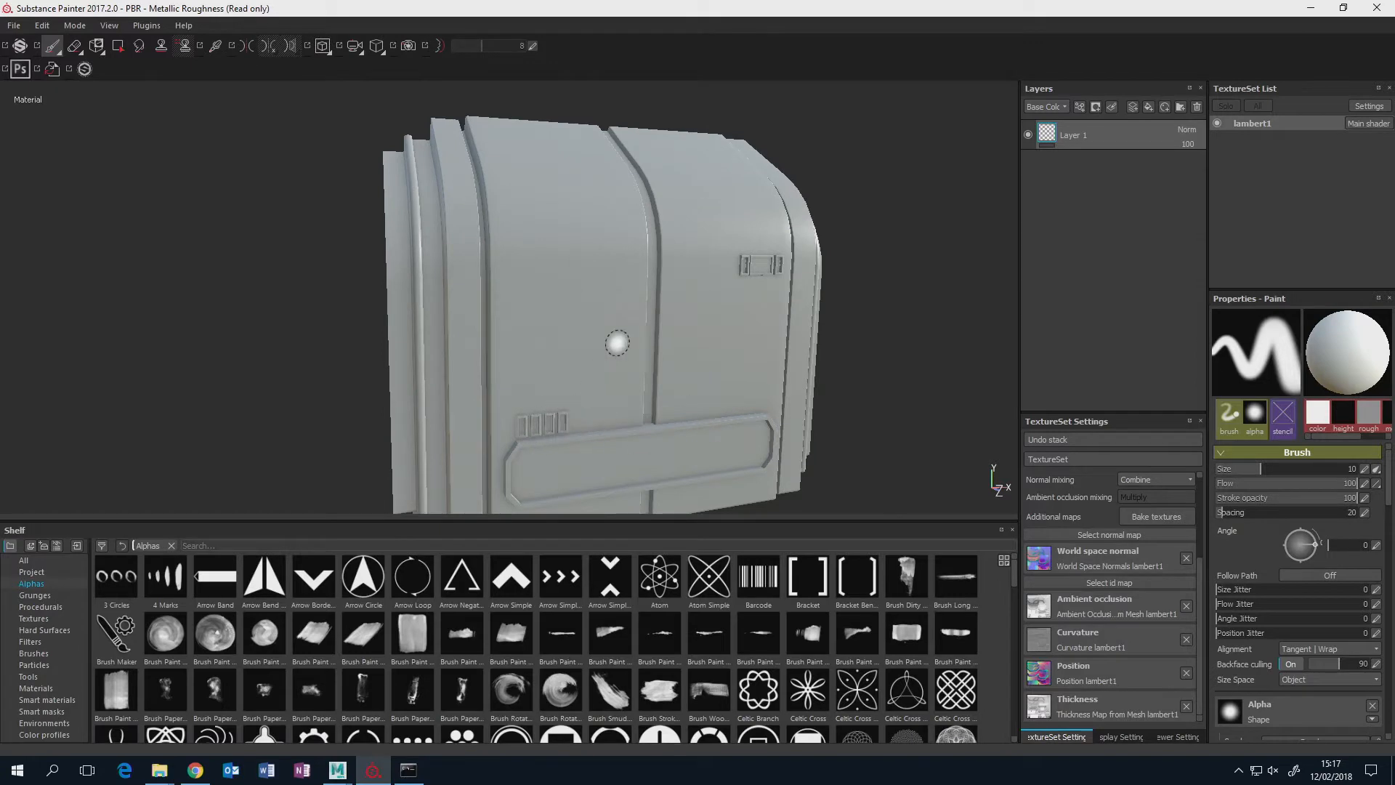
pyautogui.keyDown('alt'); pyautogui.moveTo(808, 230); pyautogui.dragTo(691, 257); pyautogui.keyUp('alt')
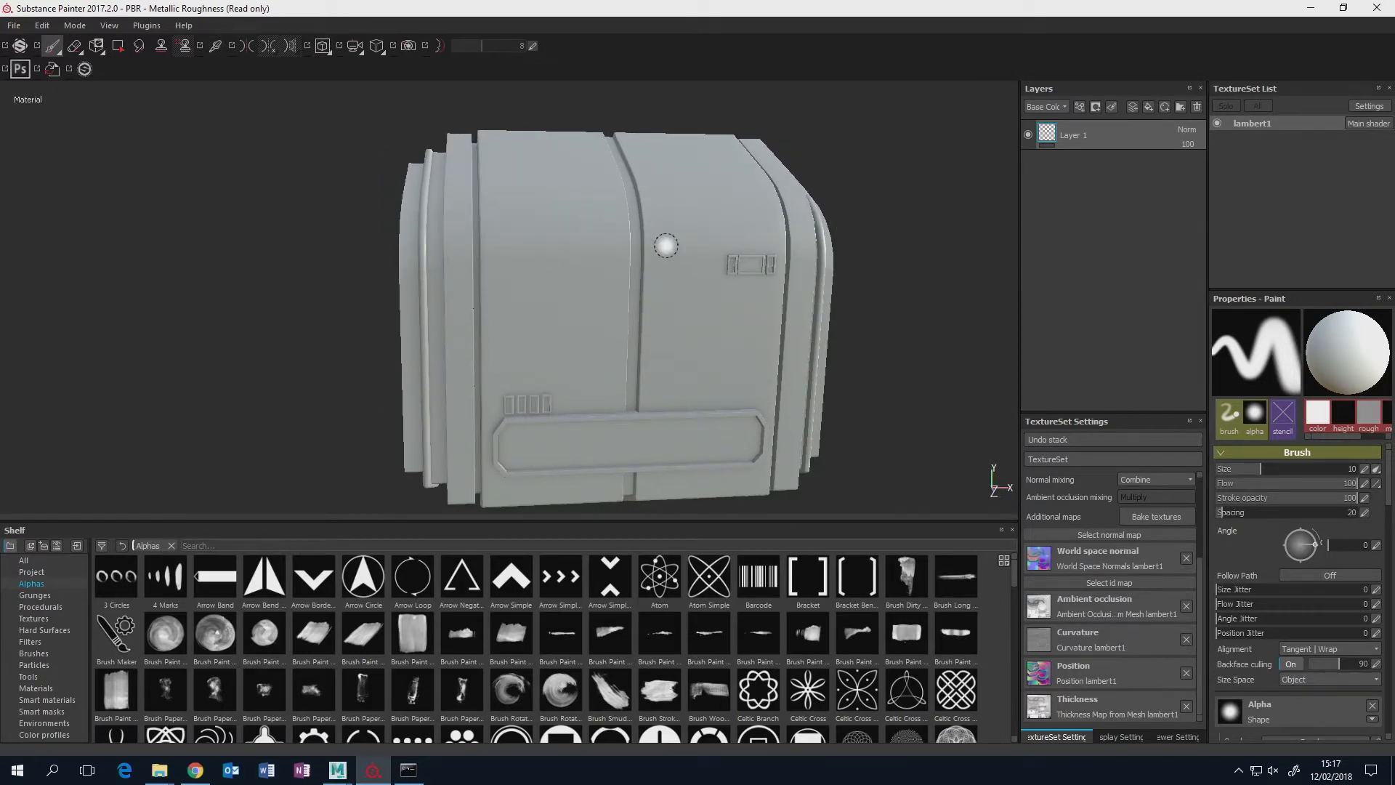
pyautogui.moveTo(744, 504)
pyautogui.keyDown('alt'); pyautogui.mouseDown()
pyautogui.moveTo(588, 386)
pyautogui.moveTo(595, 289)
pyautogui.moveTo(623, 404)
pyautogui.moveTo(622, 364)
pyautogui.moveTo(658, 333)
pyautogui.moveTo(586, 385)
pyautogui.moveTo(451, 349)
pyautogui.mouseUp(); pyautogui.keyUp('alt')
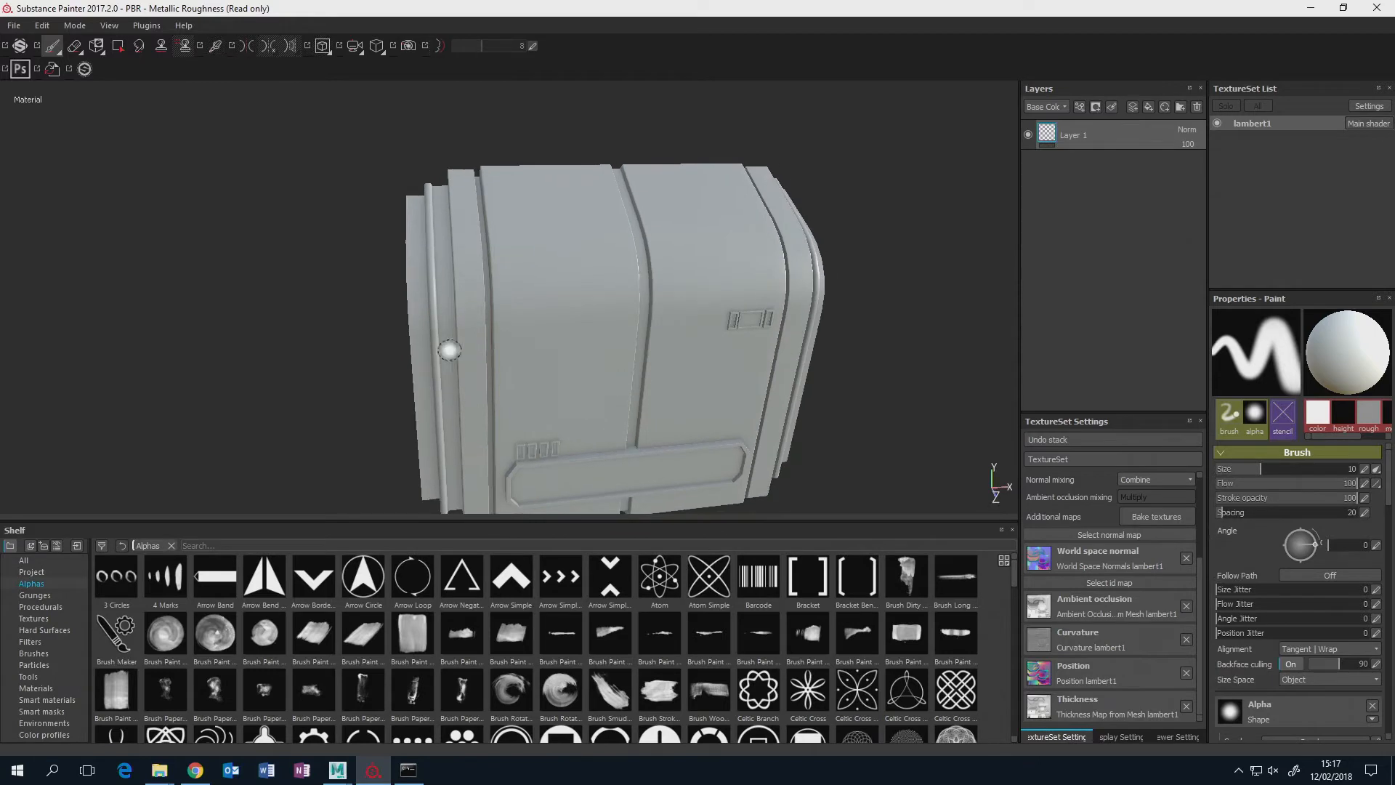
pyautogui.keyDown('alt'); pyautogui.moveTo(570, 317); pyautogui.dragTo(614, 346); pyautogui.keyUp('alt')
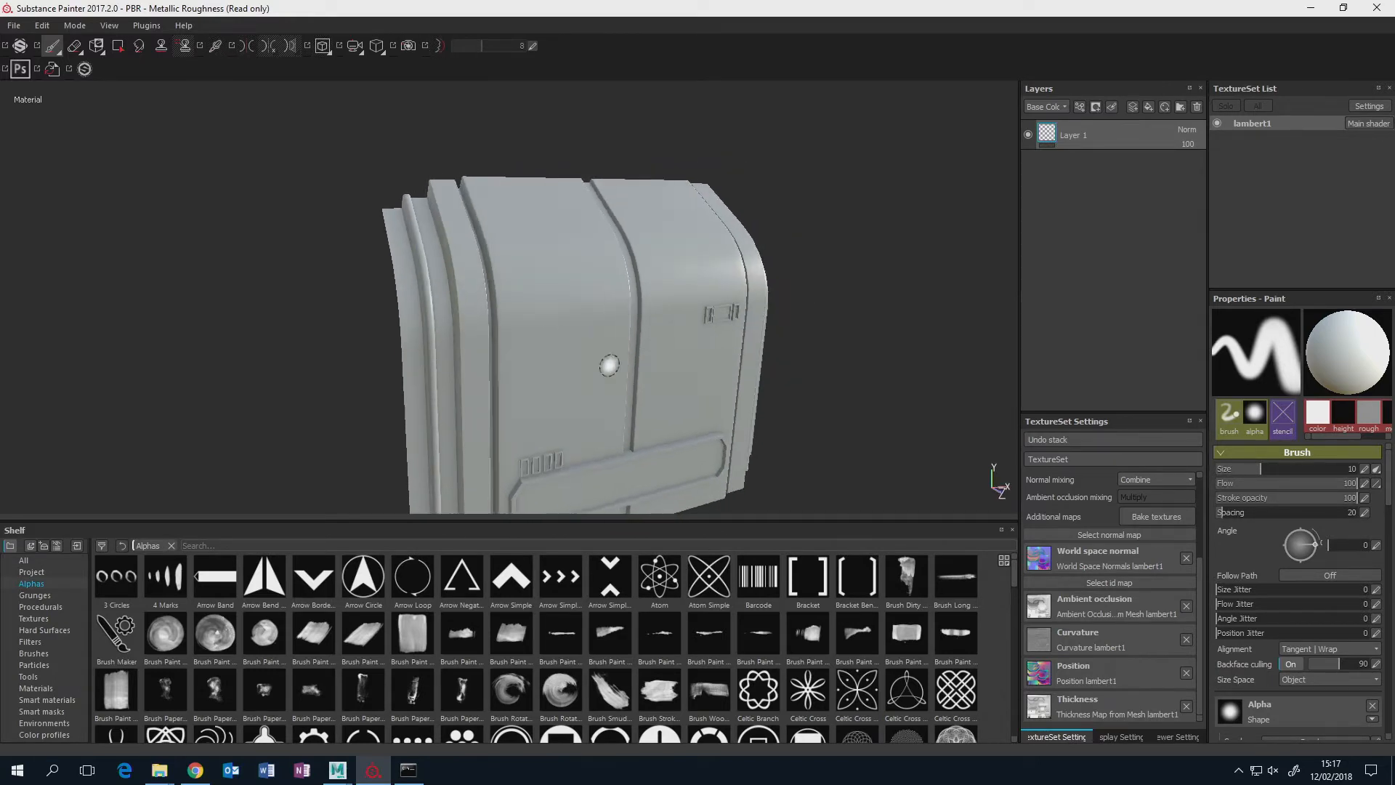
pyautogui.moveTo(684, 338)
pyautogui.keyDown('alt'); pyautogui.mouseDown(button='middle')
pyautogui.moveTo(703, 334)
pyautogui.moveTo(750, 400)
pyautogui.mouseUp(button='middle'); pyautogui.keyUp('alt')
pyautogui.scroll(-2, 704, 333)
pyautogui.scroll(5, 704, 333)
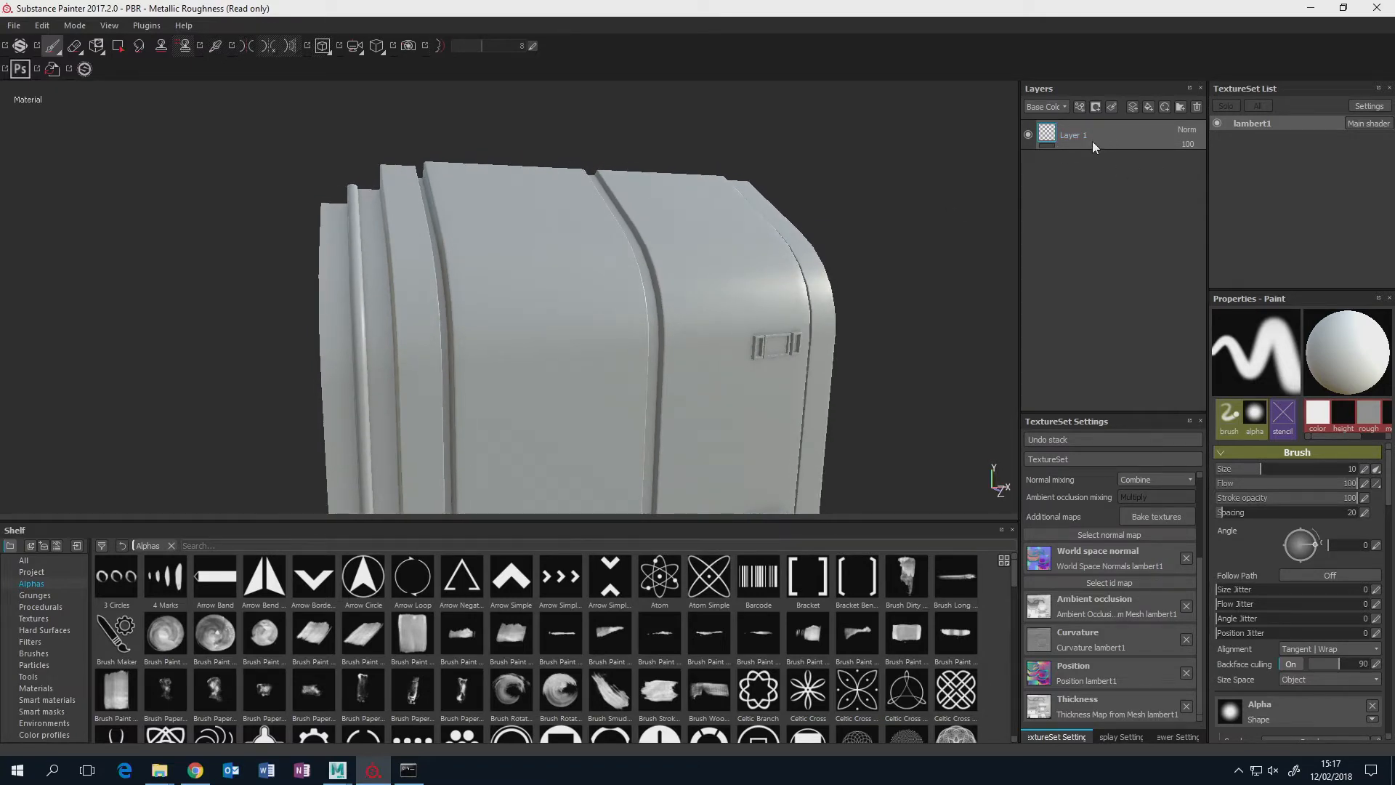
pyautogui.keyDown('alt'); pyautogui.moveTo(770, 387); pyautogui.dragTo(751, 317, button='middle'); pyautogui.keyUp('alt')
pyautogui.scroll(3, 752, 318)
pyautogui.scroll(-5, 753, 316)
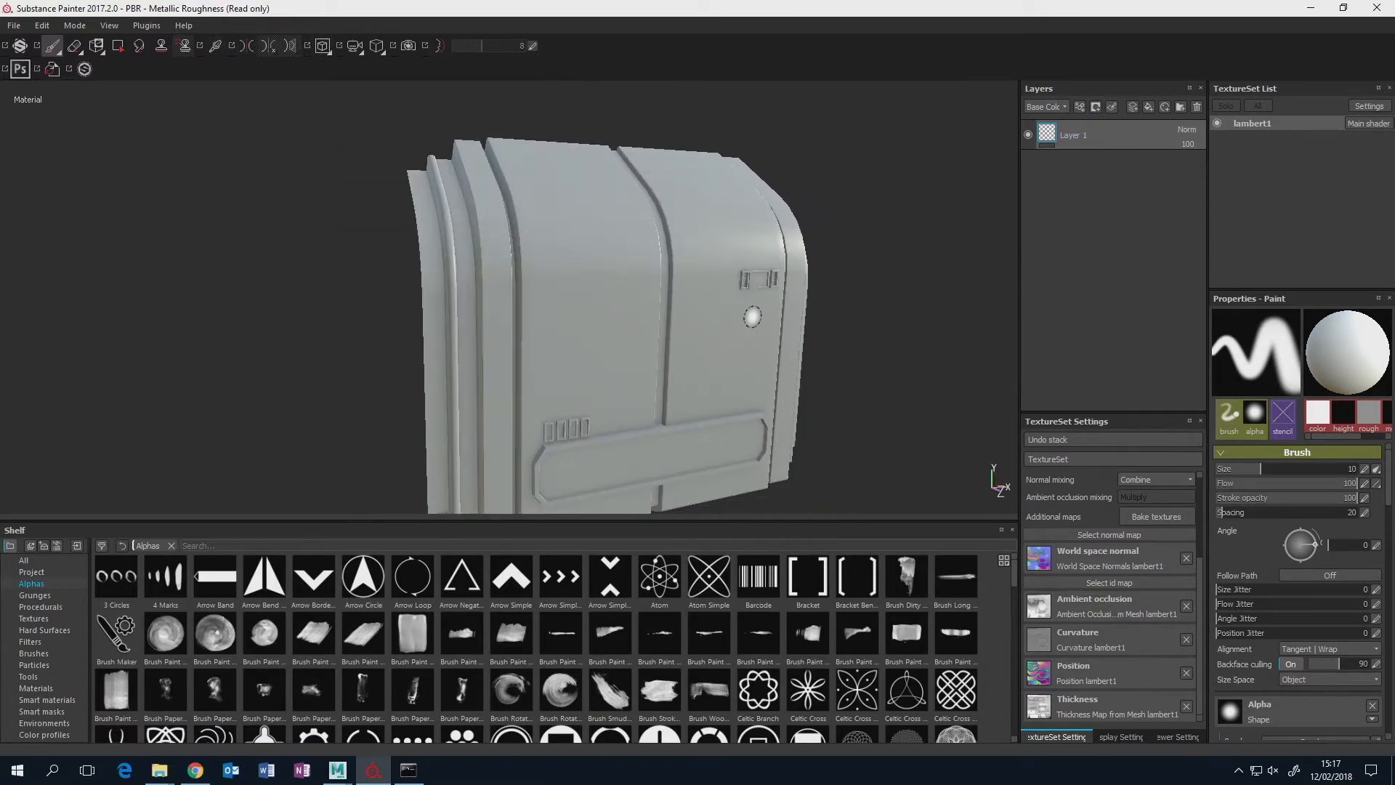
pyautogui.scroll(-3, 751, 317)
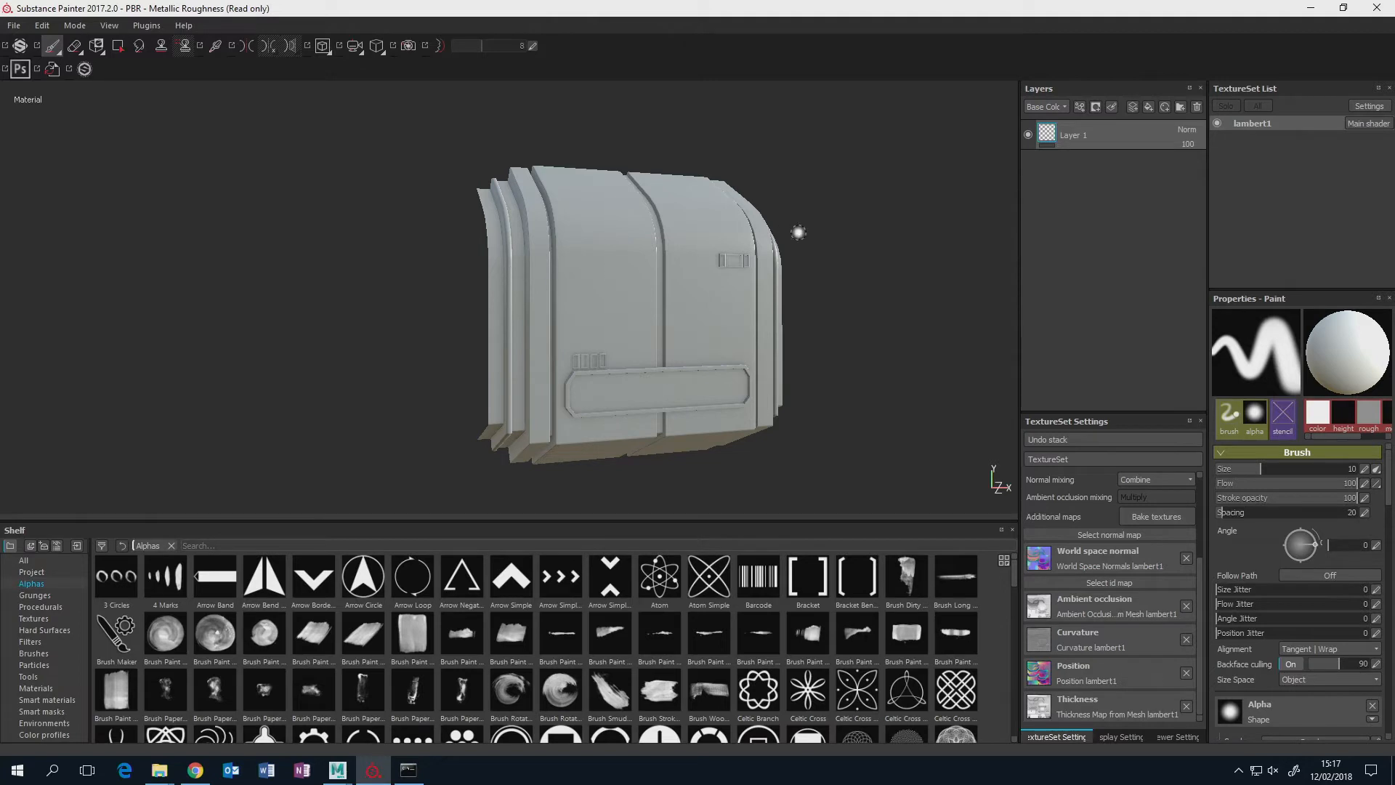
pyautogui.keyDown('alt'); pyautogui.moveTo(664, 374); pyautogui.dragTo(654, 367); pyautogui.keyUp('alt')
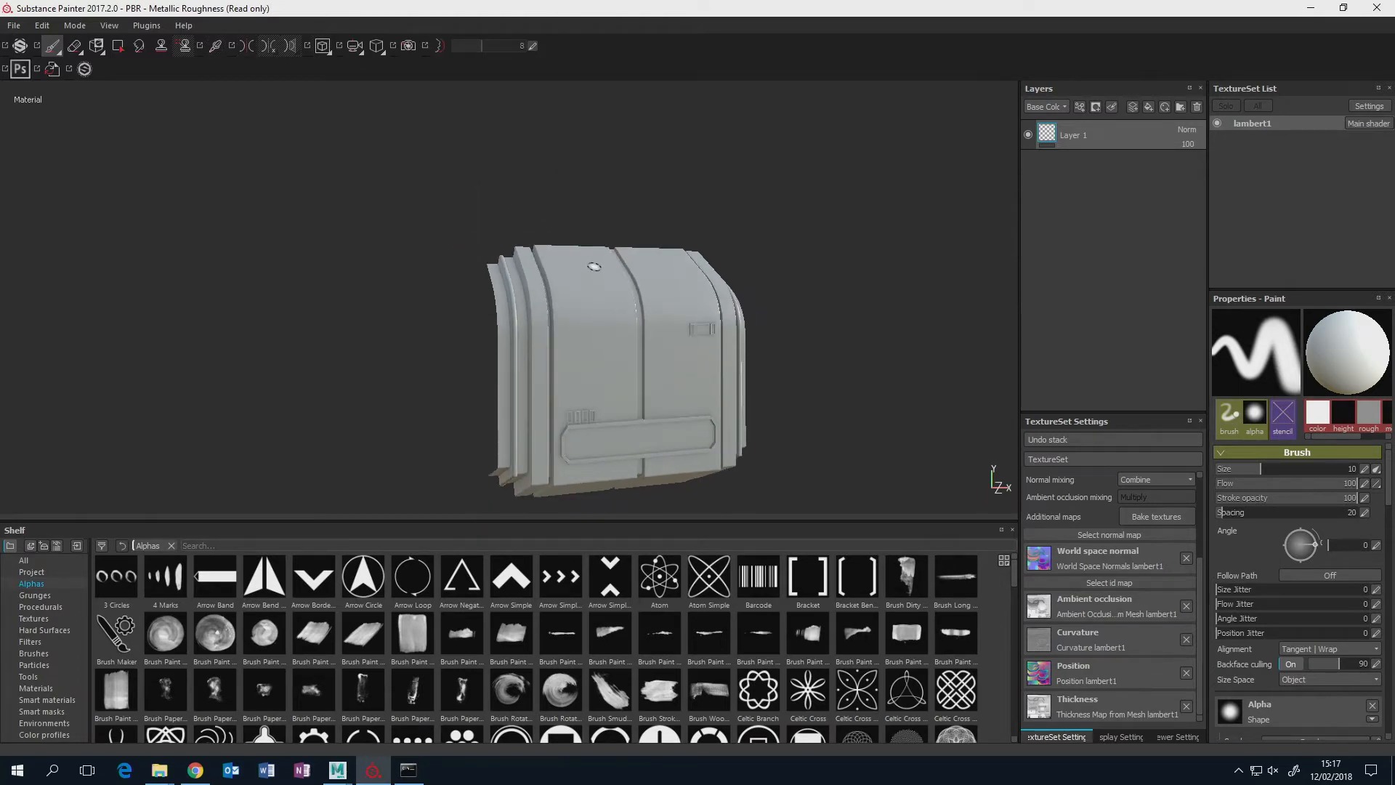
pyautogui.scroll(-2, 669, 347)
pyautogui.scroll(5, 668, 348)
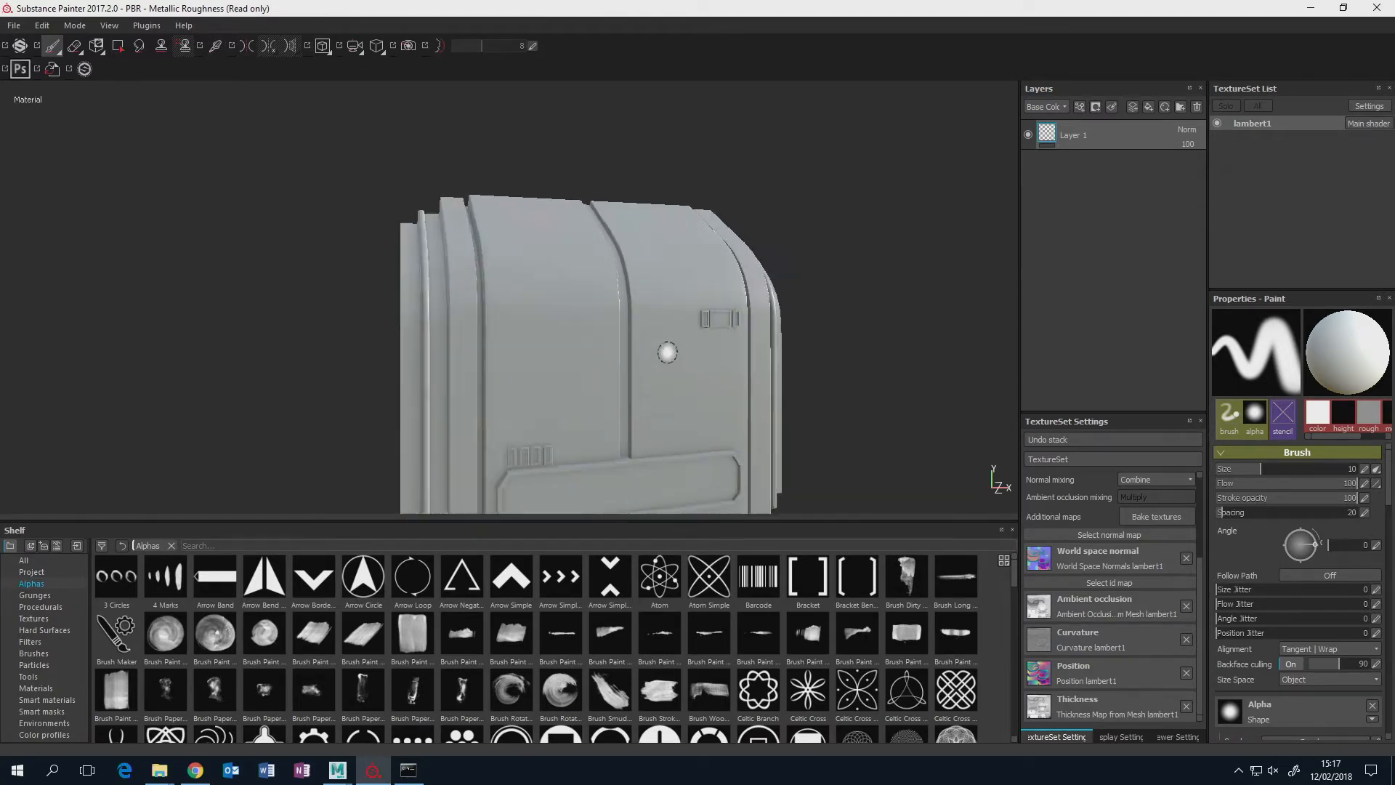
pyautogui.keyDown('alt'); pyautogui.moveTo(667, 362); pyautogui.dragTo(674, 293, button='middle'); pyautogui.keyUp('alt')
pyautogui.keyDown('alt'); pyautogui.moveTo(674, 293); pyautogui.dragTo(691, 315); pyautogui.keyUp('alt')
pyautogui.keyDown('alt'); pyautogui.moveTo(691, 304); pyautogui.dragTo(649, 327, button='middle'); pyautogui.keyUp('alt')
pyautogui.keyDown('alt'); pyautogui.moveTo(648, 327); pyautogui.dragTo(682, 325); pyautogui.keyUp('alt')
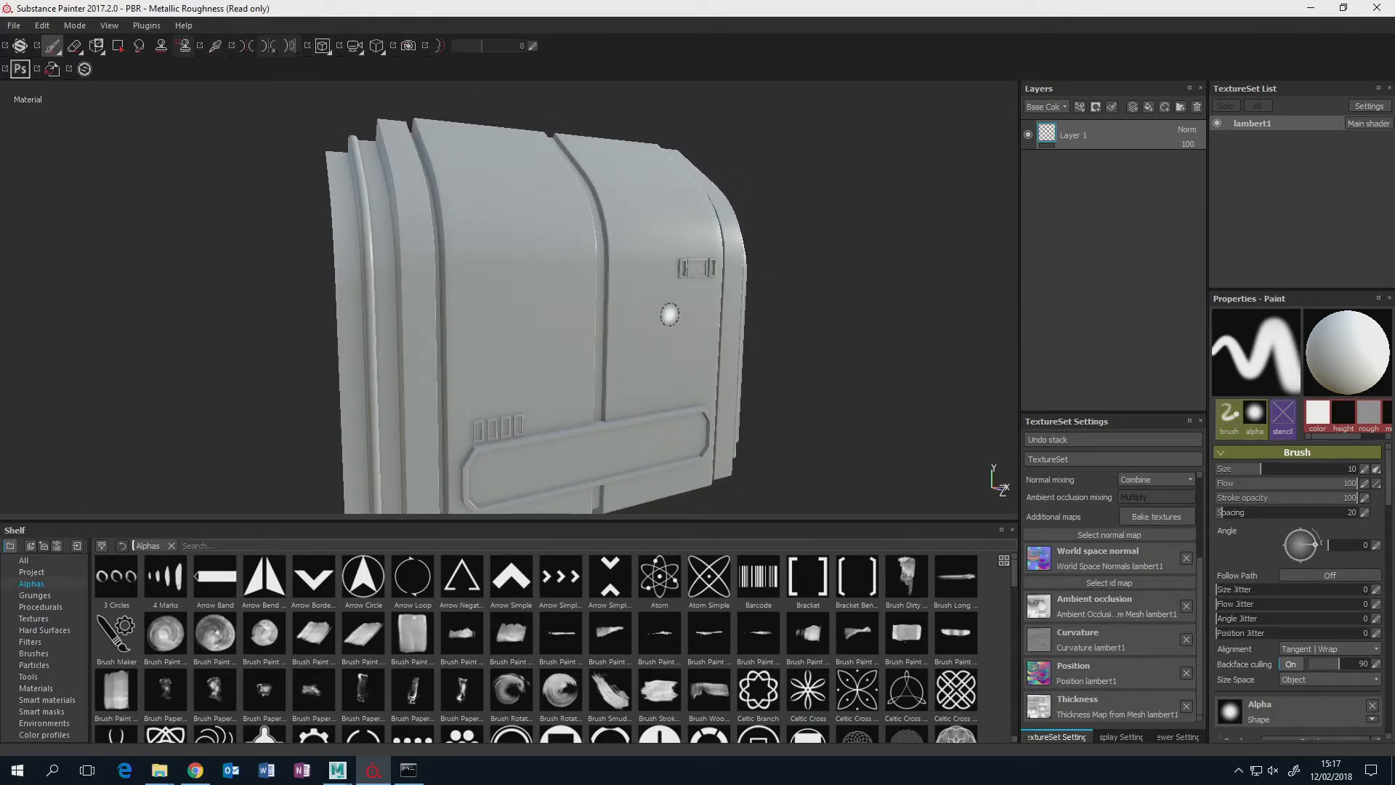
# Replace Layer 1 with a new fill layer named PaintRough.
pyautogui.click(1148, 108)
pyautogui.click(1131, 163)
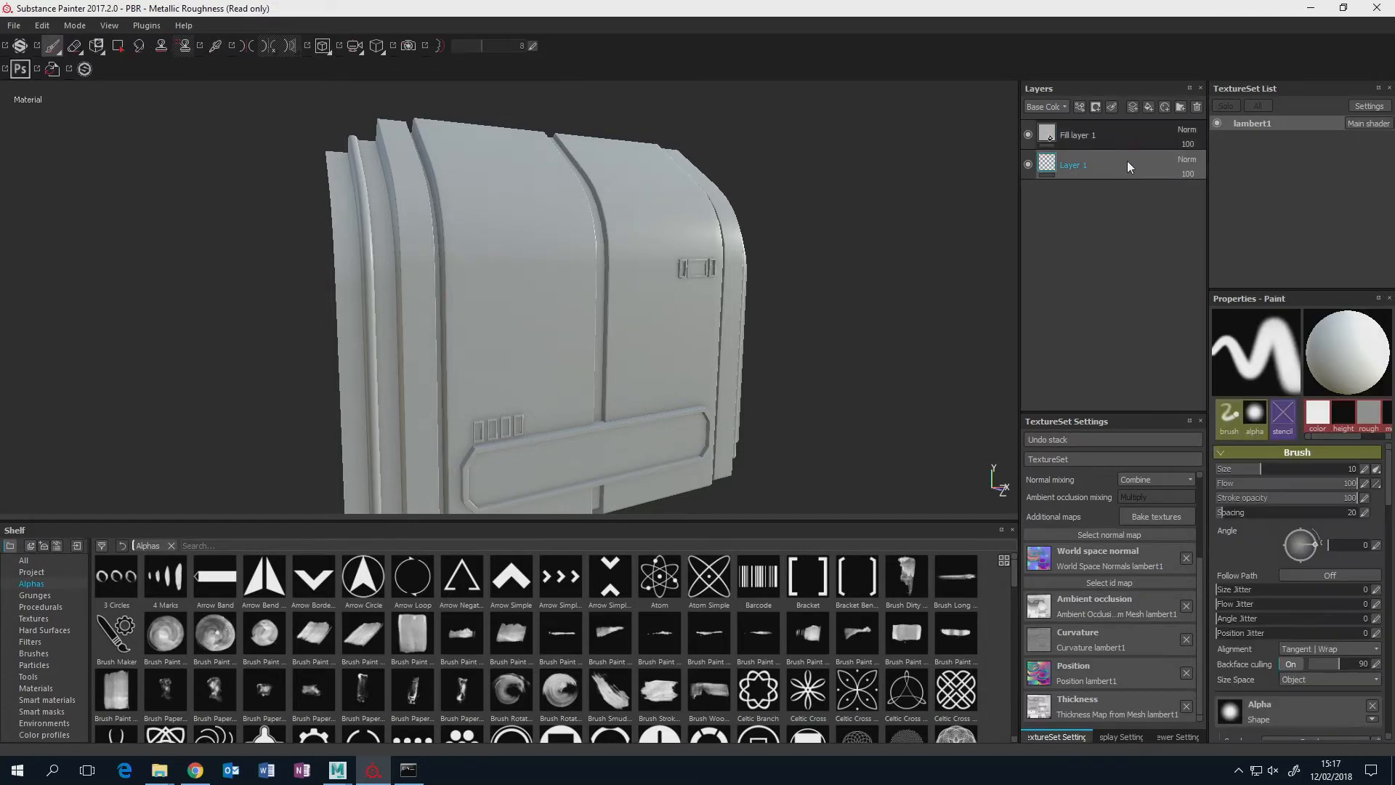
pyautogui.click(1197, 107)
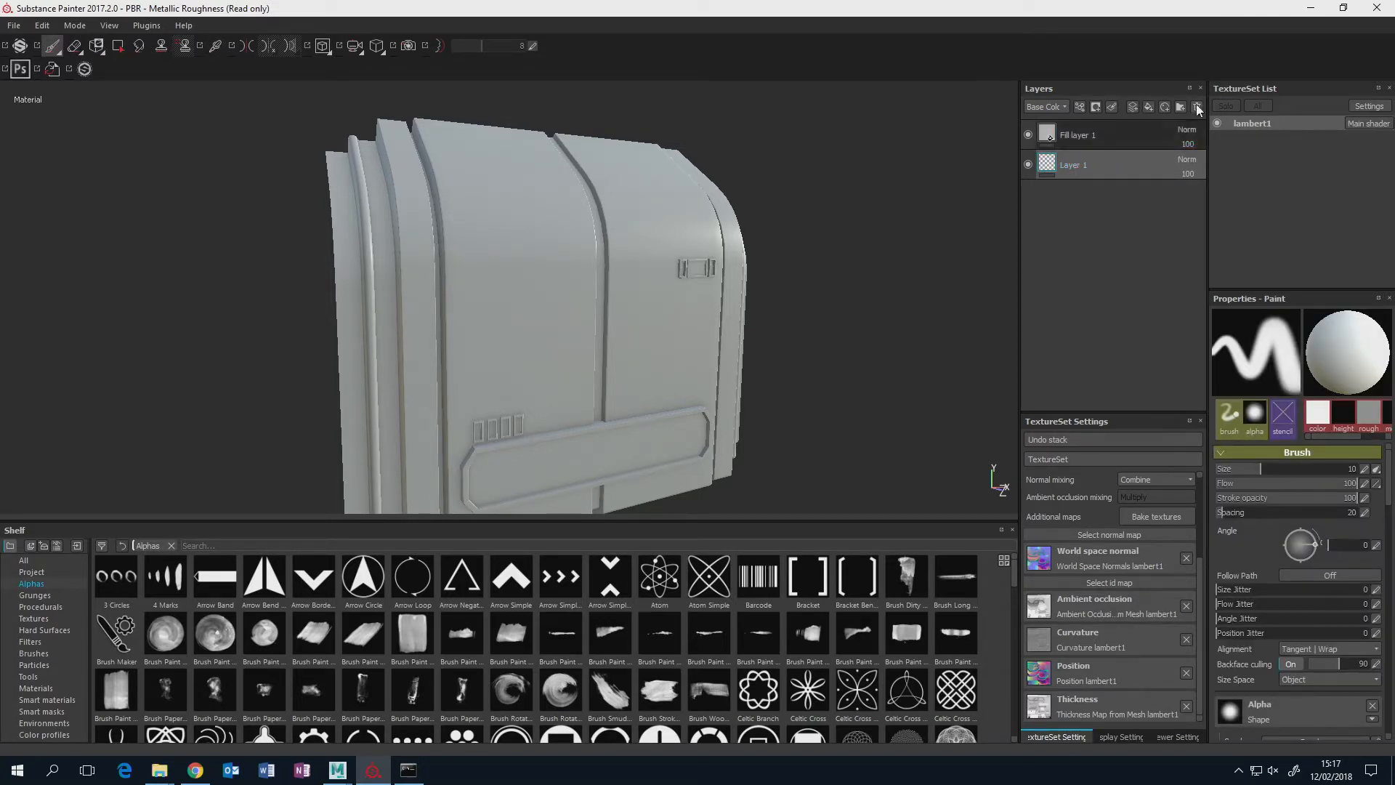
pyautogui.doubleClick(1107, 135)
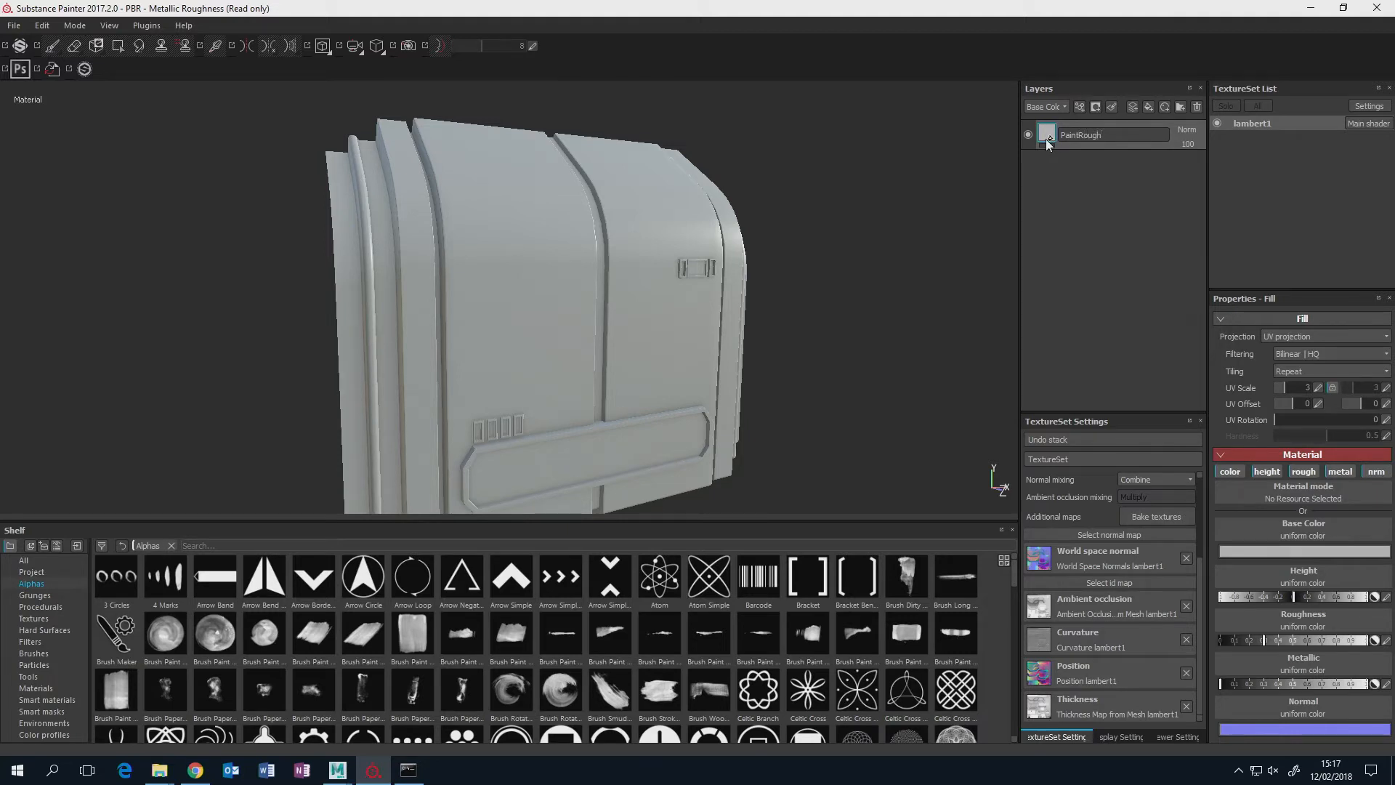
pyautogui.press('Return')
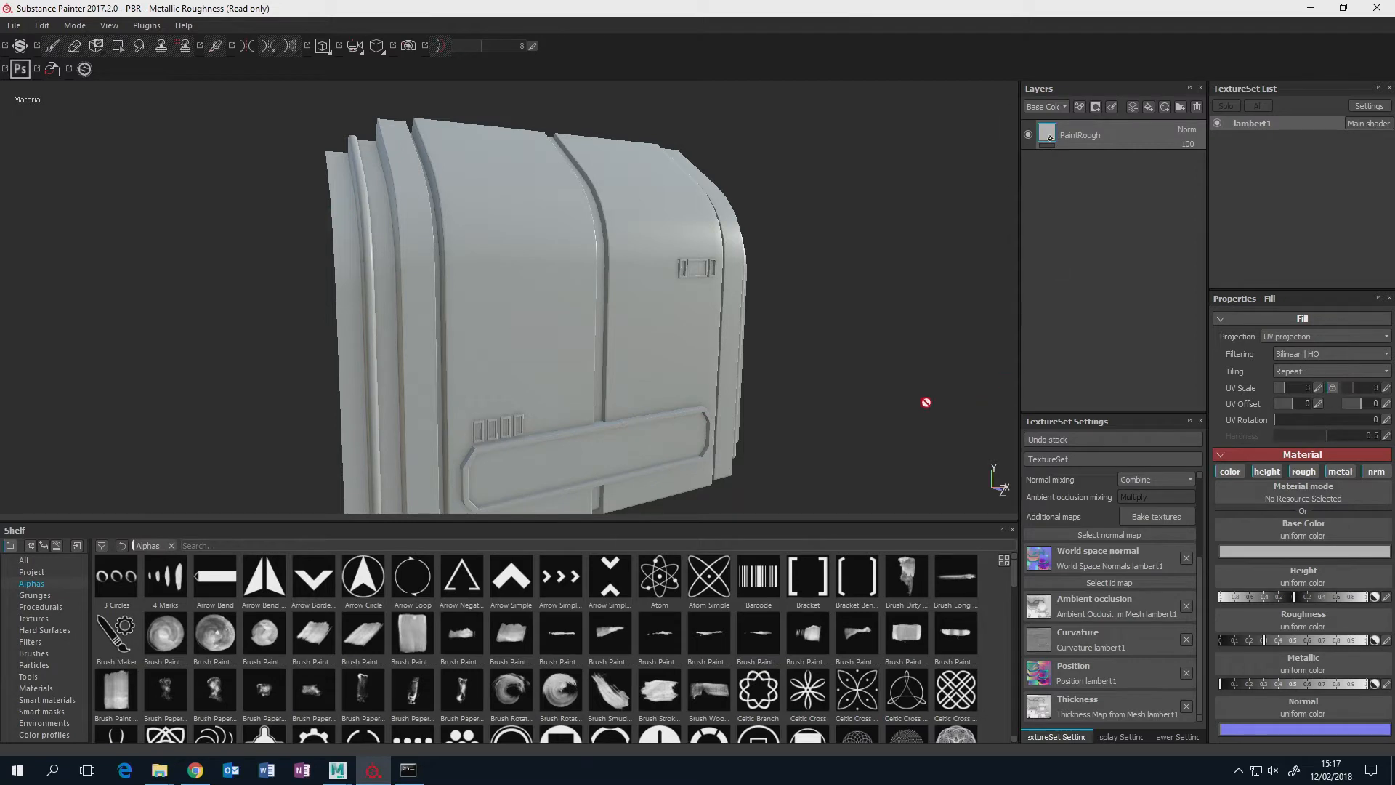
# Disable the height, normal and metallic channels of the PaintRough layer, keeping only color and roughness.
pyautogui.keyDown('alt'); pyautogui.moveTo(744, 374); pyautogui.dragTo(617, 320); pyautogui.keyUp('alt')
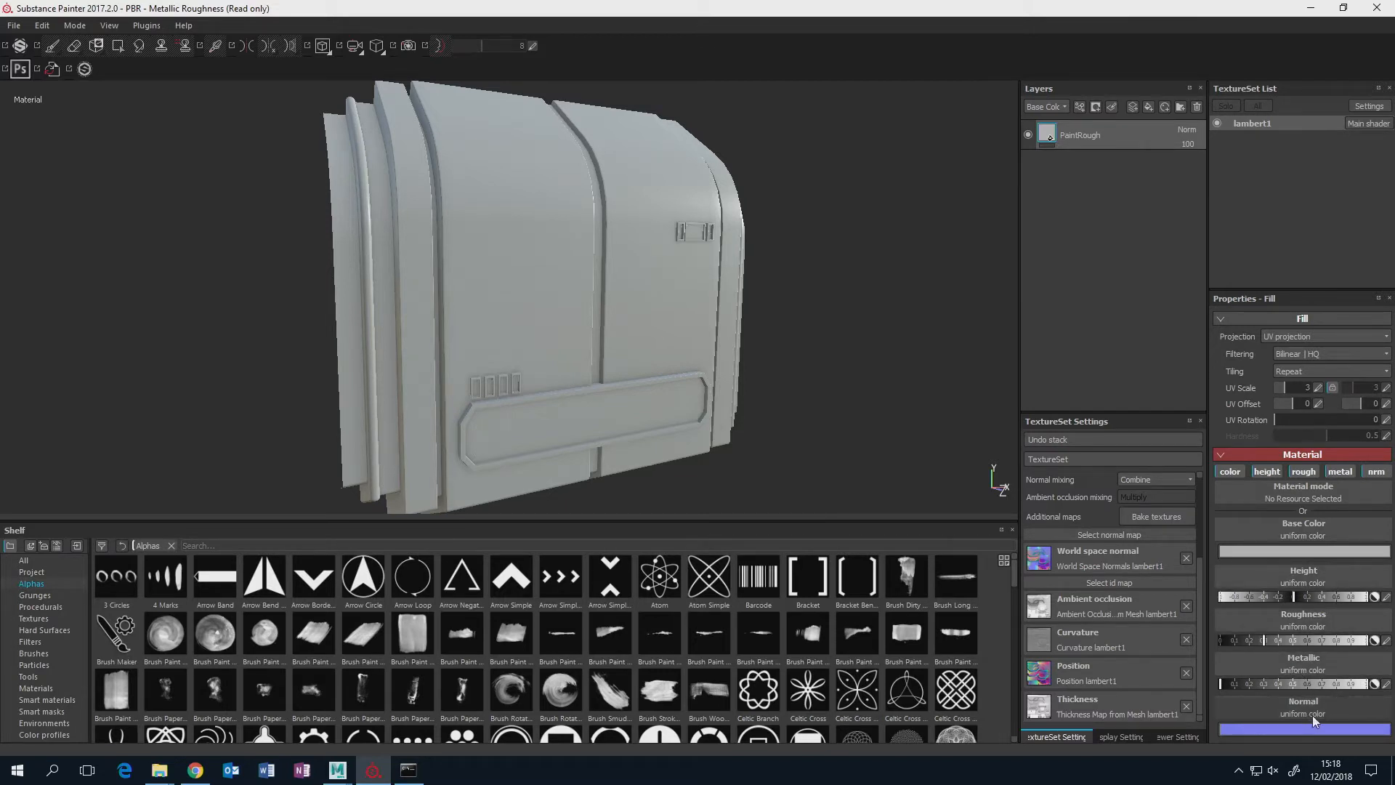
pyautogui.click(1274, 472)
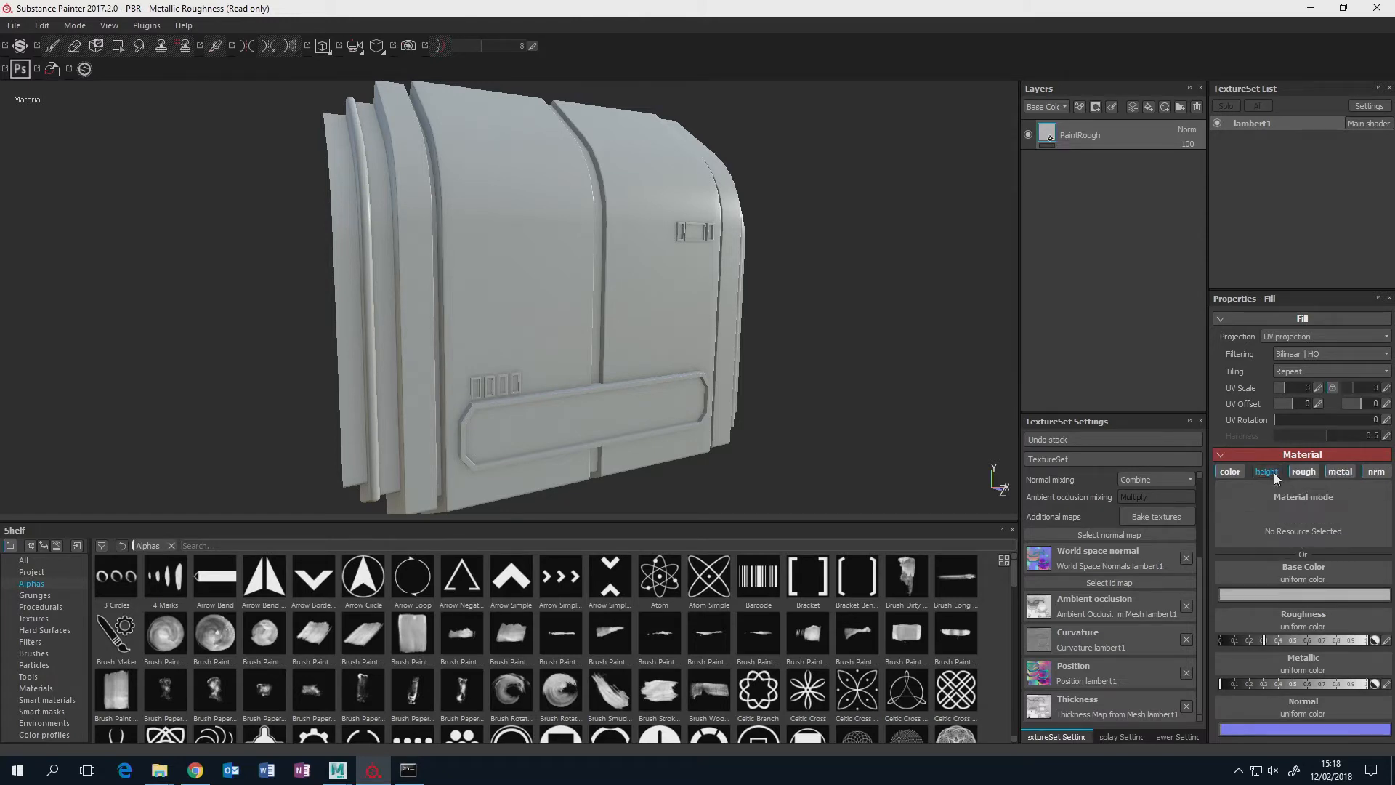
pyautogui.click(1377, 472)
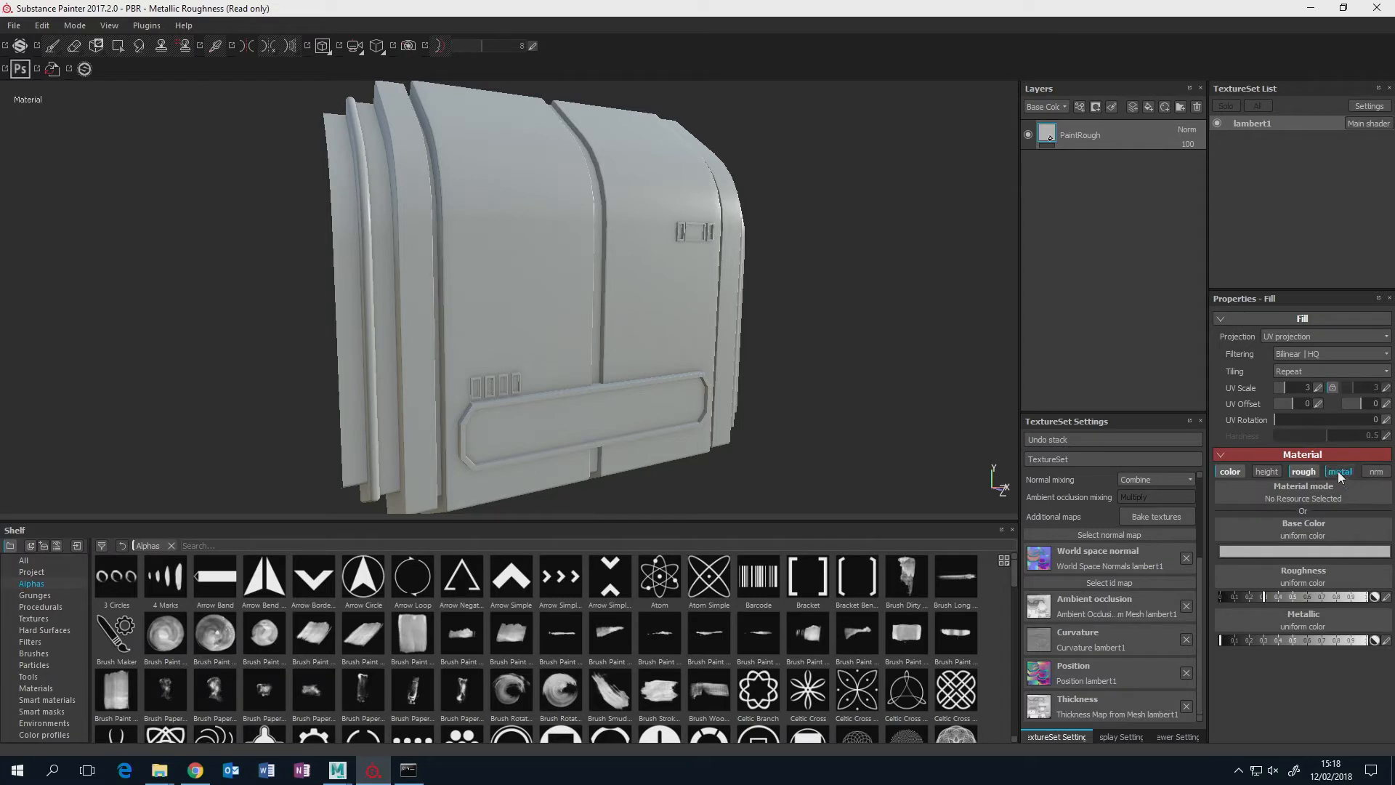
pyautogui.click(1338, 472)
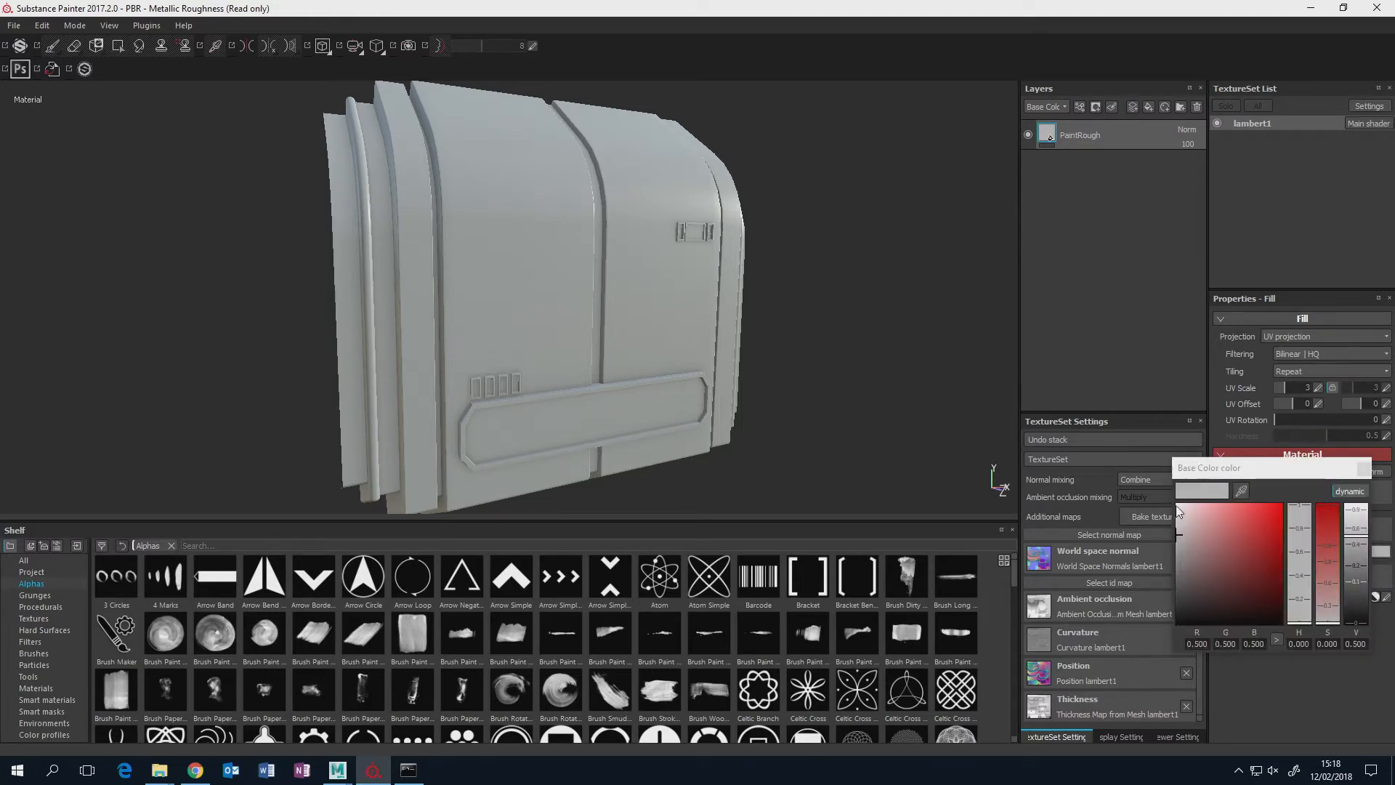
pyautogui.click(1362, 468)
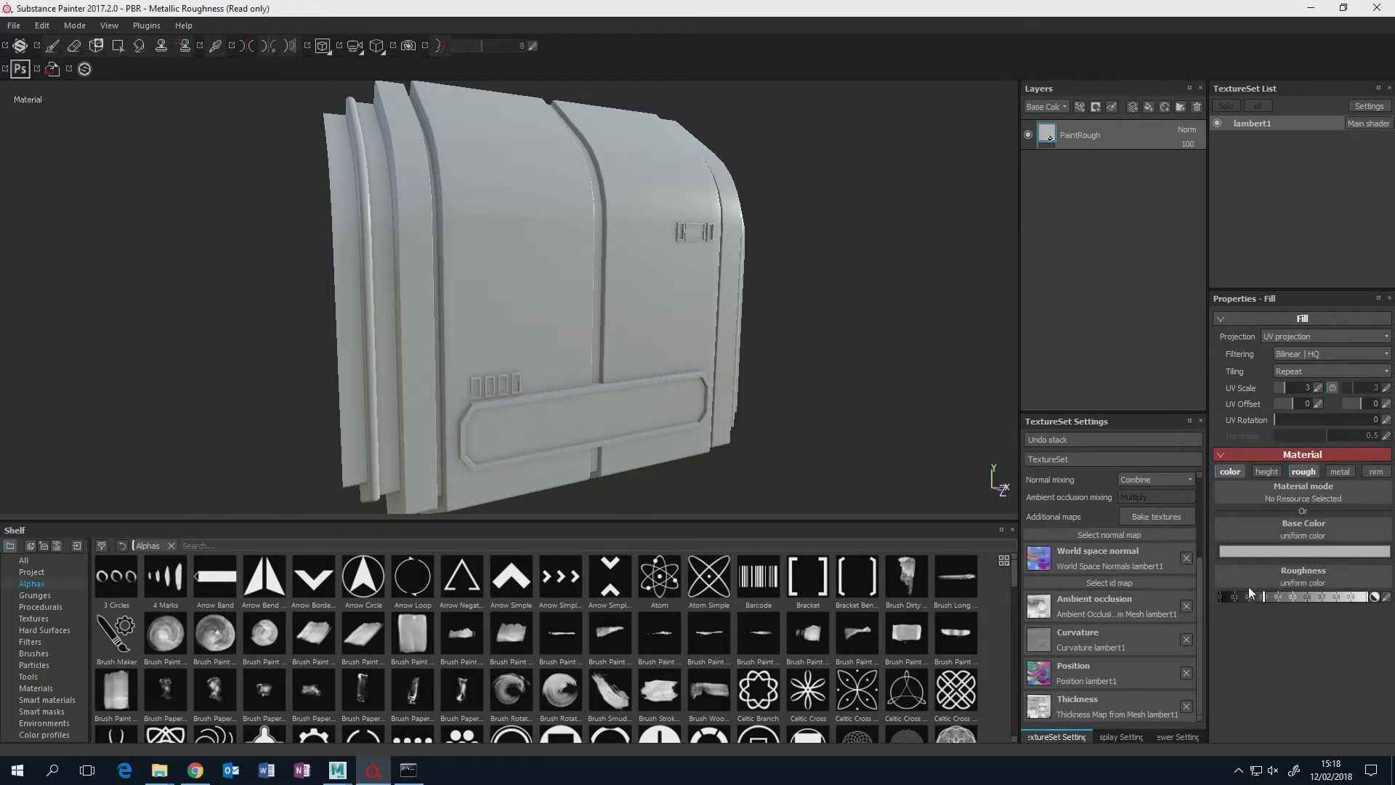
# Raise the PaintRough layer's roughness to about 0.65 and check the matte surface on the panel.
pyautogui.keyDown('alt'); pyautogui.moveTo(803, 313); pyautogui.dragTo(847, 336); pyautogui.keyUp('alt')
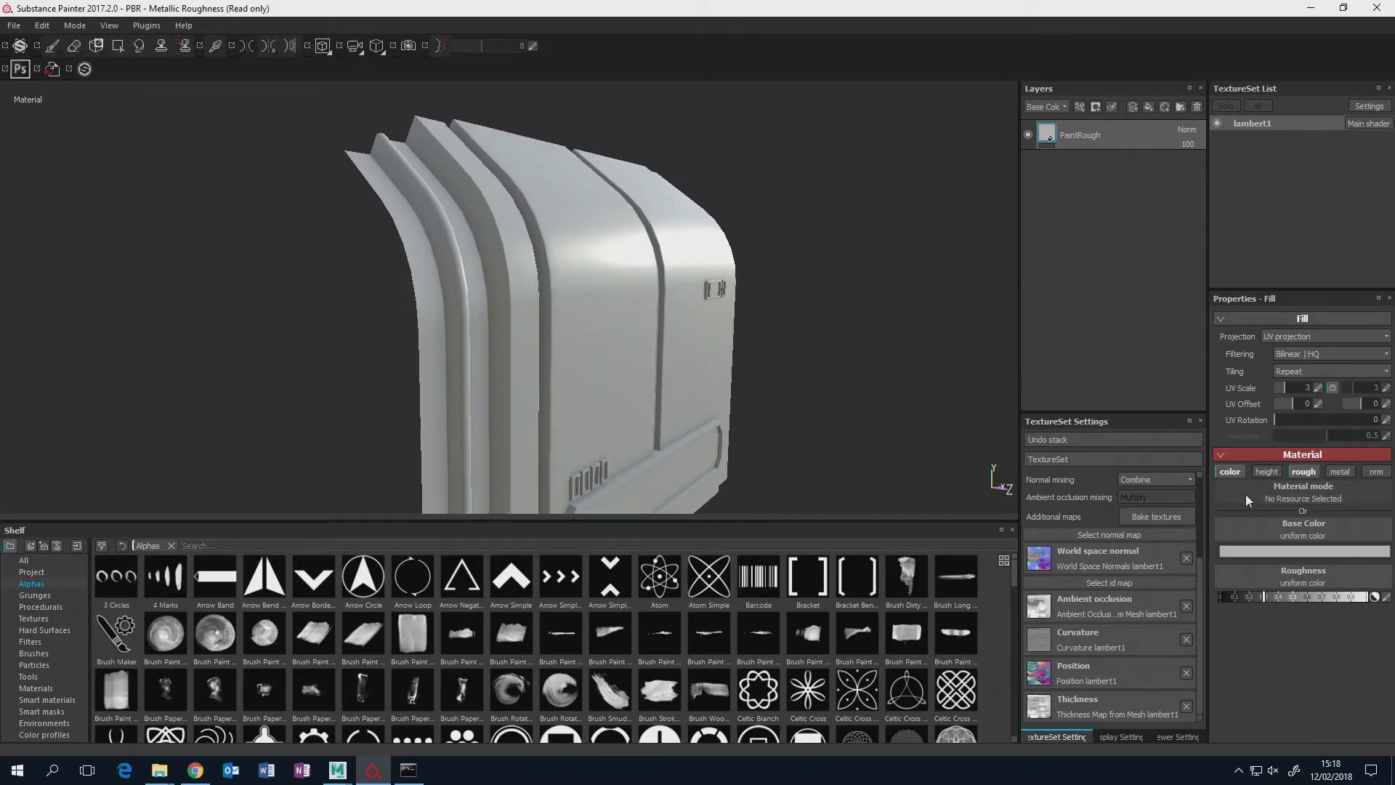
pyautogui.moveTo(1267, 596); pyautogui.dragTo(1319, 597)
pyautogui.keyDown('alt'); pyautogui.moveTo(821, 414); pyautogui.dragTo(1087, 476); pyautogui.keyUp('alt')
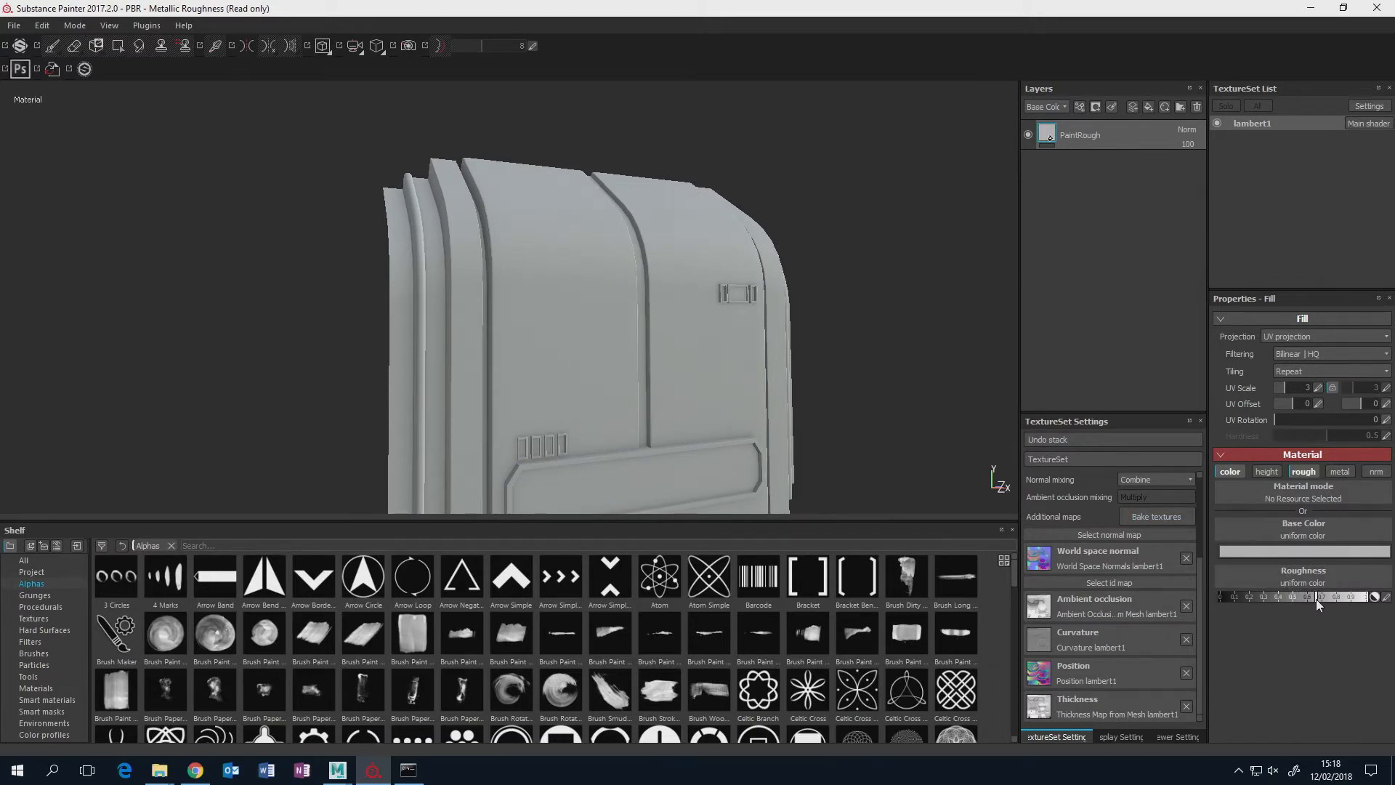
pyautogui.keyDown('alt'); pyautogui.moveTo(804, 286); pyautogui.dragTo(775, 254); pyautogui.keyUp('alt')
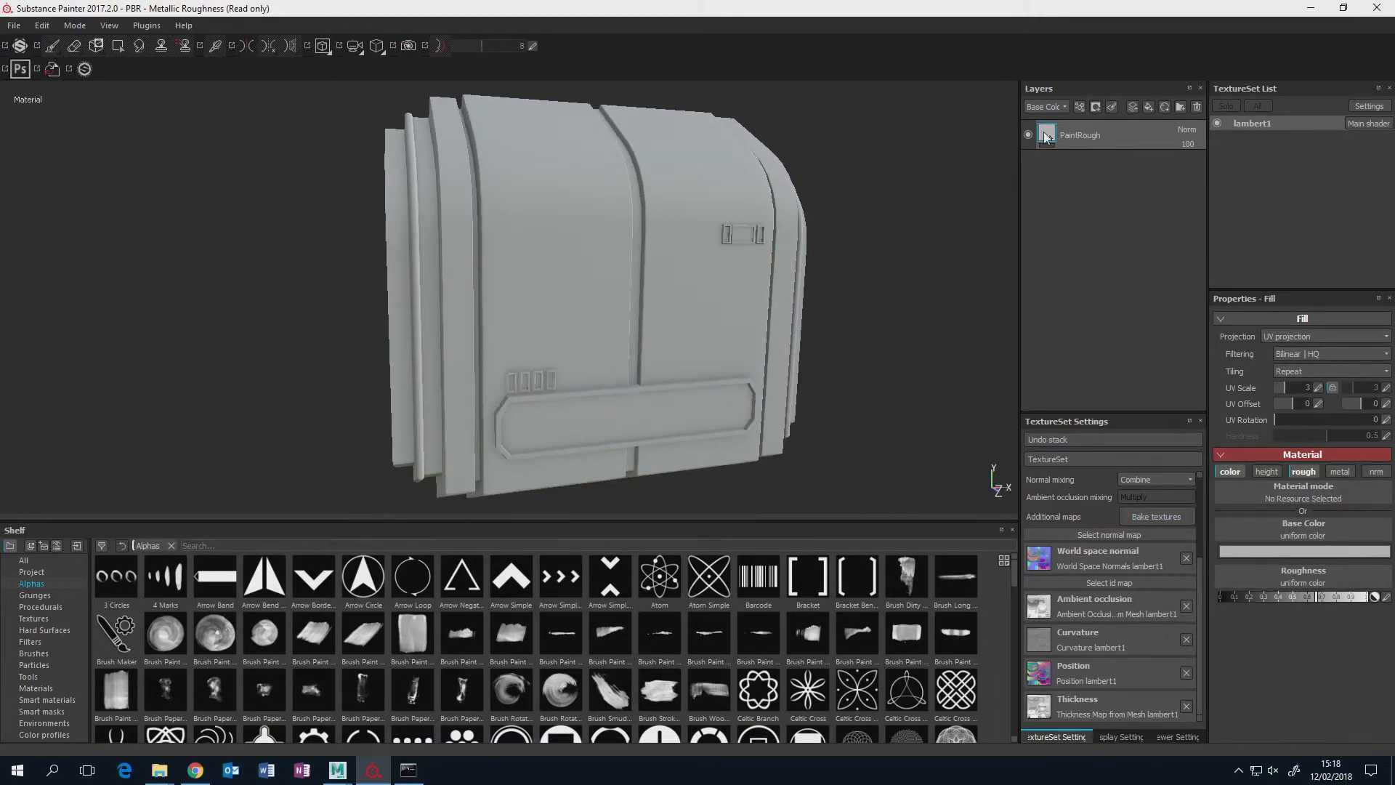
pyautogui.moveTo(662, 274)
pyautogui.keyDown('alt'); pyautogui.mouseDown()
pyautogui.moveTo(657, 293)
pyautogui.moveTo(708, 265)
pyautogui.moveTo(724, 273)
pyautogui.mouseUp(); pyautogui.keyUp('alt')
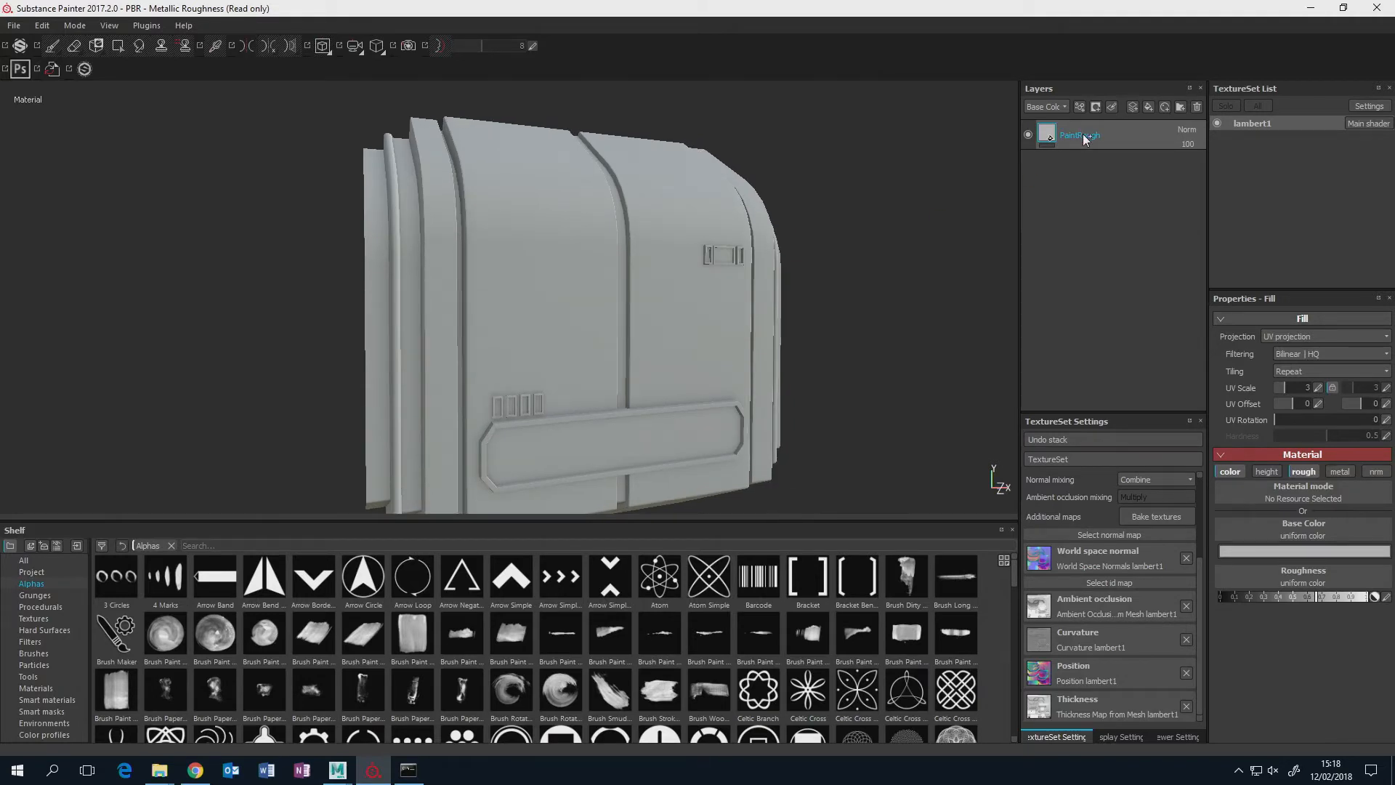
# Duplicate the PaintRough layer and rename the copy PaintGlossy.
pyautogui.hotkey('ctrl', 'd')
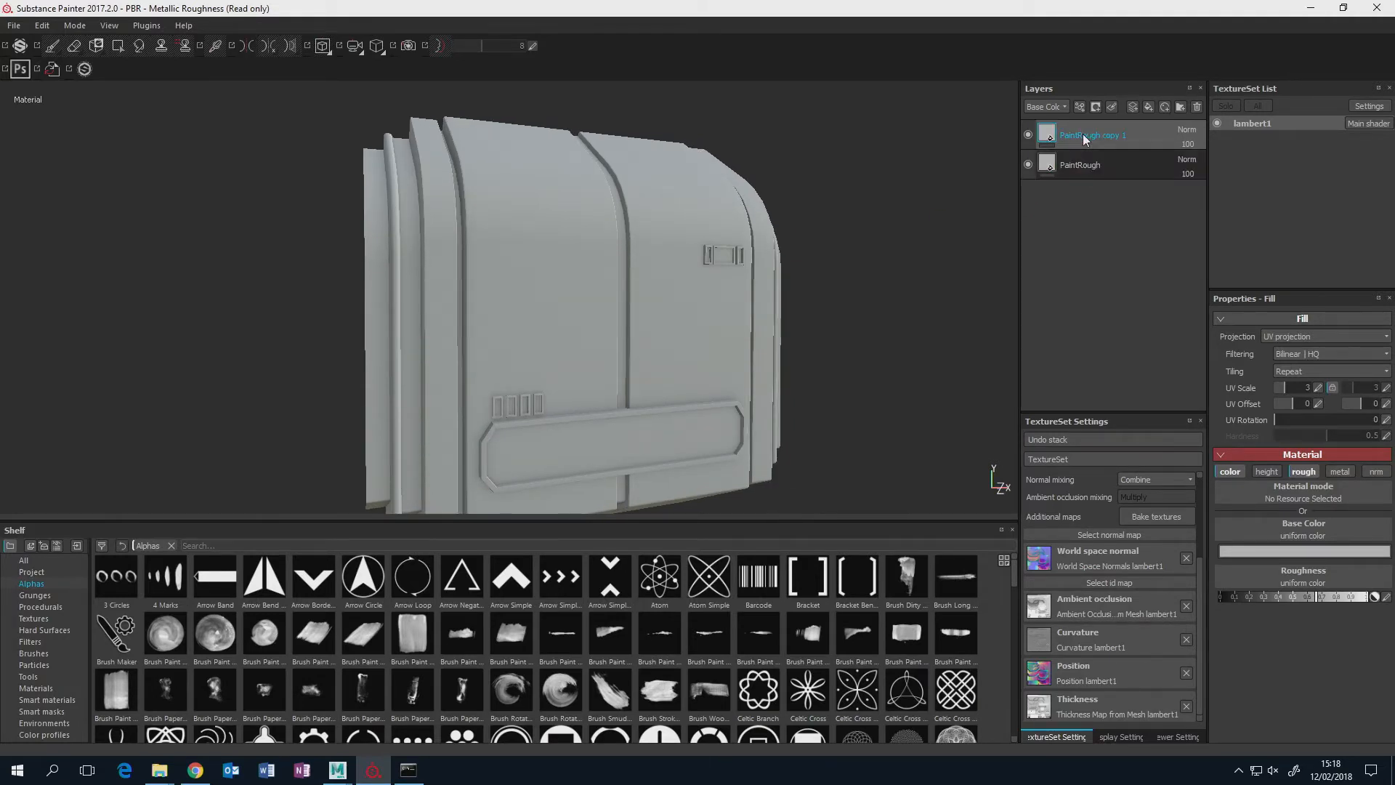
pyautogui.doubleClick(1082, 135)
pyautogui.write('PaintGlossy')
pyautogui.press('Return')
# Lower the PaintGlossy layer's roughness to about 0.33 for a shinier paint surface.
pyautogui.keyDown('alt'); pyautogui.moveTo(669, 330); pyautogui.dragTo(1005, 218); pyautogui.keyUp('alt')
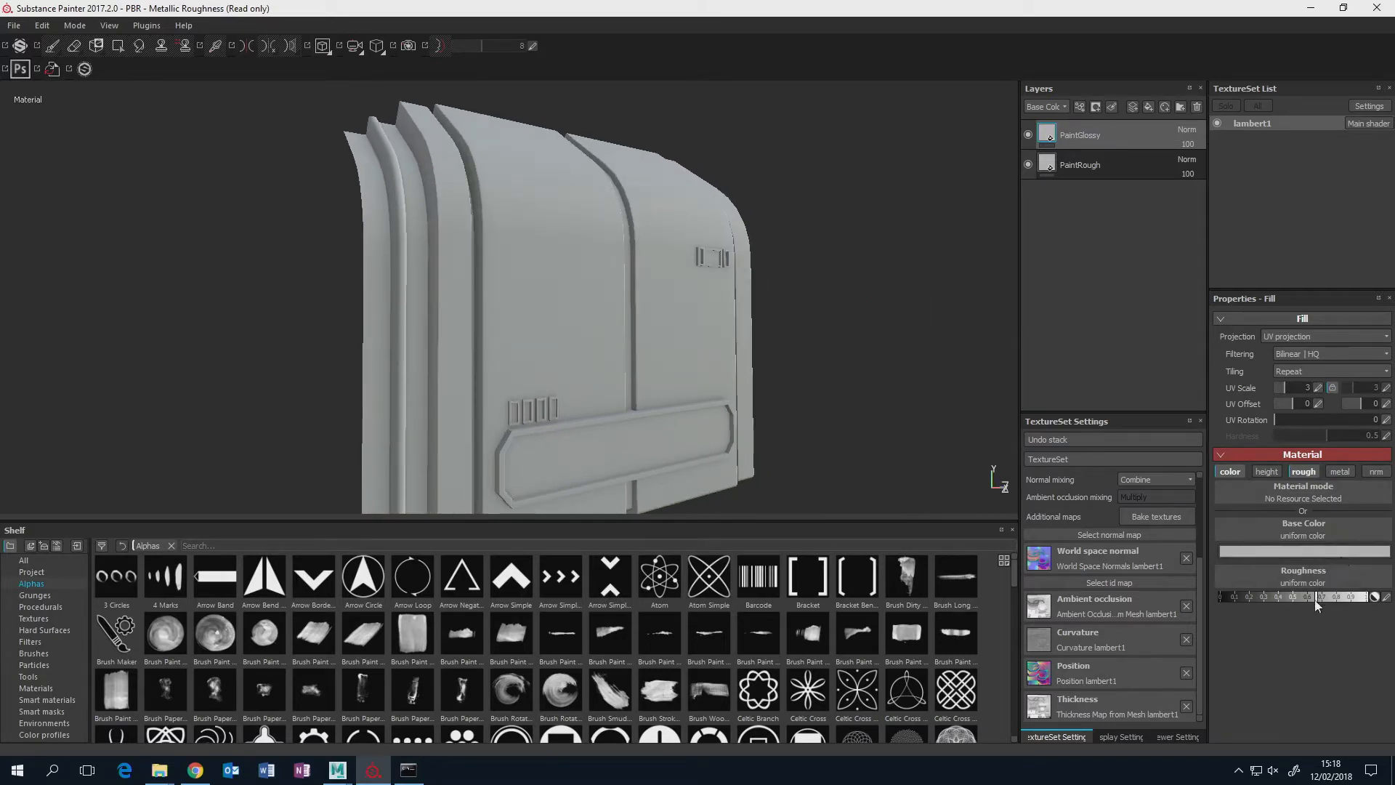
pyautogui.keyDown('alt'); pyautogui.moveTo(872, 424); pyautogui.dragTo(770, 335); pyautogui.keyUp('alt')
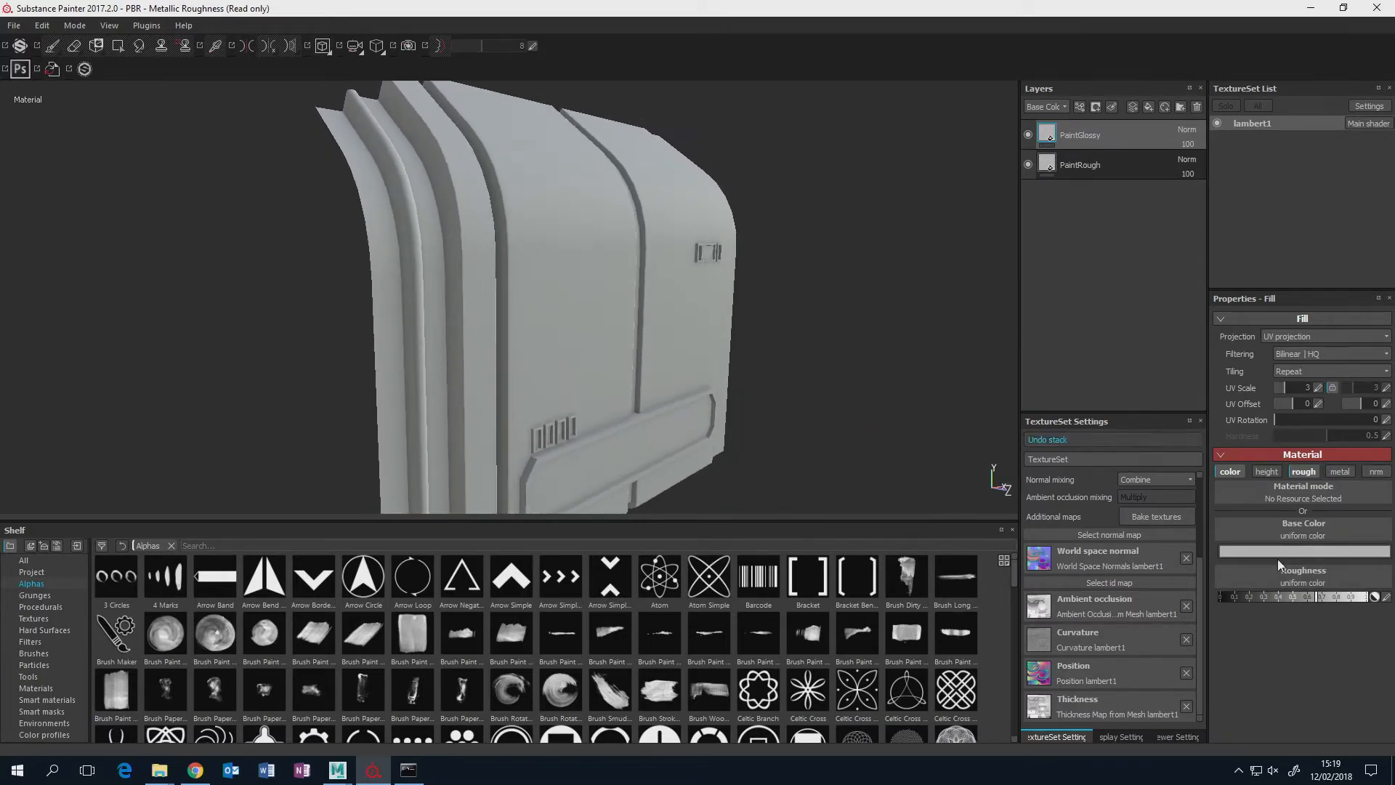
pyautogui.moveTo(1290, 595); pyautogui.dragTo(1270, 601)
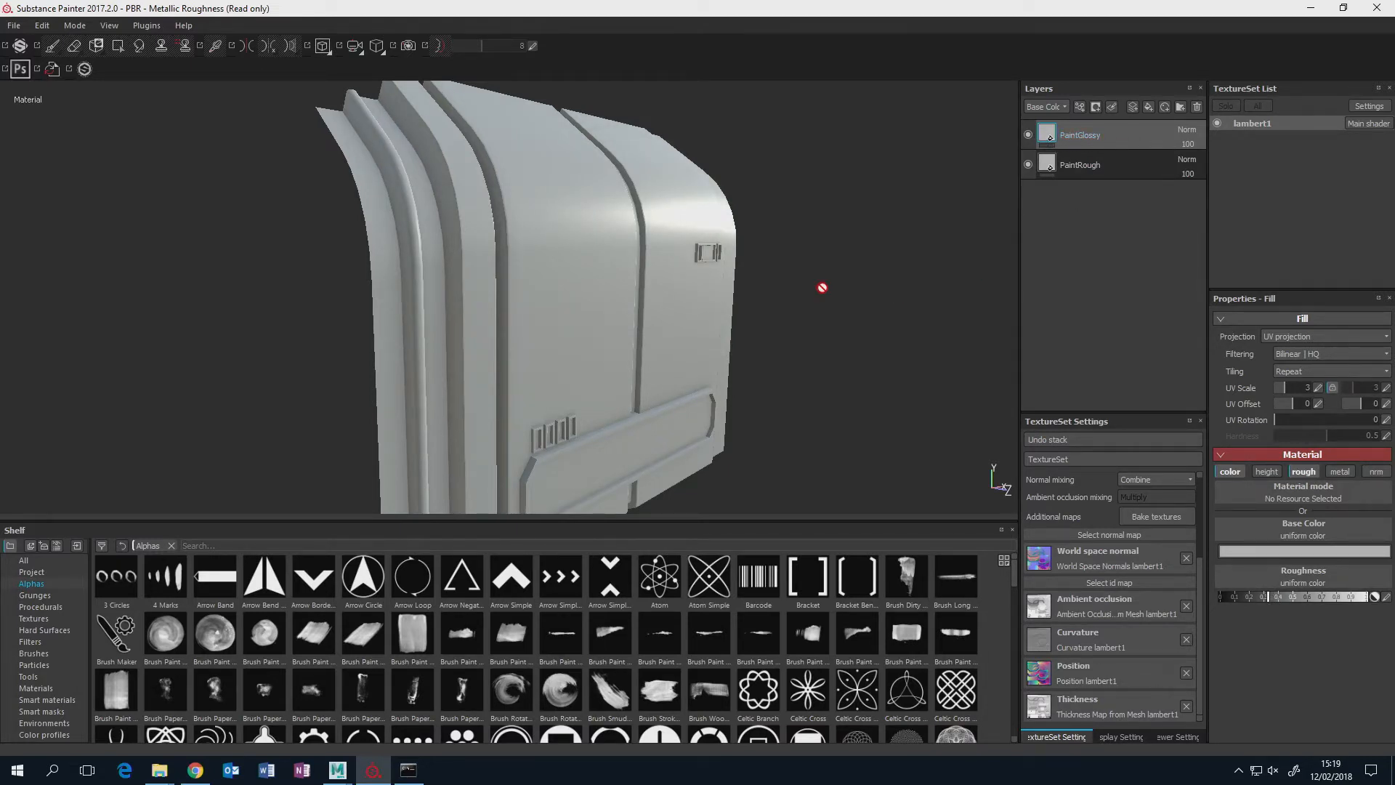
# Compare the panel with the PaintGlossy layer hidden and shown to judge its shine against the rough paint.
pyautogui.moveTo(821, 290)
pyautogui.keyDown('alt'); pyautogui.mouseDown()
pyautogui.moveTo(784, 242)
pyautogui.moveTo(806, 218)
pyautogui.moveTo(719, 218)
pyautogui.mouseUp(); pyautogui.keyUp('alt')
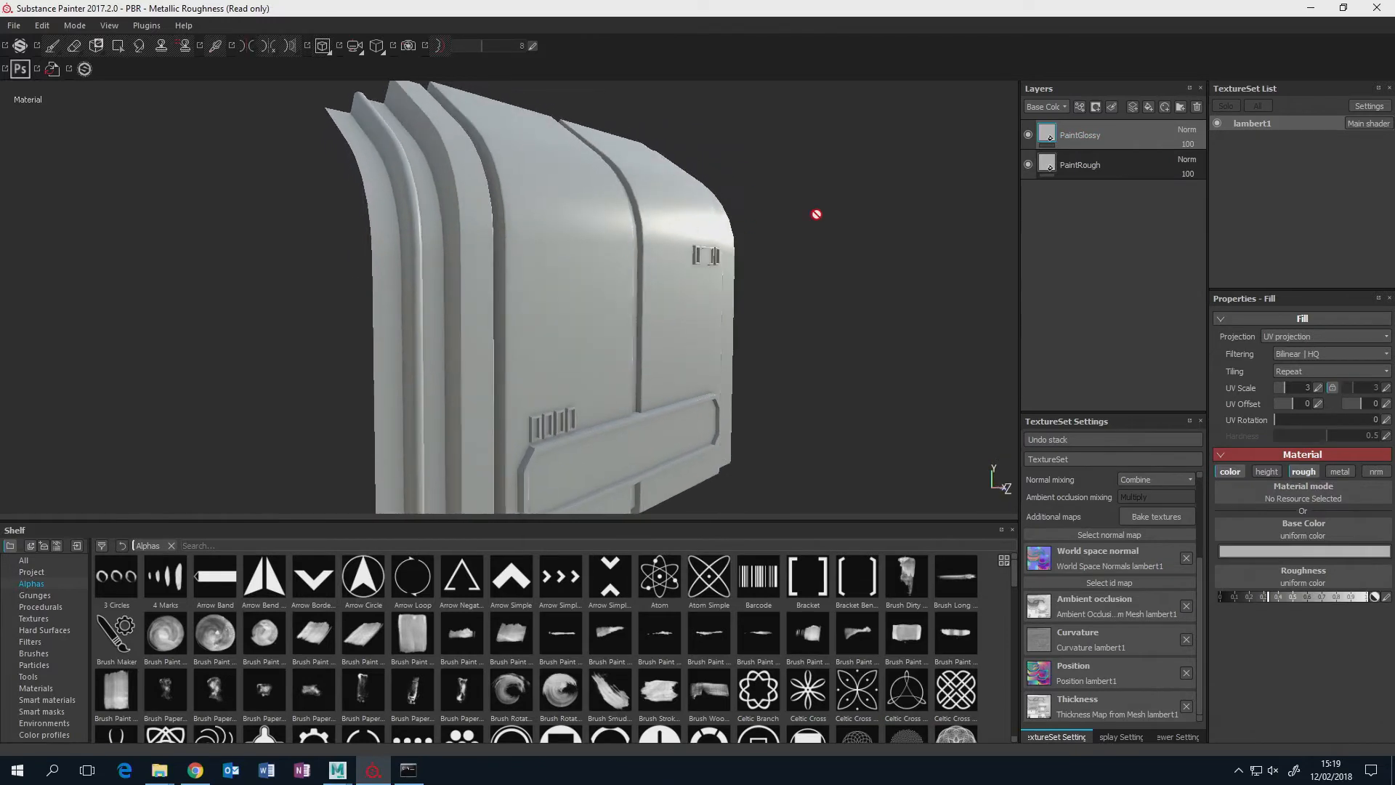
pyautogui.click(1028, 135)
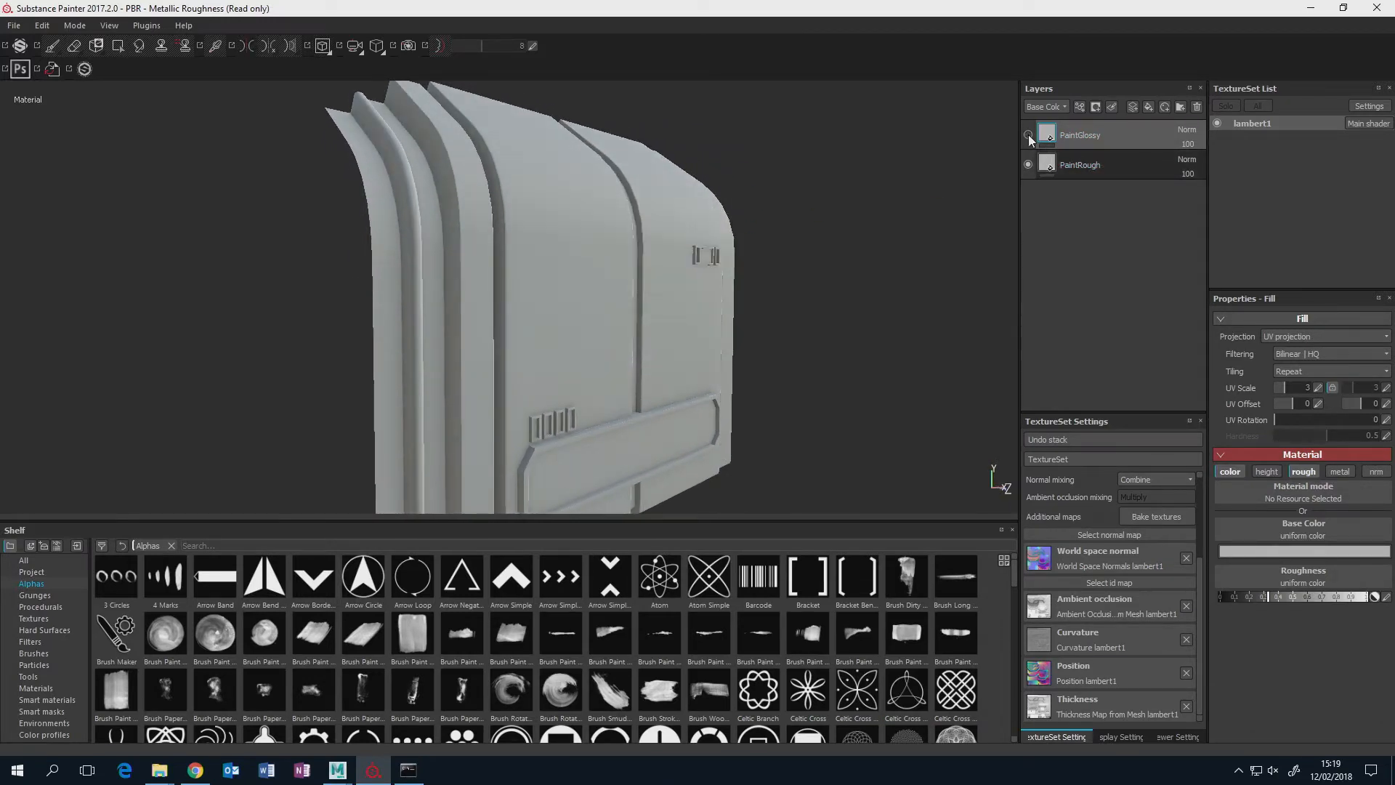
pyautogui.click(1028, 135)
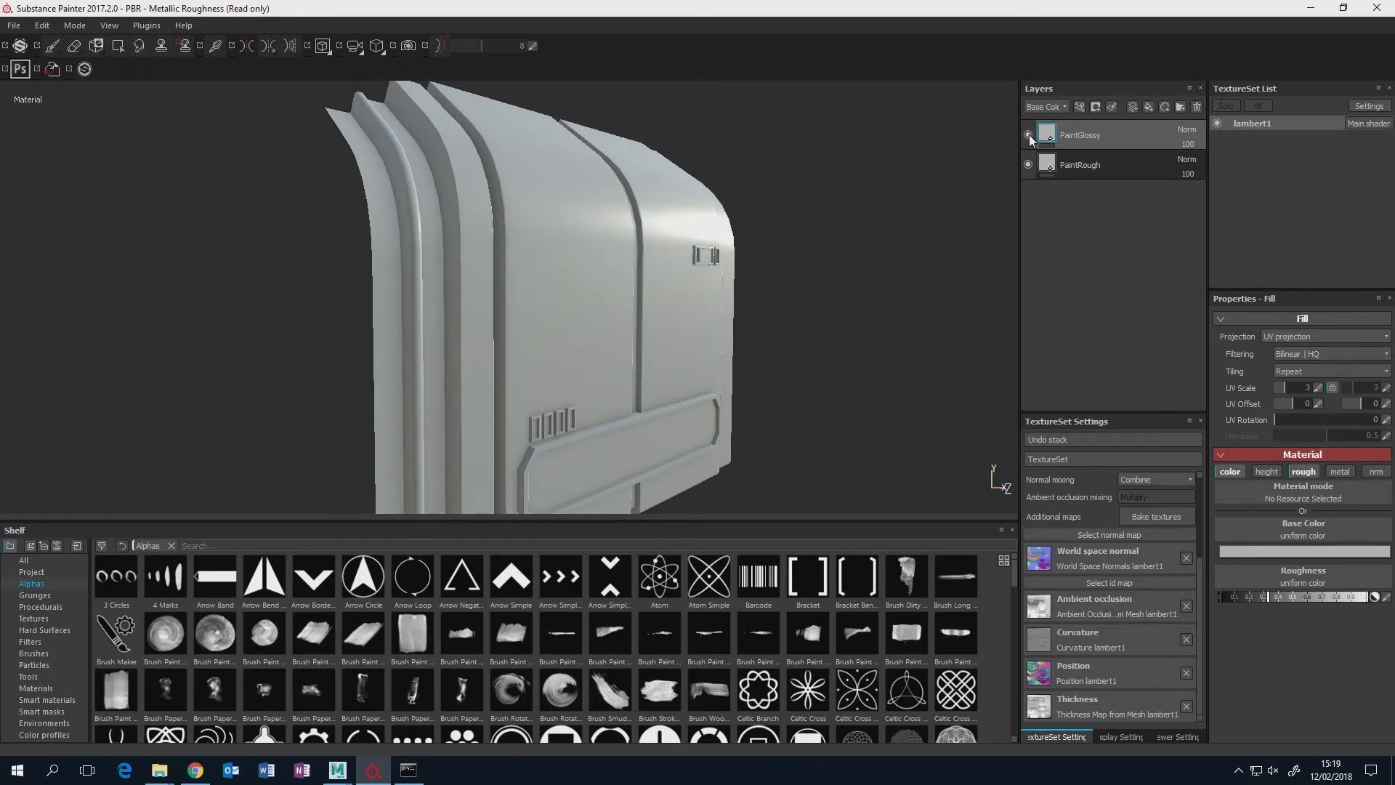
pyautogui.keyDown('alt'); pyautogui.moveTo(860, 204); pyautogui.dragTo(559, 240); pyautogui.keyUp('alt')
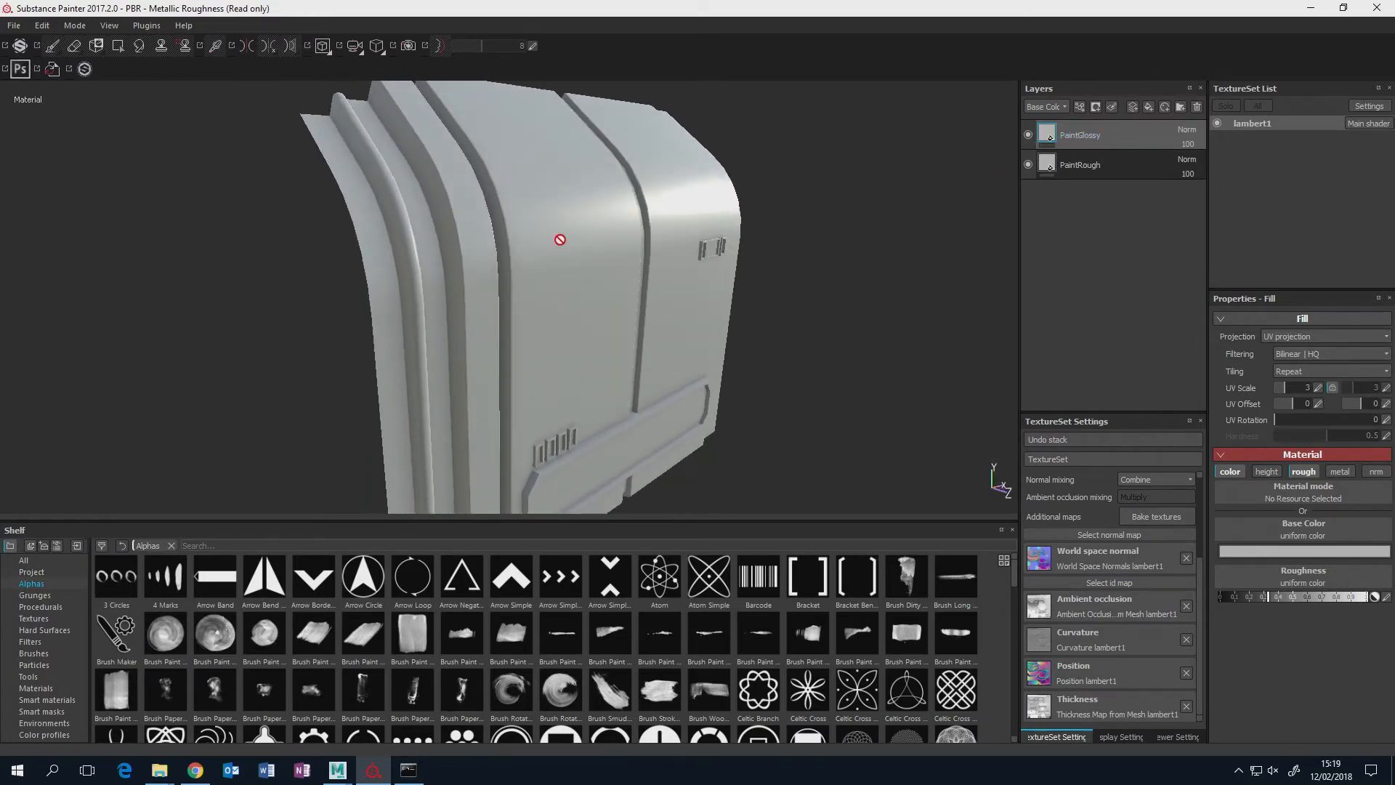
# Lighten the PaintGlossy layer's base color slightly to a pale grey of about RGB 0.578, 0.551, 0.551.
pyautogui.click(1315, 552)
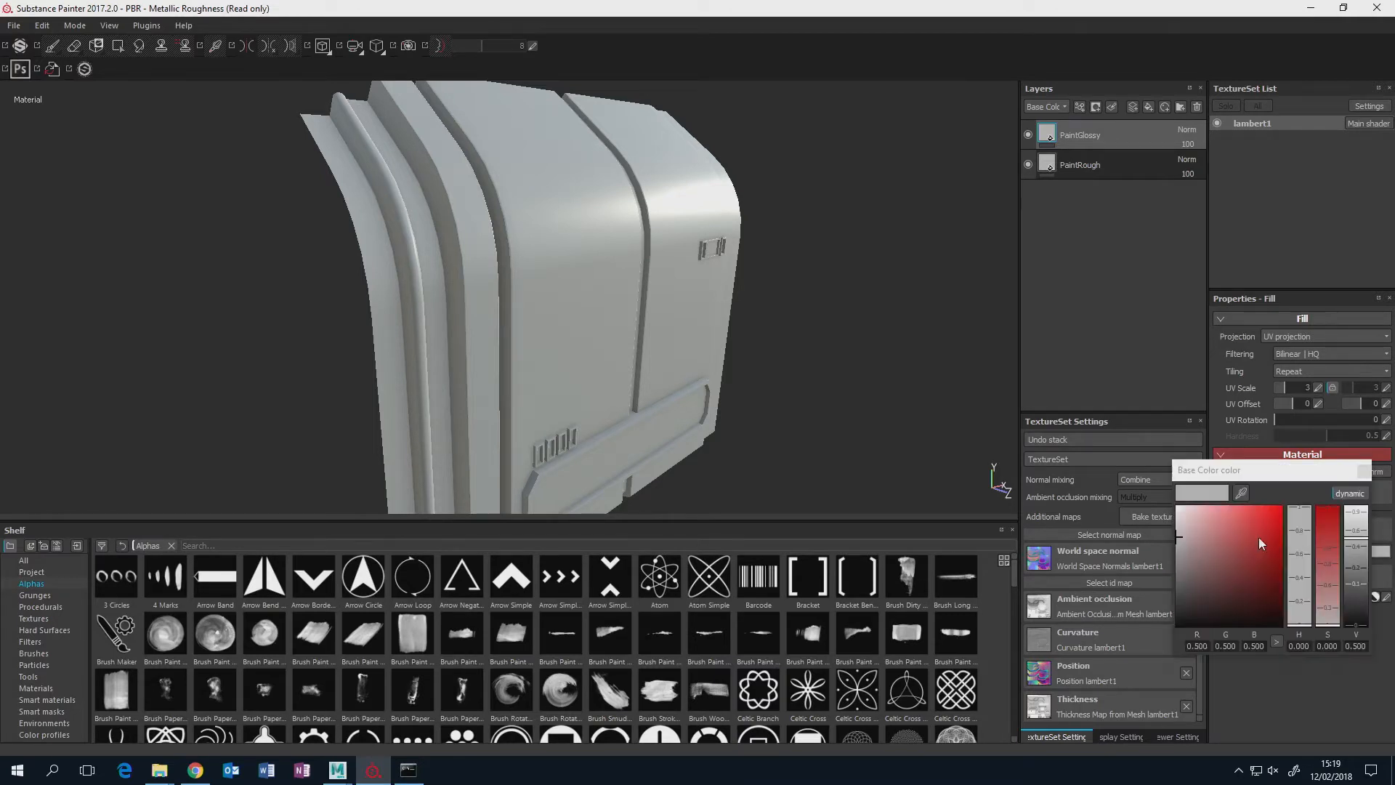
pyautogui.click(1178, 531)
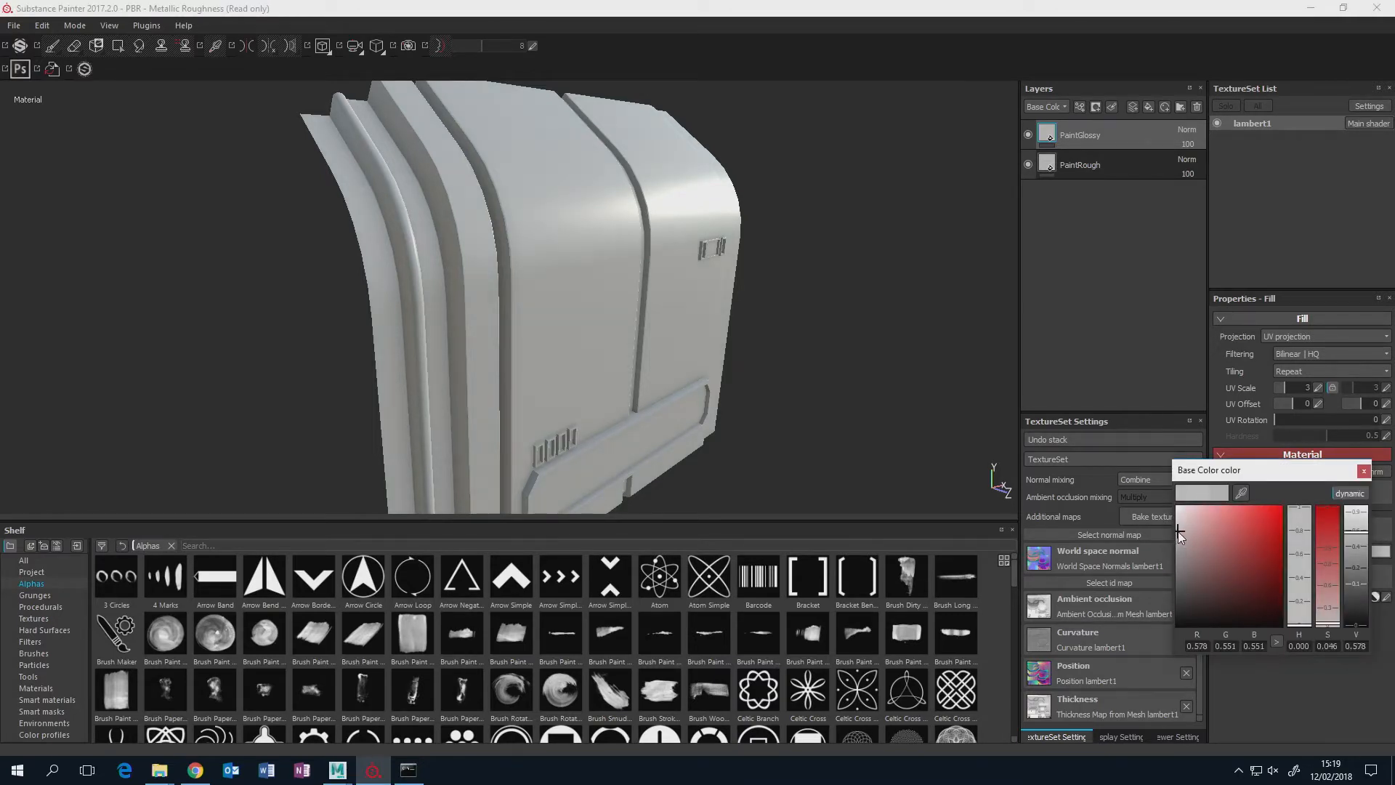
pyautogui.click(1364, 471)
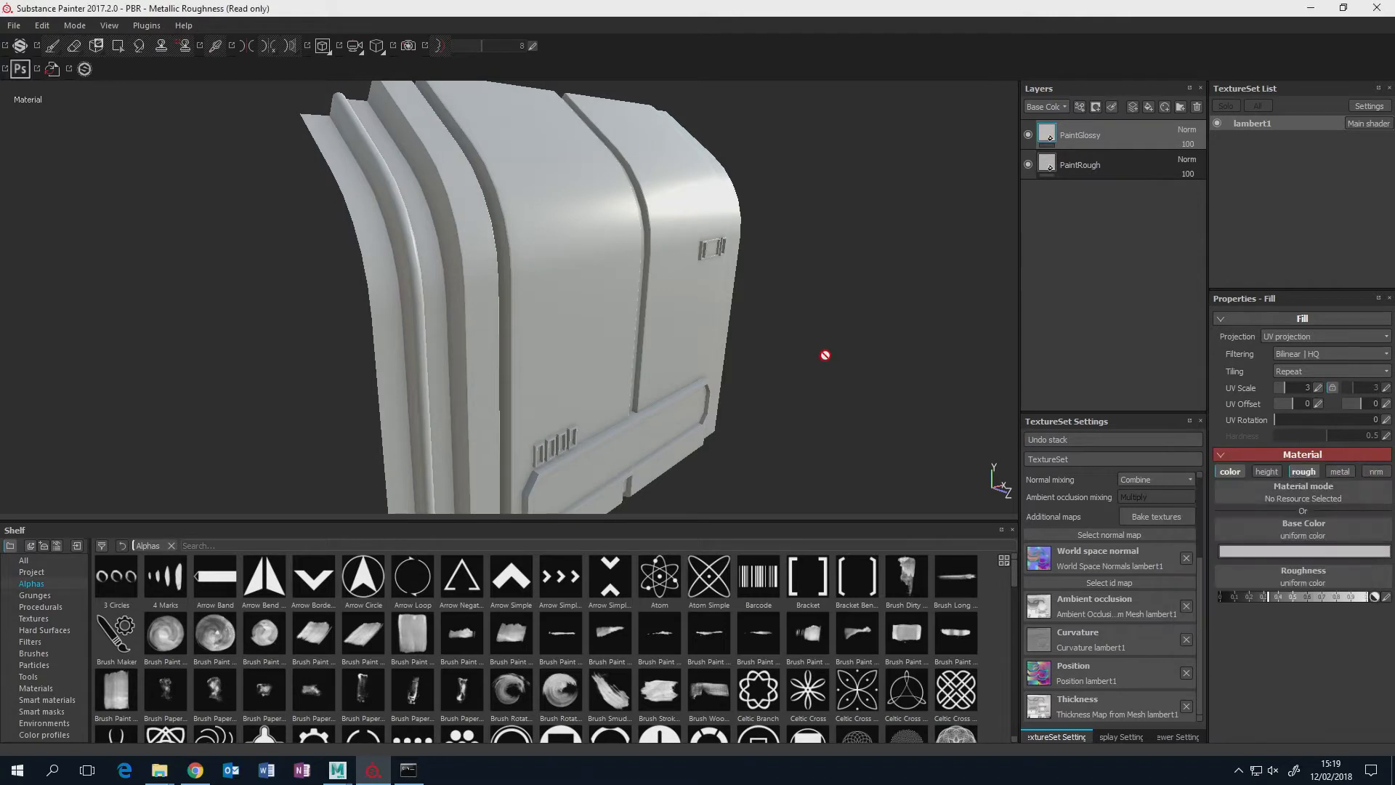
pyautogui.keyDown('alt'); pyautogui.moveTo(825, 355); pyautogui.dragTo(800, 290); pyautogui.keyUp('alt')
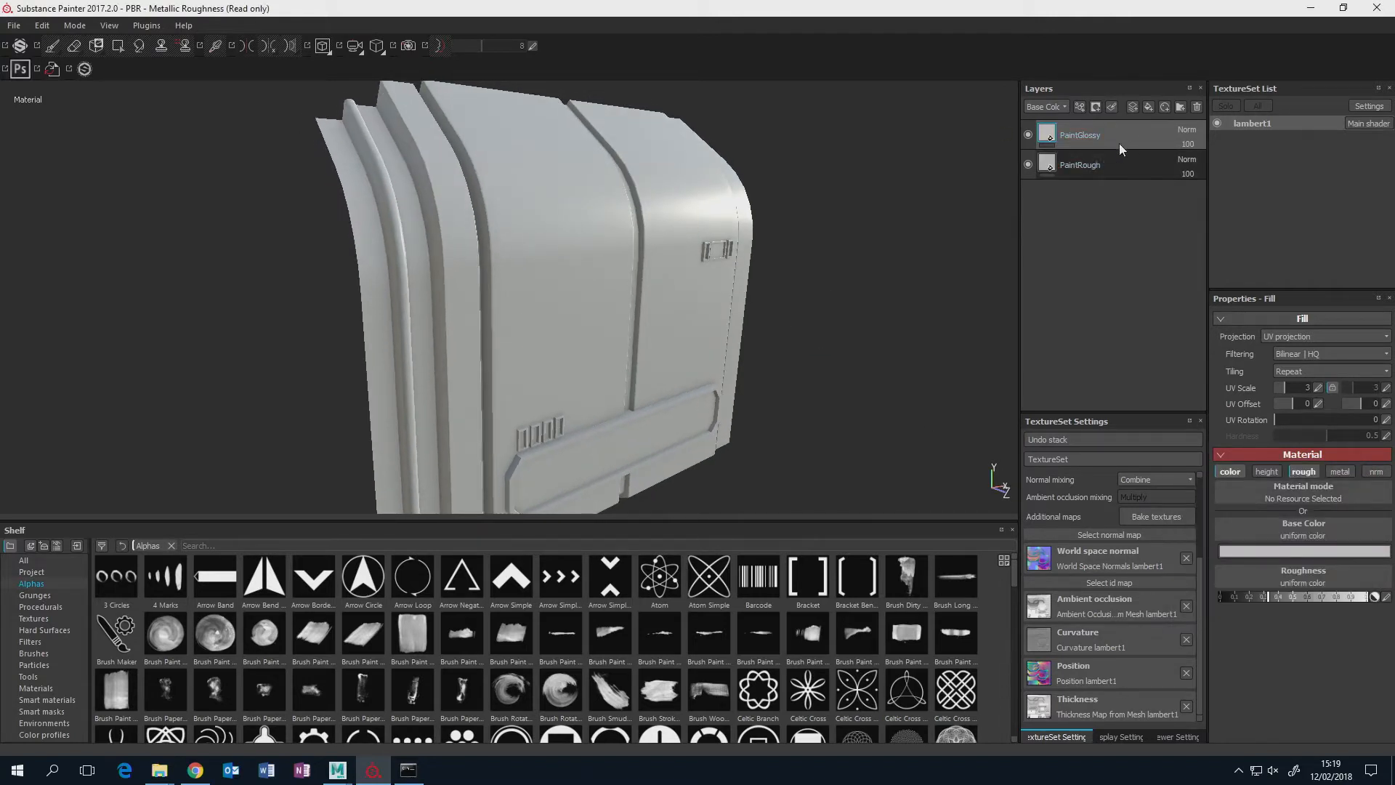
# Add a black mask to the PaintGlossy layer and put a fill effect on that mask.
pyautogui.rightClick(1052, 135)
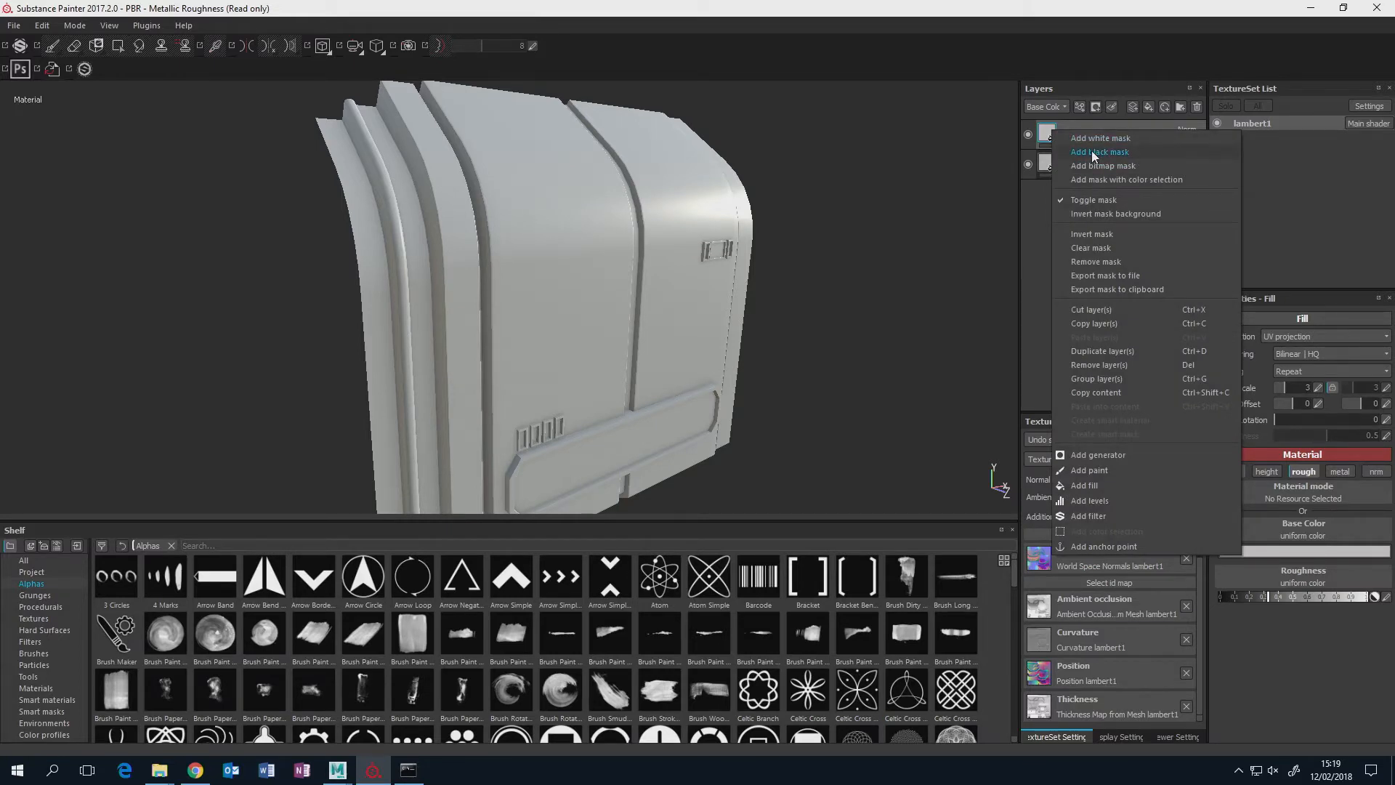
pyautogui.click(1092, 152)
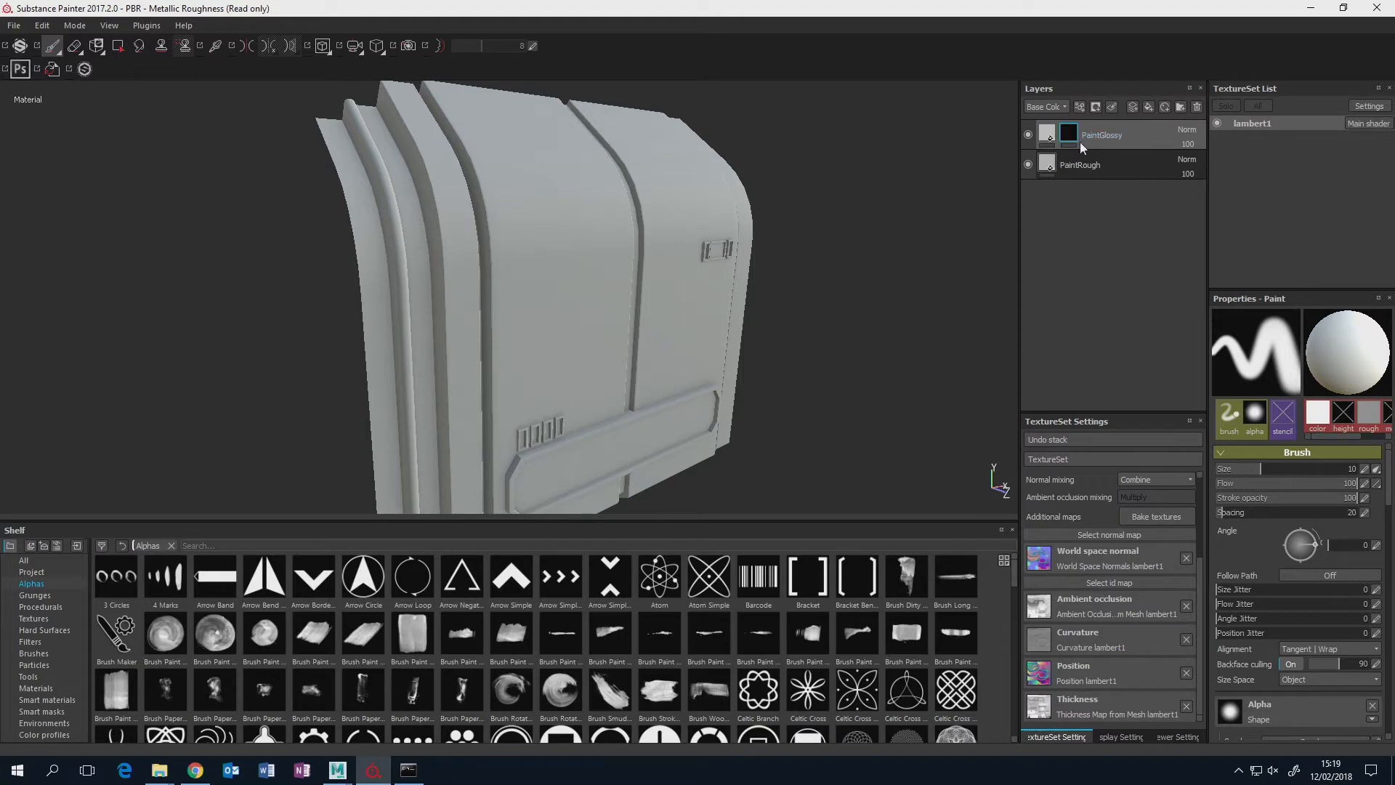
pyautogui.moveTo(816, 242)
pyautogui.keyDown('alt'); pyautogui.mouseDown()
pyautogui.moveTo(825, 265)
pyautogui.moveTo(840, 260)
pyautogui.mouseUp(); pyautogui.keyUp('alt')
pyautogui.keyDown('alt'); pyautogui.moveTo(928, 224); pyautogui.dragTo(909, 227); pyautogui.keyUp('alt')
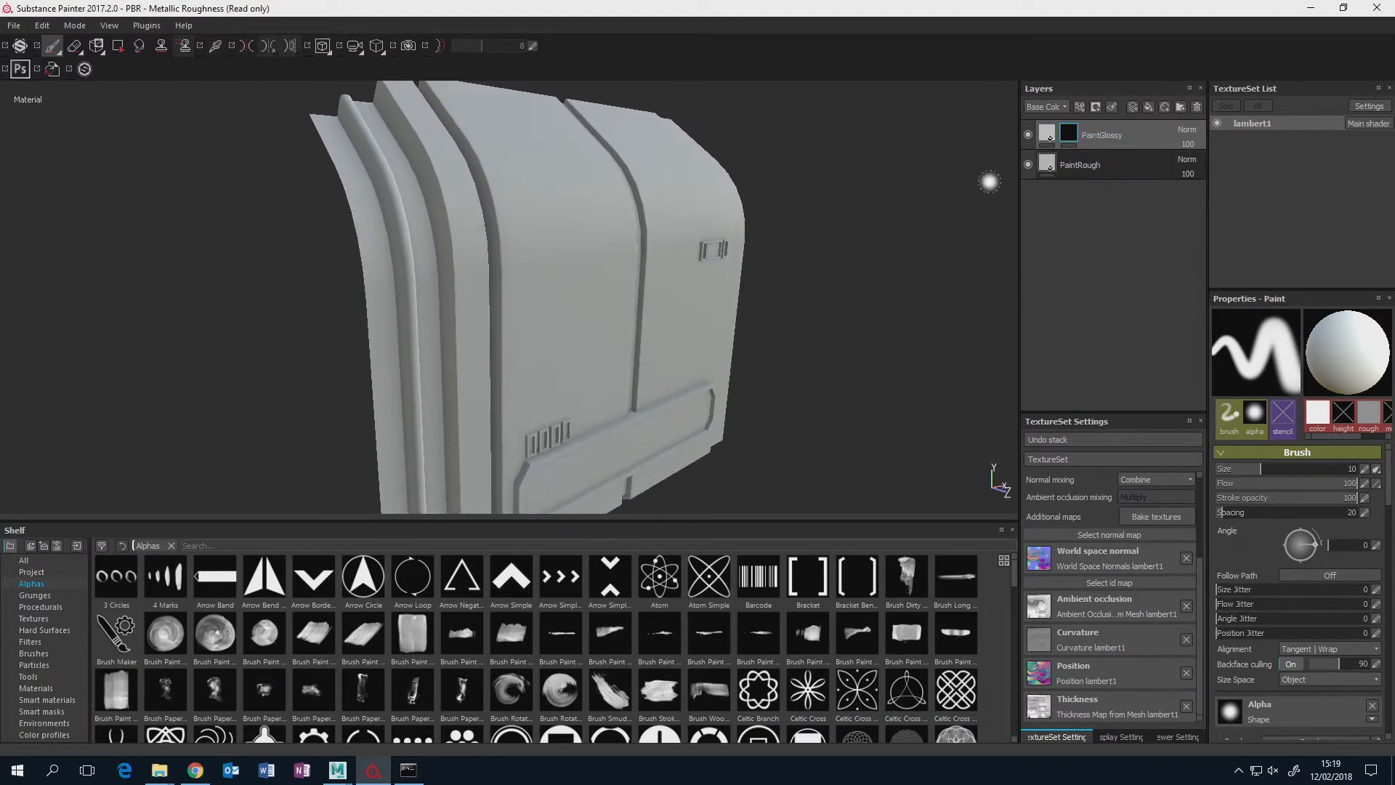
pyautogui.rightClick(1070, 134)
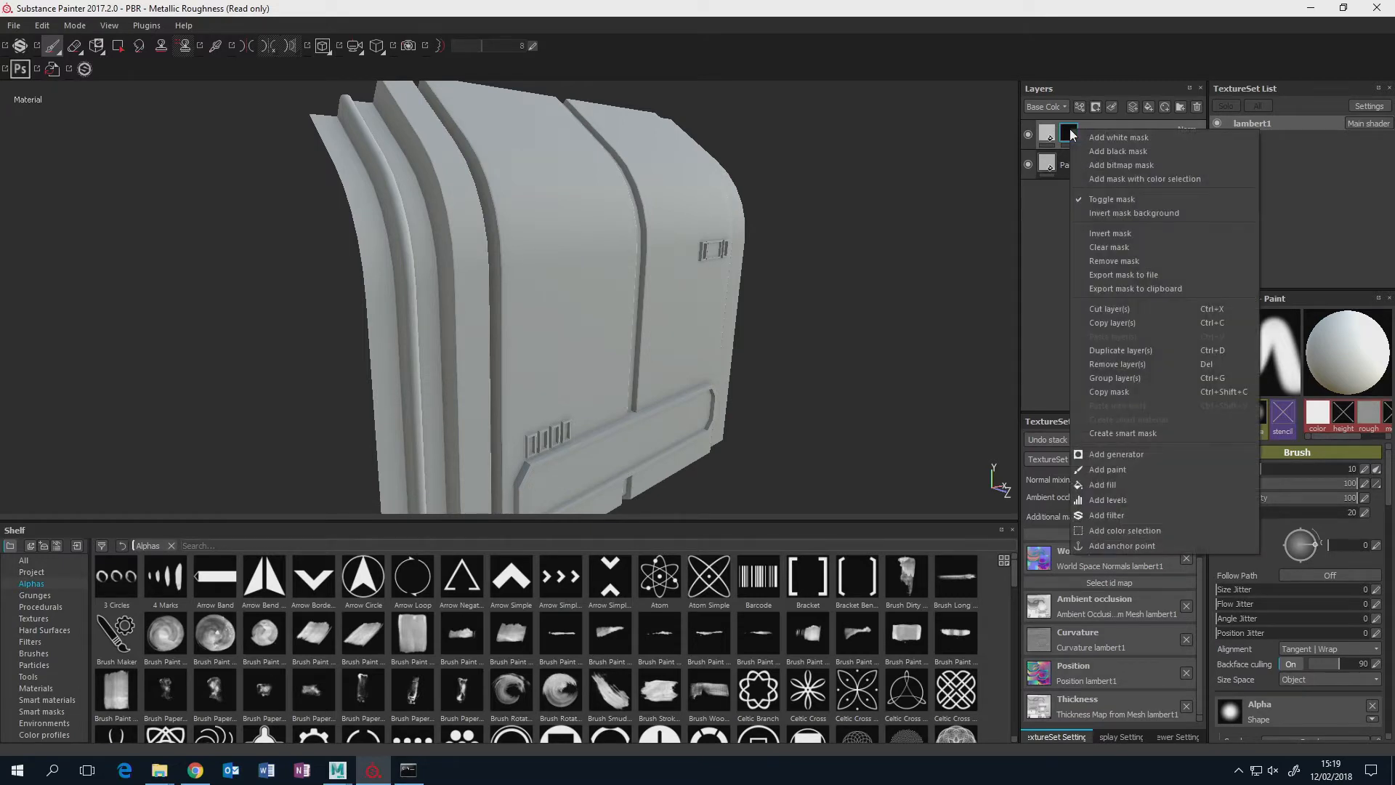
pyautogui.click(1128, 485)
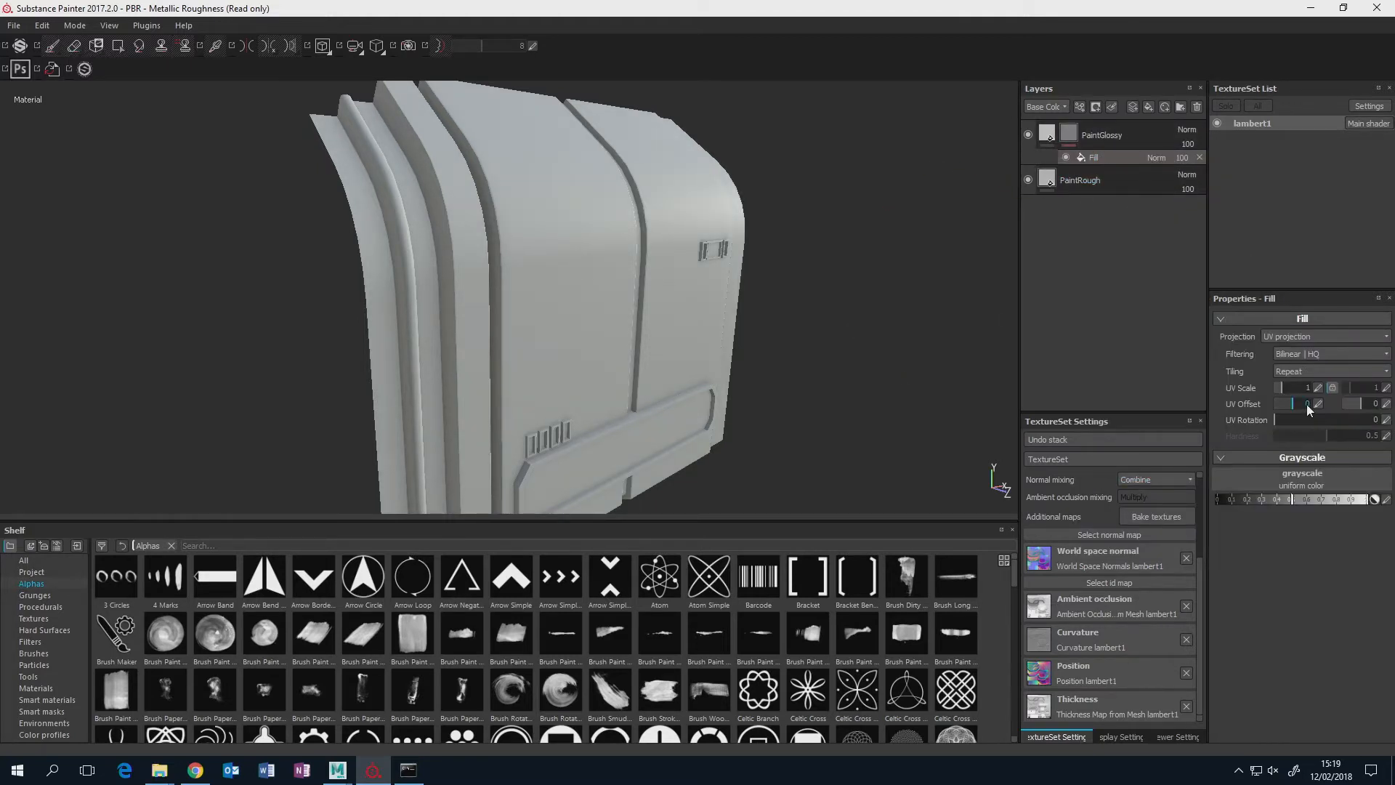
# Search the resources for grunge textures and assign Grunge 015 as the grayscale of the PaintGlossy mask's fill.
pyautogui.click(1308, 485)
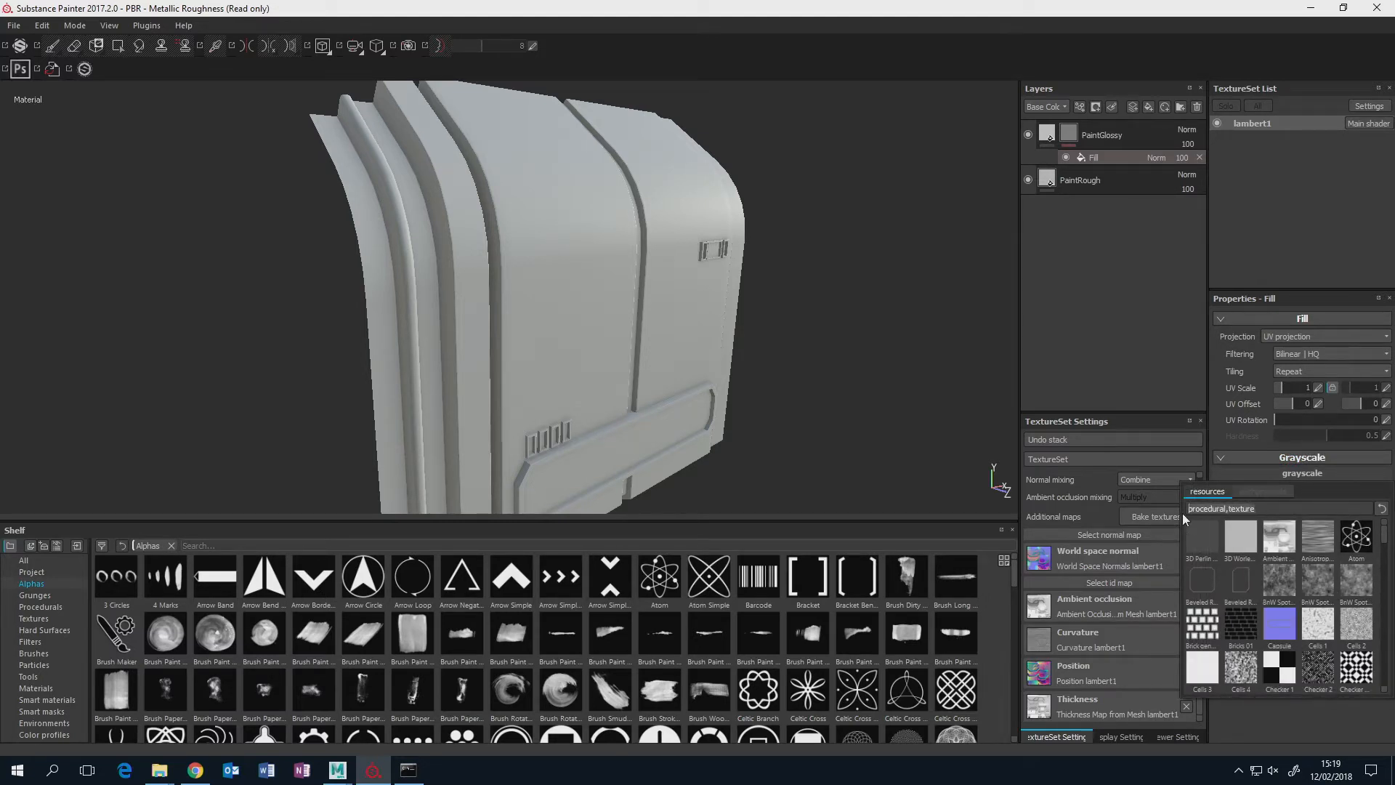
pyautogui.write('grung')
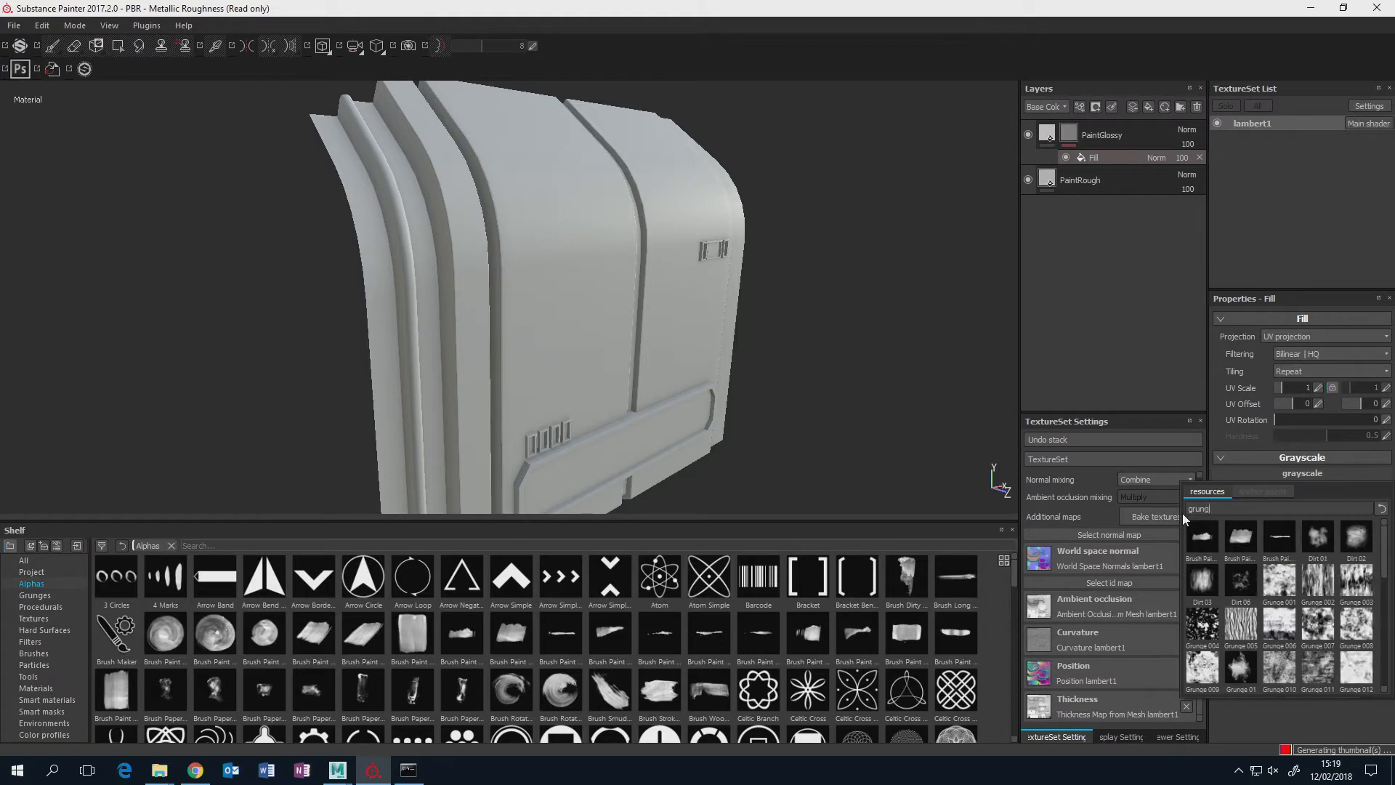
pyautogui.write('e')
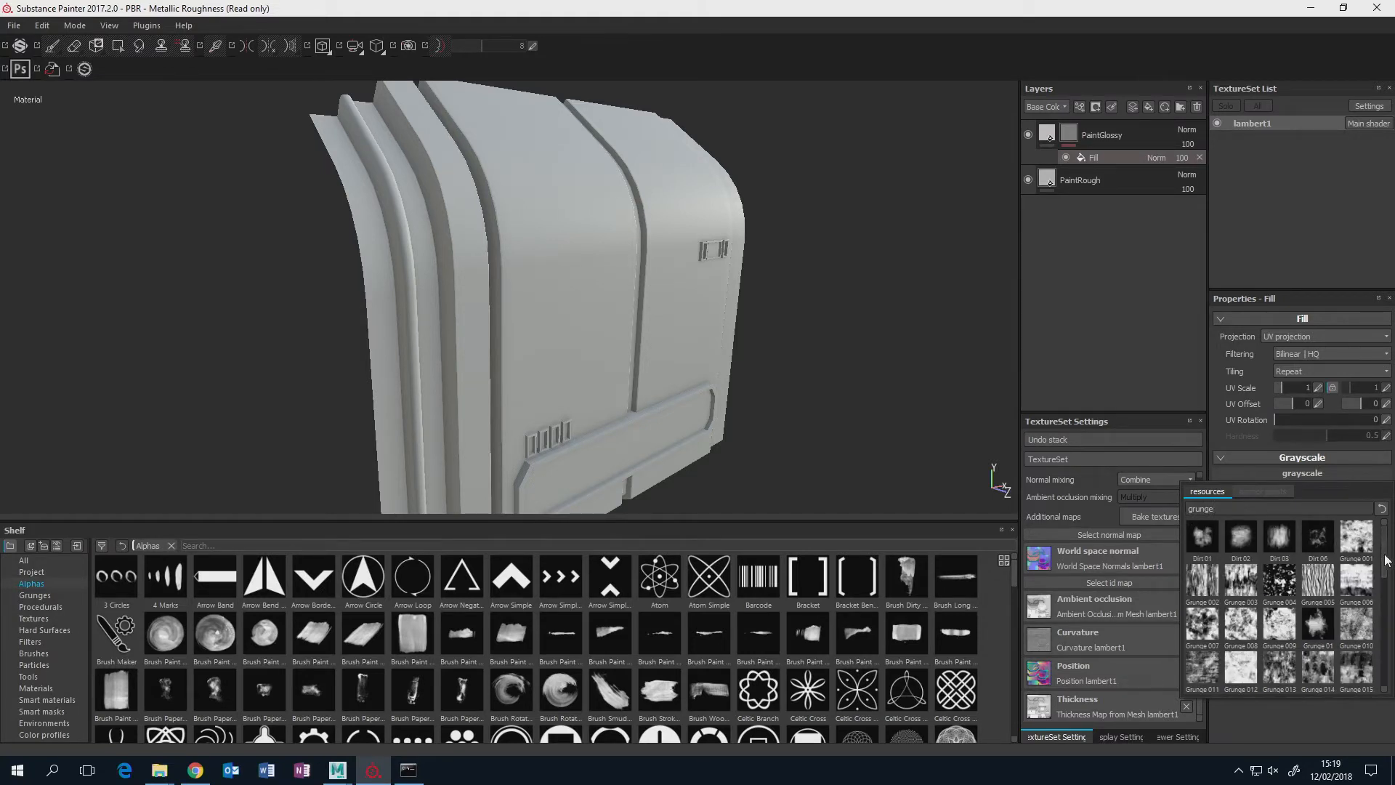
pyautogui.scroll(-1, 1385, 559)
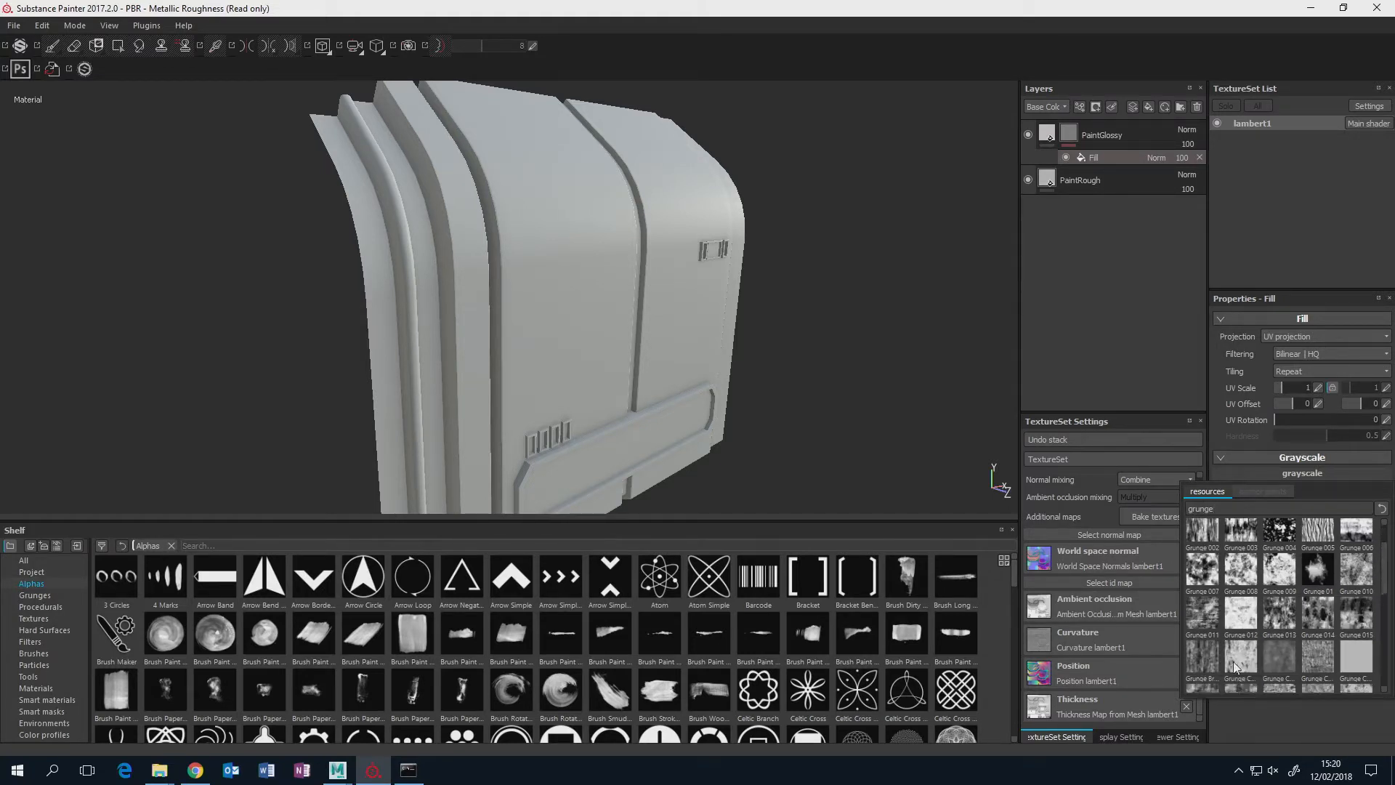
pyautogui.scroll(-1, 1373, 599)
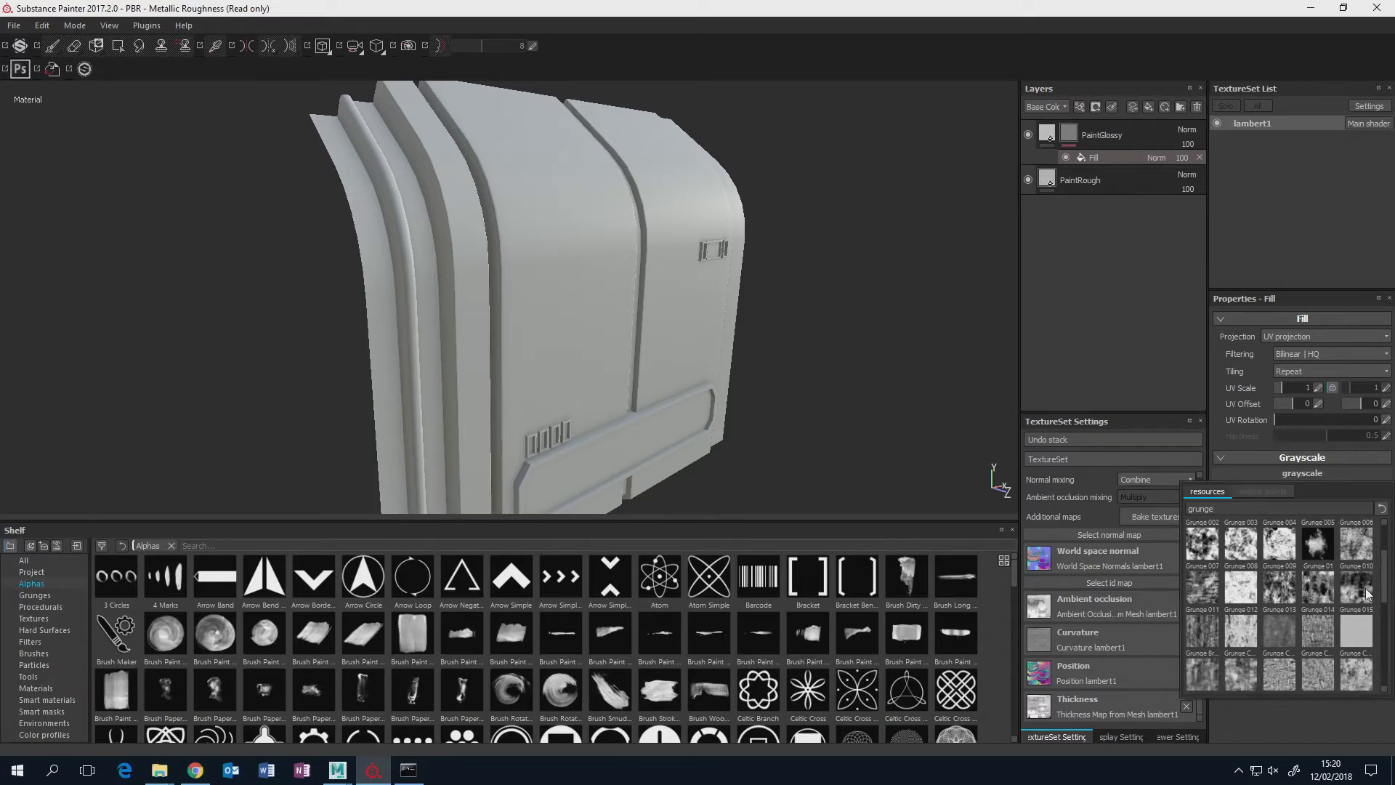
pyautogui.moveTo(1362, 594)
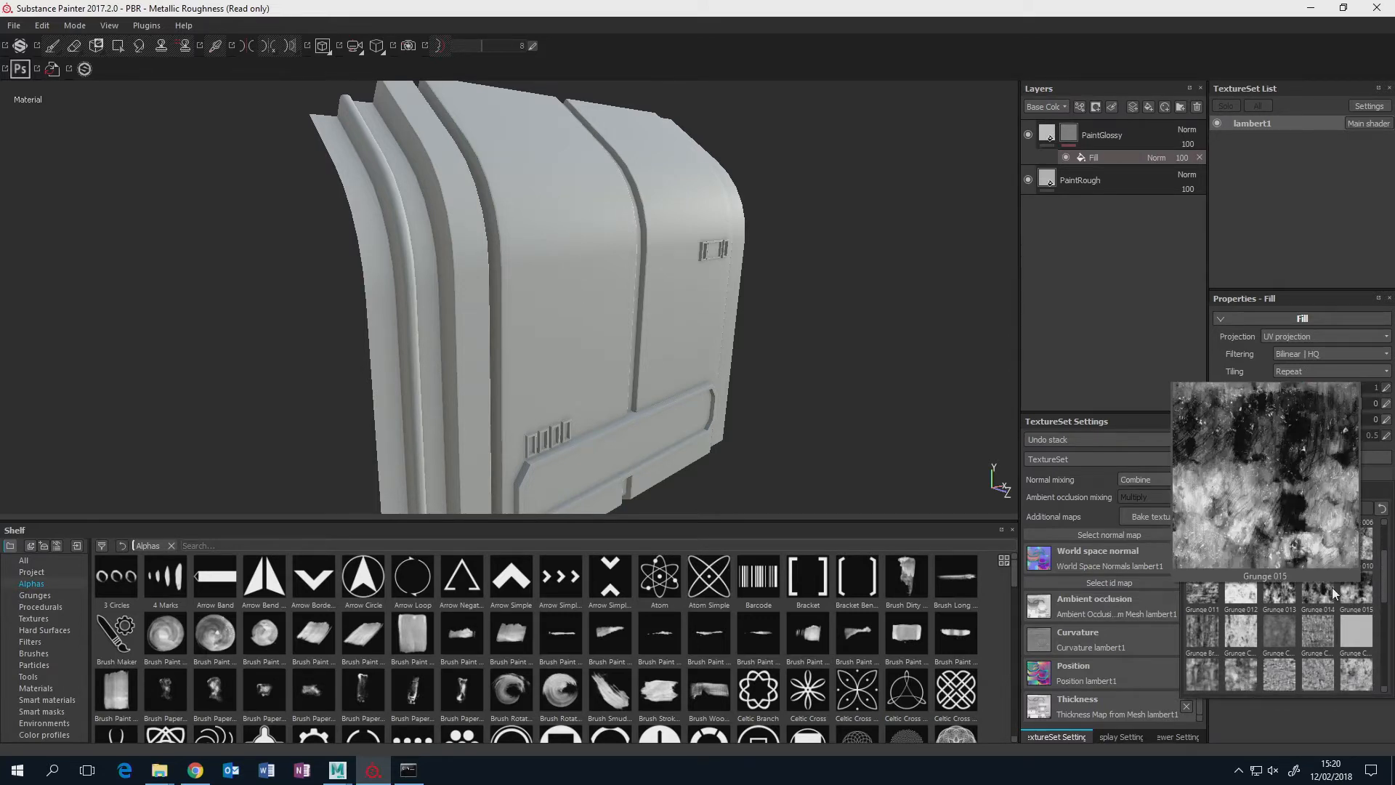
pyautogui.moveTo(1282, 592)
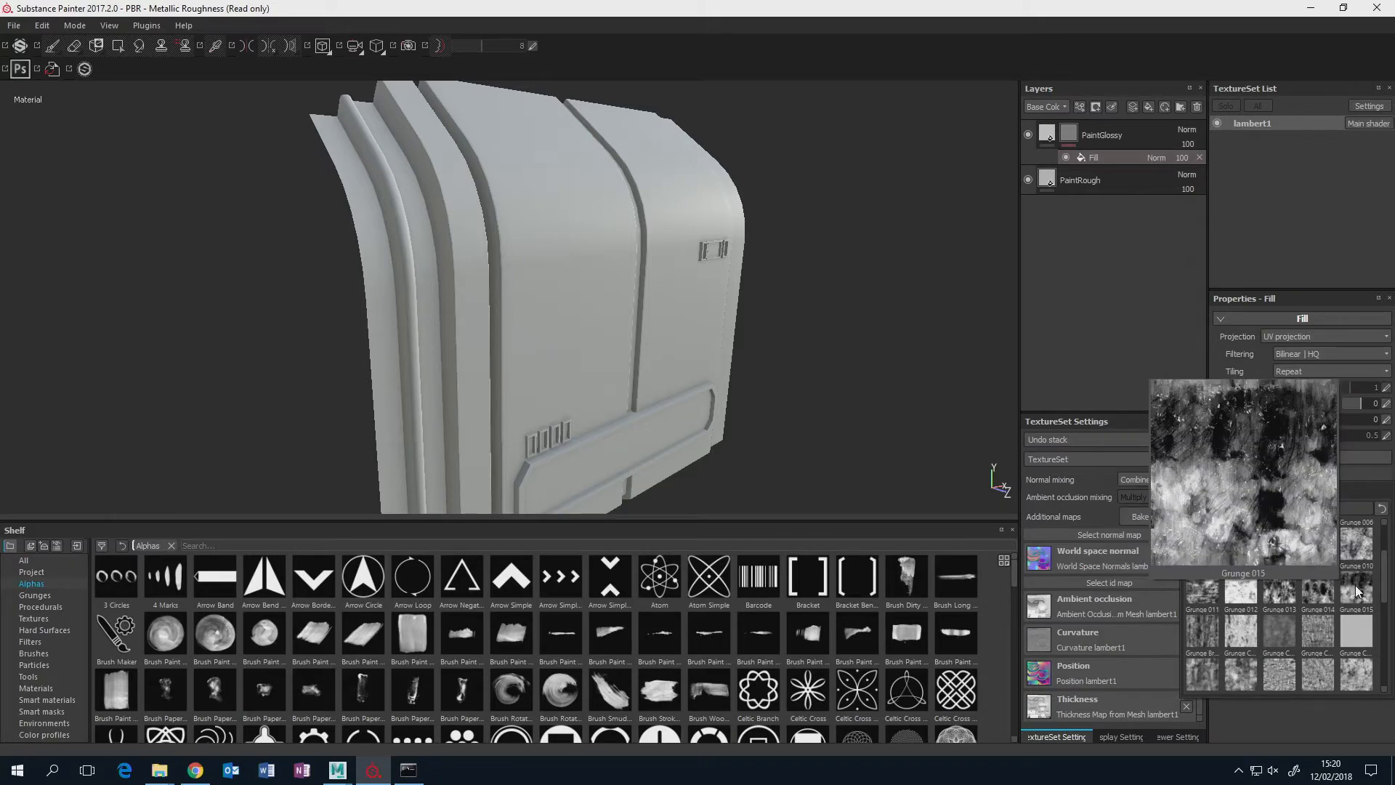
pyautogui.click(1356, 589)
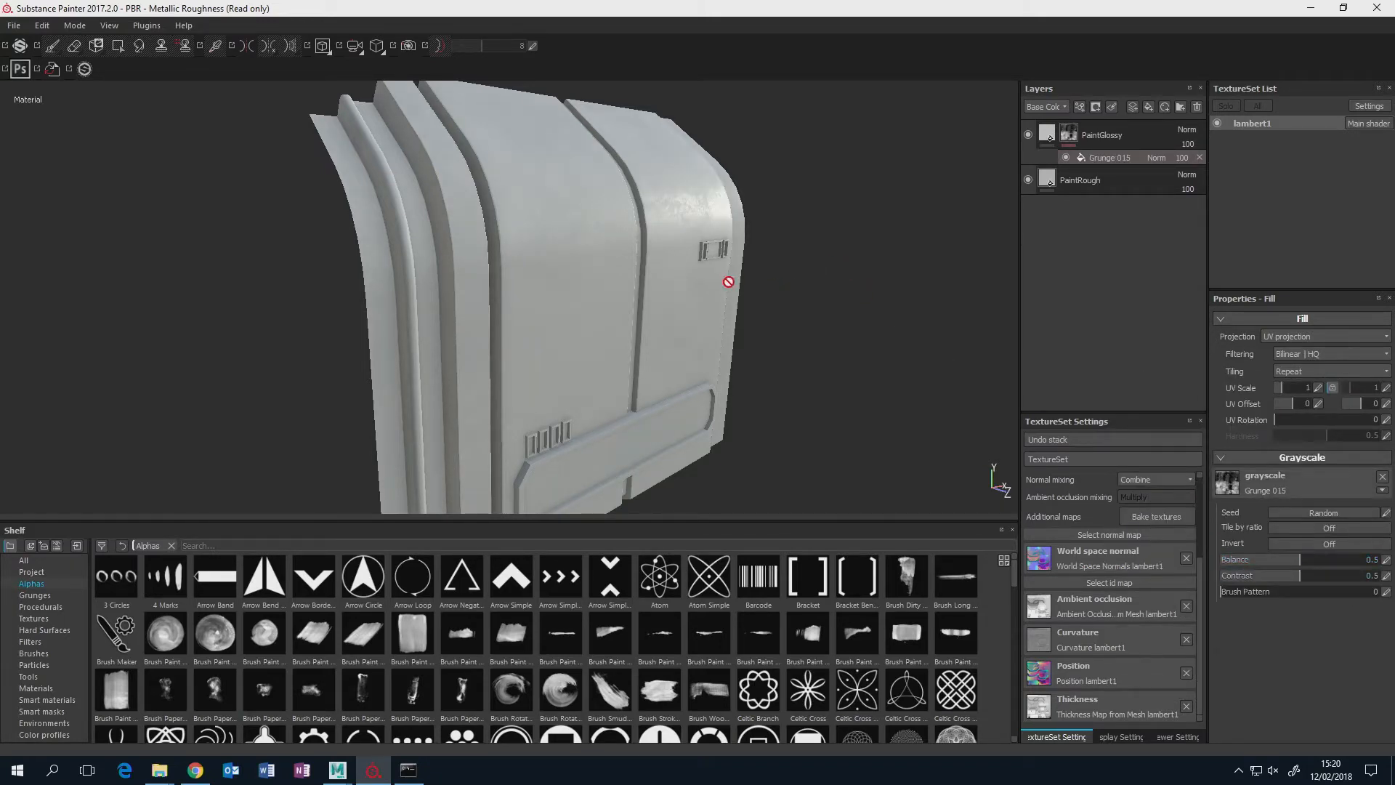
# Examine the grunge breakup on the panel from several angles, in both the material view and the PaintGlossy mask view.
pyautogui.keyDown('alt'); pyautogui.moveTo(739, 264); pyautogui.dragTo(761, 297, button='middle'); pyautogui.keyUp('alt')
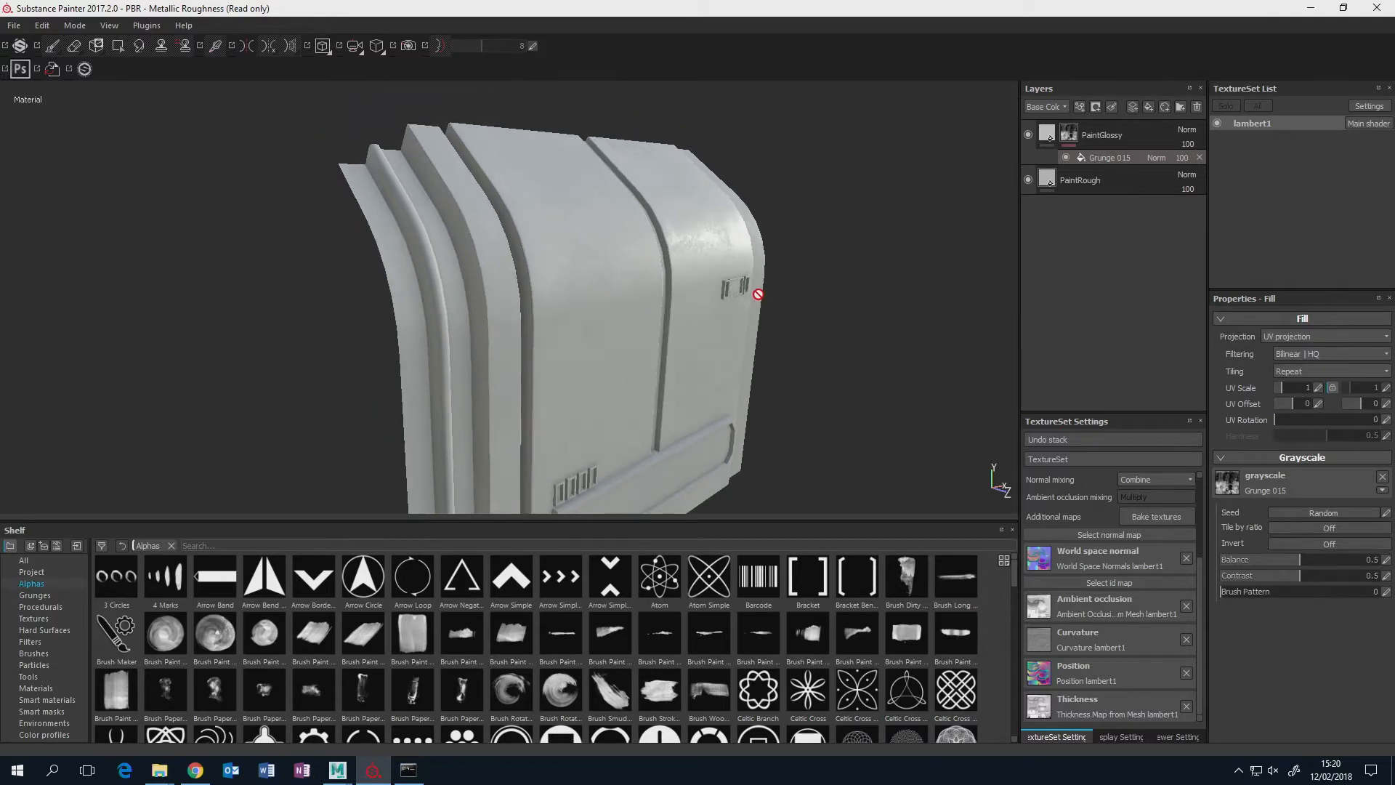
pyautogui.scroll(2, 758, 293)
pyautogui.moveTo(759, 293)
pyautogui.keyDown('alt'); pyautogui.mouseDown()
pyautogui.moveTo(776, 277)
pyautogui.moveTo(807, 289)
pyautogui.moveTo(774, 288)
pyautogui.moveTo(804, 302)
pyautogui.moveTo(800, 320)
pyautogui.moveTo(809, 286)
pyautogui.moveTo(784, 287)
pyautogui.moveTo(818, 290)
pyautogui.moveTo(773, 290)
pyautogui.moveTo(807, 298)
pyautogui.mouseUp(); pyautogui.keyUp('alt')
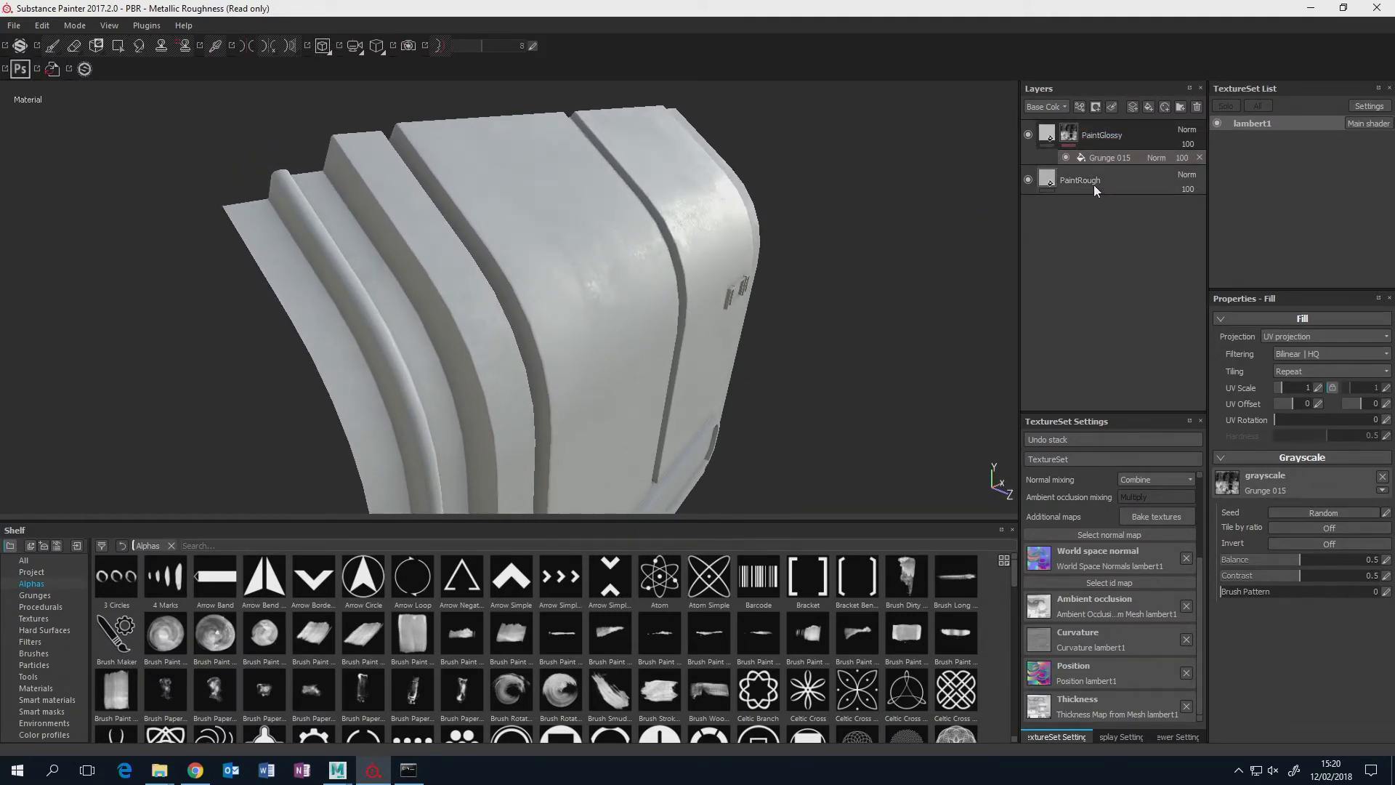
pyautogui.keyDown('alt'); pyautogui.click(1071, 135); pyautogui.keyUp('alt')
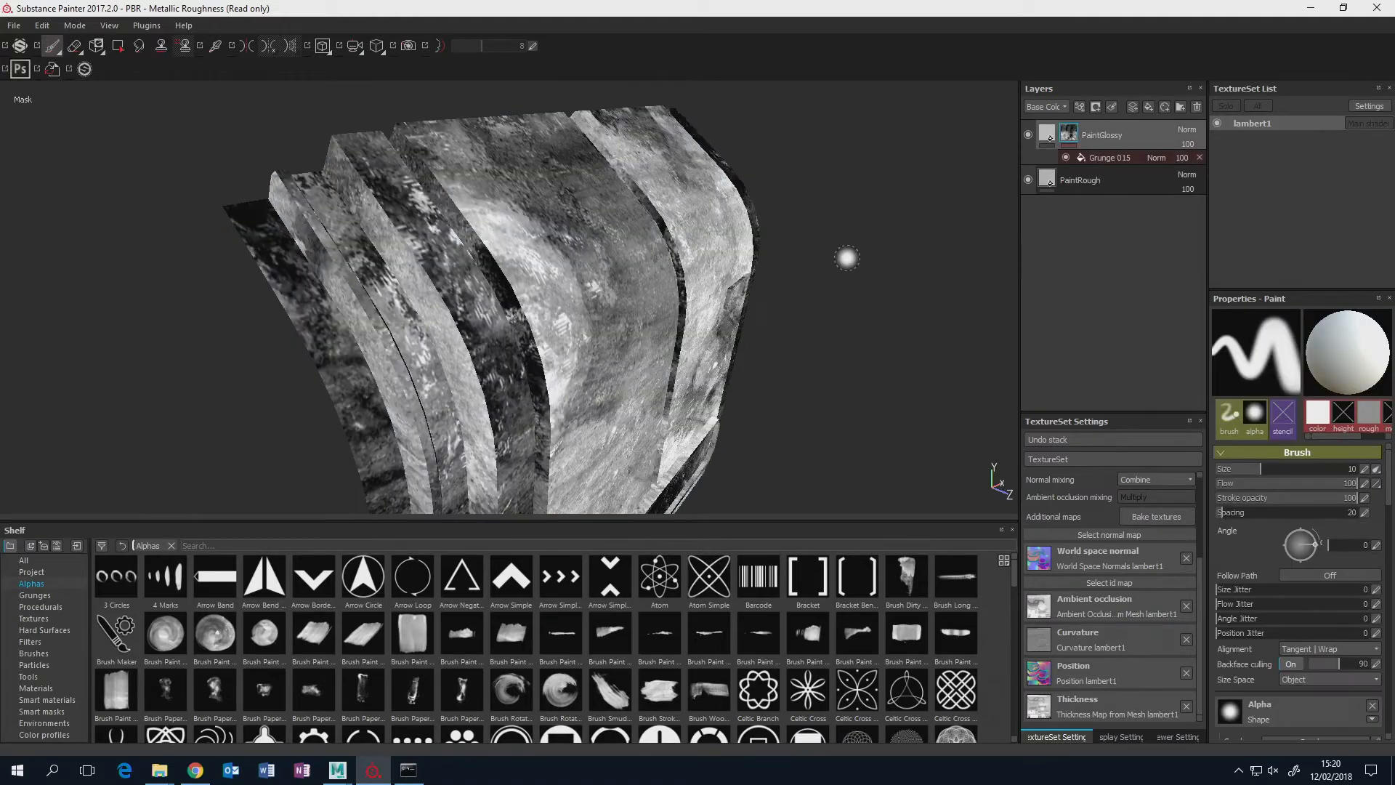
pyautogui.moveTo(847, 258)
pyautogui.keyDown('alt'); pyautogui.mouseDown()
pyautogui.moveTo(684, 266)
pyautogui.moveTo(744, 227)
pyautogui.moveTo(732, 236)
pyautogui.moveTo(799, 218)
pyautogui.mouseUp(); pyautogui.keyUp('alt')
pyautogui.scroll(2, 744, 227)
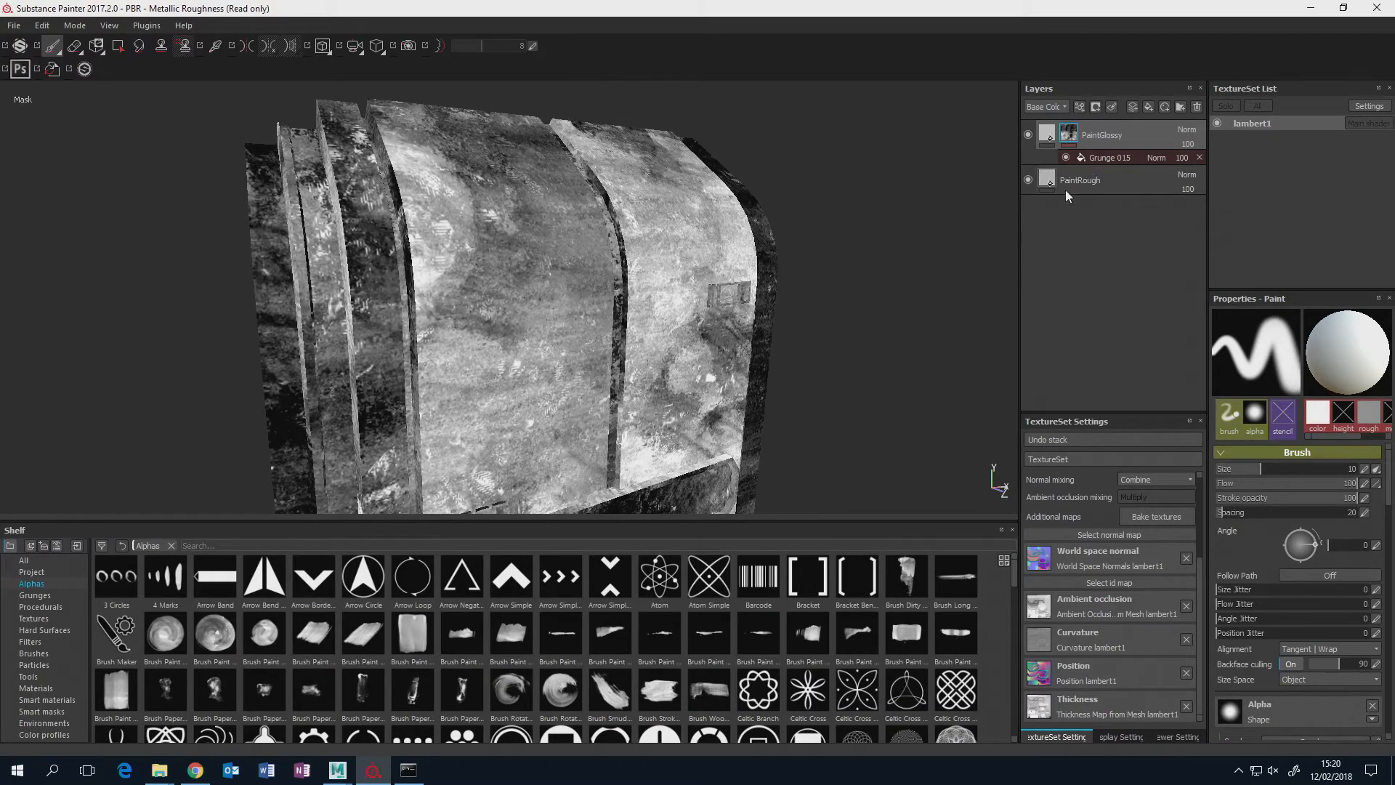
pyautogui.click(1039, 140)
pyautogui.moveTo(759, 276)
pyautogui.keyDown('alt'); pyautogui.mouseDown()
pyautogui.moveTo(847, 290)
pyautogui.moveTo(853, 249)
pyautogui.moveTo(869, 298)
pyautogui.moveTo(868, 270)
pyautogui.moveTo(825, 314)
pyautogui.moveTo(810, 242)
pyautogui.moveTo(830, 370)
pyautogui.moveTo(830, 306)
pyautogui.moveTo(804, 311)
pyautogui.moveTo(762, 272)
pyautogui.moveTo(785, 296)
pyautogui.moveTo(741, 302)
pyautogui.moveTo(773, 335)
pyautogui.moveTo(908, 255)
pyautogui.mouseUp(); pyautogui.keyUp('alt')
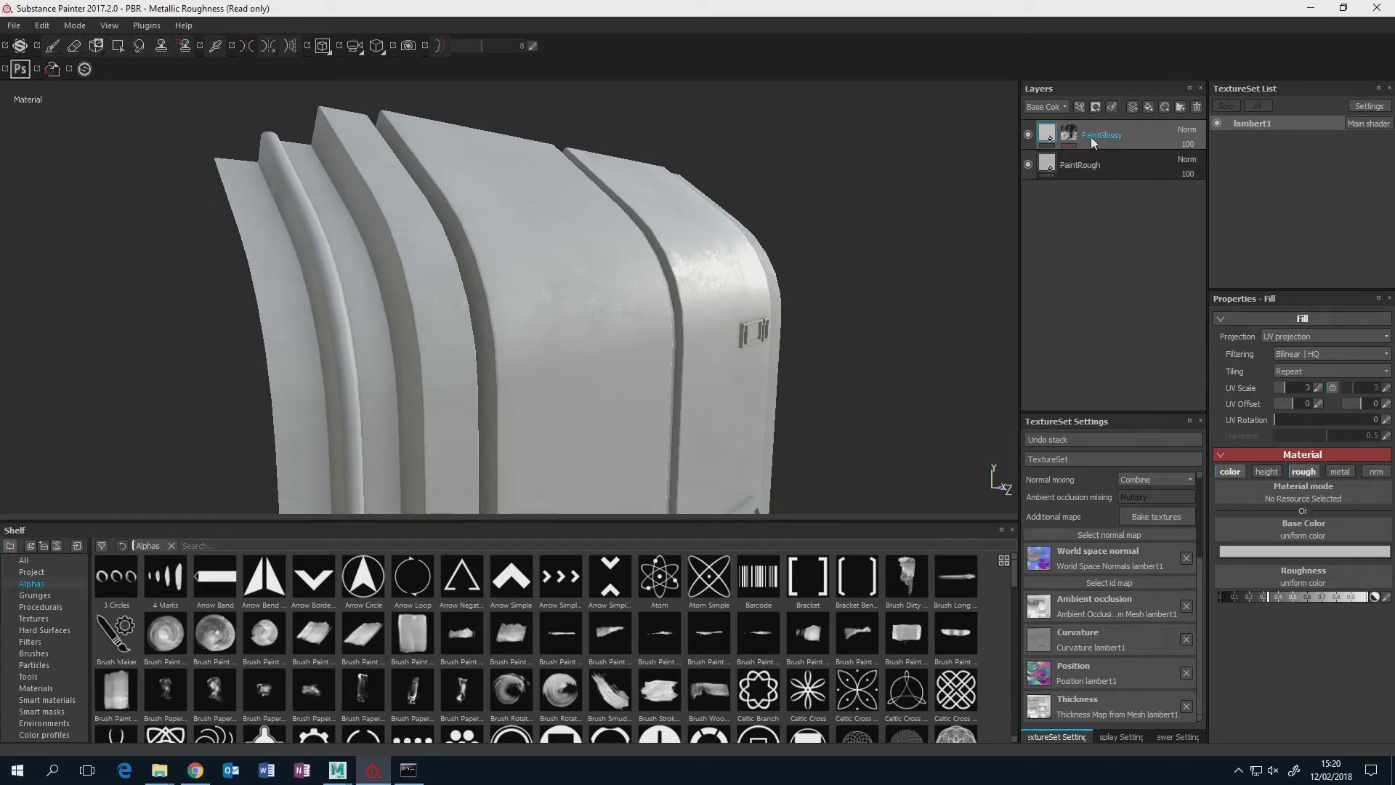
pyautogui.moveTo(841, 293)
pyautogui.keyDown('alt'); pyautogui.mouseDown()
pyautogui.moveTo(774, 305)
pyautogui.moveTo(760, 238)
pyautogui.moveTo(809, 290)
pyautogui.moveTo(707, 333)
pyautogui.mouseUp(); pyautogui.keyUp('alt')
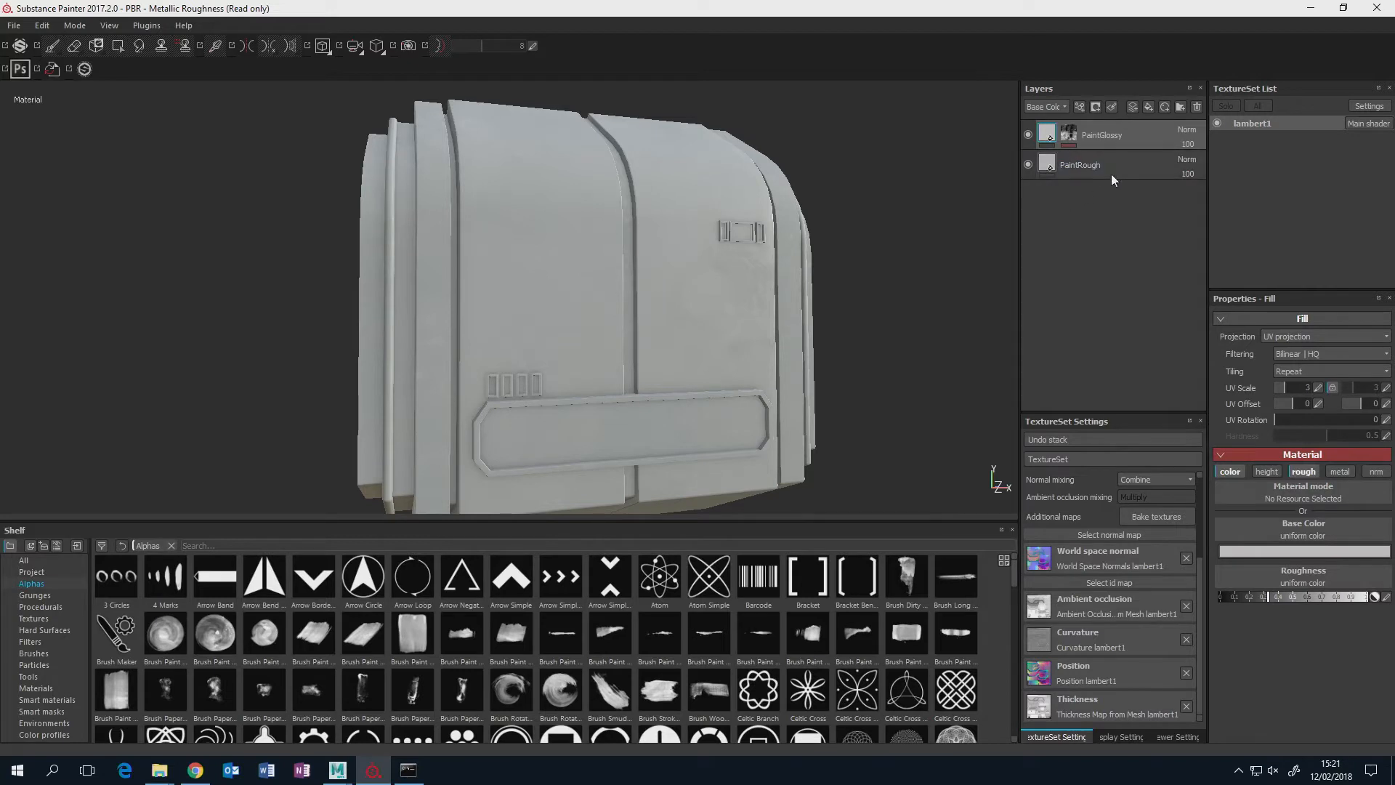
# Group the PaintGlossy and PaintRough layers into a folder and rename it MainPanel.
pyautogui.click(1118, 164)
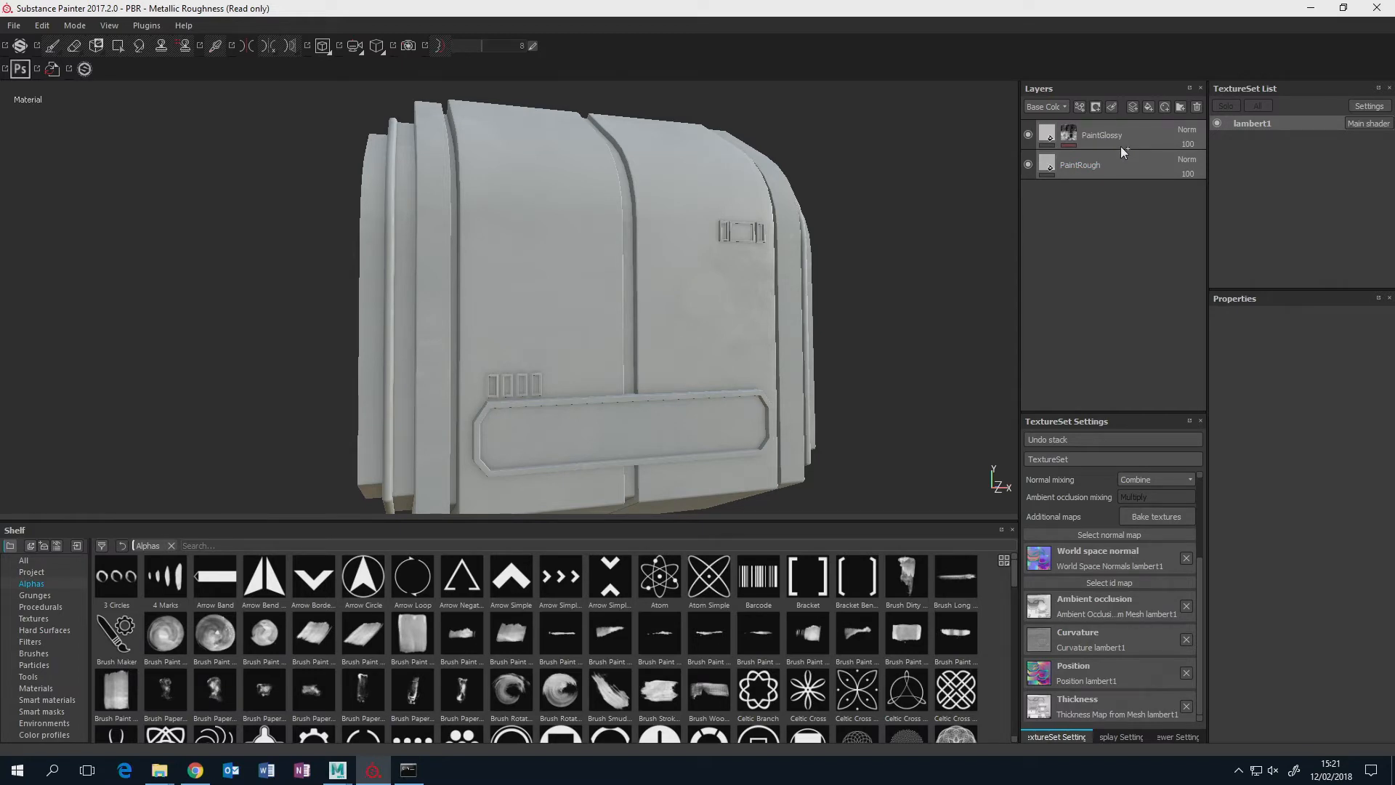
pyautogui.hotkey('ctrl', 'g')
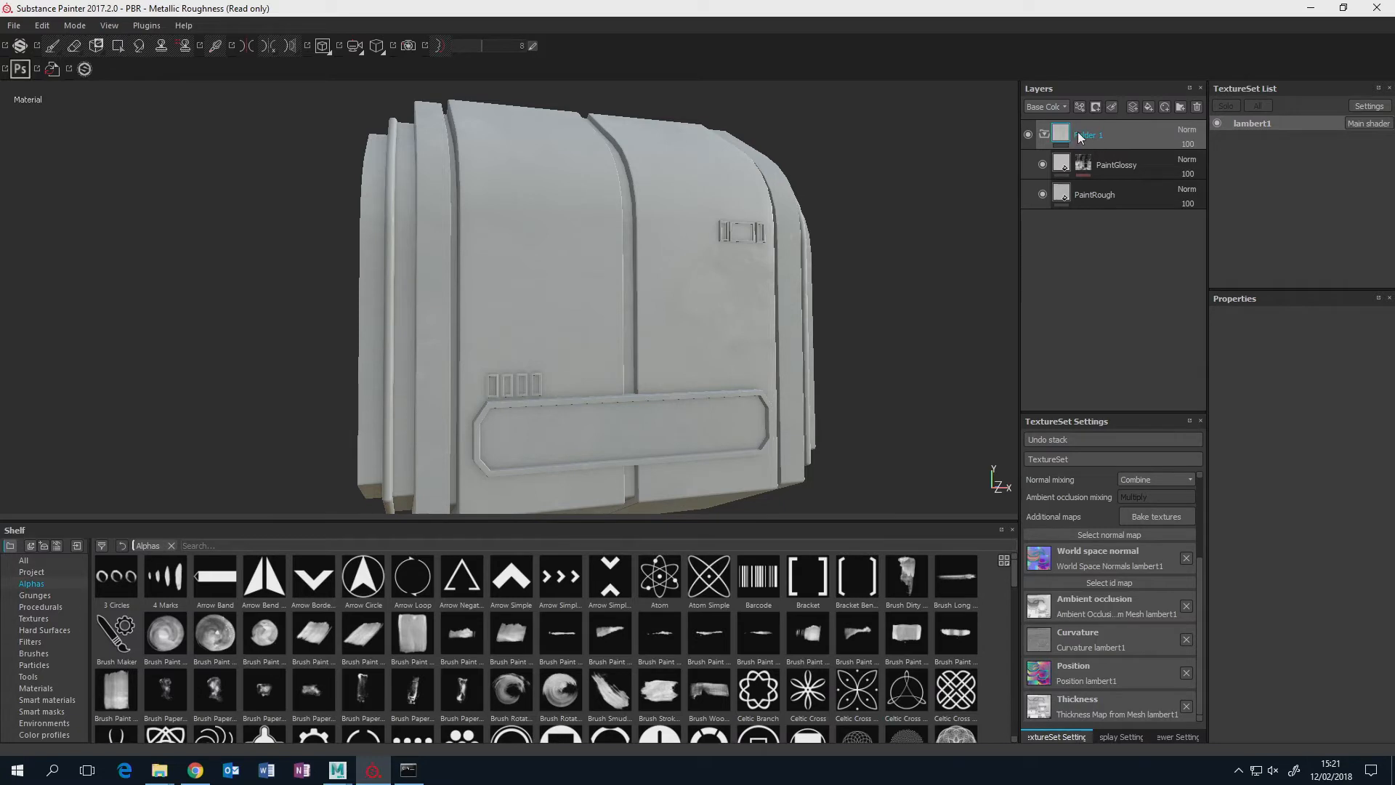
pyautogui.doubleClick(1097, 136)
pyautogui.write('MainPanel')
pyautogui.press('Return')
# Add a black mask to the MainPanel folder, check the panel's surface, and collapse the folder.
pyautogui.rightClick(1065, 134)
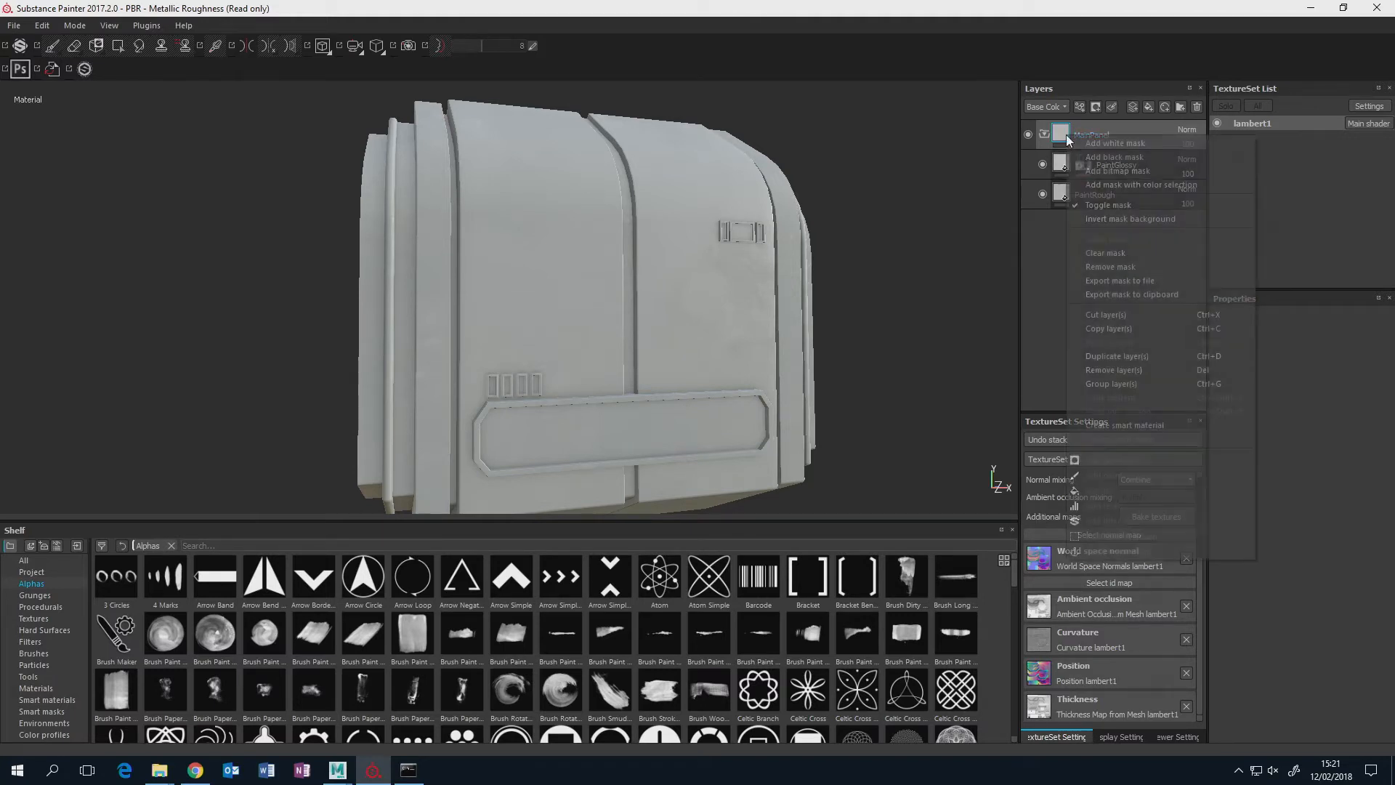
pyautogui.click(1124, 156)
pyautogui.keyDown('alt'); pyautogui.moveTo(943, 211); pyautogui.dragTo(893, 234); pyautogui.keyUp('alt')
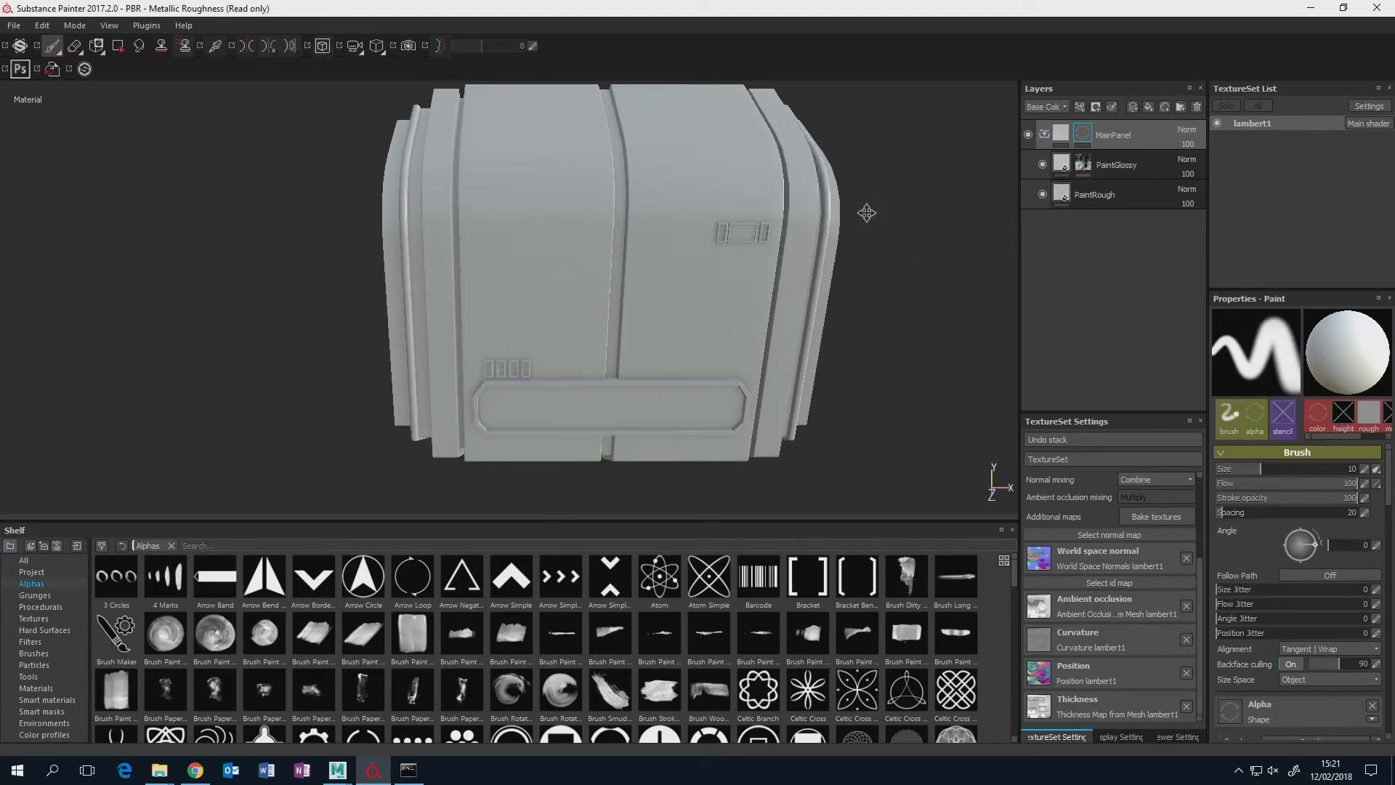
pyautogui.keyDown('alt'); pyautogui.moveTo(866, 212); pyautogui.dragTo(862, 259, button='middle'); pyautogui.keyUp('alt')
pyautogui.moveTo(862, 258)
pyautogui.keyDown('alt'); pyautogui.mouseDown()
pyautogui.moveTo(800, 243)
pyautogui.moveTo(922, 231)
pyautogui.mouseUp(); pyautogui.keyUp('alt')
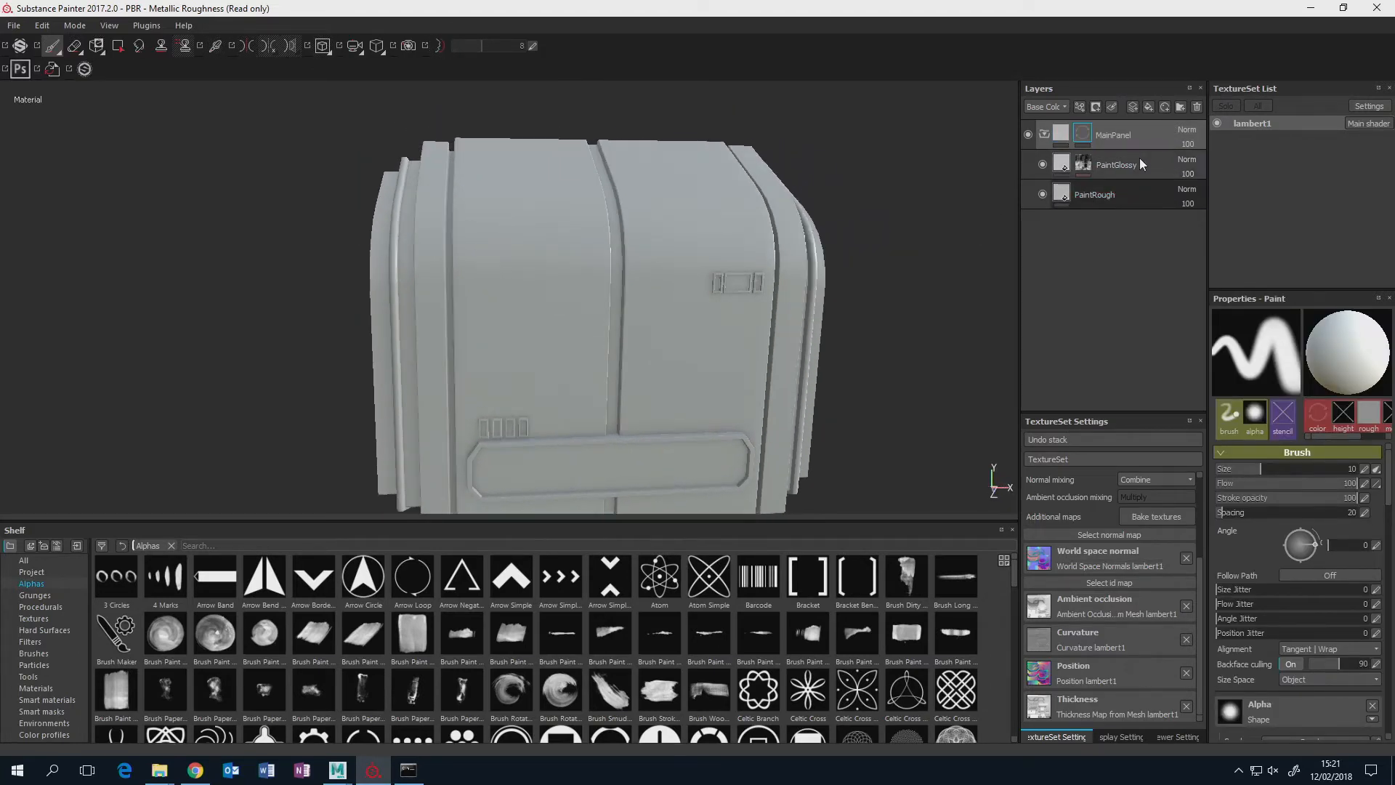
pyautogui.keyDown('alt'); pyautogui.moveTo(795, 285); pyautogui.dragTo(915, 262); pyautogui.keyUp('alt')
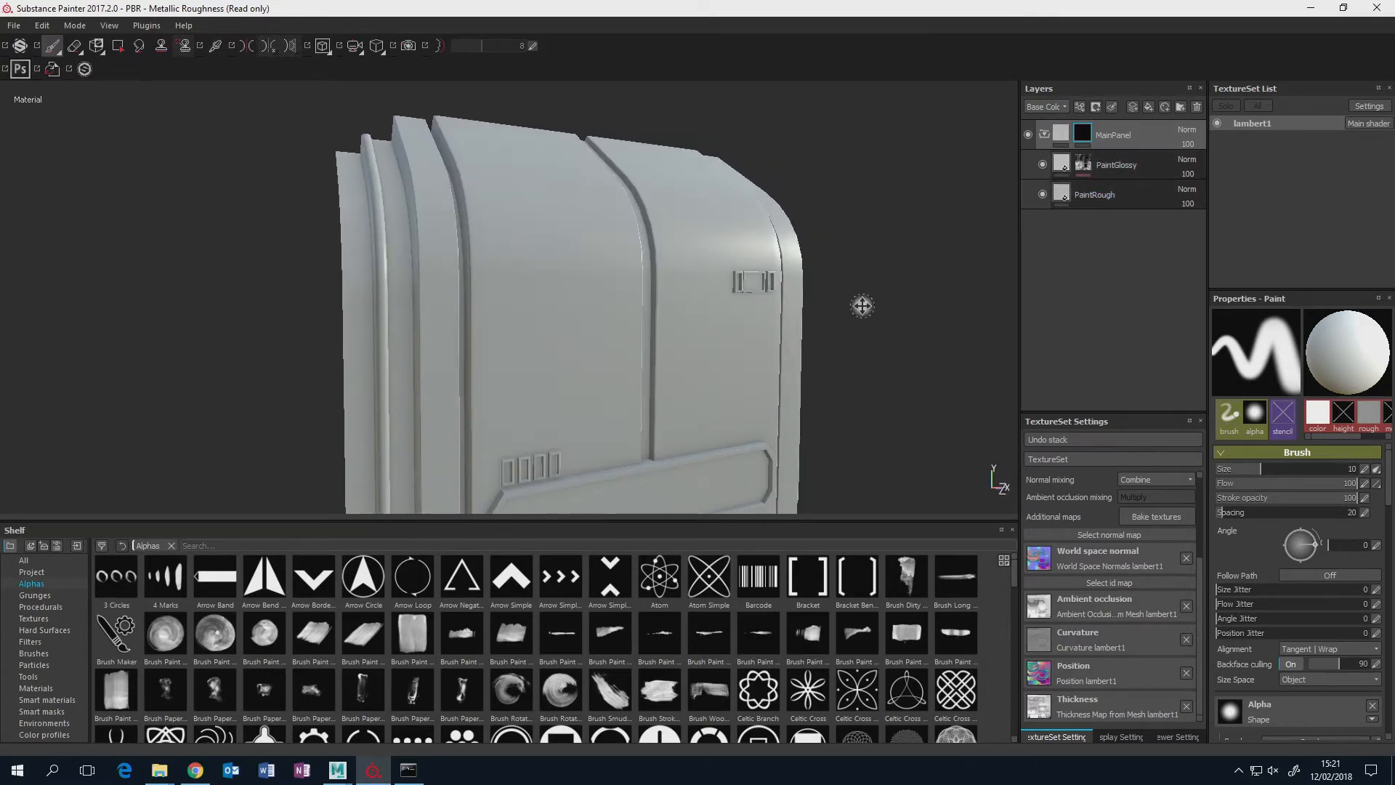
pyautogui.keyDown('alt'); pyautogui.moveTo(863, 305); pyautogui.dragTo(908, 302); pyautogui.keyUp('alt')
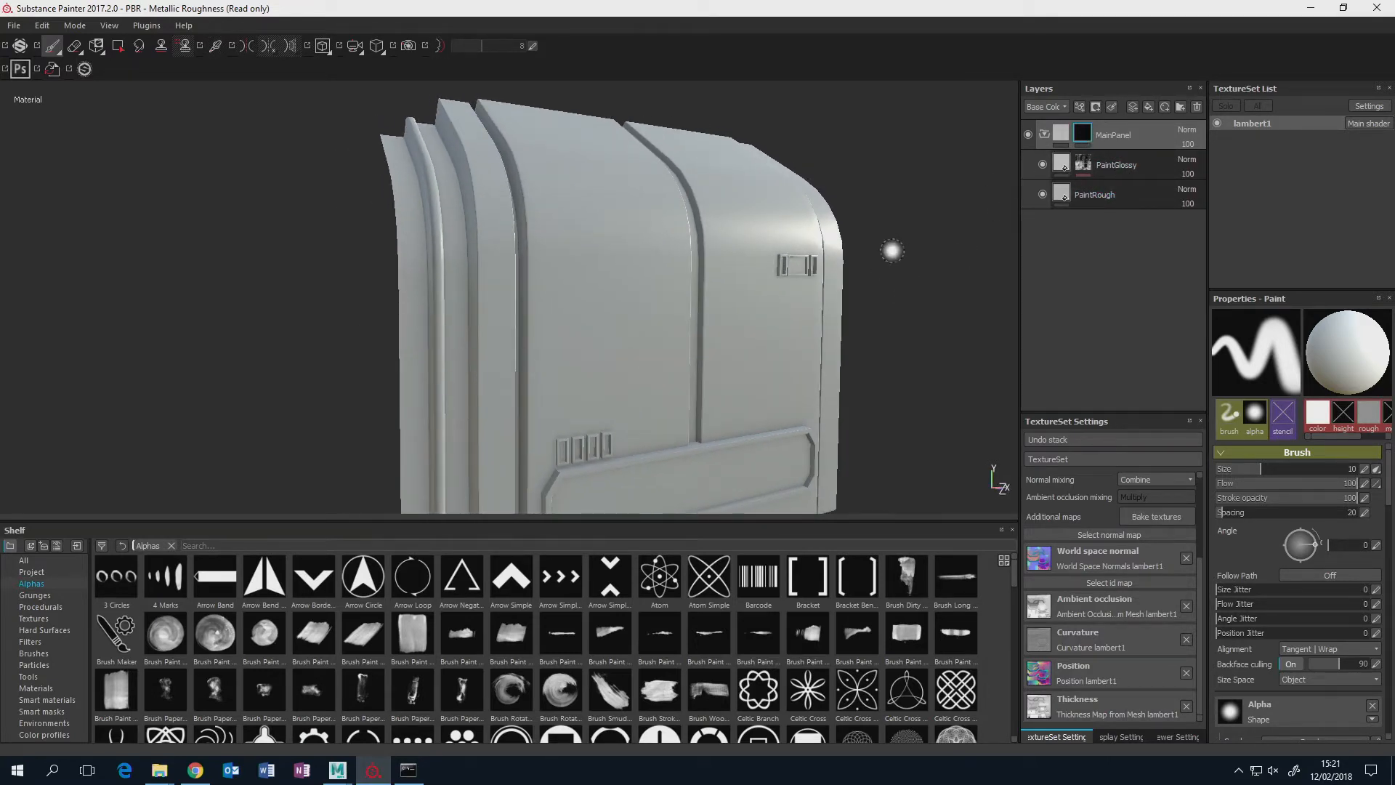
pyautogui.keyDown('alt'); pyautogui.moveTo(906, 222); pyautogui.dragTo(760, 269); pyautogui.keyUp('alt')
pyautogui.click(1044, 135)
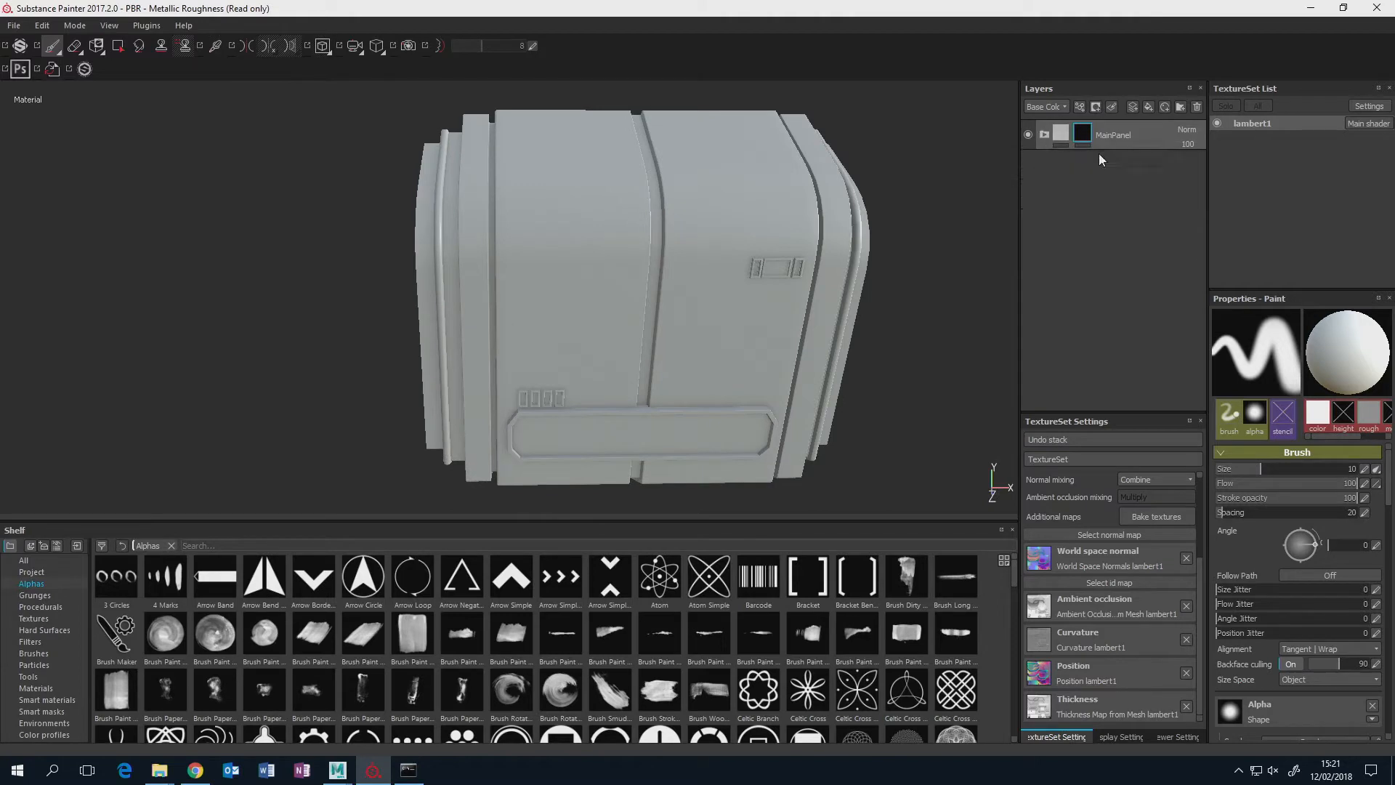
# Try hand-painting on the MainPanel folder's black mask with the brush over the front of the panel.
pyautogui.click(1044, 135)
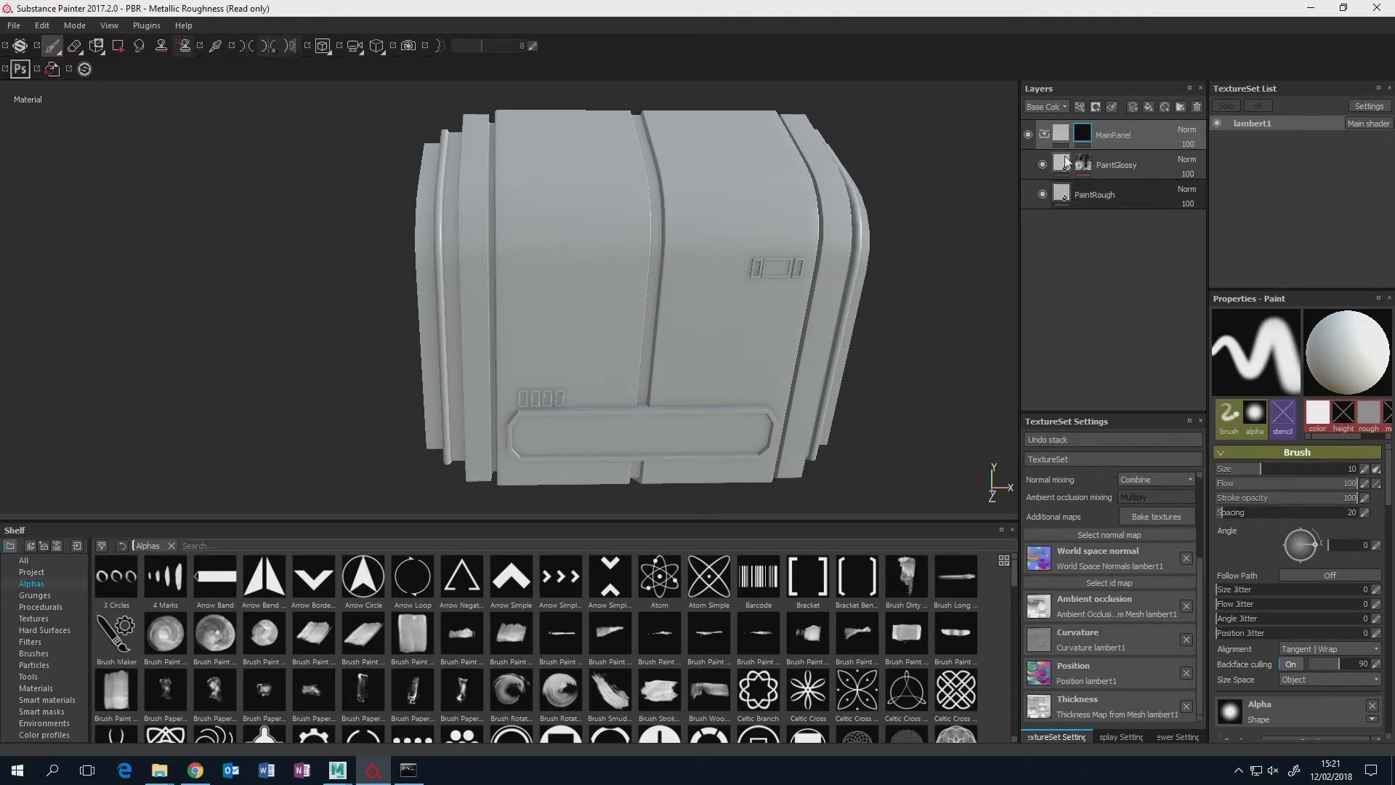
pyautogui.click(1044, 135)
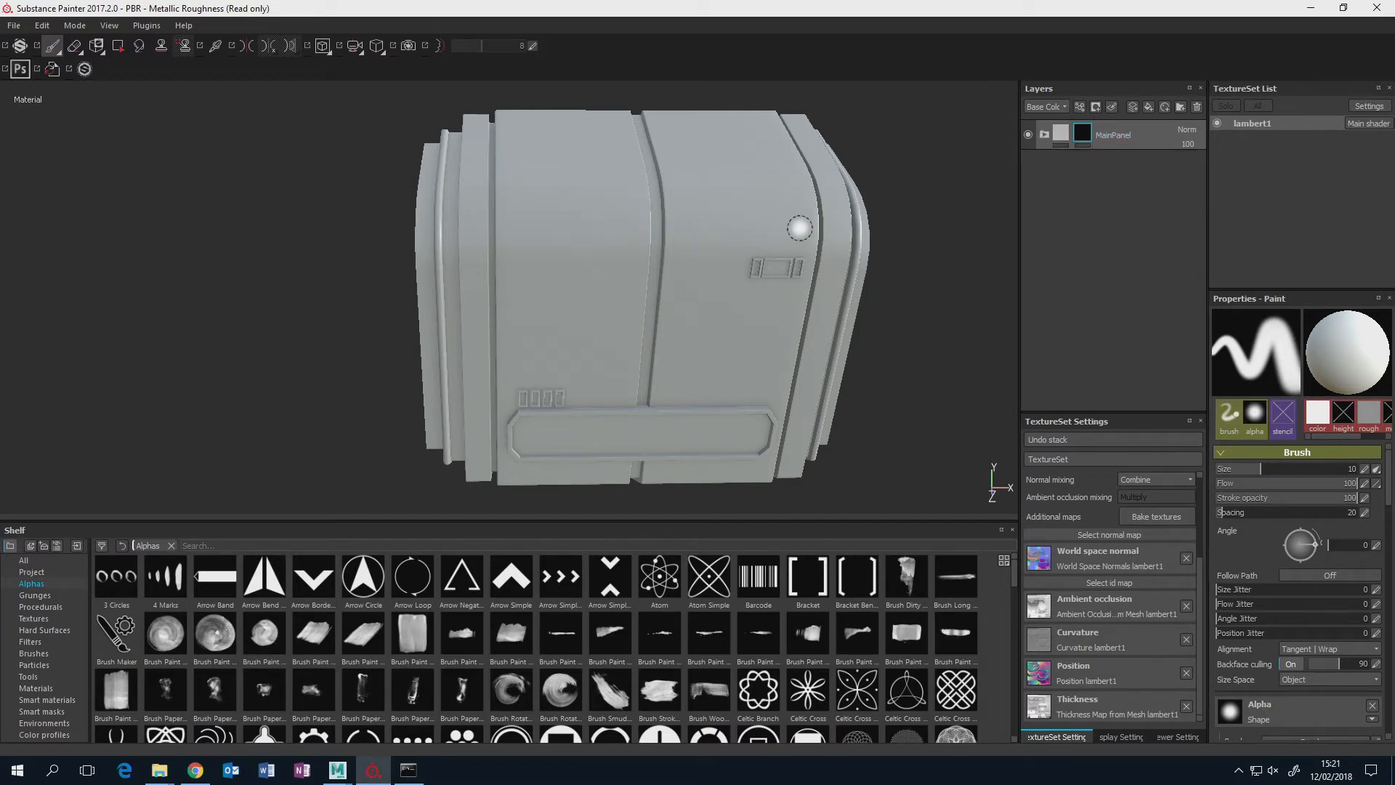
pyautogui.keyDown('alt'); pyautogui.moveTo(799, 229); pyautogui.dragTo(810, 276, button='middle'); pyautogui.keyUp('alt')
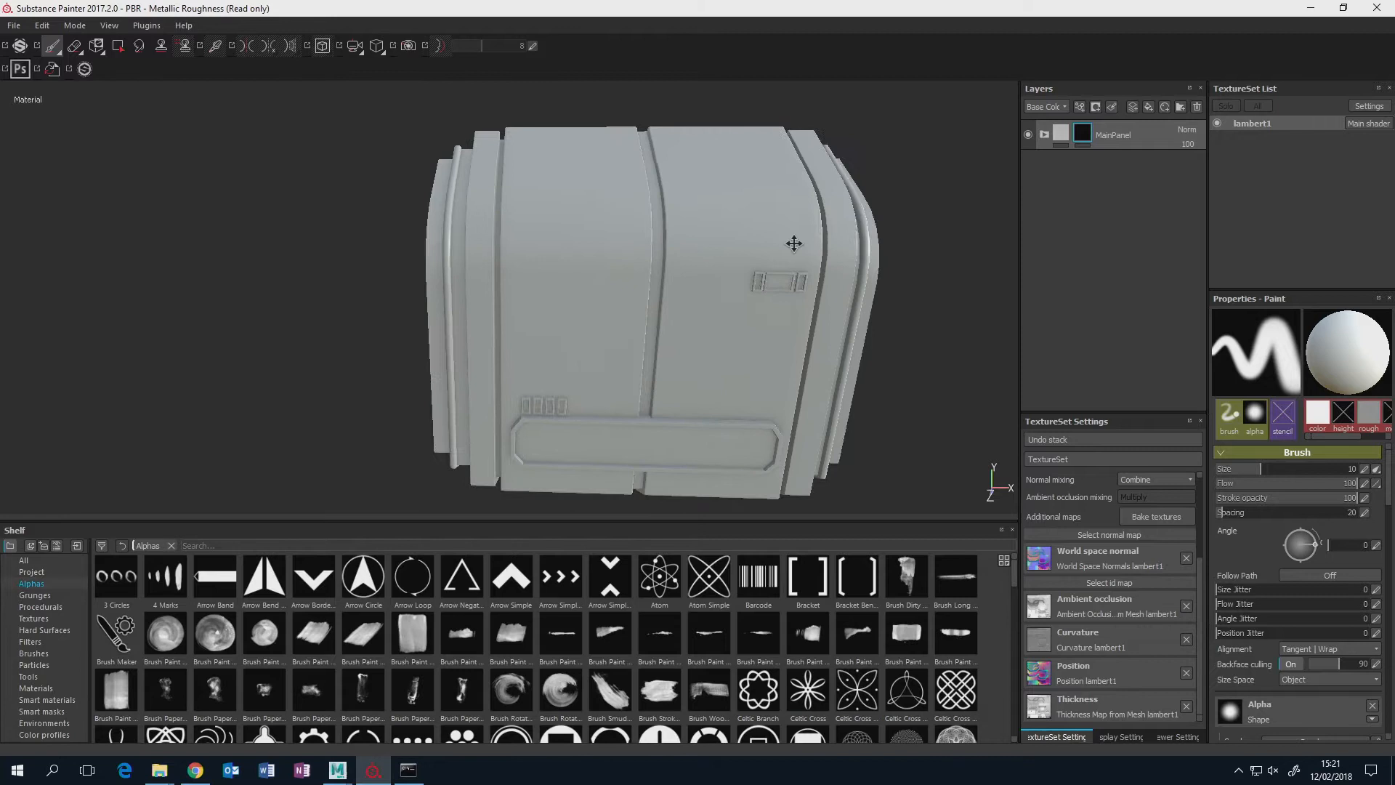
pyautogui.keyDown('alt'); pyautogui.moveTo(794, 243); pyautogui.dragTo(798, 230, button='middle'); pyautogui.keyUp('alt')
pyautogui.scroll(-1, 800, 243)
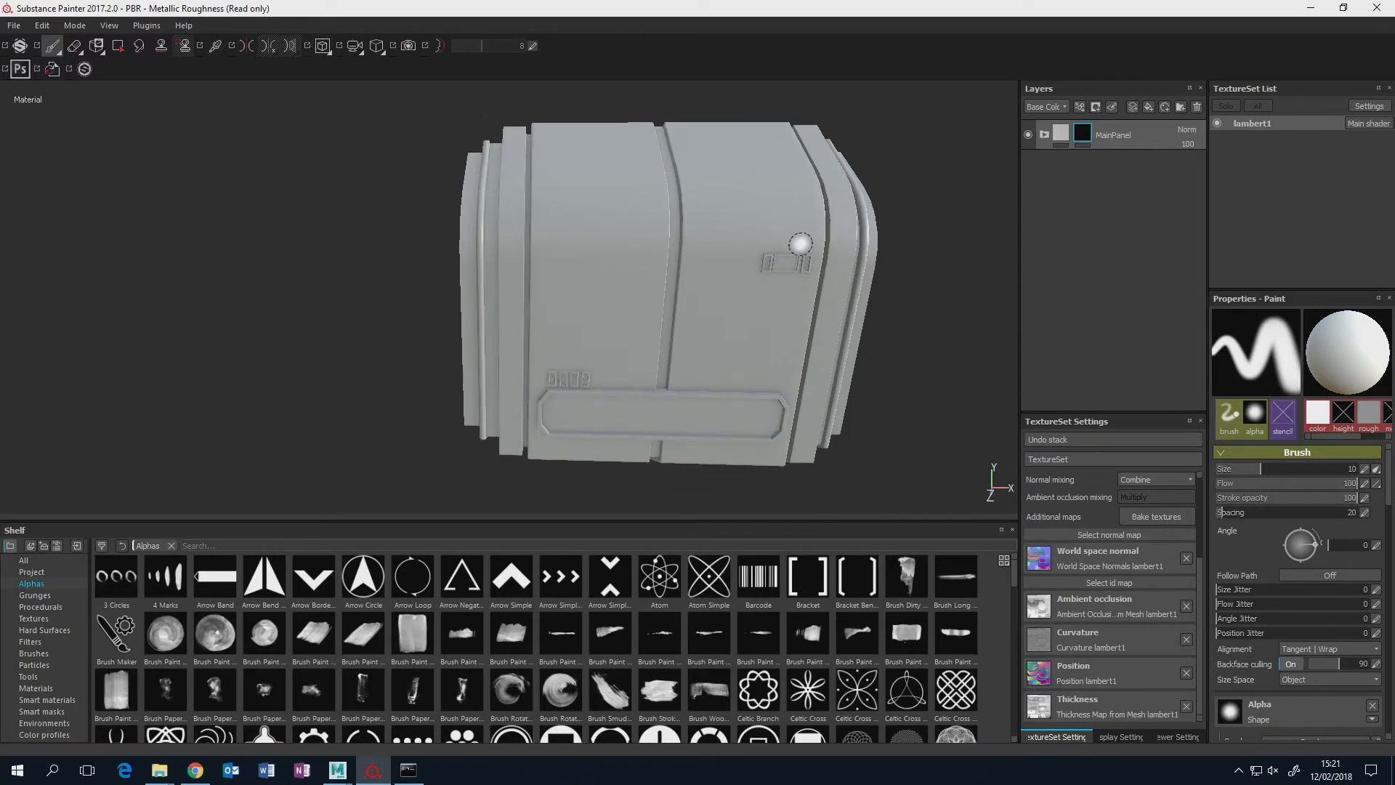
pyautogui.scroll(3, 810, 244)
pyautogui.keyDown('alt'); pyautogui.moveTo(712, 296); pyautogui.dragTo(702, 296); pyautogui.keyUp('alt')
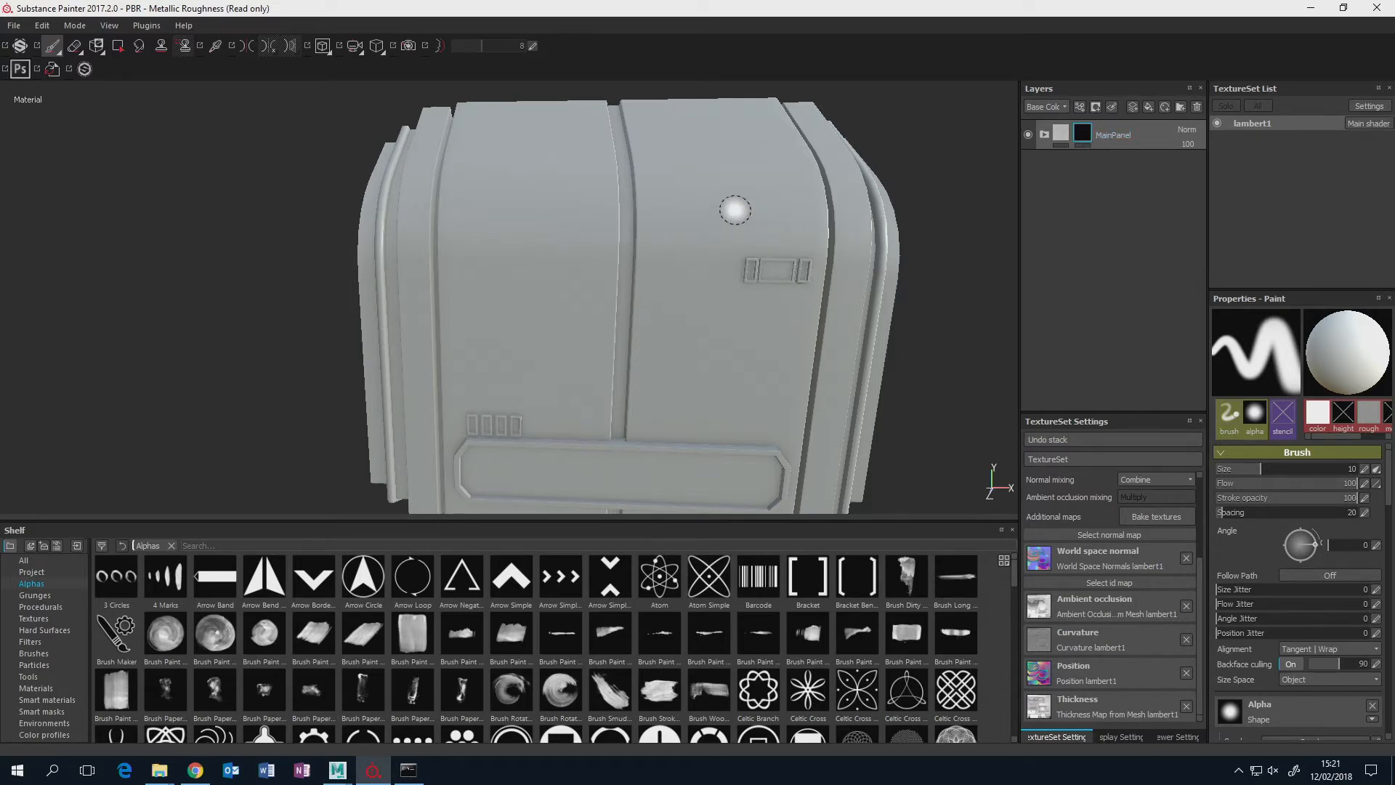
pyautogui.moveTo(738, 197); pyautogui.dragTo(712, 251)
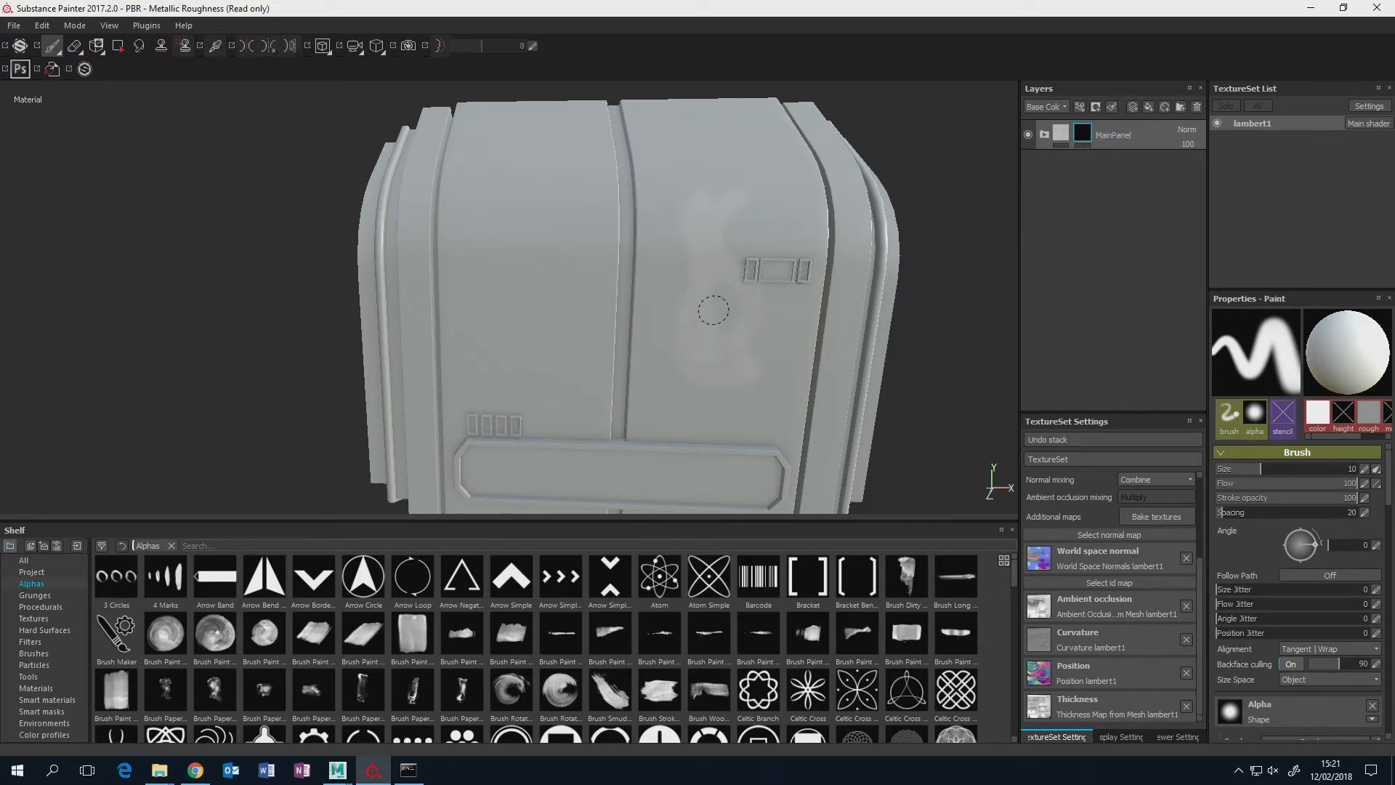
pyautogui.moveTo(722, 342)
pyautogui.keyDown('alt'); pyautogui.mouseDown()
pyautogui.moveTo(747, 293)
pyautogui.moveTo(829, 261)
pyautogui.moveTo(885, 268)
pyautogui.moveTo(881, 251)
pyautogui.moveTo(894, 271)
pyautogui.moveTo(862, 240)
pyautogui.moveTo(912, 280)
pyautogui.moveTo(851, 252)
pyautogui.moveTo(865, 265)
pyautogui.moveTo(741, 296)
pyautogui.mouseUp(); pyautogui.keyUp('alt')
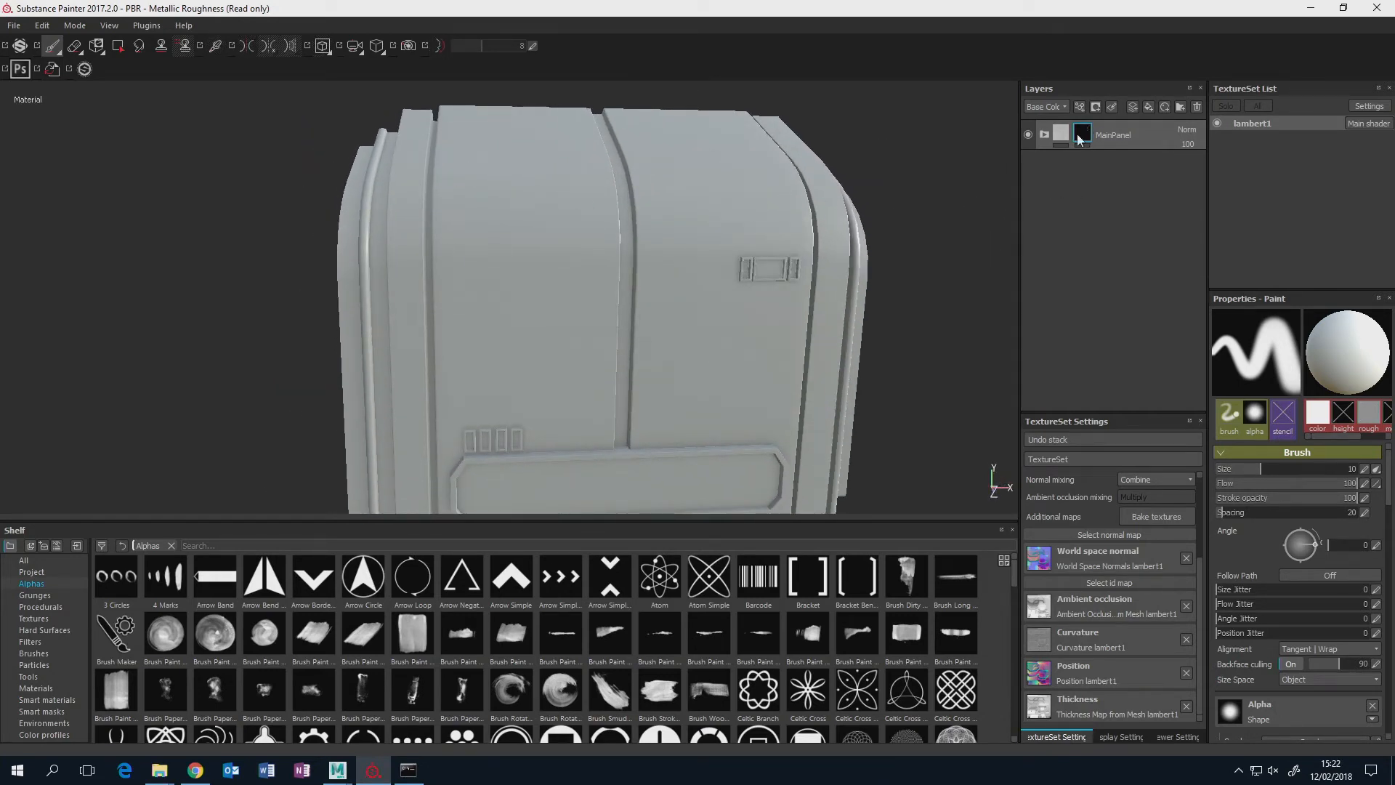
# Add a paint effect to the MainPanel folder's mask and switch to Polygon Fill with the polygon fill mode.
pyautogui.keyDown('alt'); pyautogui.moveTo(712, 155); pyautogui.dragTo(712, 240, button='middle'); pyautogui.keyUp('alt')
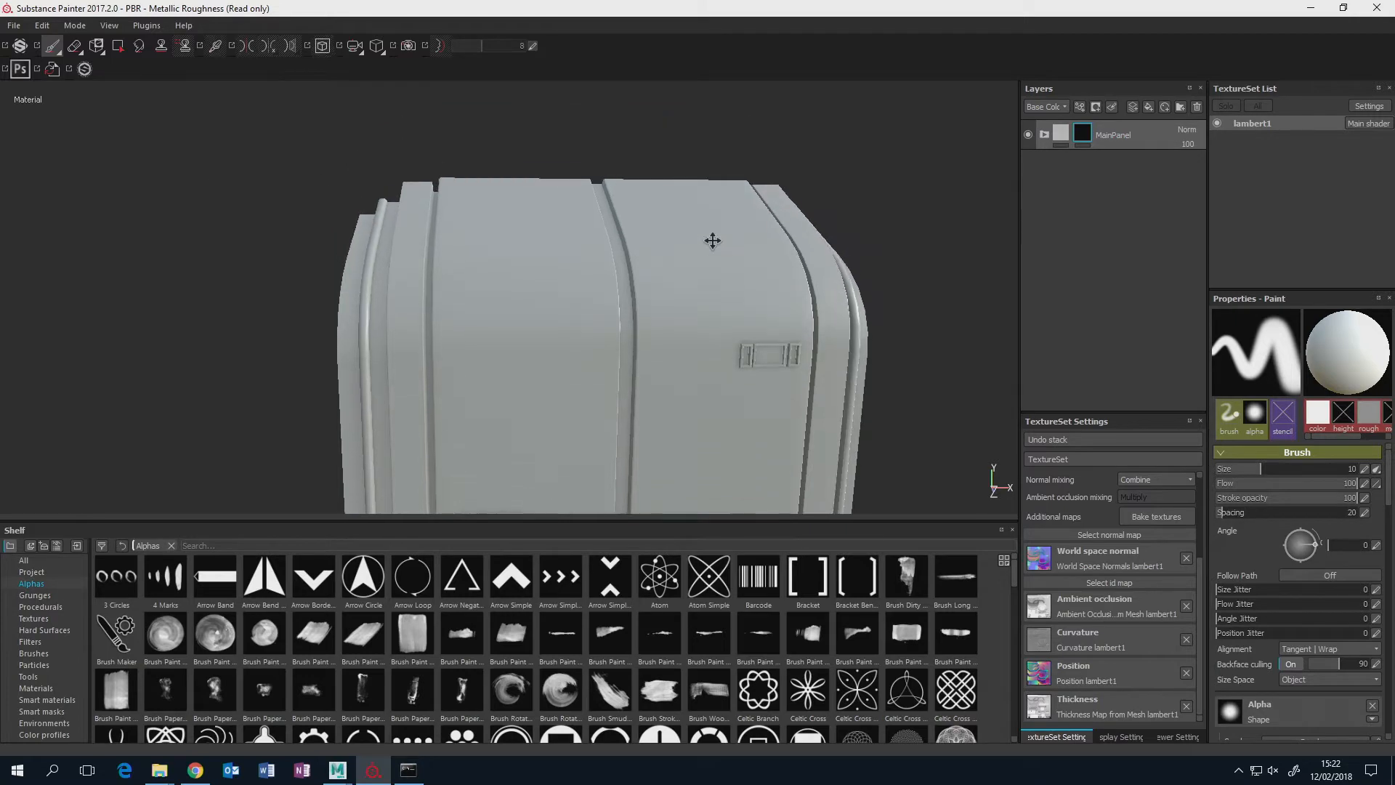
pyautogui.keyDown('alt'); pyautogui.moveTo(713, 240); pyautogui.dragTo(679, 259); pyautogui.keyUp('alt')
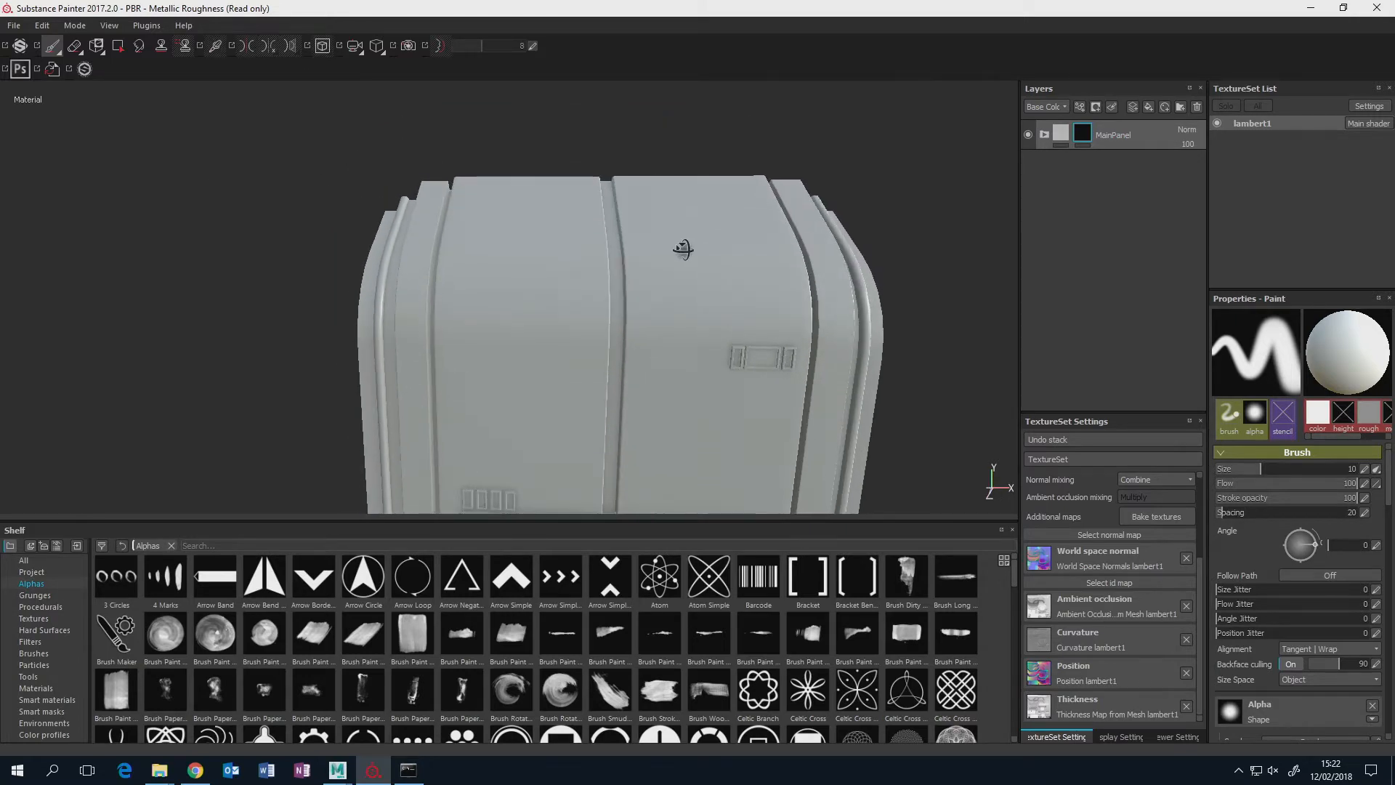
pyautogui.rightClick(1081, 133)
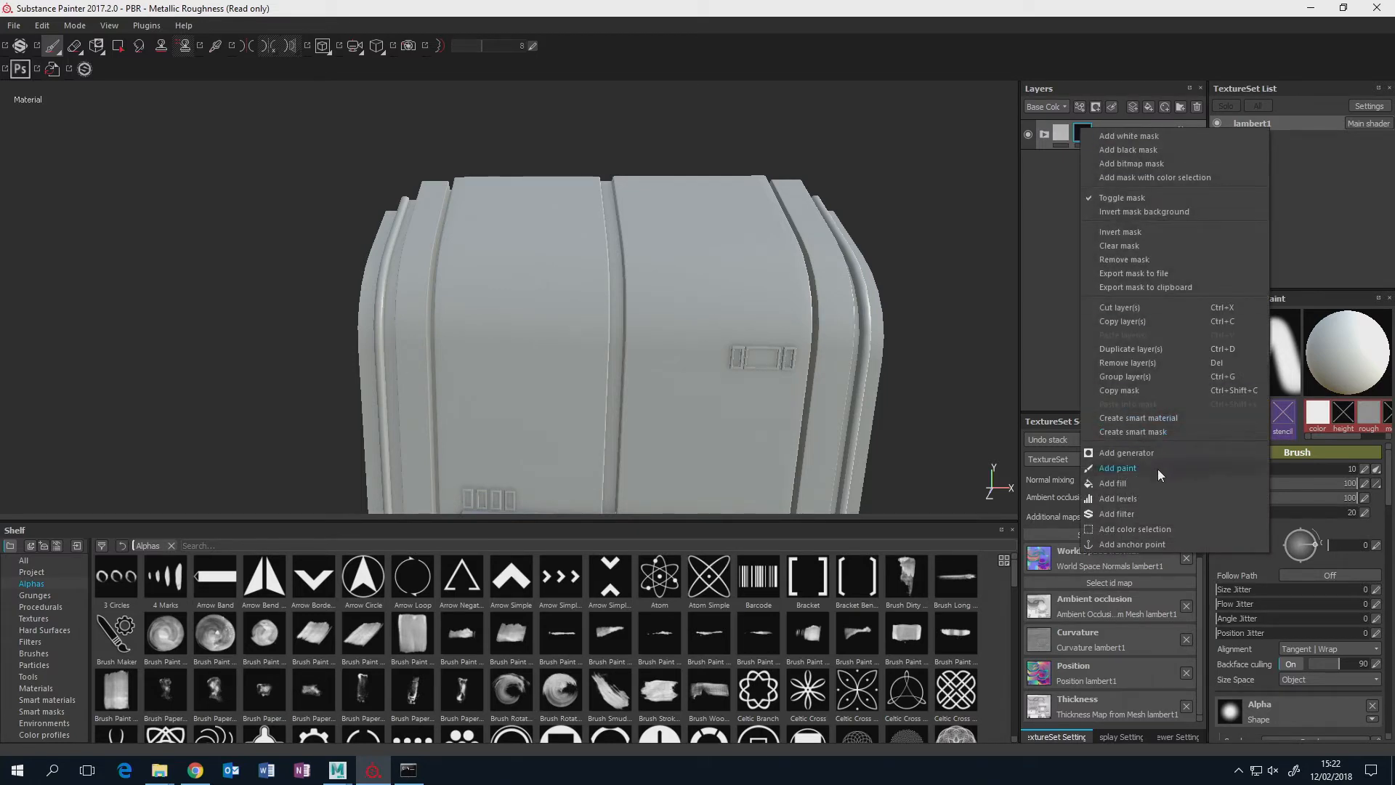
pyautogui.click(1110, 470)
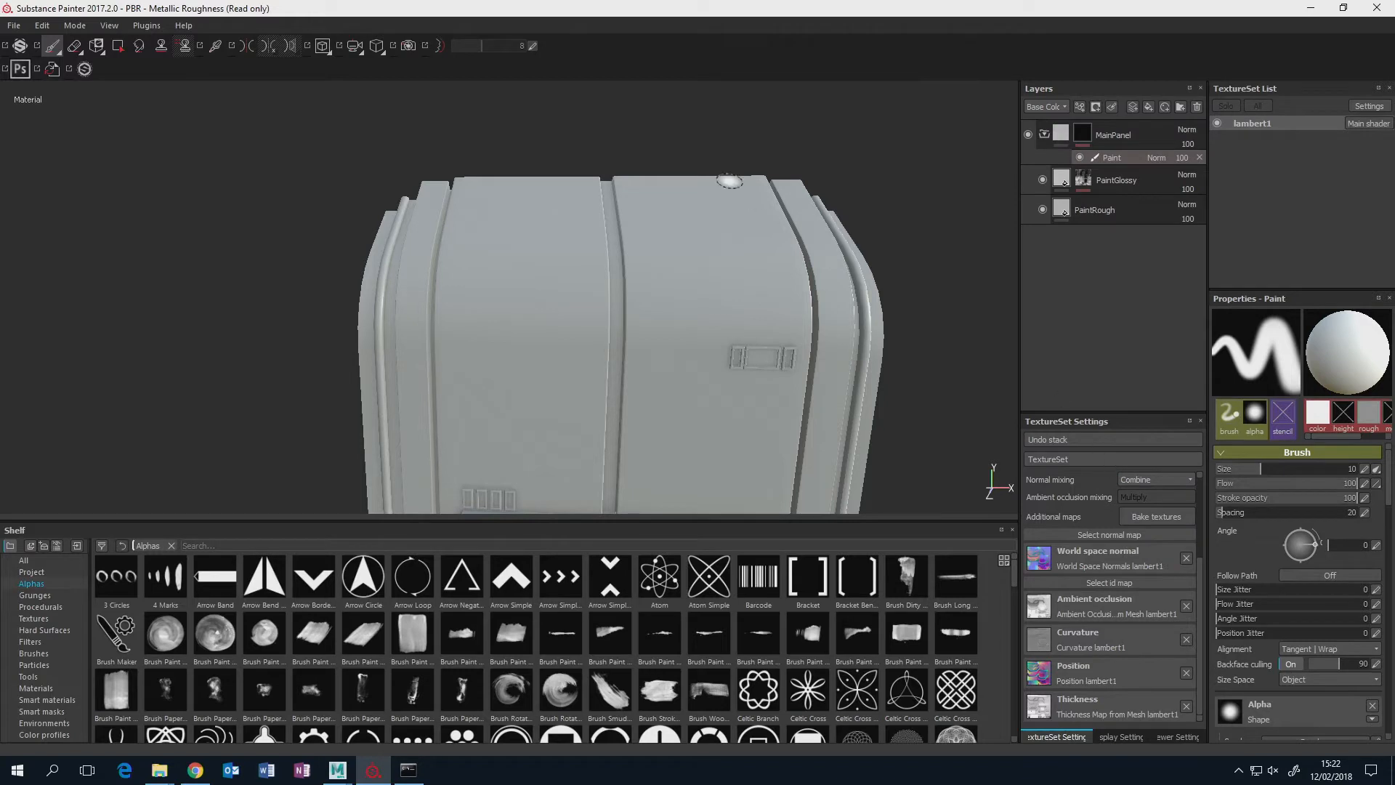
pyautogui.click(118, 45)
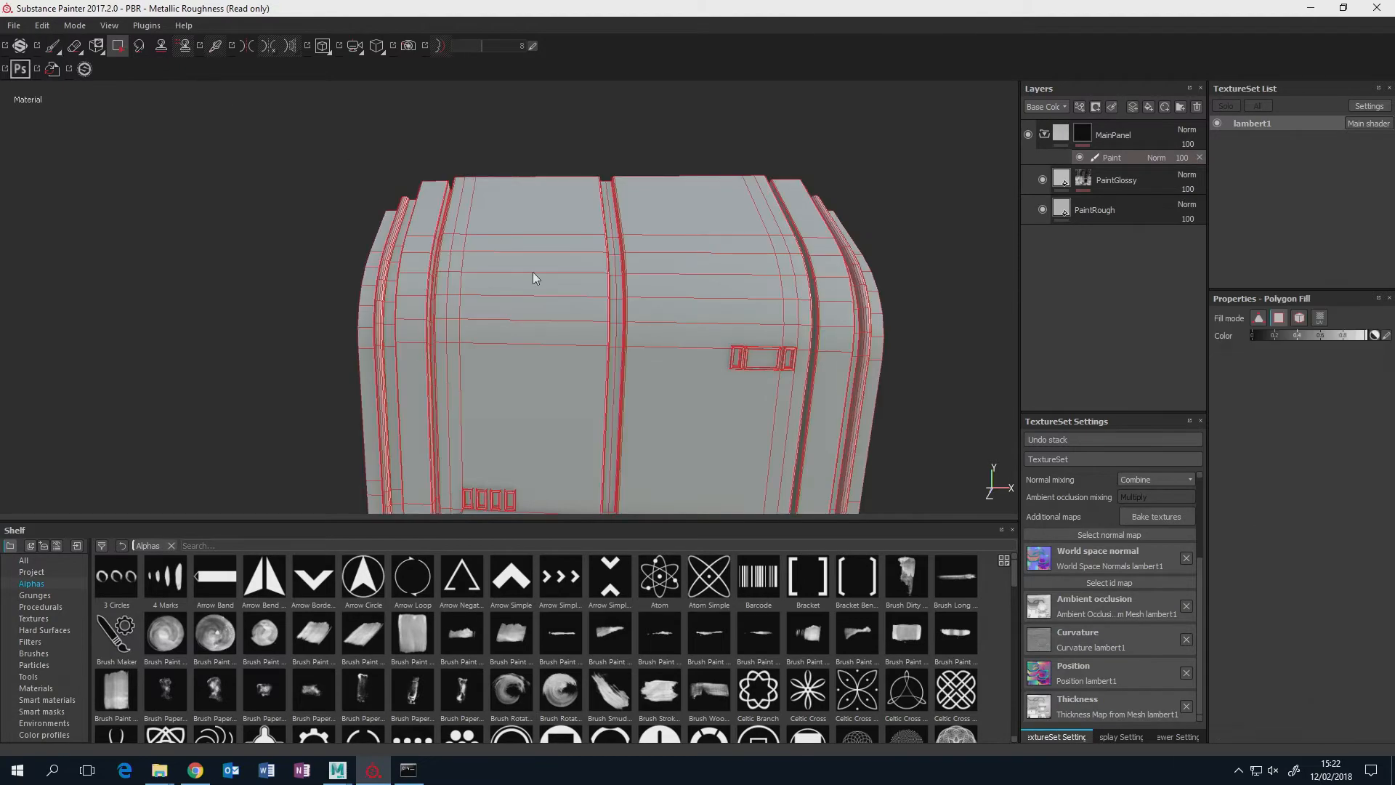
pyautogui.keyDown('alt'); pyautogui.moveTo(533, 271); pyautogui.dragTo(1148, 310); pyautogui.keyUp('alt')
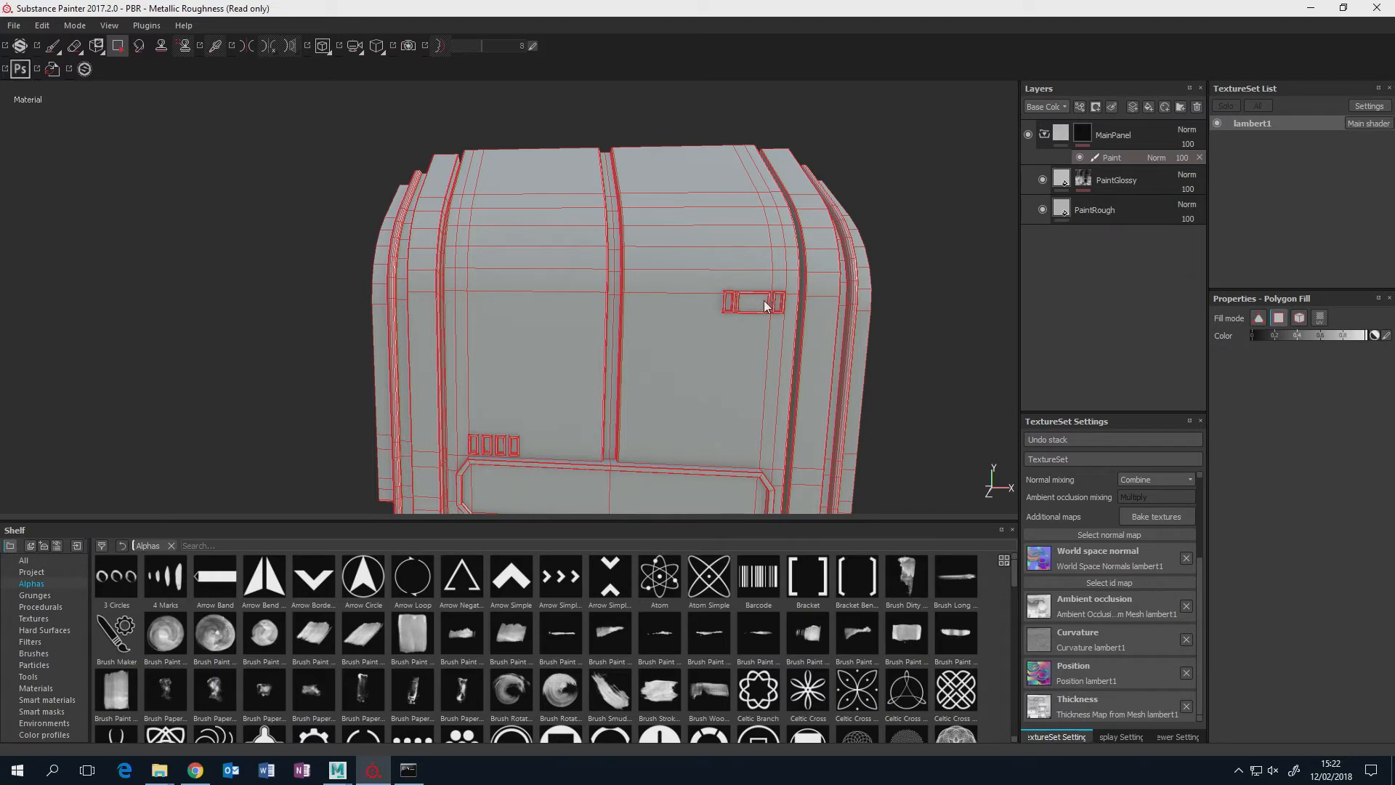
pyautogui.click(1282, 319)
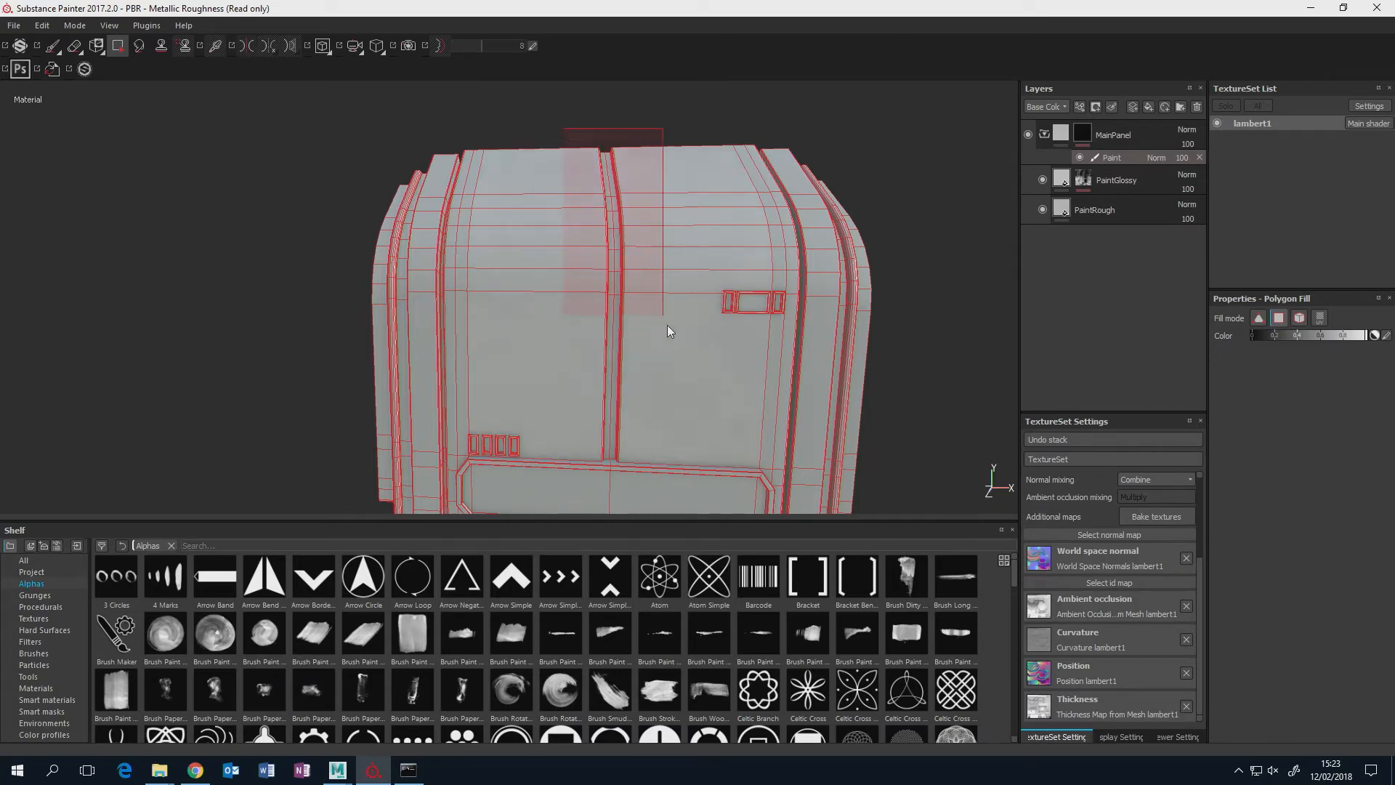
# Fill the polygons of the two main front panels into the MainPanel mask, covering their front and curved top faces.
pyautogui.keyDown('alt'); pyautogui.moveTo(679, 404); pyautogui.dragTo(544, 334); pyautogui.keyUp('alt')
pyautogui.moveTo(621, 423); pyautogui.dragTo(645, 423)
pyautogui.keyDown('alt'); pyautogui.moveTo(713, 384); pyautogui.dragTo(677, 318); pyautogui.keyUp('alt')
pyautogui.scroll(-3, 586, 343)
pyautogui.scroll(6, 587, 341)
pyautogui.scroll(-3, 519, 364)
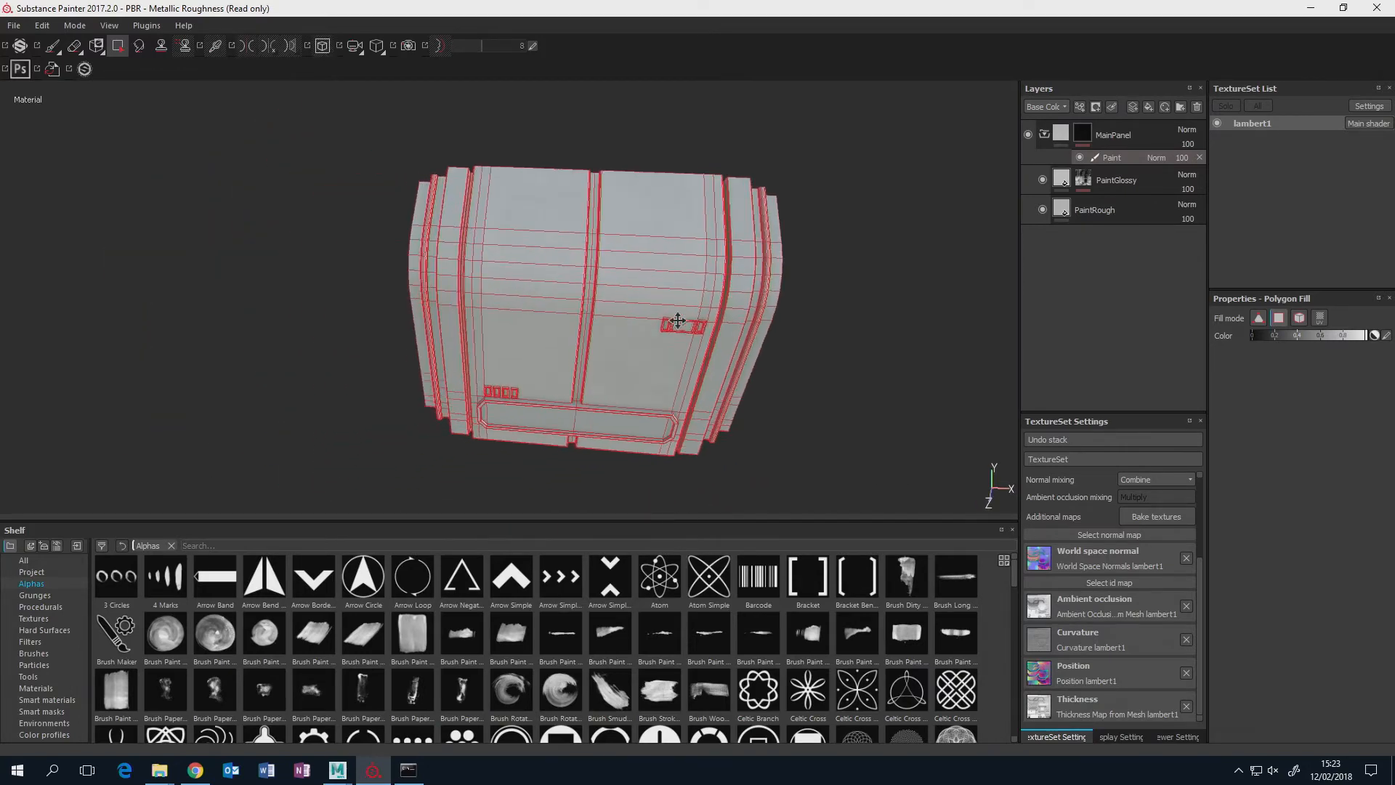
pyautogui.scroll(-2, 612, 308)
pyautogui.scroll(4, 612, 307)
pyautogui.scroll(3, 612, 307)
pyautogui.keyDown('alt'); pyautogui.moveTo(619, 280); pyautogui.dragTo(609, 239); pyautogui.keyUp('alt')
pyautogui.keyDown('alt'); pyautogui.moveTo(609, 239); pyautogui.dragTo(589, 270, button='middle'); pyautogui.keyUp('alt')
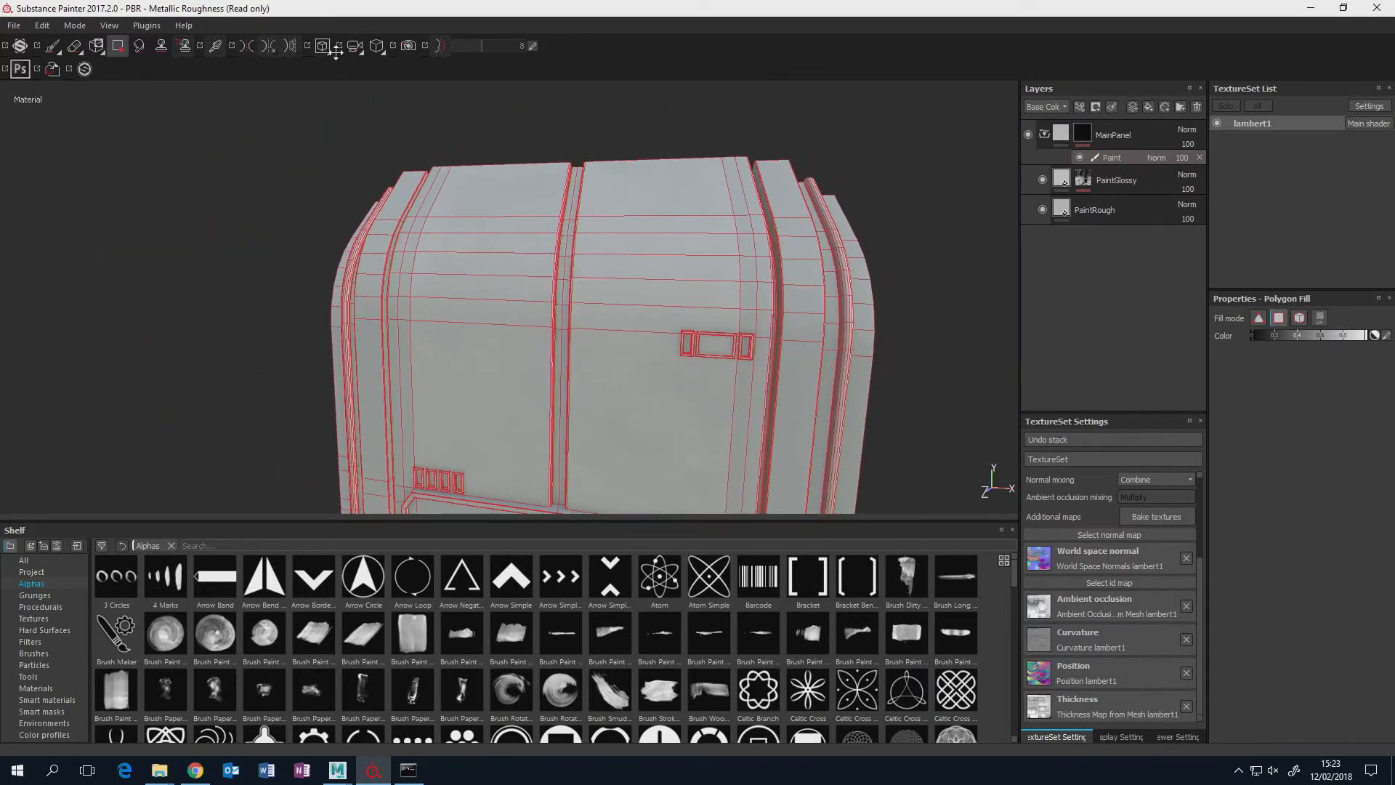
# Turn on symmetry and fill the narrow edge polygons along the main panel's outer side, down to its lower corner.
pyautogui.click(248, 43)
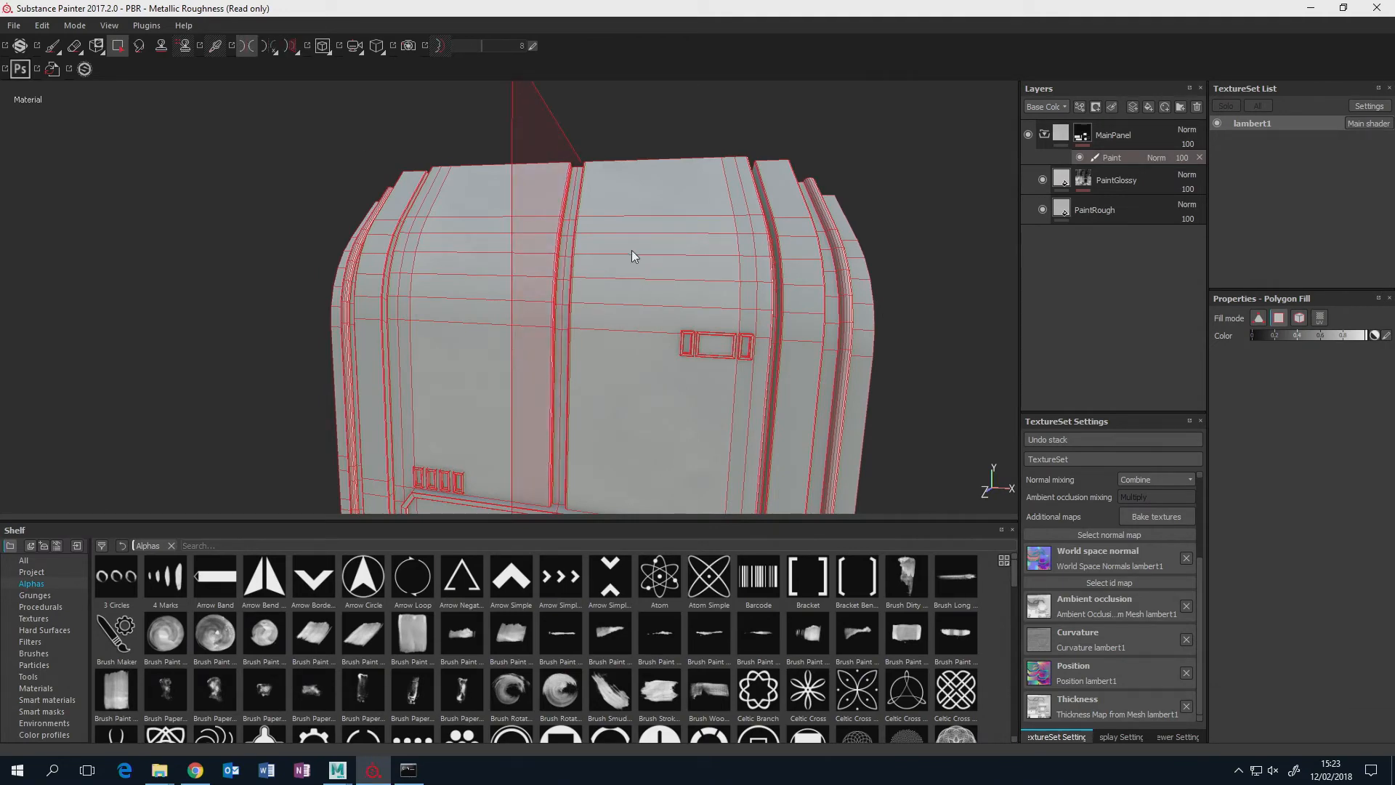
pyautogui.keyDown('alt'); pyautogui.moveTo(631, 250); pyautogui.dragTo(616, 173); pyautogui.keyUp('alt')
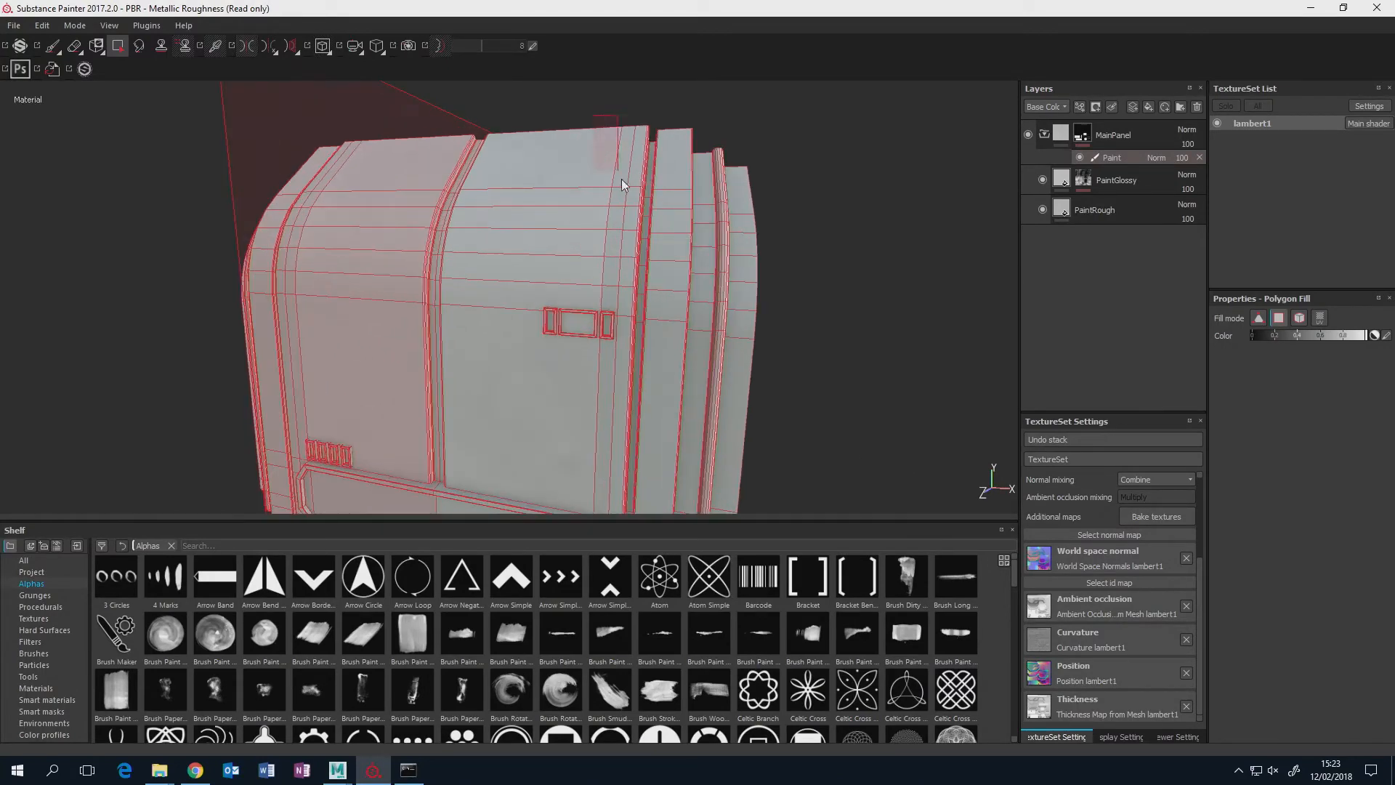
pyautogui.moveTo(631, 294); pyautogui.dragTo(631, 295)
pyautogui.keyDown('alt'); pyautogui.moveTo(634, 302); pyautogui.dragTo(573, 159, button='middle'); pyautogui.keyUp('alt')
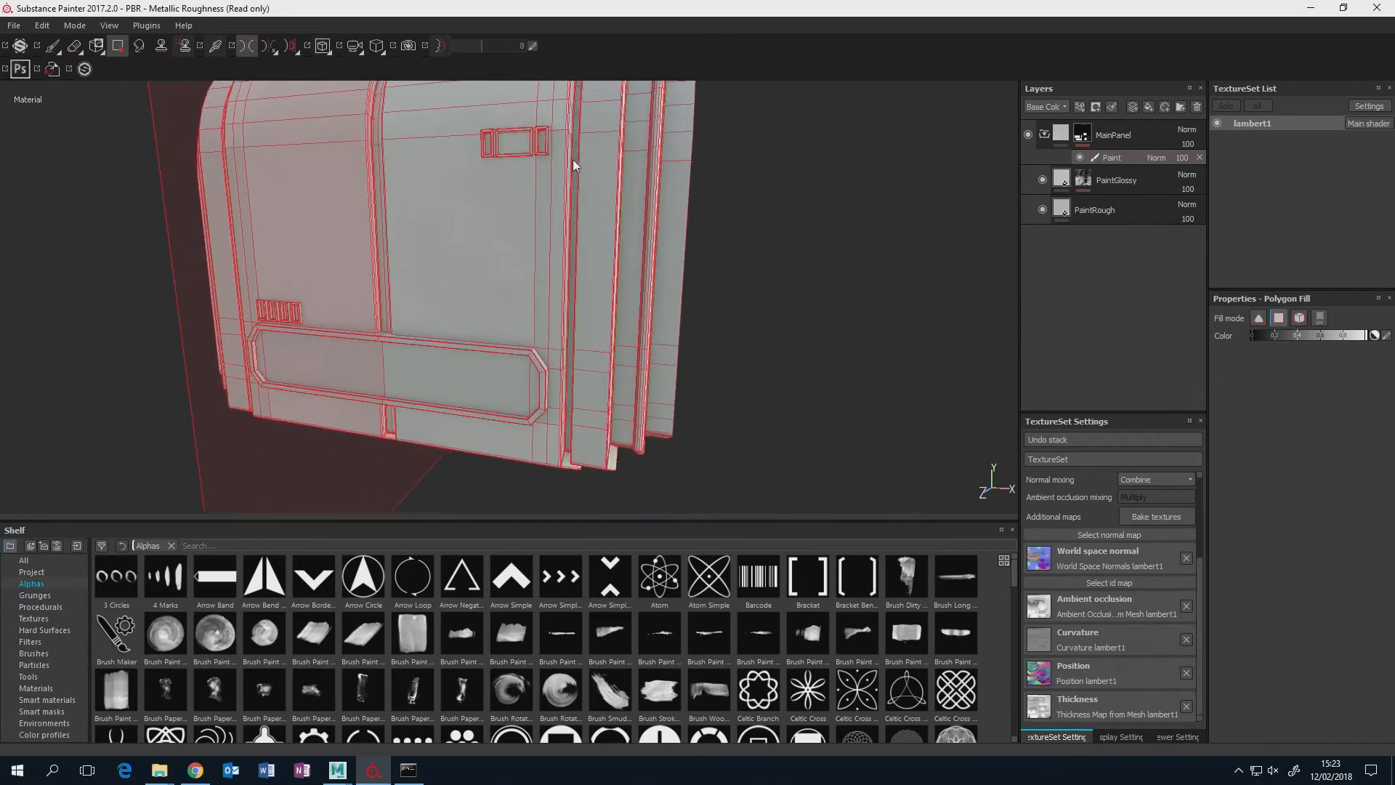
pyautogui.scroll(-1, 571, 161)
pyautogui.scroll(2, 552, 189)
pyautogui.scroll(2, 551, 190)
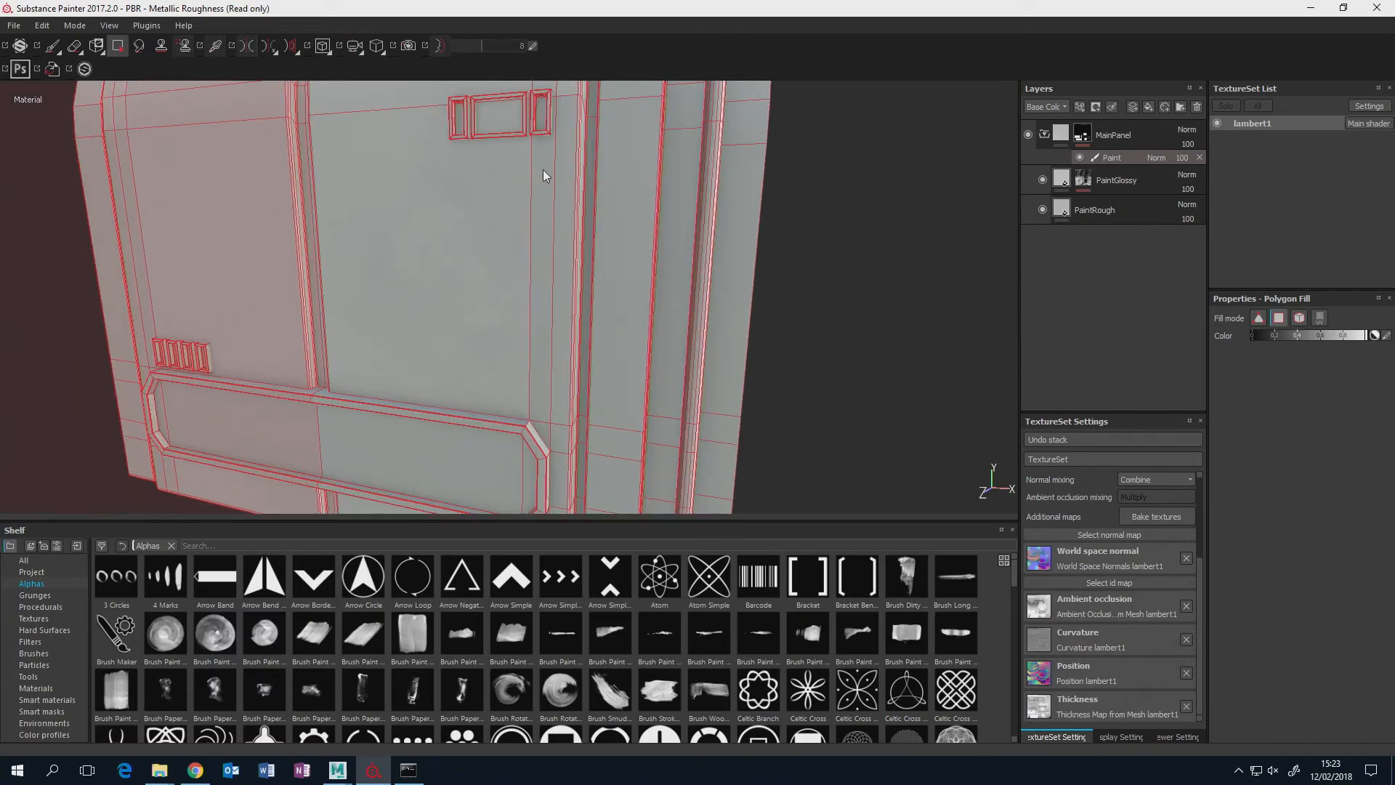
pyautogui.keyDown('alt'); pyautogui.moveTo(585, 265); pyautogui.dragTo(534, 195); pyautogui.keyUp('alt')
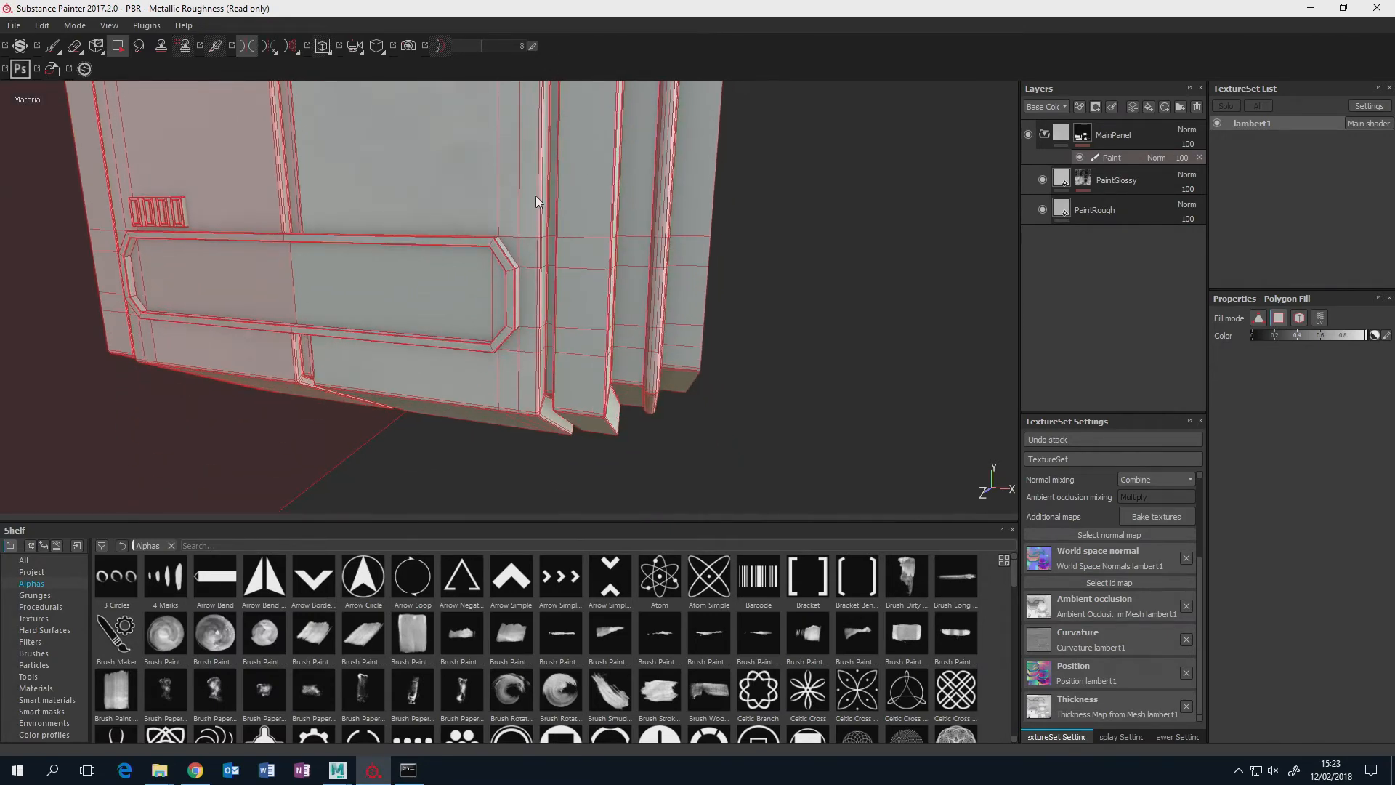
pyautogui.press('l')
pyautogui.press('l')
pyautogui.keyDown('alt'); pyautogui.moveTo(525, 367); pyautogui.dragTo(490, 316); pyautogui.keyUp('alt')
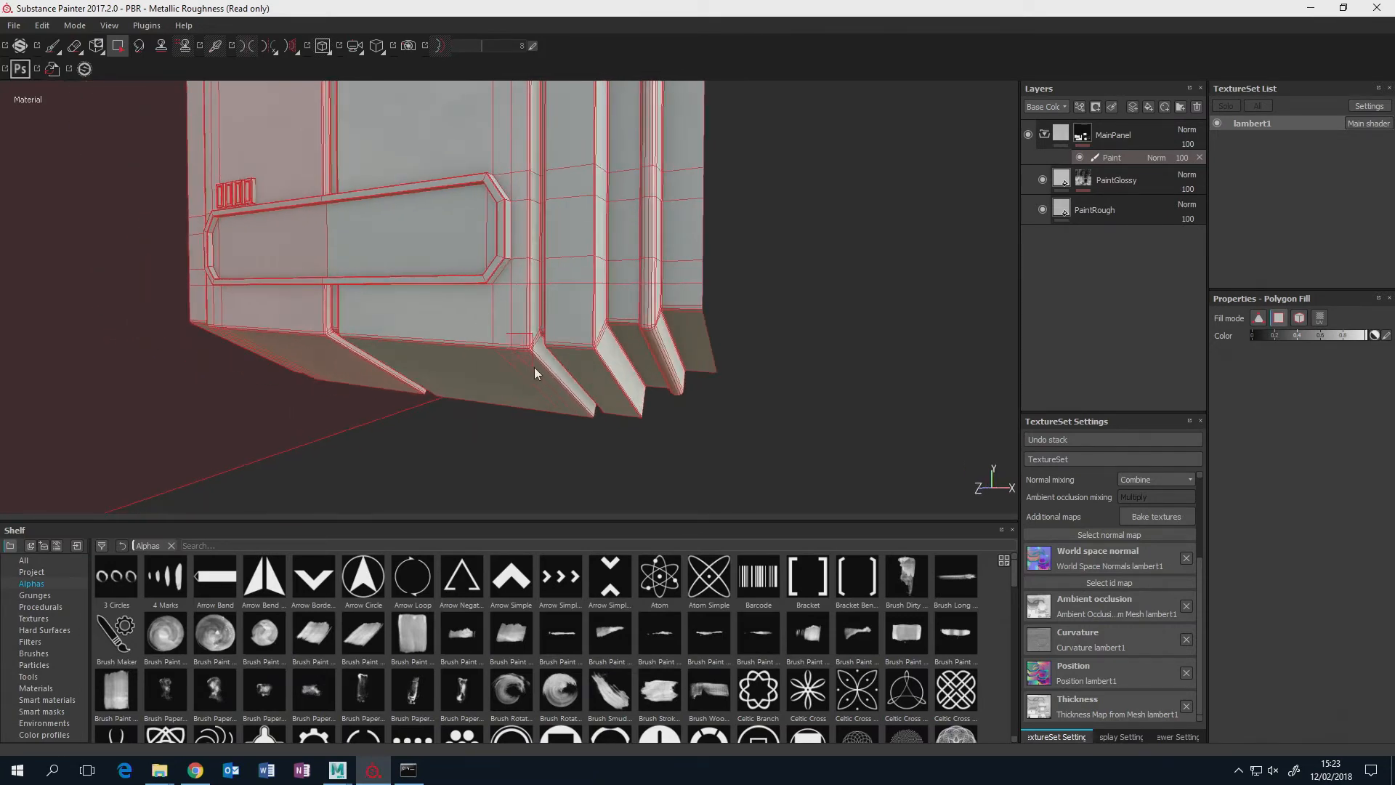
# Fill the remaining outer edge polygons of the main panels symmetrically, beside the rectangular recess and the small upper detail.
pyautogui.keyDown('alt'); pyautogui.moveTo(548, 322); pyautogui.dragTo(535, 280, button='middle'); pyautogui.keyUp('alt')
pyautogui.keyDown('alt'); pyautogui.moveTo(535, 281); pyautogui.dragTo(754, 237); pyautogui.keyUp('alt')
pyautogui.keyDown('alt'); pyautogui.moveTo(501, 211); pyautogui.dragTo(469, 487, button='middle'); pyautogui.keyUp('alt')
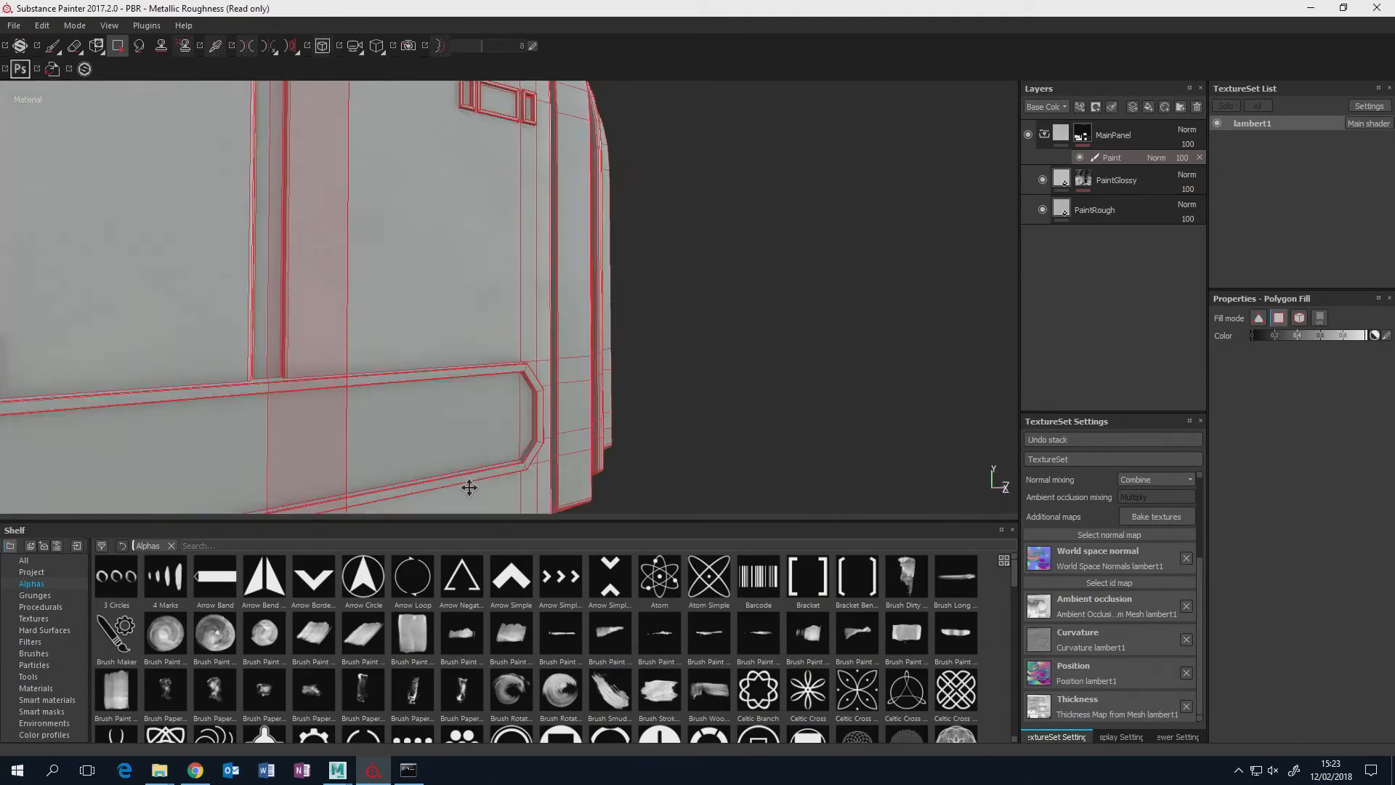
pyautogui.keyDown('alt'); pyautogui.moveTo(436, 193); pyautogui.dragTo(439, 417, button='middle'); pyautogui.keyUp('alt')
pyautogui.keyDown('alt'); pyautogui.moveTo(429, 211); pyautogui.dragTo(468, 271); pyautogui.keyUp('alt')
pyautogui.keyDown('alt'); pyautogui.moveTo(467, 271); pyautogui.dragTo(481, 295, button='middle'); pyautogui.keyUp('alt')
pyautogui.scroll(-2, 481, 294)
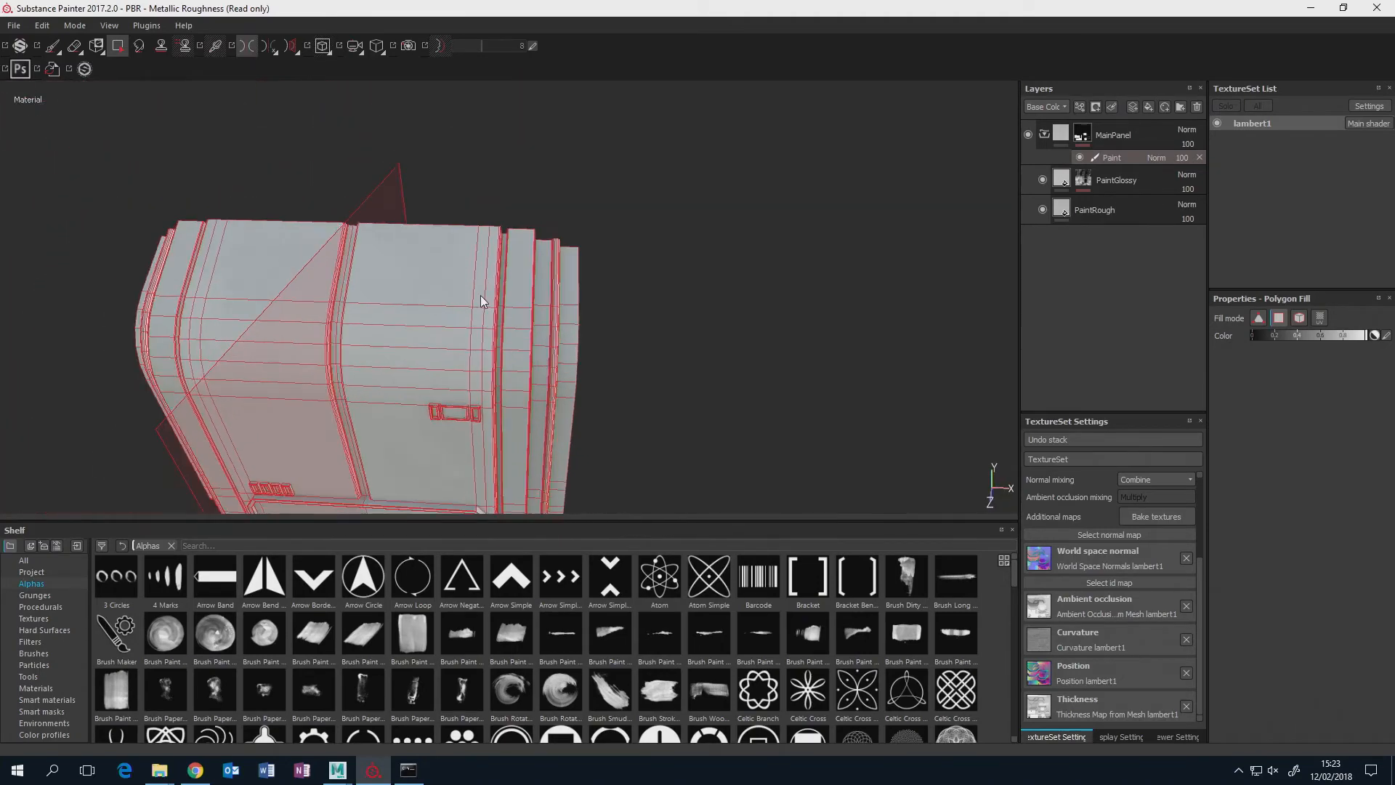
pyautogui.scroll(5, 481, 291)
pyautogui.keyDown('alt'); pyautogui.moveTo(481, 286); pyautogui.dragTo(436, 243); pyautogui.keyUp('alt')
pyautogui.keyDown('alt'); pyautogui.moveTo(436, 244); pyautogui.dragTo(451, 195, button='middle'); pyautogui.keyUp('alt')
pyautogui.keyDown('alt'); pyautogui.moveTo(496, 302); pyautogui.dragTo(482, 339); pyautogui.keyUp('alt')
pyautogui.keyDown('alt'); pyautogui.moveTo(439, 465); pyautogui.dragTo(469, 338, button='middle'); pyautogui.keyUp('alt')
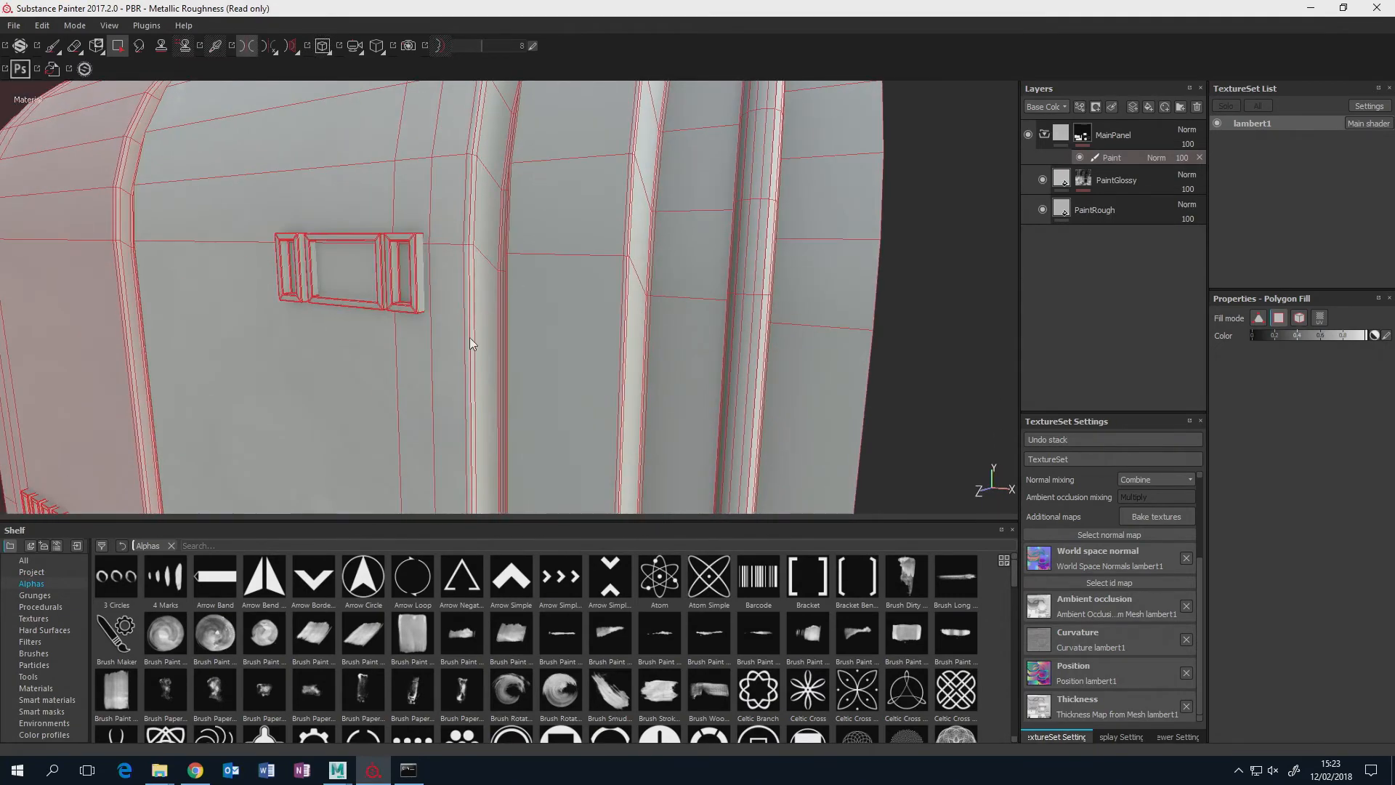
pyautogui.keyDown('alt'); pyautogui.moveTo(470, 338); pyautogui.dragTo(491, 324); pyautogui.keyUp('alt')
pyautogui.keyDown('alt'); pyautogui.moveTo(497, 479); pyautogui.dragTo(533, 162, button='middle'); pyautogui.keyUp('alt')
pyautogui.scroll(3, 534, 177)
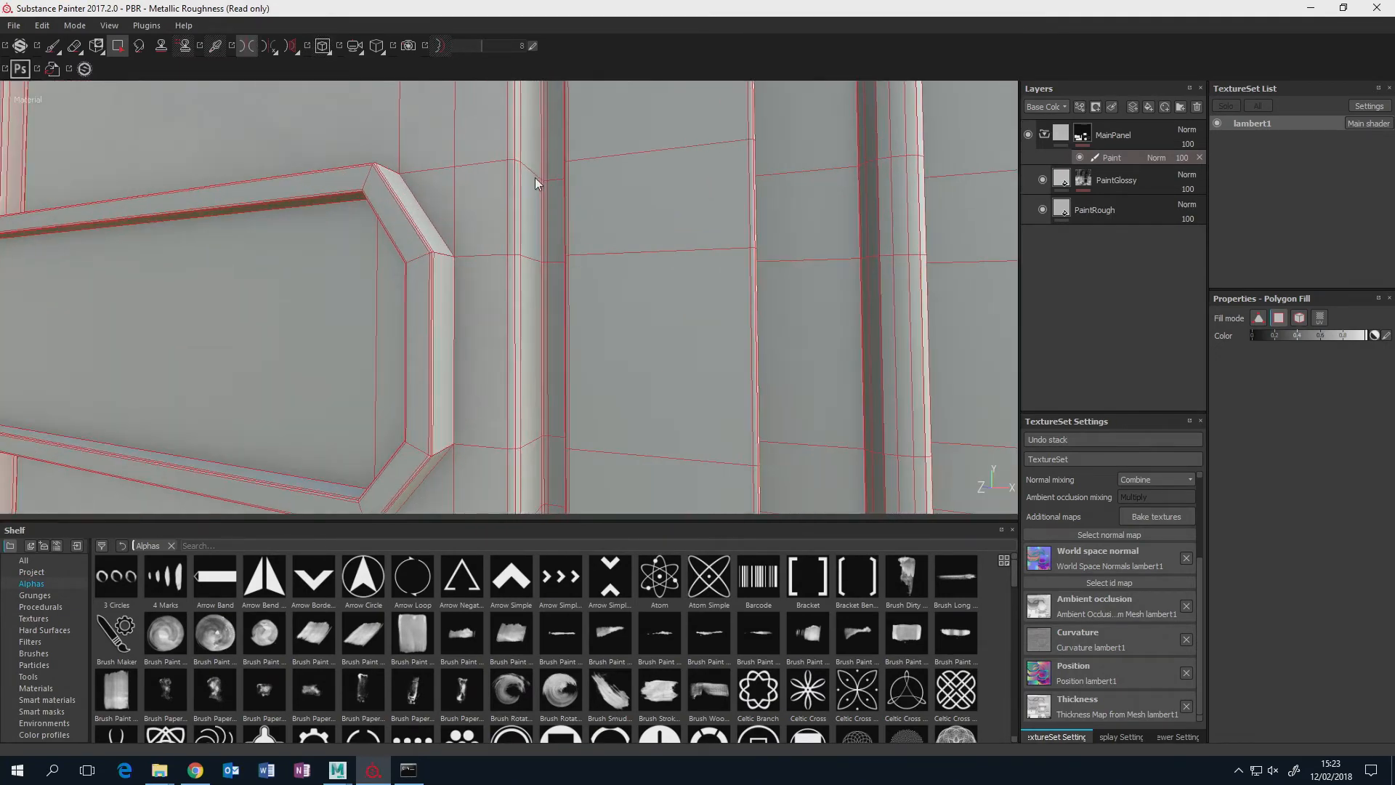
# Examine the mirrored polygon fill along the main panels' edges, frame and curved top from several angles.
pyautogui.scroll(-3, 534, 179)
pyautogui.keyDown('alt'); pyautogui.moveTo(534, 179); pyautogui.dragTo(469, 158); pyautogui.keyUp('alt')
pyautogui.keyDown('alt'); pyautogui.moveTo(469, 158); pyautogui.dragTo(470, 313, button='middle'); pyautogui.keyUp('alt')
pyautogui.keyDown('alt'); pyautogui.moveTo(471, 312); pyautogui.dragTo(639, 291); pyautogui.keyUp('alt')
pyautogui.keyDown('alt'); pyautogui.moveTo(651, 162); pyautogui.dragTo(578, 435, button='middle'); pyautogui.keyUp('alt')
pyautogui.scroll(2, 551, 350)
pyautogui.scroll(-3, 550, 349)
pyautogui.keyDown('alt'); pyautogui.moveTo(548, 346); pyautogui.dragTo(437, 297); pyautogui.keyUp('alt')
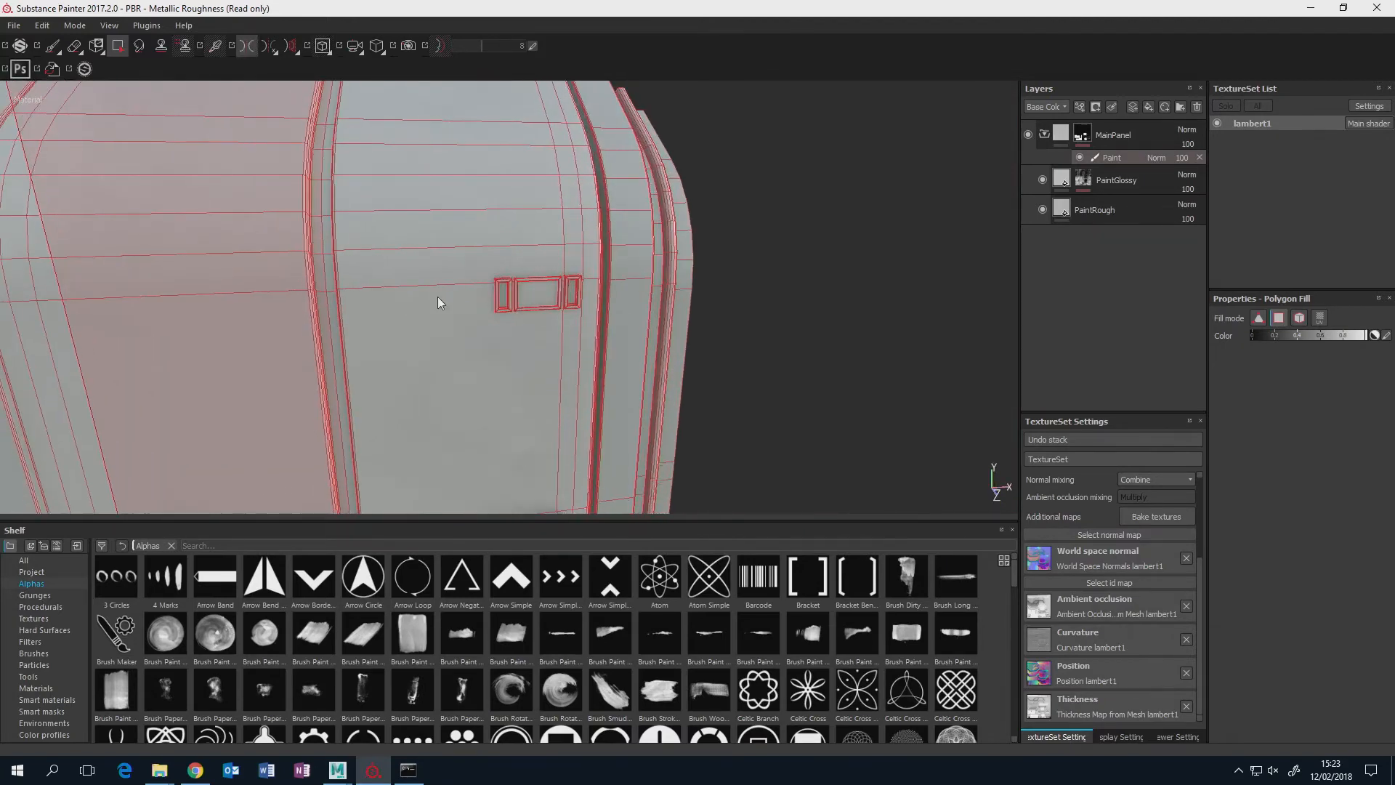
pyautogui.keyDown('alt'); pyautogui.moveTo(437, 297); pyautogui.dragTo(476, 425, button='middle'); pyautogui.keyUp('alt')
pyautogui.keyDown('alt'); pyautogui.moveTo(476, 425); pyautogui.dragTo(441, 313); pyautogui.keyUp('alt')
pyautogui.keyDown('alt'); pyautogui.moveTo(534, 371); pyautogui.dragTo(531, 235, button='middle'); pyautogui.keyUp('alt')
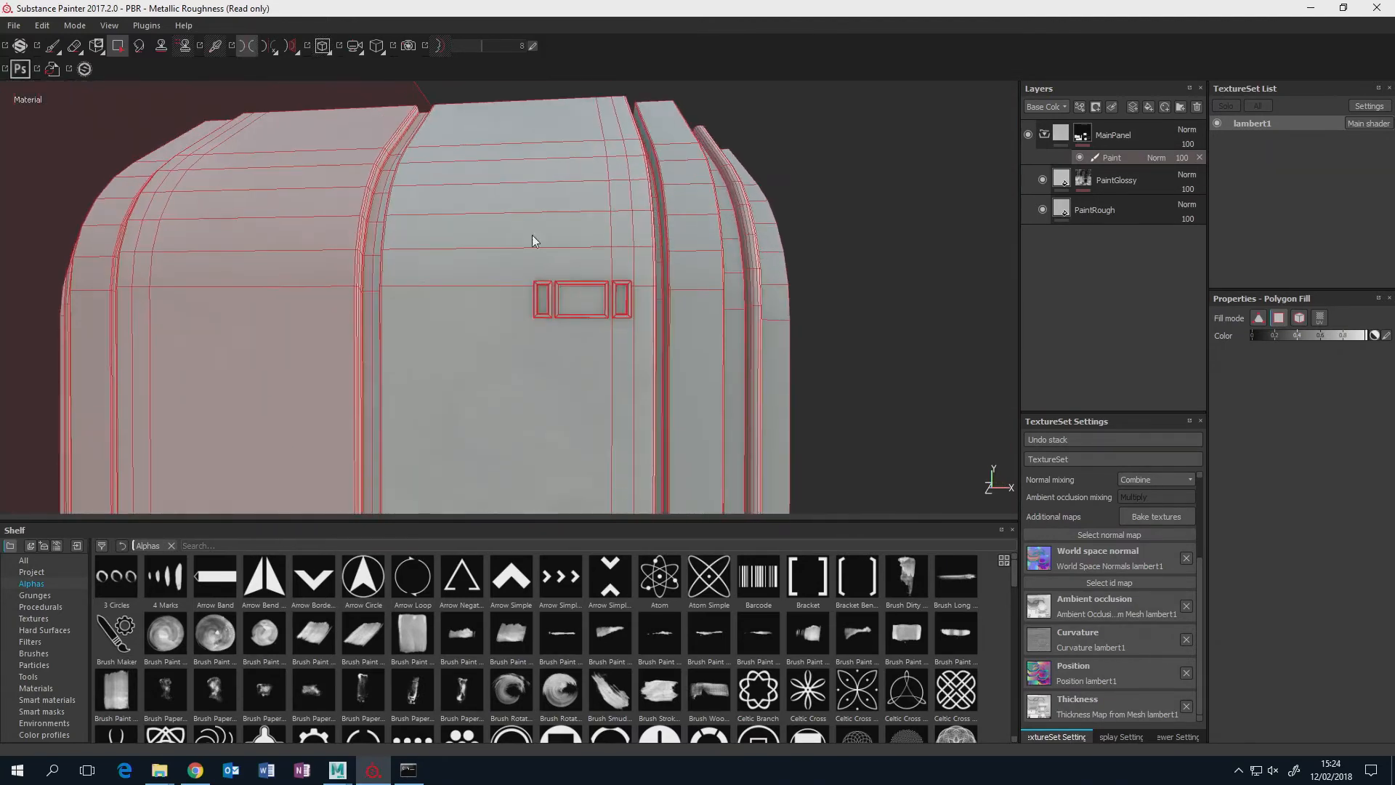
pyautogui.keyDown('alt'); pyautogui.moveTo(533, 235); pyautogui.dragTo(565, 314); pyautogui.keyUp('alt')
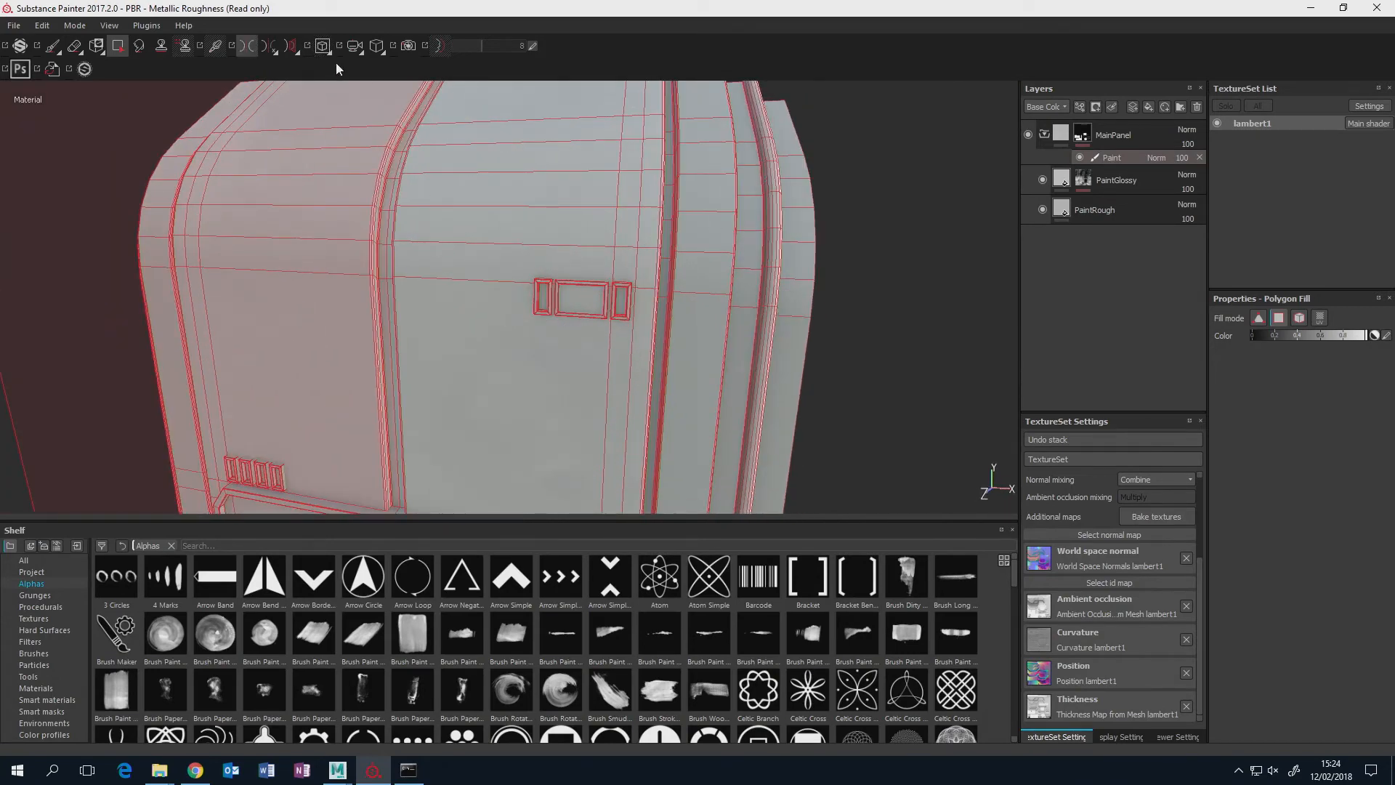
# Turn off symmetry and switch from Polygon Fill back to the Paint brush.
pyautogui.click(244, 46)
pyautogui.keyDown('alt'); pyautogui.moveTo(430, 248); pyautogui.dragTo(494, 260); pyautogui.keyUp('alt')
pyautogui.scroll(2, 494, 259)
pyautogui.scroll(-4, 491, 256)
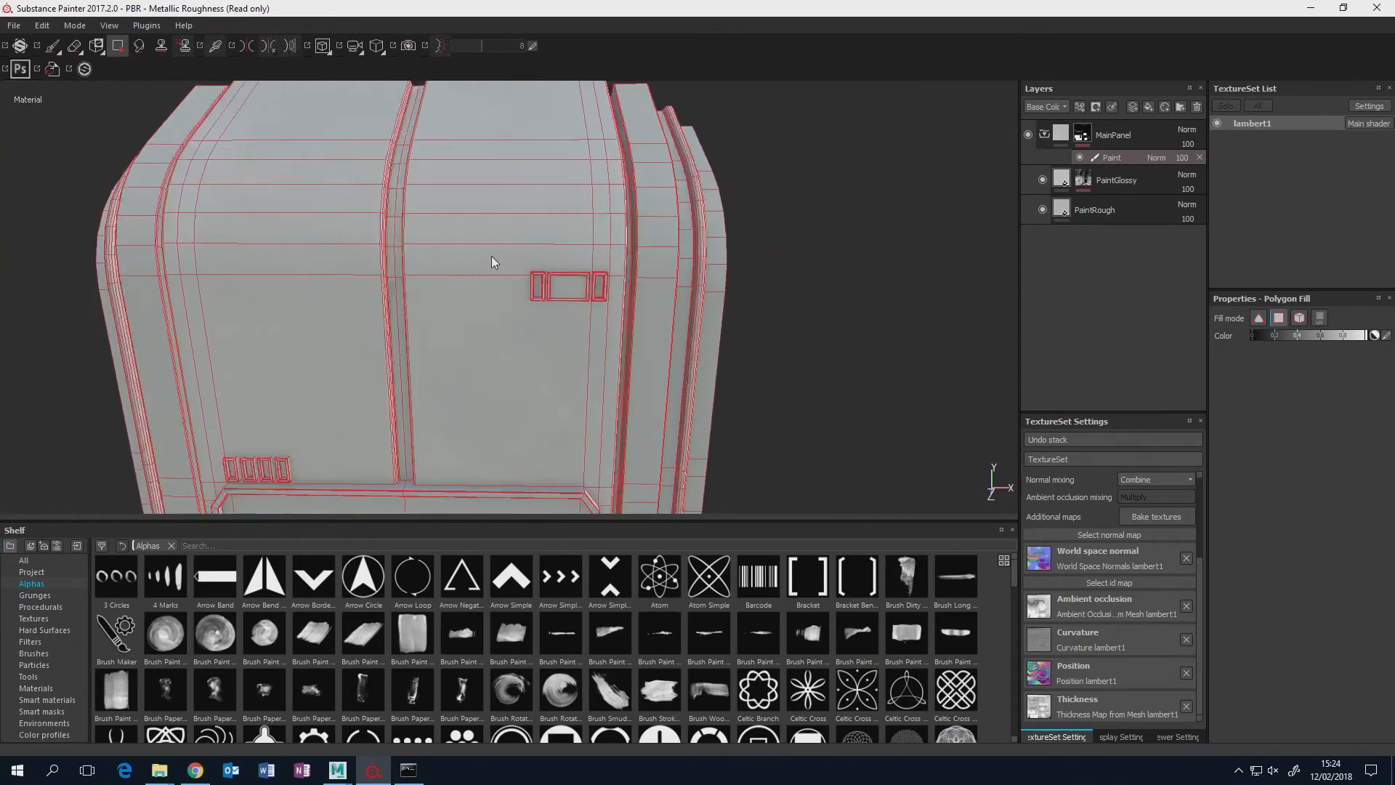
pyautogui.click(53, 46)
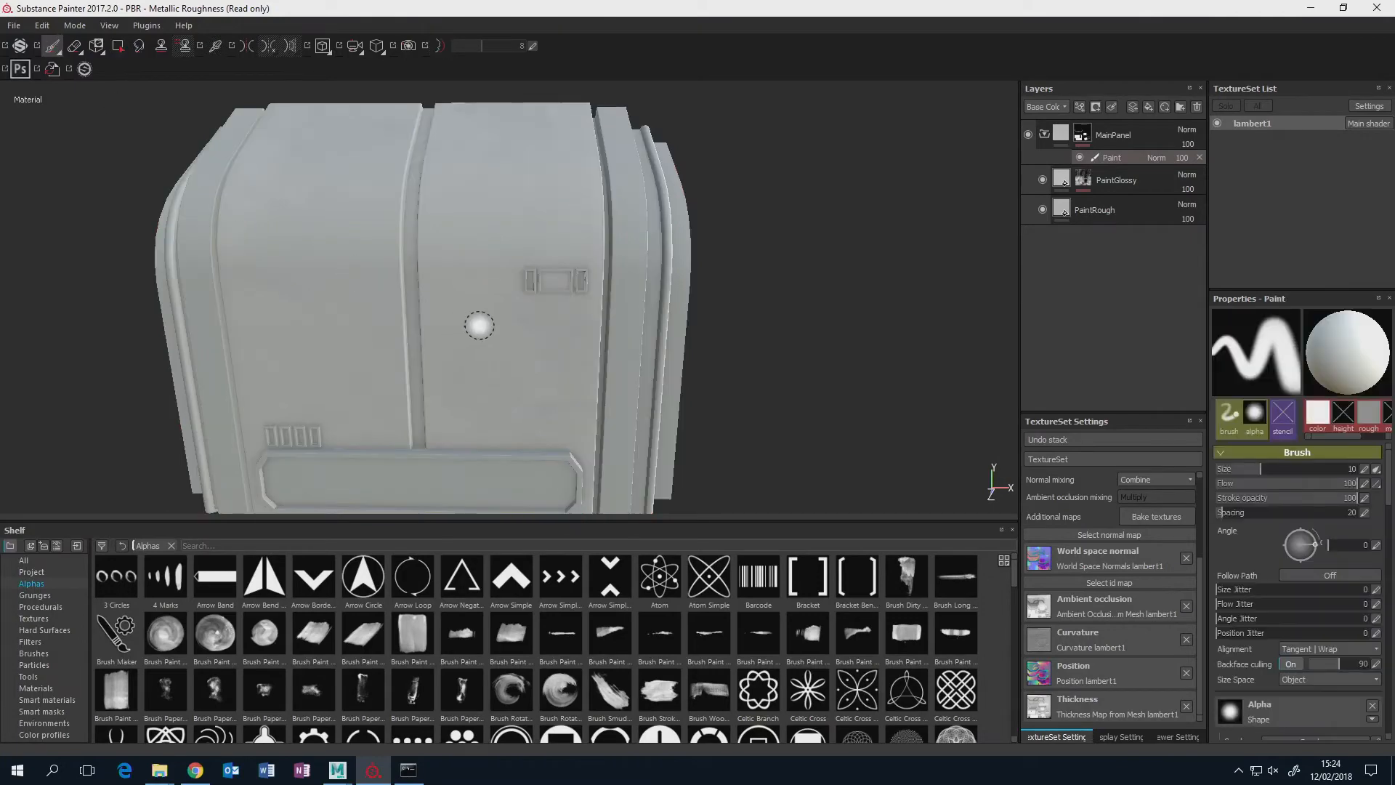
# Examine the masked paint's gloss and grunge on the panel from several angles and collapse the MainPanel folder.
pyautogui.moveTo(480, 327)
pyautogui.keyDown('alt'); pyautogui.mouseDown()
pyautogui.moveTo(564, 233)
pyautogui.moveTo(750, 202)
pyautogui.moveTo(806, 213)
pyautogui.moveTo(640, 383)
pyautogui.moveTo(672, 429)
pyautogui.moveTo(632, 477)
pyautogui.moveTo(458, 210)
pyautogui.mouseUp(); pyautogui.keyUp('alt')
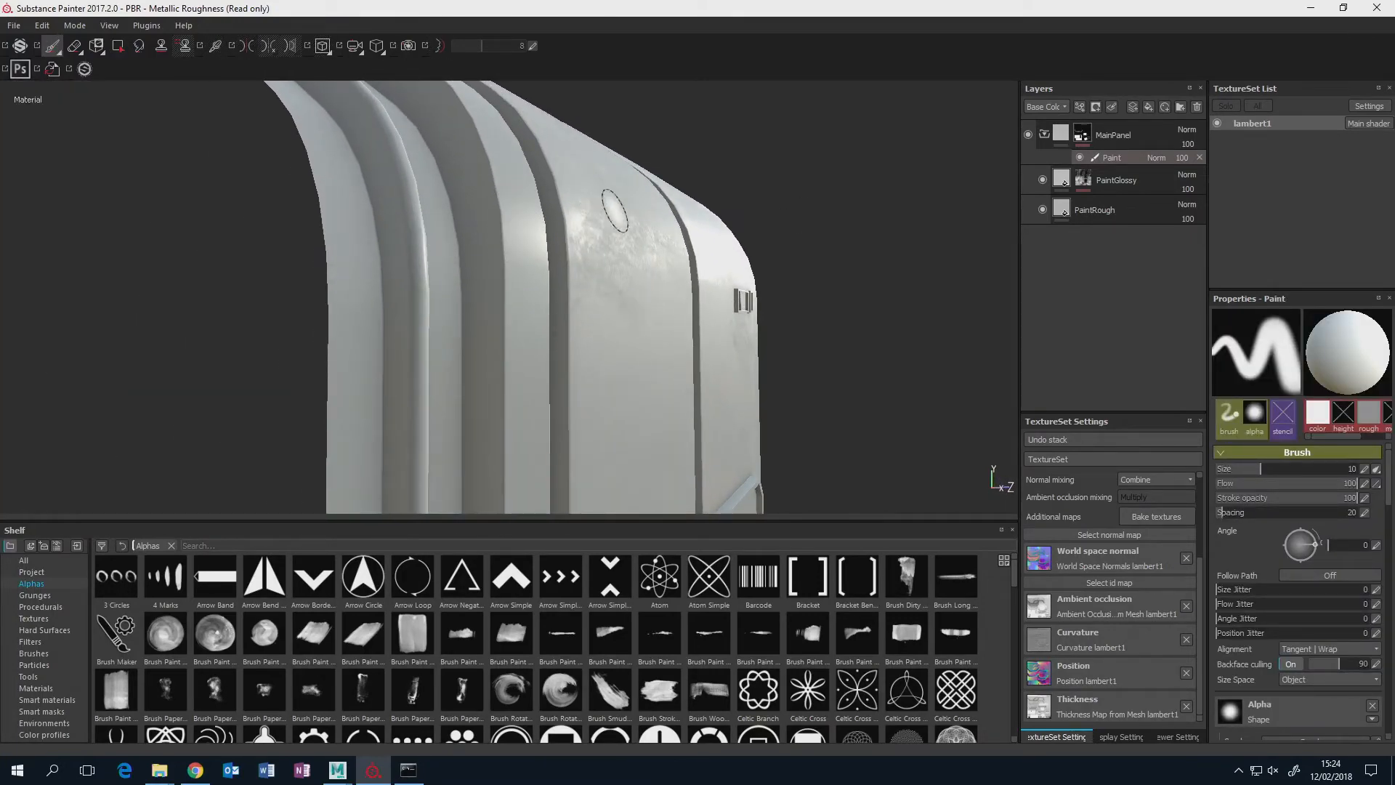
pyautogui.moveTo(673, 218)
pyautogui.keyDown('alt'); pyautogui.mouseDown()
pyautogui.moveTo(695, 216)
pyautogui.moveTo(600, 224)
pyautogui.moveTo(635, 218)
pyautogui.mouseUp(); pyautogui.keyUp('alt')
pyautogui.keyDown('alt'); pyautogui.moveTo(739, 275); pyautogui.dragTo(522, 333); pyautogui.keyUp('alt')
pyautogui.scroll(-5, 520, 333)
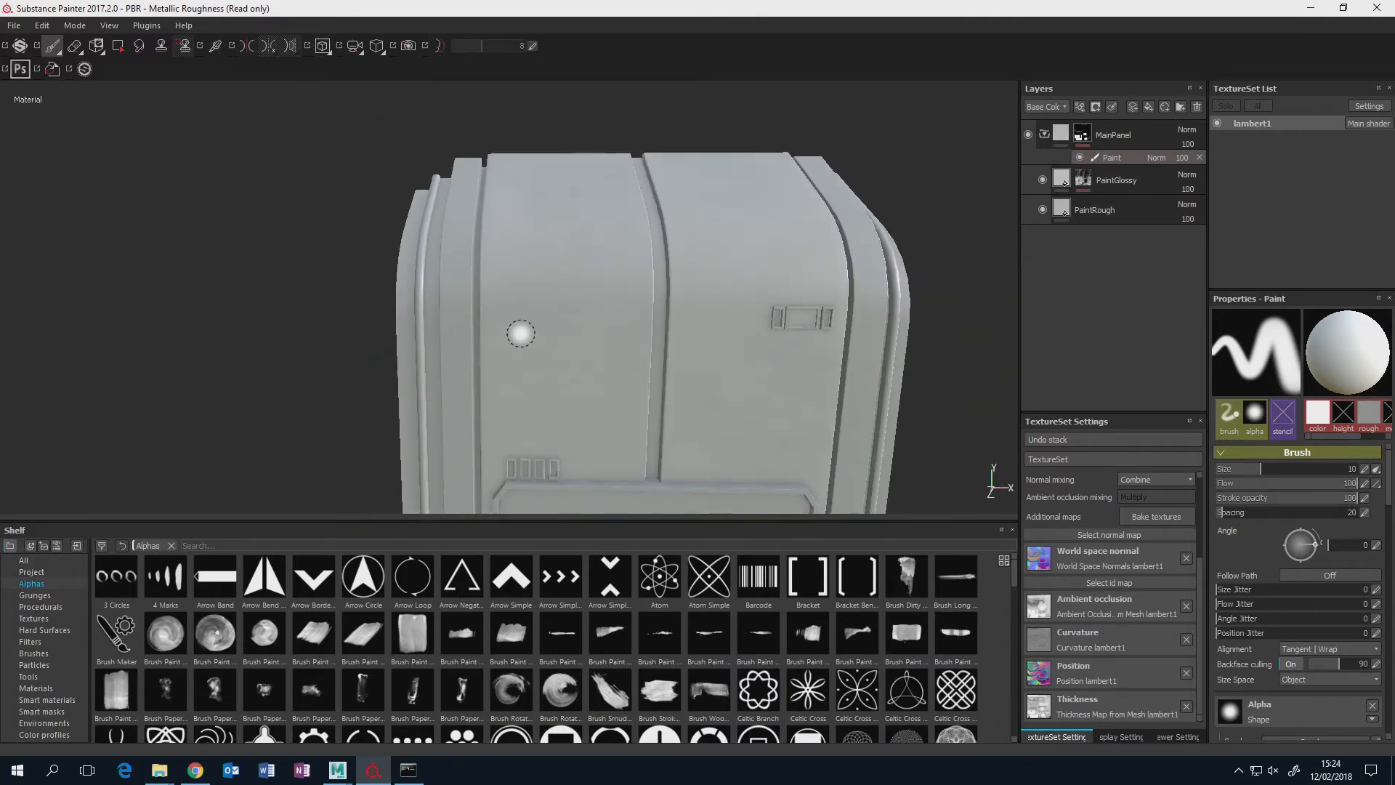
pyautogui.keyDown('alt'); pyautogui.moveTo(629, 309); pyautogui.dragTo(614, 234, button='middle'); pyautogui.keyUp('alt')
pyautogui.keyDown('alt'); pyautogui.moveTo(580, 307); pyautogui.dragTo(609, 309); pyautogui.keyUp('alt')
pyautogui.scroll(-2, 609, 309)
pyautogui.scroll(3, 609, 309)
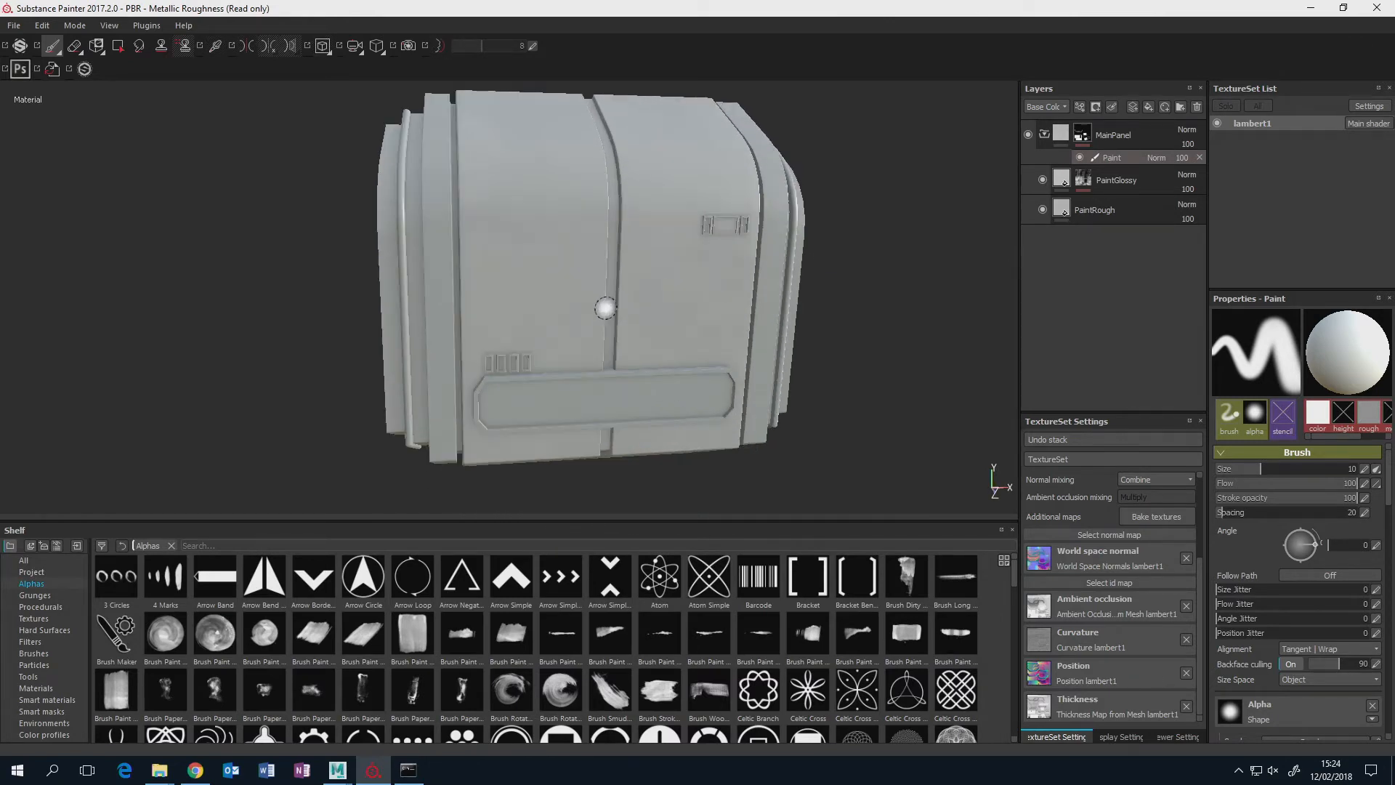
pyautogui.click(1045, 135)
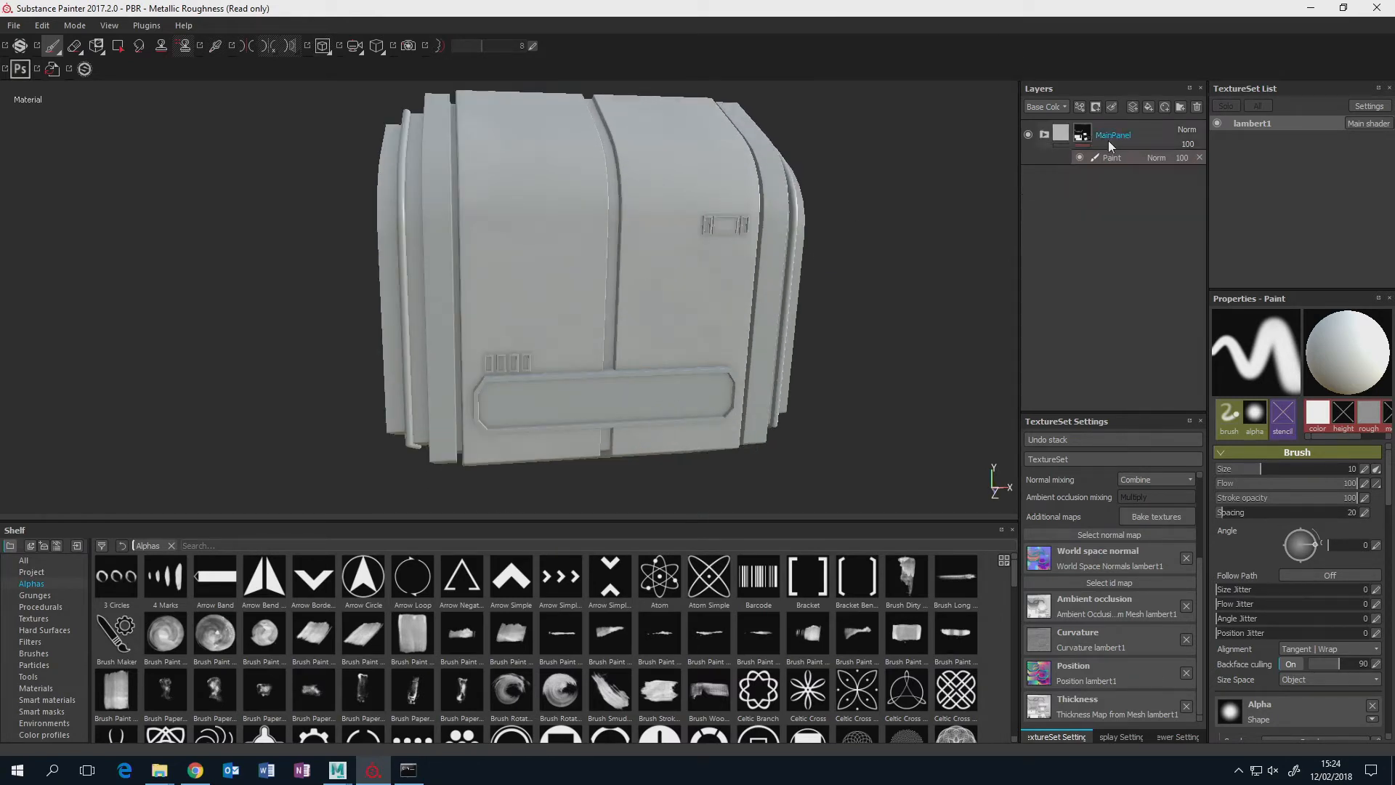
pyautogui.keyDown('alt'); pyautogui.moveTo(632, 302); pyautogui.dragTo(675, 295); pyautogui.keyUp('alt')
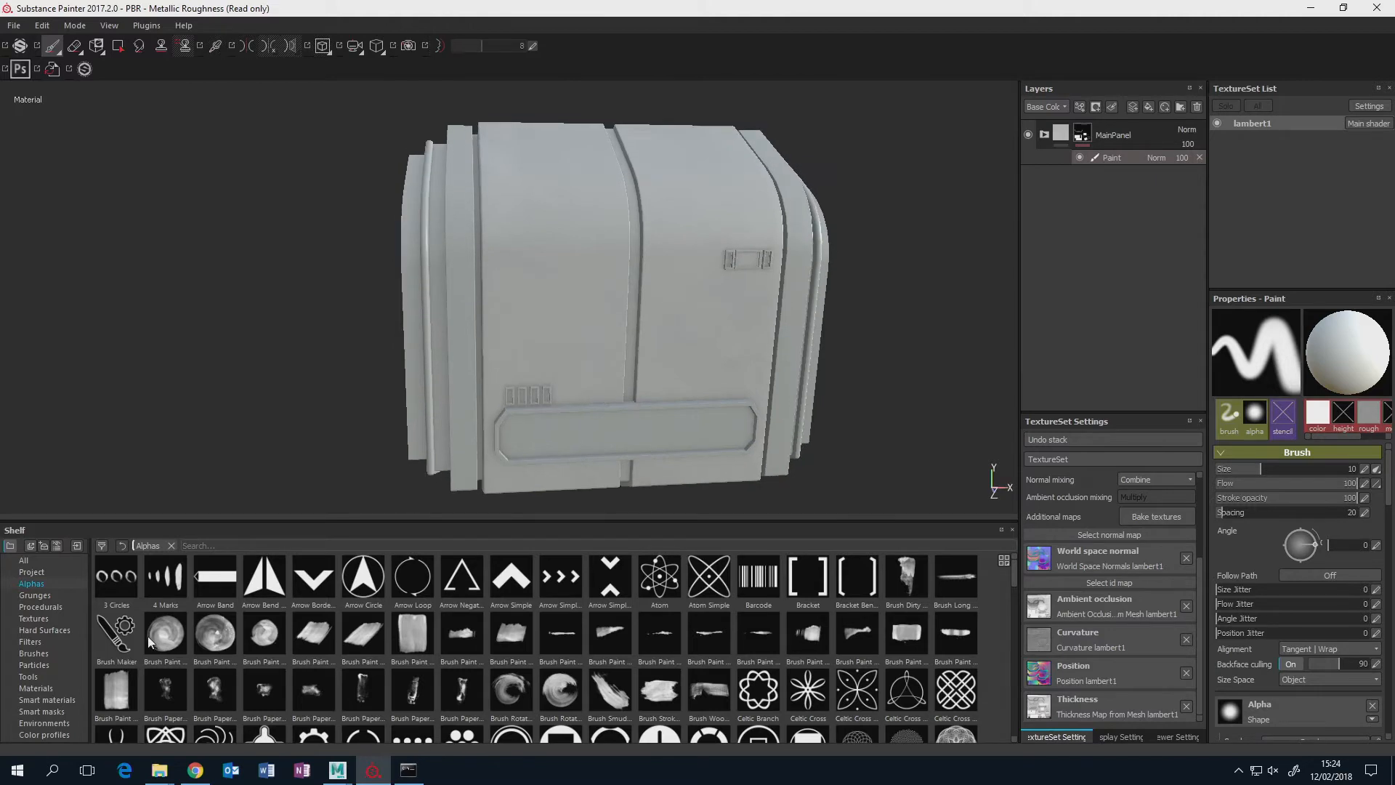
# Add the Steel Gun Mat smart material above the MainPanel folder in the layer stack.
pyautogui.click(46, 699)
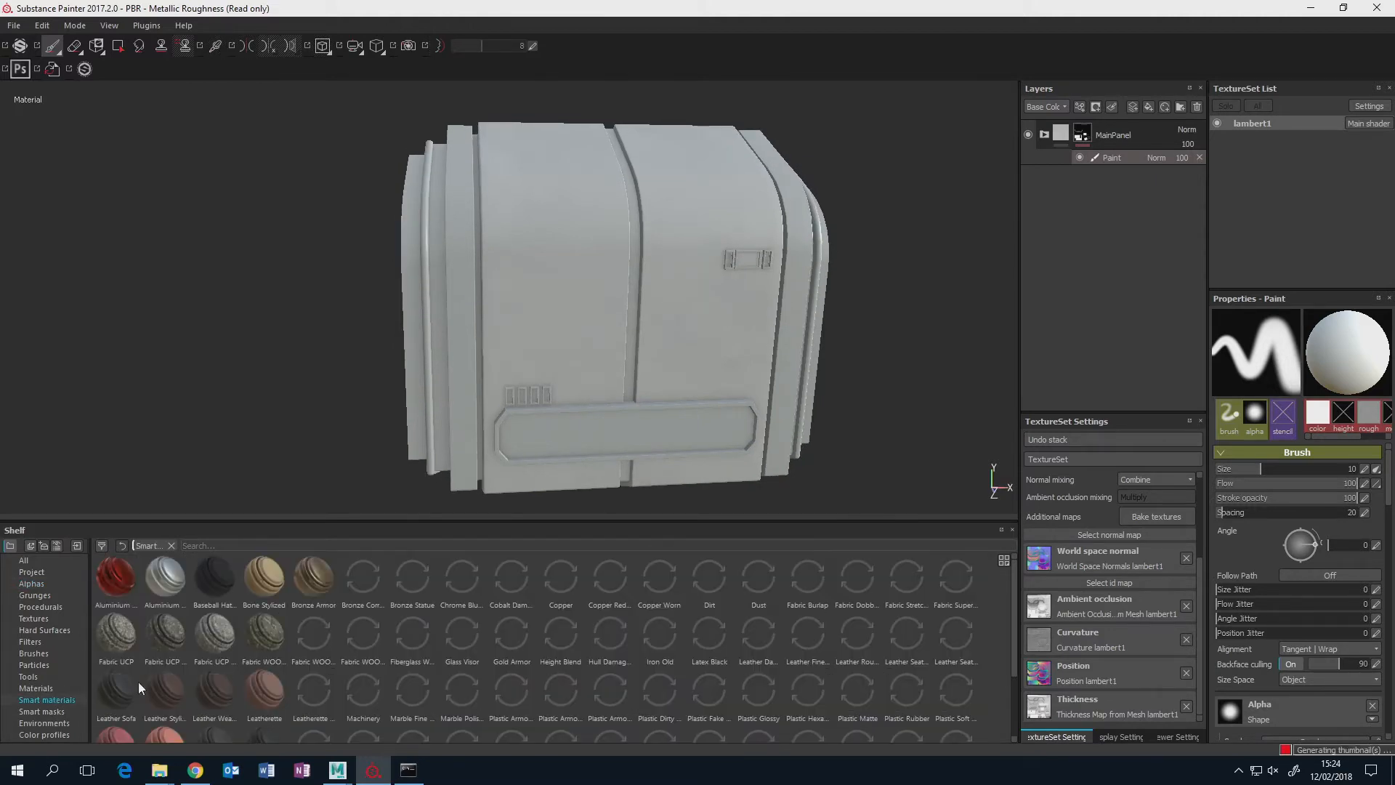
pyautogui.scroll(-2, 608, 656)
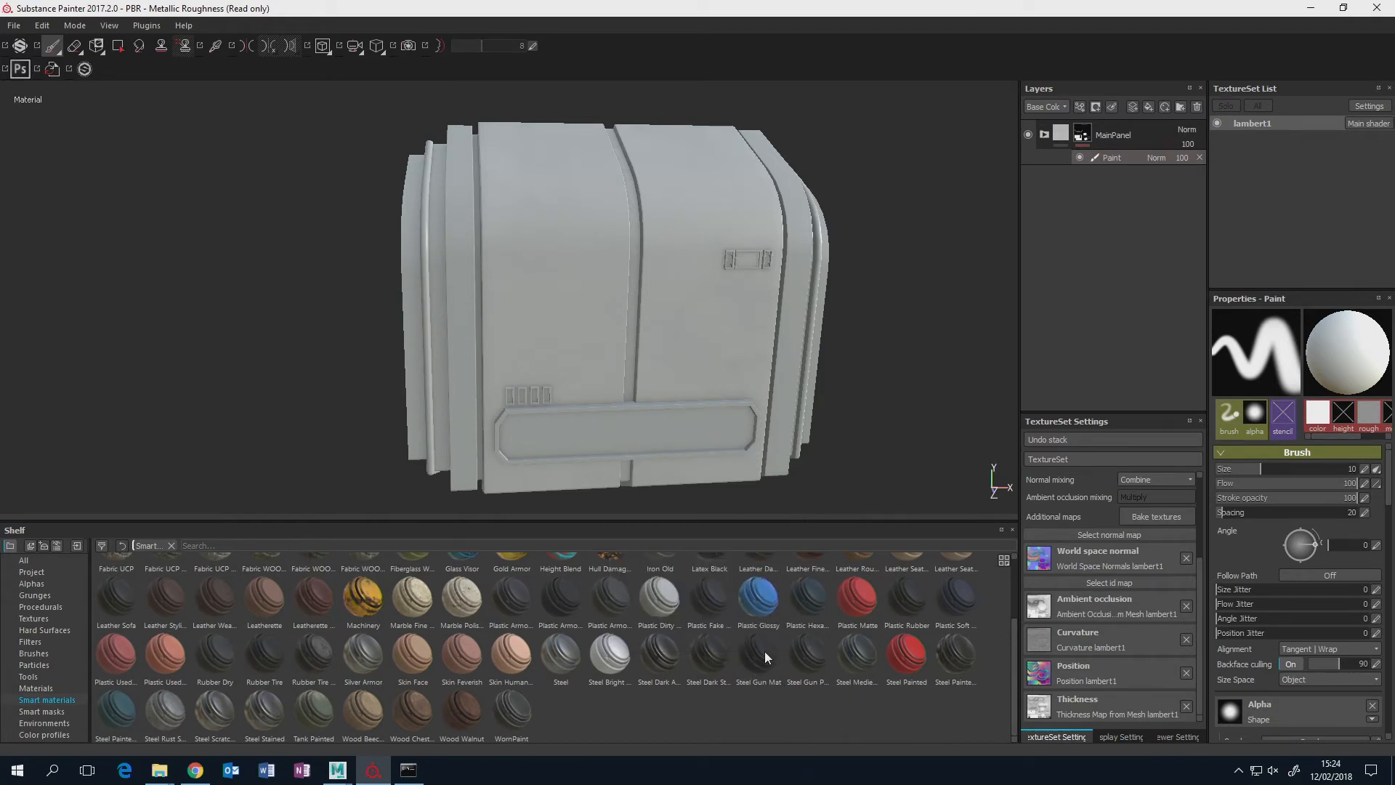
pyautogui.moveTo(765, 651)
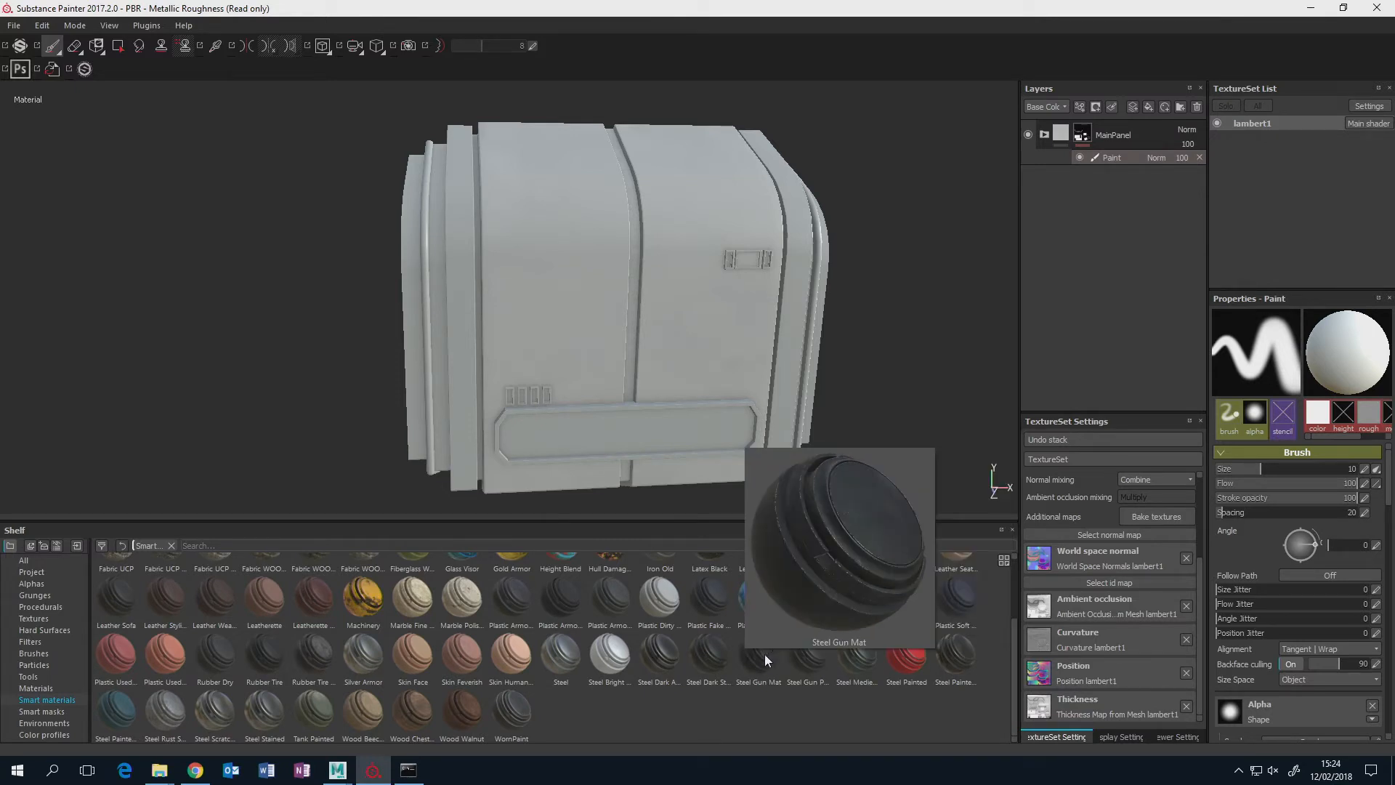
pyautogui.moveTo(761, 657); pyautogui.dragTo(1089, 120)
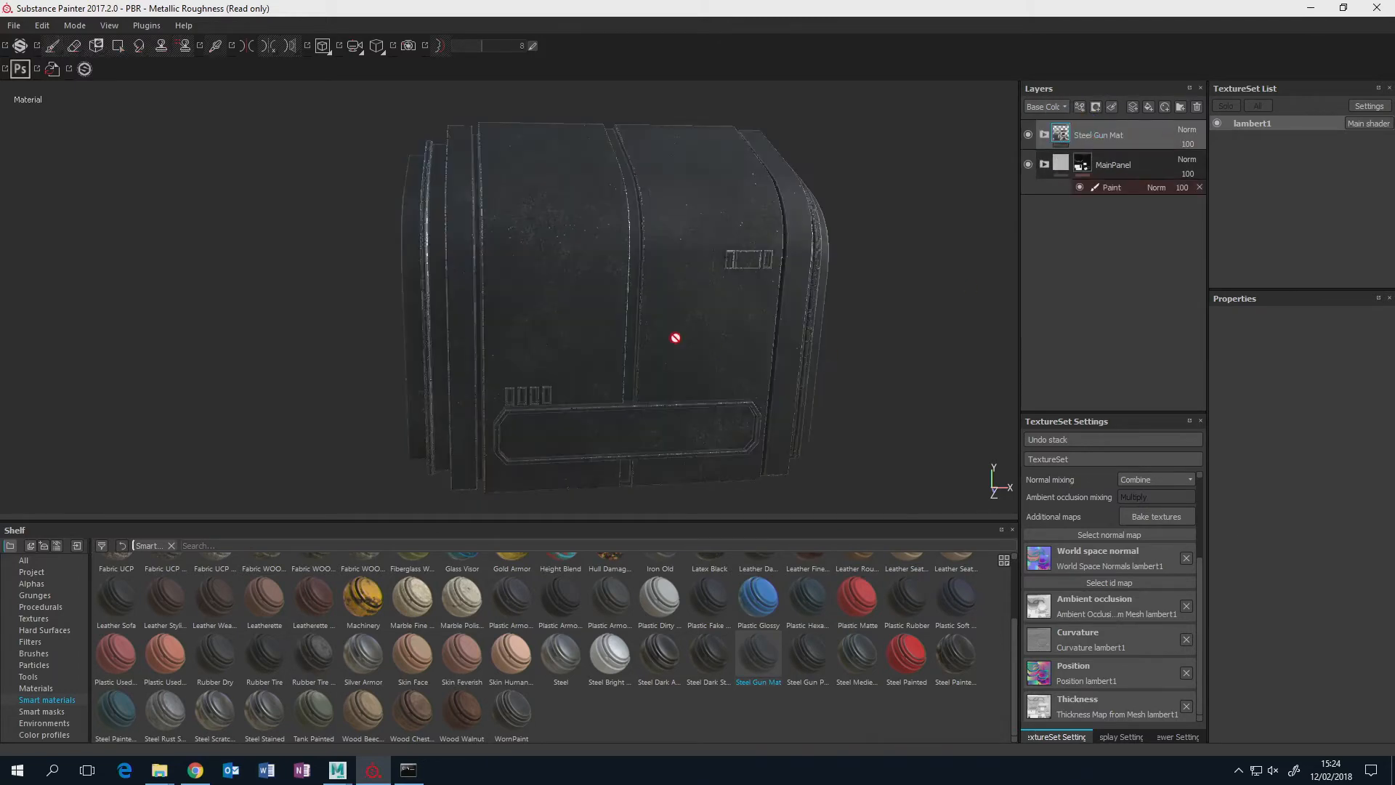
pyautogui.keyDown('alt'); pyautogui.moveTo(676, 337); pyautogui.dragTo(727, 273); pyautogui.keyUp('alt')
pyautogui.scroll(5, 761, 334)
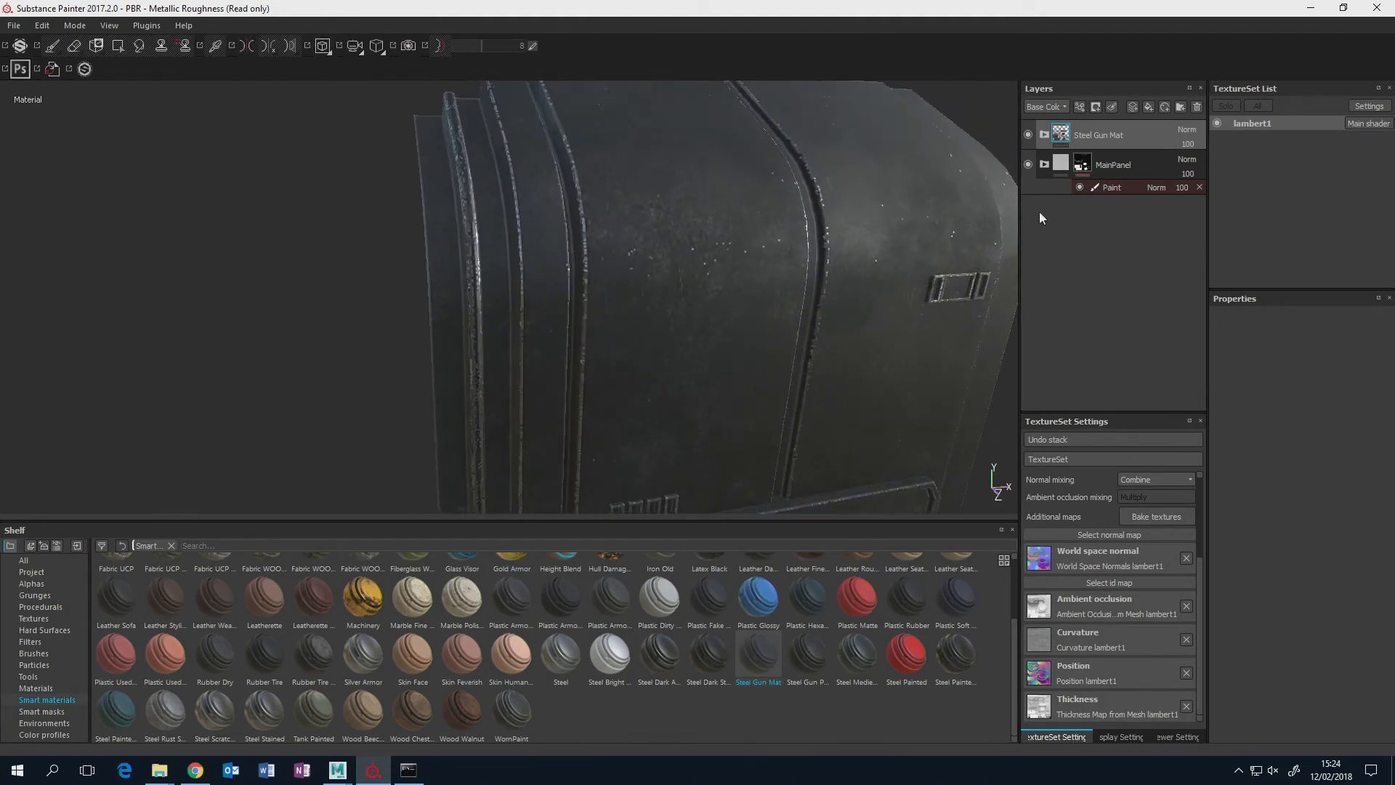
# Rename the Steel Gun Mat folder as Boders and give it a black mask.
pyautogui.doubleClick(1116, 139)
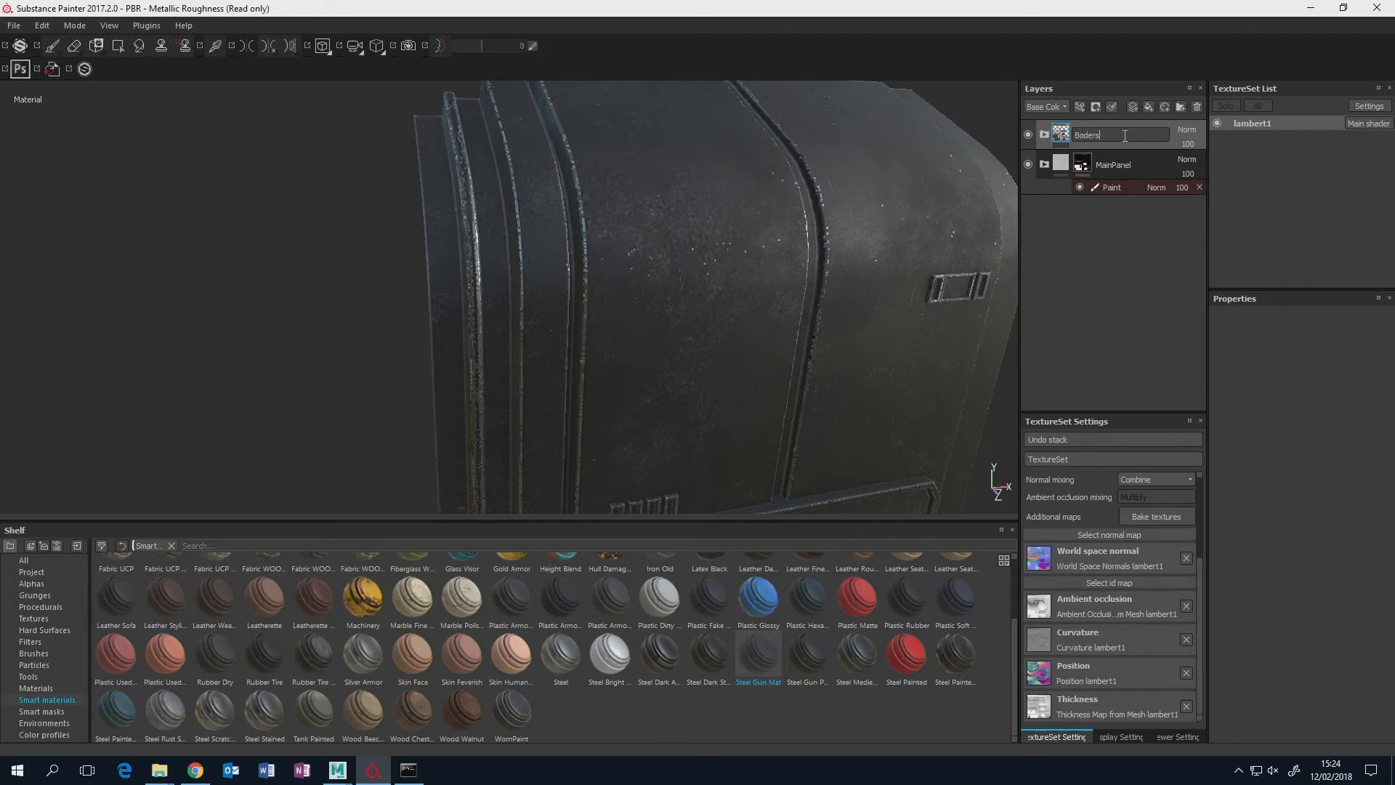
pyautogui.rightClick(1063, 140)
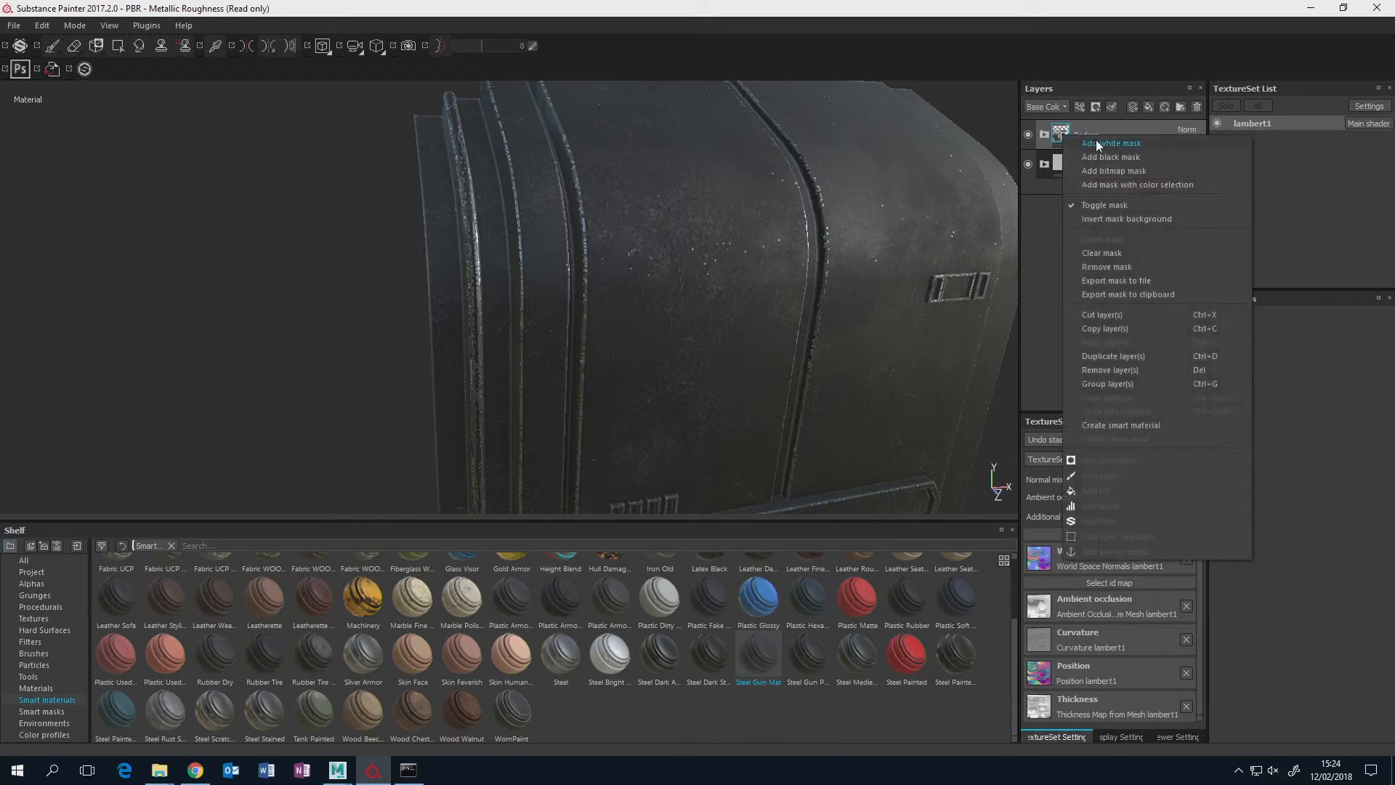
pyautogui.click(1100, 155)
pyautogui.keyDown('alt'); pyautogui.moveTo(794, 269); pyautogui.dragTo(731, 268); pyautogui.keyUp('alt')
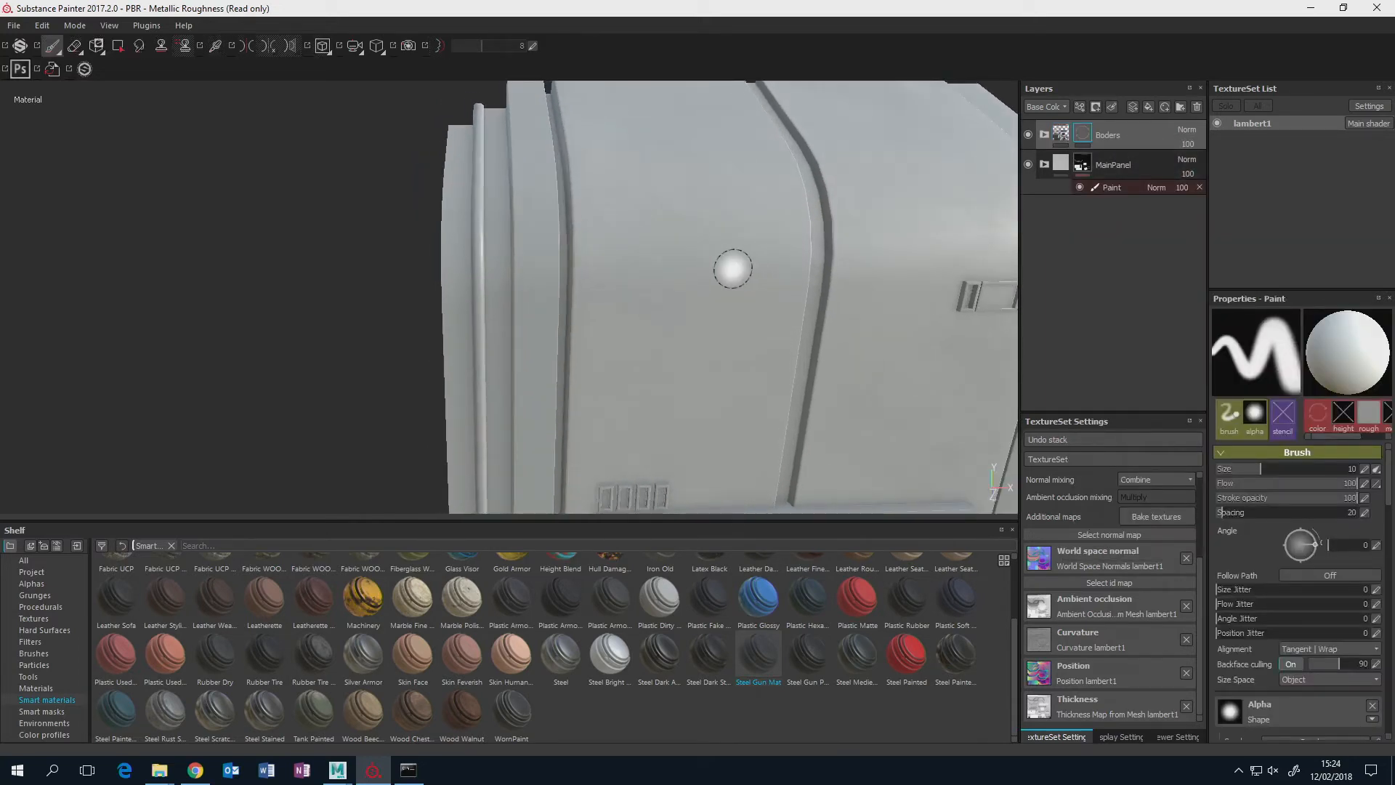
pyautogui.keyDown('alt'); pyautogui.moveTo(687, 258); pyautogui.dragTo(800, 252, button='middle'); pyautogui.keyUp('alt')
pyautogui.keyDown('alt'); pyautogui.moveTo(678, 199); pyautogui.dragTo(427, 279, button='middle'); pyautogui.keyUp('alt')
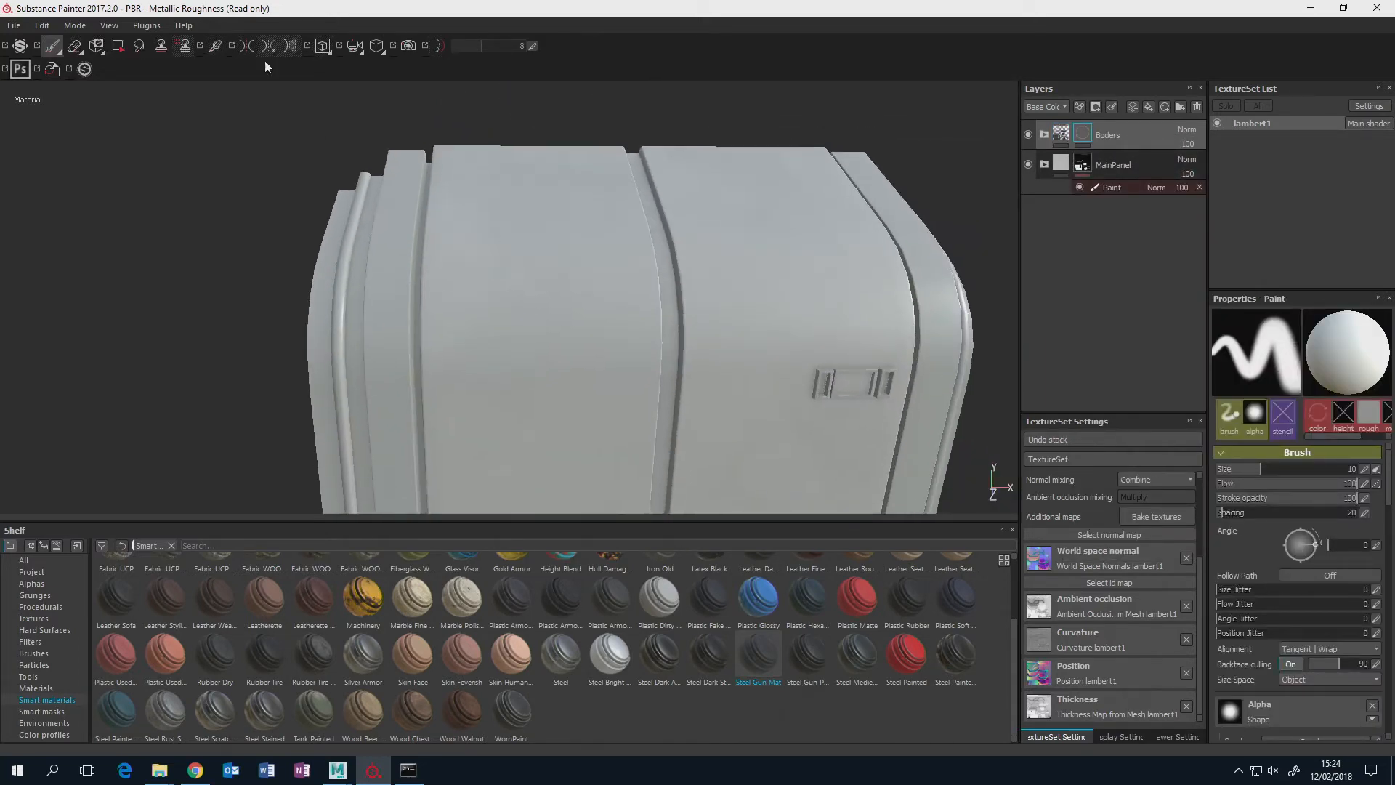
# Turn on symmetry and check the mirror plane between the two main panels.
pyautogui.click(244, 44)
pyautogui.keyDown('alt'); pyautogui.moveTo(763, 250); pyautogui.dragTo(700, 236); pyautogui.keyUp('alt')
pyautogui.keyDown('alt'); pyautogui.moveTo(700, 236); pyautogui.dragTo(584, 188, button='middle'); pyautogui.keyUp('alt')
pyautogui.keyDown('alt'); pyautogui.moveTo(584, 188); pyautogui.dragTo(523, 205); pyautogui.keyUp('alt')
pyautogui.keyDown('alt'); pyautogui.moveTo(534, 145); pyautogui.dragTo(438, 128, button='middle'); pyautogui.keyUp('alt')
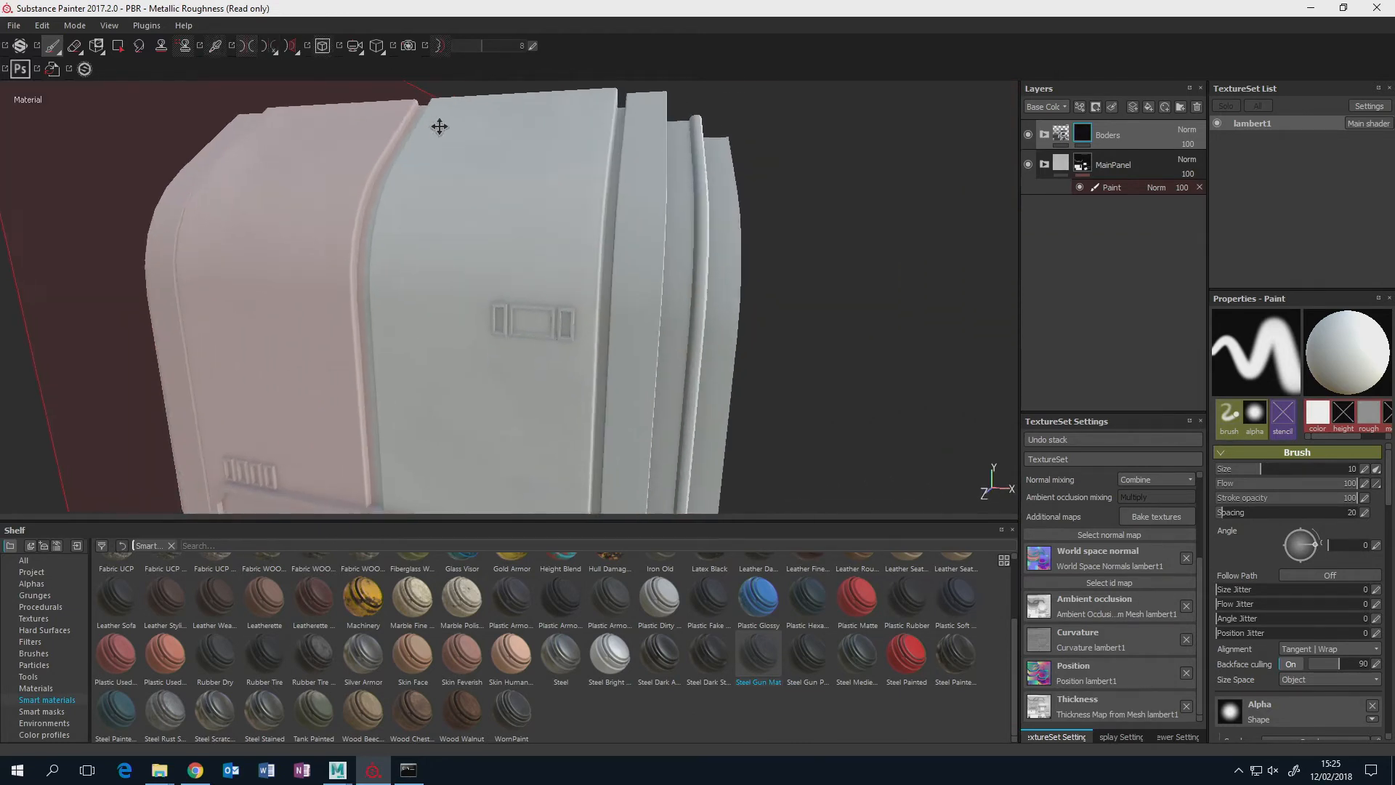
pyautogui.keyDown('alt'); pyautogui.moveTo(820, 217); pyautogui.dragTo(901, 169); pyautogui.keyUp('alt')
# Add a paint effect to the Boders mask and switch to Polygon Fill.
pyautogui.rightClick(1085, 134)
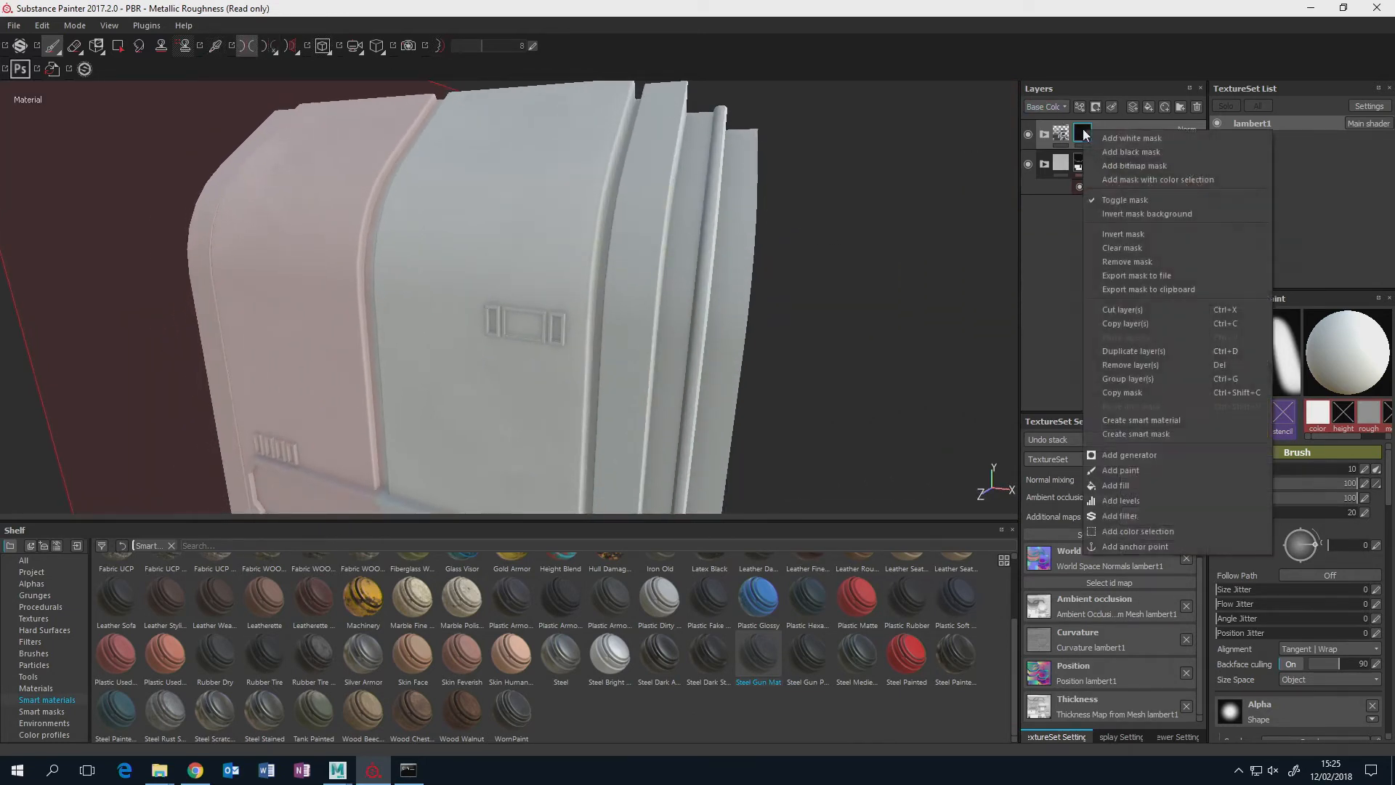
pyautogui.click(1149, 471)
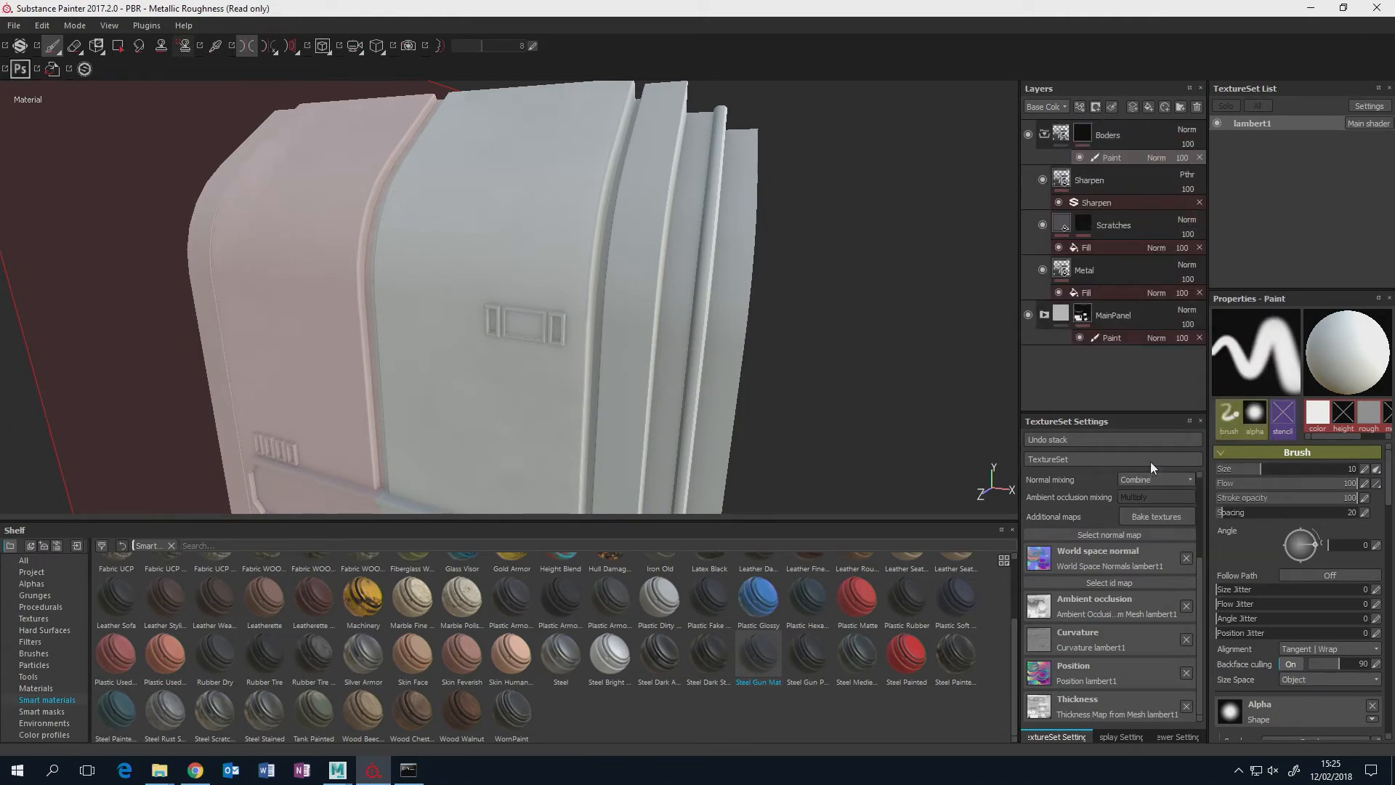
pyautogui.click(119, 48)
# Fill the polygons of the outermost border strips and the round pipe symmetrically, down to their lower ends.
pyautogui.moveTo(803, 116); pyautogui.dragTo(696, 253)
pyautogui.keyDown('alt'); pyautogui.moveTo(752, 247); pyautogui.dragTo(715, 161, button='middle'); pyautogui.keyUp('alt')
pyautogui.keyDown('alt'); pyautogui.moveTo(731, 197); pyautogui.dragTo(725, 171); pyautogui.keyUp('alt')
pyautogui.moveTo(757, 115); pyautogui.dragTo(644, 236)
pyautogui.keyDown('alt'); pyautogui.moveTo(694, 340); pyautogui.dragTo(719, 183, button='middle'); pyautogui.keyUp('alt')
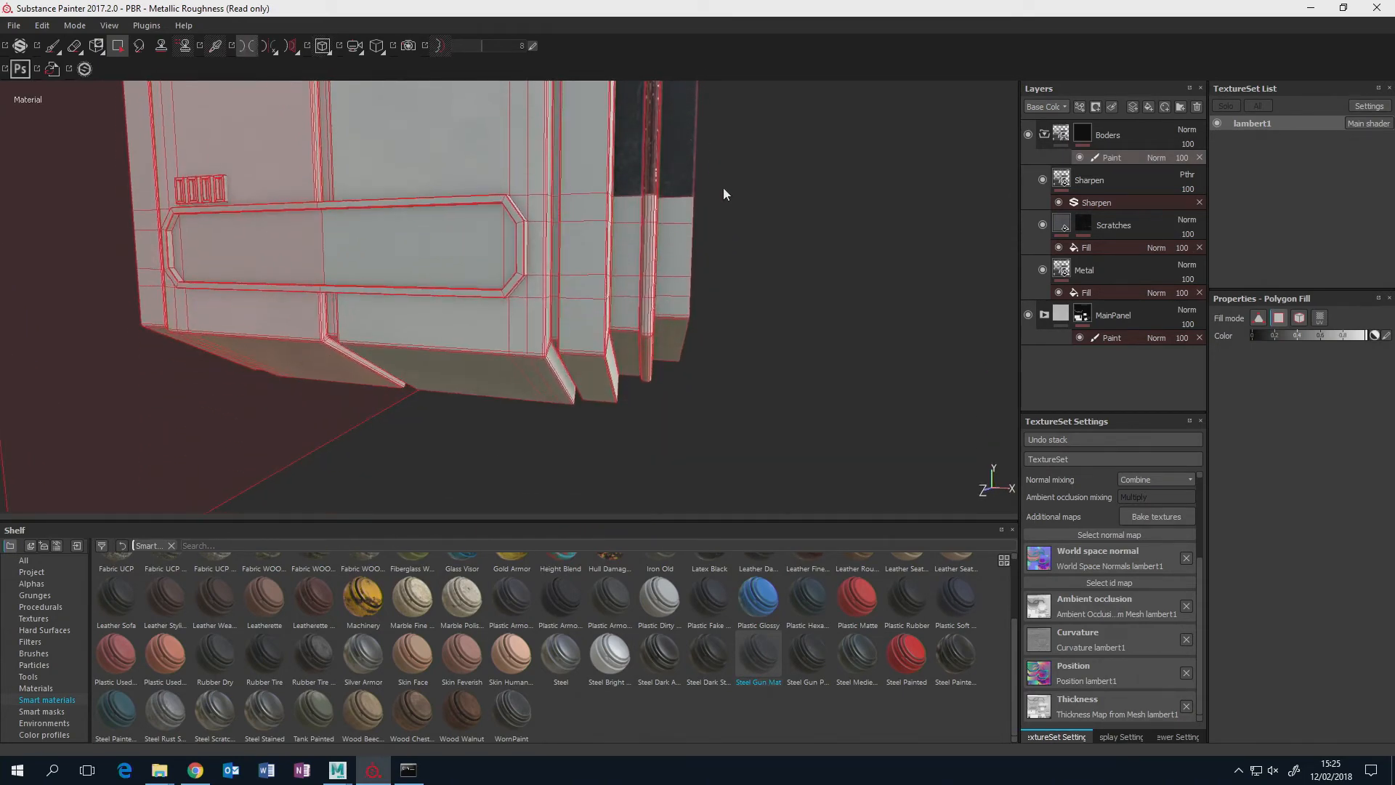
pyautogui.moveTo(730, 186); pyautogui.dragTo(635, 358)
pyautogui.keyDown('alt'); pyautogui.moveTo(676, 349); pyautogui.dragTo(525, 318); pyautogui.keyUp('alt')
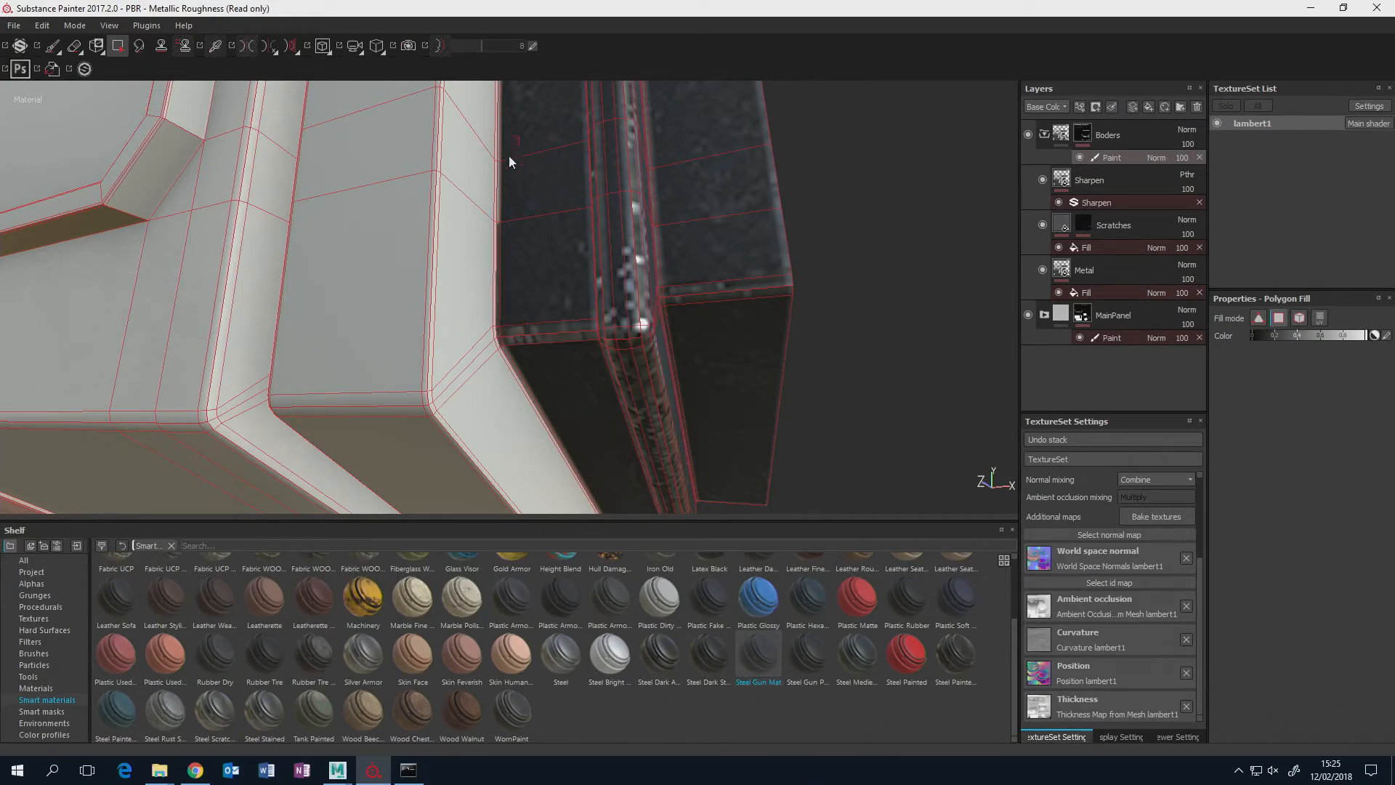
# Fill the remaining narrow polygons along the border strips' inner edge, from the lower corner up over the curve.
pyautogui.keyDown('alt'); pyautogui.moveTo(500, 178); pyautogui.dragTo(590, 350); pyautogui.keyUp('alt')
pyautogui.scroll(-1, 556, 312)
pyautogui.scroll(6, 555, 312)
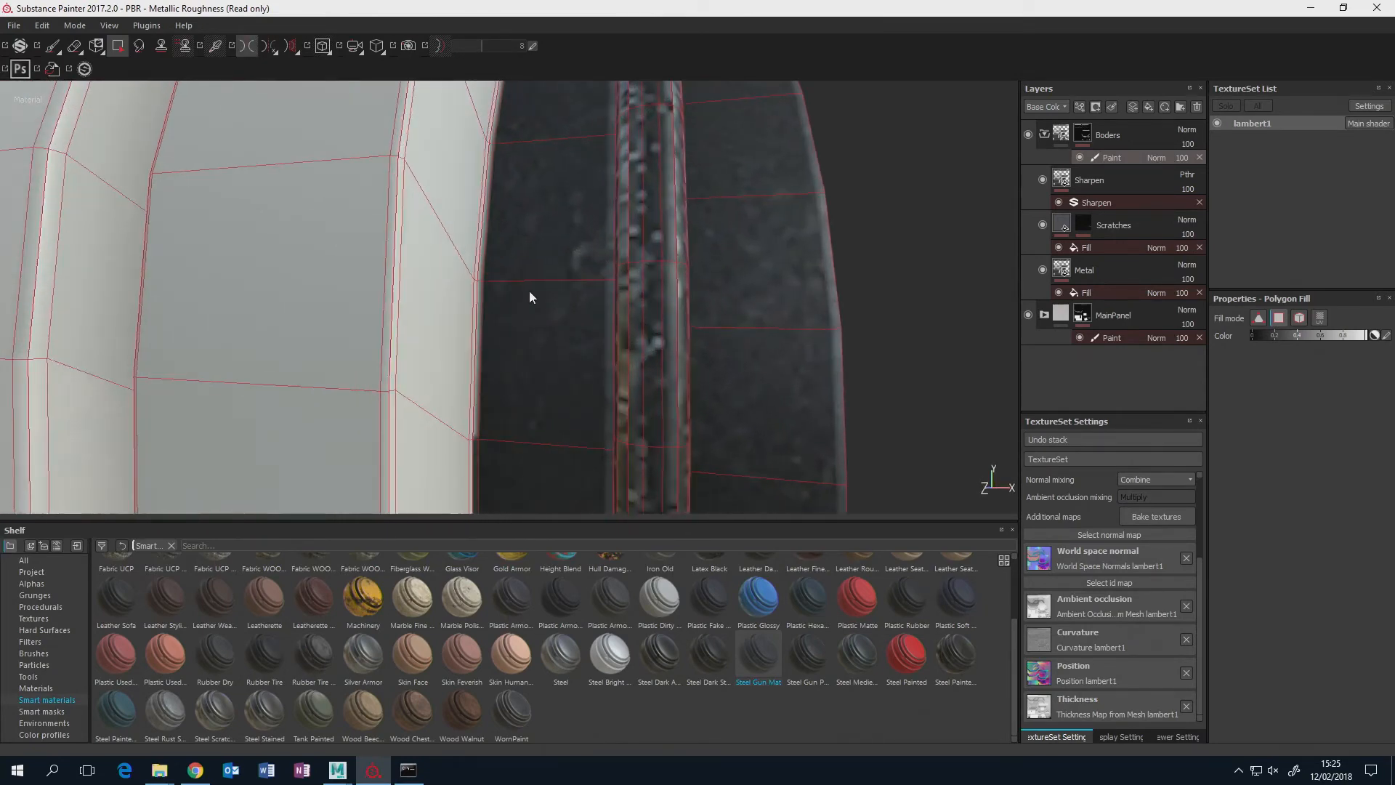
pyautogui.keyDown('alt'); pyautogui.moveTo(483, 305); pyautogui.dragTo(580, 286); pyautogui.keyUp('alt')
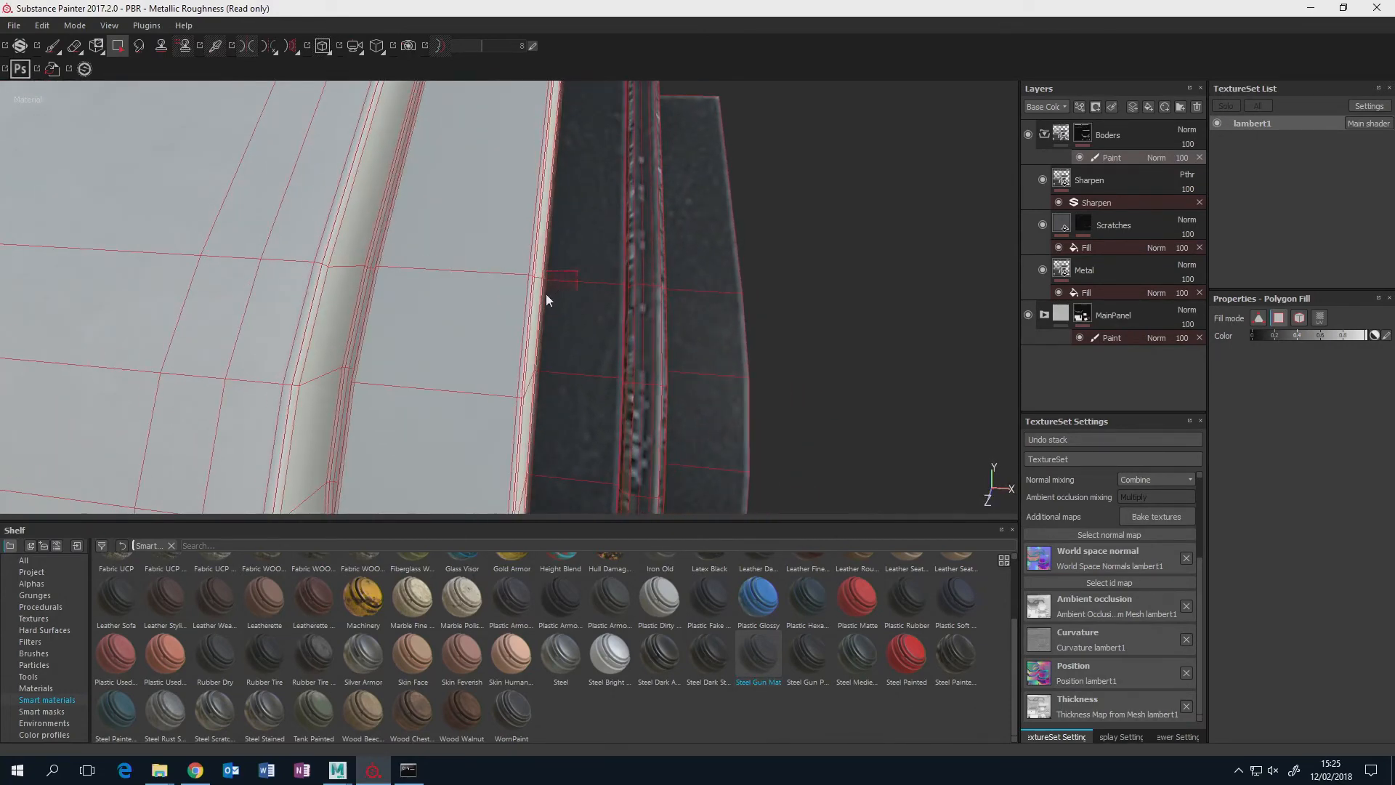
pyautogui.scroll(-10, 547, 293)
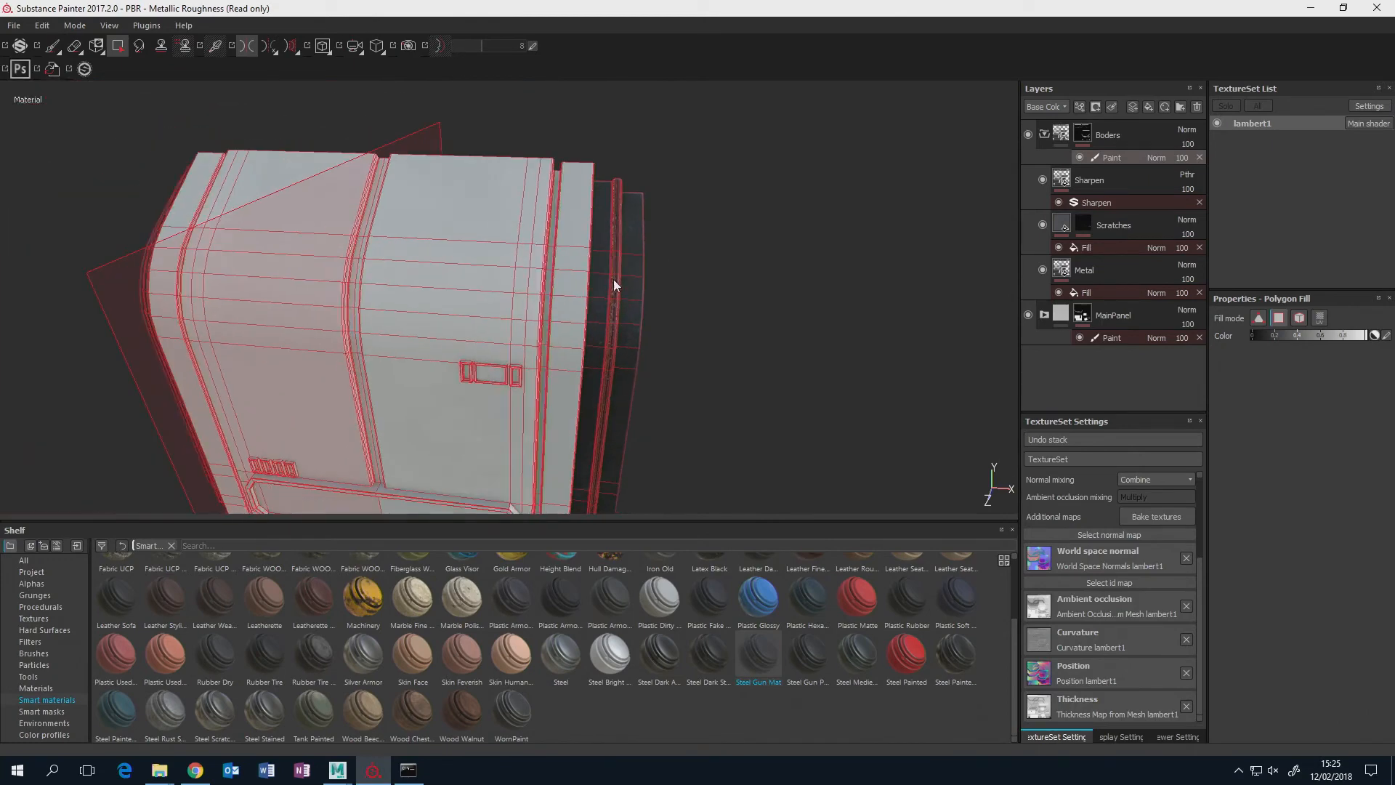
pyautogui.keyDown('alt'); pyautogui.moveTo(613, 285); pyautogui.dragTo(981, 270); pyautogui.keyUp('alt')
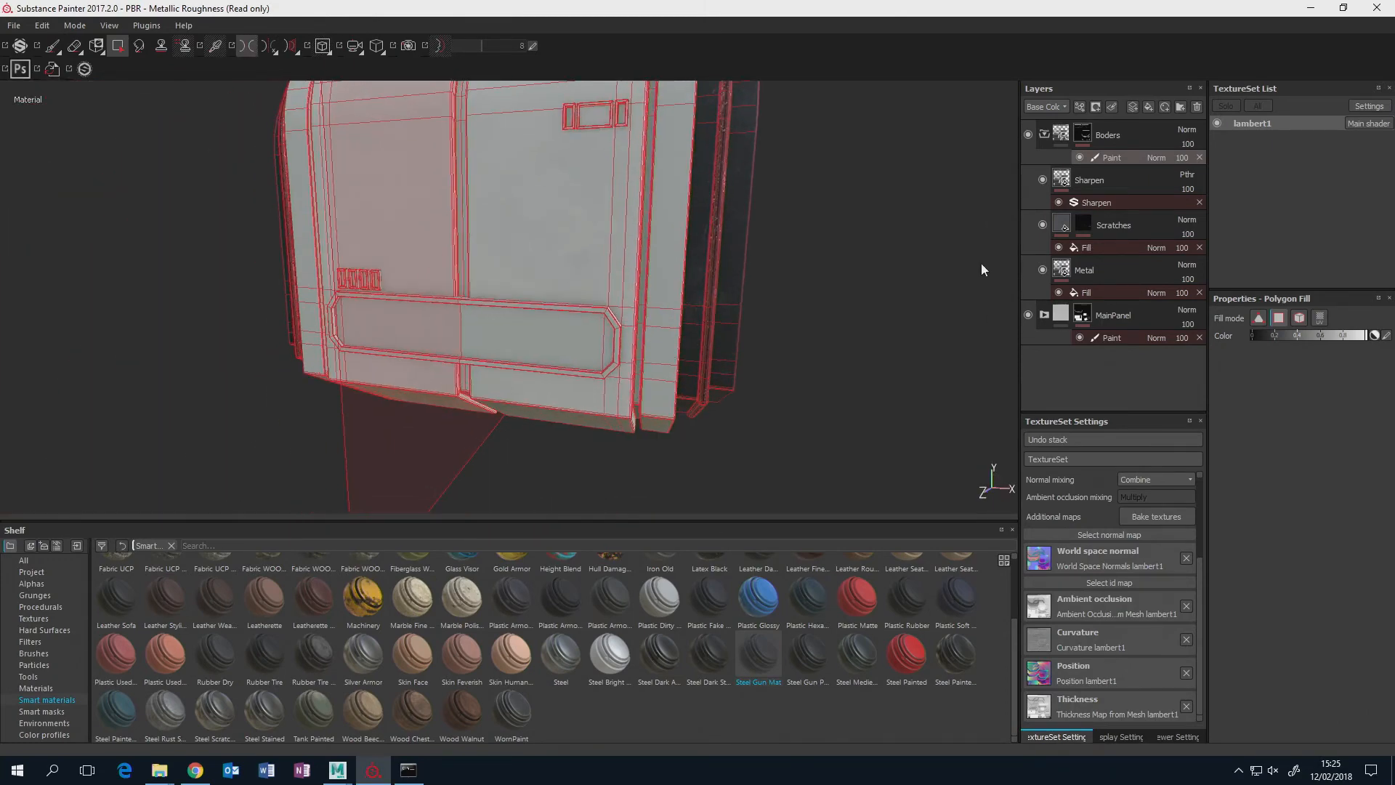
# Collapse the Boders folder, switch back to the Paint brush and inspect the masked steel borders.
pyautogui.click(1044, 133)
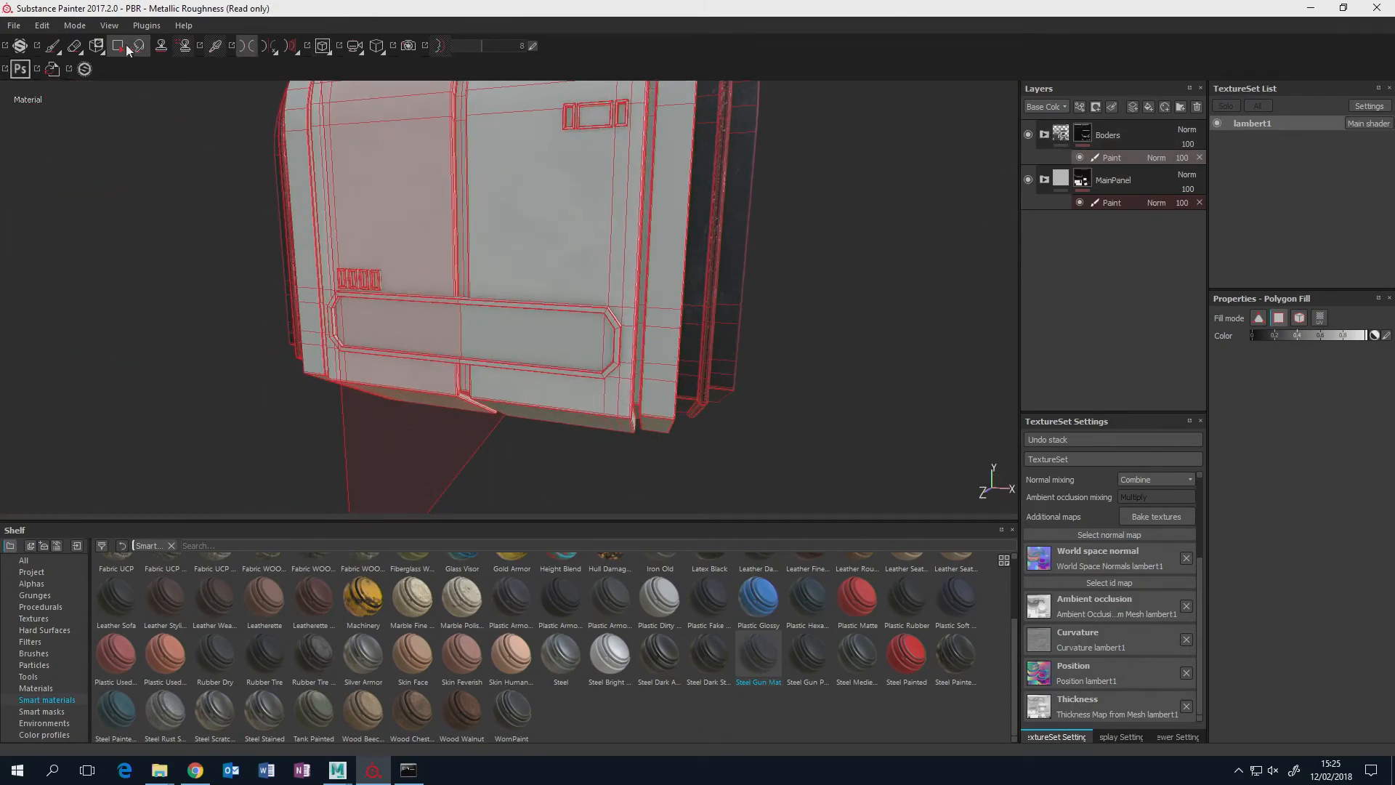
pyautogui.click(53, 47)
pyautogui.keyDown('alt'); pyautogui.moveTo(536, 272); pyautogui.dragTo(492, 350, button='middle'); pyautogui.keyUp('alt')
pyautogui.scroll(-4, 516, 320)
pyautogui.moveTo(620, 317)
pyautogui.keyDown('alt'); pyautogui.mouseDown()
pyautogui.moveTo(460, 311)
pyautogui.moveTo(654, 320)
pyautogui.moveTo(635, 302)
pyautogui.moveTo(685, 299)
pyautogui.moveTo(700, 427)
pyautogui.moveTo(695, 368)
pyautogui.moveTo(613, 364)
pyautogui.moveTo(691, 274)
pyautogui.moveTo(532, 305)
pyautogui.moveTo(629, 317)
pyautogui.mouseUp(); pyautogui.keyUp('alt')
pyautogui.scroll(5, 632, 324)
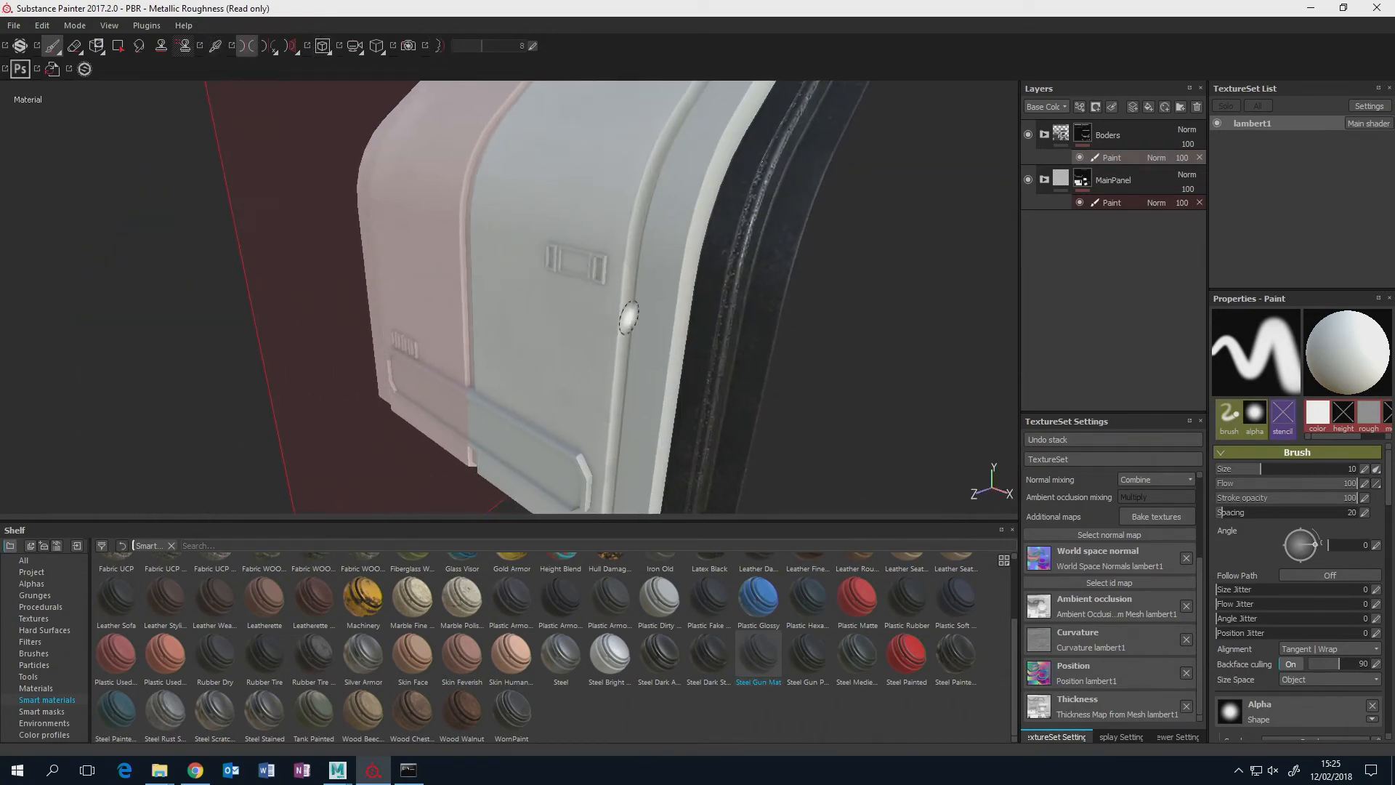
# Switch to Chrome and look through the Substance Share home page's latest uploads and most popular items.
pyautogui.click(202, 772)
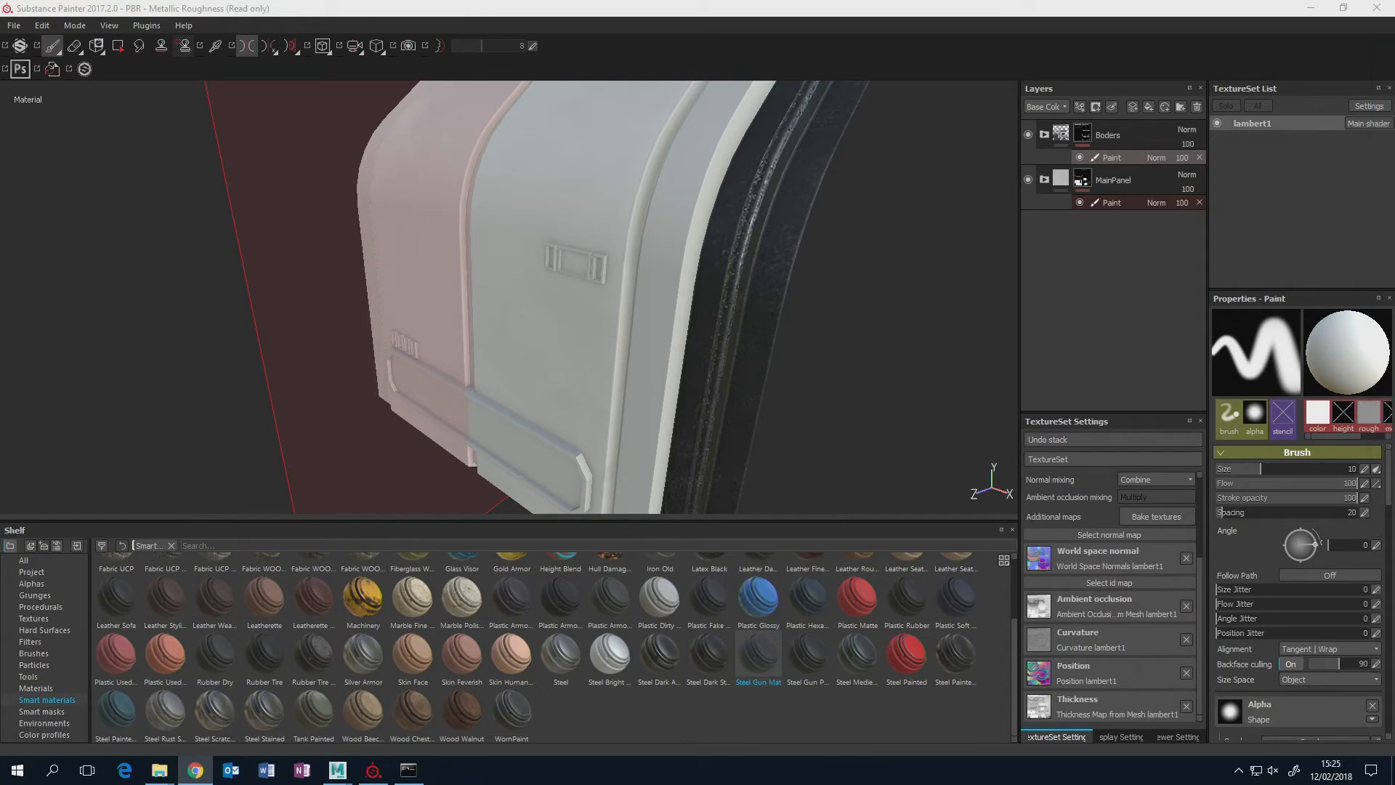
pyautogui.moveTo(1394, 109); pyautogui.dragTo(892, 99)
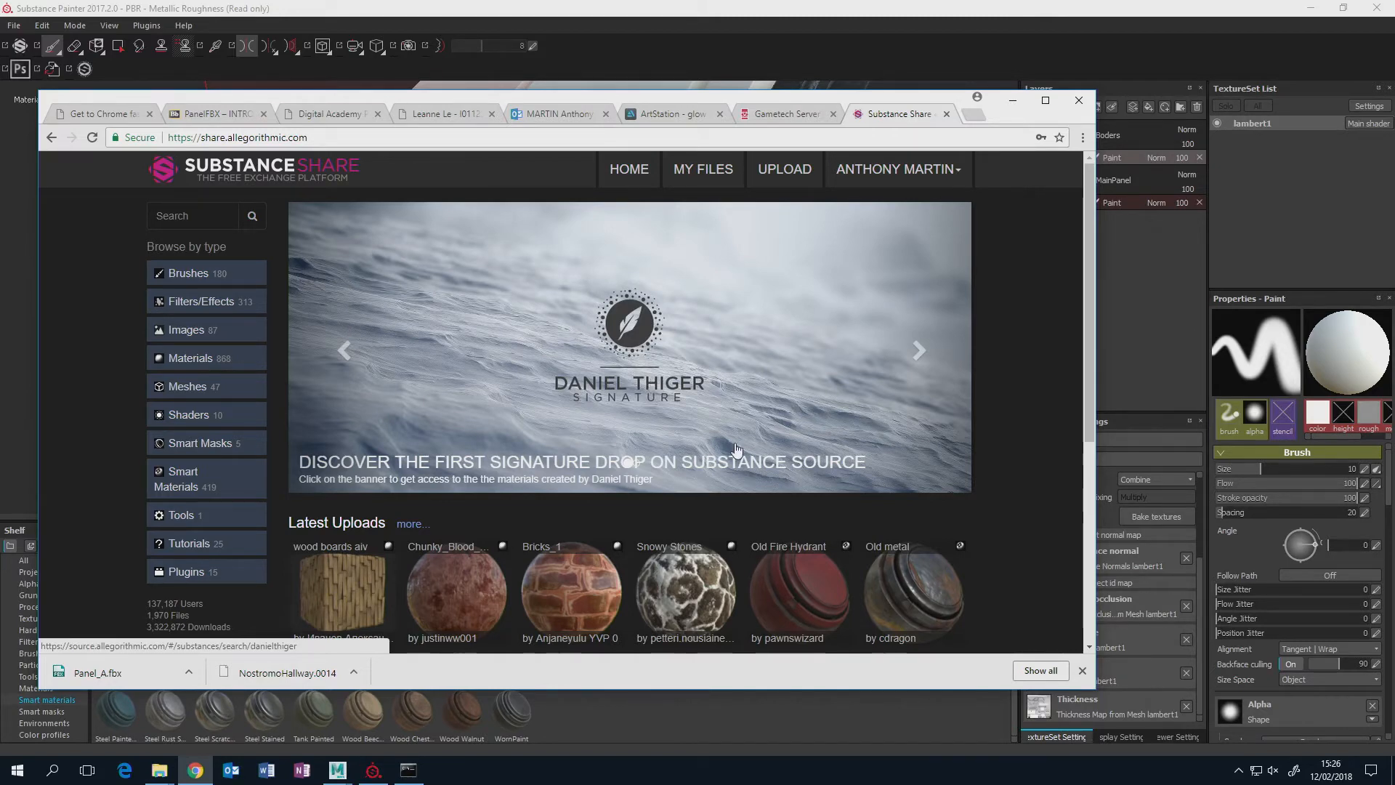
pyautogui.scroll(-4, 694, 466)
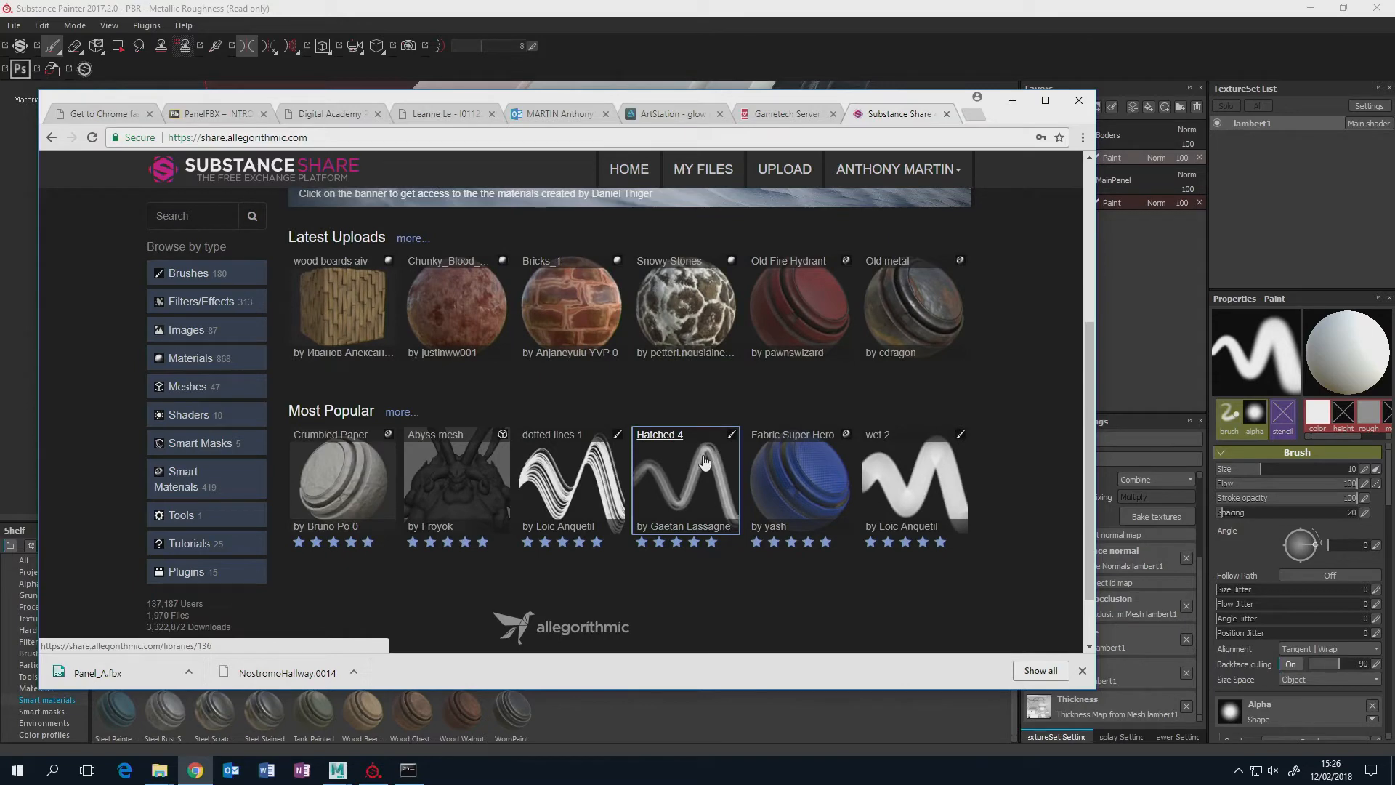
pyautogui.scroll(3, 703, 462)
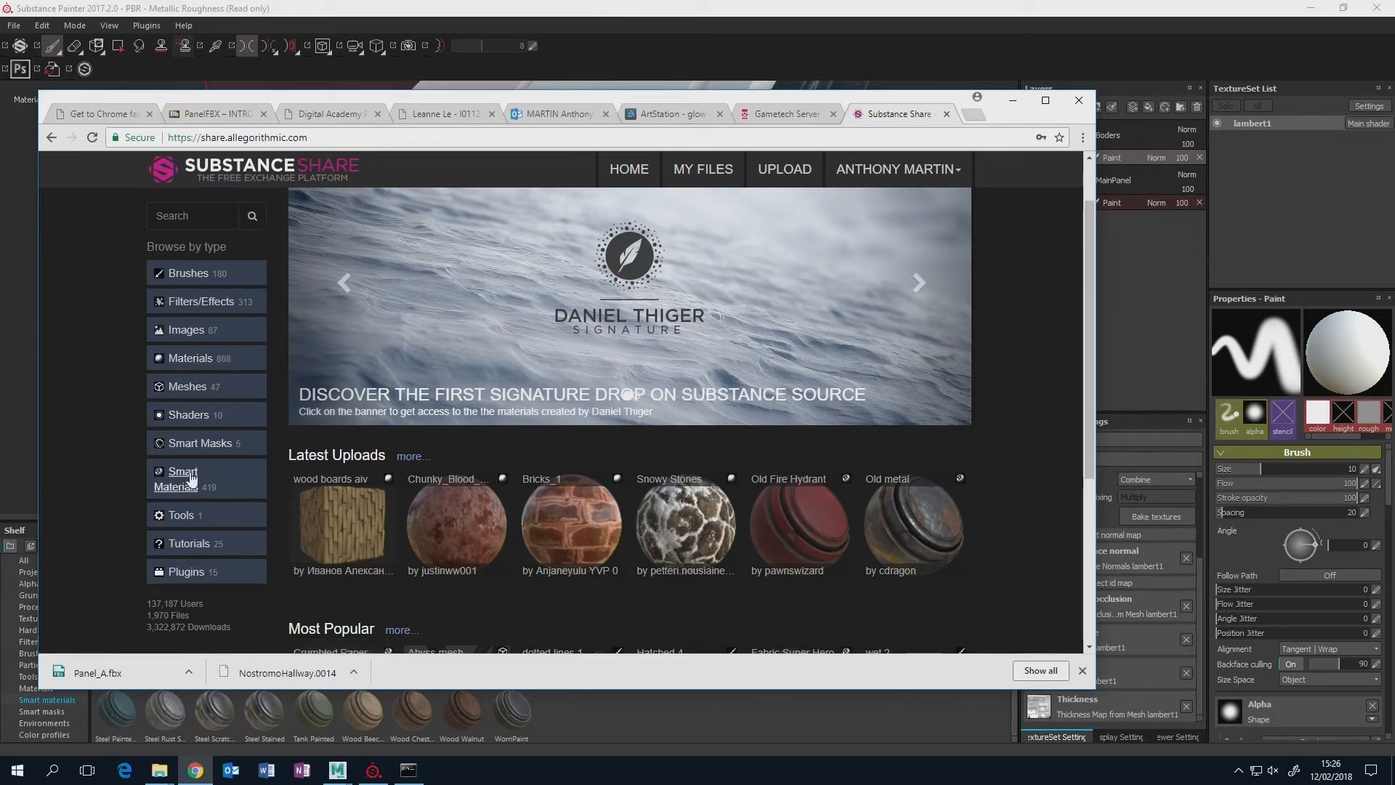
# Browse the Sci-Fi materials category, open Fallen_Painted_Metal and download it.
pyautogui.click(193, 359)
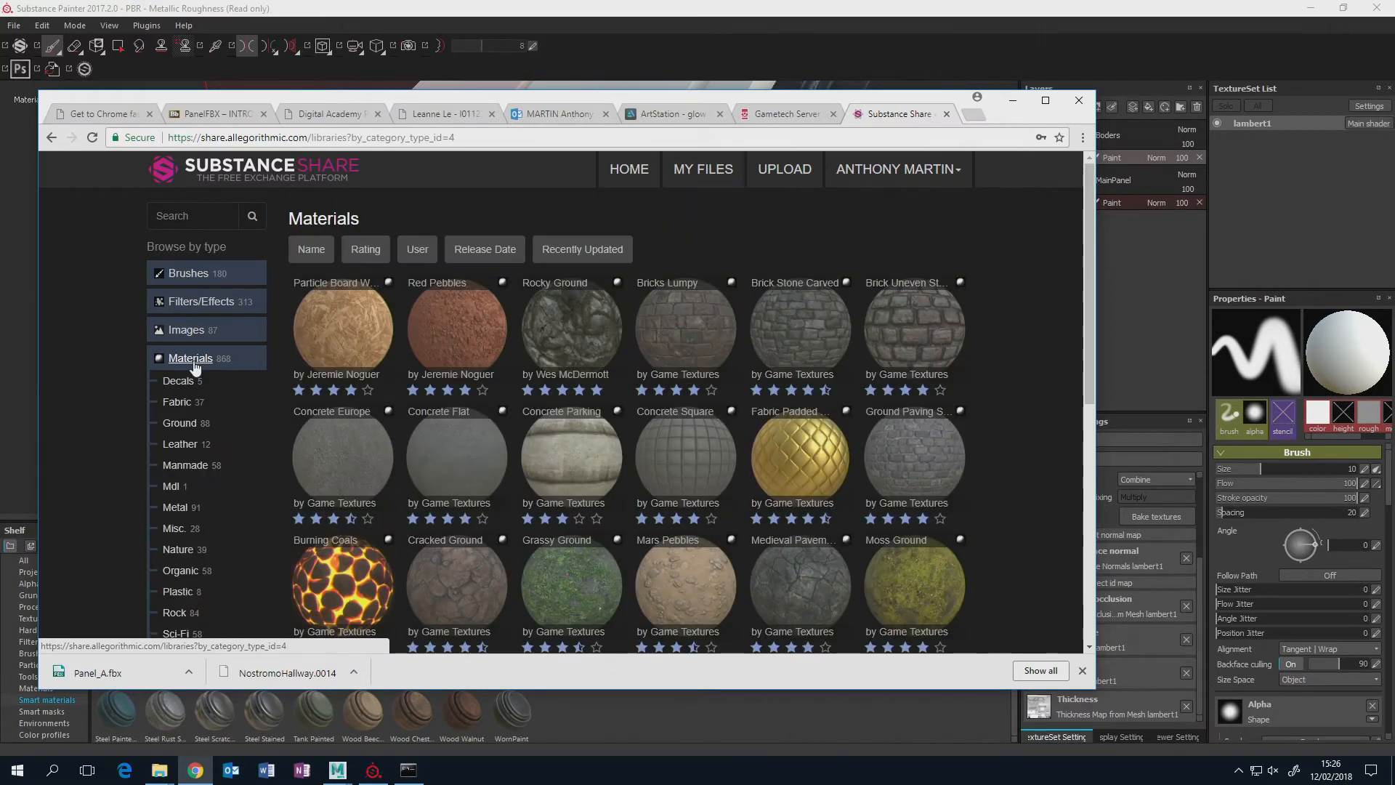
pyautogui.scroll(-3, 261, 550)
pyautogui.scroll(-2, 250, 542)
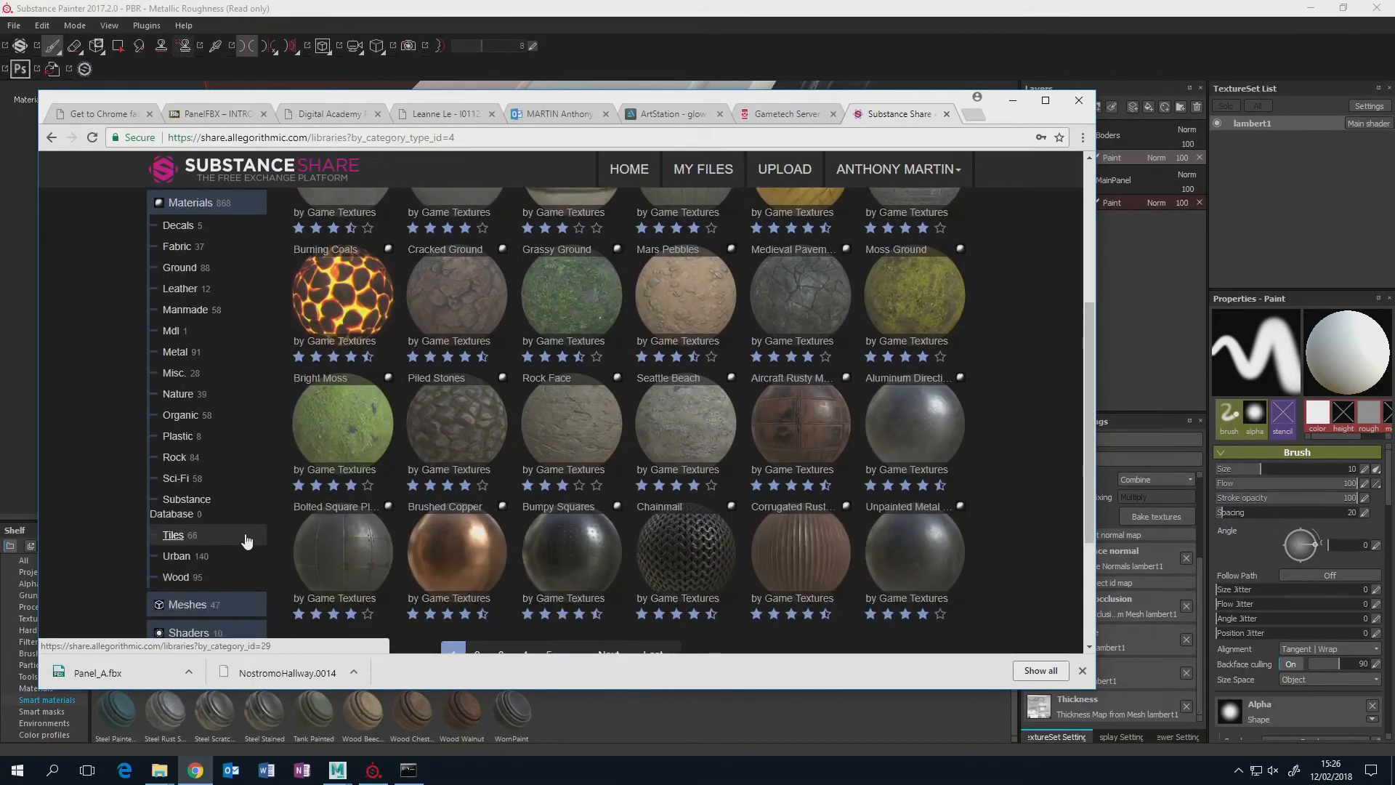
pyautogui.click(178, 481)
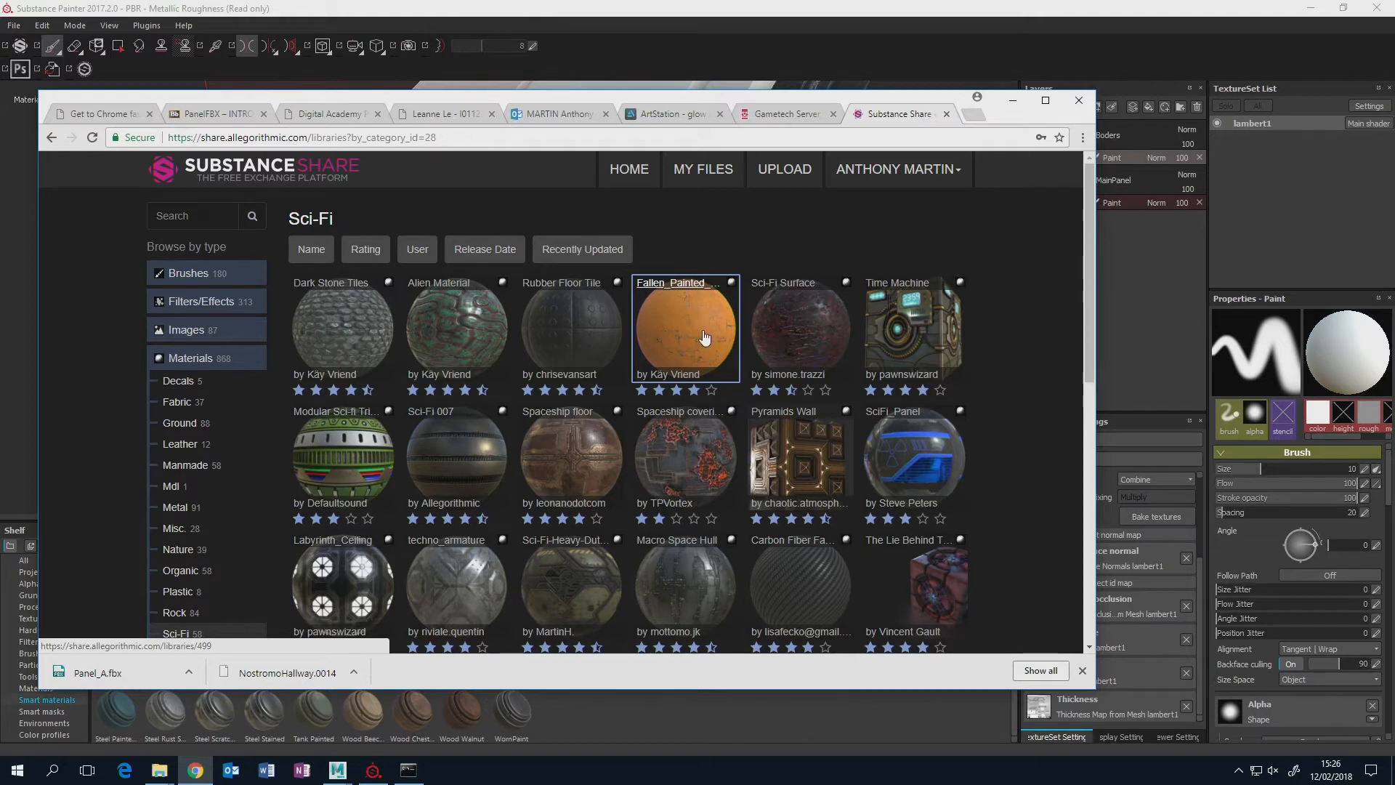
pyautogui.click(704, 338)
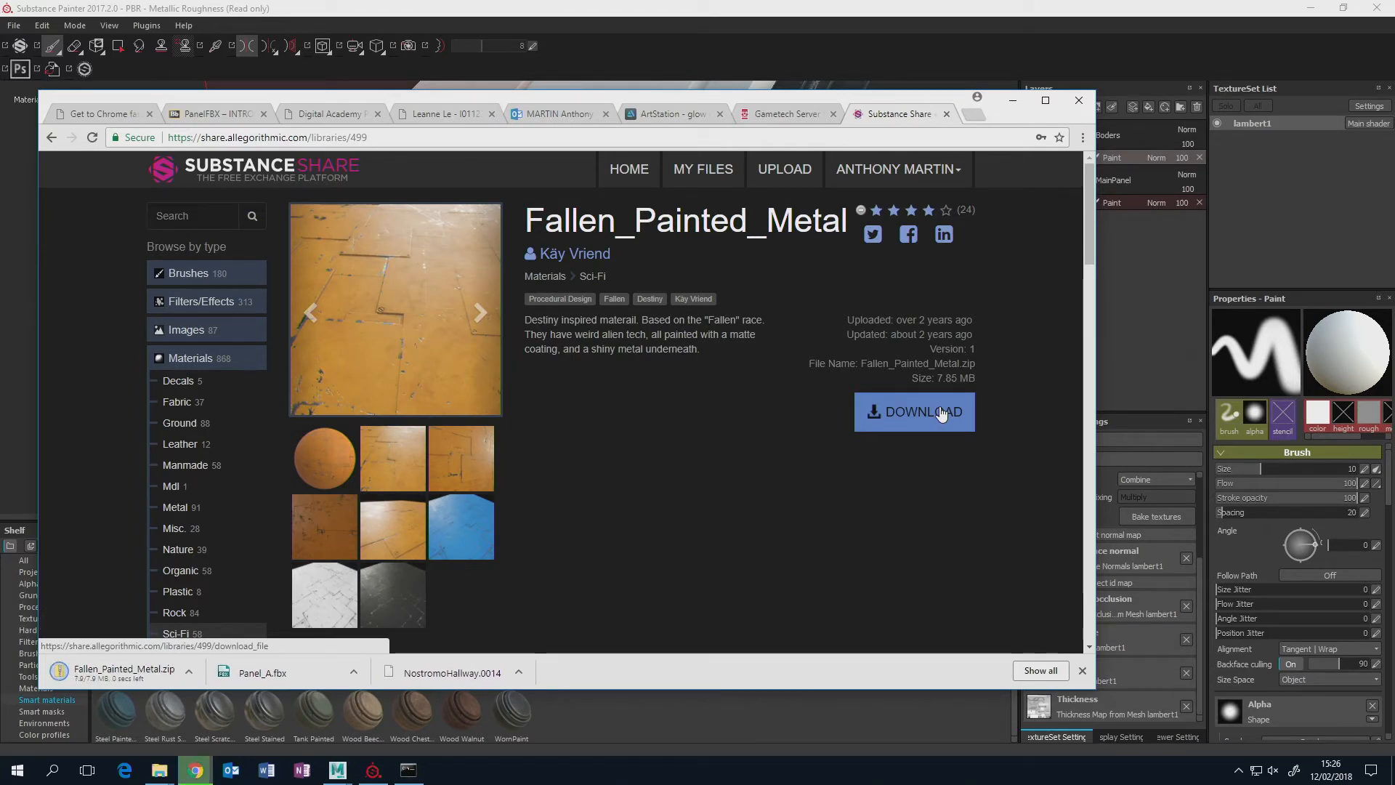
# Locate the downloaded Fallen_Painted_Metal.zip in the Downloads folder and cut it.
pyautogui.click(189, 672)
pyautogui.click(222, 620)
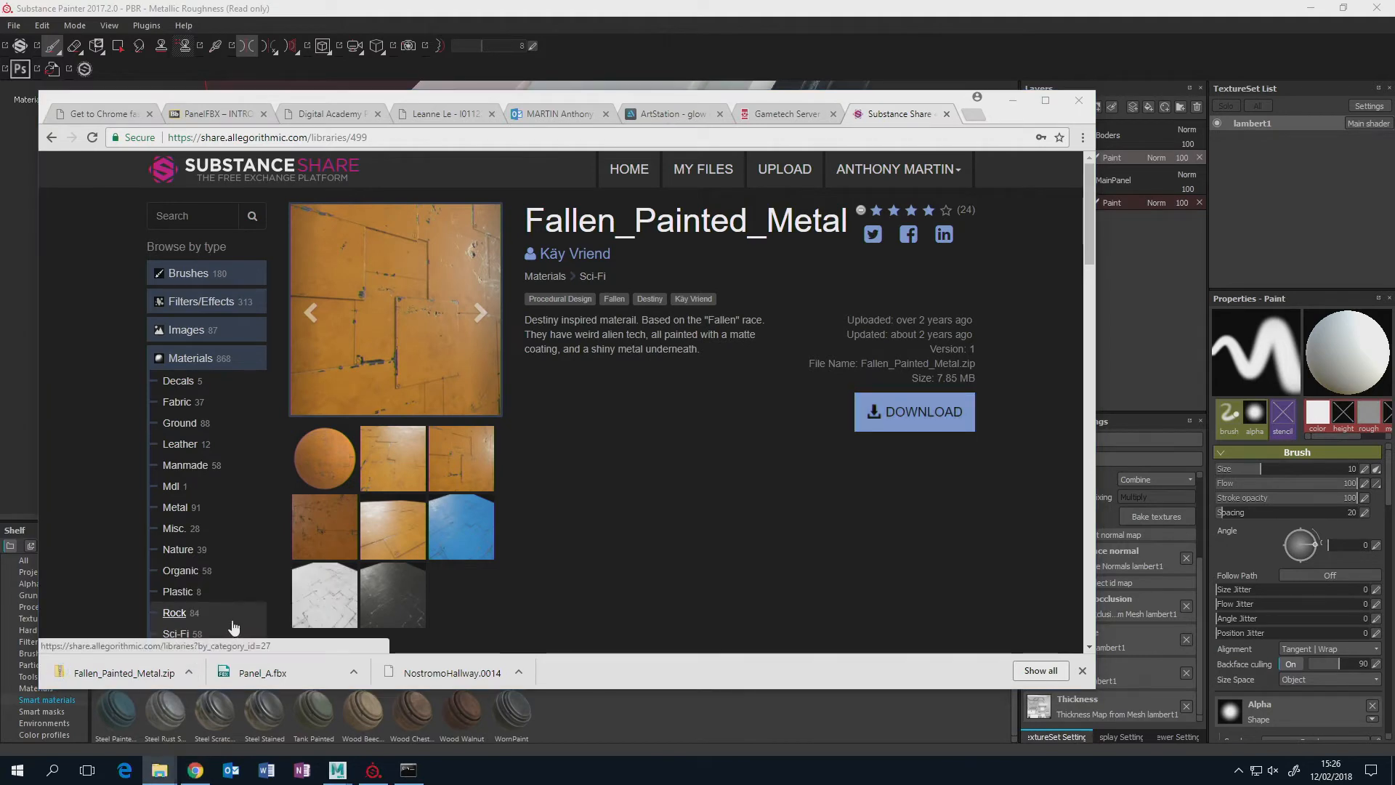
pyautogui.moveTo(1394, 208); pyautogui.dragTo(996, 173)
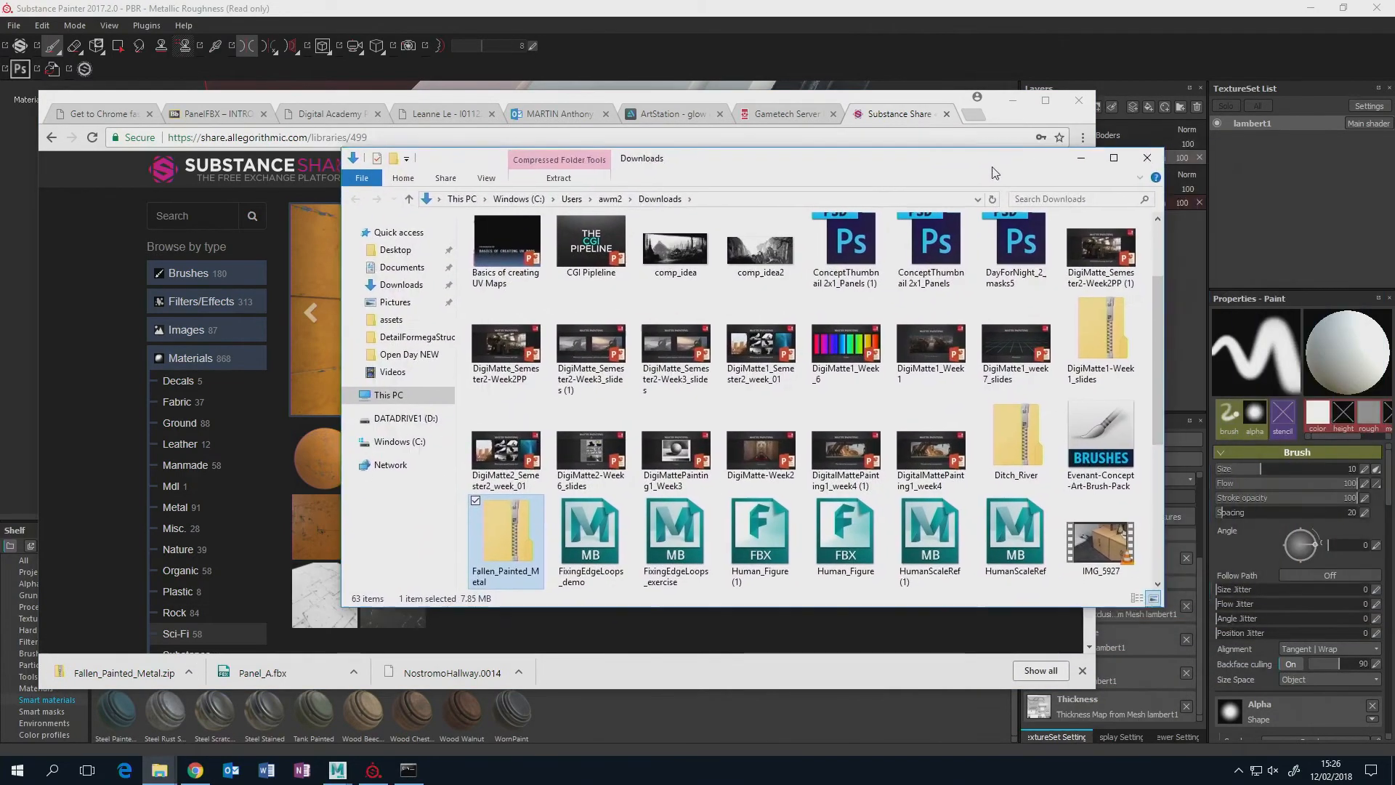
pyautogui.rightClick(507, 545)
pyautogui.click(396, 420)
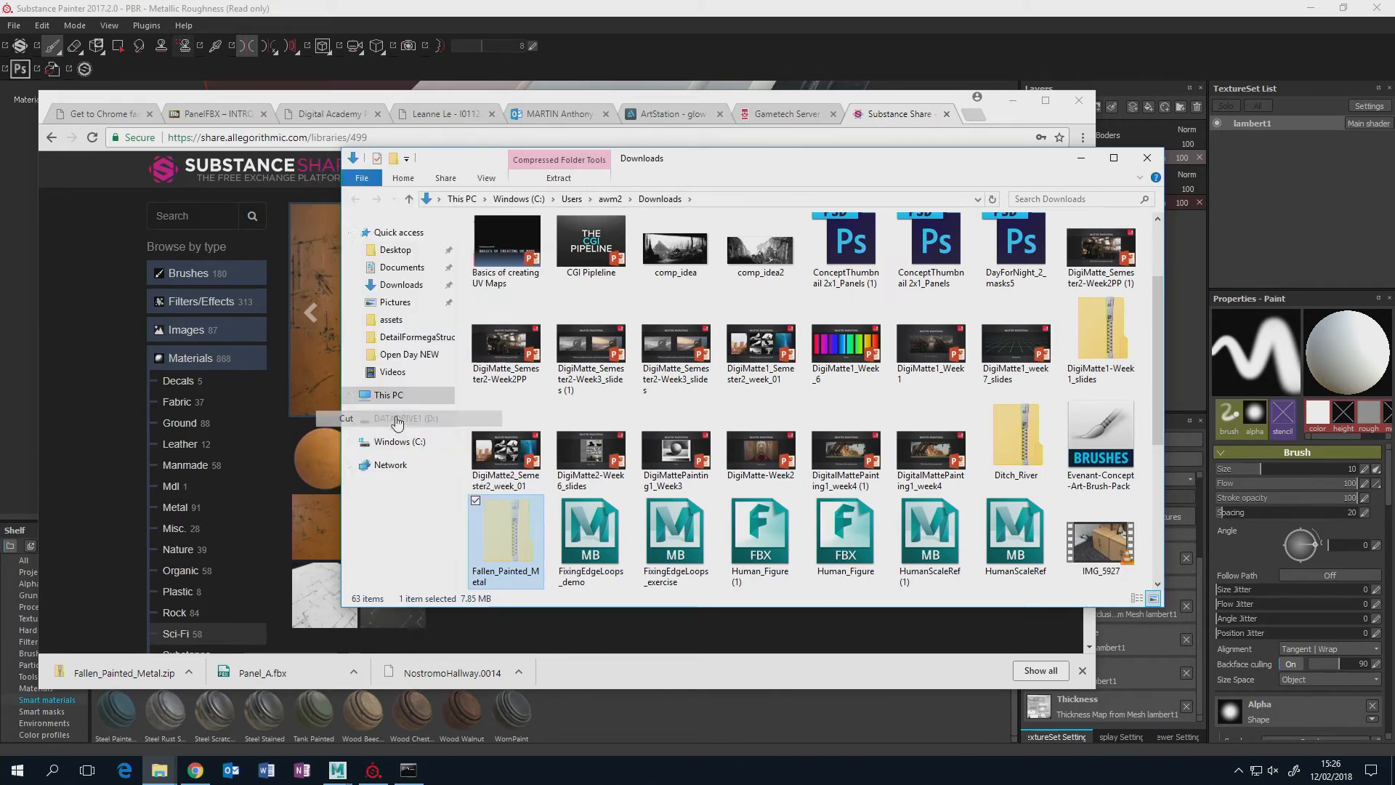
# Paste the cut Fallen_Painted_Metal zip into the sourceimages folder of the Substance_PartTWO project under Documents\maya\projects.
pyautogui.click(402, 267)
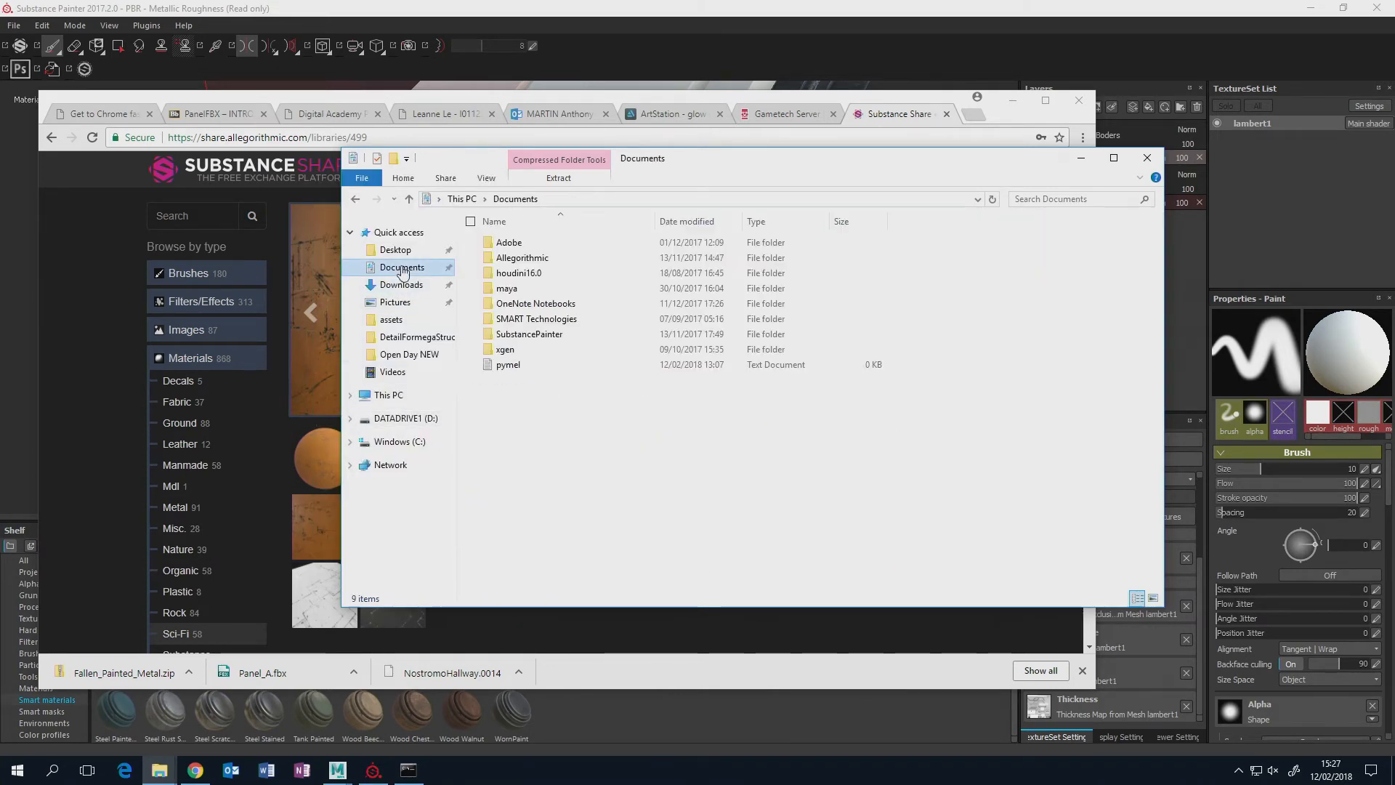
pyautogui.doubleClick(506, 288)
pyautogui.doubleClick(513, 303)
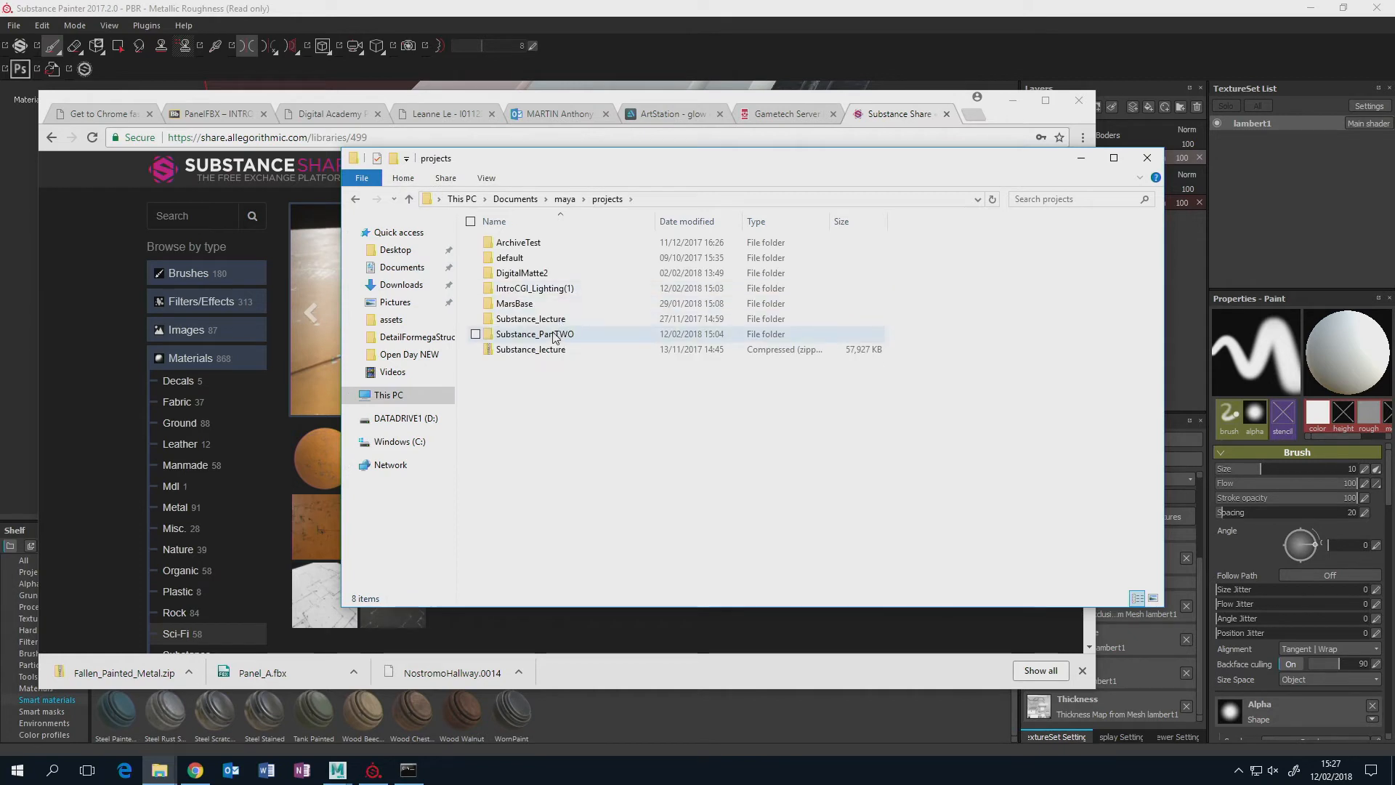
pyautogui.doubleClick(554, 335)
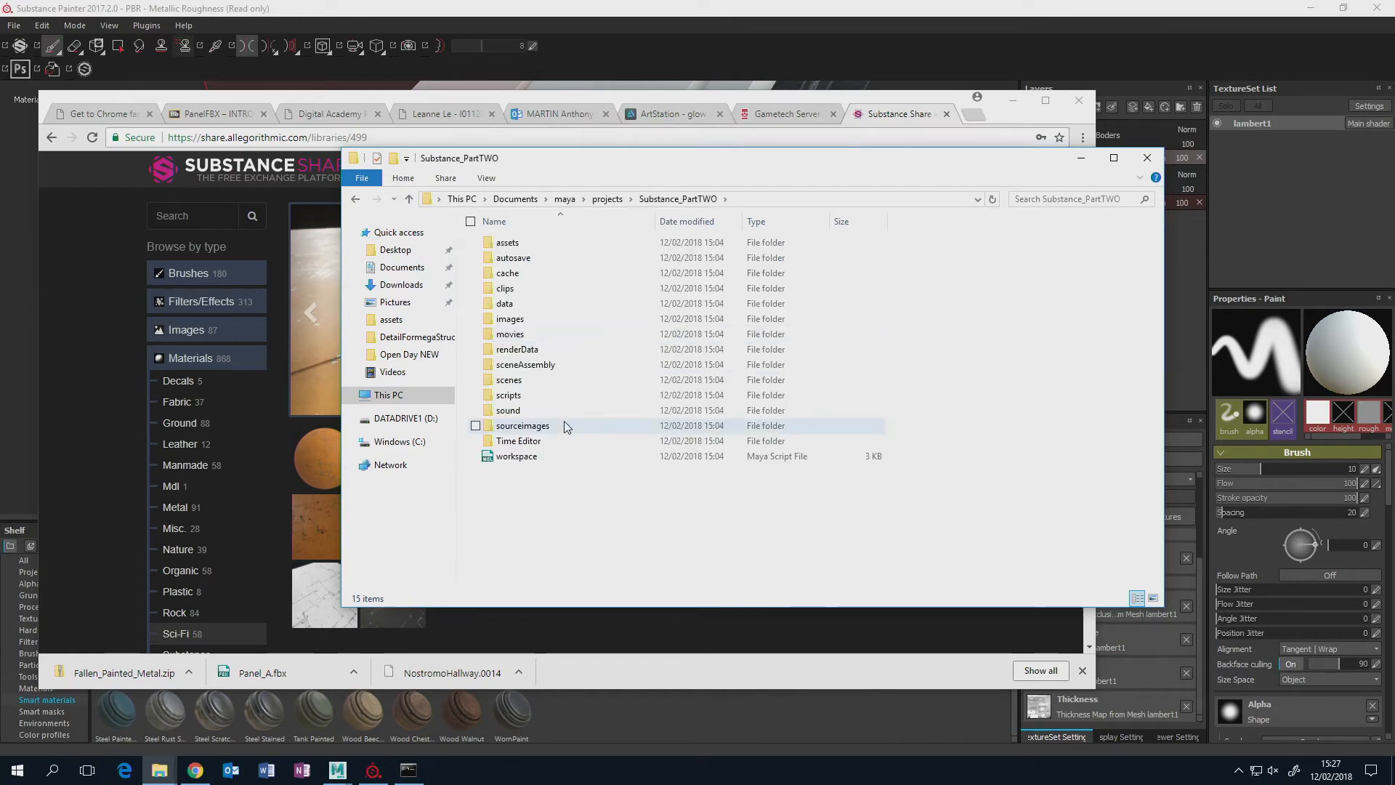
pyautogui.doubleClick(523, 428)
pyautogui.rightClick(568, 347)
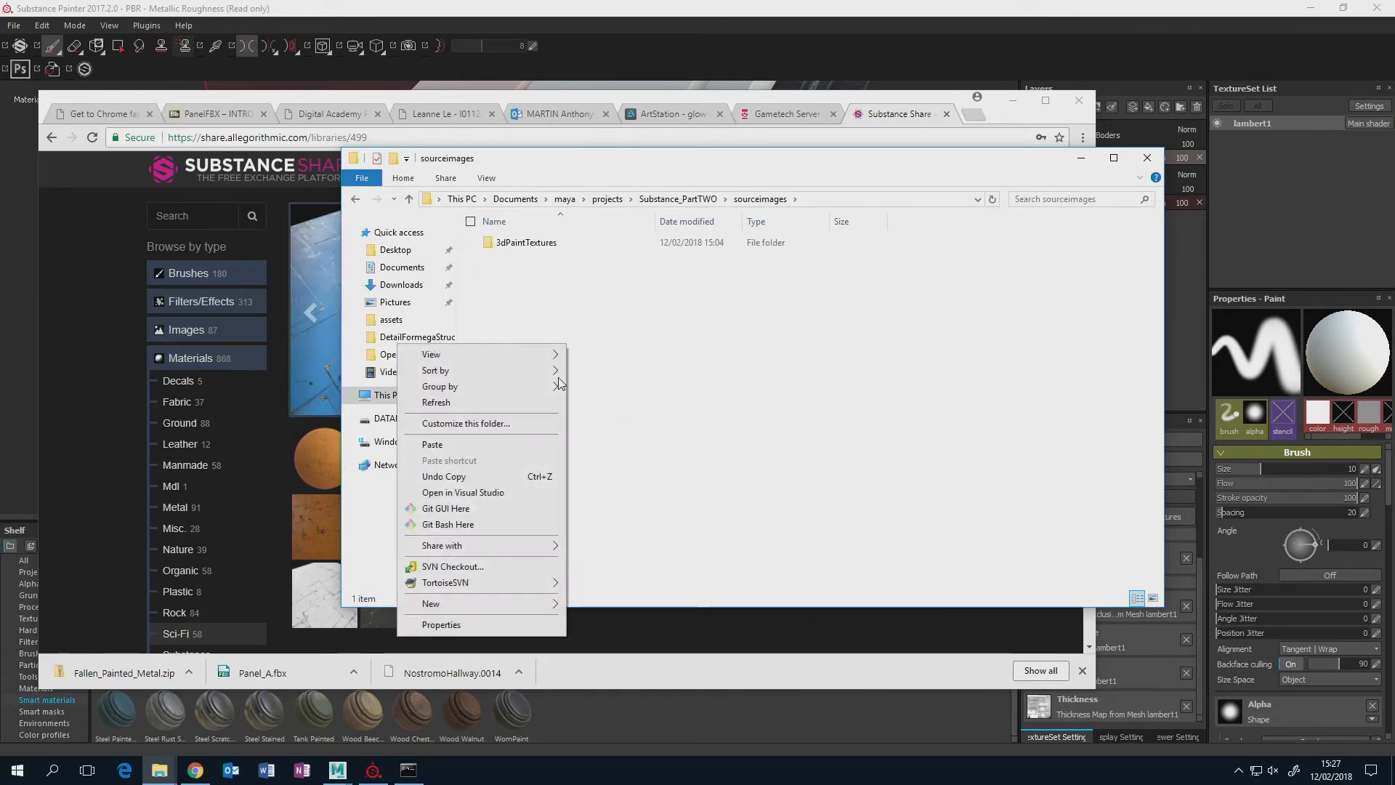
pyautogui.click(534, 445)
# Extract the Fallen_Painted_Metal zip into its own folder within sourceimages and open the extracted folder.
pyautogui.rightClick(520, 257)
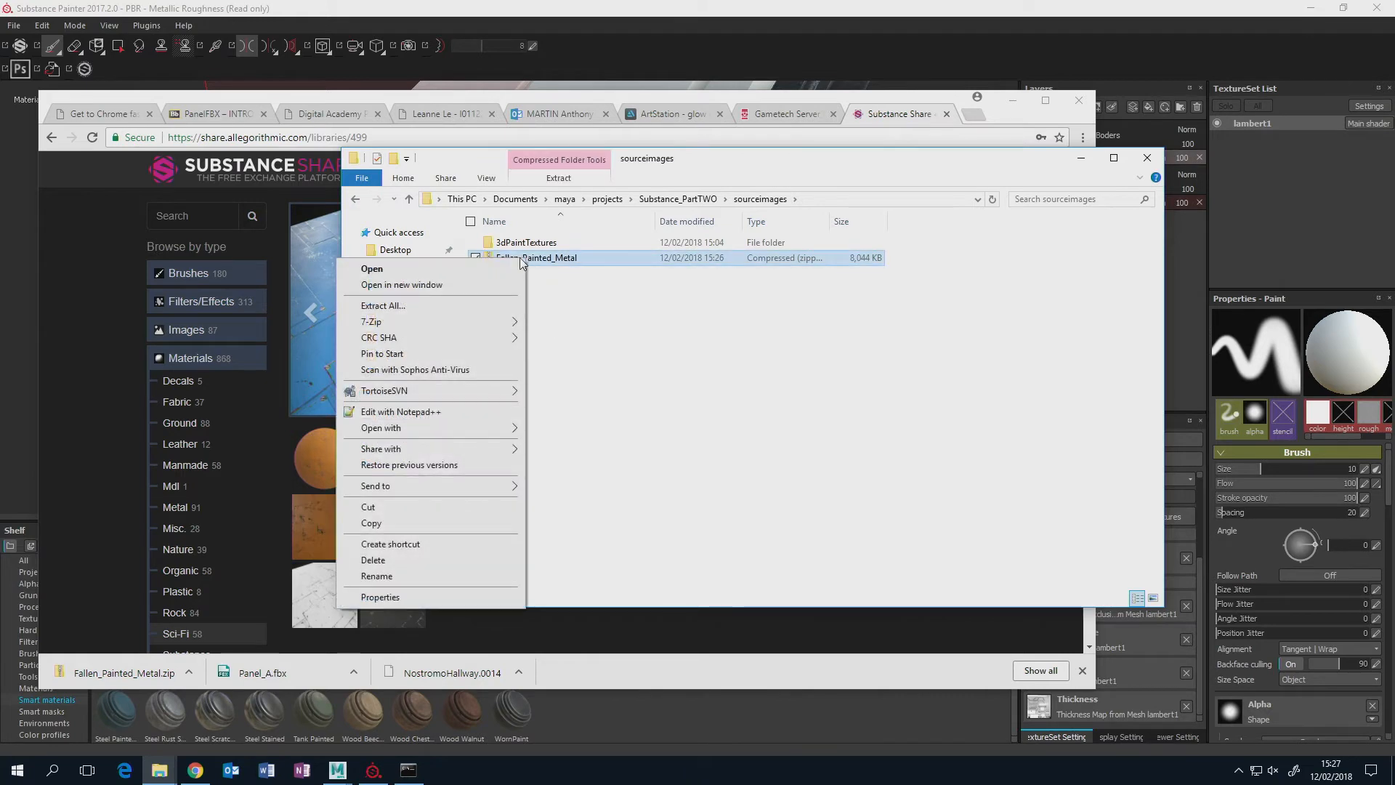
pyautogui.click(437, 308)
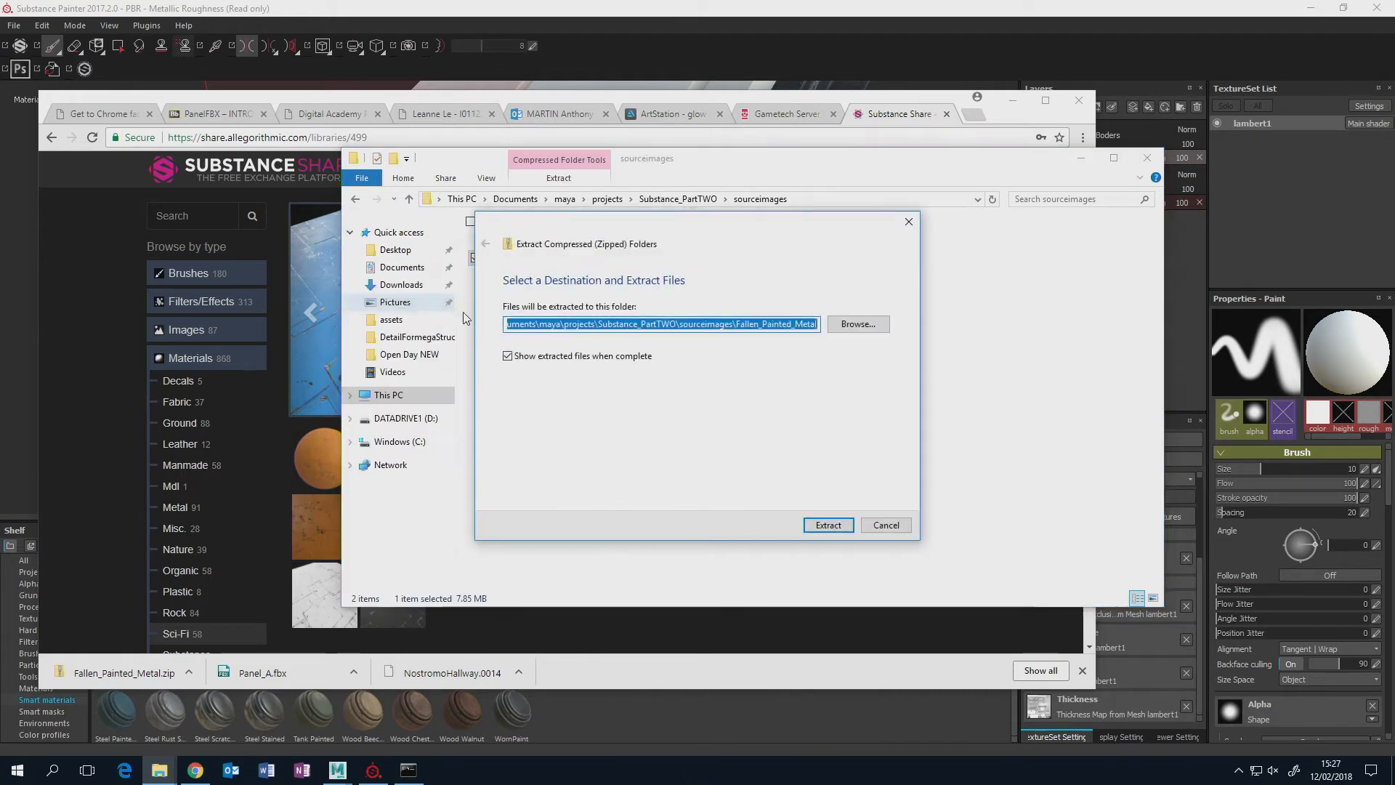
pyautogui.click(825, 525)
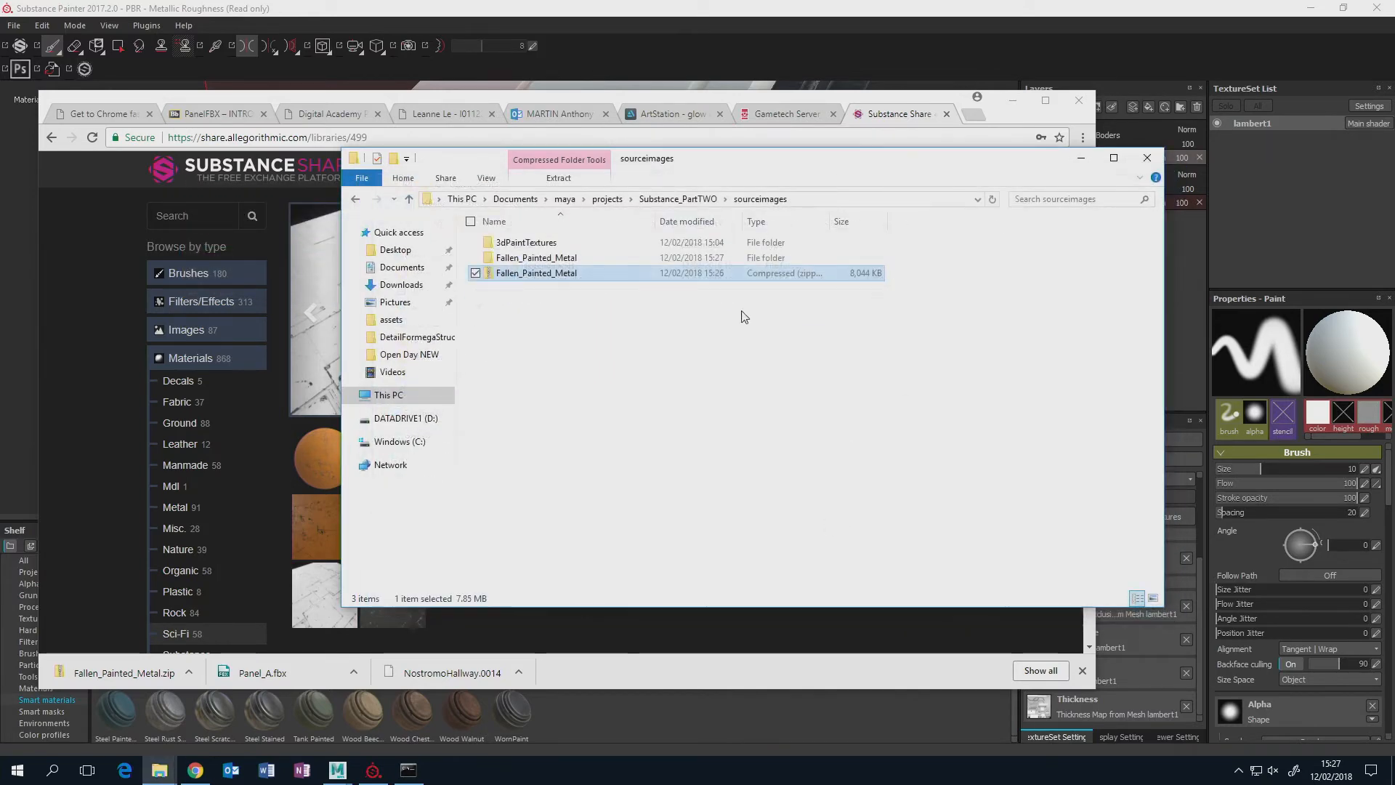
pyautogui.doubleClick(537, 258)
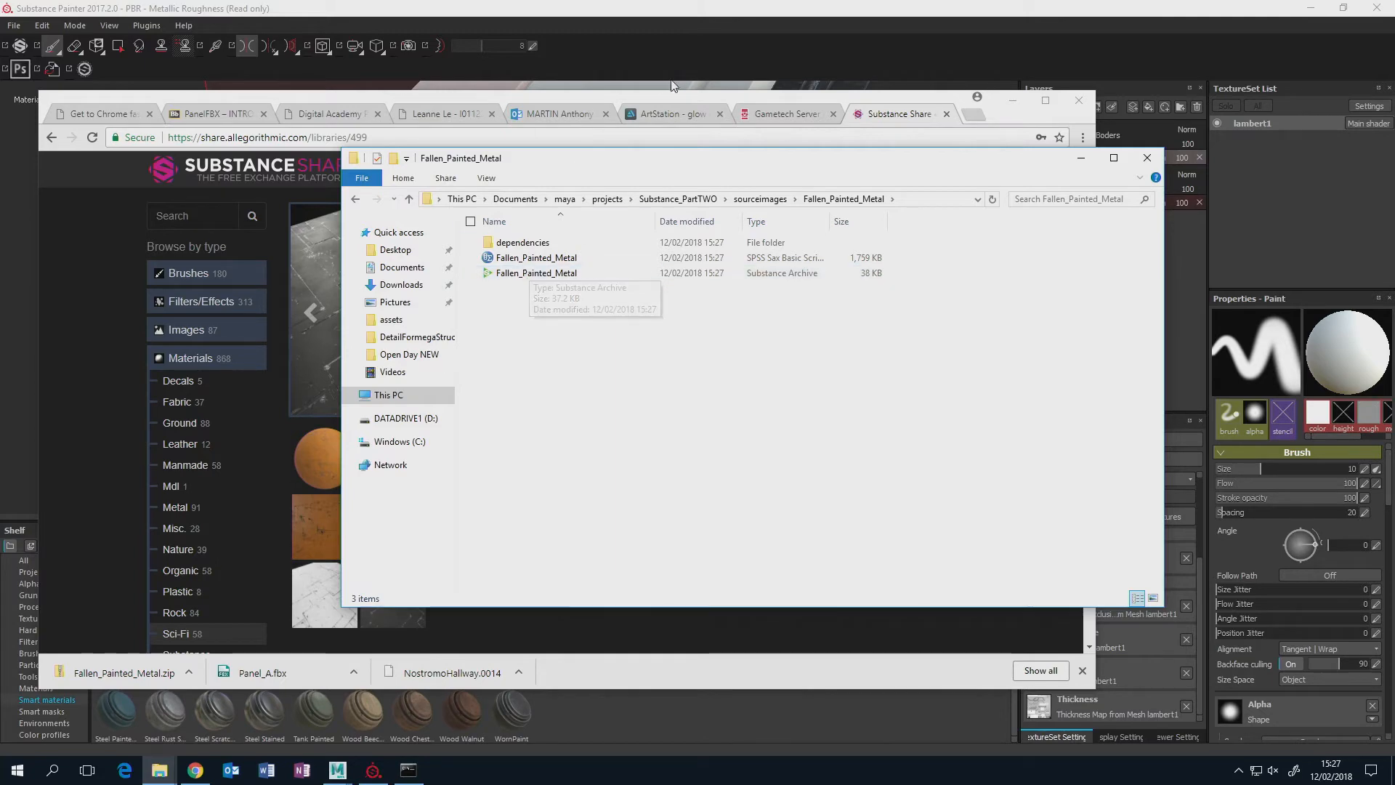
# Minimise the browser, move the file window aside, return to Substance Painter and open the Import resources dialog.
pyautogui.click(1014, 106)
pyautogui.click(1014, 106)
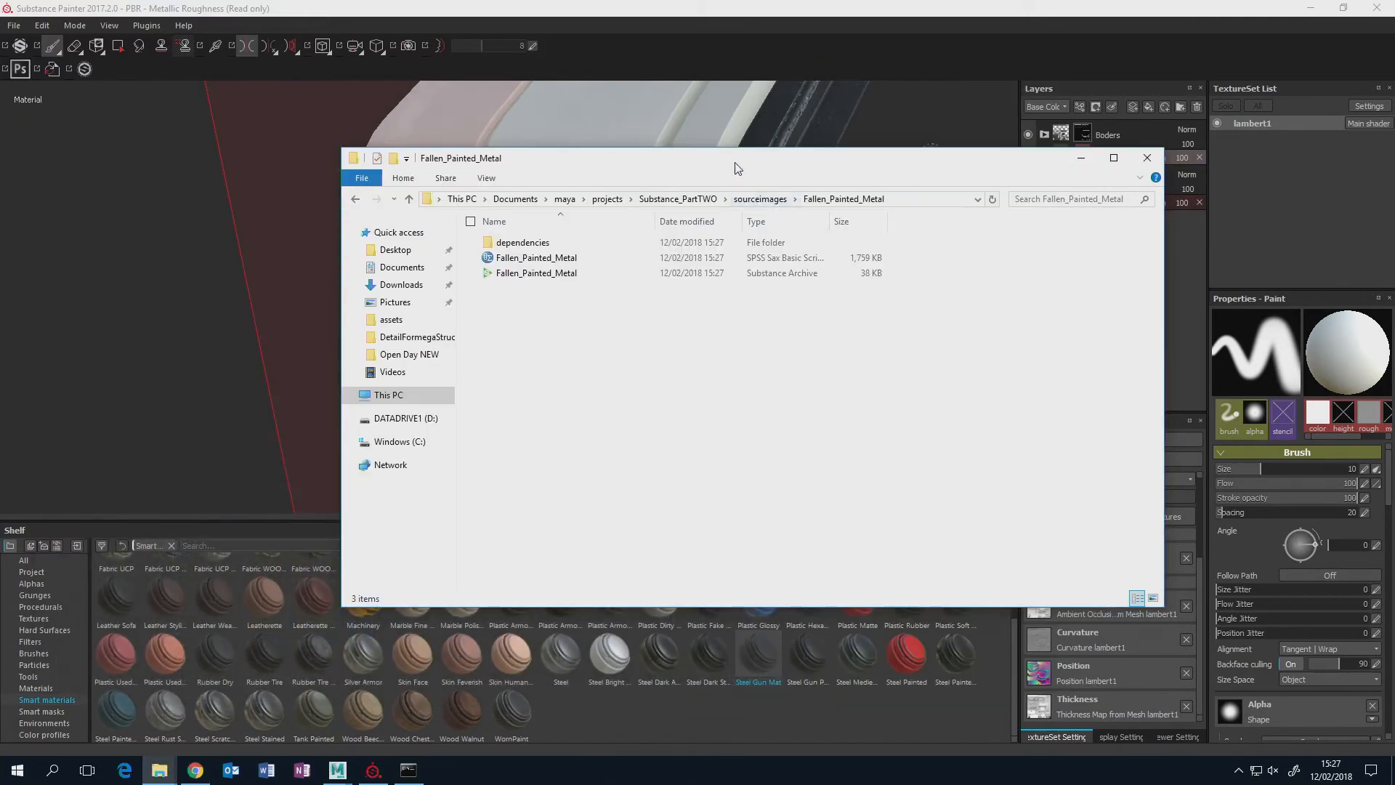
pyautogui.moveTo(763, 149); pyautogui.dragTo(1095, 143)
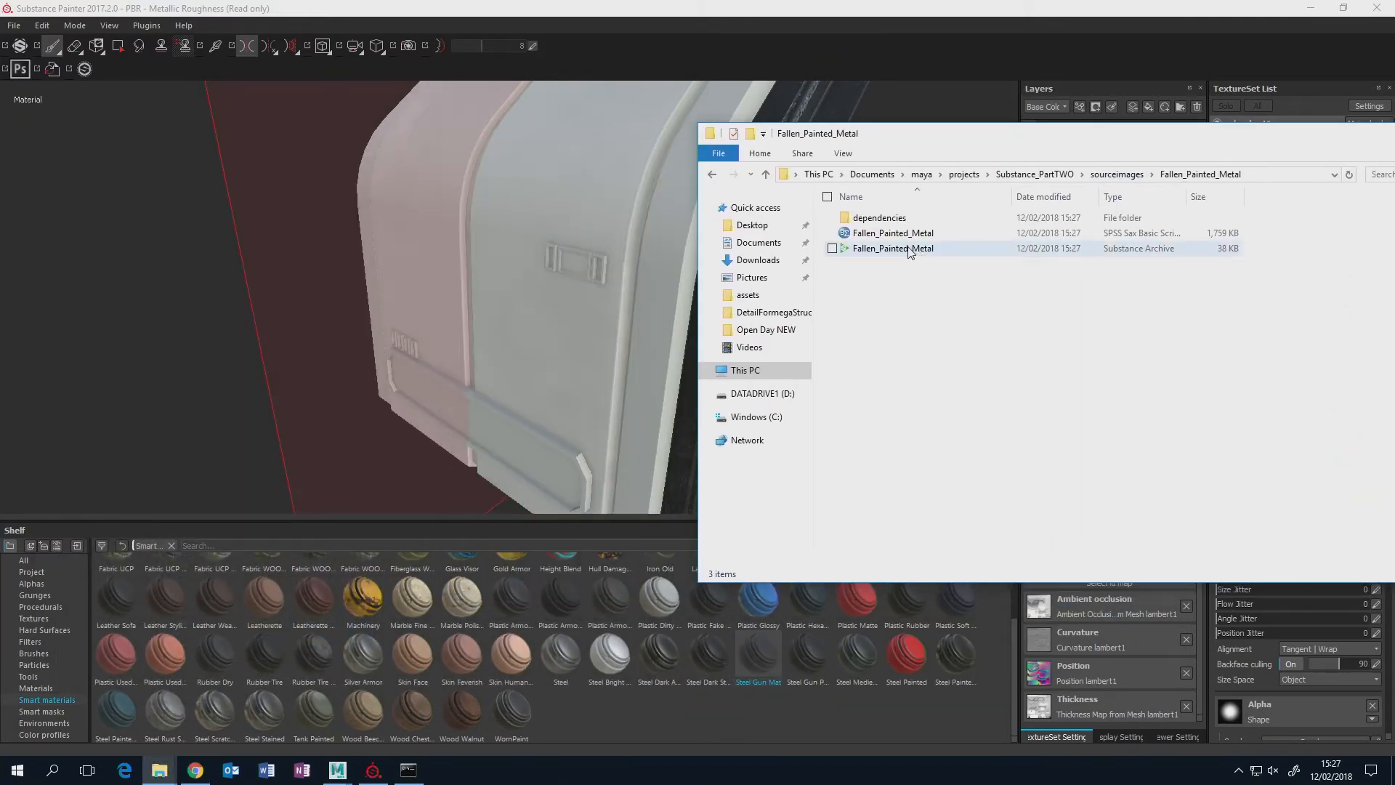
pyautogui.click(253, 8)
pyautogui.click(13, 27)
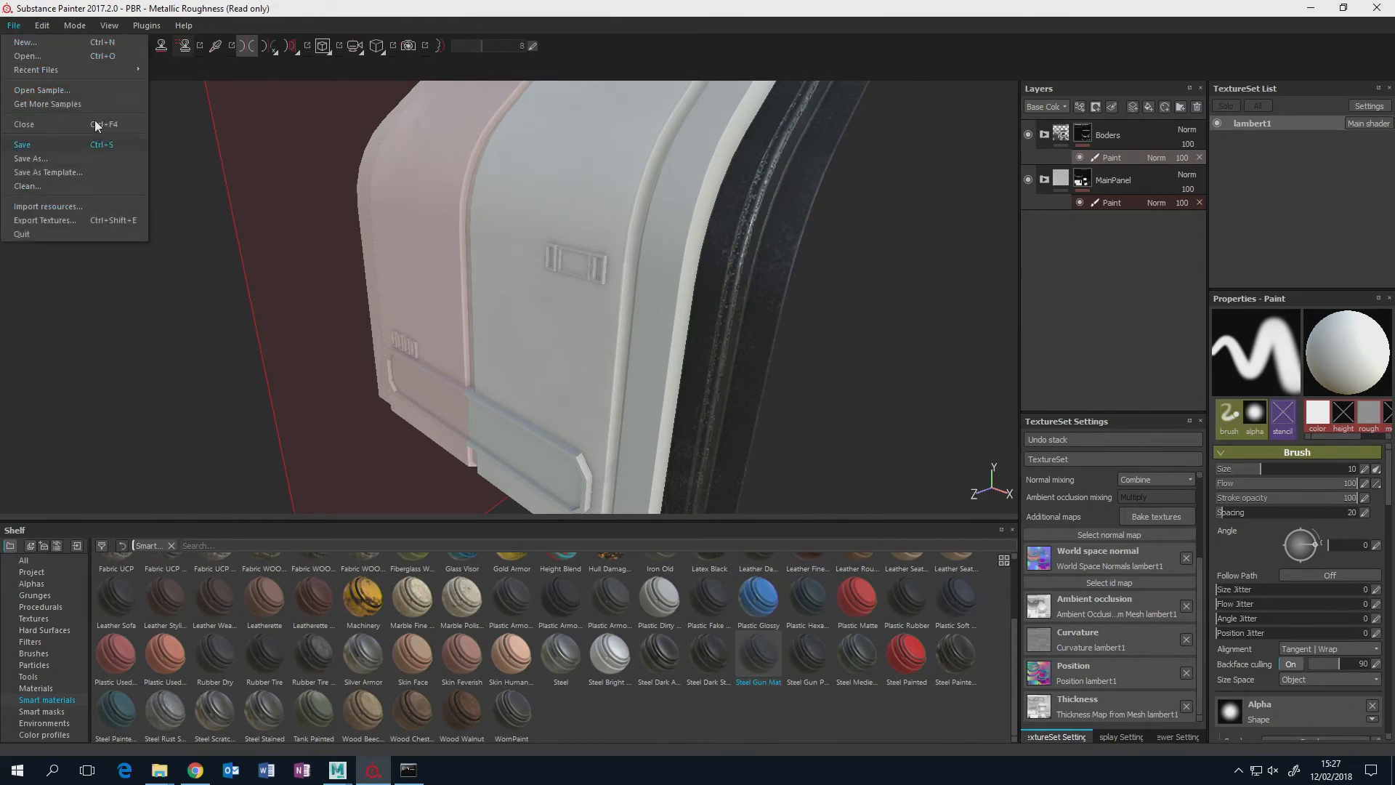
pyautogui.click(41, 206)
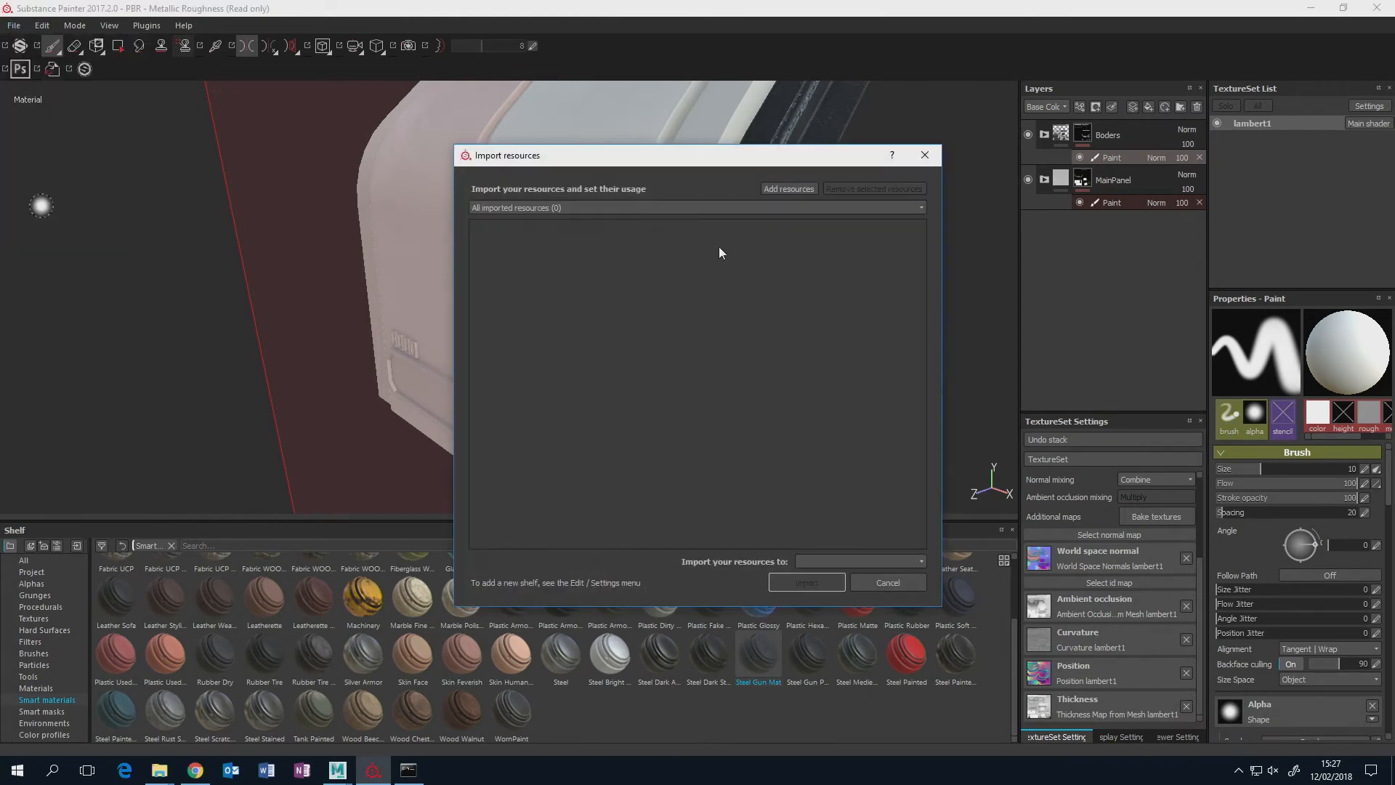
# Add the Fallen_Painted_Metal Substance Archive from sourceimages\Fallen_Painted_Metal to the resources for import.
pyautogui.click(787, 188)
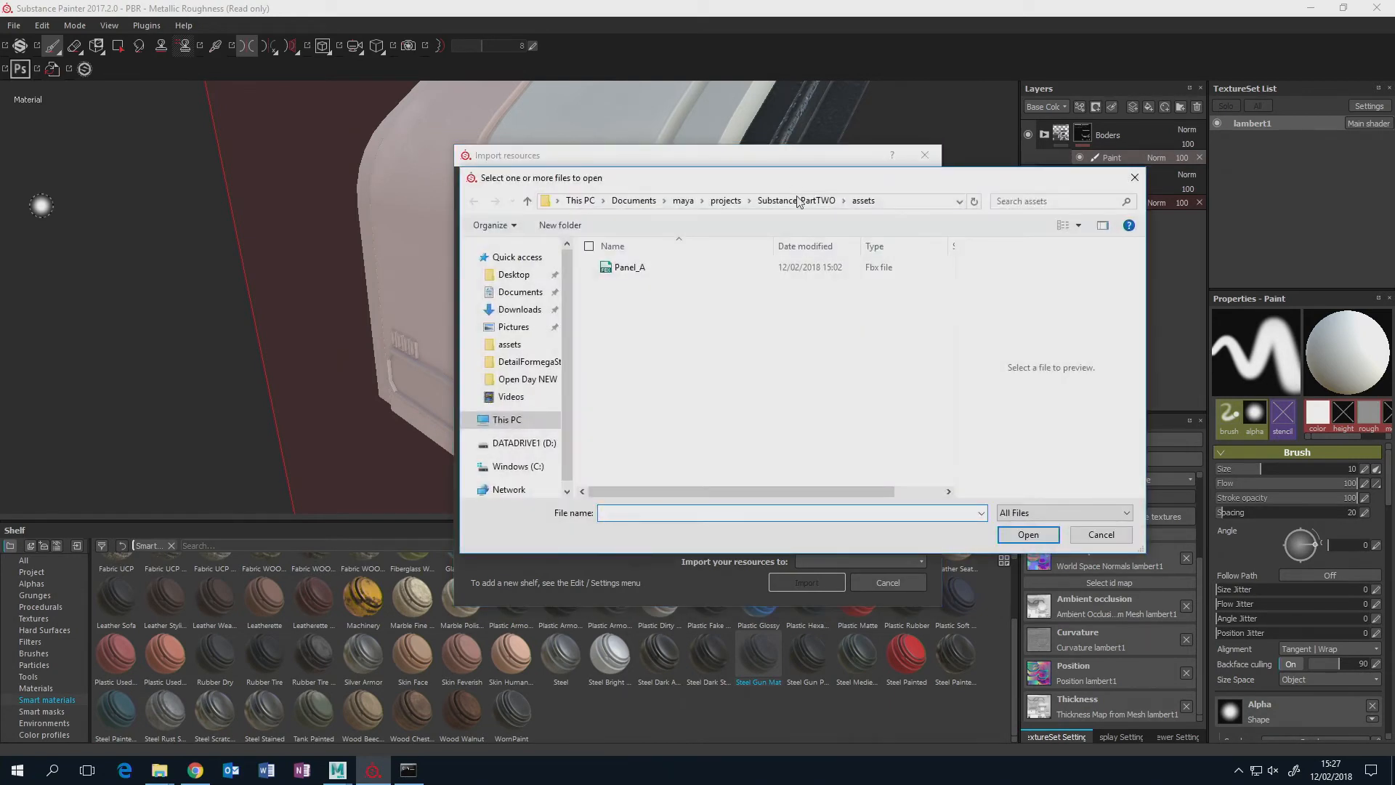
pyautogui.click(796, 201)
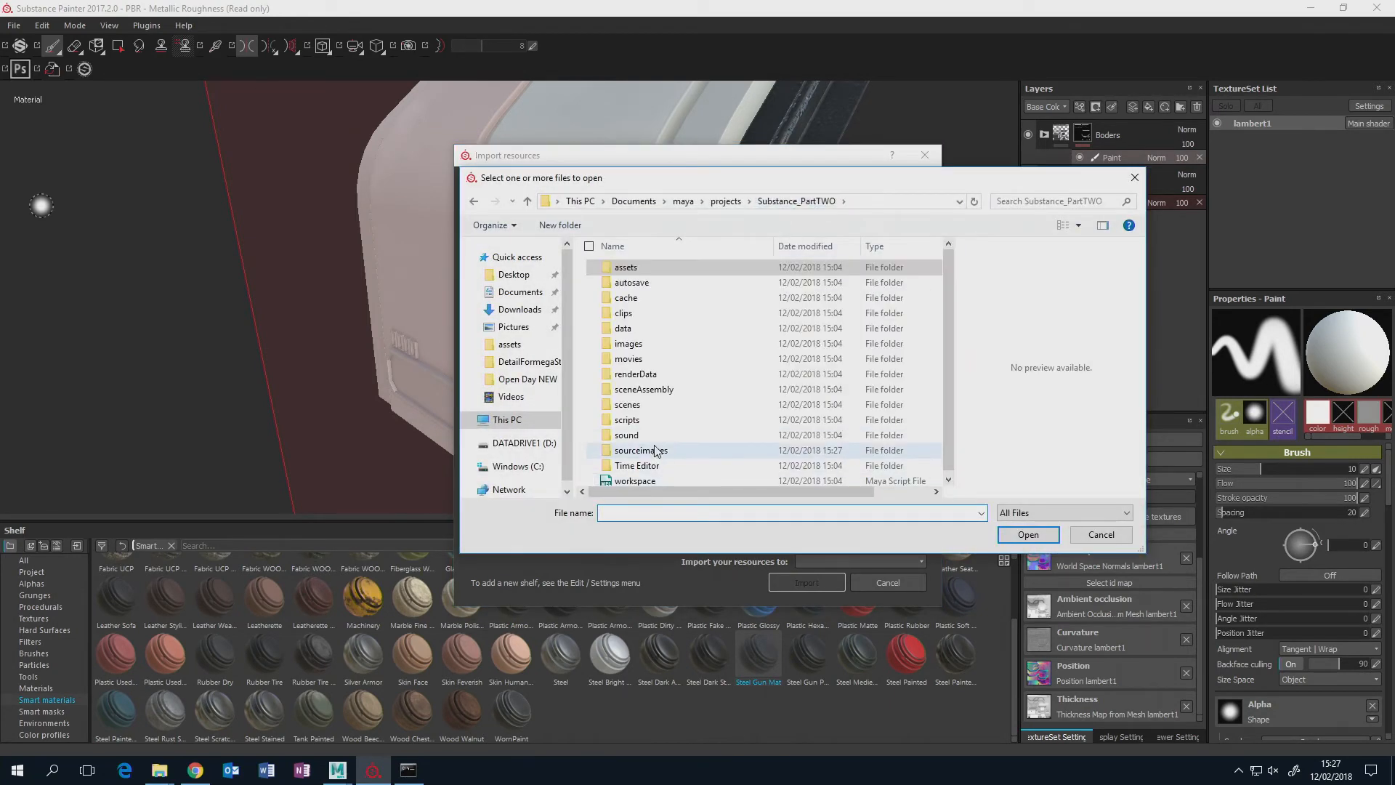
pyautogui.doubleClick(654, 446)
pyautogui.doubleClick(653, 283)
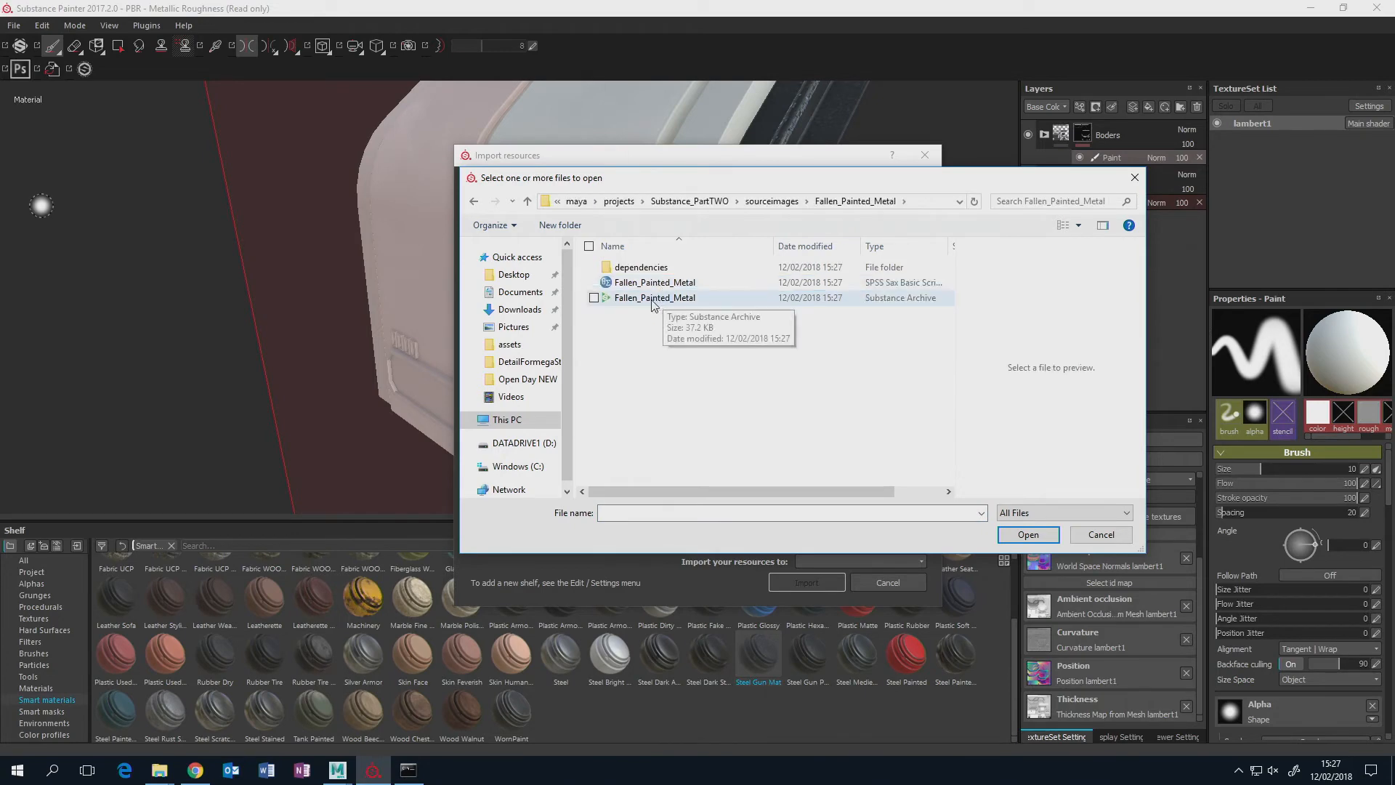
pyautogui.click(654, 299)
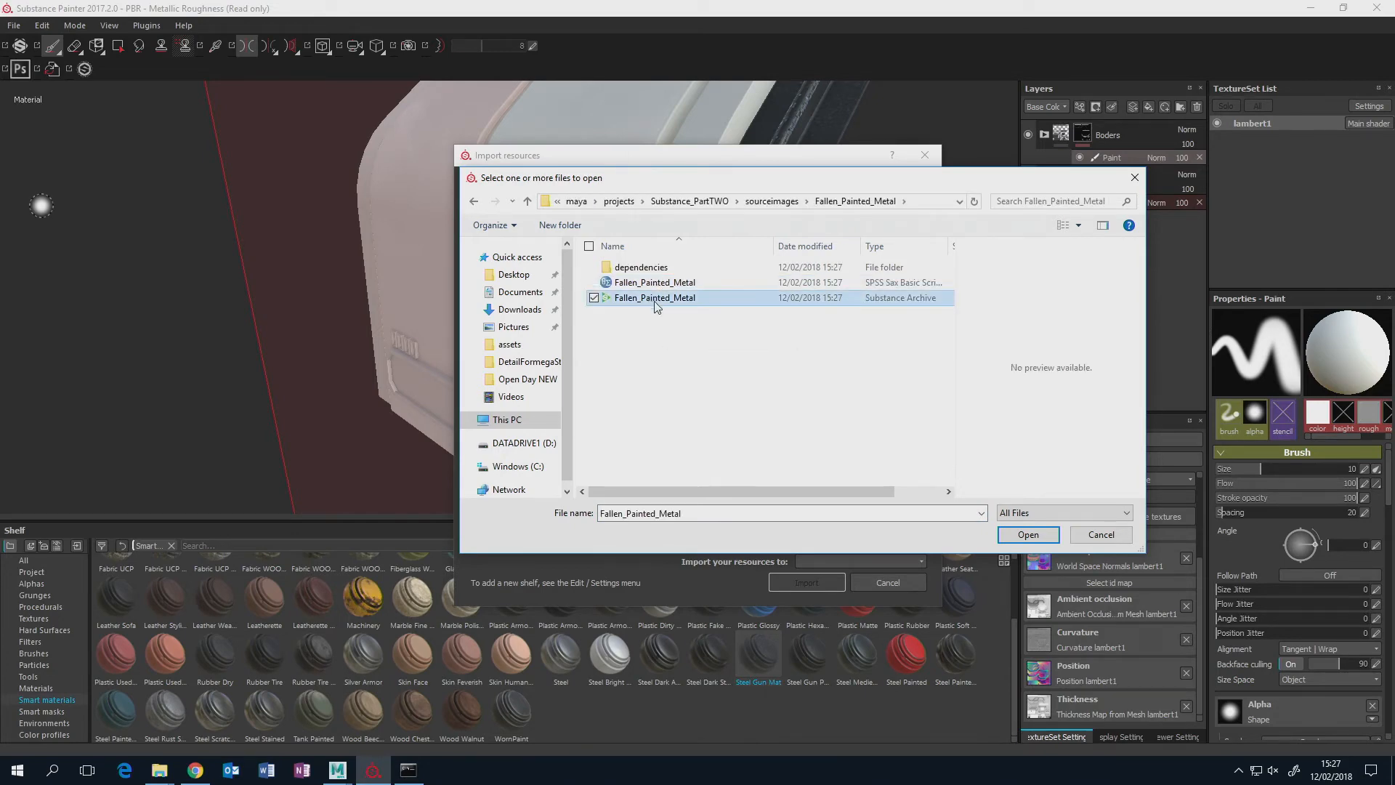
pyautogui.click(1018, 537)
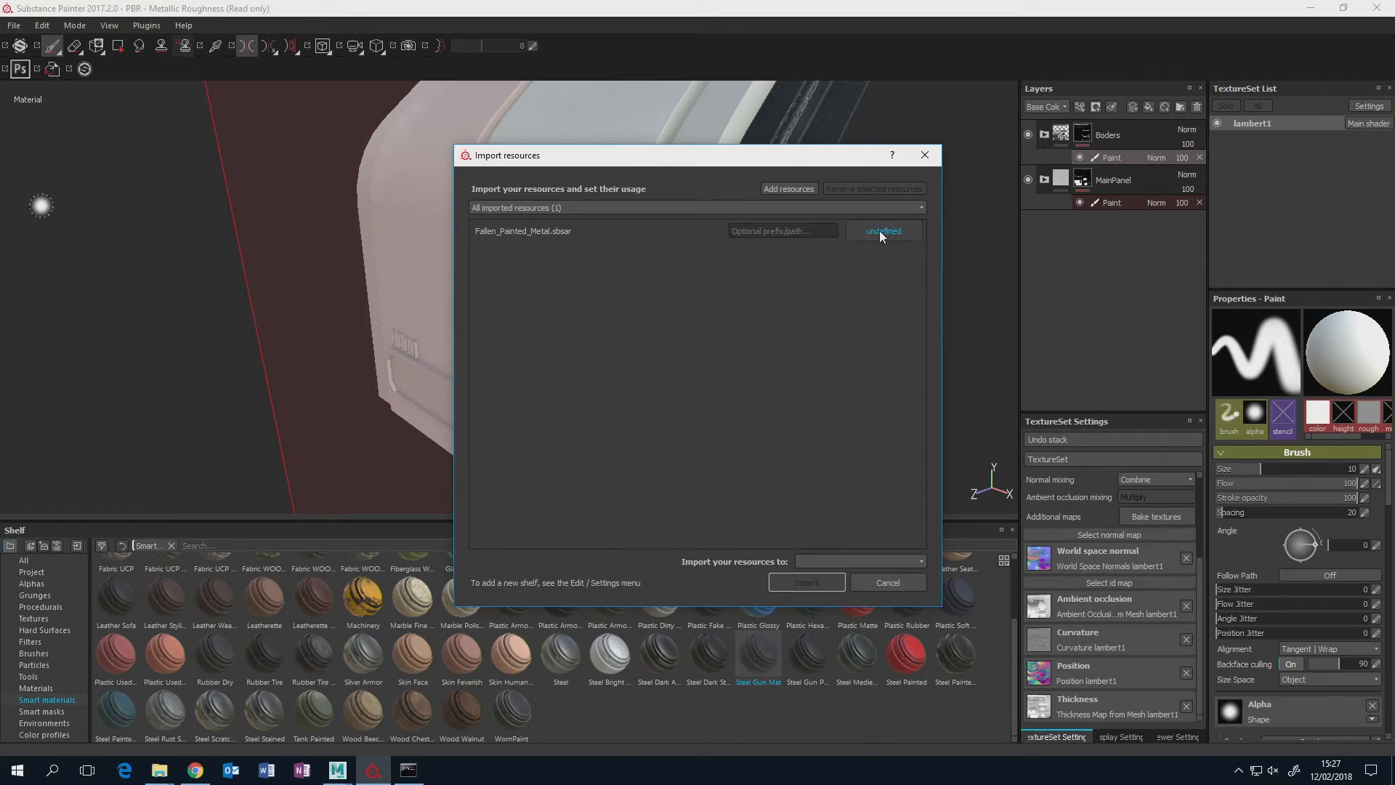
# Set the usage of Fallen_Painted_Metal.sbsar to basematerial and open the choice of import destinations.
pyautogui.click(882, 232)
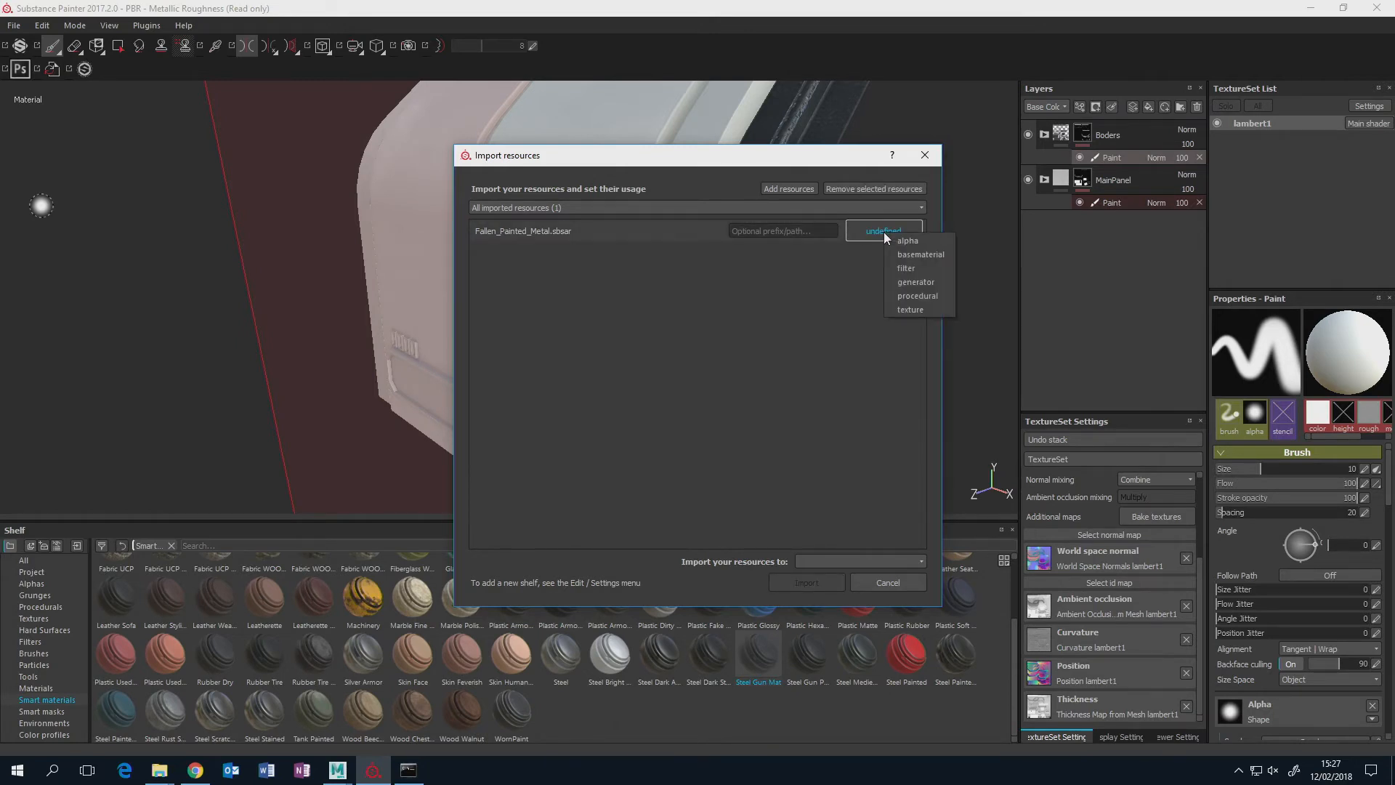
pyautogui.click(921, 255)
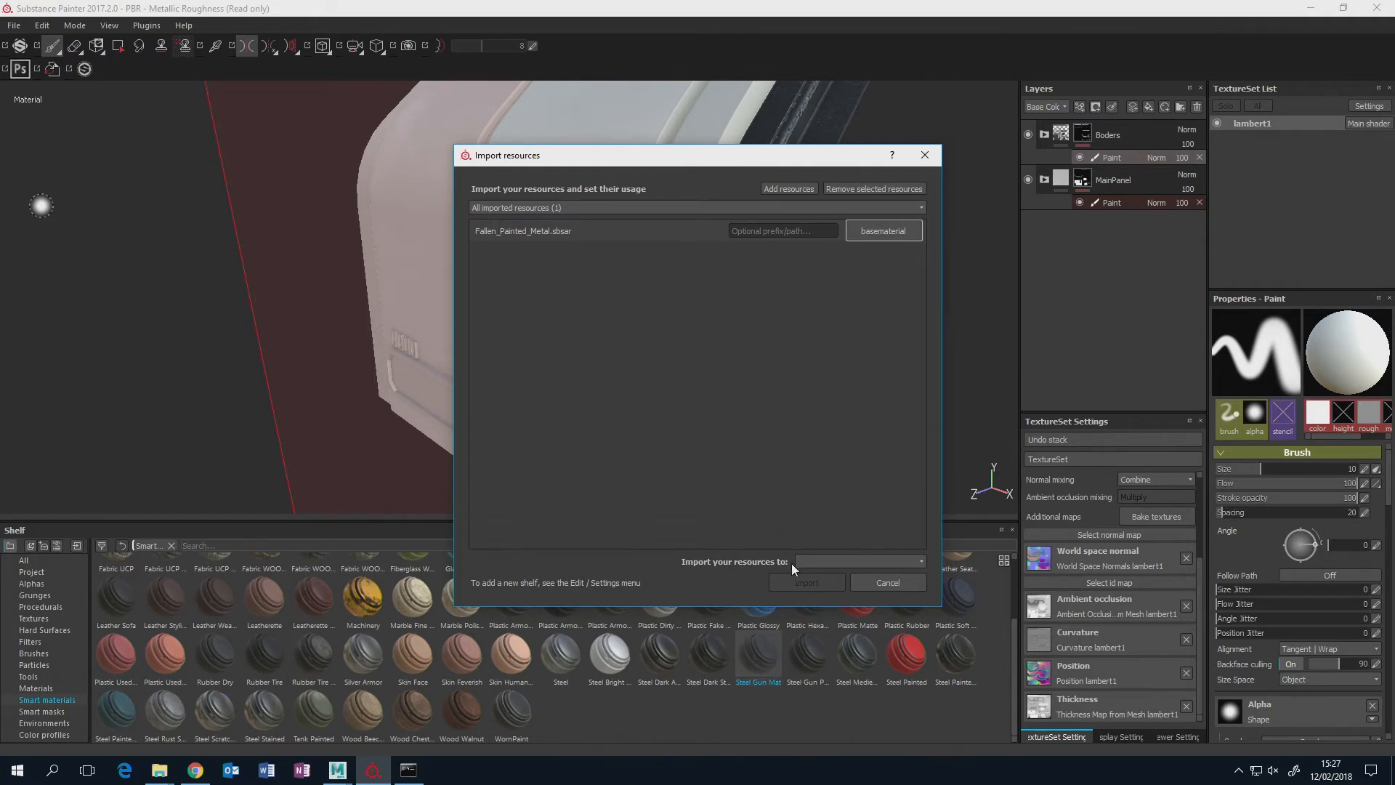
pyautogui.click(920, 561)
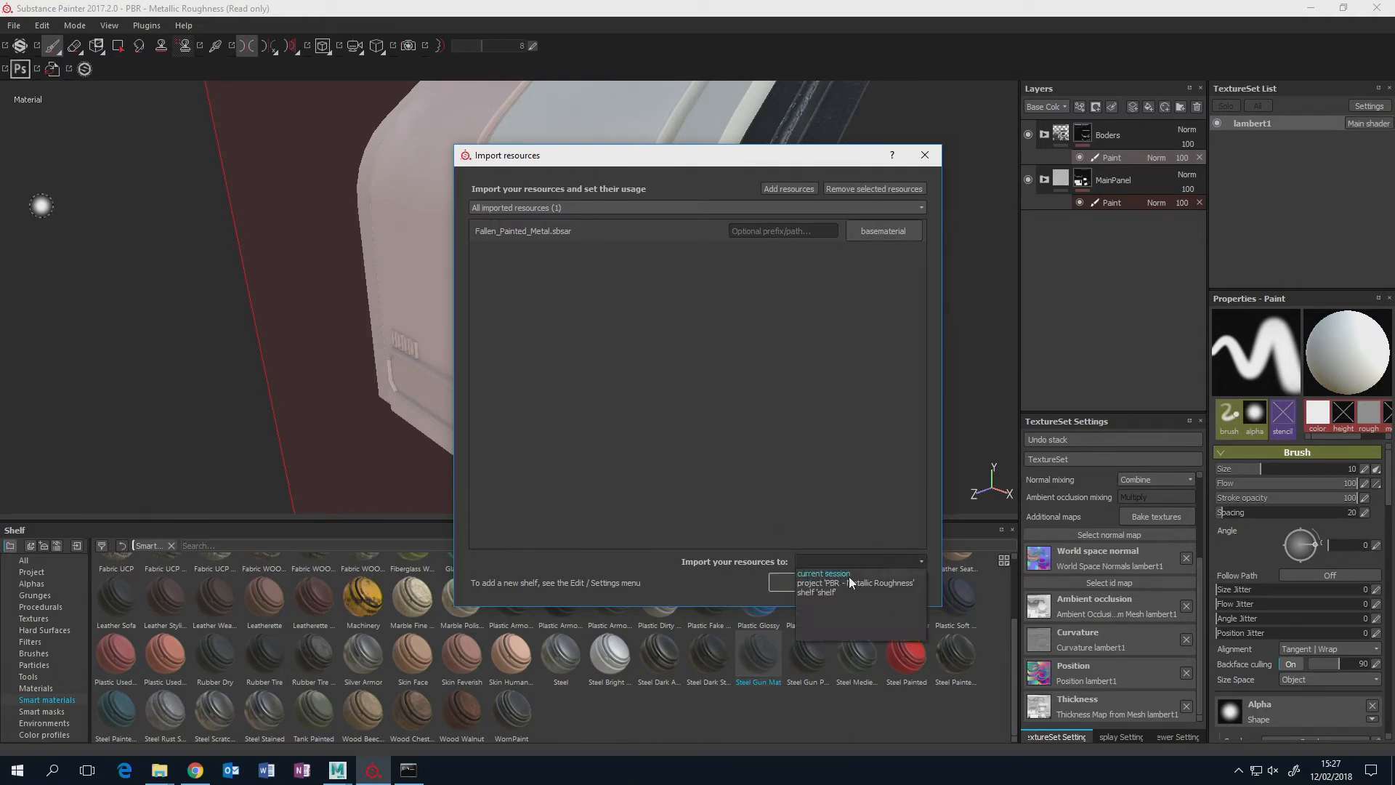
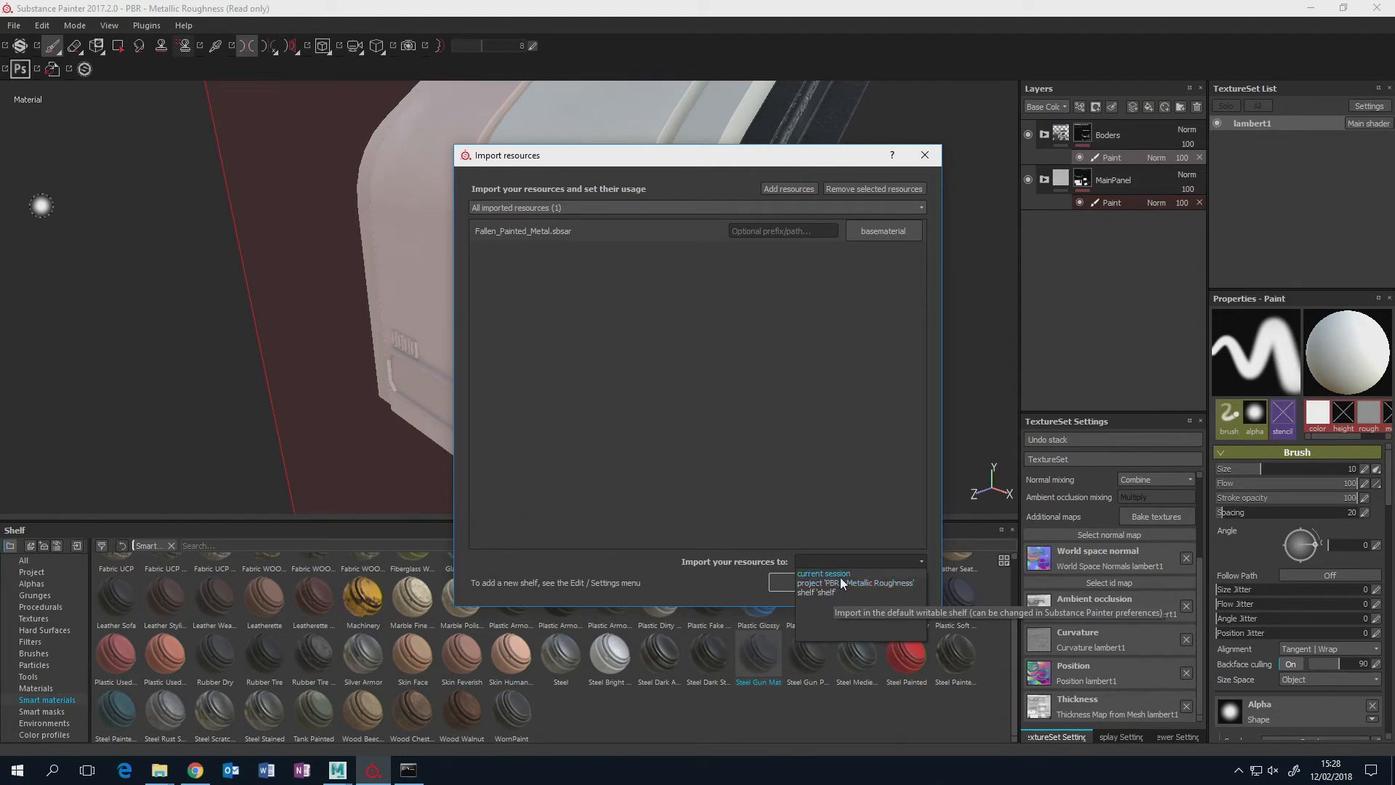
# Import the Fallen_Painted_Metal material into the current session.
pyautogui.click(821, 573)
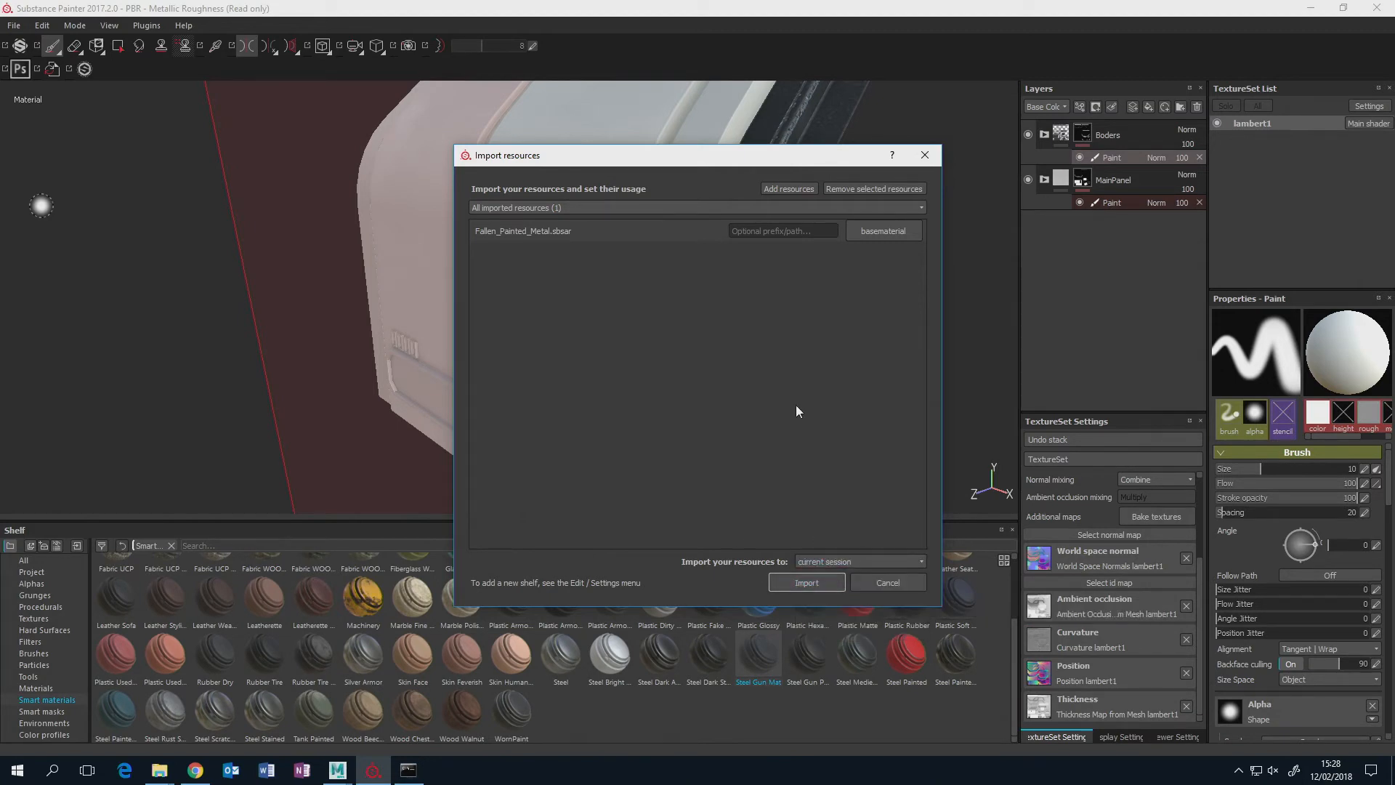
pyautogui.click(808, 580)
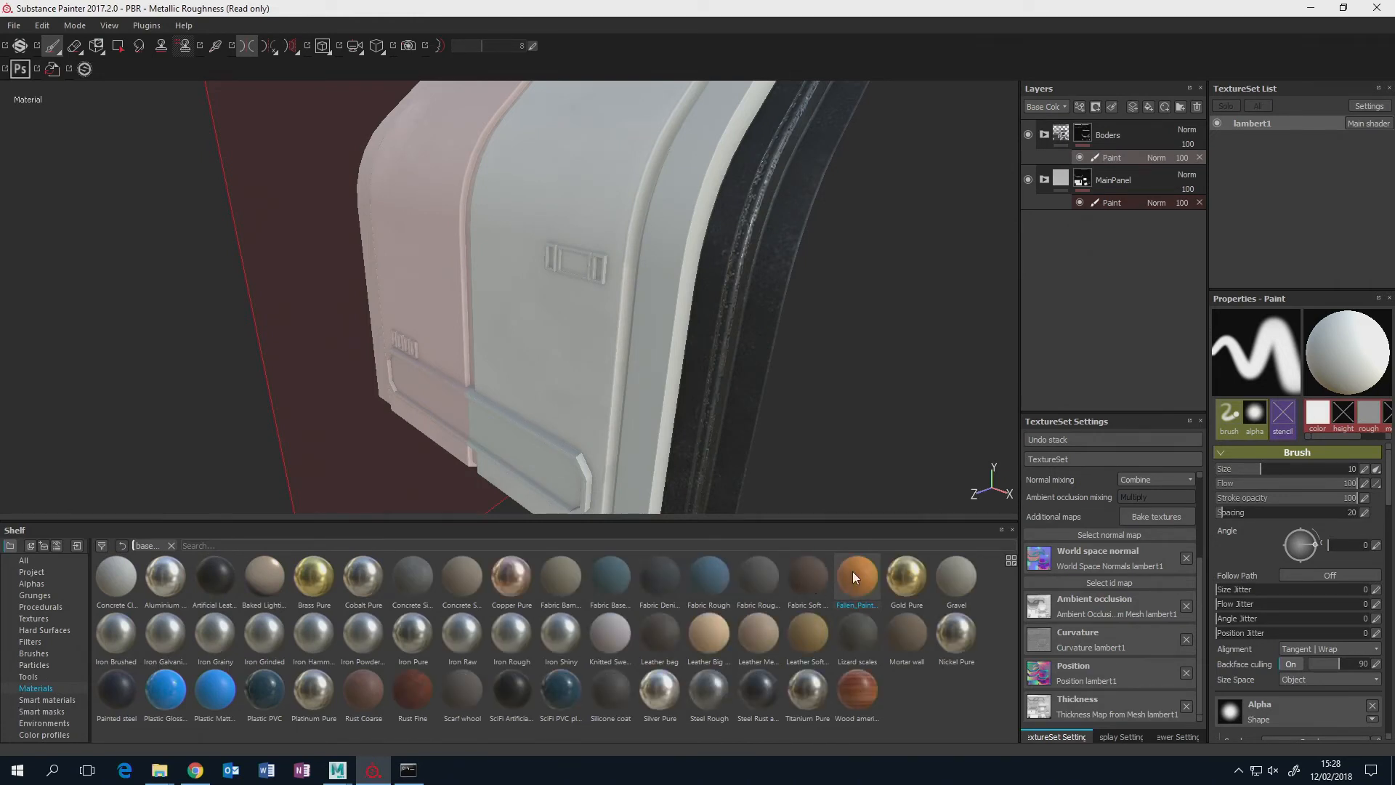
pyautogui.keyDown('alt'); pyautogui.moveTo(741, 380); pyautogui.dragTo(878, 433); pyautogui.keyUp('alt')
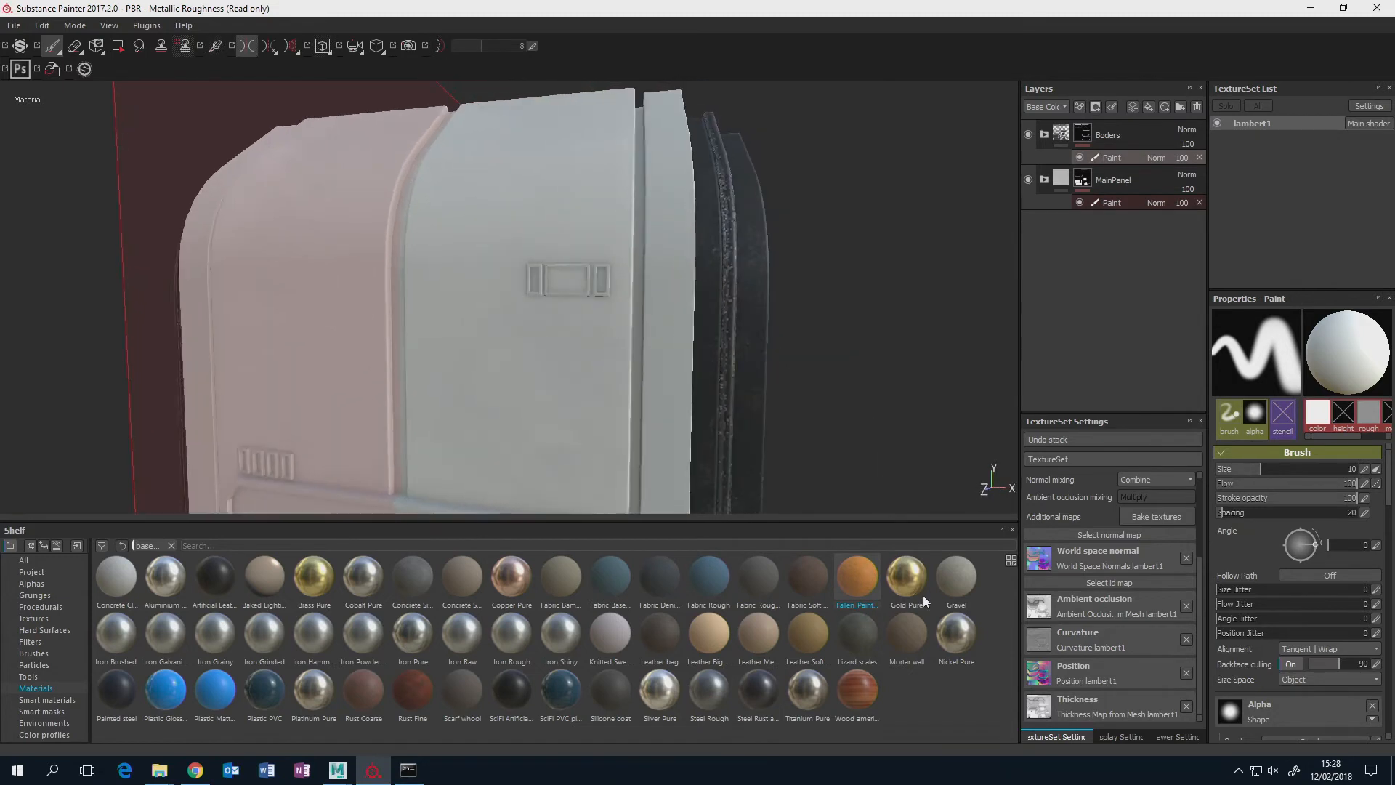
# Add a fill layer above the Boders folder and group it into a new folder named OrangeMetal.
pyautogui.click(1117, 127)
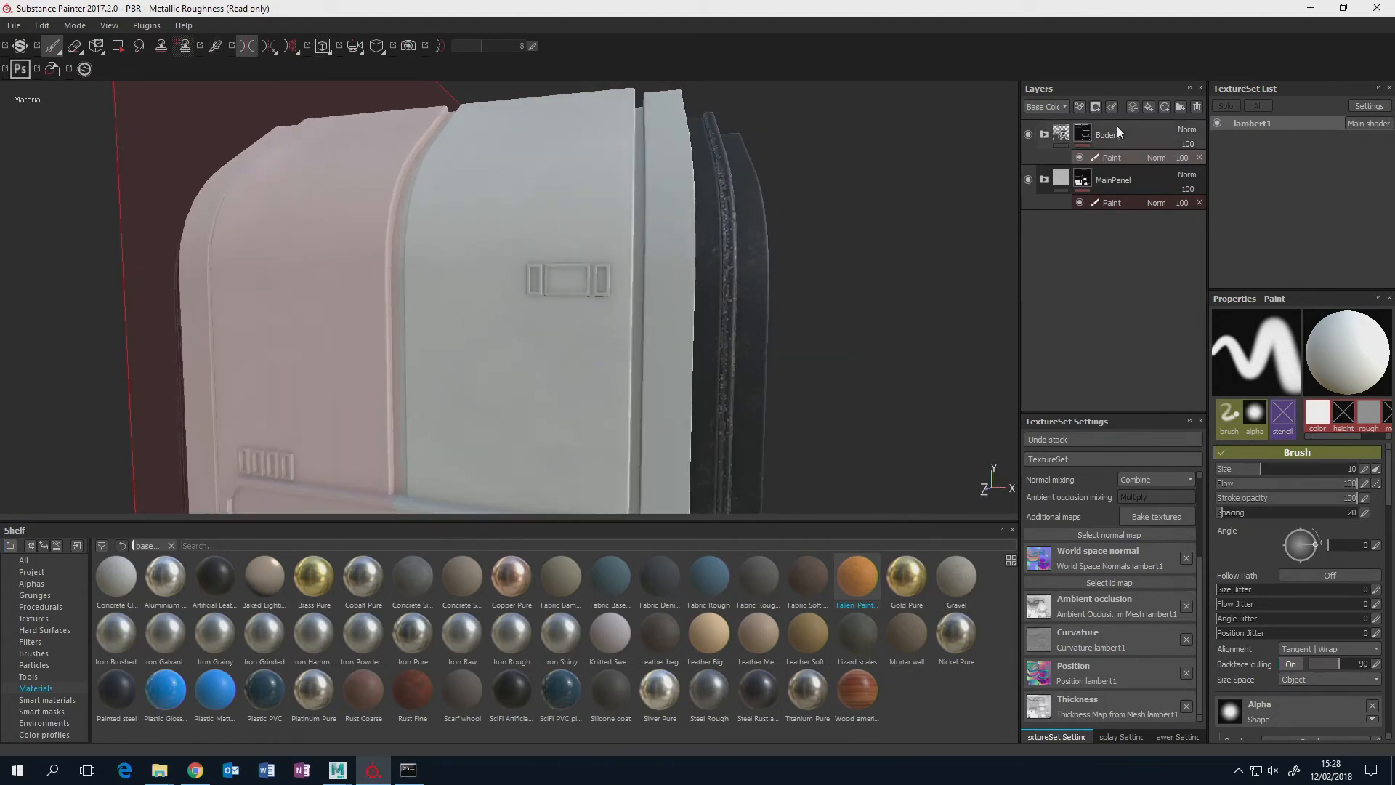
pyautogui.click(1148, 106)
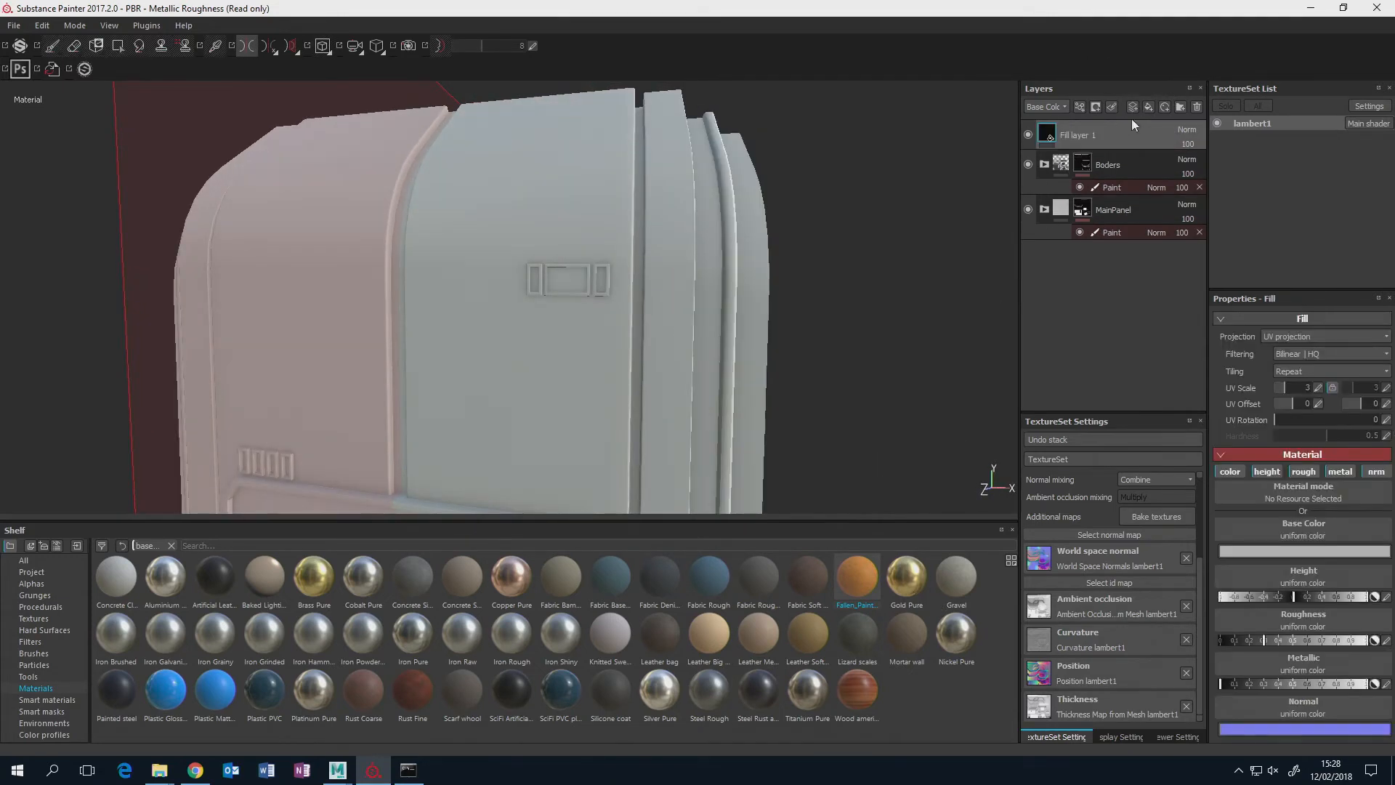
pyautogui.hotkey('ctrl', 'g')
pyautogui.doubleClick(1084, 137)
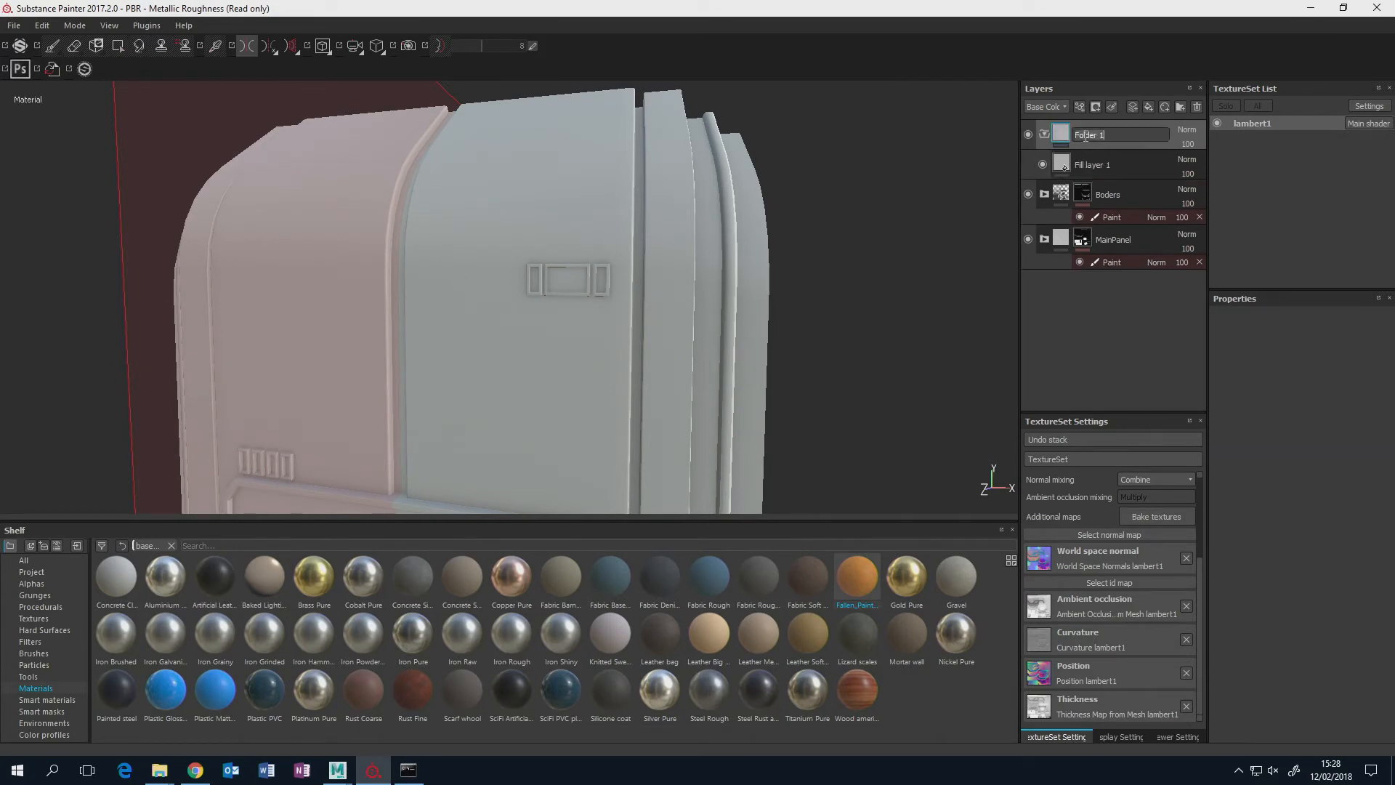
pyautogui.write('OrangeMetal')
pyautogui.press('Return')
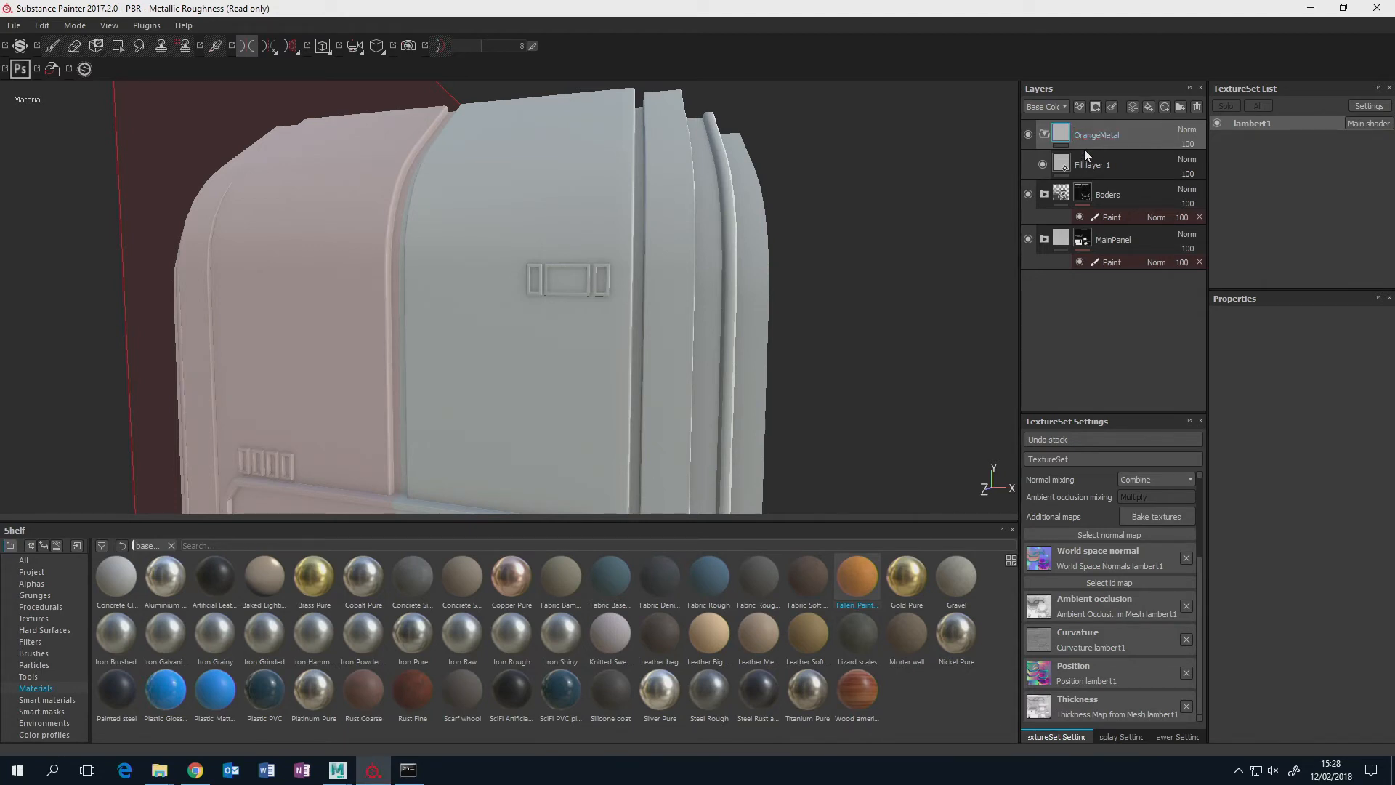
# Place the Fallen_Painted_Metal material inside the OrangeMetal folder and delete the plain fill layer beneath it.
pyautogui.click(1088, 167)
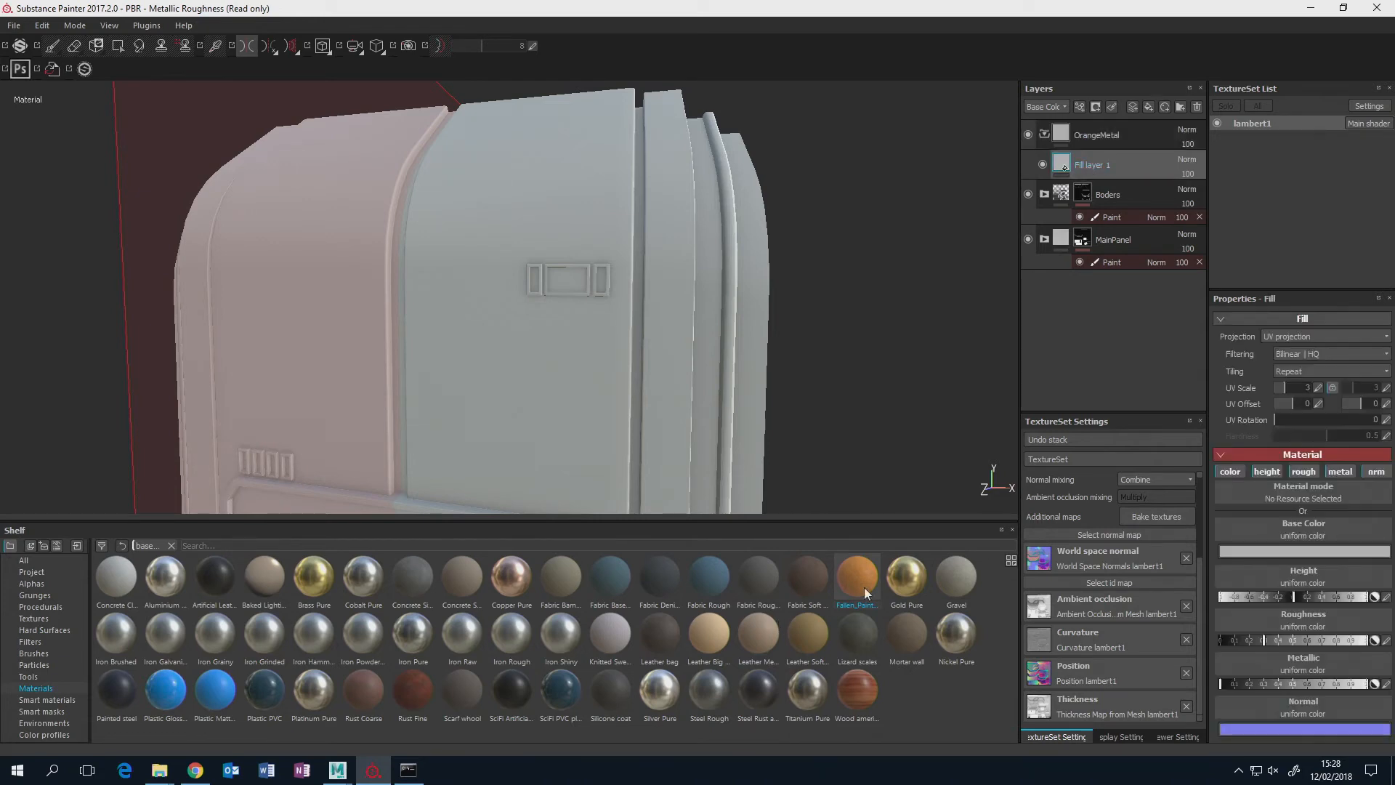
pyautogui.moveTo(874, 580); pyautogui.dragTo(1086, 151)
pyautogui.keyDown('alt'); pyautogui.moveTo(569, 320); pyautogui.dragTo(697, 274); pyautogui.keyUp('alt')
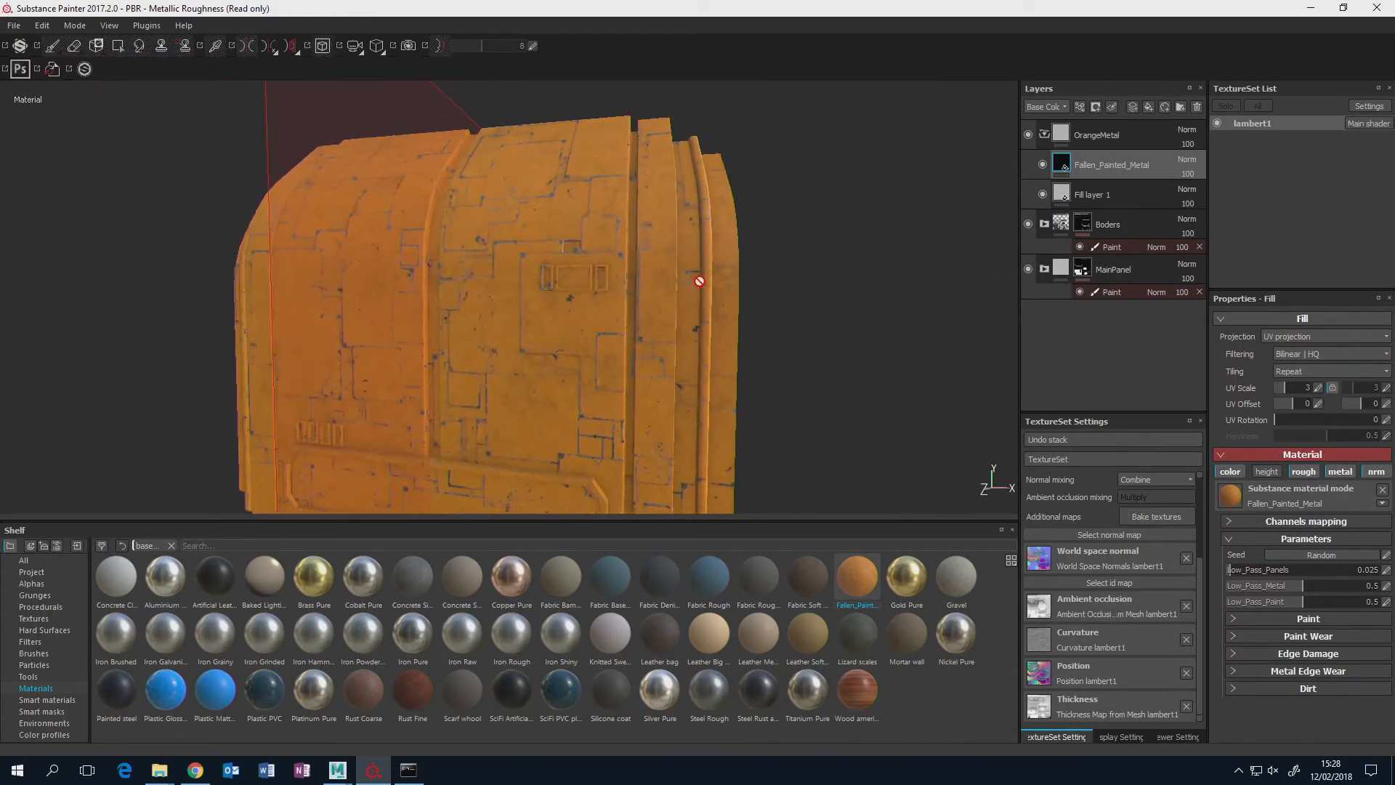
pyautogui.click(1149, 193)
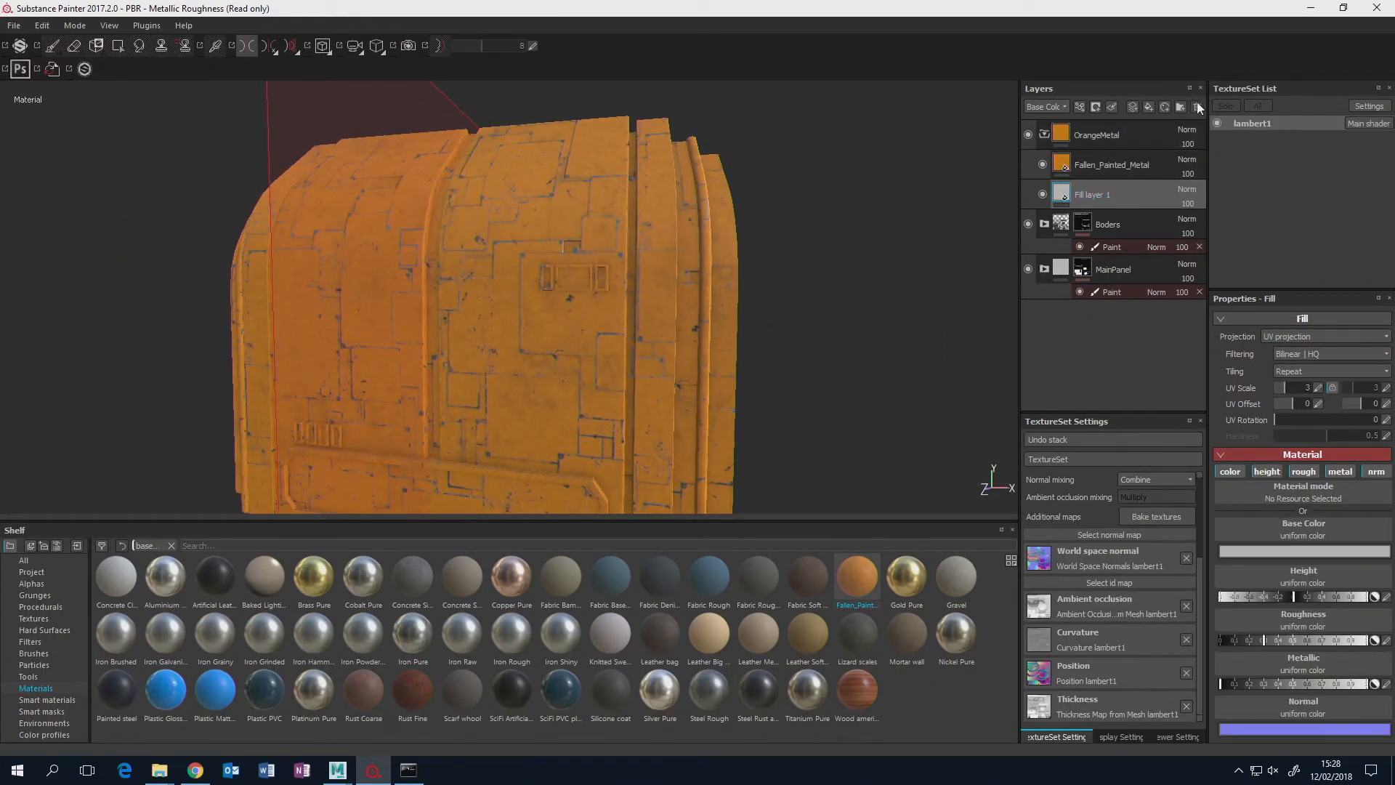
pyautogui.click(1112, 164)
# Add a black mask with a paint effect to the OrangeMetal folder.
pyautogui.click(1068, 137)
pyautogui.rightClick(1067, 136)
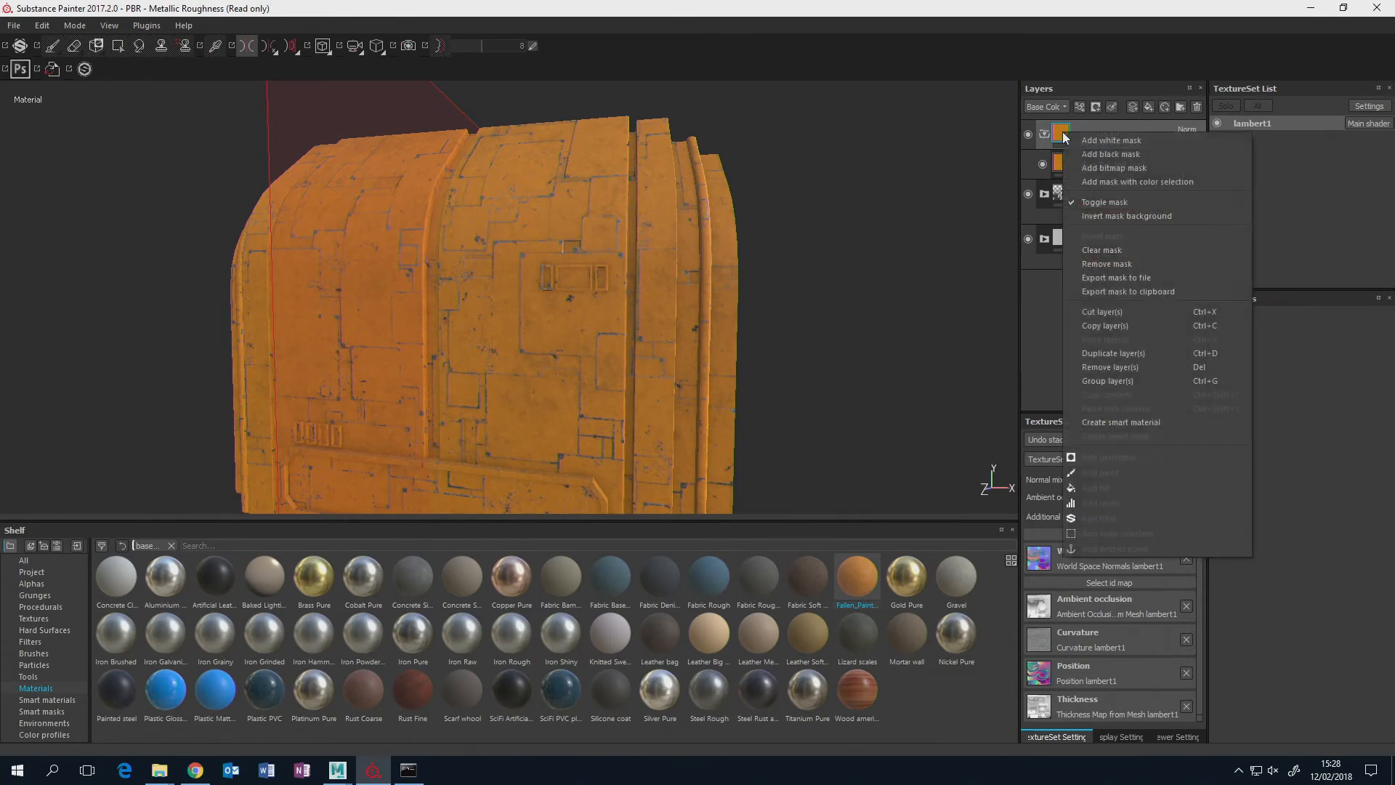
pyautogui.click(1087, 154)
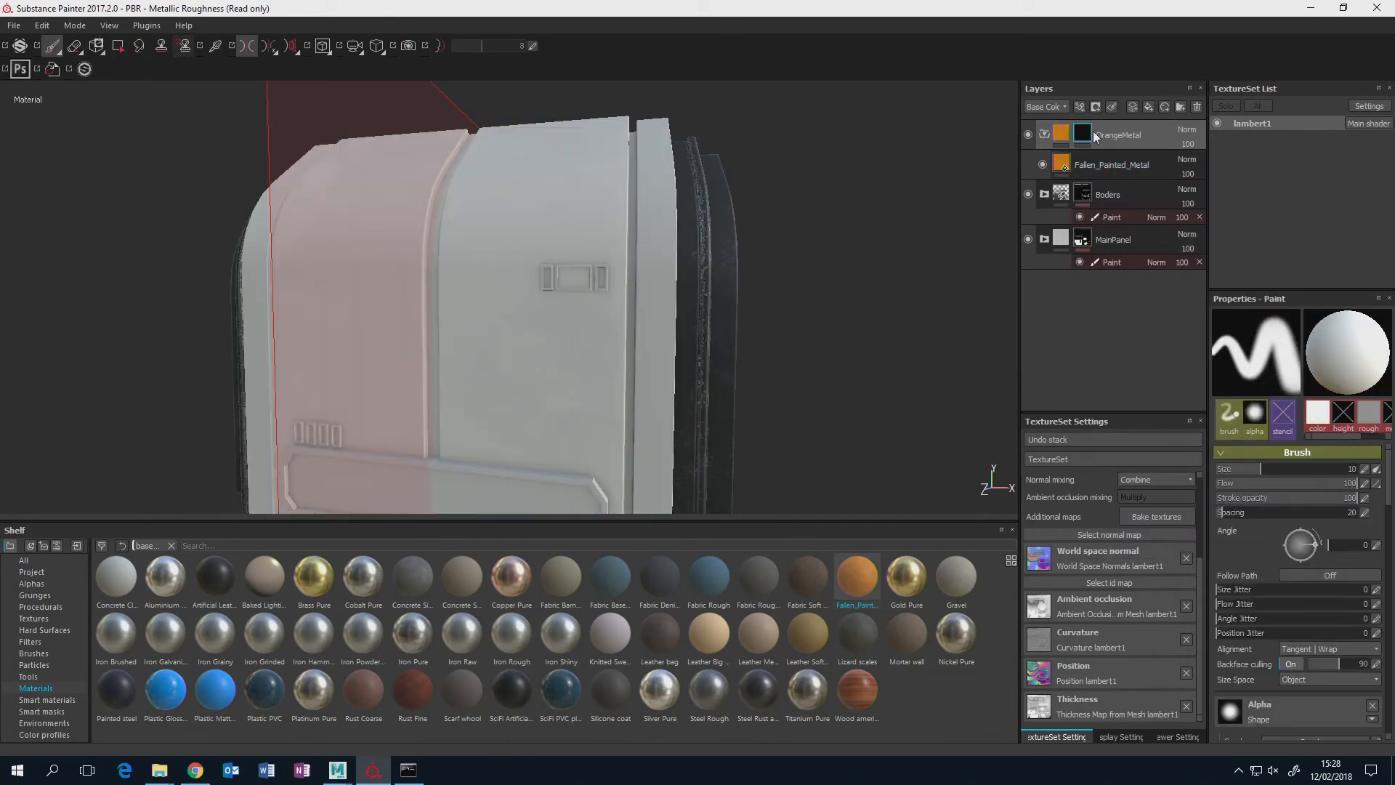
pyautogui.rightClick(1091, 135)
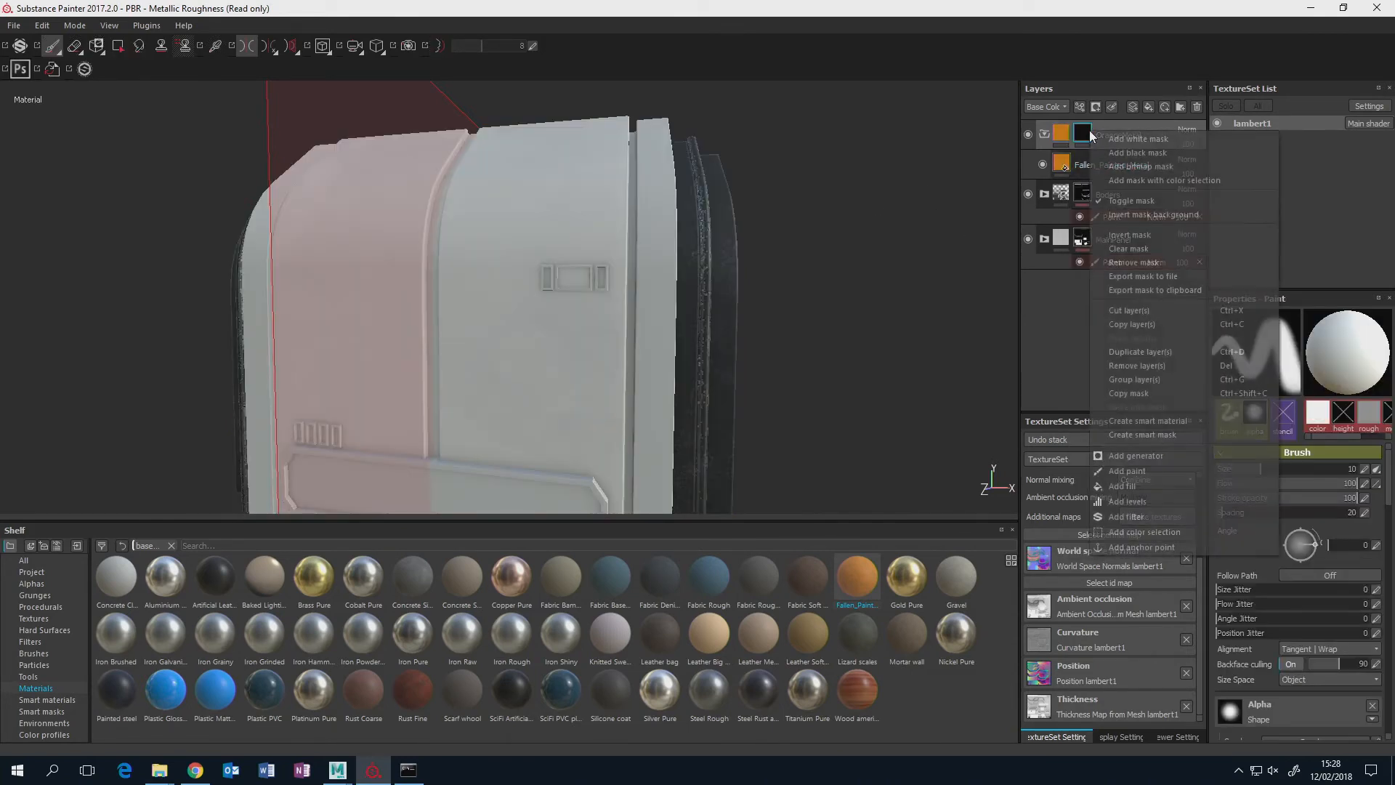
pyautogui.click(1141, 472)
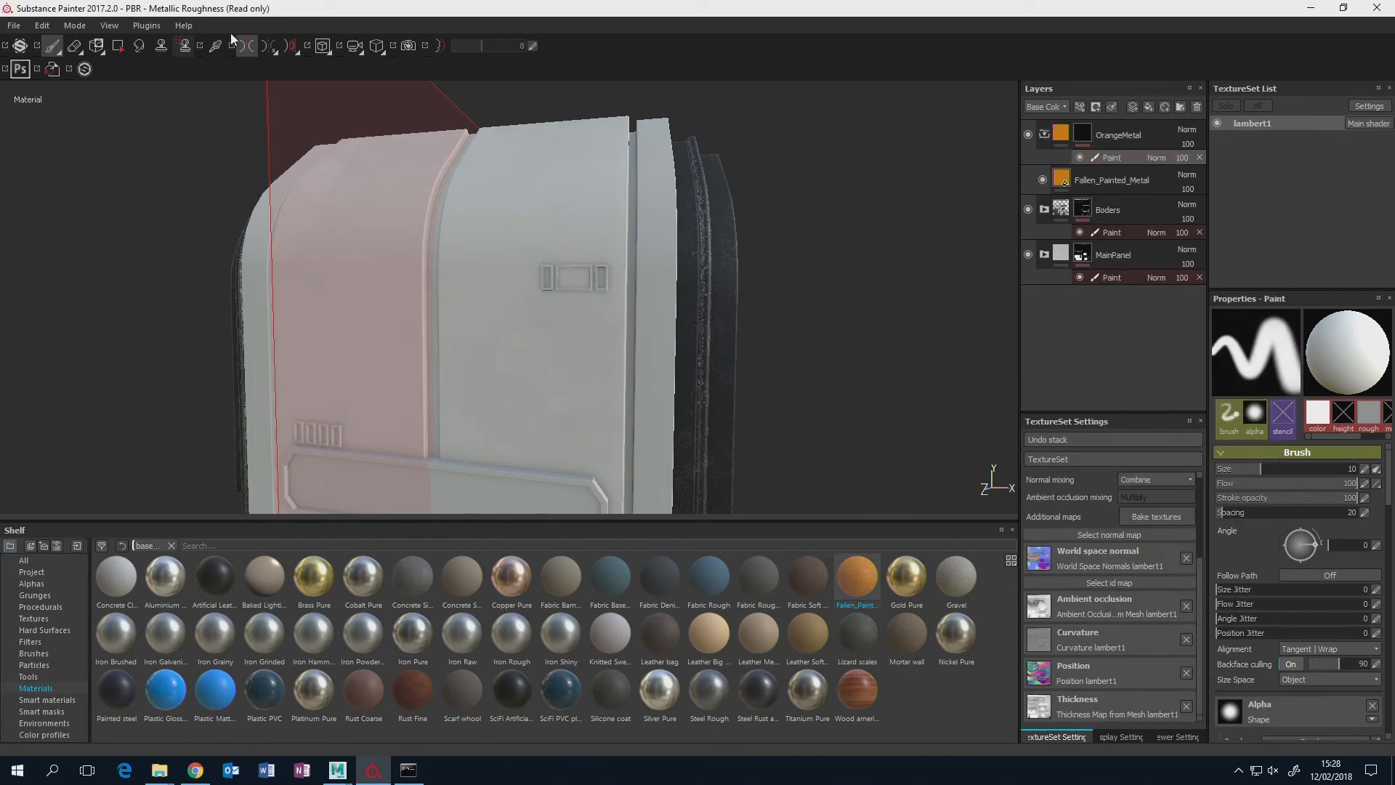
# Polygon-fill the front faces of the narrow vertical strip beside the main panel in the OrangeMetal mask.
pyautogui.click(117, 48)
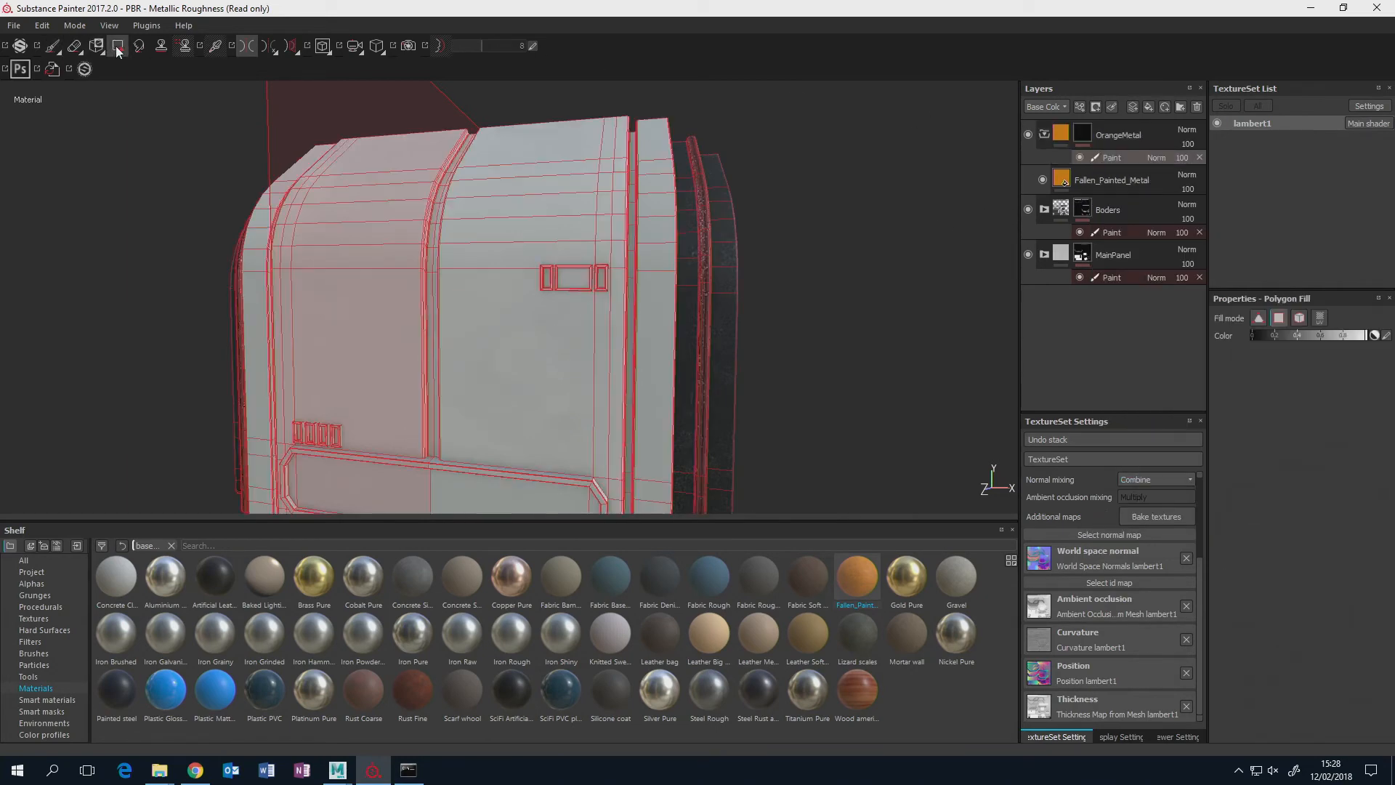
pyautogui.keyDown('alt'); pyautogui.moveTo(724, 178); pyautogui.dragTo(696, 272, button='middle'); pyautogui.keyUp('alt')
pyautogui.scroll(-2, 695, 260)
pyautogui.scroll(5, 695, 259)
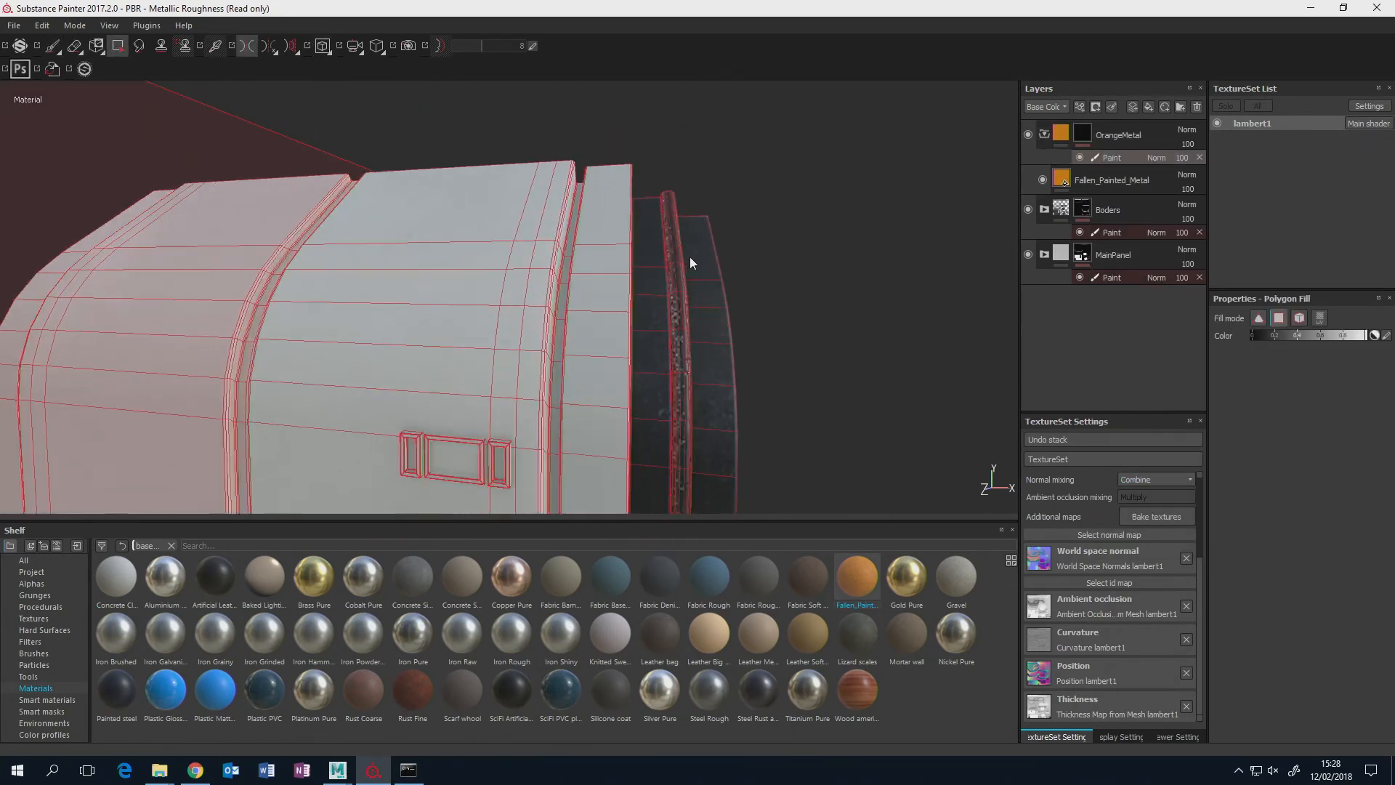
pyautogui.keyDown('alt'); pyautogui.moveTo(691, 256); pyautogui.dragTo(701, 261); pyautogui.keyUp('alt')
pyautogui.moveTo(598, 145); pyautogui.dragTo(618, 427)
pyautogui.keyDown('alt'); pyautogui.moveTo(638, 430); pyautogui.dragTo(669, 2, button='middle'); pyautogui.keyUp('alt')
pyautogui.keyDown('alt'); pyautogui.moveTo(616, 163); pyautogui.dragTo(613, 282, button='middle'); pyautogui.keyUp('alt')
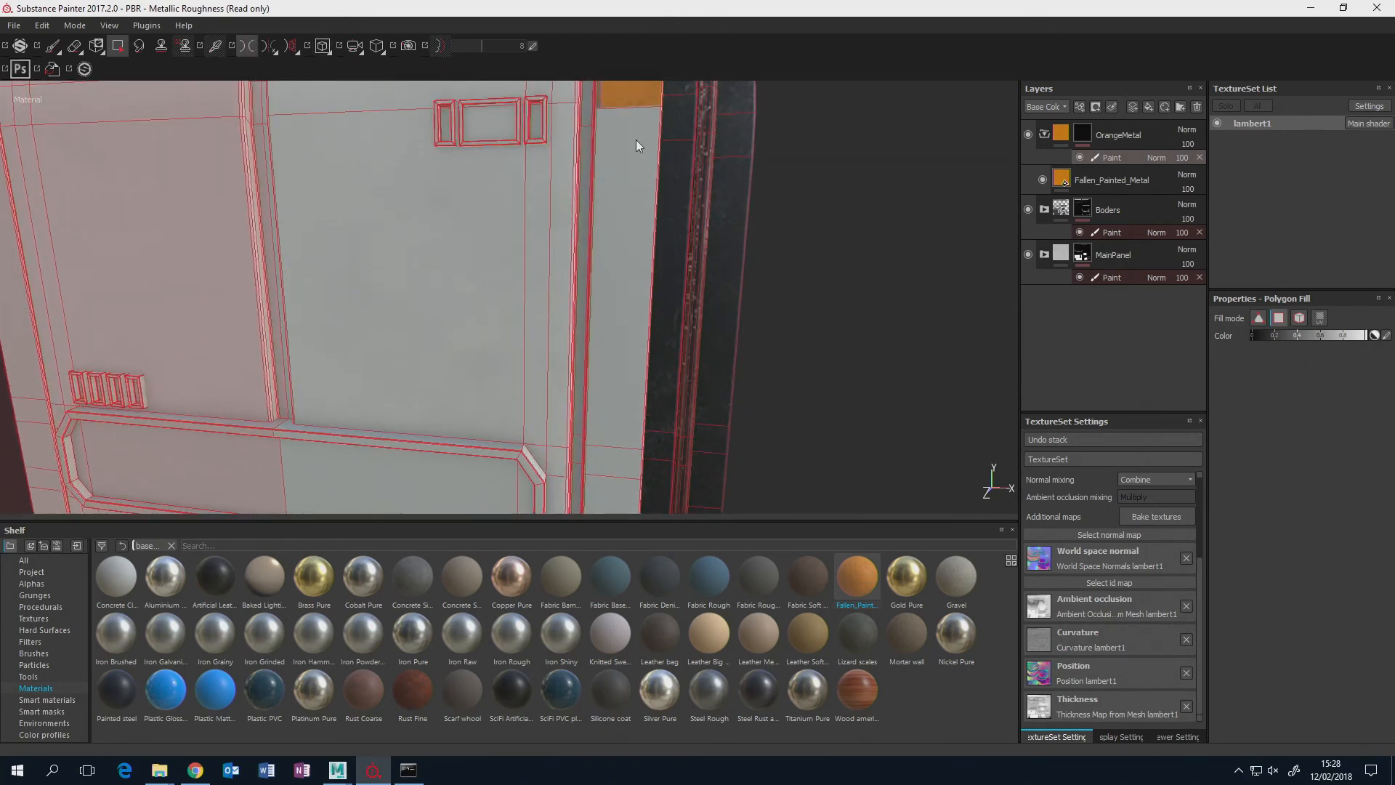
pyautogui.moveTo(620, 99); pyautogui.dragTo(622, 483)
pyautogui.keyDown('alt'); pyautogui.moveTo(652, 416); pyautogui.dragTo(665, 175, button='middle'); pyautogui.keyUp('alt')
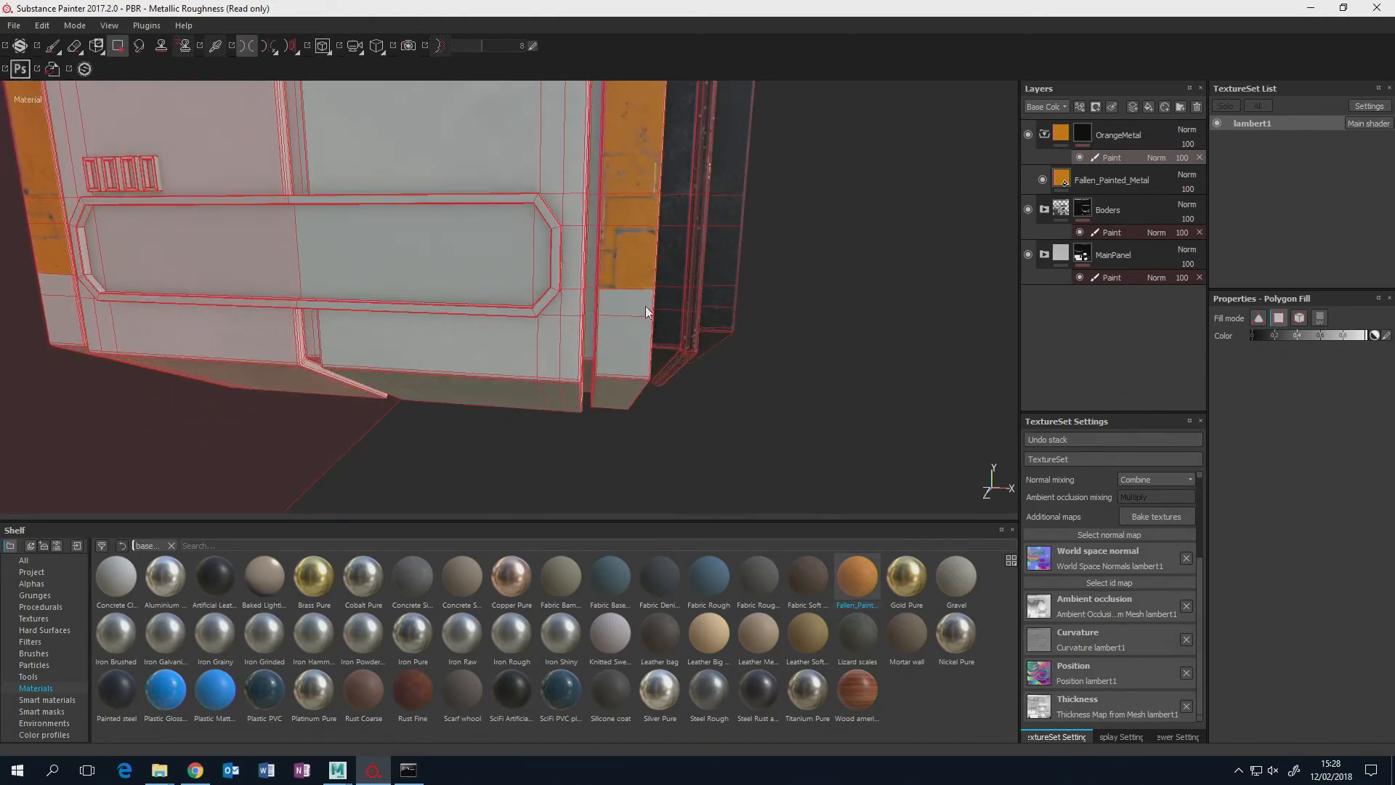
# Polygon-fill the strip's lower corner, underside and lower outer side faces in the OrangeMetal mask.
pyautogui.moveTo(620, 290); pyautogui.dragTo(593, 320)
pyautogui.scroll(4, 607, 259)
pyautogui.click(561, 251)
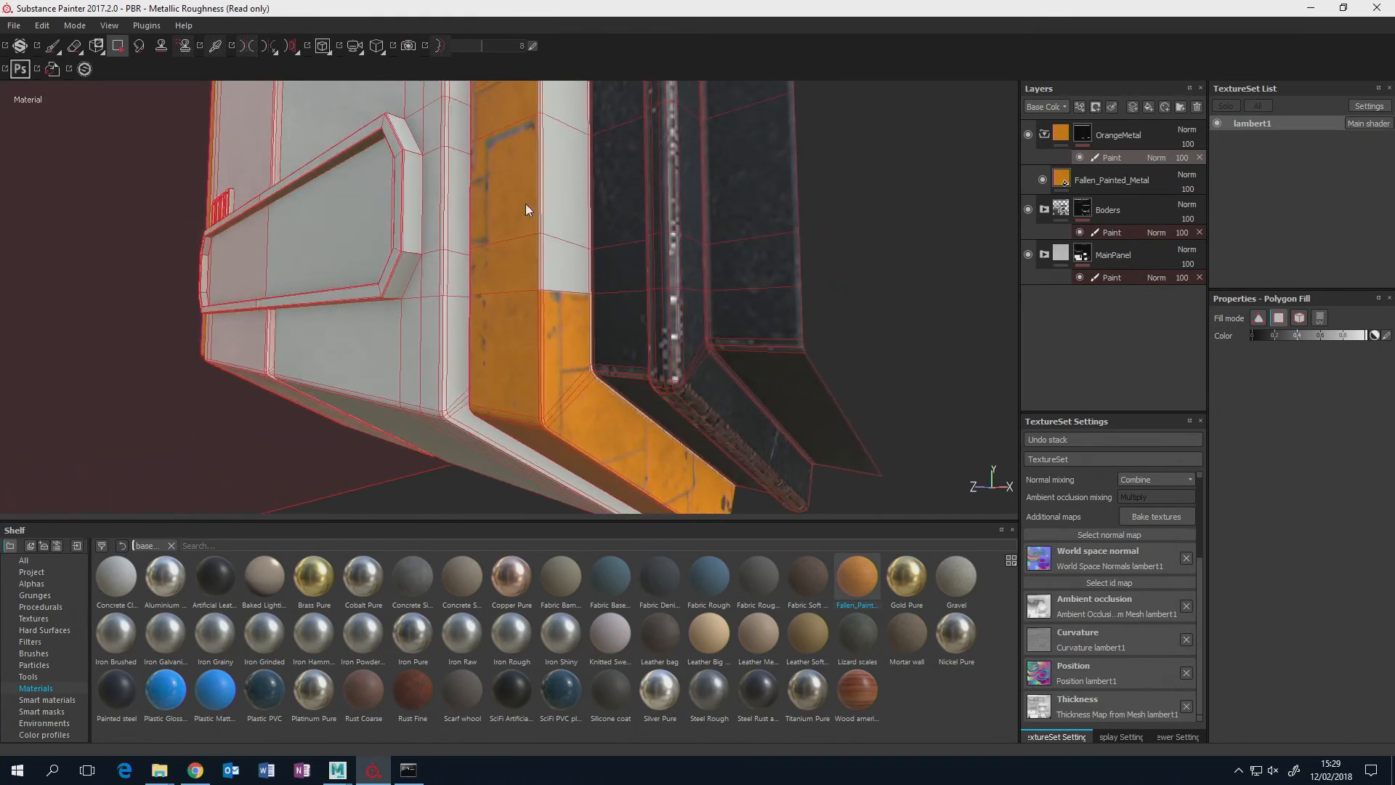
pyautogui.scroll(4, 591, 216)
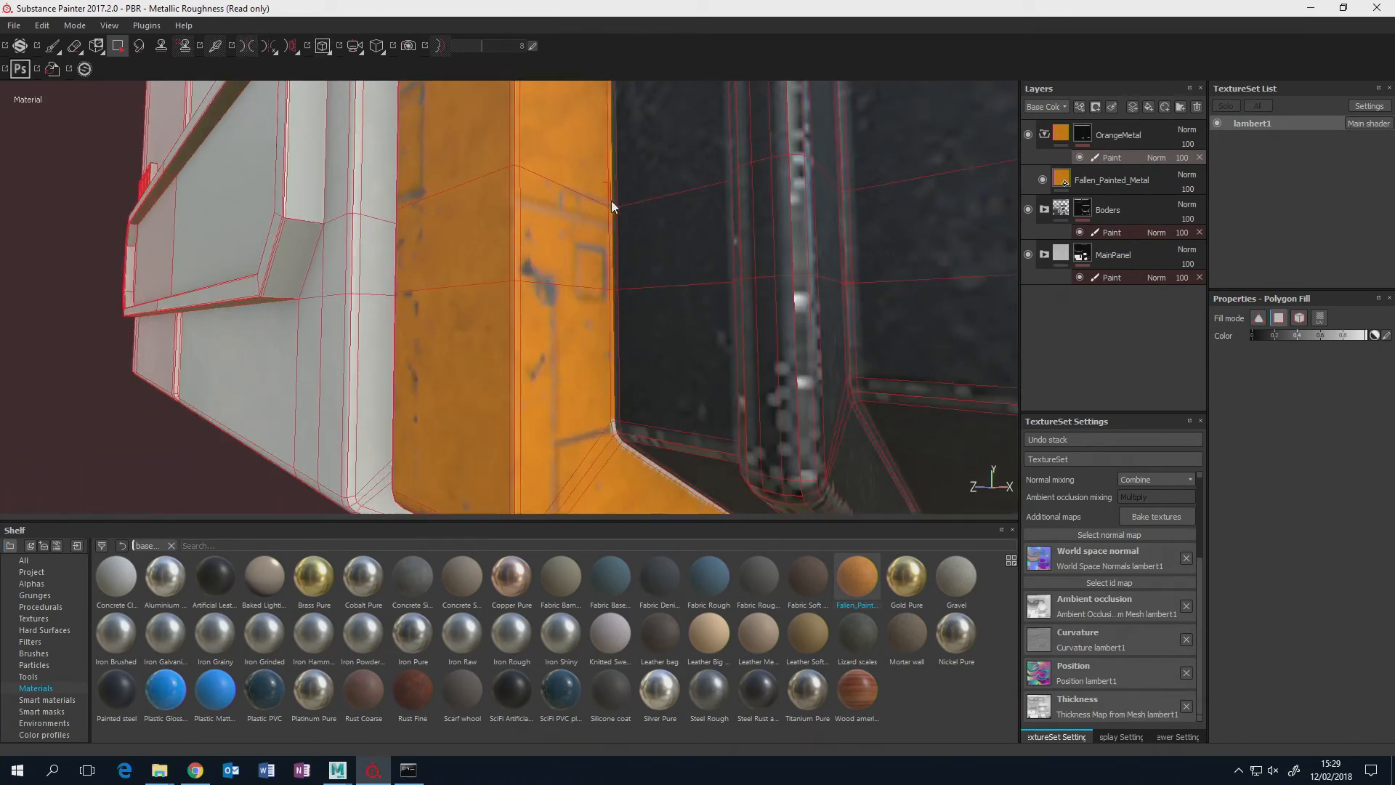
pyautogui.keyDown('alt'); pyautogui.moveTo(611, 273); pyautogui.dragTo(539, 190); pyautogui.keyUp('alt')
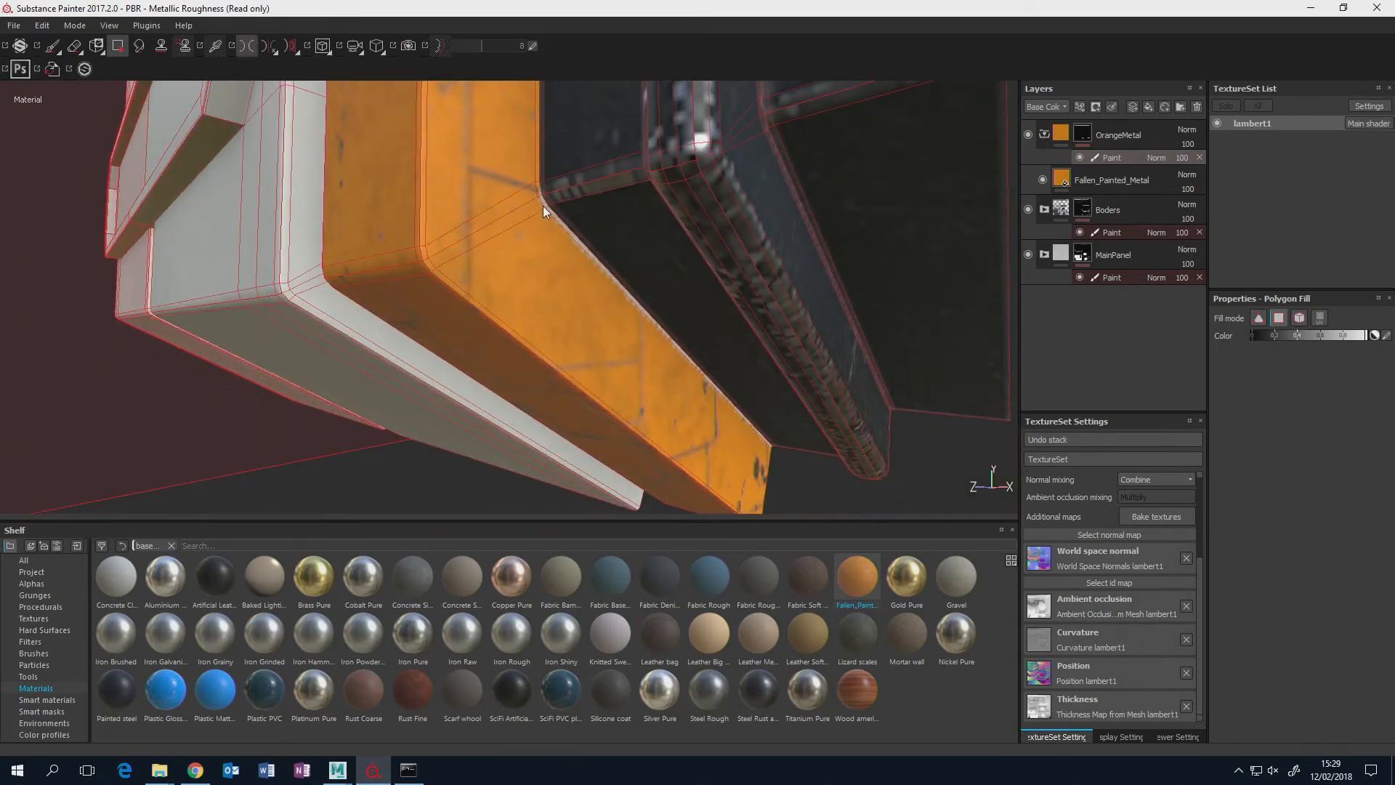
pyautogui.keyDown('alt'); pyautogui.moveTo(556, 219); pyautogui.dragTo(575, 180); pyautogui.keyUp('alt')
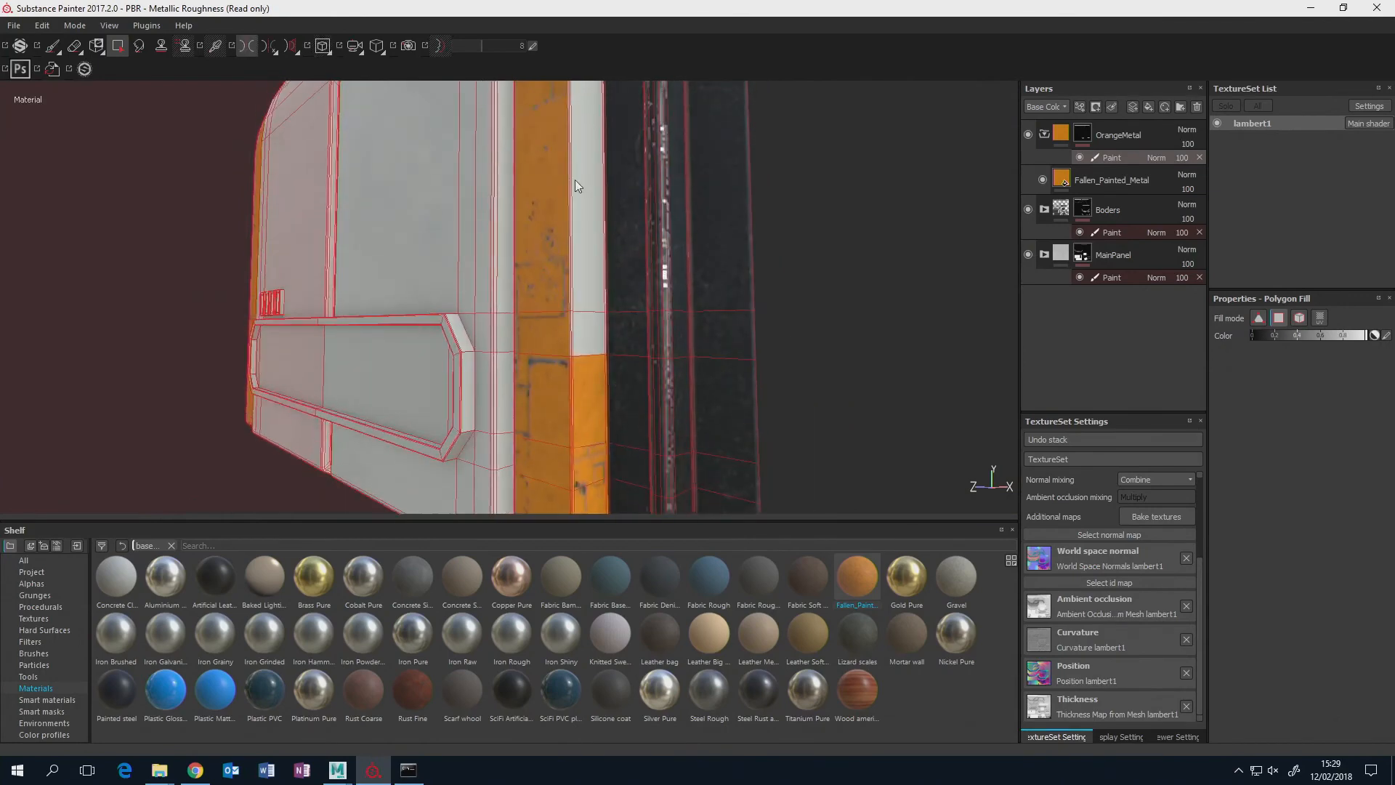
# Extend the OrangeMetal polygon fill up the strip's outer side and around its curved upper section.
pyautogui.scroll(5, 601, 288)
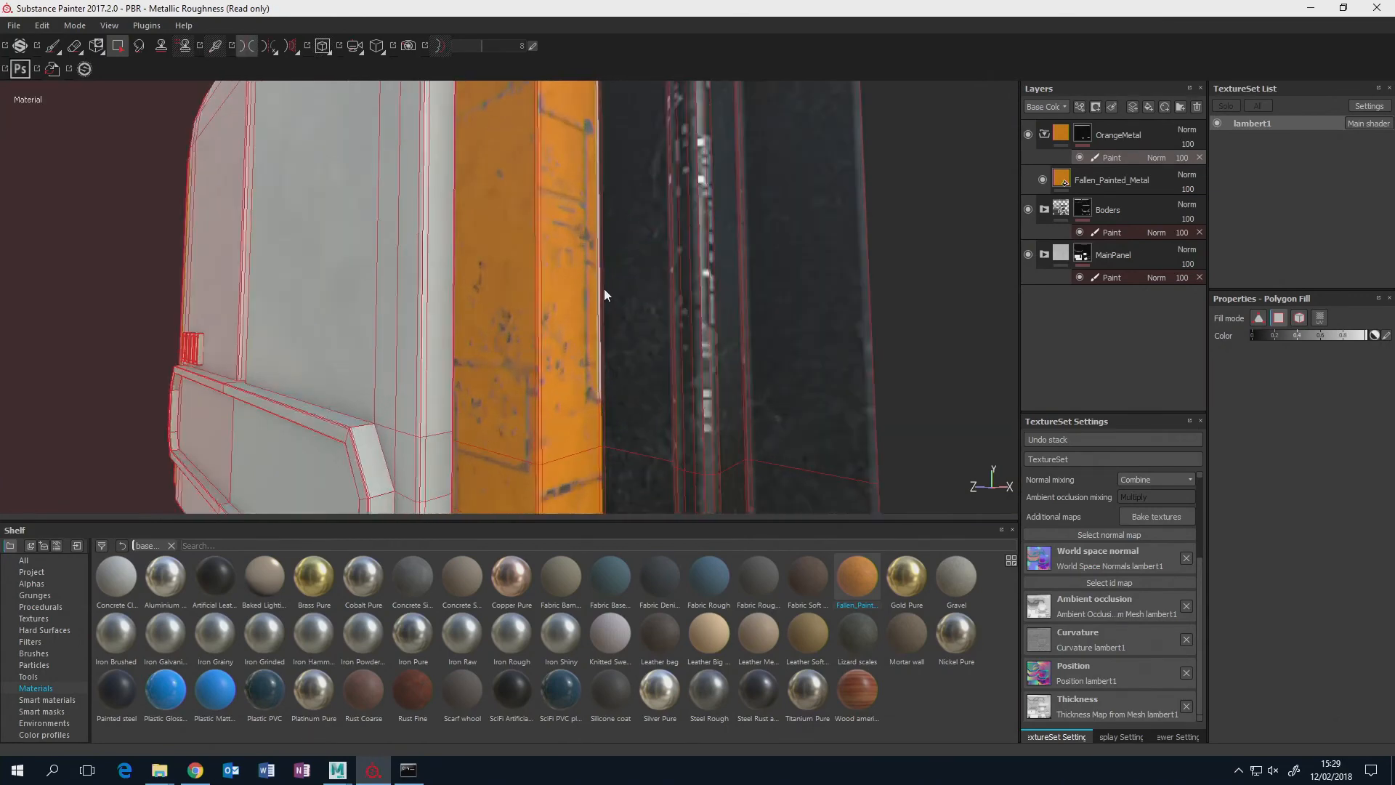
pyautogui.keyDown('alt'); pyautogui.moveTo(597, 362); pyautogui.dragTo(537, 492); pyautogui.keyUp('alt')
pyautogui.keyDown('alt'); pyautogui.moveTo(536, 492); pyautogui.dragTo(530, 629, button='middle'); pyautogui.keyUp('alt')
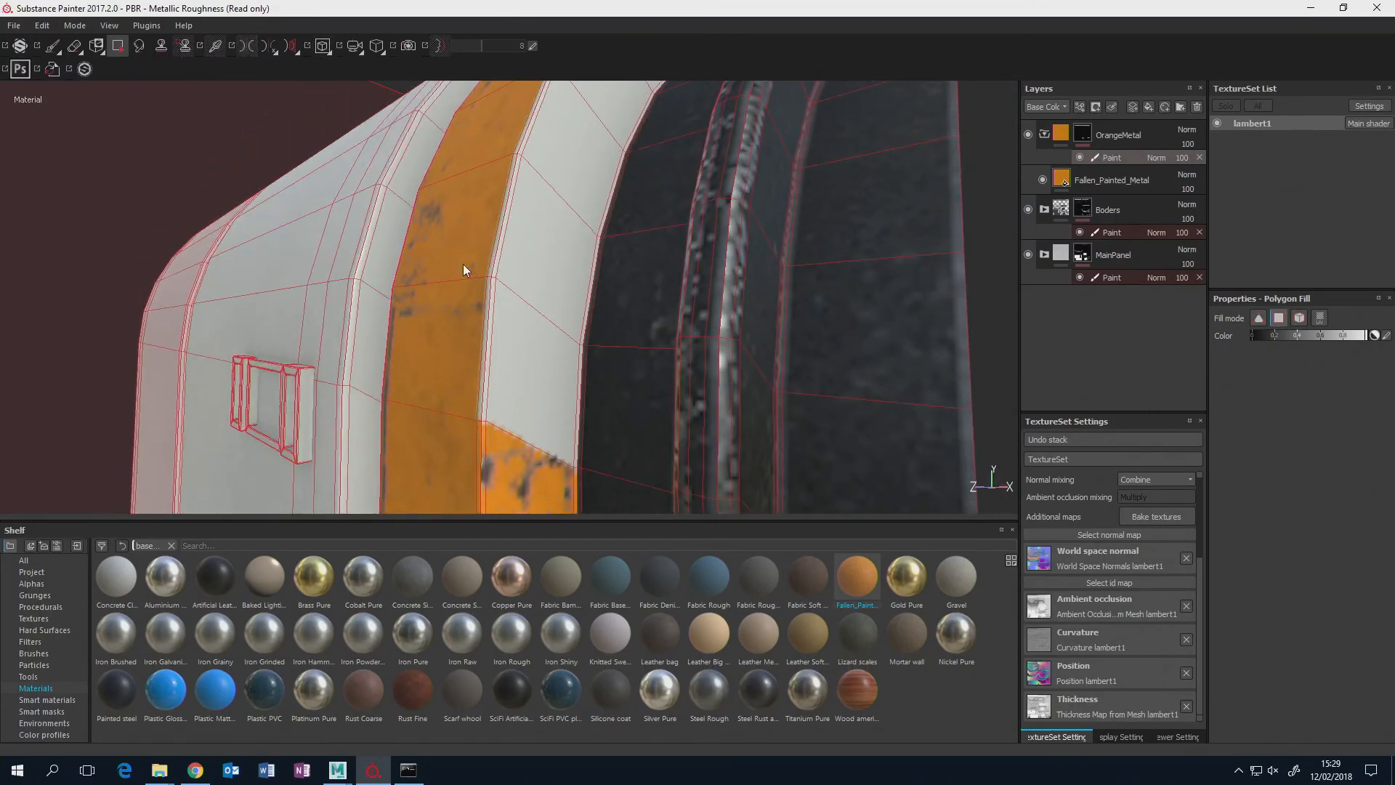
pyautogui.moveTo(463, 263); pyautogui.dragTo(568, 368)
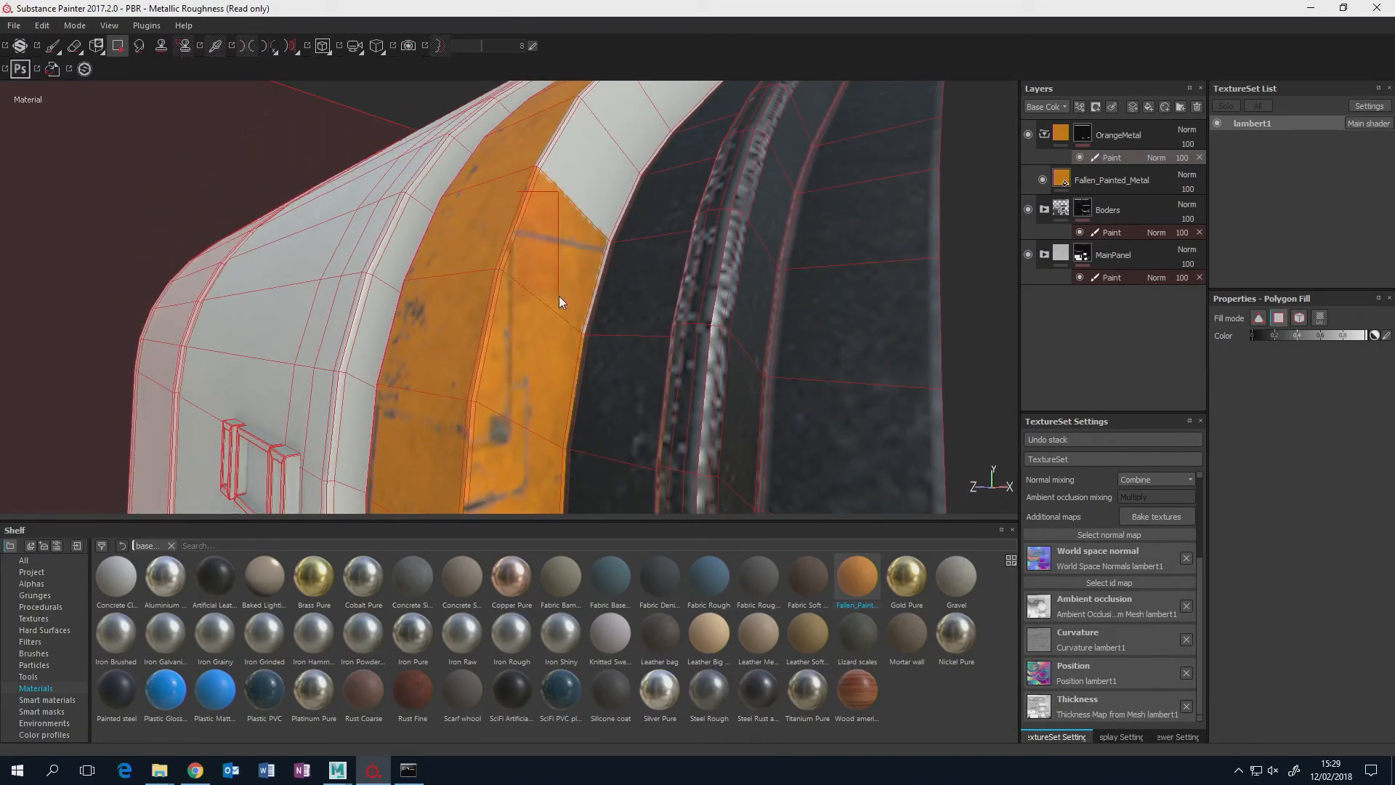
pyautogui.keyDown('alt'); pyautogui.moveTo(560, 302); pyautogui.dragTo(539, 334); pyautogui.keyUp('alt')
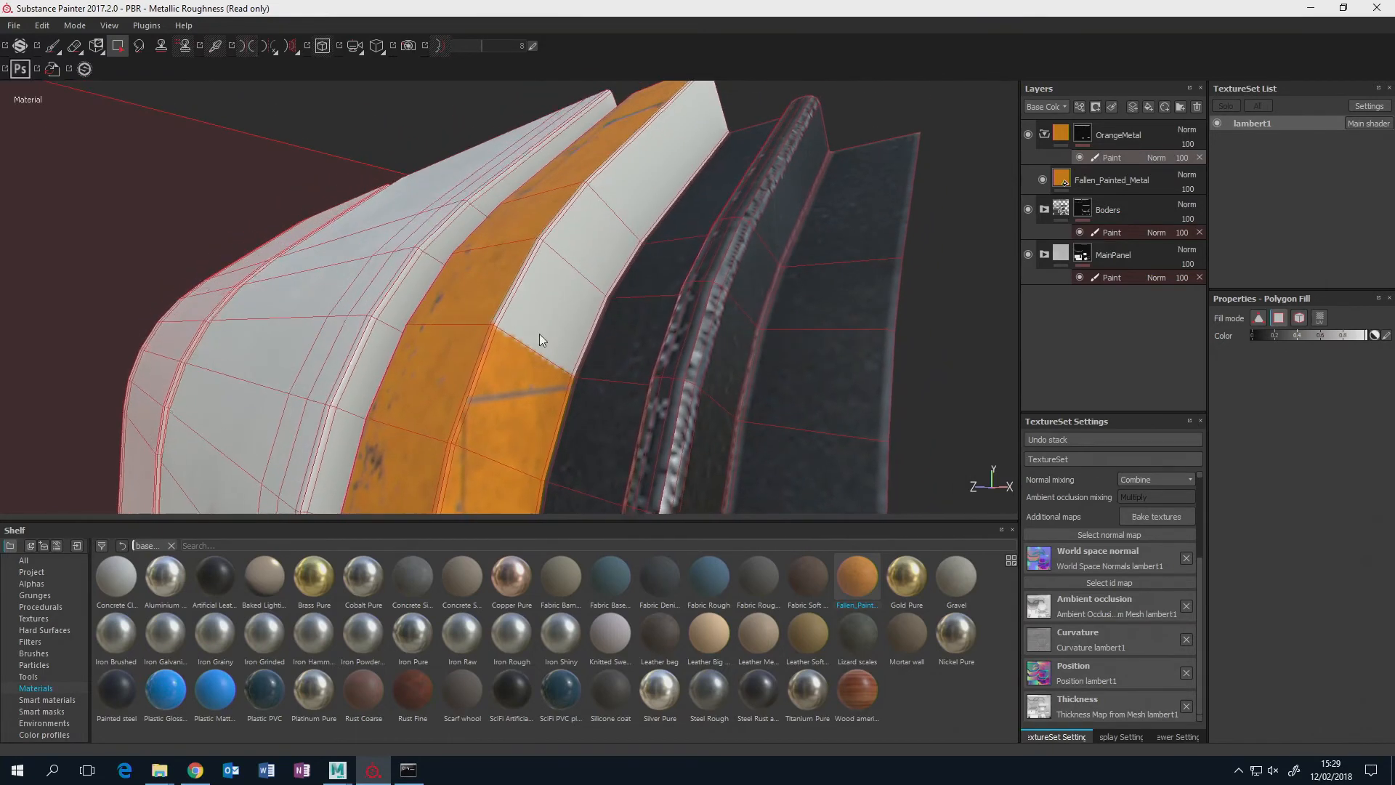
pyautogui.moveTo(500, 250); pyautogui.dragTo(587, 344)
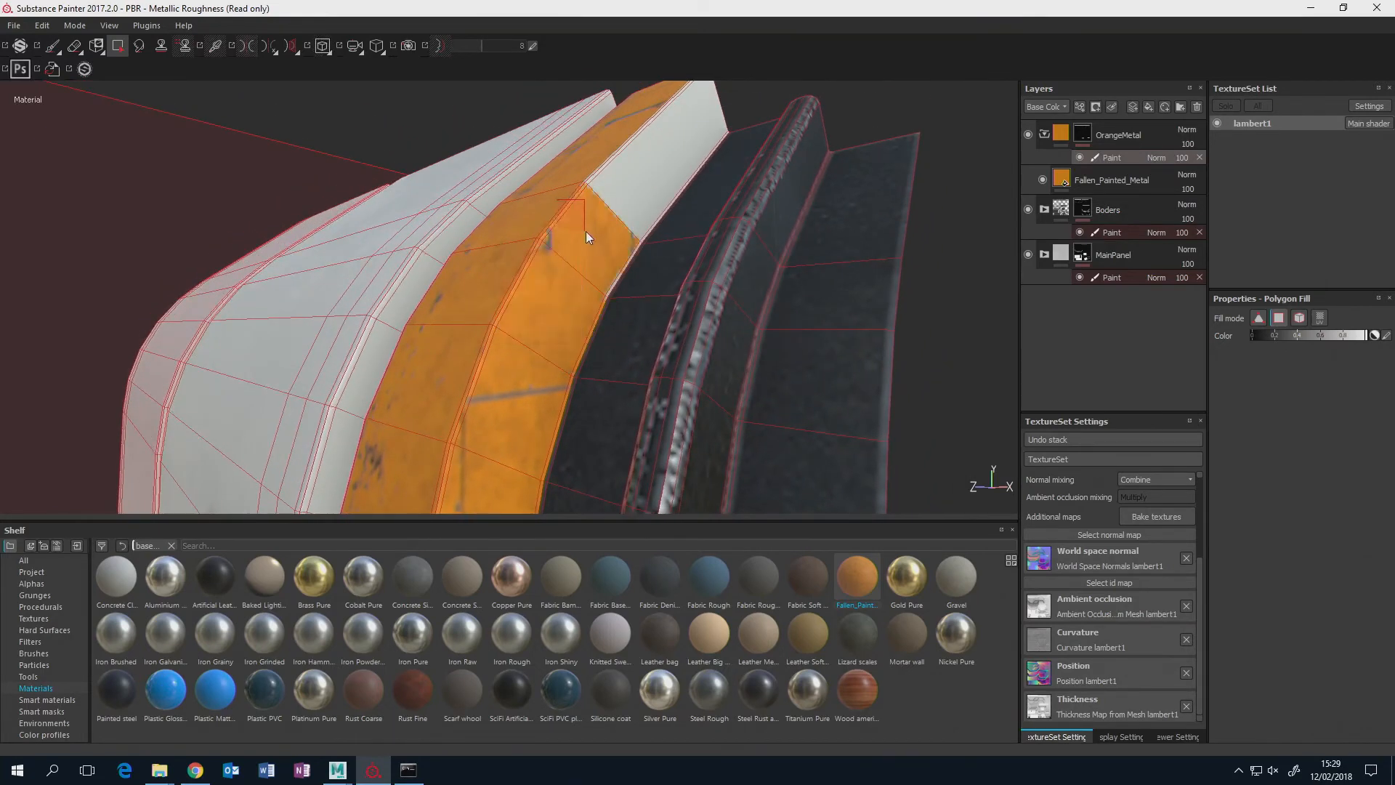
pyautogui.moveTo(613, 143); pyautogui.dragTo(647, 234)
# Fill the groove faces beside the strip's upper section and clear the unwanted ones with a black polygon fill.
pyautogui.moveTo(618, 258); pyautogui.dragTo(600, 387)
pyautogui.scroll(4, 630, 339)
pyautogui.scroll(1, 630, 337)
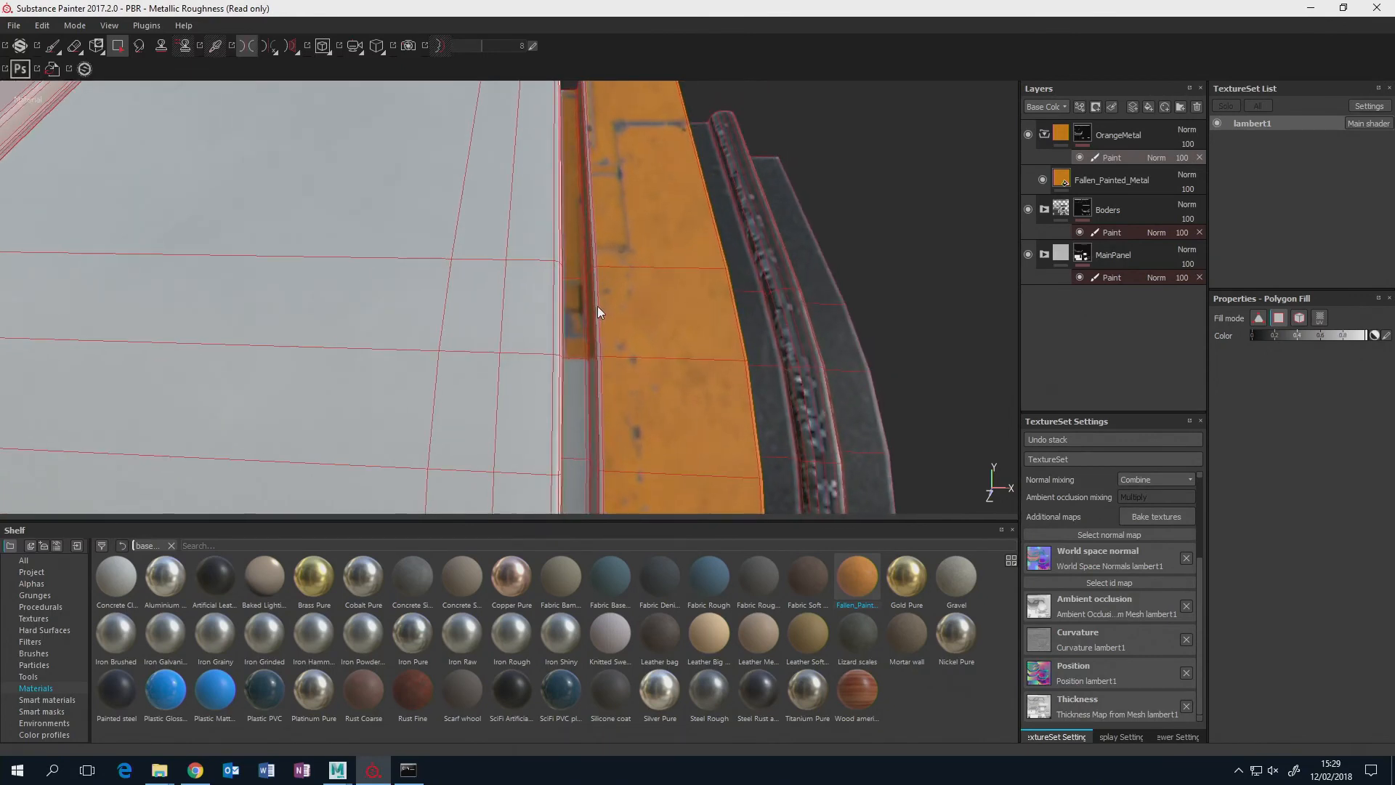
pyautogui.scroll(2, 597, 307)
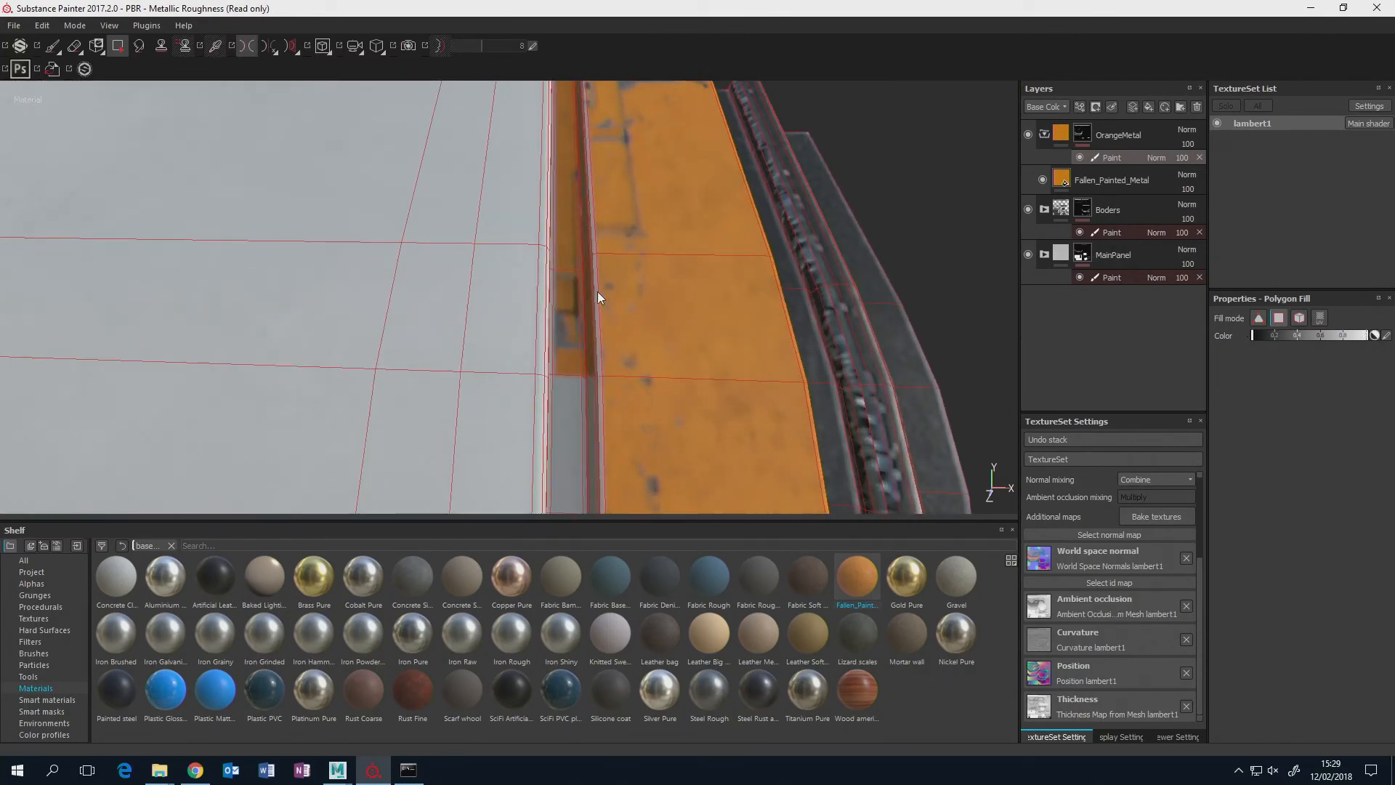
pyautogui.click(574, 288)
pyautogui.click(563, 243)
pyautogui.keyDown('alt'); pyautogui.moveTo(603, 303); pyautogui.dragTo(653, 294); pyautogui.keyUp('alt')
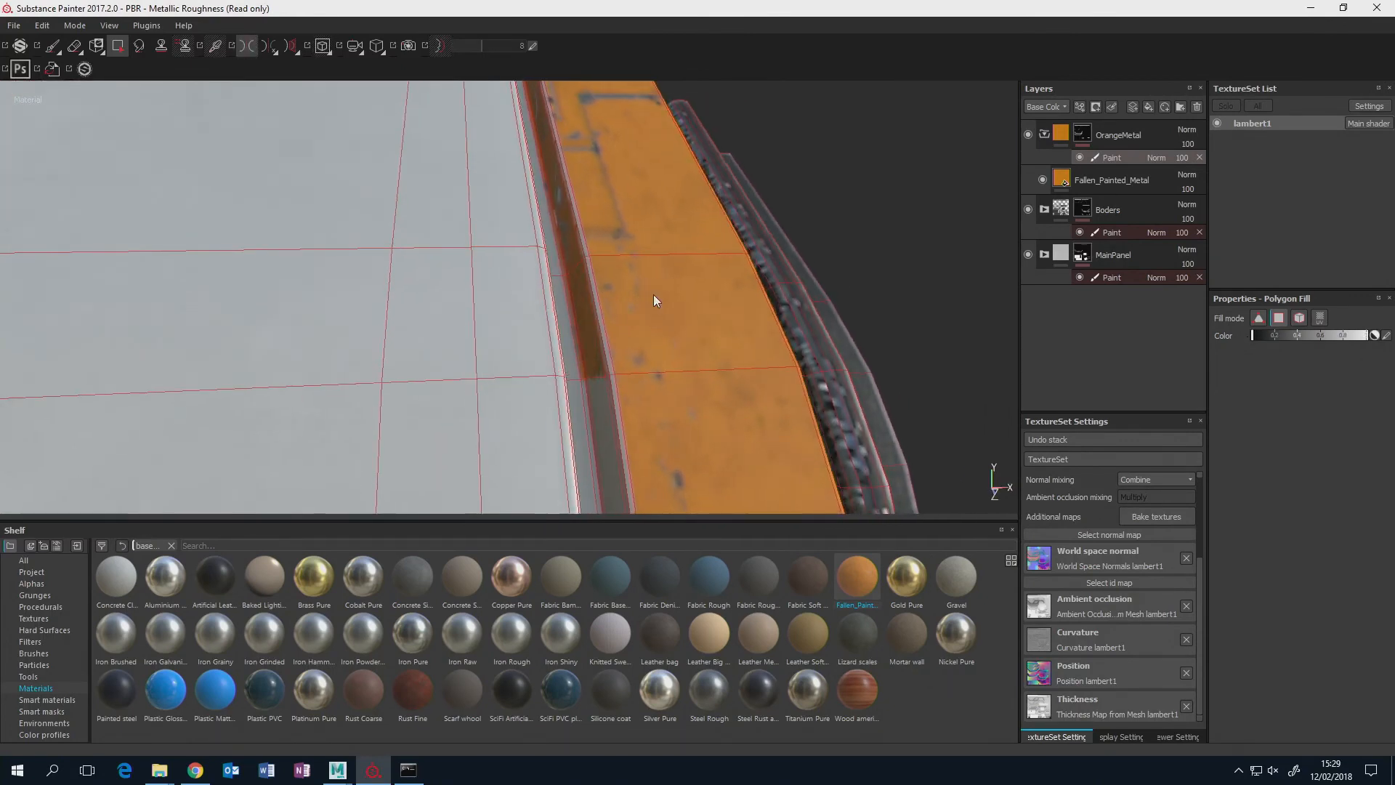
pyautogui.click(566, 289)
pyautogui.click(559, 250)
# Polygon-fill the groove faces beside the orange strip's curved upper section in white in the OrangeMetal mask.
pyautogui.moveTo(573, 250)
pyautogui.keyDown('alt'); pyautogui.mouseDown()
pyautogui.moveTo(625, 226)
pyautogui.moveTo(581, 243)
pyautogui.mouseUp(); pyautogui.keyUp('alt')
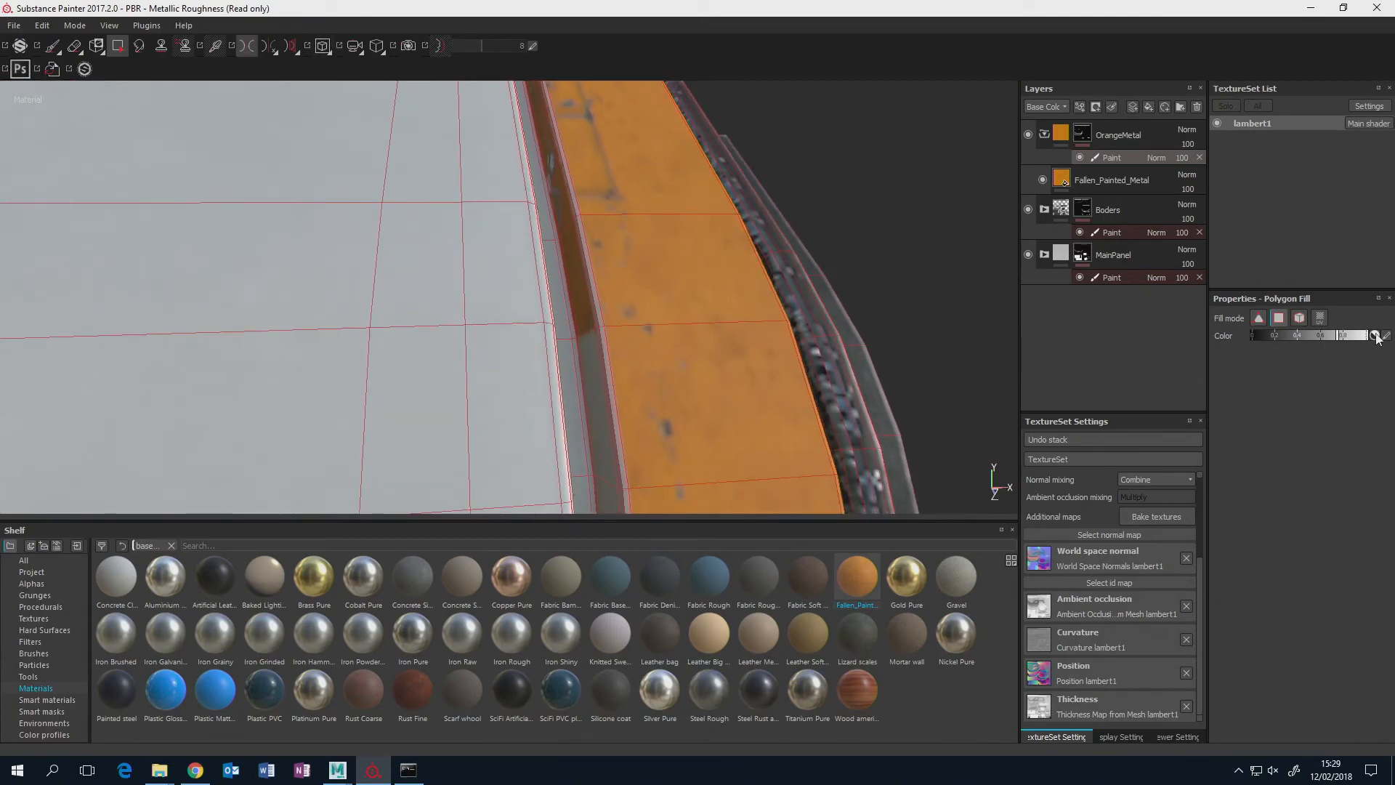
pyautogui.keyDown('alt'); pyautogui.moveTo(680, 411); pyautogui.dragTo(604, 242); pyautogui.keyUp('alt')
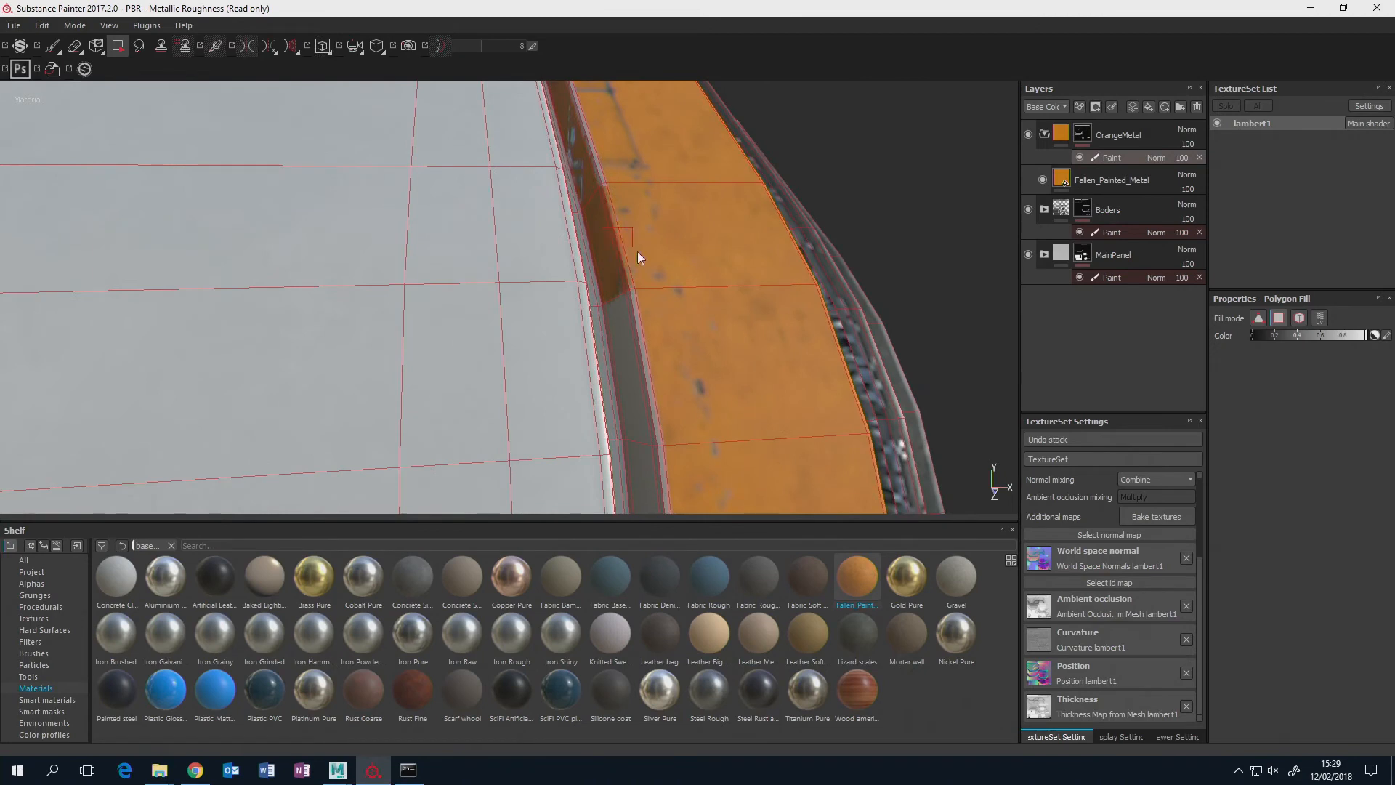
pyautogui.keyDown('alt'); pyautogui.moveTo(640, 194); pyautogui.dragTo(656, 110); pyautogui.keyUp('alt')
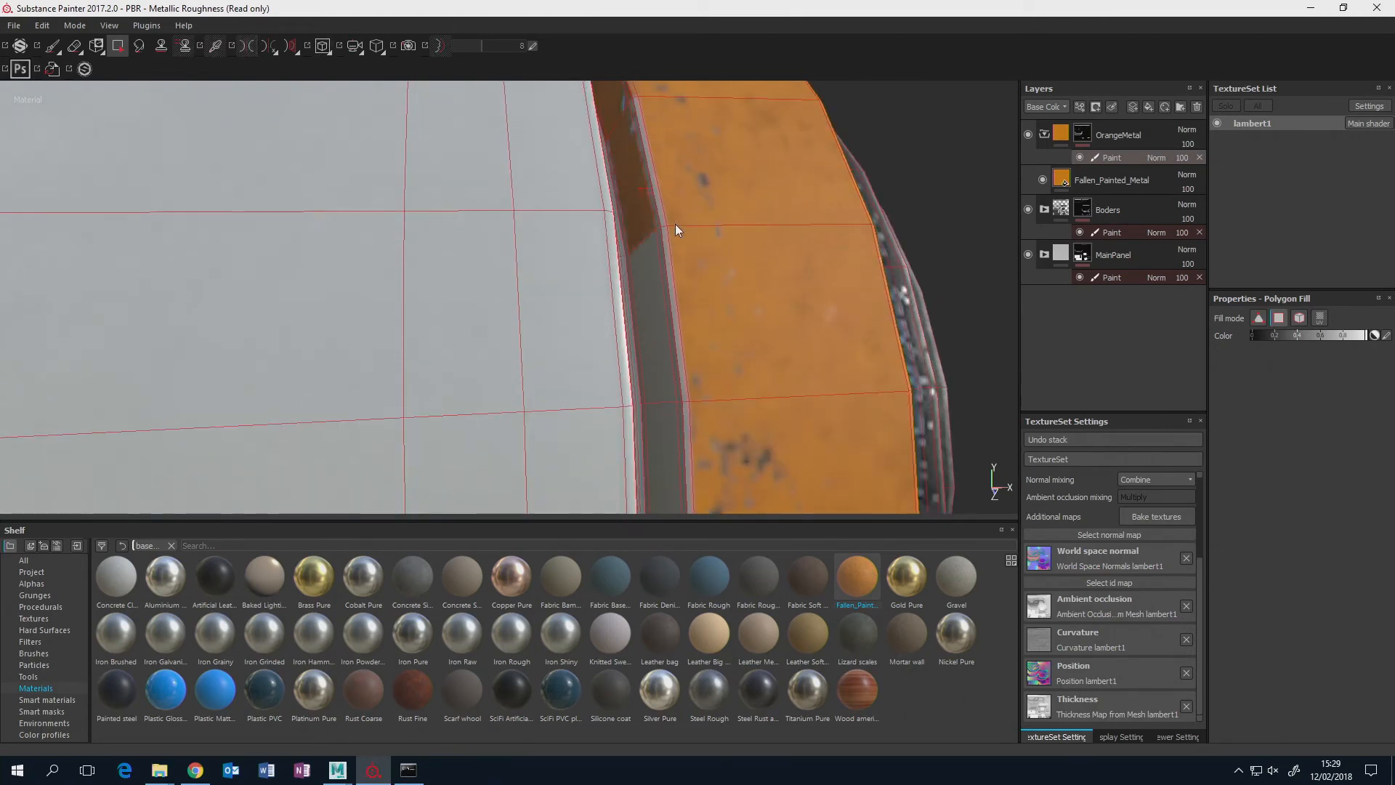
pyautogui.scroll(-8, 724, 303)
pyautogui.keyDown('alt'); pyautogui.moveTo(723, 303); pyautogui.dragTo(703, 270, button='middle'); pyautogui.keyUp('alt')
pyautogui.keyDown('alt'); pyautogui.moveTo(725, 395); pyautogui.dragTo(675, 233, button='middle'); pyautogui.keyUp('alt')
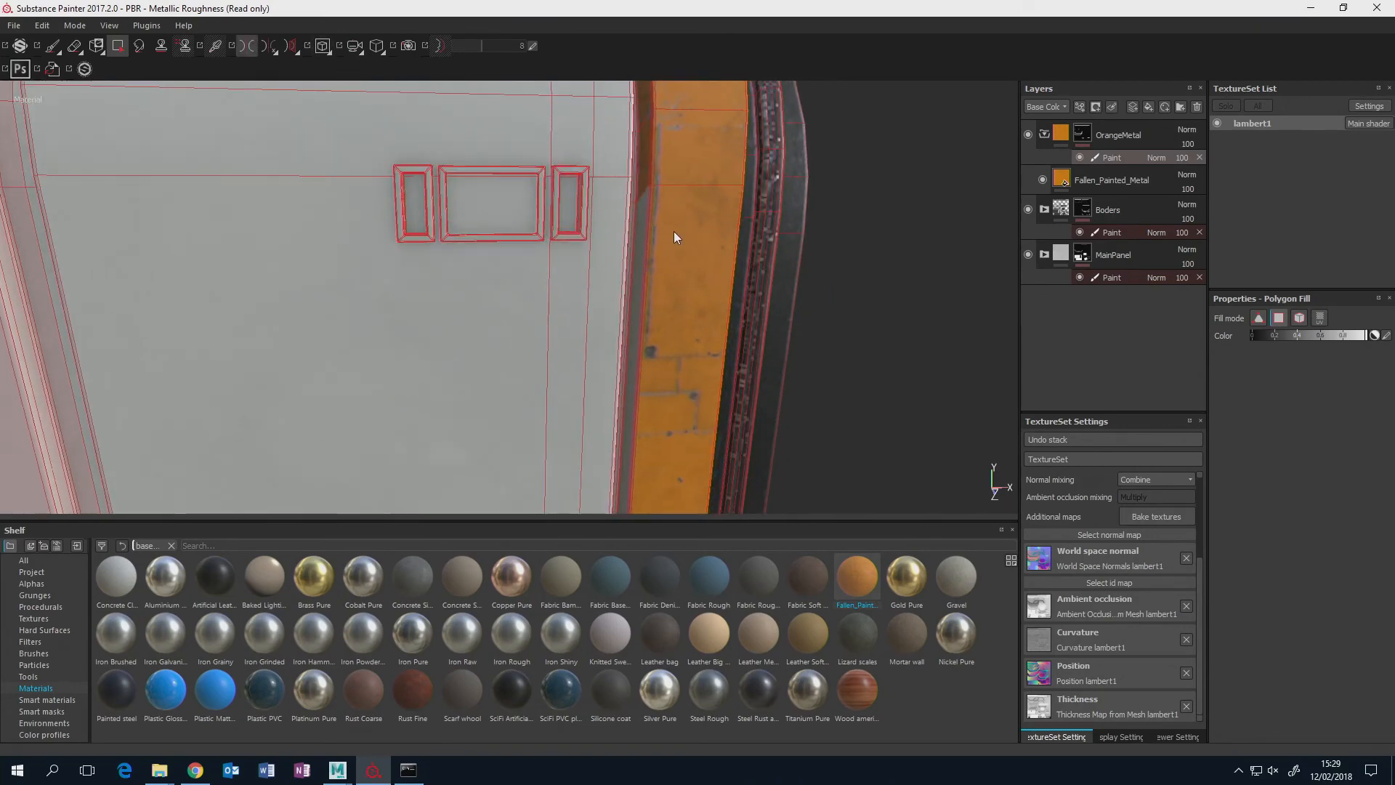
# Continue the white OrangeMetal polygon fill along the groove's straight section down to the strip's lower corner.
pyautogui.scroll(3, 673, 236)
pyautogui.keyDown('alt'); pyautogui.moveTo(673, 246); pyautogui.dragTo(647, 259); pyautogui.keyUp('alt')
pyautogui.click(625, 243)
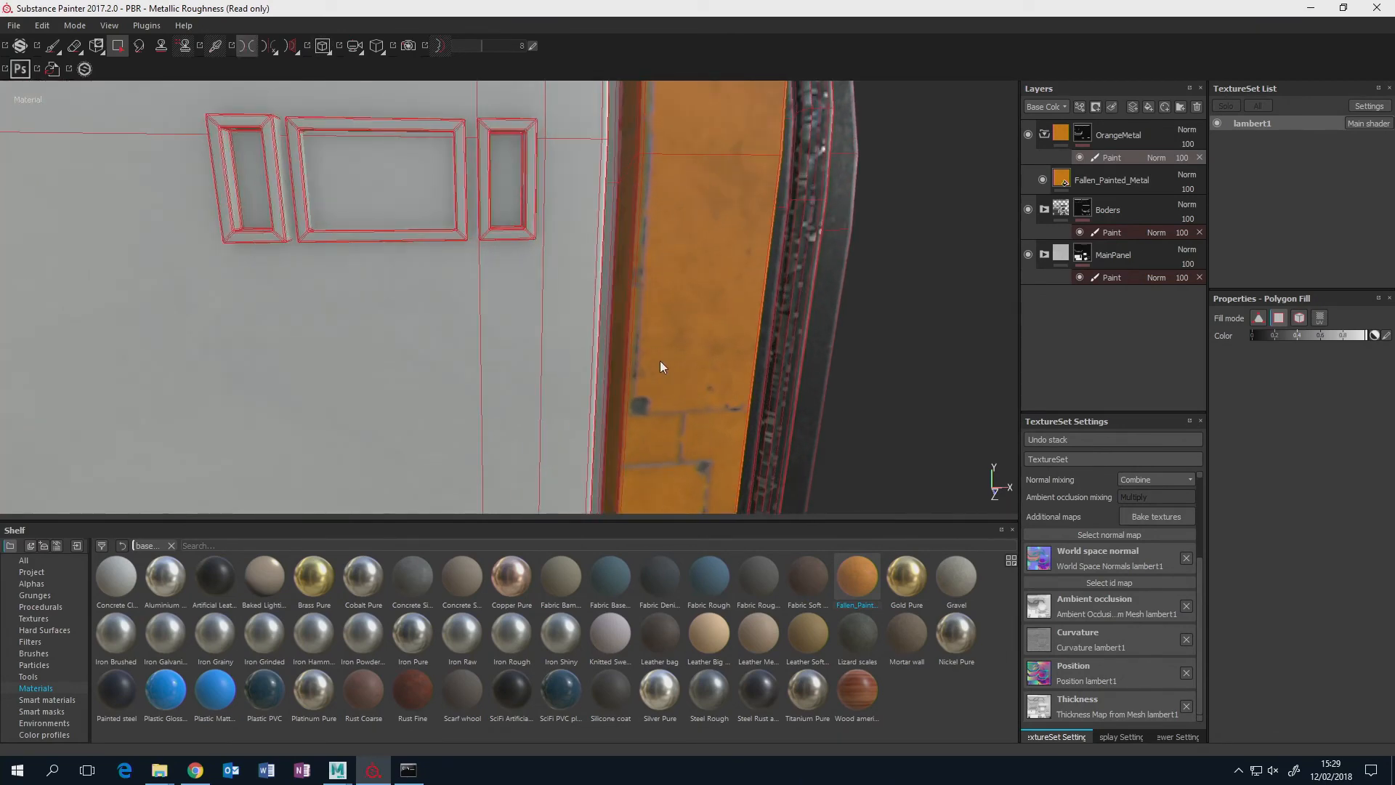
pyautogui.keyDown('alt'); pyautogui.moveTo(659, 370); pyautogui.dragTo(700, 253, button='middle'); pyautogui.keyUp('alt')
pyautogui.keyDown('alt'); pyautogui.moveTo(701, 252); pyautogui.dragTo(676, 273); pyautogui.keyUp('alt')
pyautogui.scroll(-5, 683, 344)
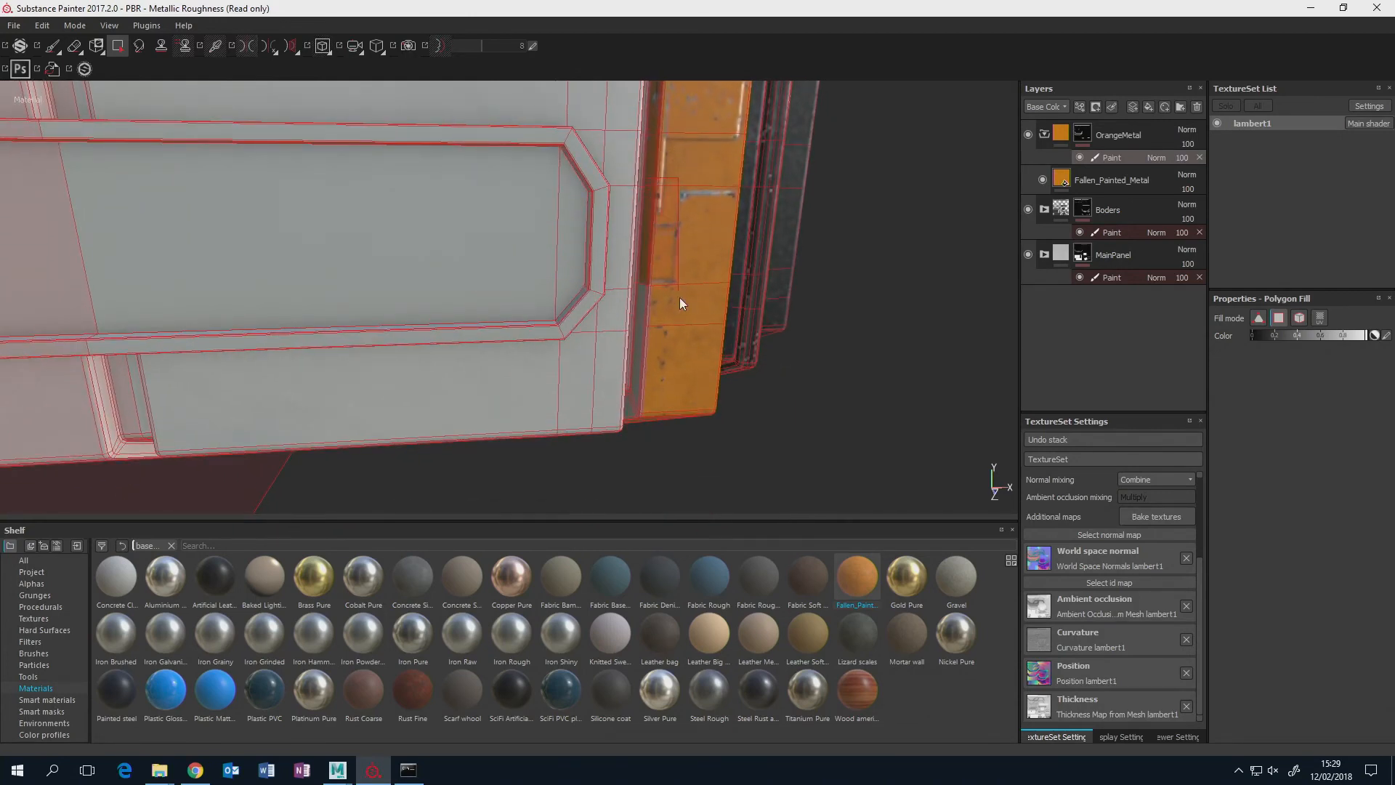
pyautogui.keyDown('alt'); pyautogui.moveTo(687, 337); pyautogui.dragTo(630, 307); pyautogui.keyUp('alt')
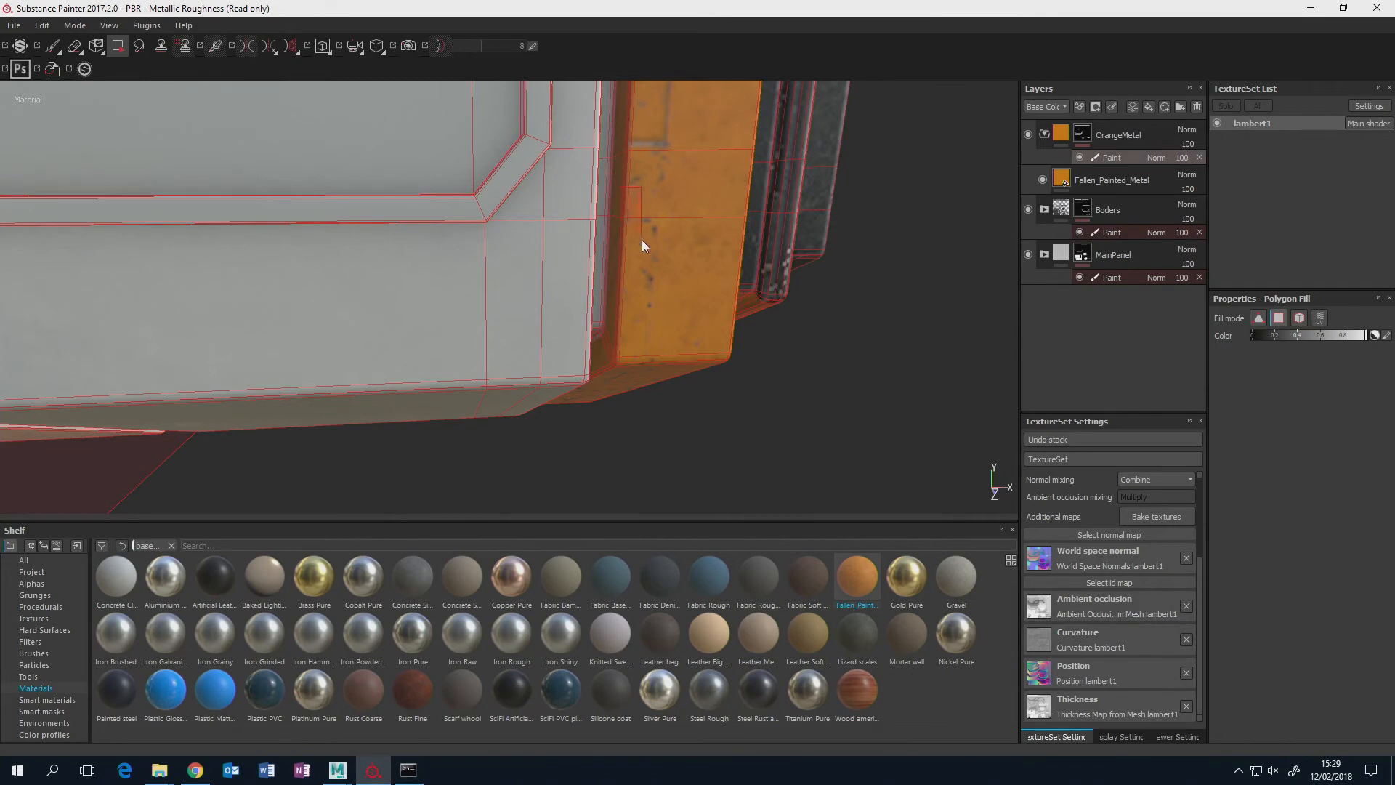
pyautogui.keyDown('alt'); pyautogui.moveTo(642, 240); pyautogui.dragTo(648, 401); pyautogui.keyUp('alt')
pyautogui.scroll(-10, 648, 395)
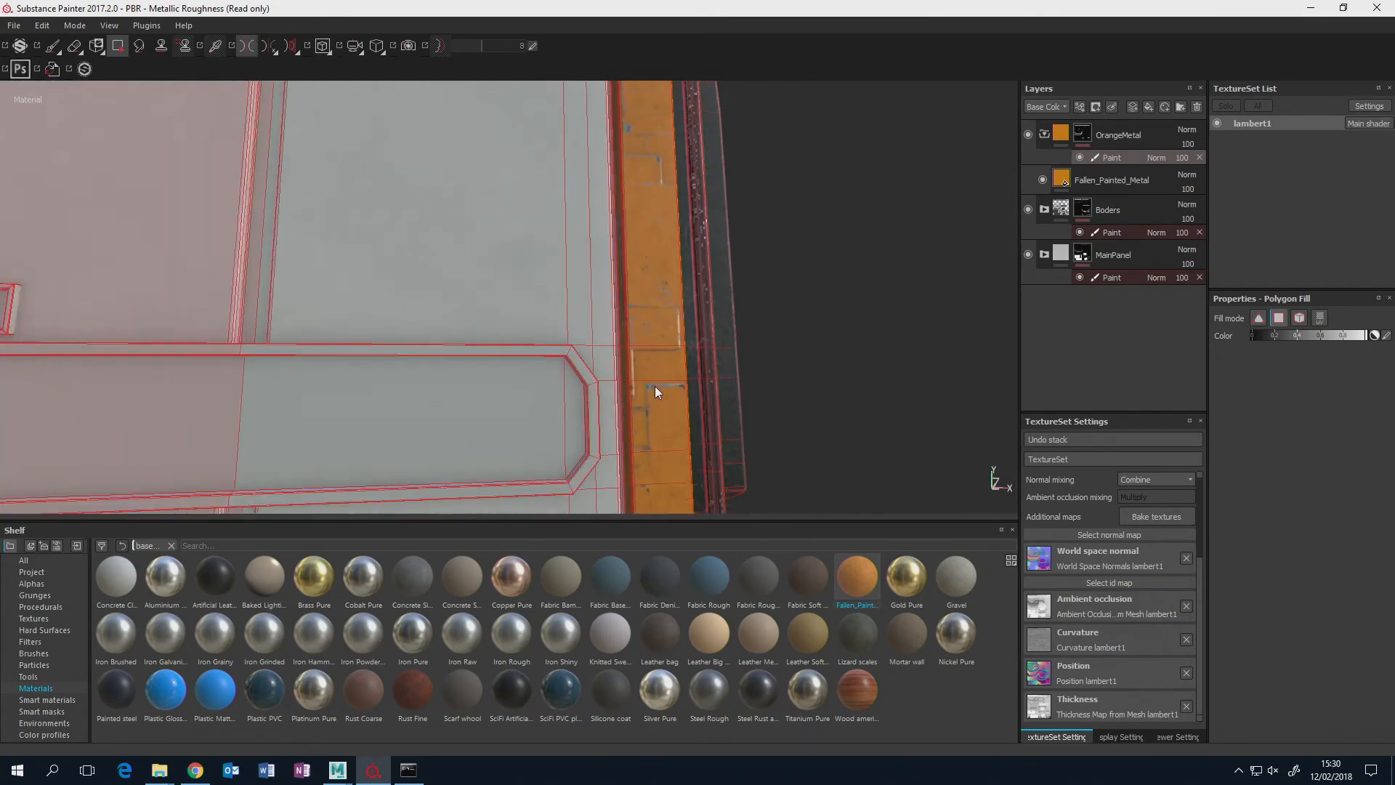
pyautogui.keyDown('alt'); pyautogui.moveTo(657, 301); pyautogui.dragTo(727, 198); pyautogui.keyUp('alt')
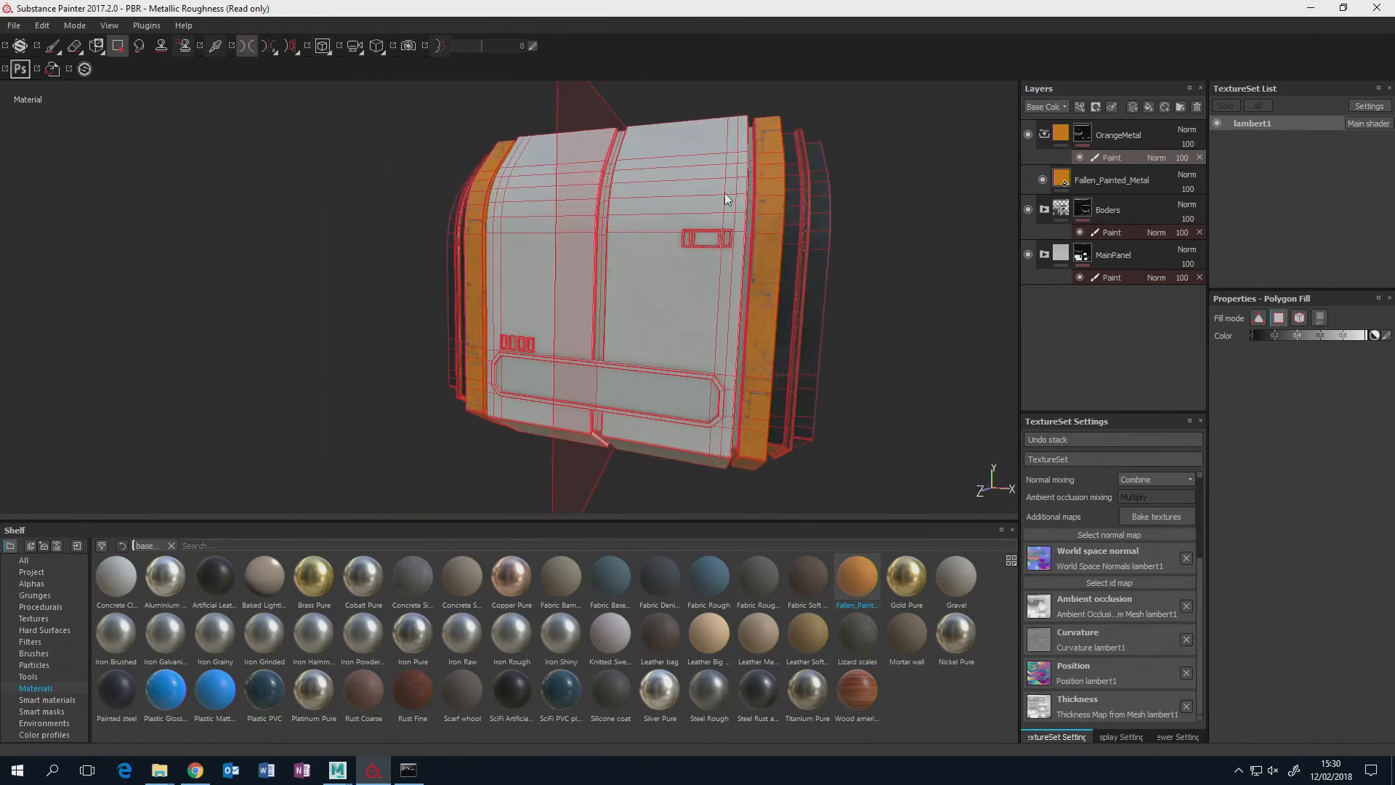
# Switch to the Paint tool, inspect the orange strips without the wireframe, and collapse the OrangeMetal folder.
pyautogui.click(53, 45)
pyautogui.moveTo(622, 265)
pyautogui.keyDown('alt'); pyautogui.mouseDown()
pyautogui.moveTo(416, 254)
pyautogui.moveTo(614, 274)
pyautogui.mouseUp(); pyautogui.keyUp('alt')
pyautogui.scroll(5, 614, 271)
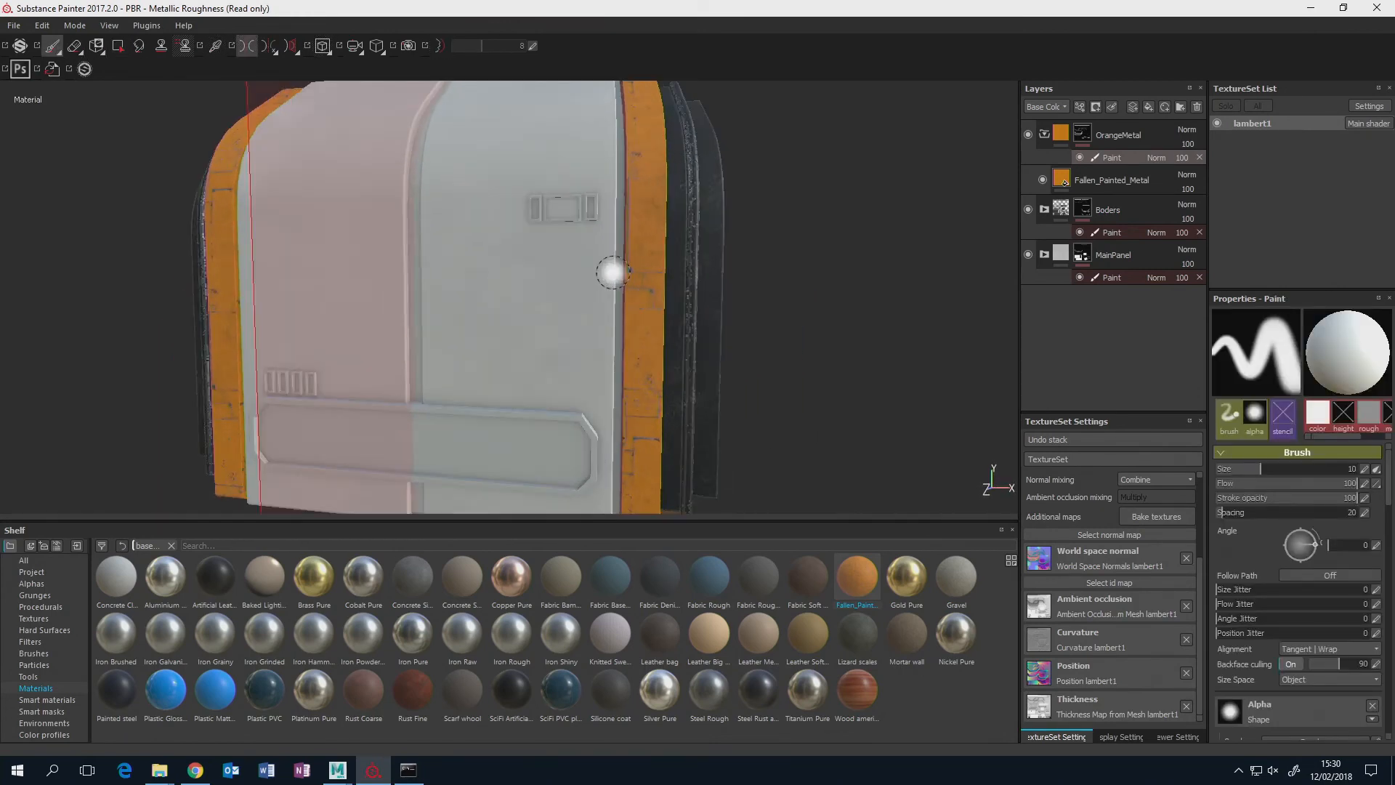
pyautogui.keyDown('alt'); pyautogui.moveTo(599, 258); pyautogui.dragTo(715, 231, button='middle'); pyautogui.keyUp('alt')
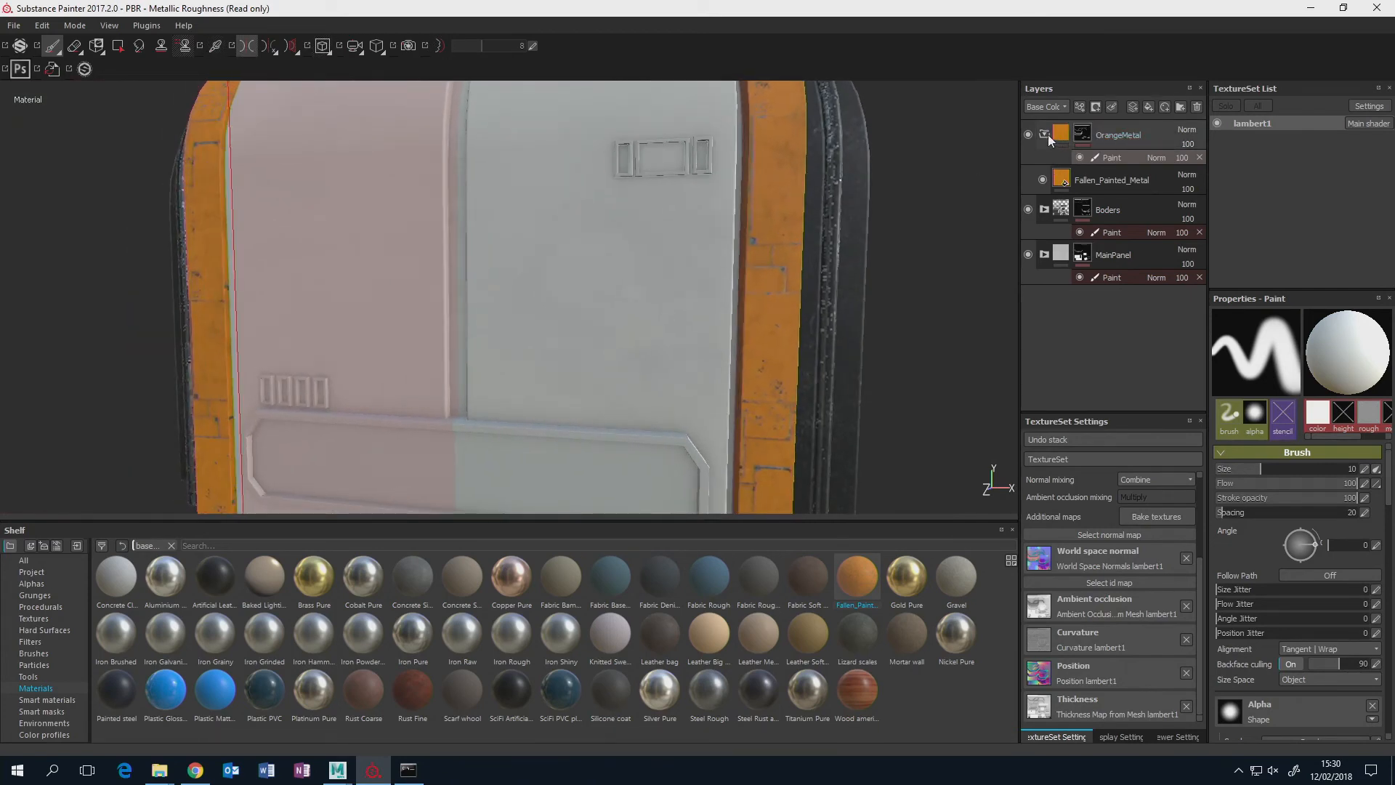
pyautogui.click(1046, 134)
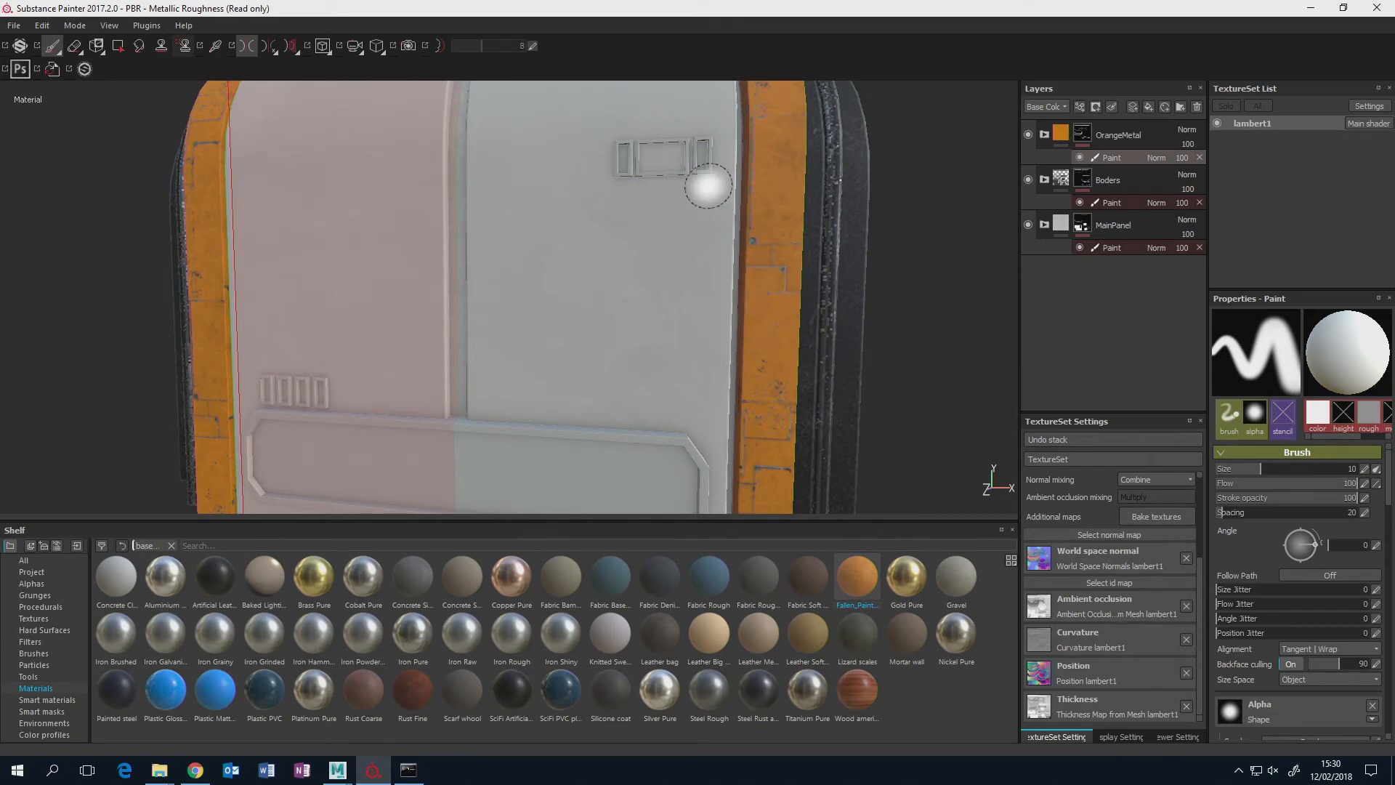
pyautogui.moveTo(608, 414)
pyautogui.keyDown('alt'); pyautogui.mouseDown(button='middle')
pyautogui.moveTo(725, 311)
pyautogui.moveTo(730, 283)
pyautogui.mouseUp(button='middle'); pyautogui.keyUp('alt')
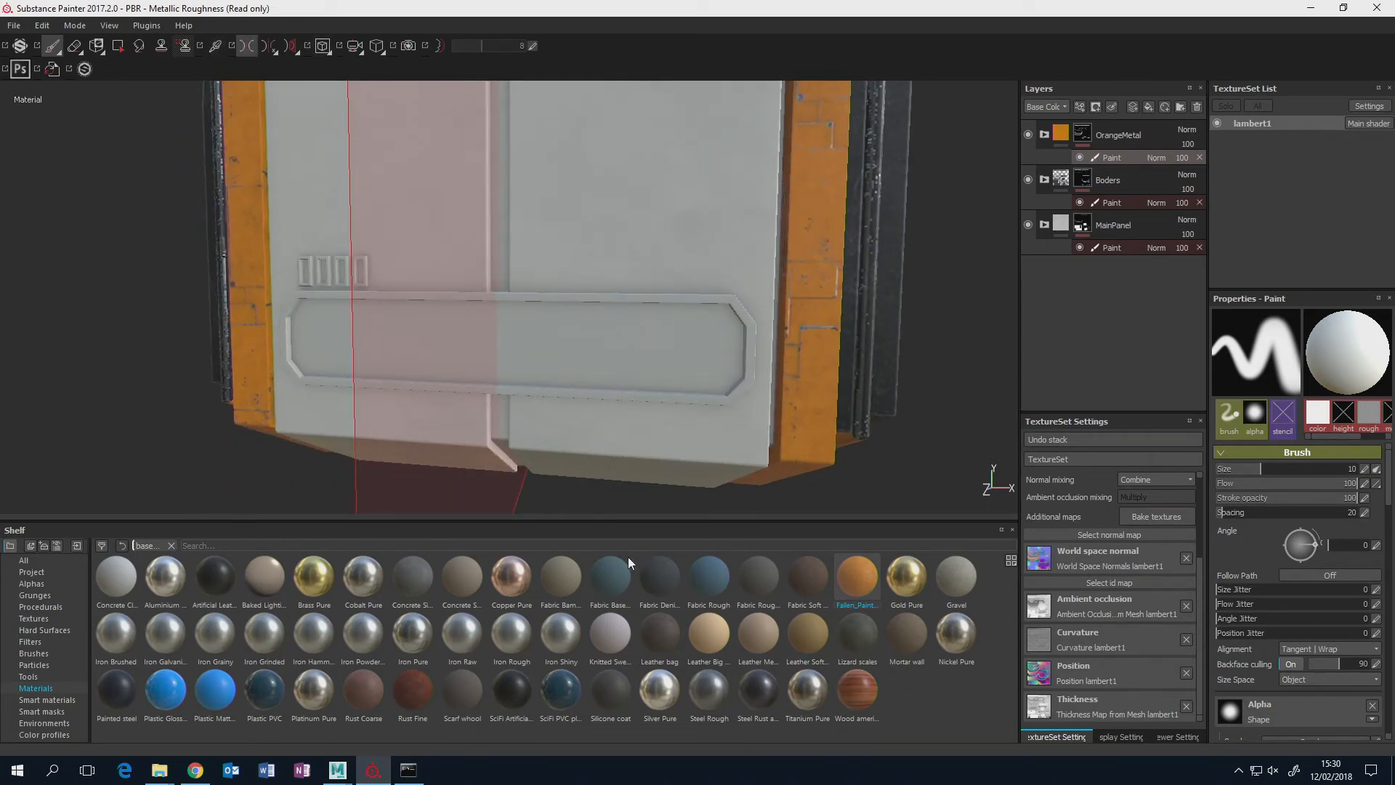
# Add a fill layer above OrangeMetal and assign the SciFi PVC plastic material to it.
pyautogui.moveTo(465, 715)
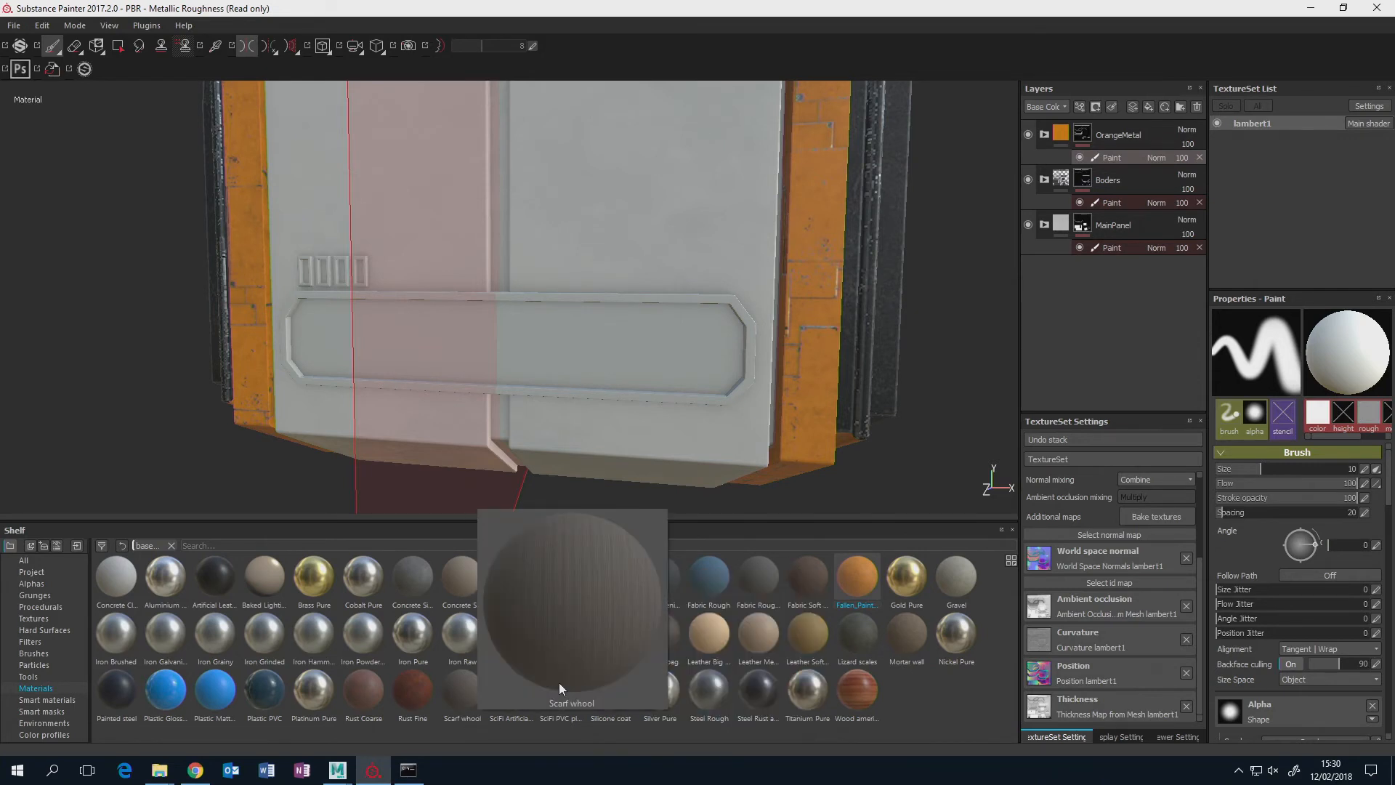
pyautogui.moveTo(559, 691)
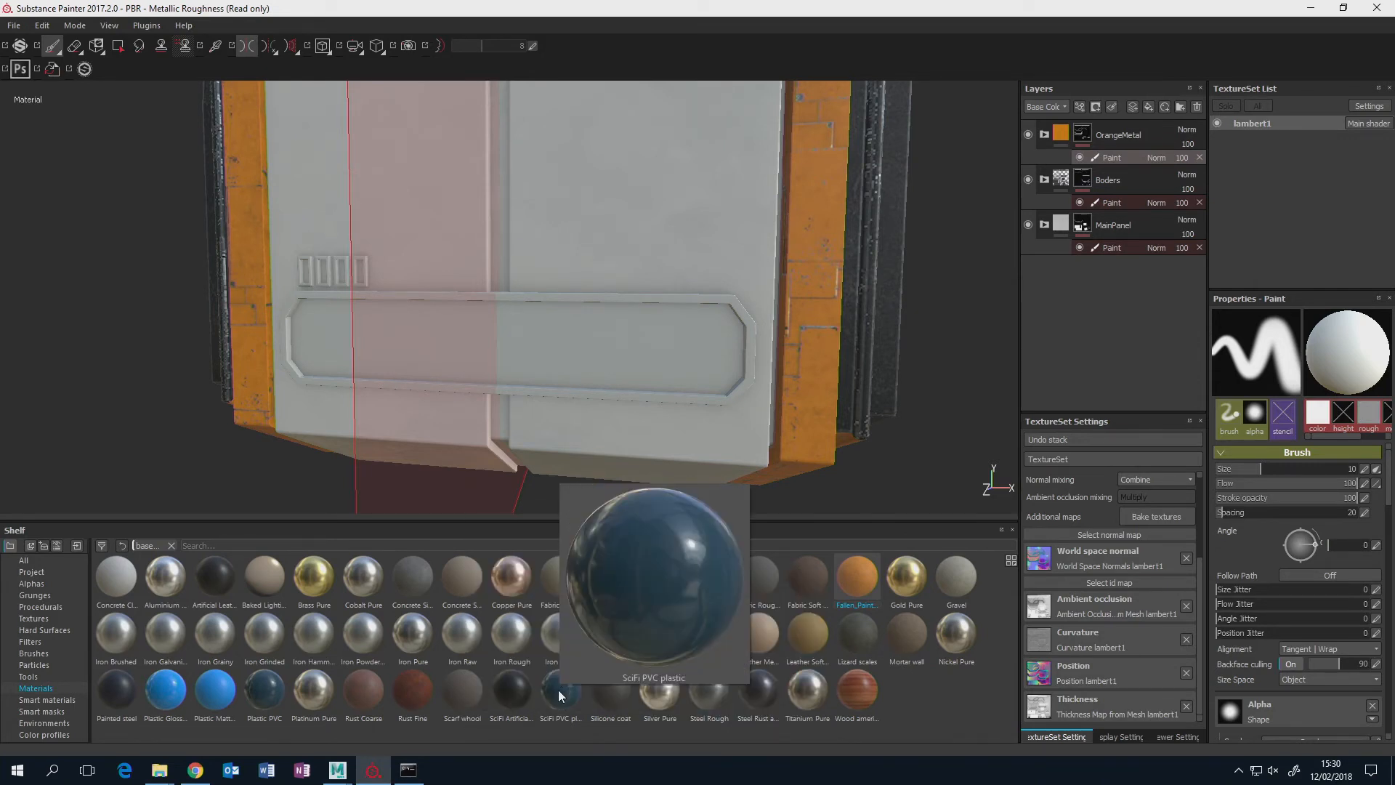
pyautogui.click(561, 693)
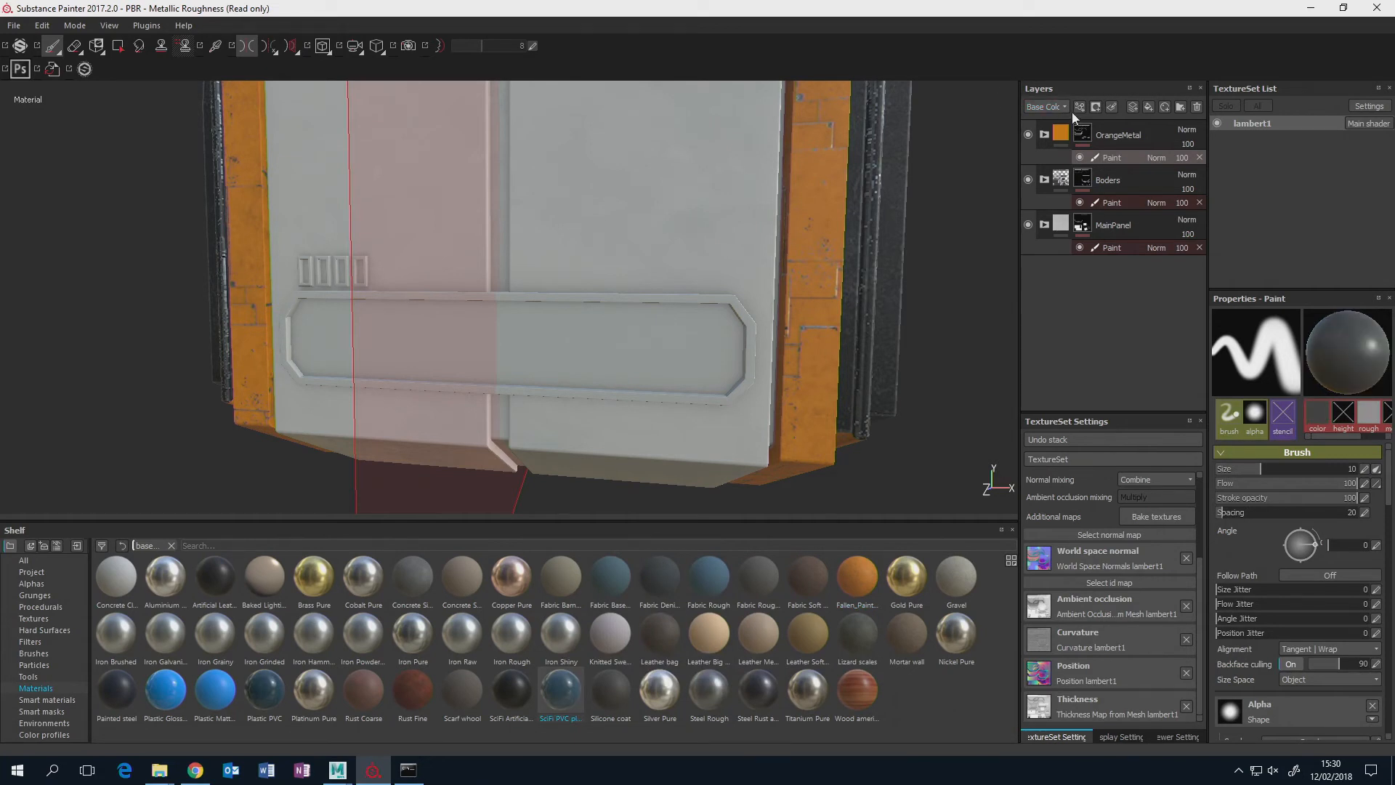
pyautogui.click(1150, 104)
pyautogui.click(561, 689)
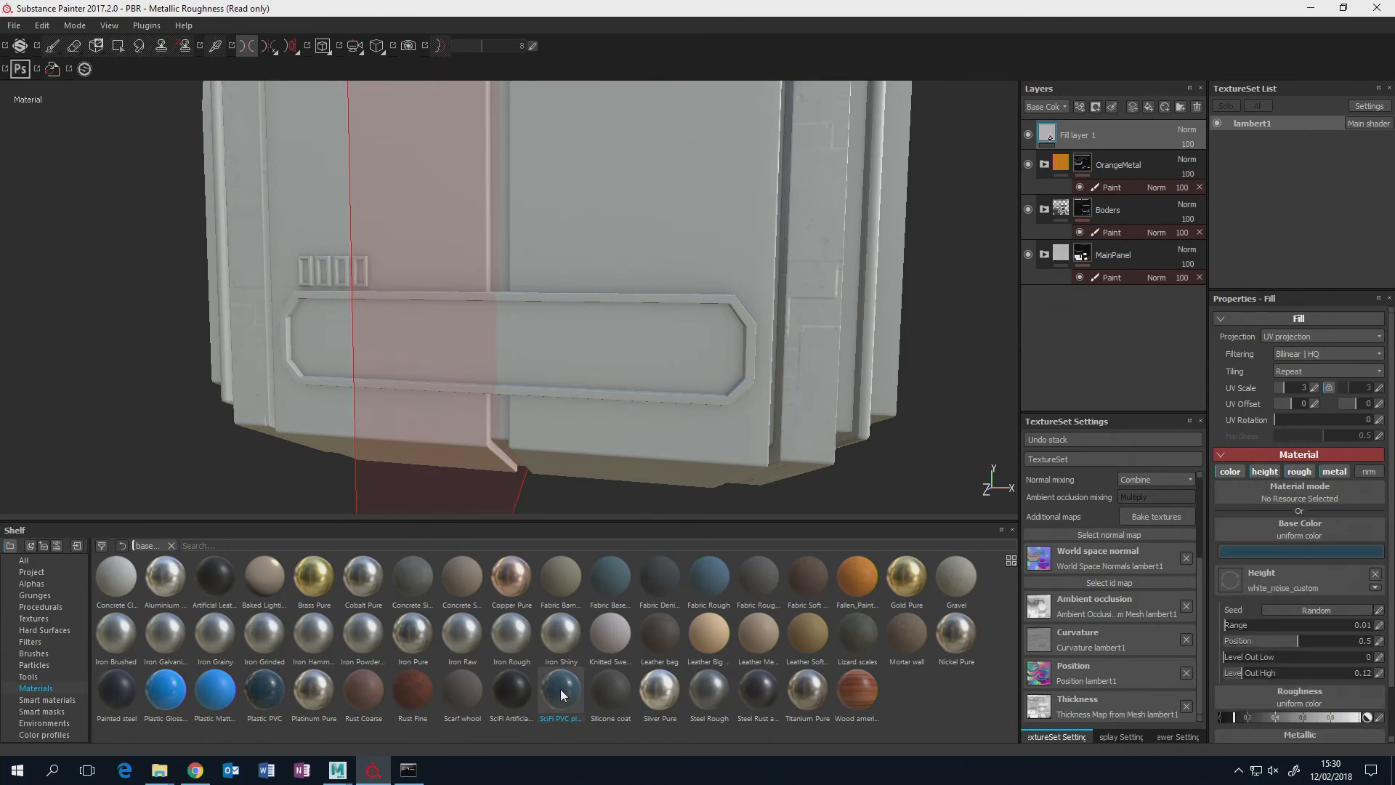
# Darken the new fill layer's base color to a near-black blue with a value of 0.004.
pyautogui.keyDown('alt'); pyautogui.moveTo(729, 208); pyautogui.dragTo(629, 225); pyautogui.keyUp('alt')
pyautogui.scroll(3, 632, 230)
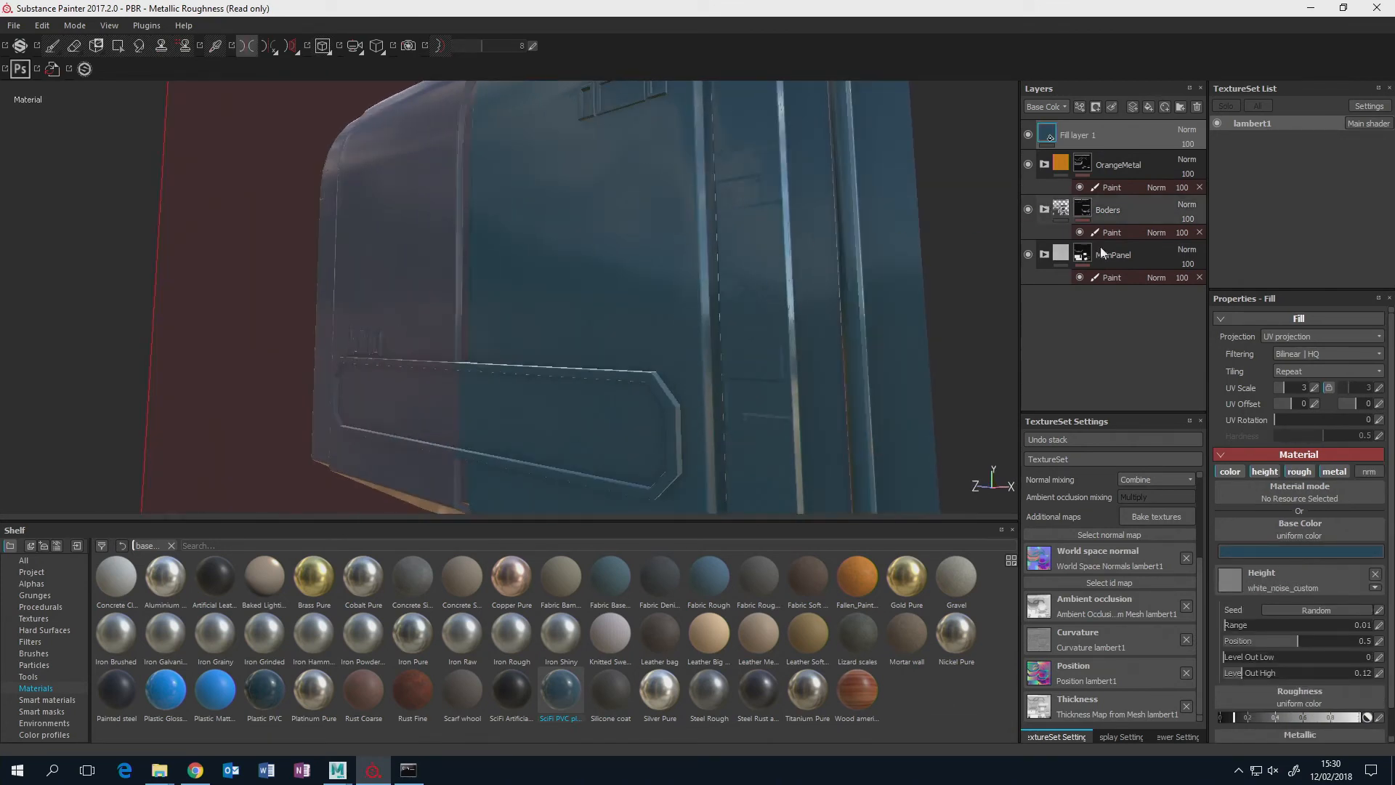
pyautogui.click(1301, 551)
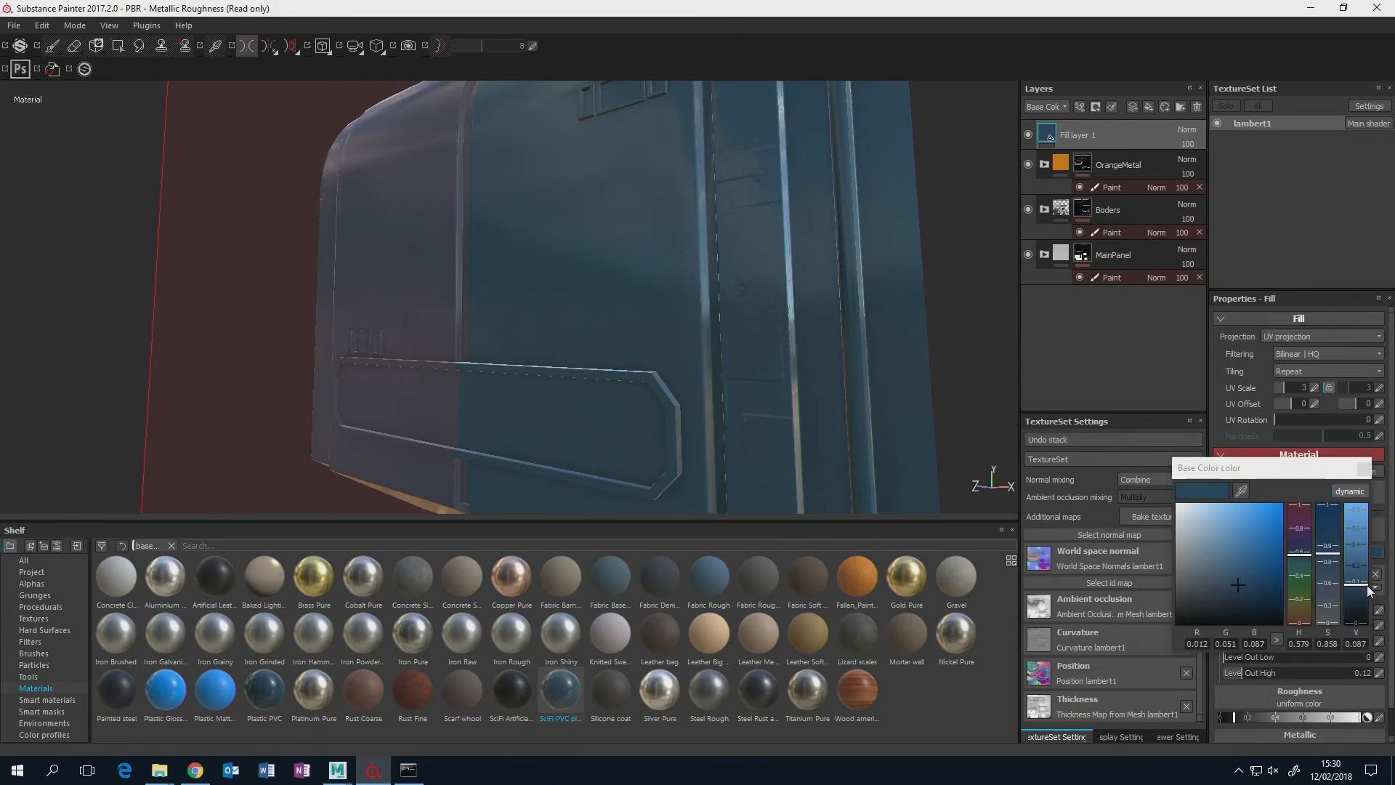
pyautogui.moveTo(1362, 587); pyautogui.dragTo(1357, 619)
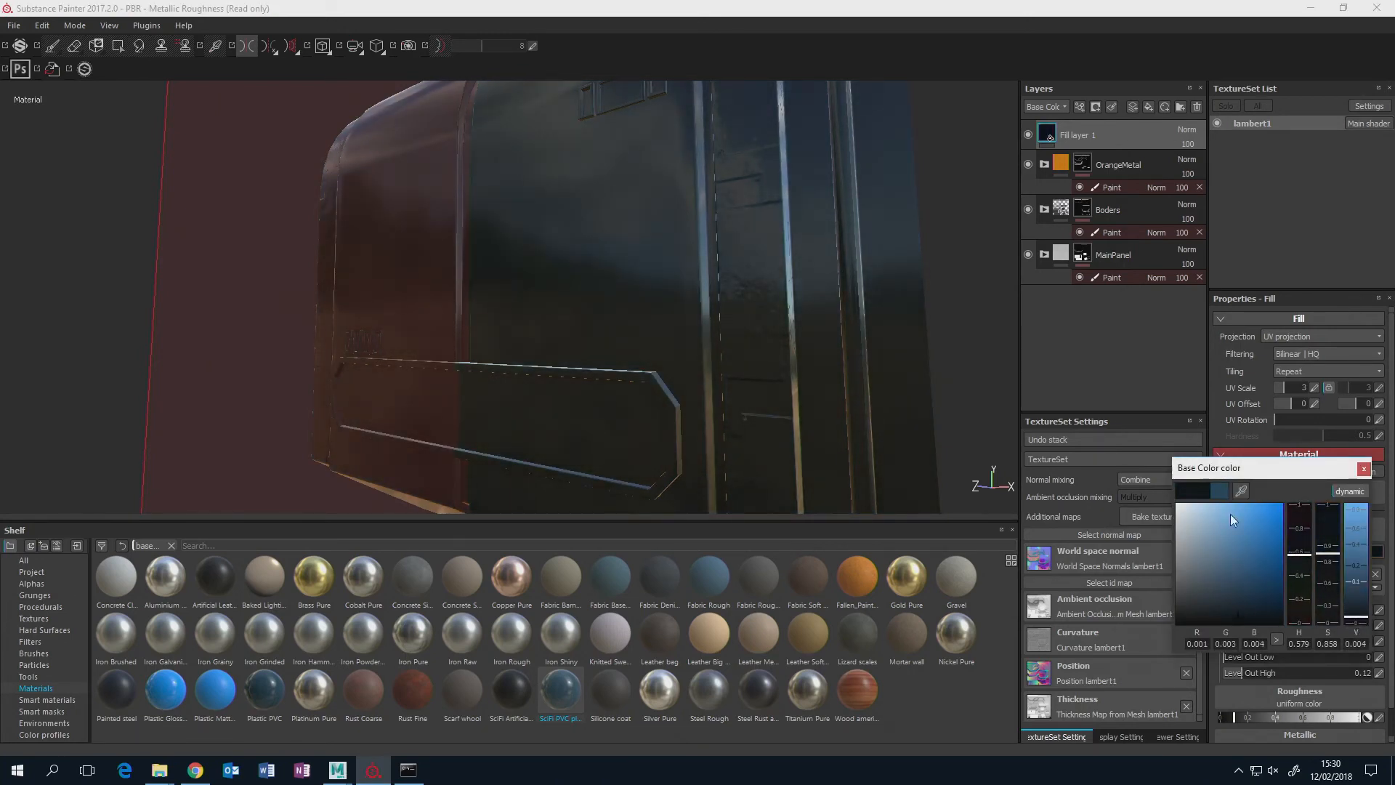
pyautogui.click(1076, 298)
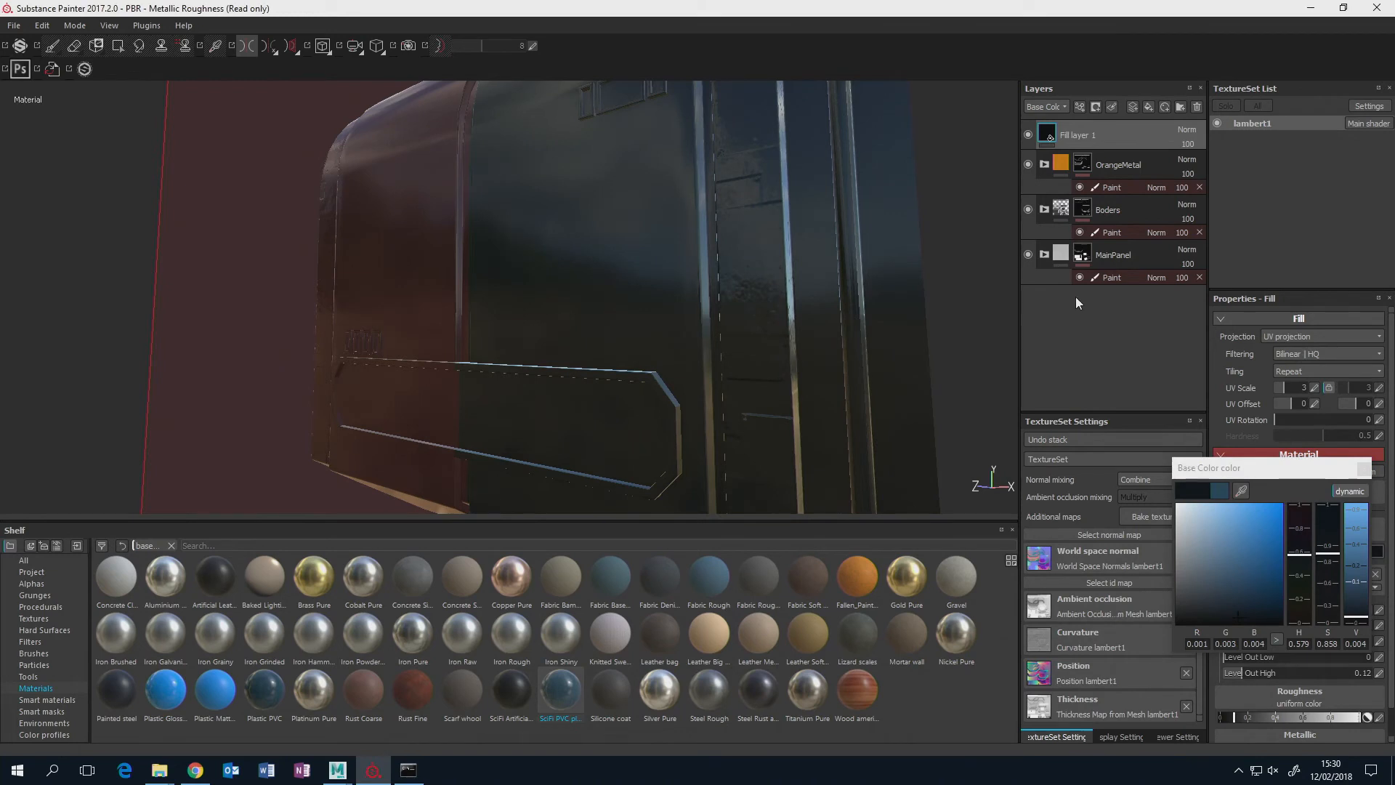
# Group the dark fill layer into a folder and name it DarkGlass.
pyautogui.hotkey('ctrl', 'g')
pyautogui.doubleClick(1081, 134)
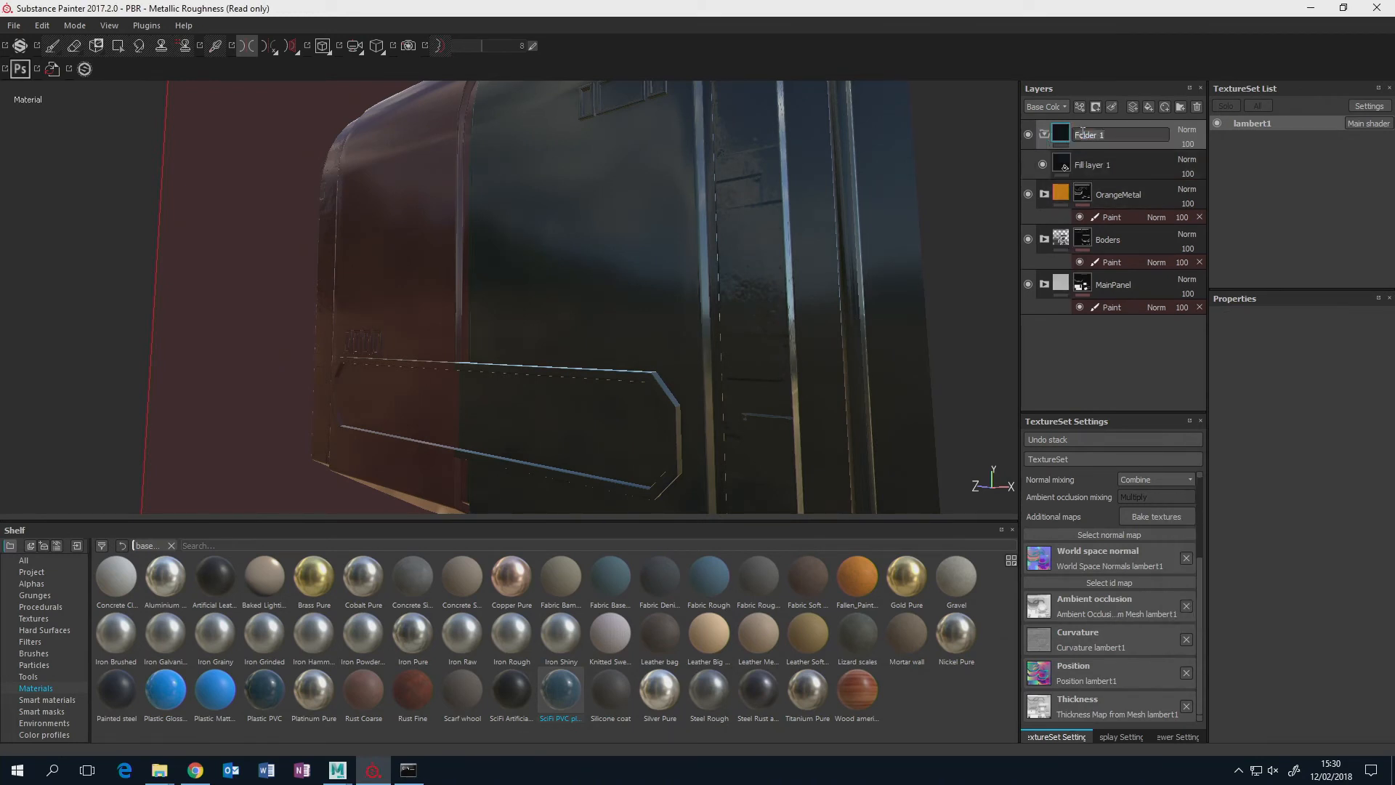
pyautogui.write('DarkGlass')
pyautogui.press('Return')
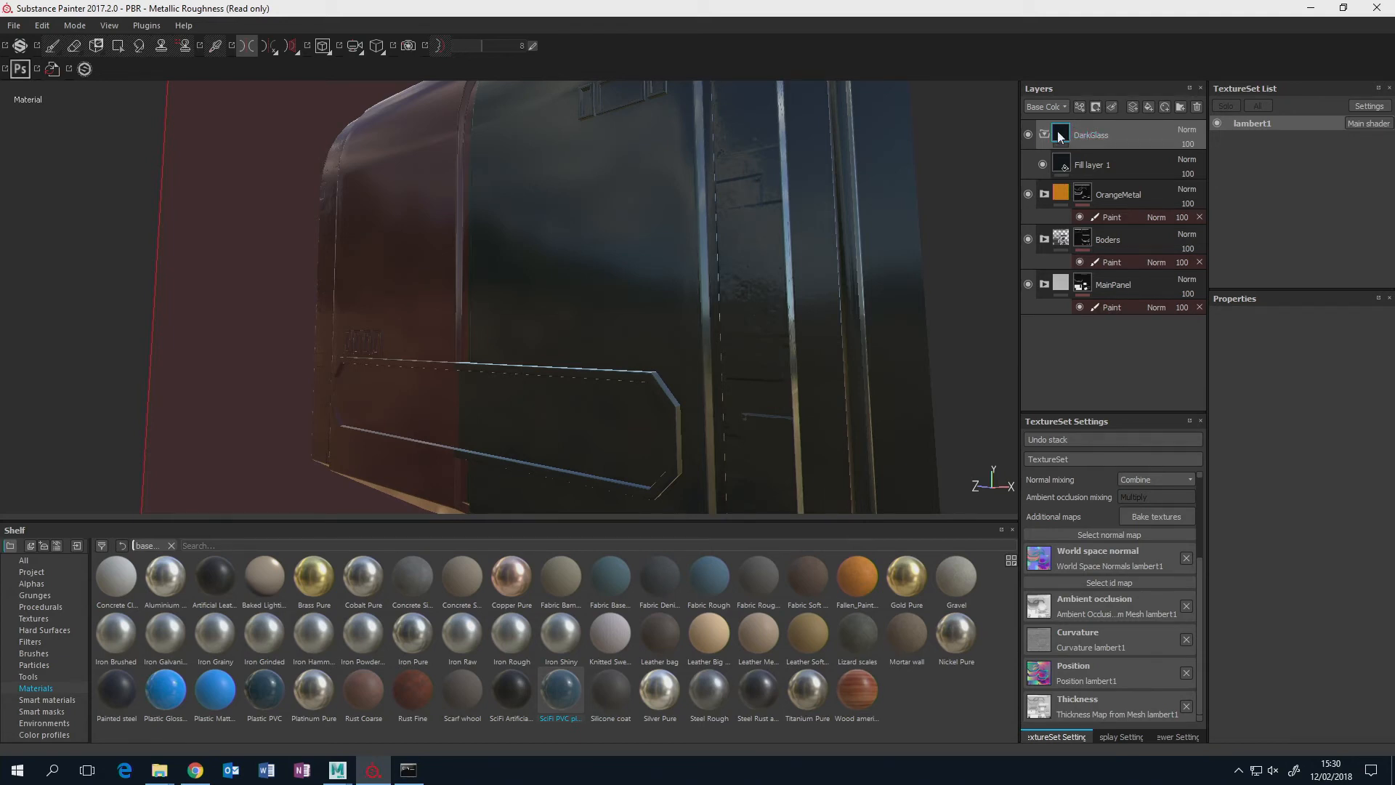
# Add a black mask with a paint effect to the DarkGlass folder.
pyautogui.rightClick(1061, 135)
pyautogui.click(1087, 151)
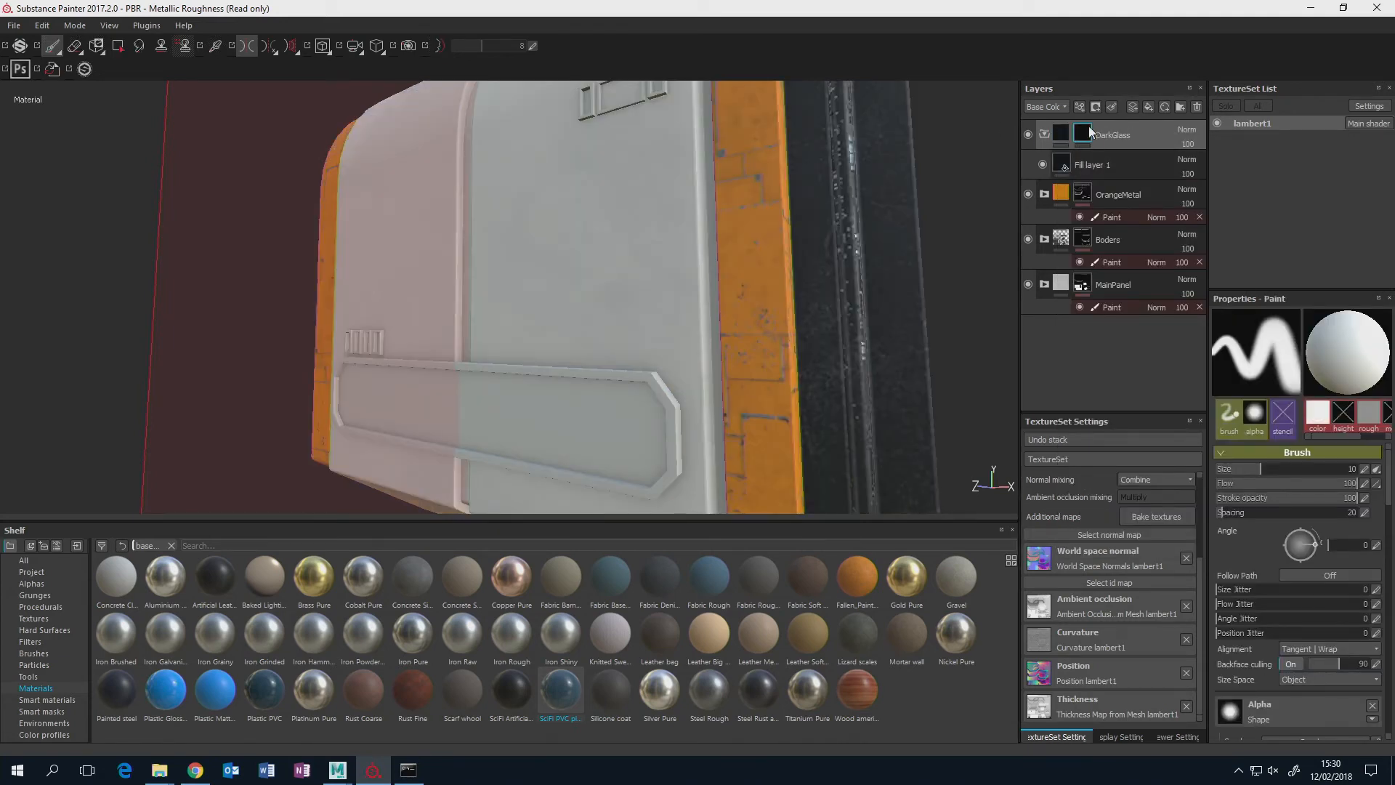
pyautogui.rightClick(1083, 135)
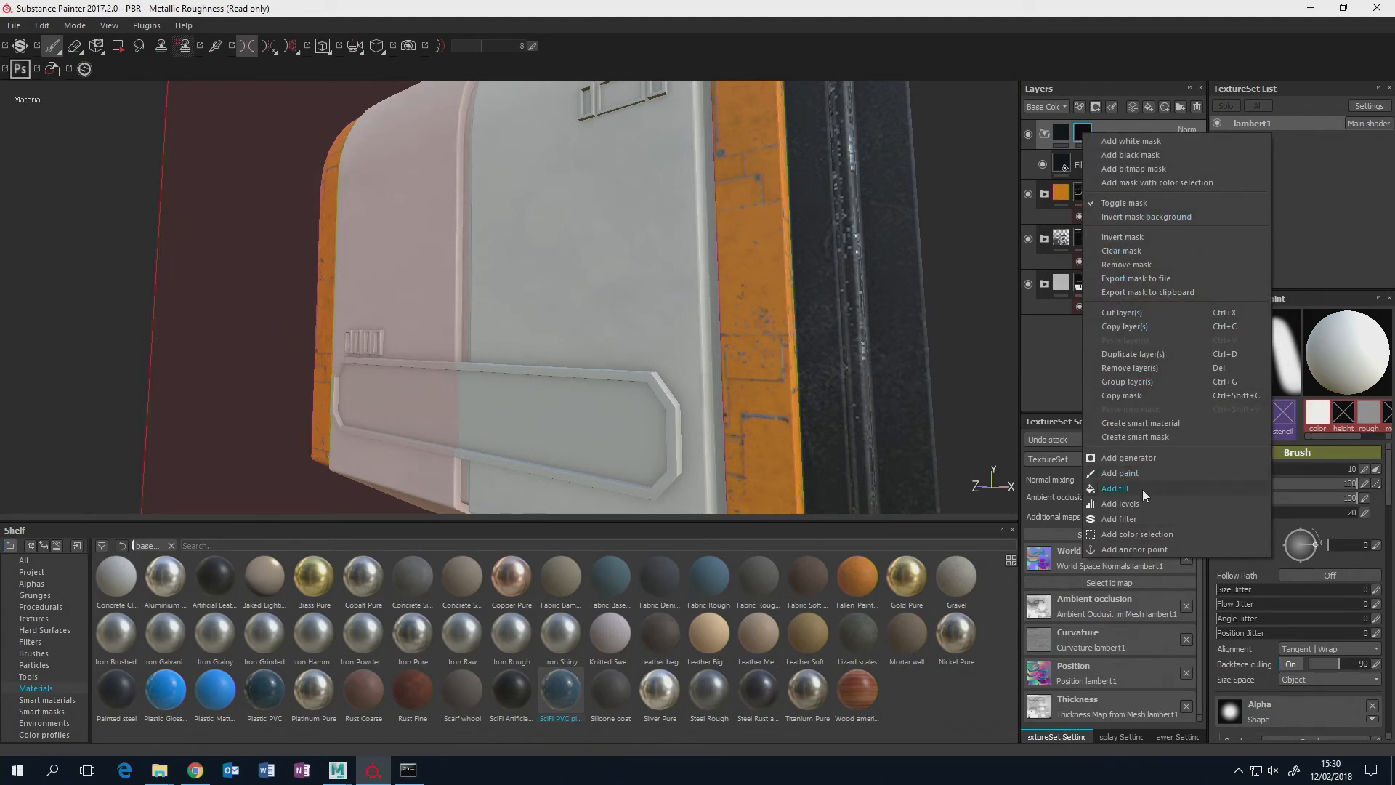
pyautogui.click(1136, 471)
# Polygon-fill the long recessed panel with chamfered corners near the panel's base in the DarkGlass mask.
pyautogui.moveTo(635, 274)
pyautogui.keyDown('alt'); pyautogui.mouseDown()
pyautogui.moveTo(672, 216)
pyautogui.moveTo(713, 233)
pyautogui.moveTo(725, 187)
pyautogui.mouseUp(); pyautogui.keyUp('alt')
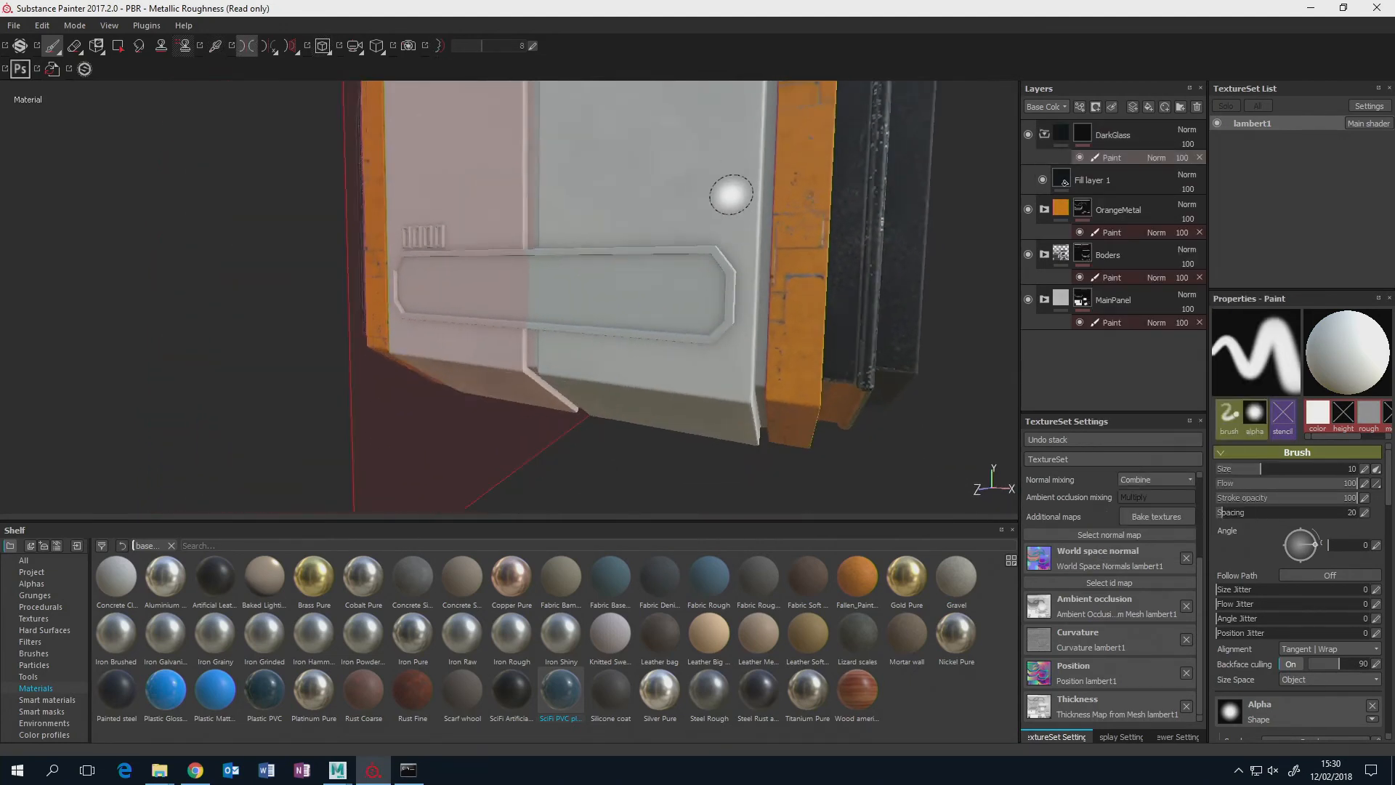
pyautogui.scroll(3, 730, 195)
pyautogui.keyDown('alt'); pyautogui.moveTo(730, 210); pyautogui.dragTo(739, 207, button='middle'); pyautogui.keyUp('alt')
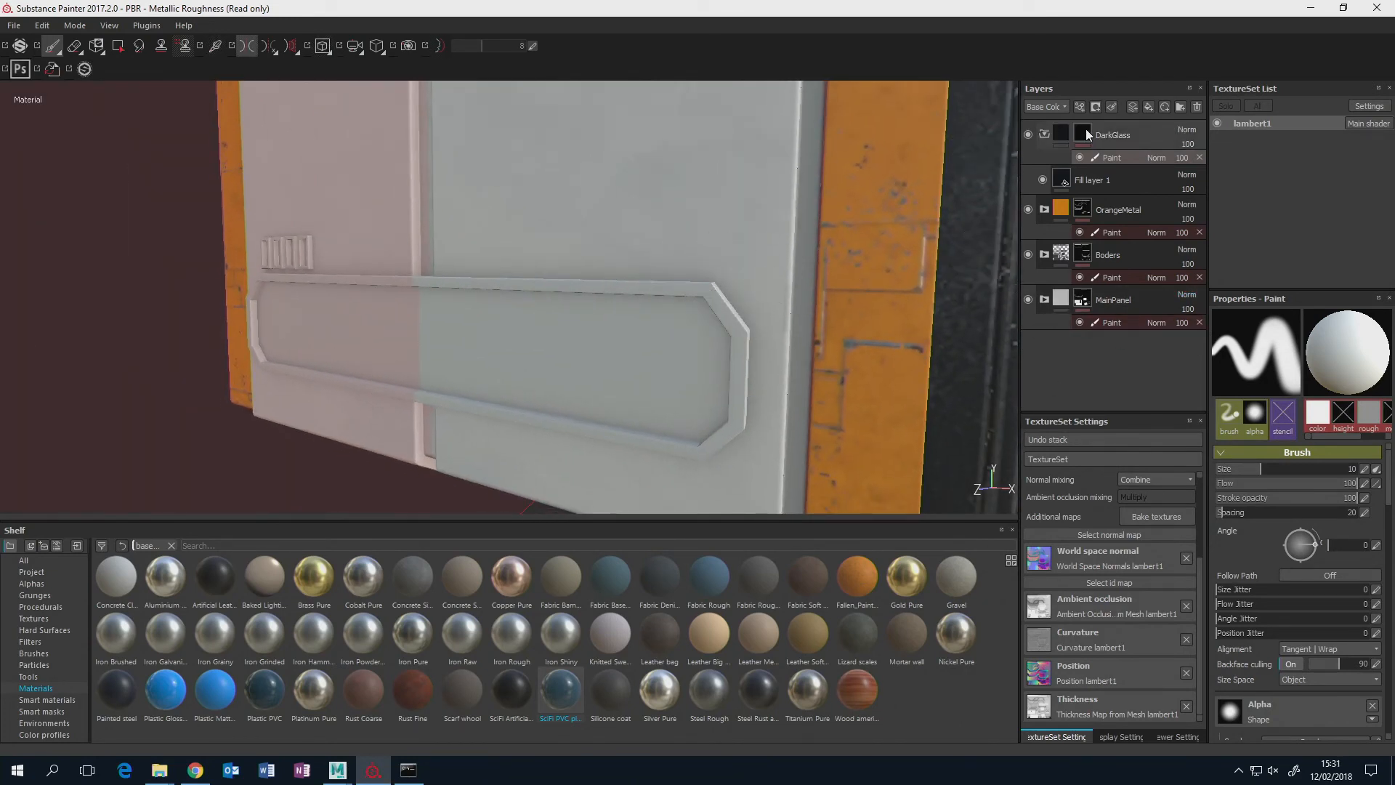
pyautogui.click(117, 46)
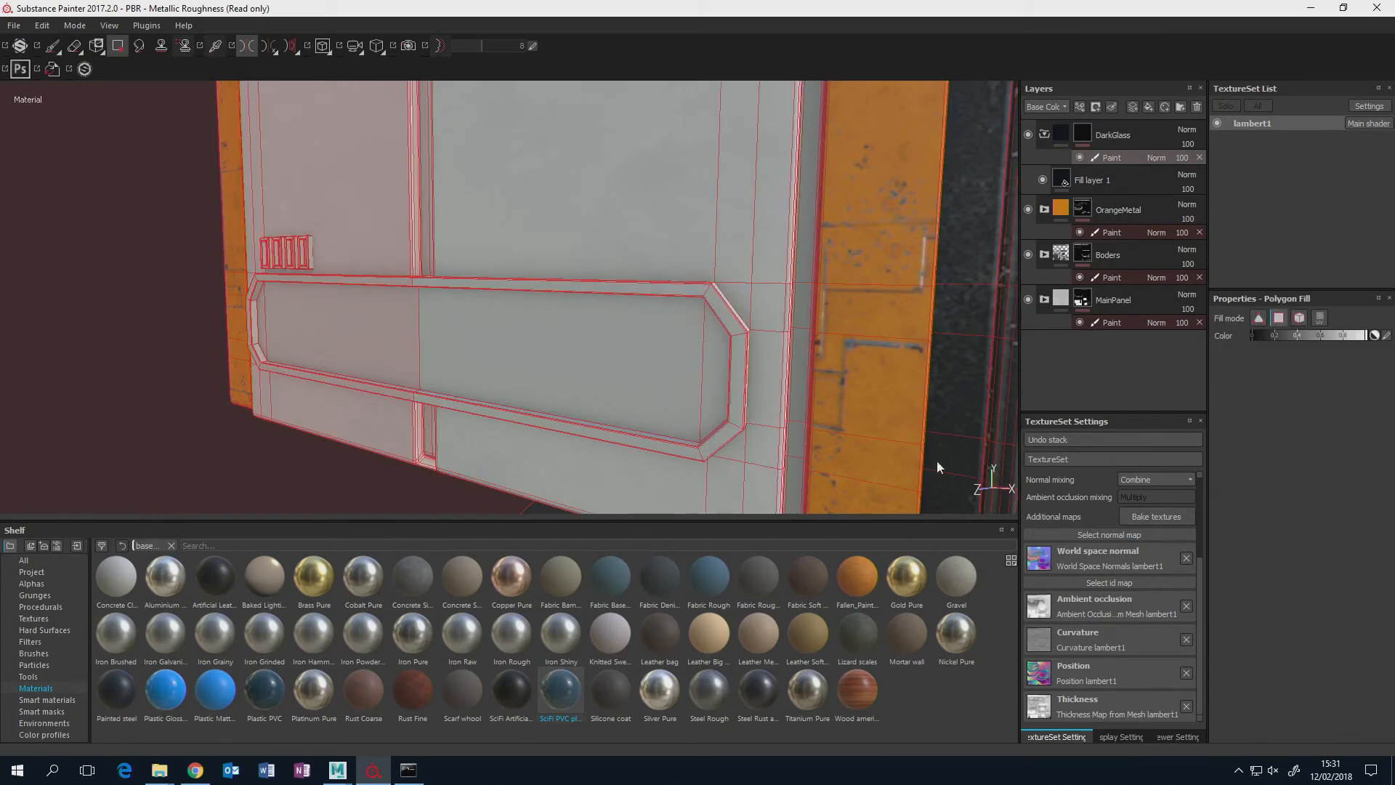
pyautogui.click(577, 335)
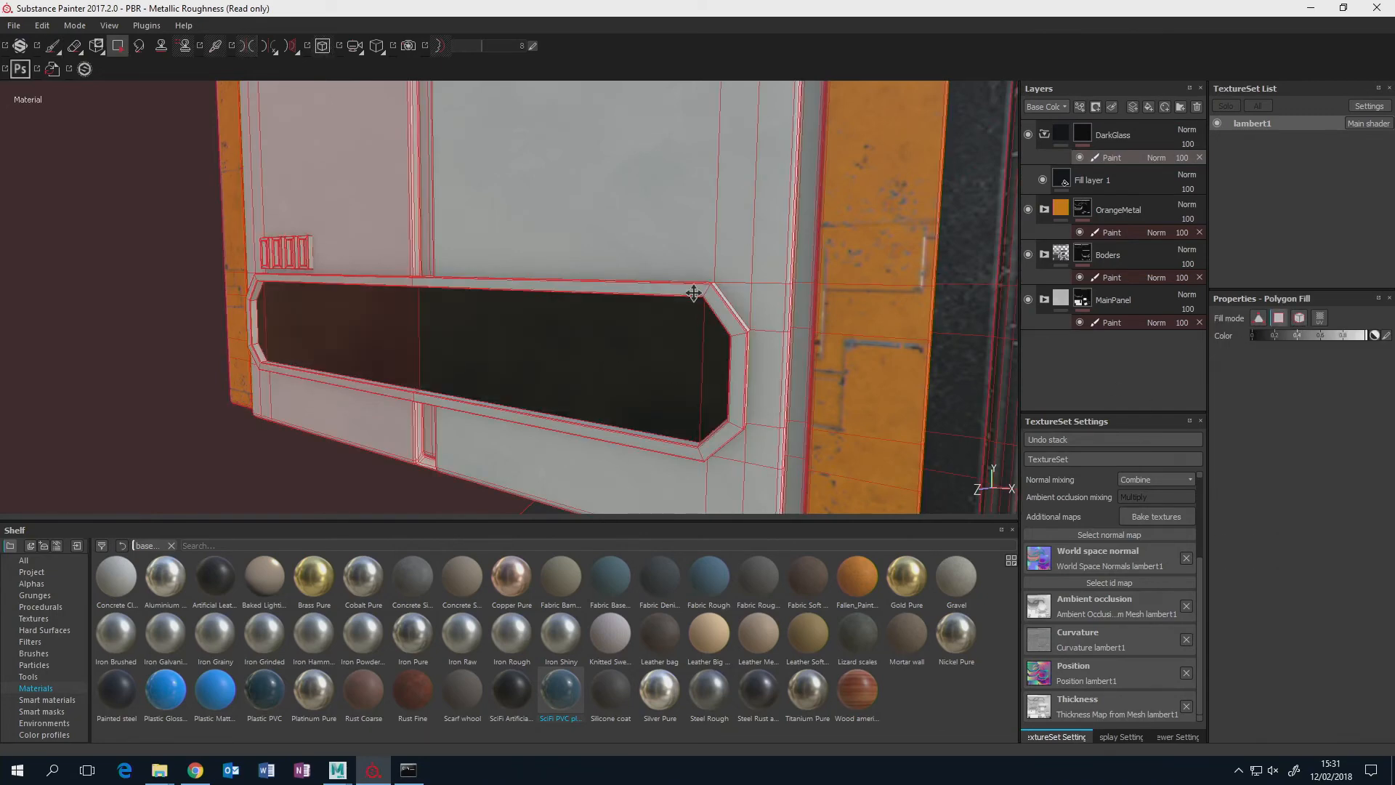
pyautogui.keyDown('alt'); pyautogui.moveTo(694, 293); pyautogui.dragTo(660, 290); pyautogui.keyUp('alt')
# Try filling the small middle recess in the DarkGlass mask, undo it, and polygon-fill the two narrow recesses flanking it.
pyautogui.click(659, 291)
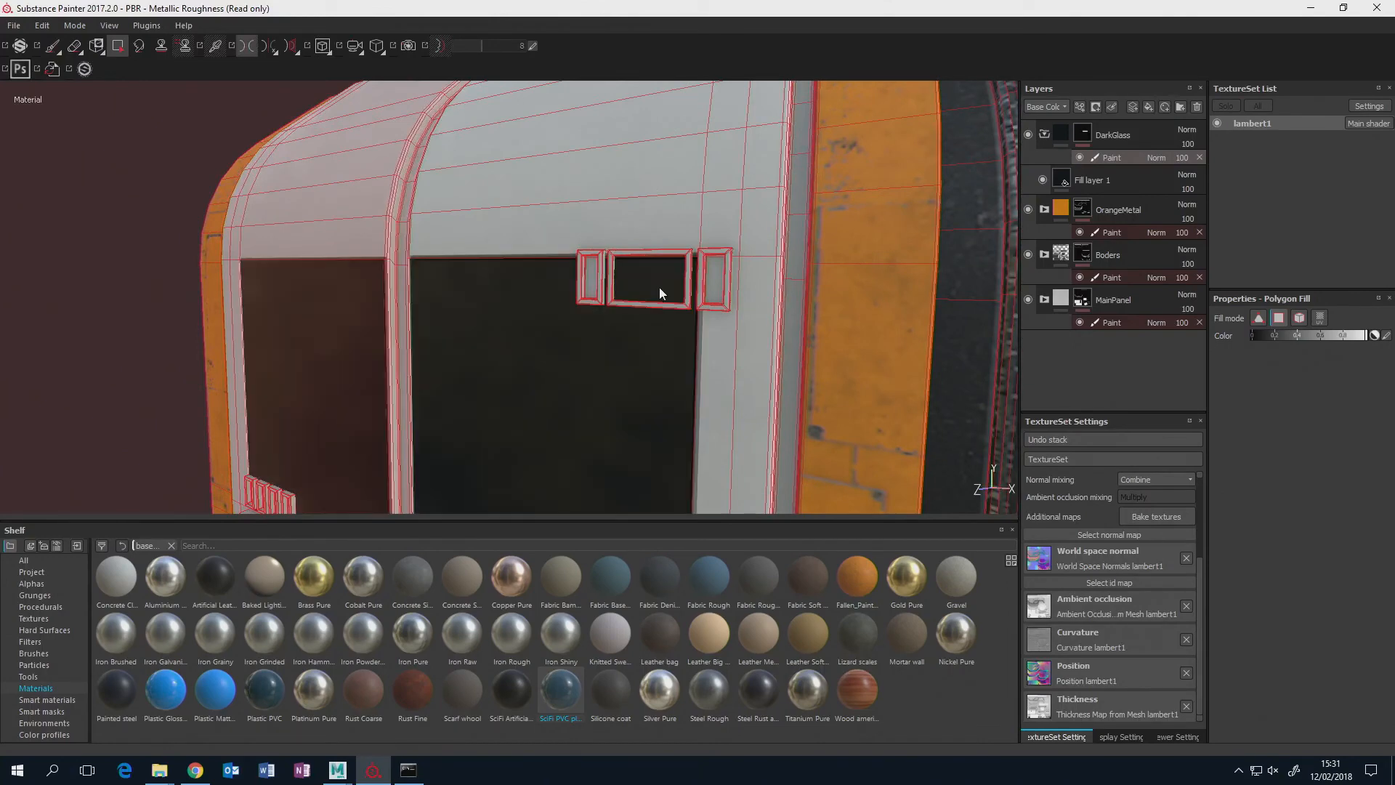
pyautogui.hotkey('ctrl', 'z')
pyautogui.click(591, 283)
pyautogui.click(713, 280)
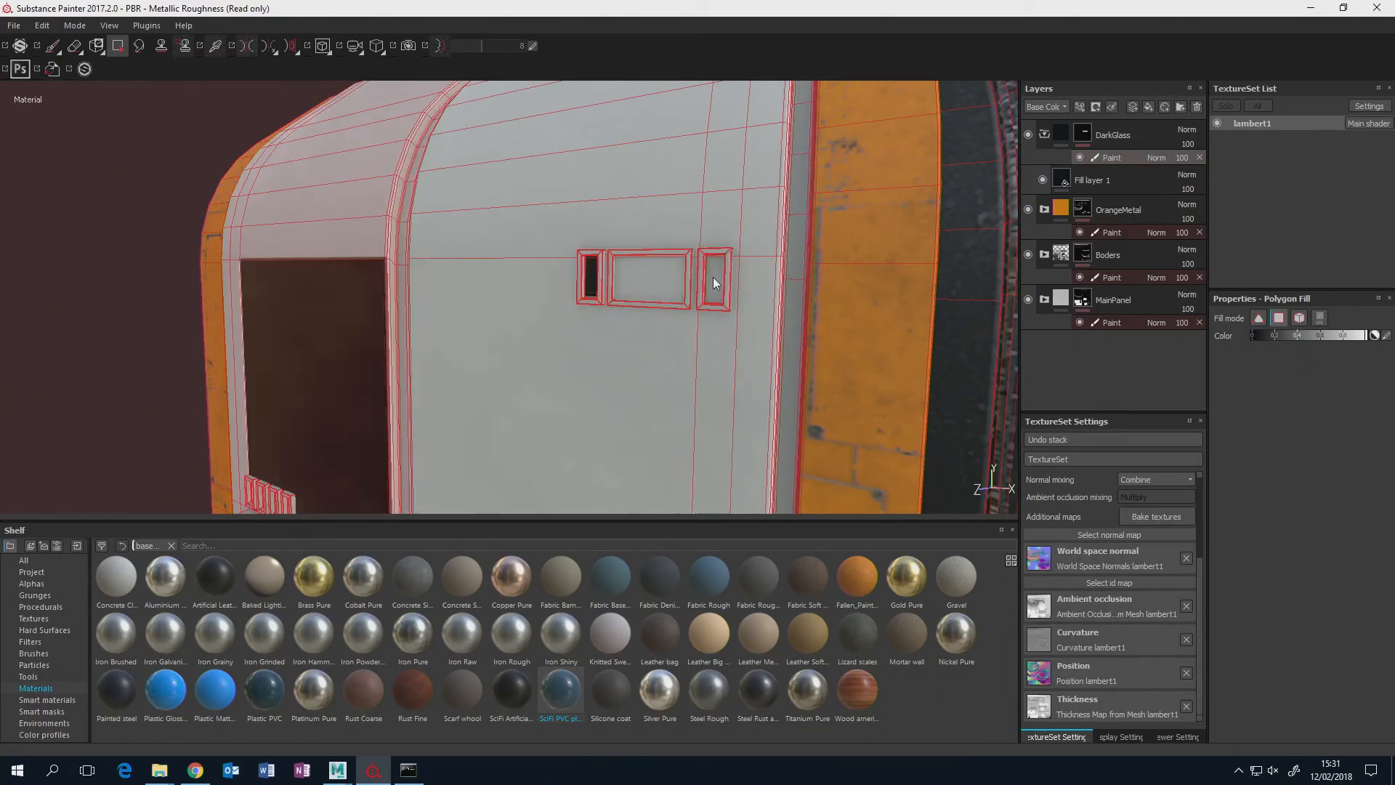
# Turn off symmetry and clear the mirrored DarkGlass fill from the large main panel face and its narrow edge strip with black.
pyautogui.keyDown('alt'); pyautogui.moveTo(407, 375); pyautogui.dragTo(506, 127); pyautogui.keyUp('alt')
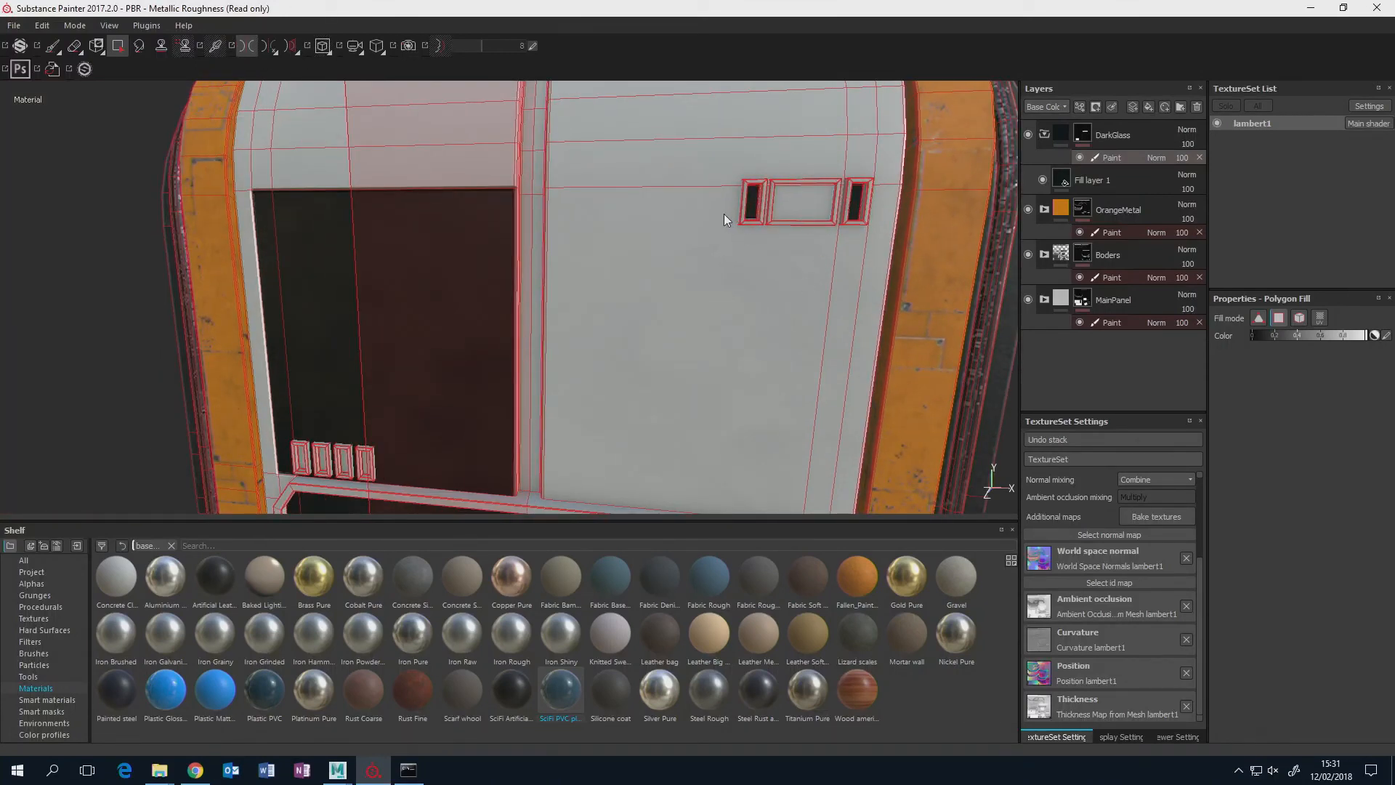
pyautogui.click(250, 48)
pyautogui.keyDown('alt'); pyautogui.moveTo(429, 351); pyautogui.dragTo(473, 271); pyautogui.keyUp('alt')
pyautogui.keyDown('alt'); pyautogui.moveTo(473, 270); pyautogui.dragTo(526, 207, button='middle'); pyautogui.keyUp('alt')
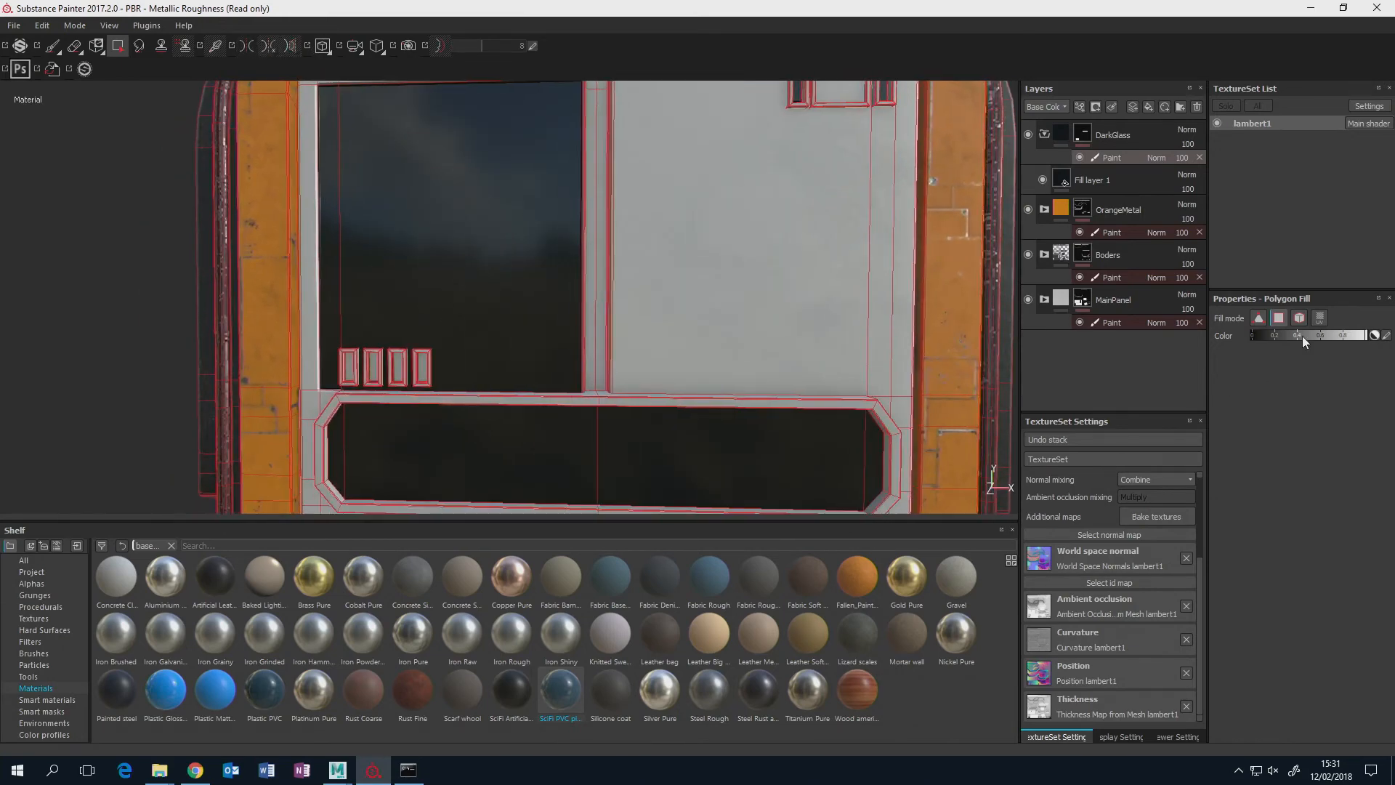
pyautogui.click(446, 251)
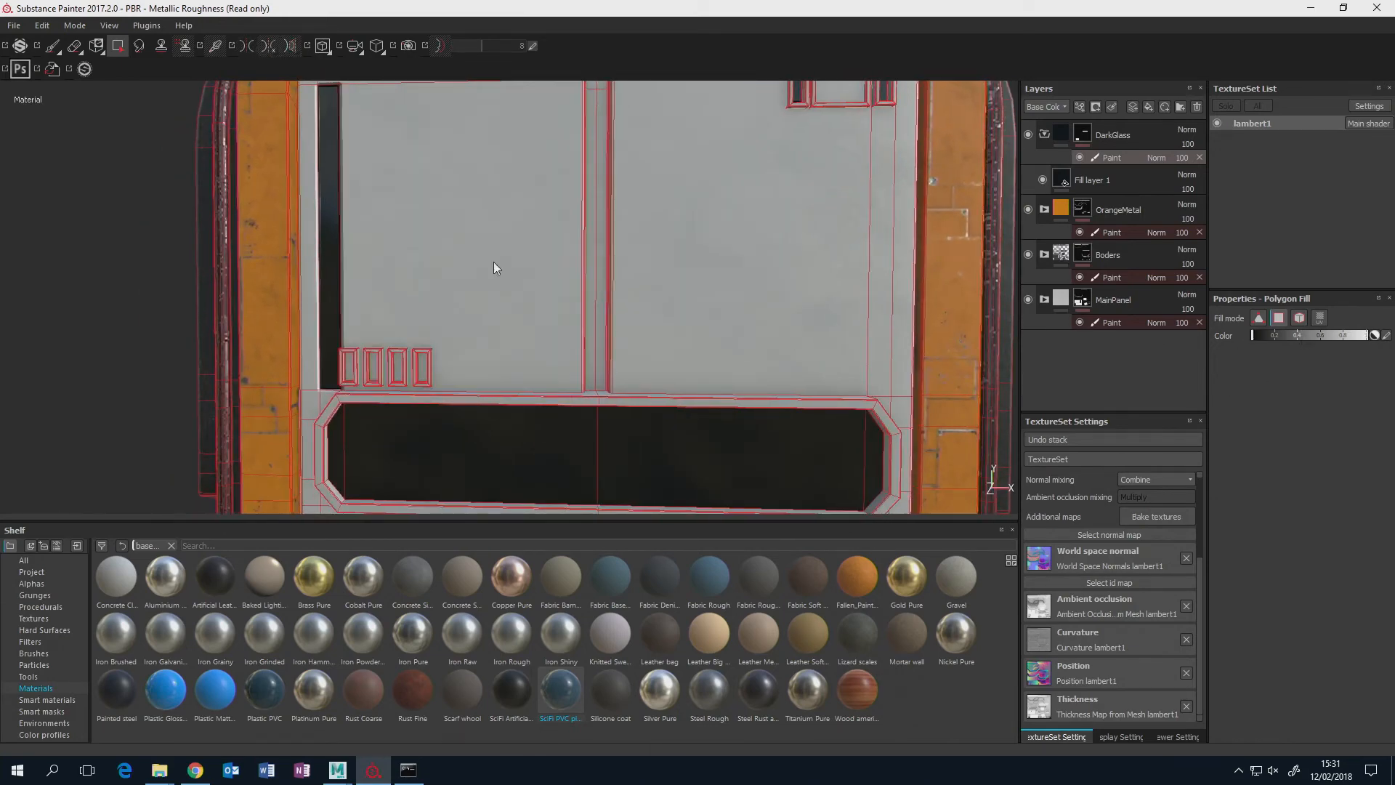
pyautogui.click(333, 259)
pyautogui.keyDown('alt'); pyautogui.moveTo(497, 222); pyautogui.dragTo(531, 267, button='middle'); pyautogui.keyUp('alt')
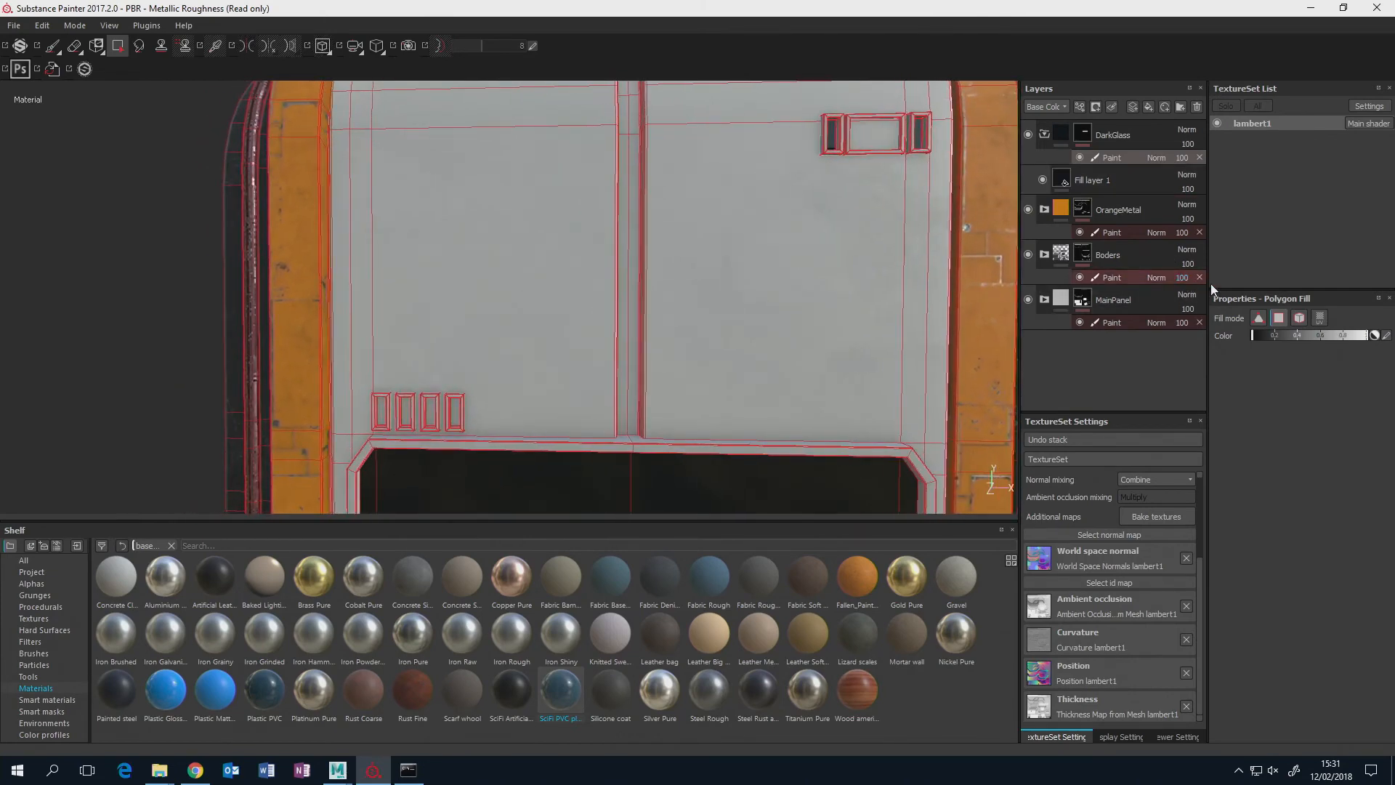
# Polygon-fill the four small vent recesses above the long panel with white in the DarkGlass mask, and collapse the folder.
pyautogui.moveTo(1302, 335); pyautogui.dragTo(1330, 335)
pyautogui.scroll(5, 630, 312)
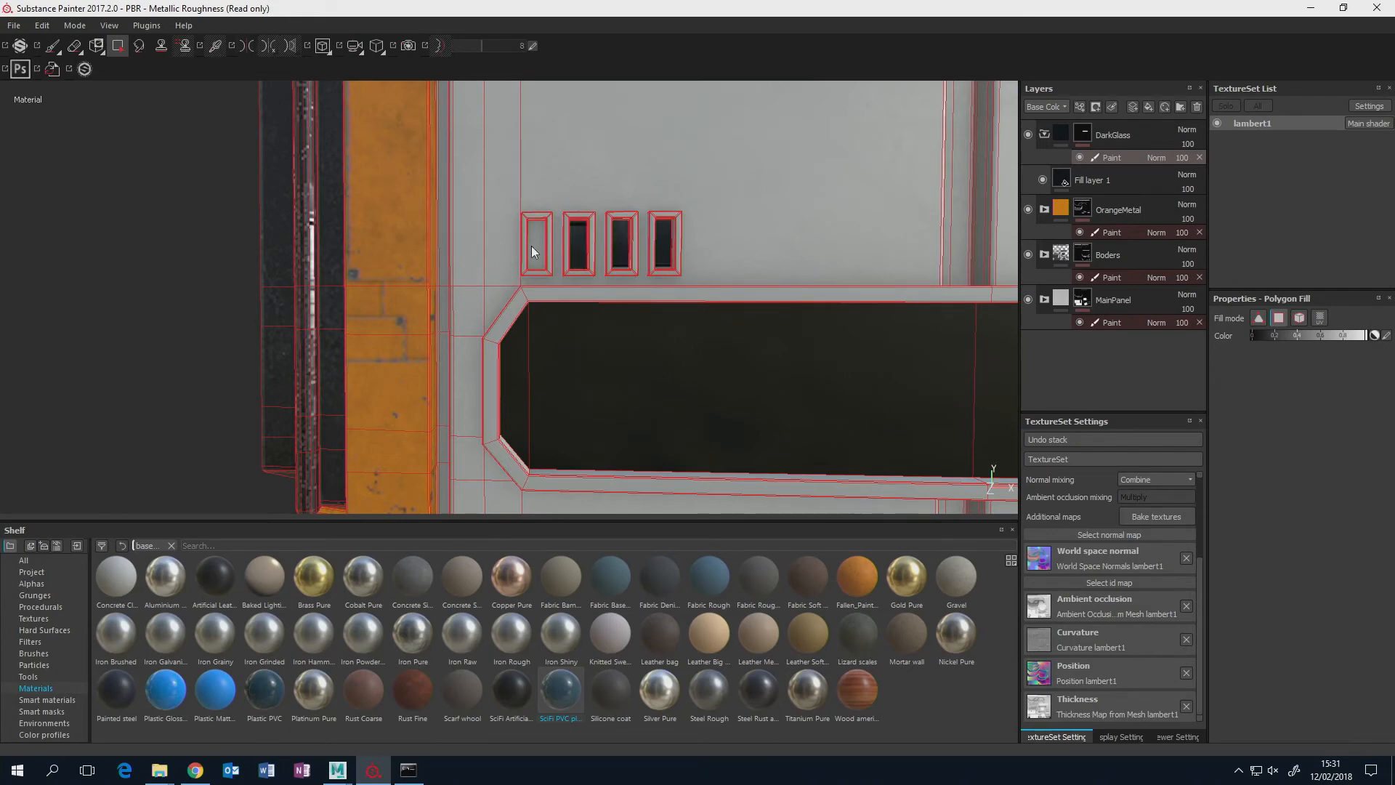
pyautogui.moveTo(537, 247)
pyautogui.keyDown('alt'); pyautogui.mouseDown()
pyautogui.moveTo(301, 353)
pyautogui.moveTo(410, 302)
pyautogui.moveTo(441, 381)
pyautogui.moveTo(472, 313)
pyautogui.moveTo(538, 298)
pyautogui.moveTo(651, 302)
pyautogui.moveTo(632, 313)
pyautogui.mouseUp(); pyautogui.keyUp('alt')
pyautogui.scroll(-5, 310, 350)
pyautogui.click(1057, 134)
pyautogui.keyDown('alt'); pyautogui.moveTo(632, 313); pyautogui.dragTo(640, 313, button='middle'); pyautogui.keyUp('alt')
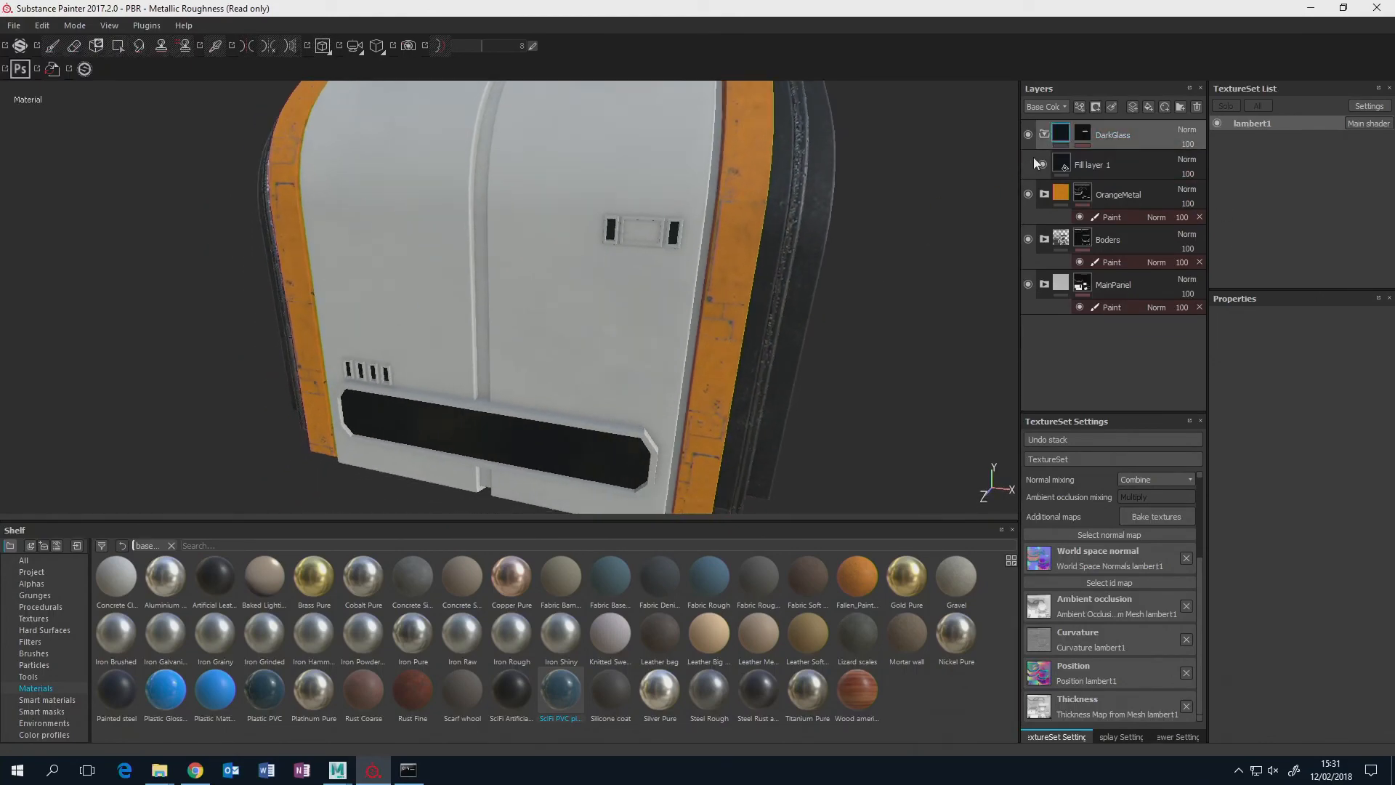
pyautogui.click(1044, 135)
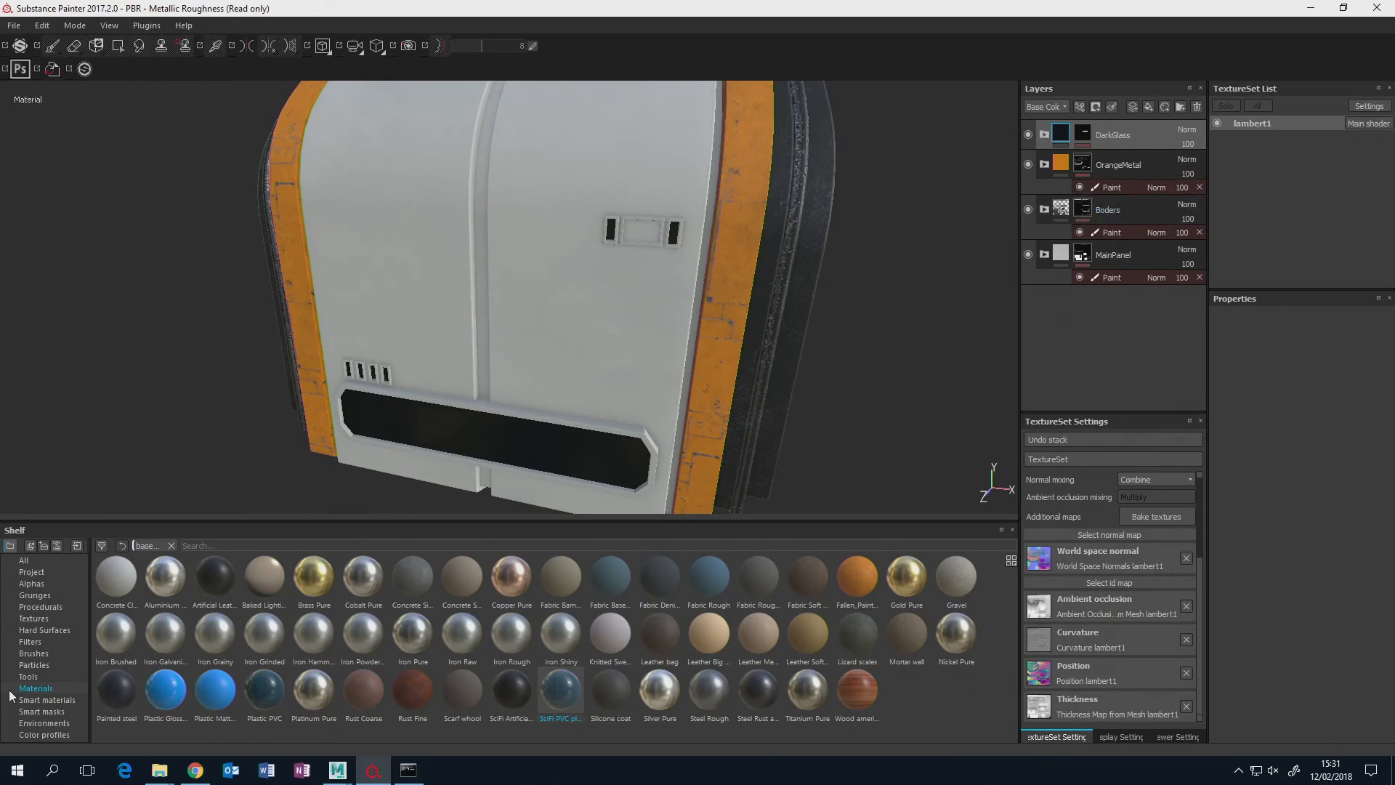
# Add the Steel Painted smart material above the DarkGlass folder.
pyautogui.click(46, 701)
pyautogui.scroll(-2, 608, 651)
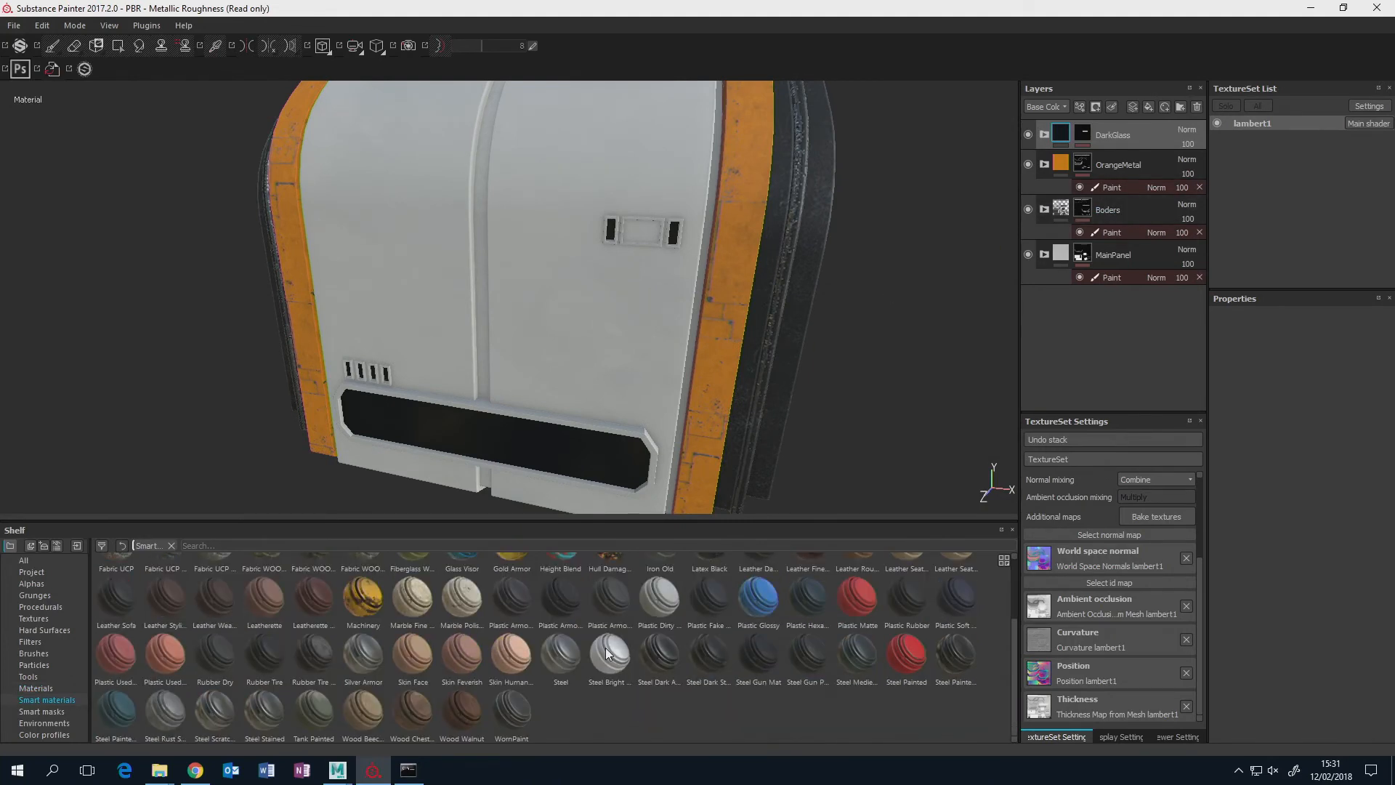
pyautogui.scroll(2, 607, 651)
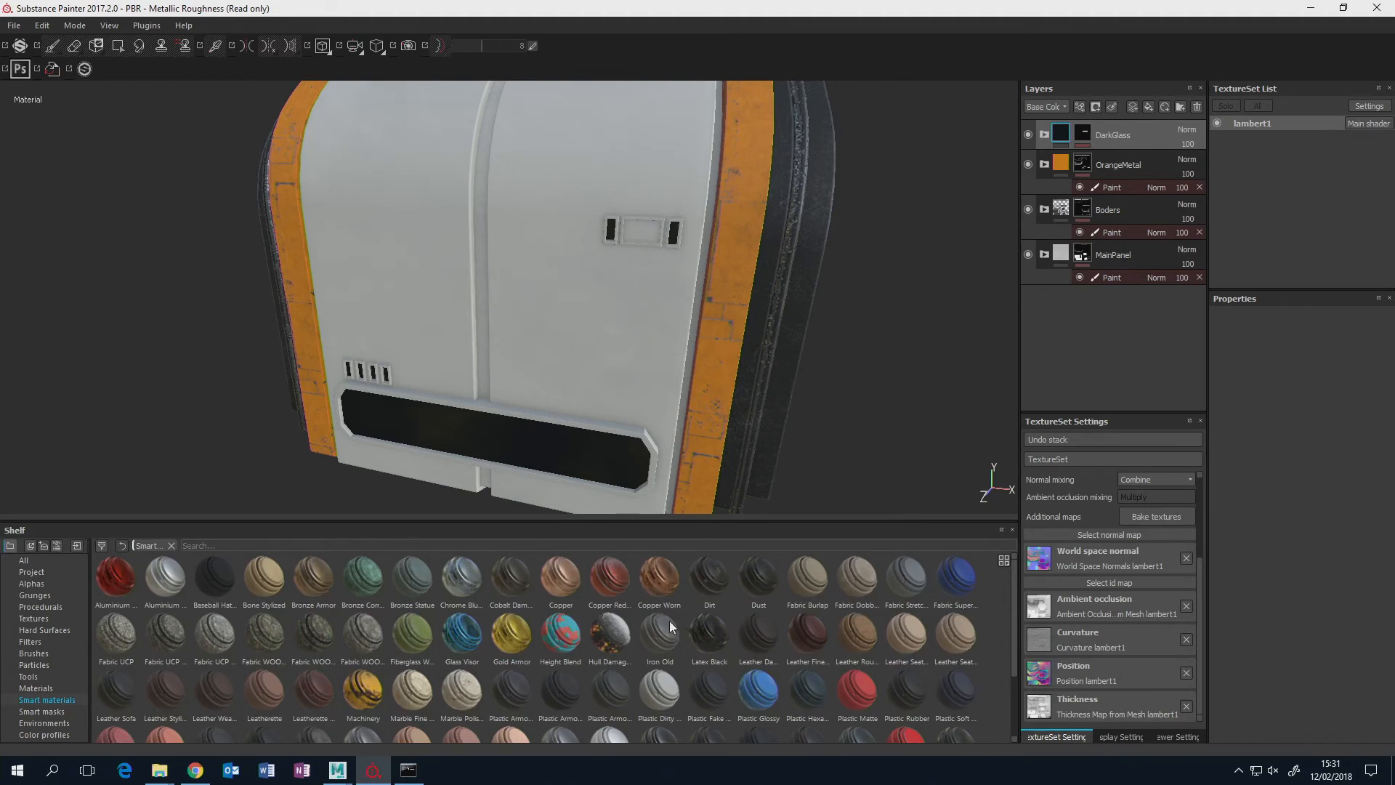
pyautogui.scroll(-2, 669, 626)
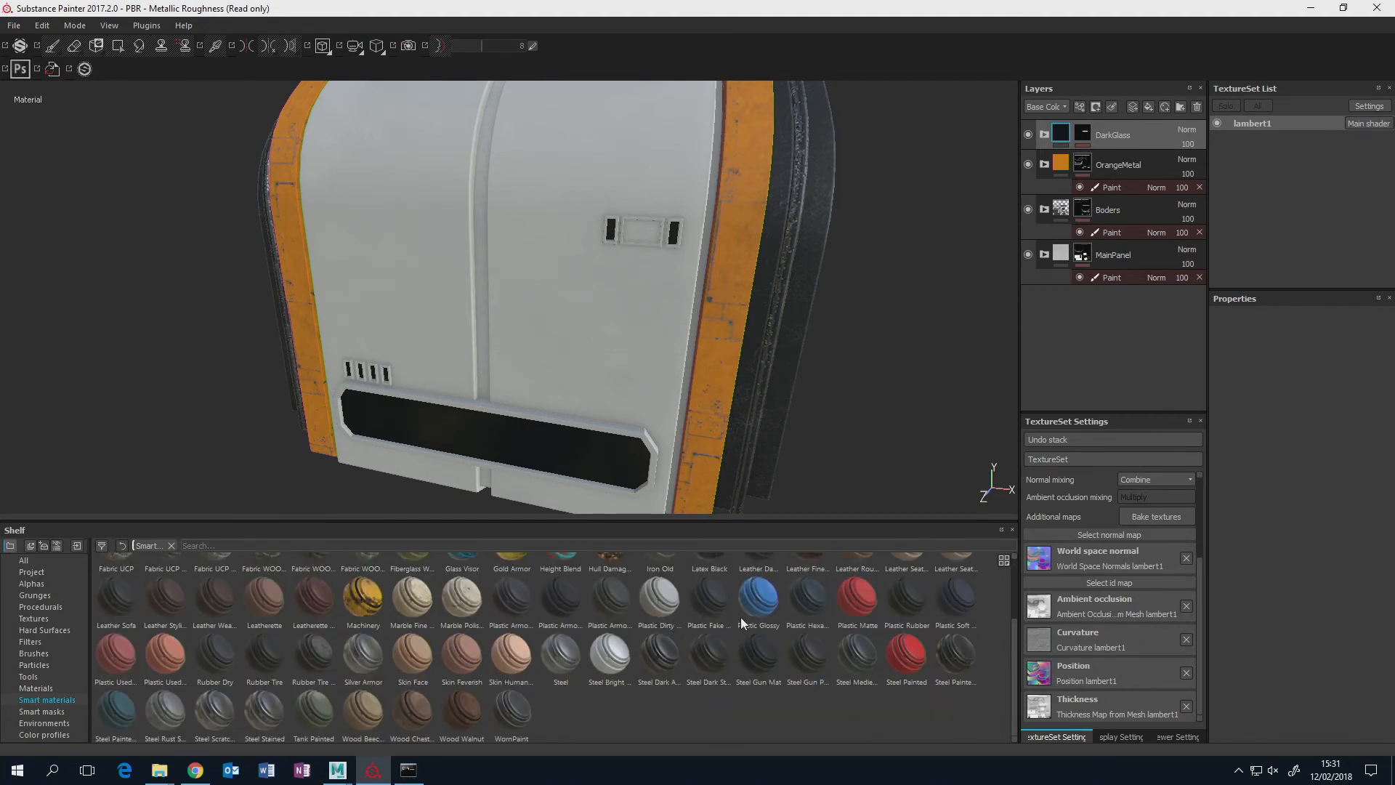
pyautogui.moveTo(895, 651)
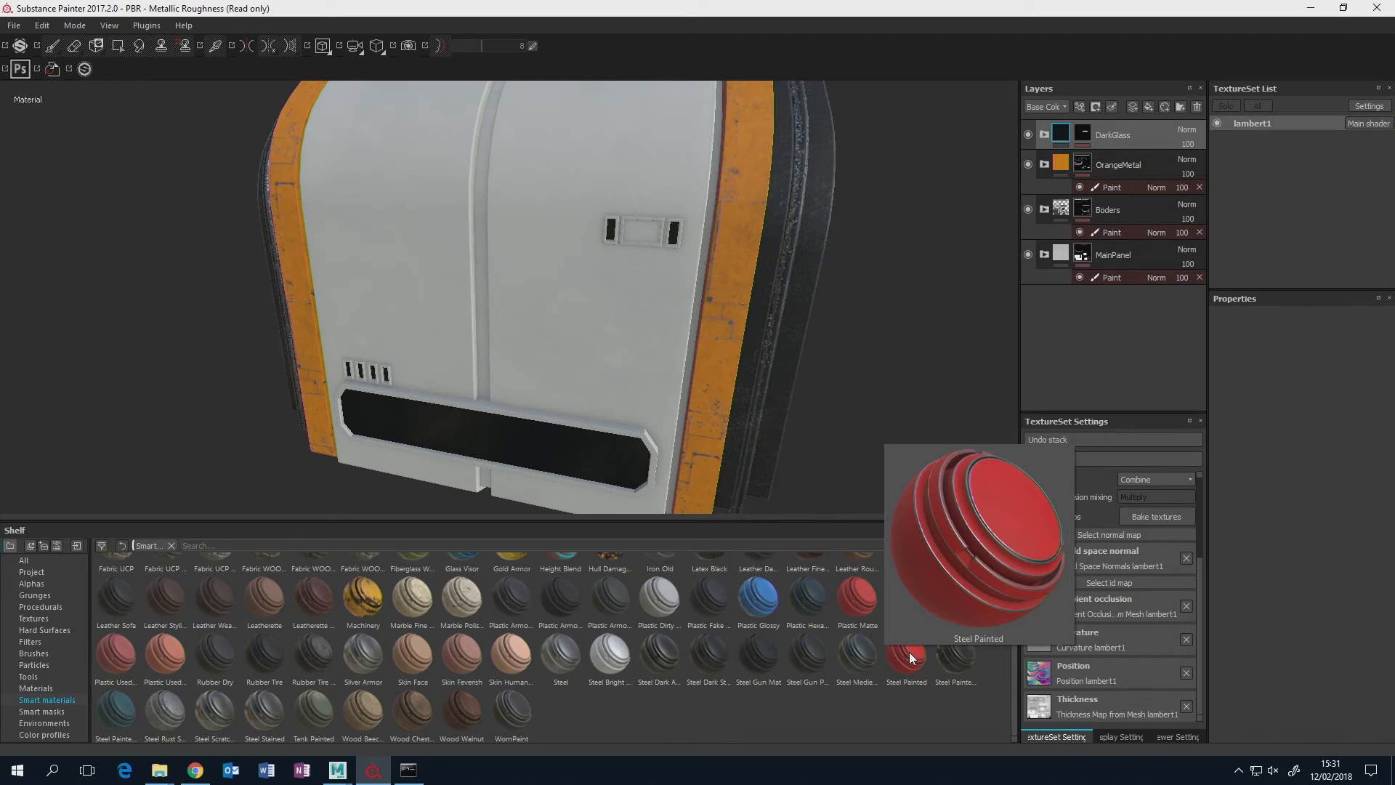
pyautogui.moveTo(909, 651)
pyautogui.mouseDown()
pyautogui.moveTo(1063, 132)
pyautogui.moveTo(1097, 130)
pyautogui.mouseUp()
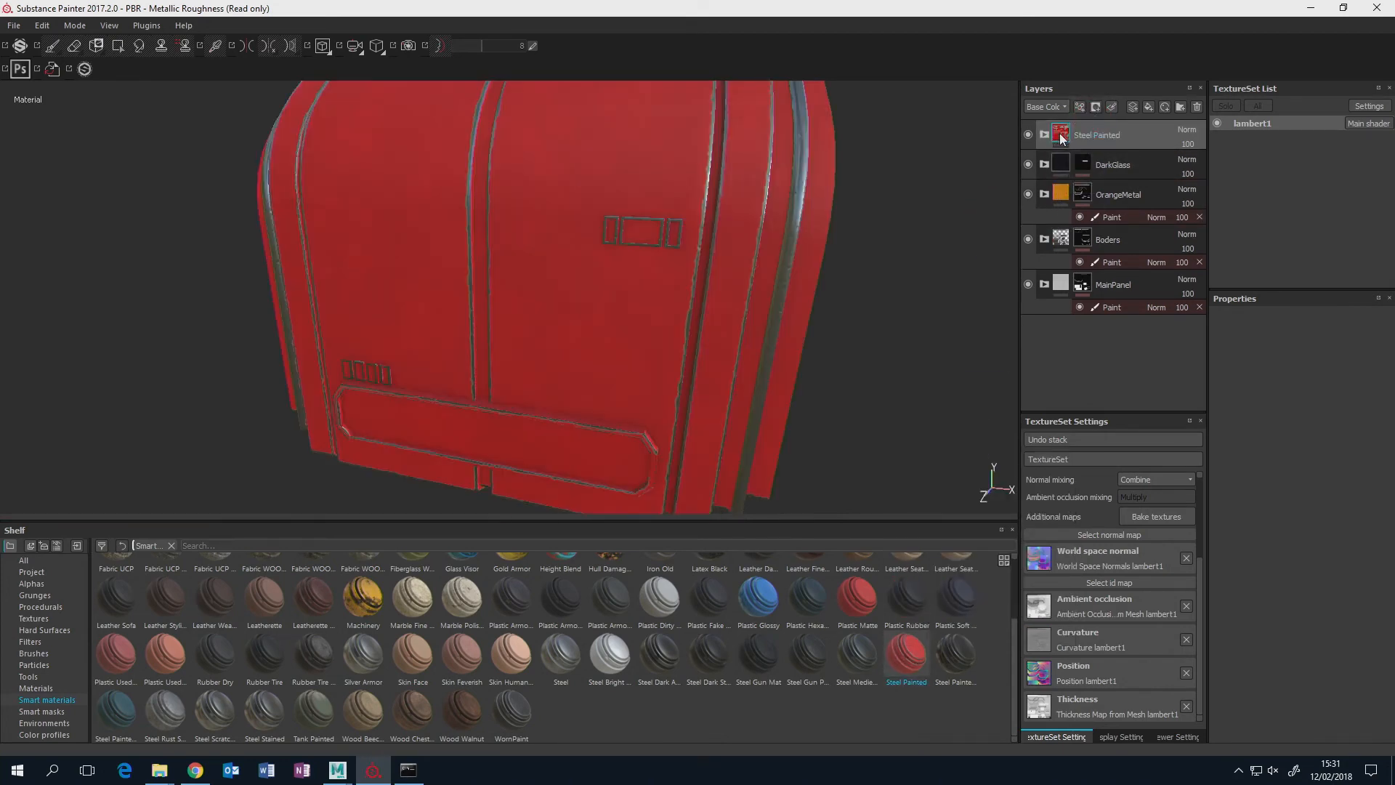
# Add a black mask with a paint effect to the Steel Painted folder.
pyautogui.rightClick(1061, 135)
pyautogui.click(1094, 155)
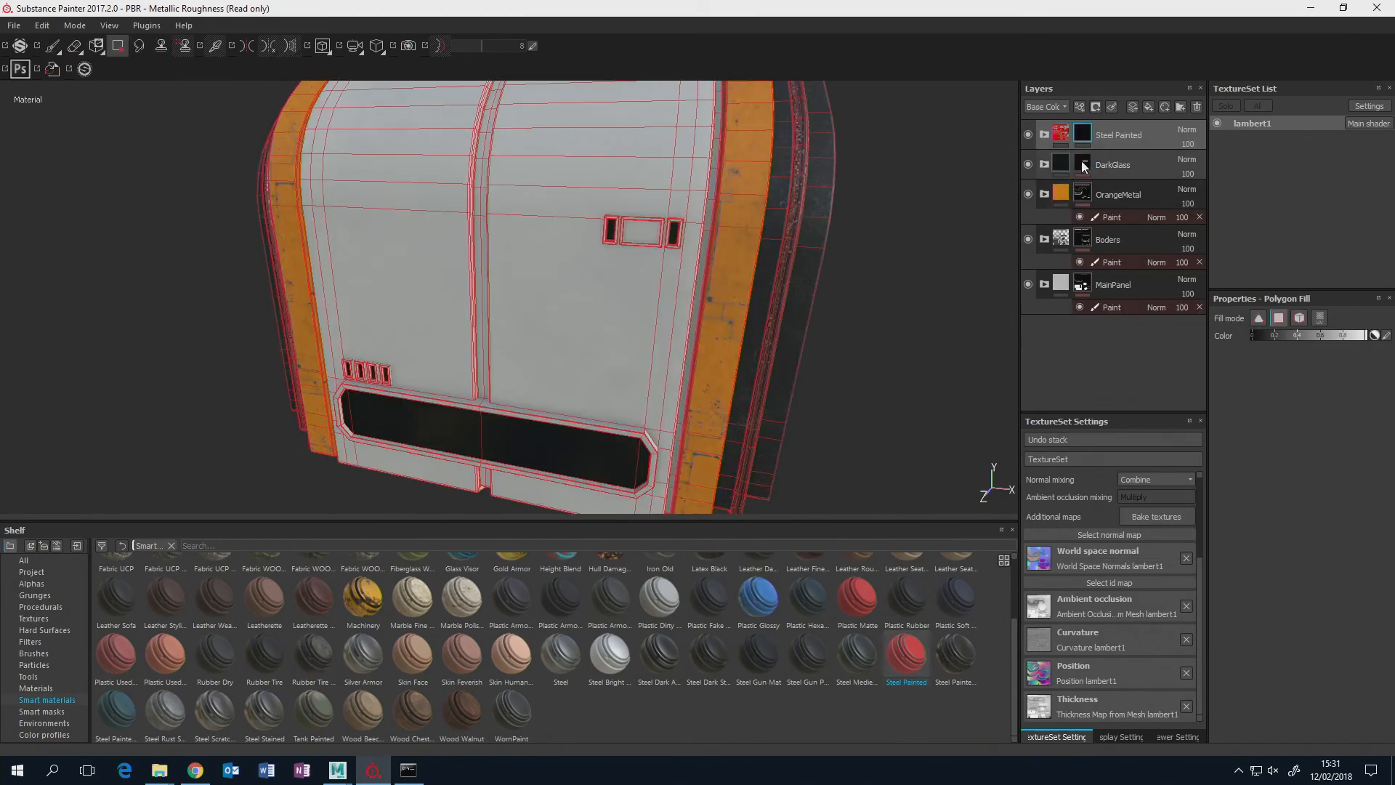
pyautogui.rightClick(1081, 136)
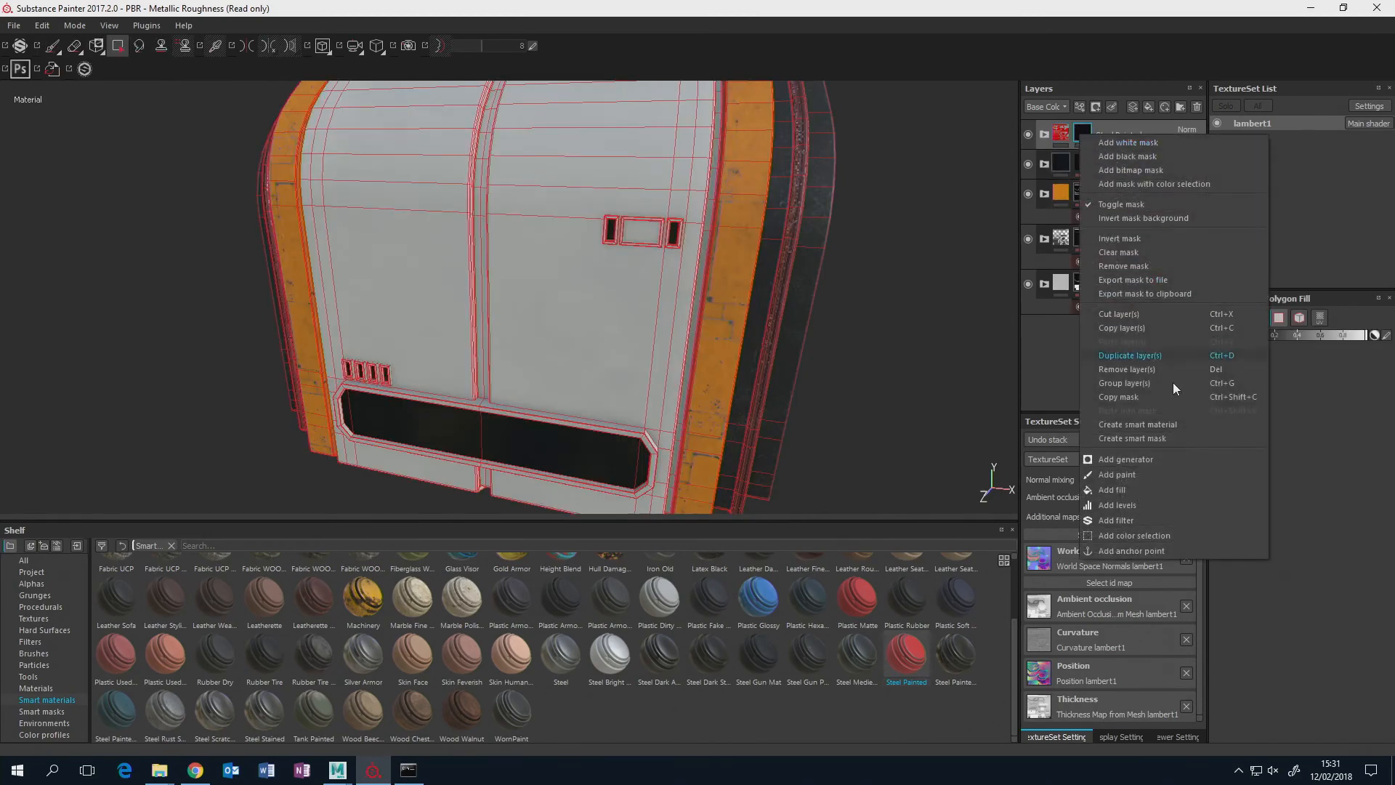
pyautogui.click(1159, 475)
# Fill the middle rectangular frame and its two narrow side frames on the upper panel as whole meshes in the Steel Painted mask.
pyautogui.keyDown('alt'); pyautogui.moveTo(590, 230); pyautogui.dragTo(567, 245, button='middle'); pyautogui.keyUp('alt')
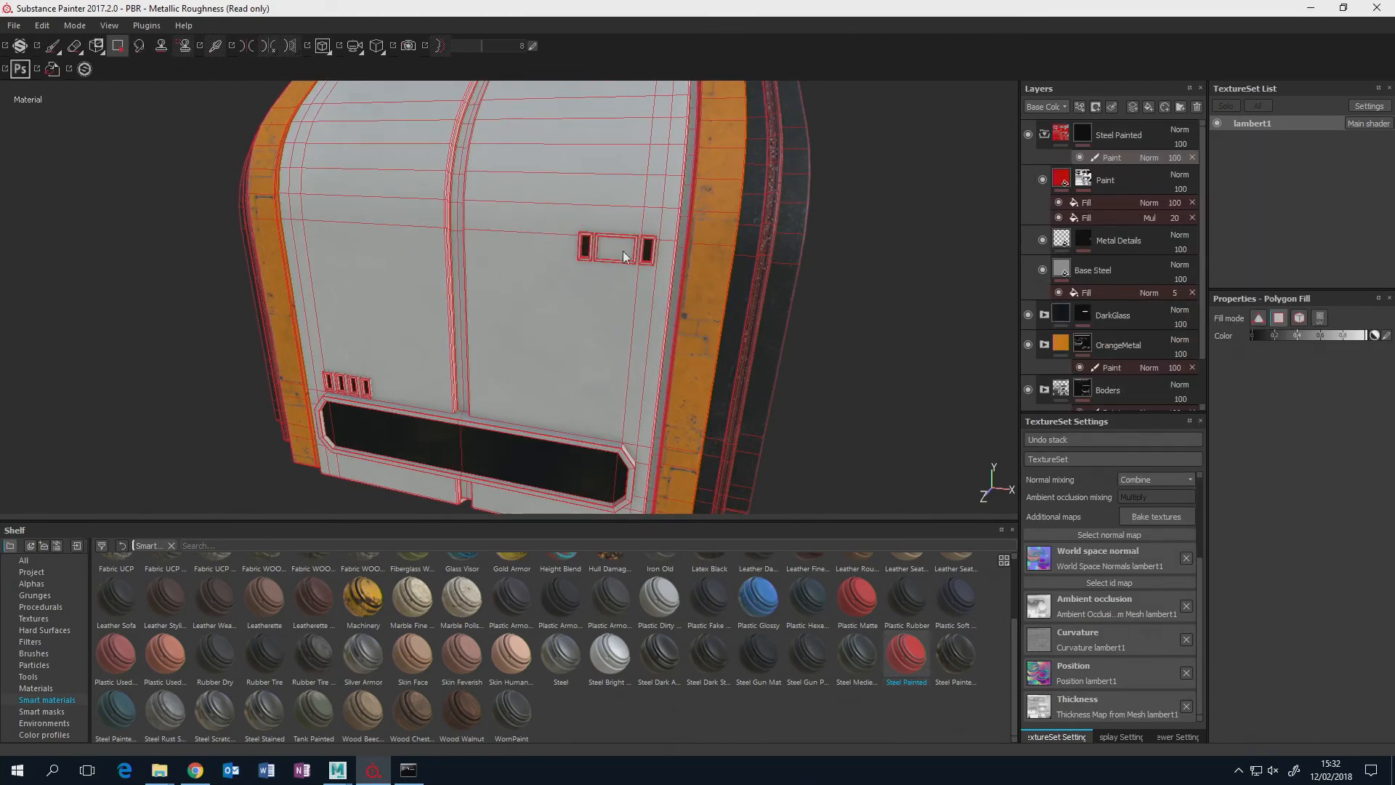
pyautogui.keyDown('alt'); pyautogui.moveTo(567, 245); pyautogui.dragTo(675, 242, button='right'); pyautogui.keyUp('alt')
pyautogui.keyDown('alt'); pyautogui.moveTo(674, 241); pyautogui.dragTo(633, 262, button='middle'); pyautogui.keyUp('alt')
pyautogui.keyDown('alt'); pyautogui.moveTo(633, 263); pyautogui.dragTo(560, 290); pyautogui.keyUp('alt')
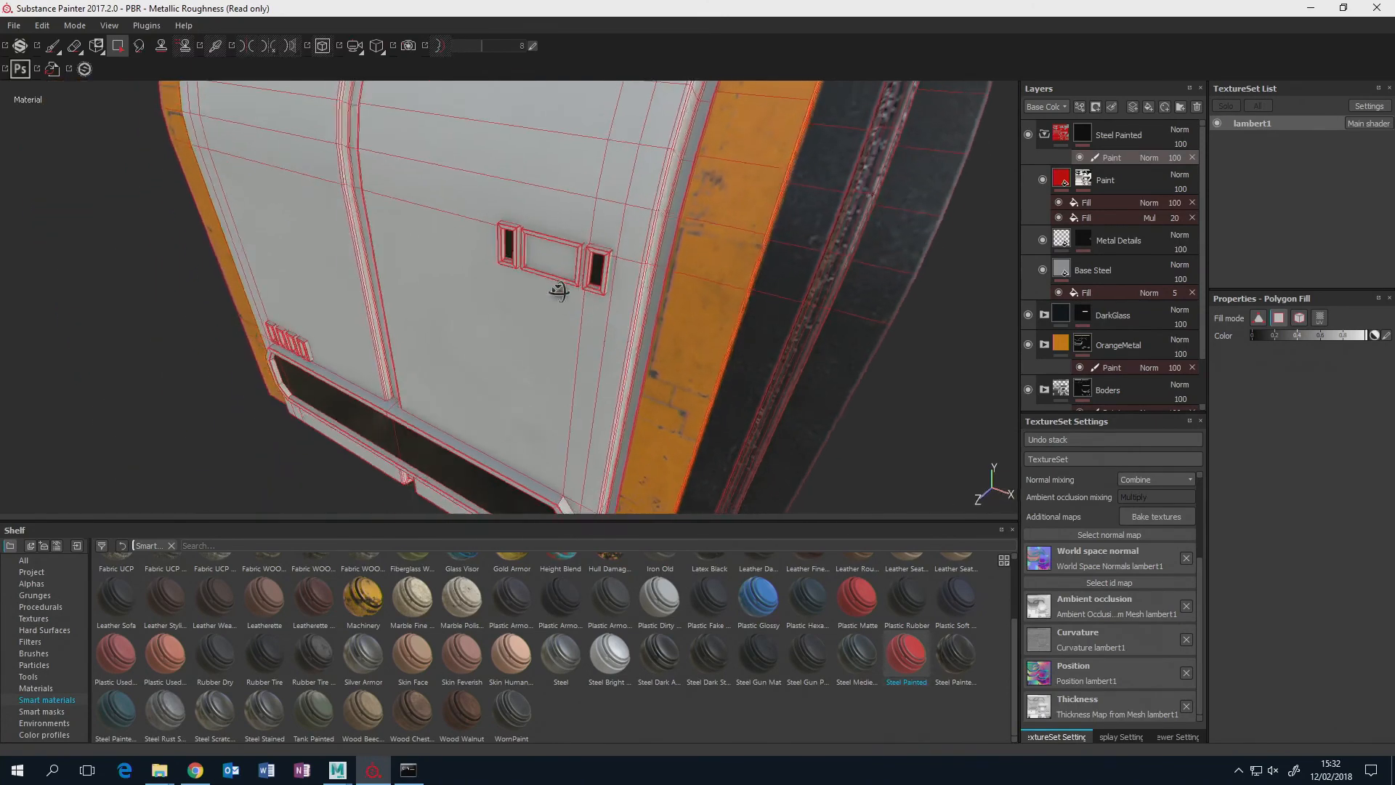
pyautogui.keyDown('alt'); pyautogui.moveTo(560, 290); pyautogui.dragTo(872, 300, button='right'); pyautogui.keyUp('alt')
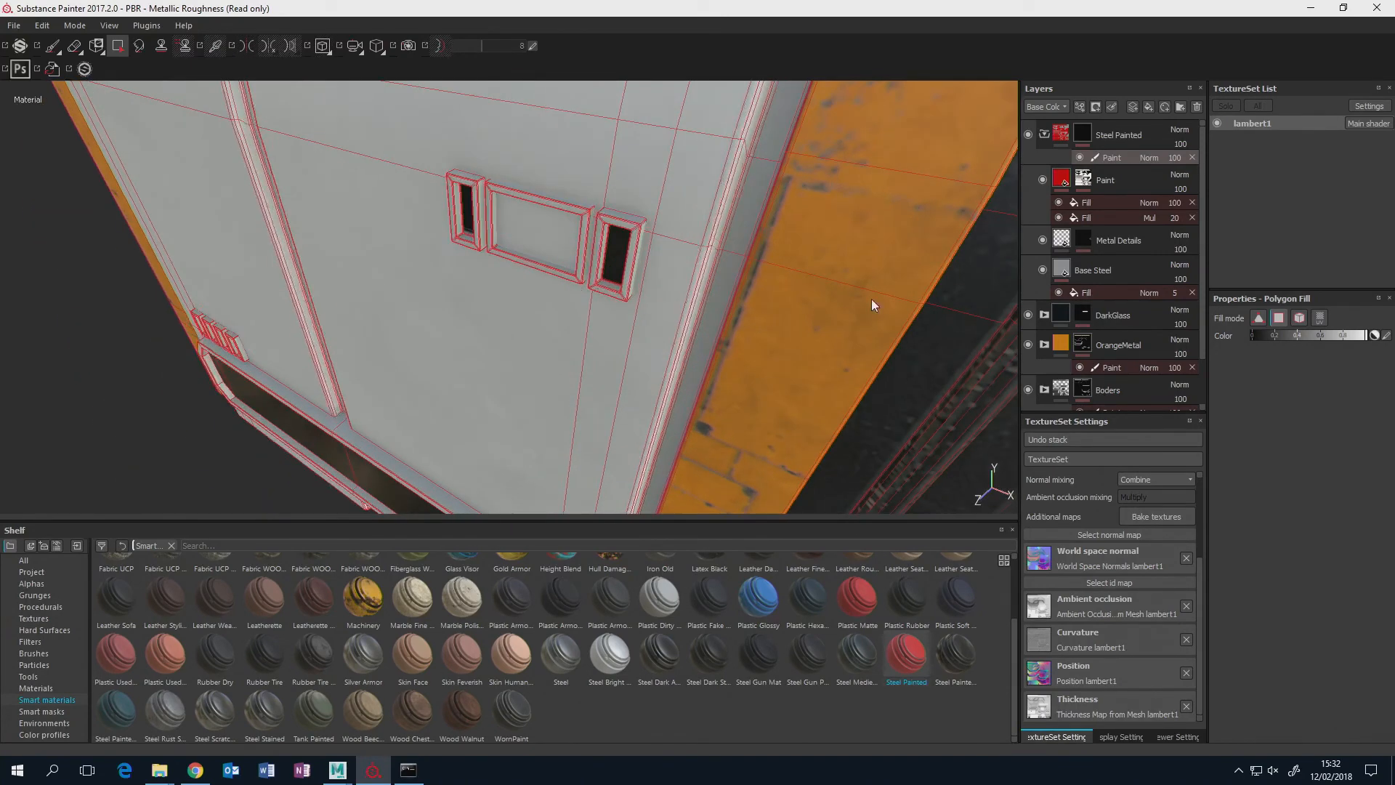
pyautogui.click(1299, 317)
pyautogui.click(552, 202)
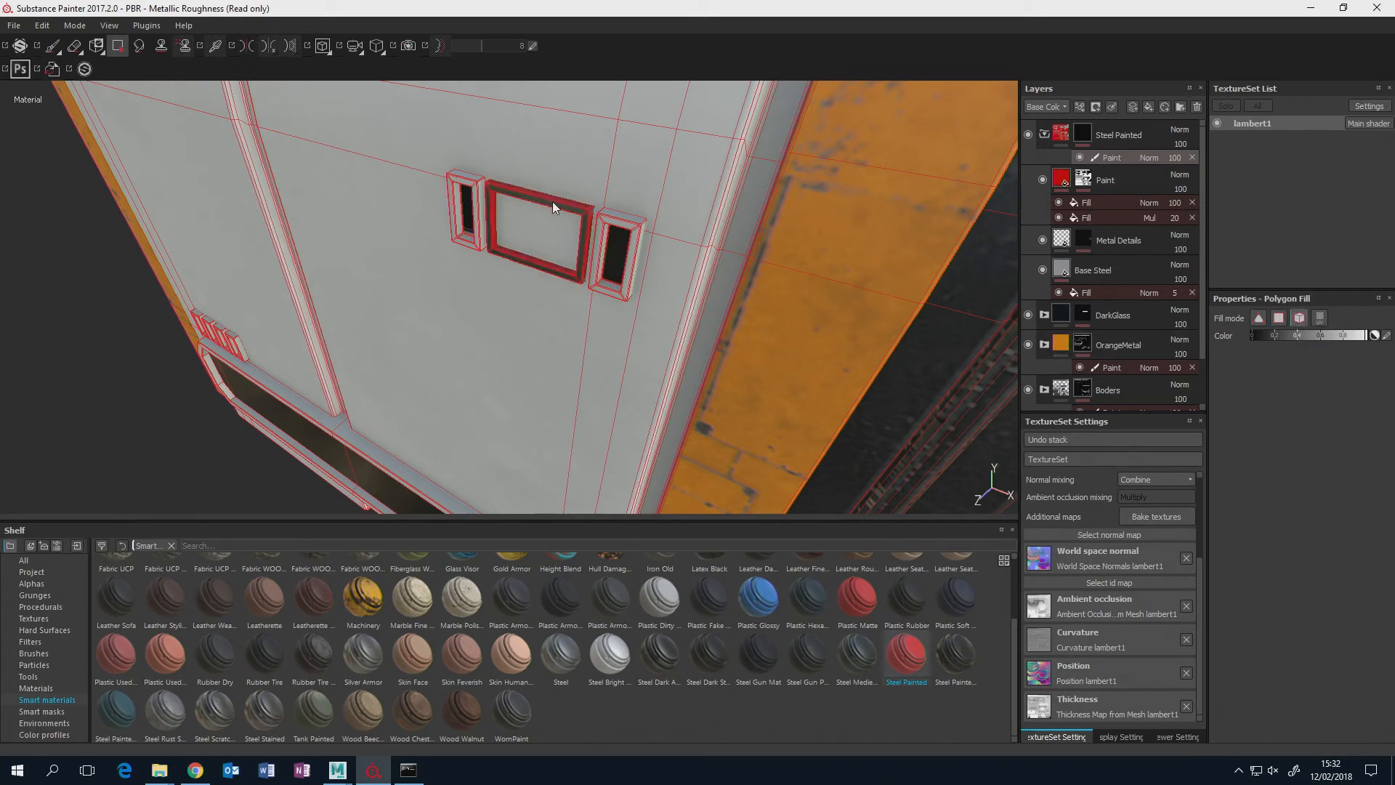
pyautogui.click(617, 217)
pyautogui.click(471, 191)
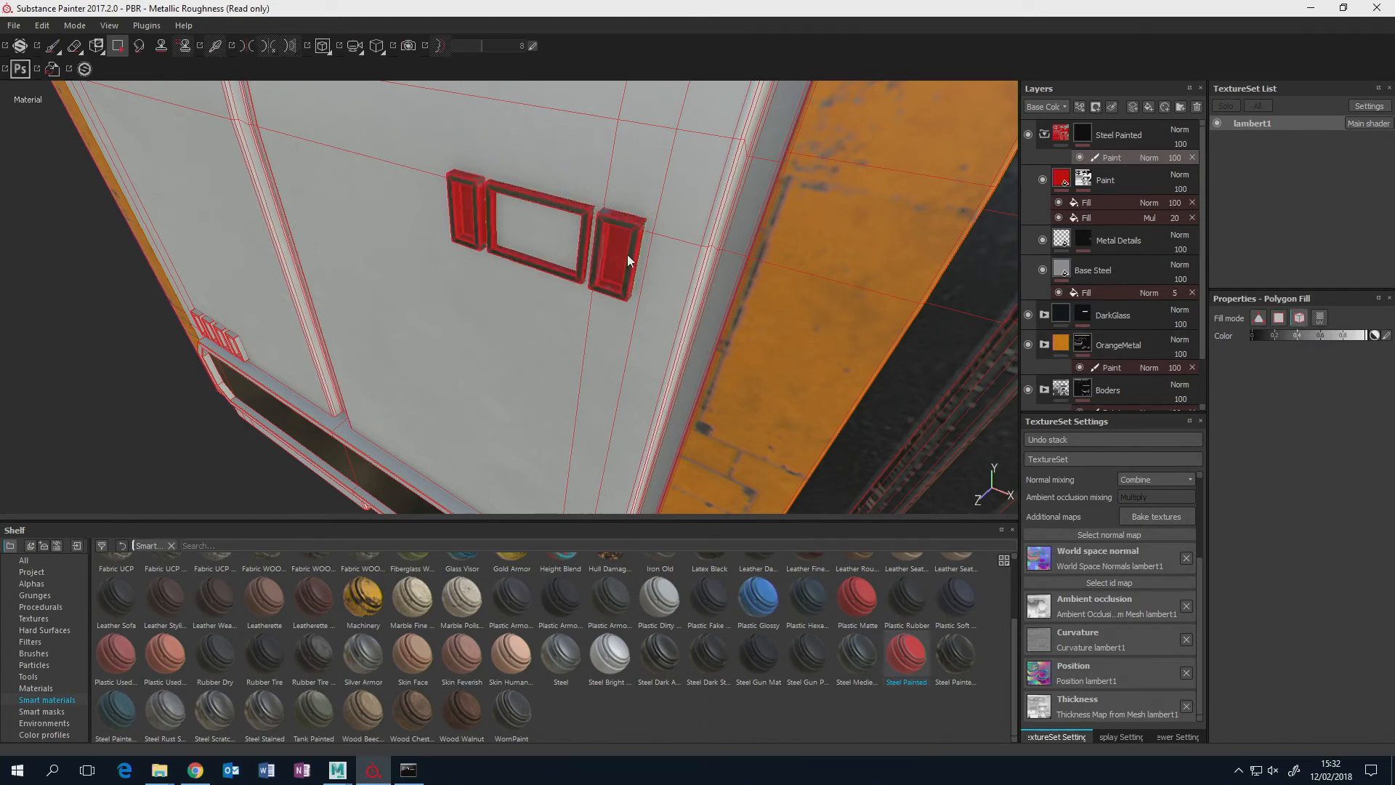
# Fill the whole mesh of the long chamfered panel near the base in the Steel Painted mask.
pyautogui.keyDown('alt'); pyautogui.moveTo(669, 337); pyautogui.dragTo(656, 231); pyautogui.keyUp('alt')
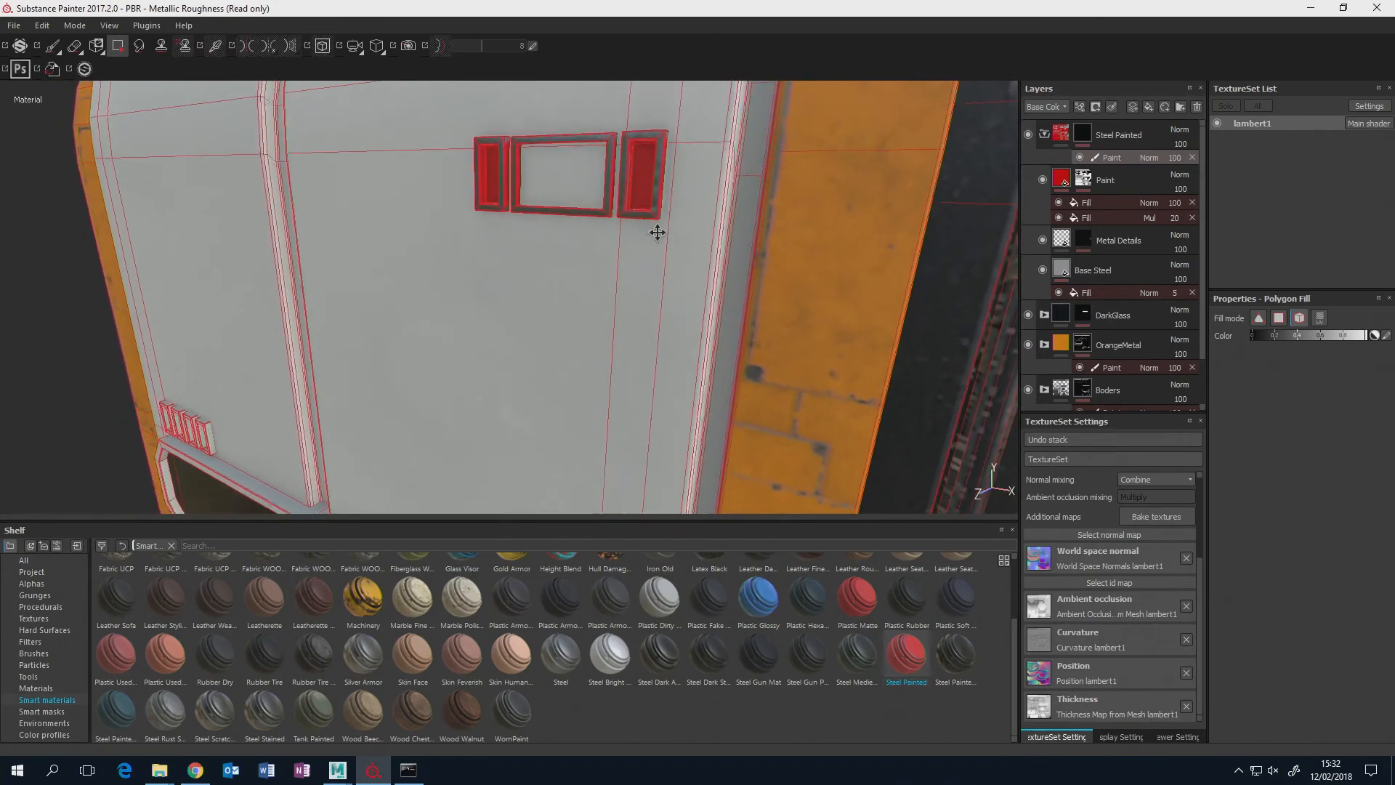
pyautogui.keyDown('alt'); pyautogui.moveTo(539, 312); pyautogui.dragTo(690, 362); pyautogui.keyUp('alt')
pyautogui.click(643, 366)
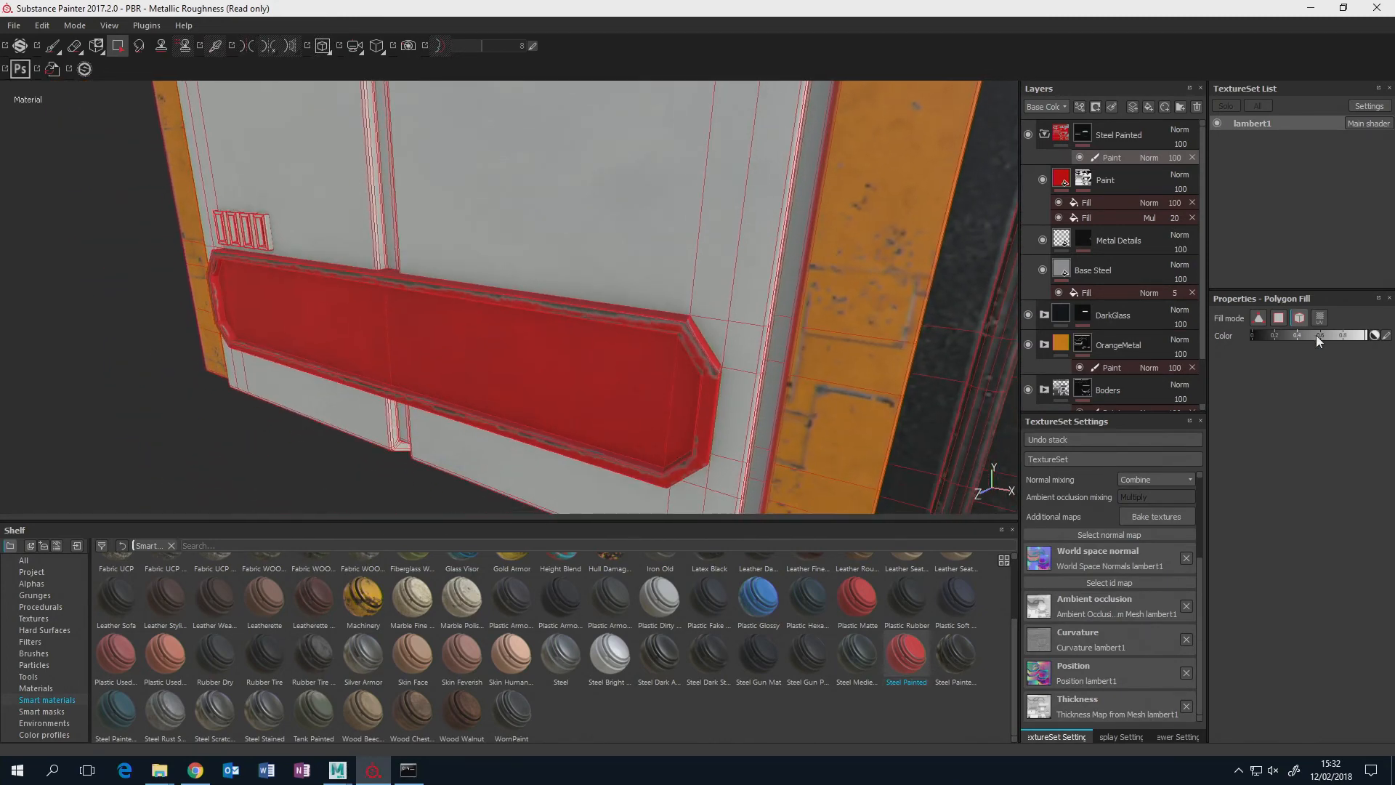
# Clear the Steel Painted fill with black polygon fill from the long panel's inner glass faces and the two narrow upper recesses.
pyautogui.click(1276, 319)
pyautogui.click(607, 408)
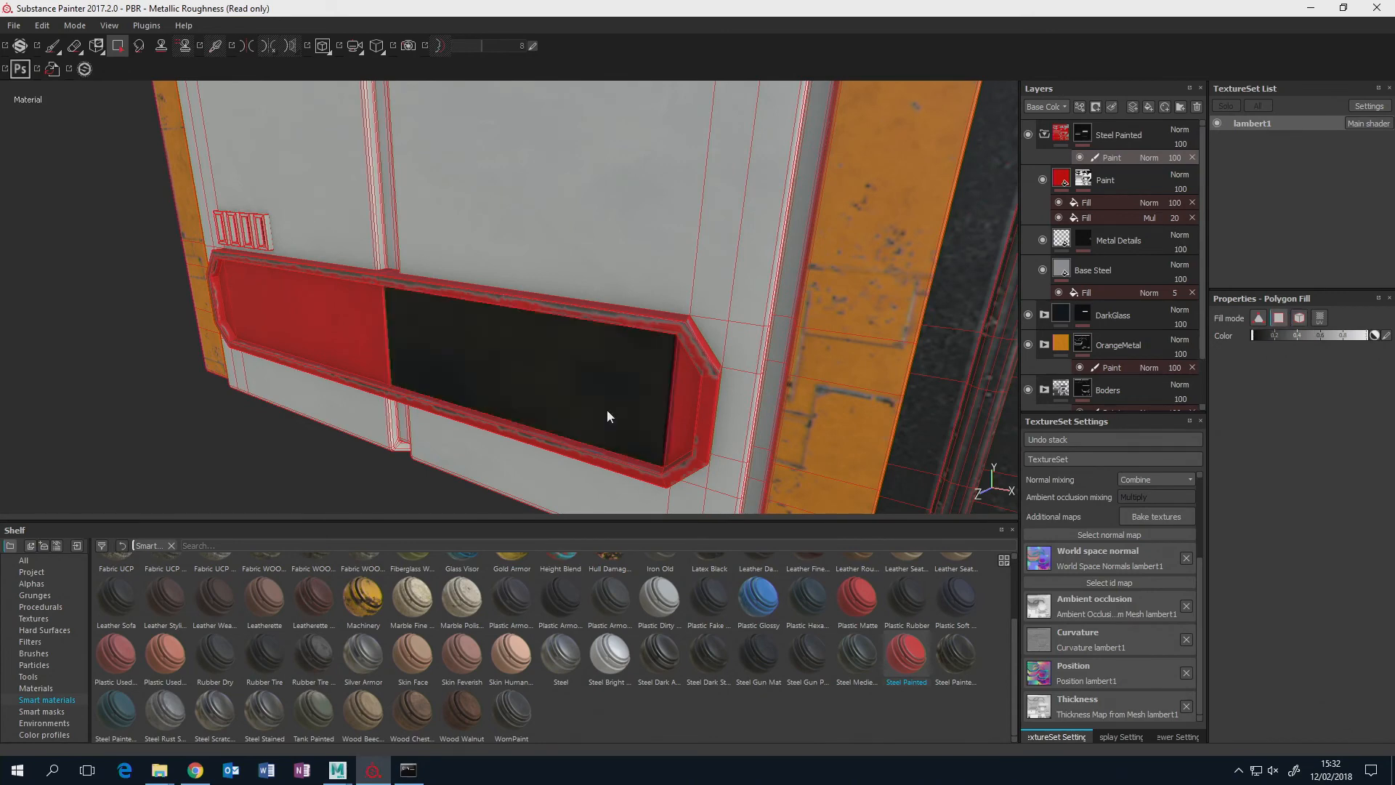
pyautogui.click(690, 405)
pyautogui.keyDown('alt'); pyautogui.moveTo(657, 234); pyautogui.dragTo(319, 496); pyautogui.keyUp('alt')
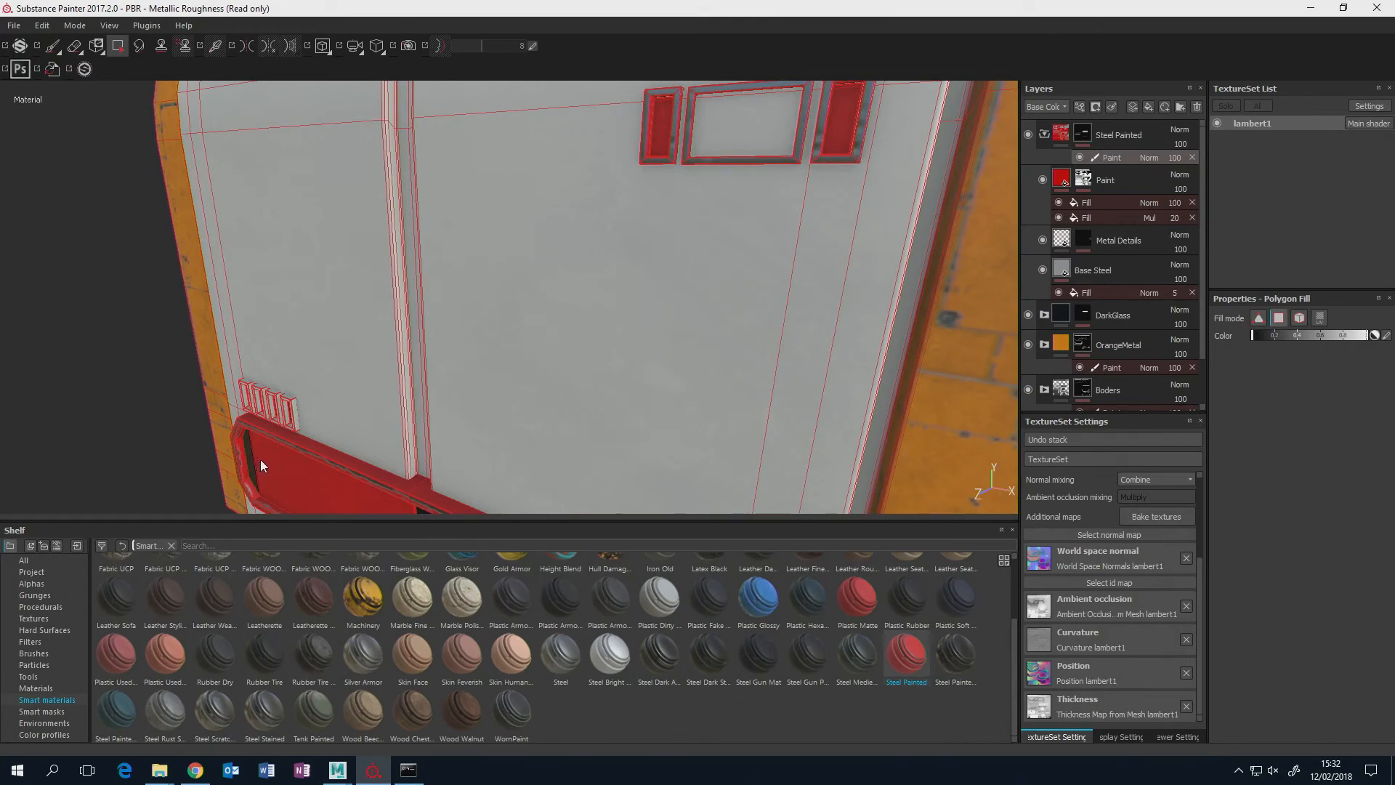
pyautogui.click(287, 459)
pyautogui.keyDown('alt'); pyautogui.moveTo(572, 266); pyautogui.dragTo(791, 220); pyautogui.keyUp('alt')
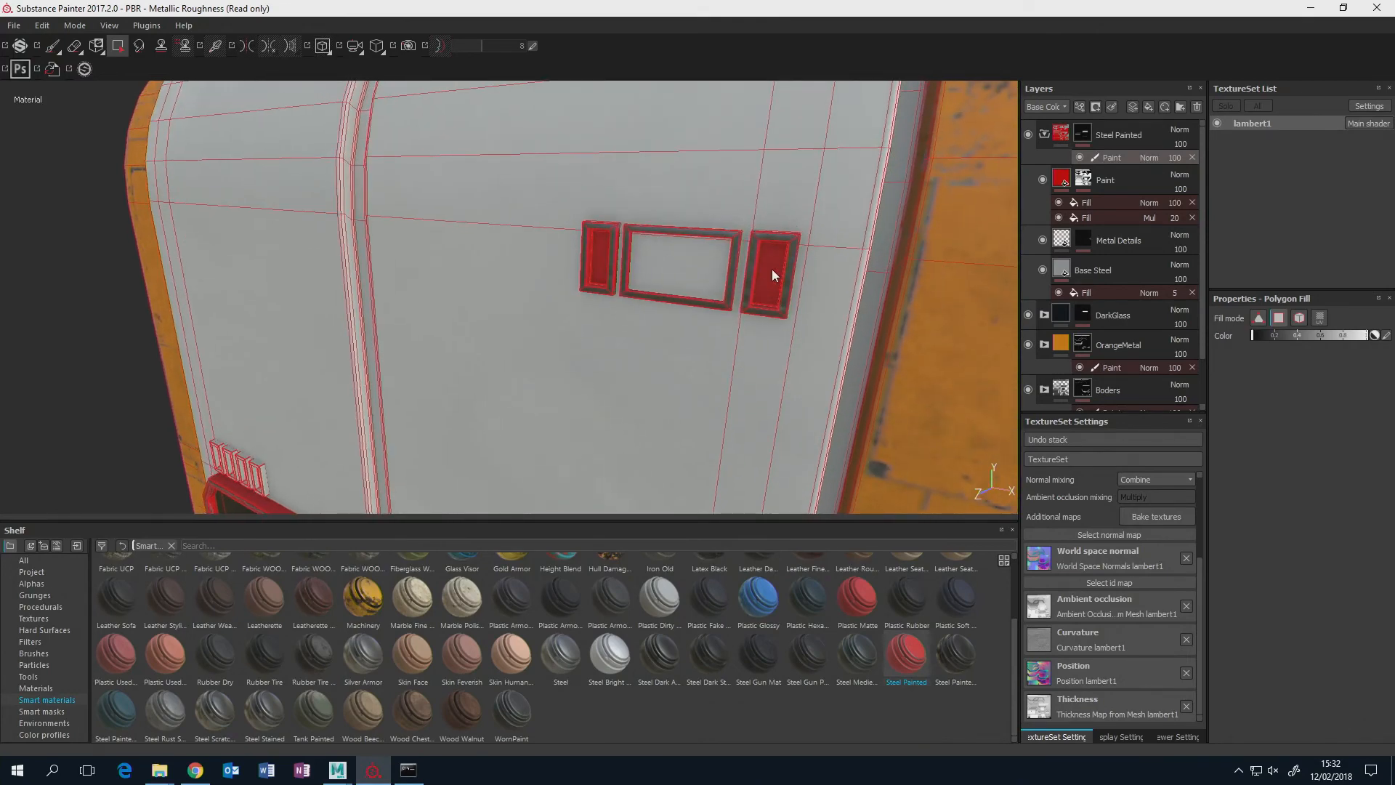
pyautogui.keyDown('alt'); pyautogui.moveTo(568, 319); pyautogui.dragTo(591, 340); pyautogui.keyUp('alt')
pyautogui.keyDown('alt'); pyautogui.moveTo(591, 340); pyautogui.dragTo(677, 342, button='middle'); pyautogui.keyUp('alt')
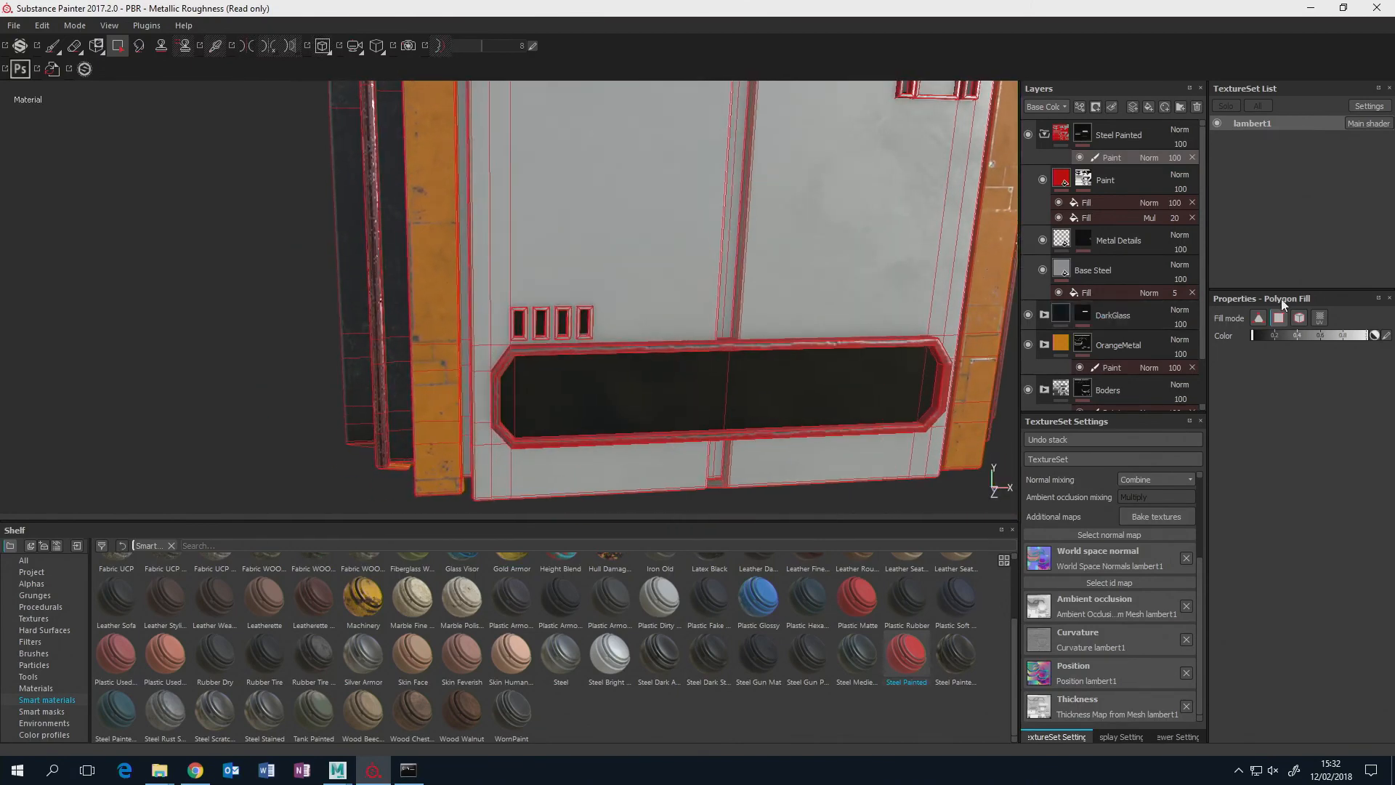
# Mesh-fill the four small vent frames in the Steel Painted mask and clear their inner glass faces with black polygon fill.
pyautogui.click(1299, 318)
pyautogui.scroll(-2, 594, 315)
pyautogui.scroll(5, 594, 315)
pyautogui.click(581, 295)
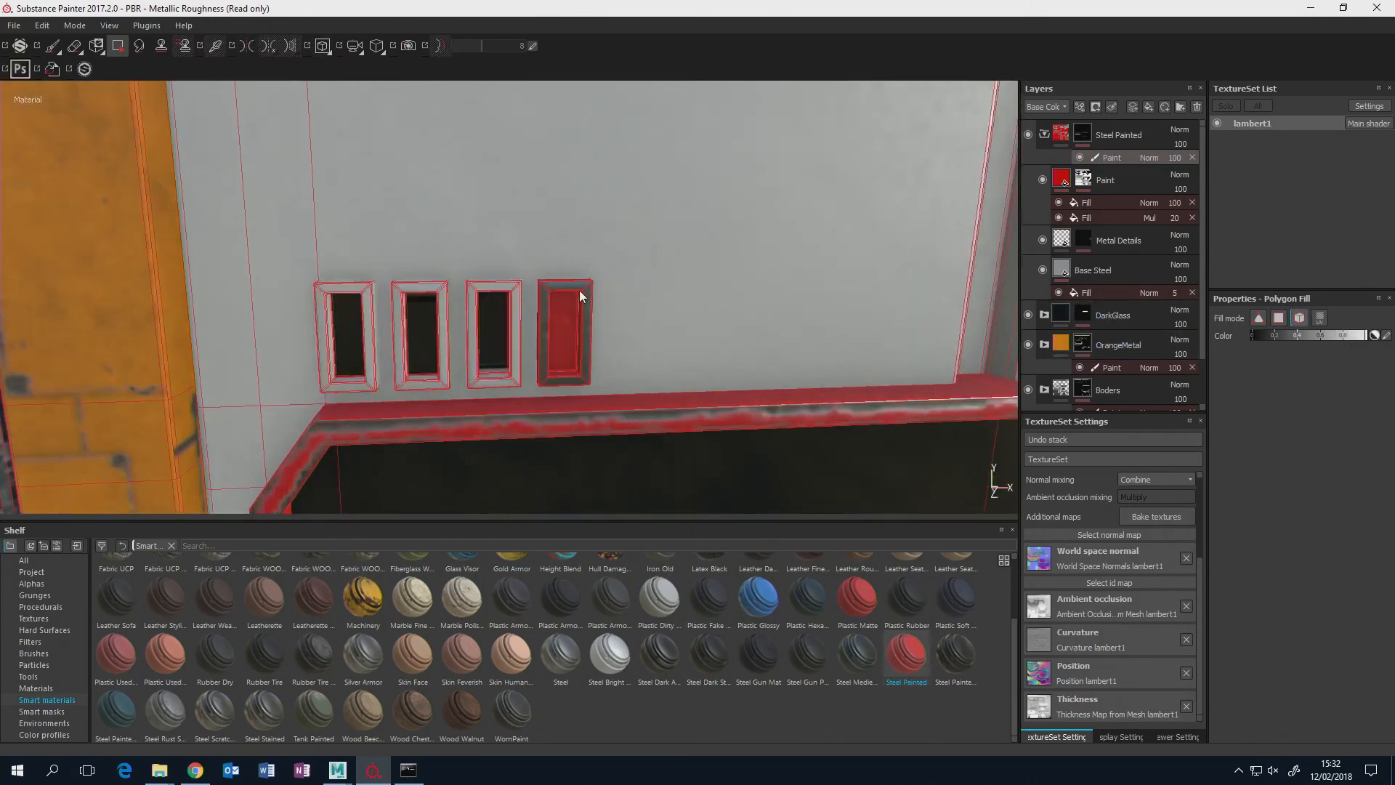
pyautogui.click(514, 289)
pyautogui.click(429, 303)
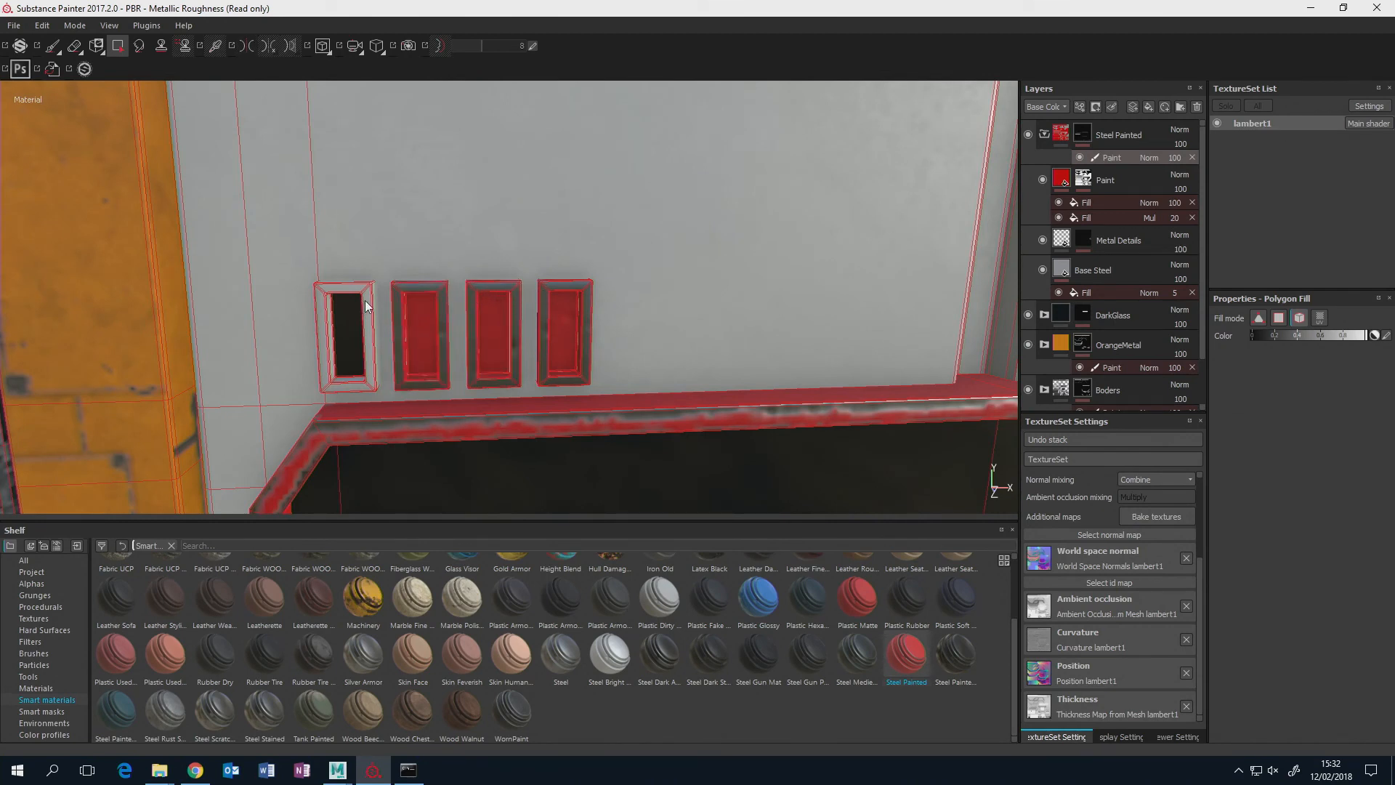
pyautogui.click(369, 290)
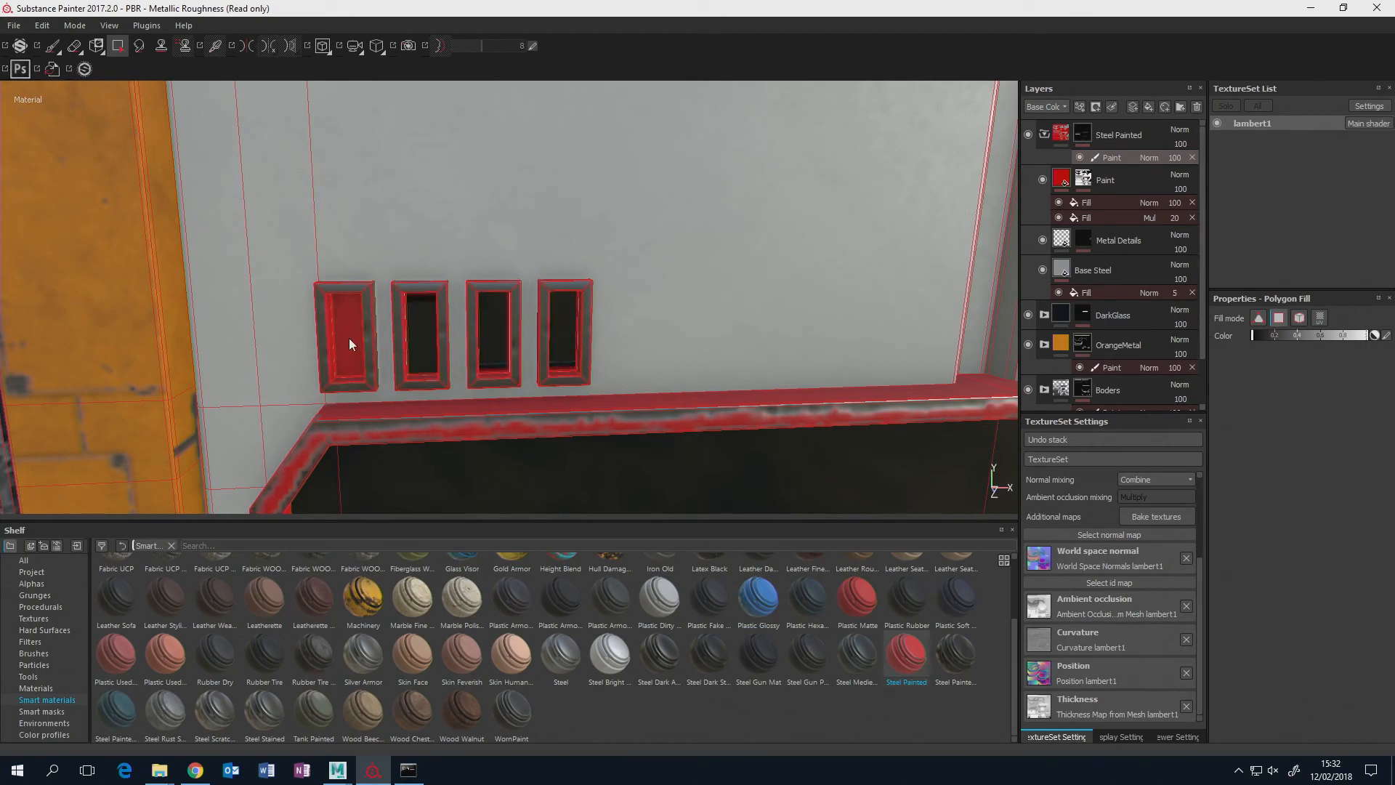
pyautogui.scroll(-10, 561, 323)
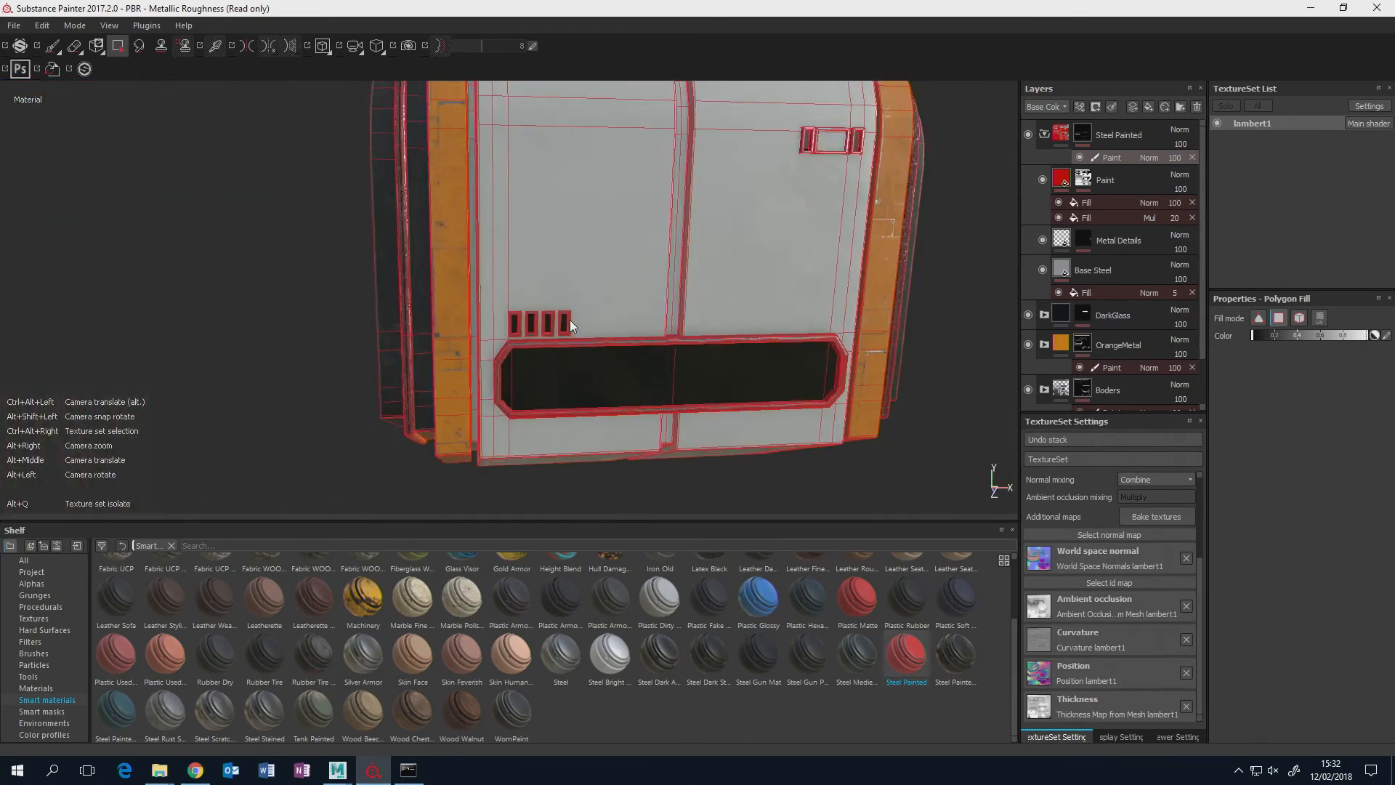
# Switch to the Paint brush, collapse the Steel Painted folder and rename it PanelFrames.
pyautogui.keyDown('alt'); pyautogui.moveTo(692, 343); pyautogui.dragTo(690, 335); pyautogui.keyUp('alt')
pyautogui.keyDown('alt'); pyautogui.moveTo(872, 288); pyautogui.dragTo(822, 303, button='middle'); pyautogui.keyUp('alt')
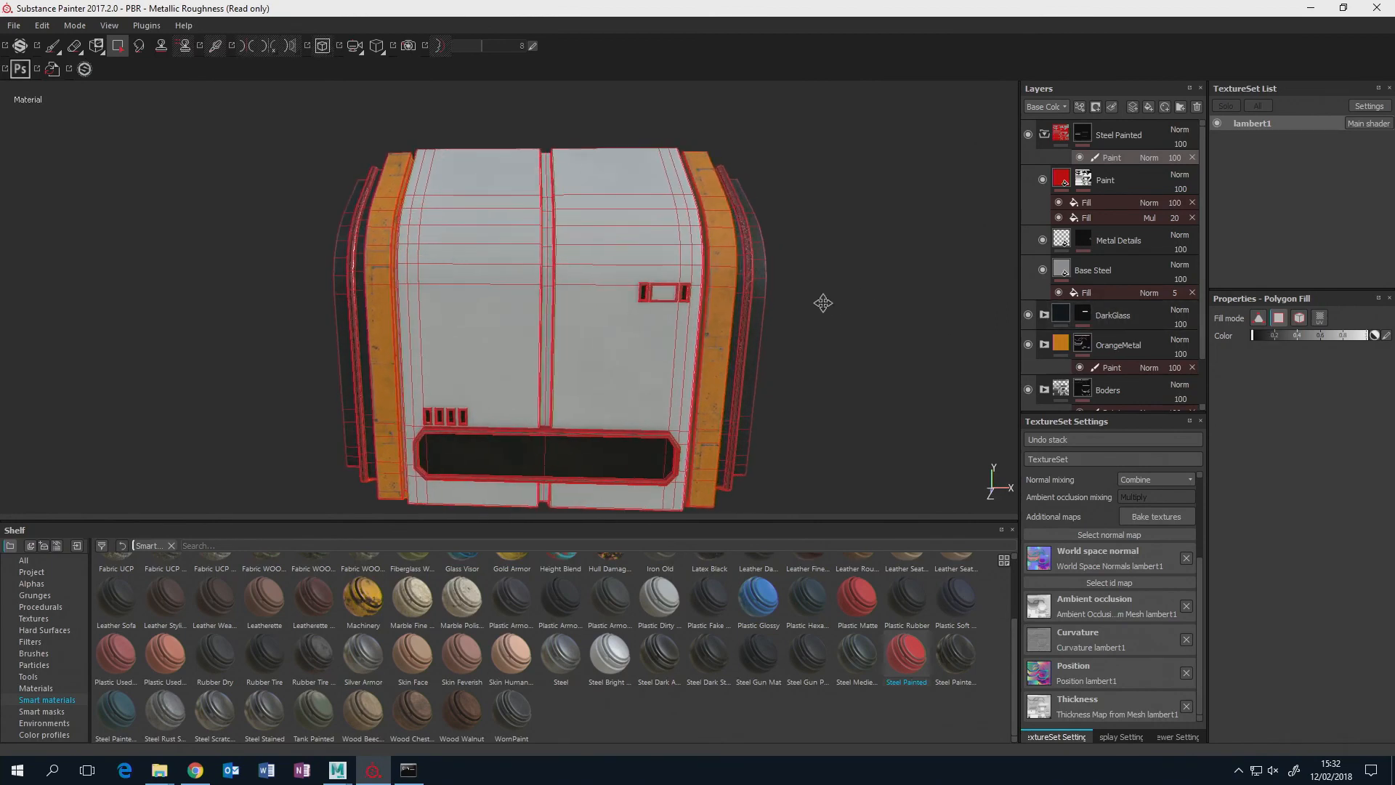
pyautogui.click(53, 48)
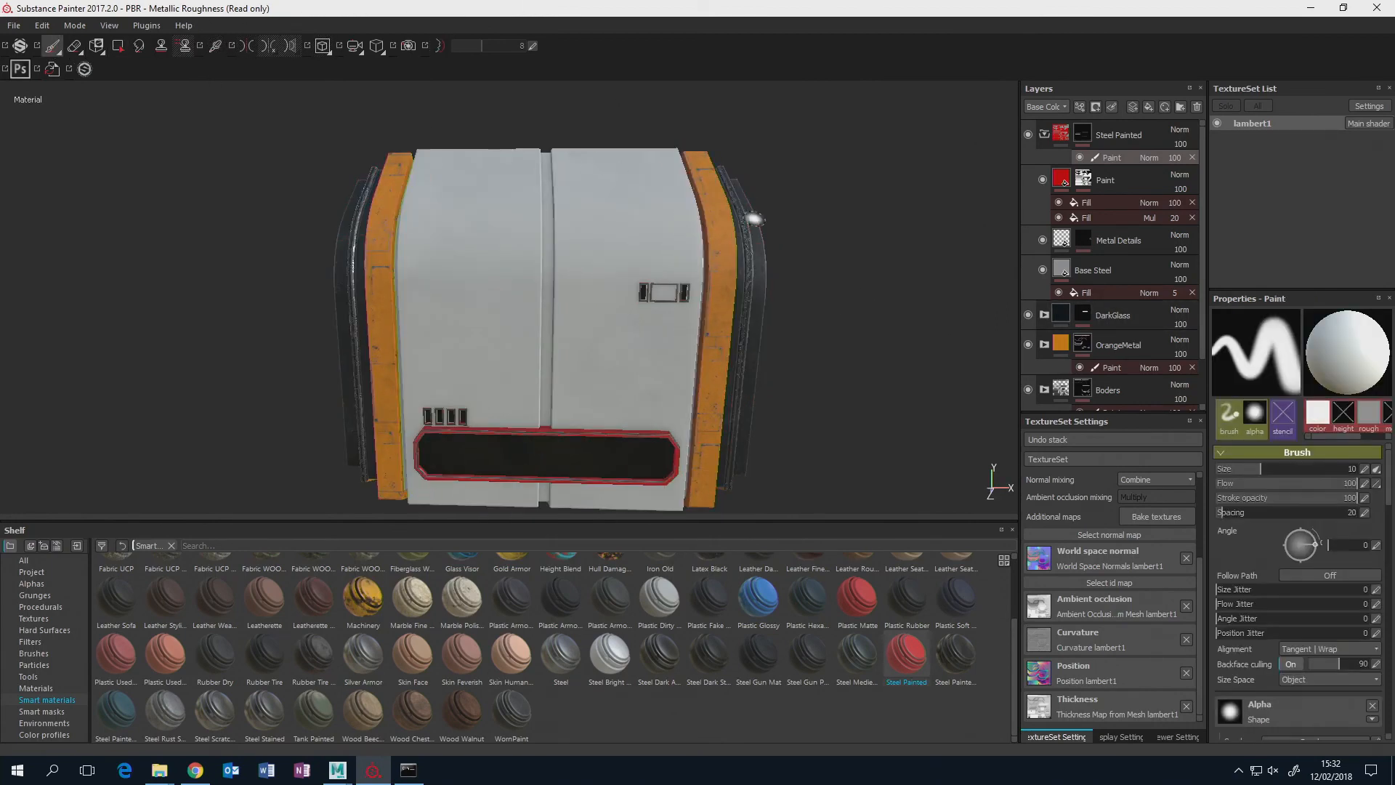
pyautogui.click(1044, 133)
pyautogui.doubleClick(1127, 134)
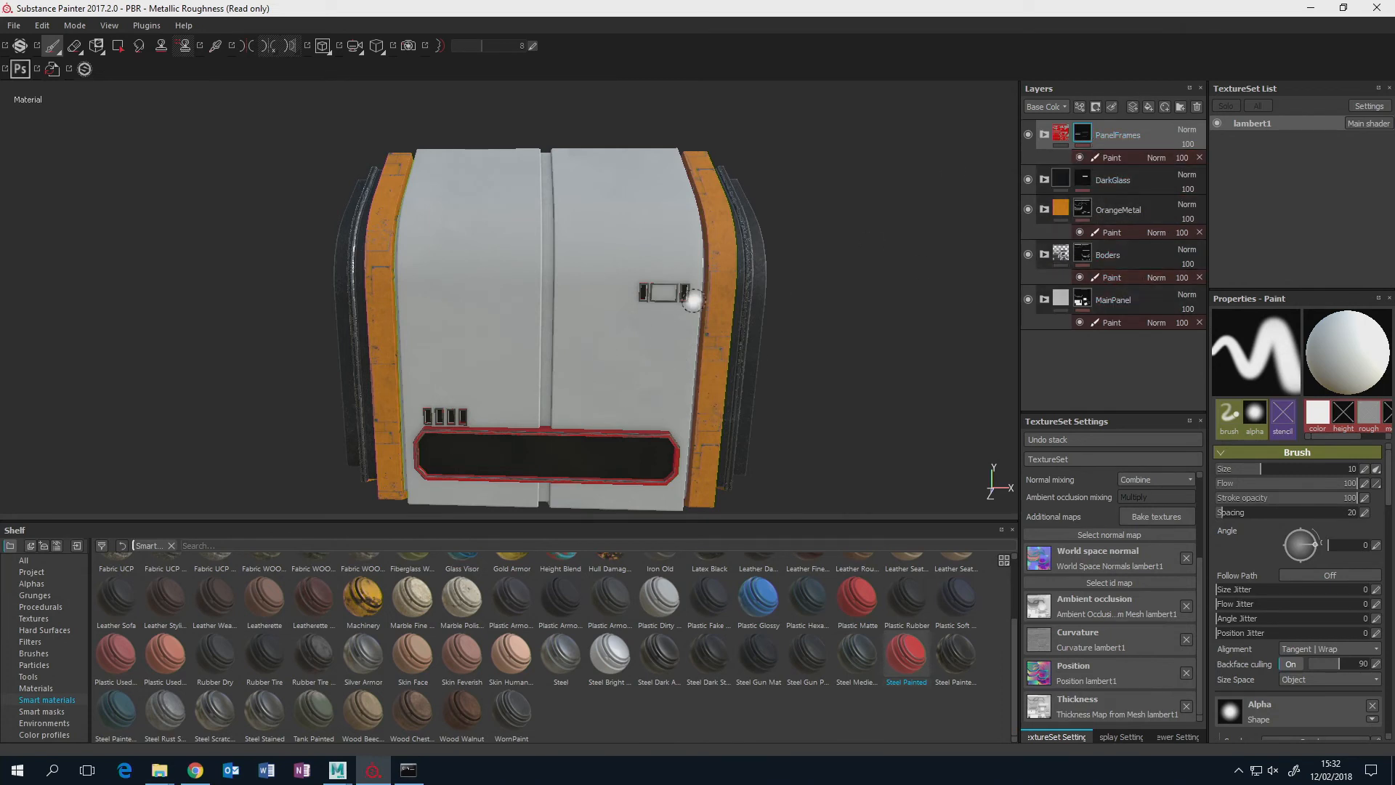
# Expand the MainPanel folder and add an empty paint layer above PaintGlossy.
pyautogui.keyDown('alt'); pyautogui.moveTo(694, 300); pyautogui.dragTo(688, 246, button='middle'); pyautogui.keyUp('alt')
pyautogui.keyDown('alt'); pyautogui.moveTo(688, 246); pyautogui.dragTo(678, 270); pyautogui.keyUp('alt')
pyautogui.scroll(2, 682, 260)
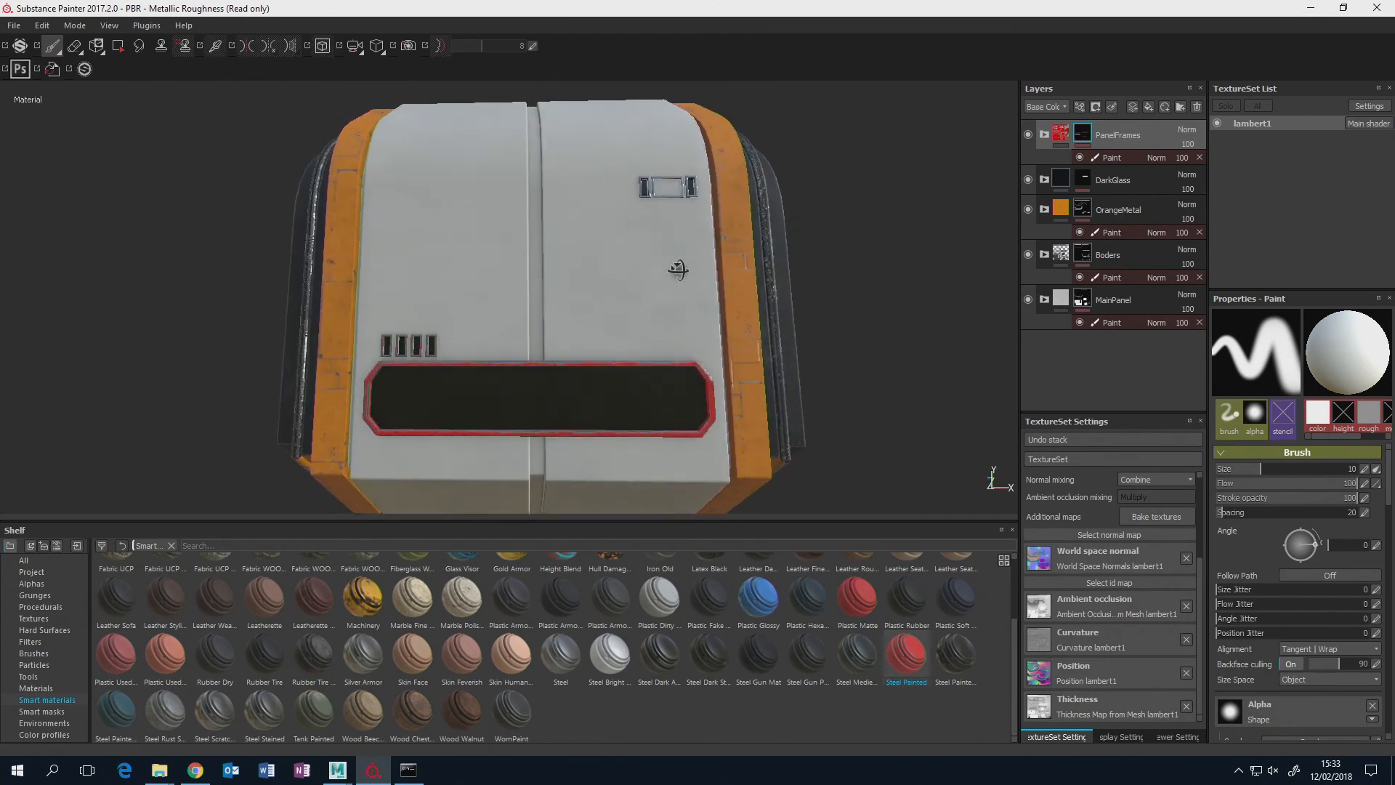
pyautogui.click(1119, 299)
pyautogui.click(1044, 300)
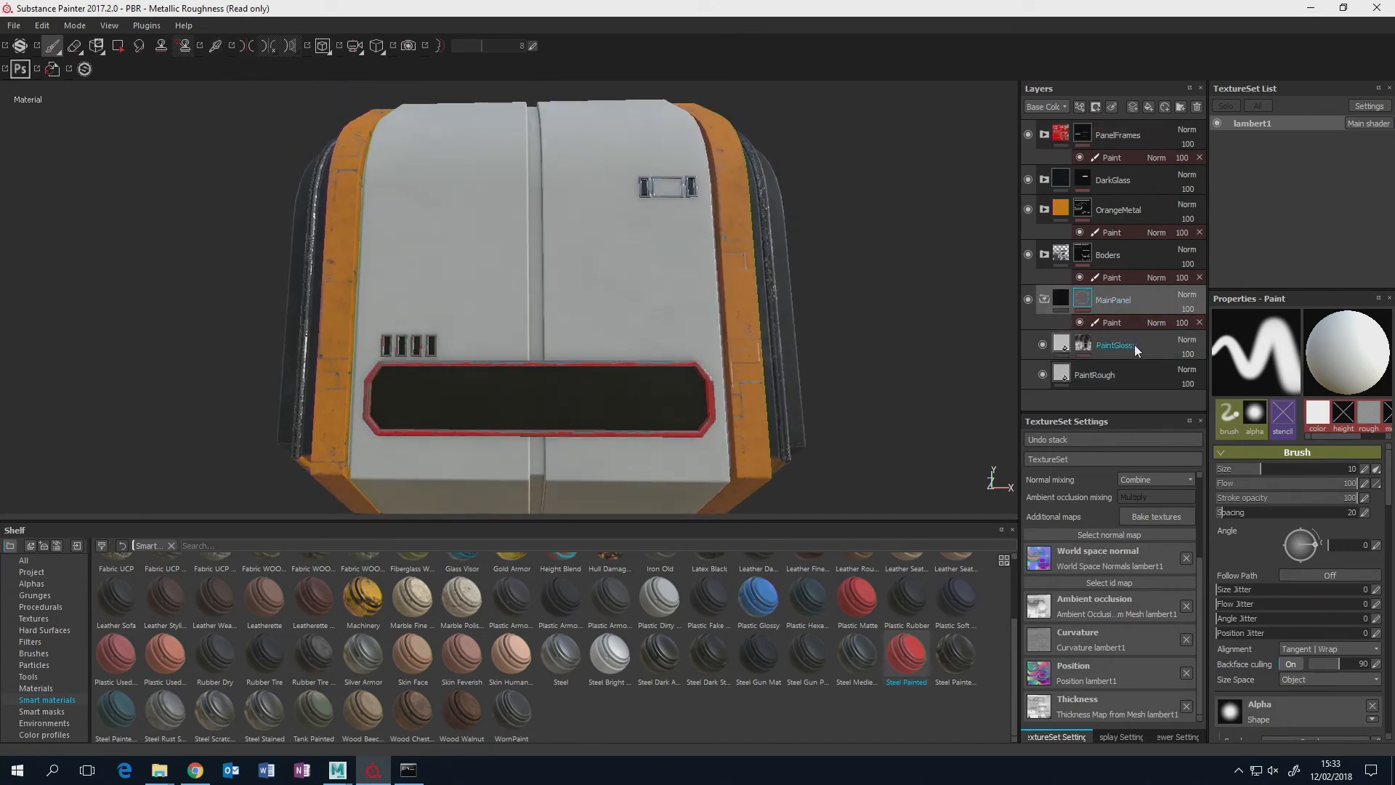
pyautogui.click(1128, 348)
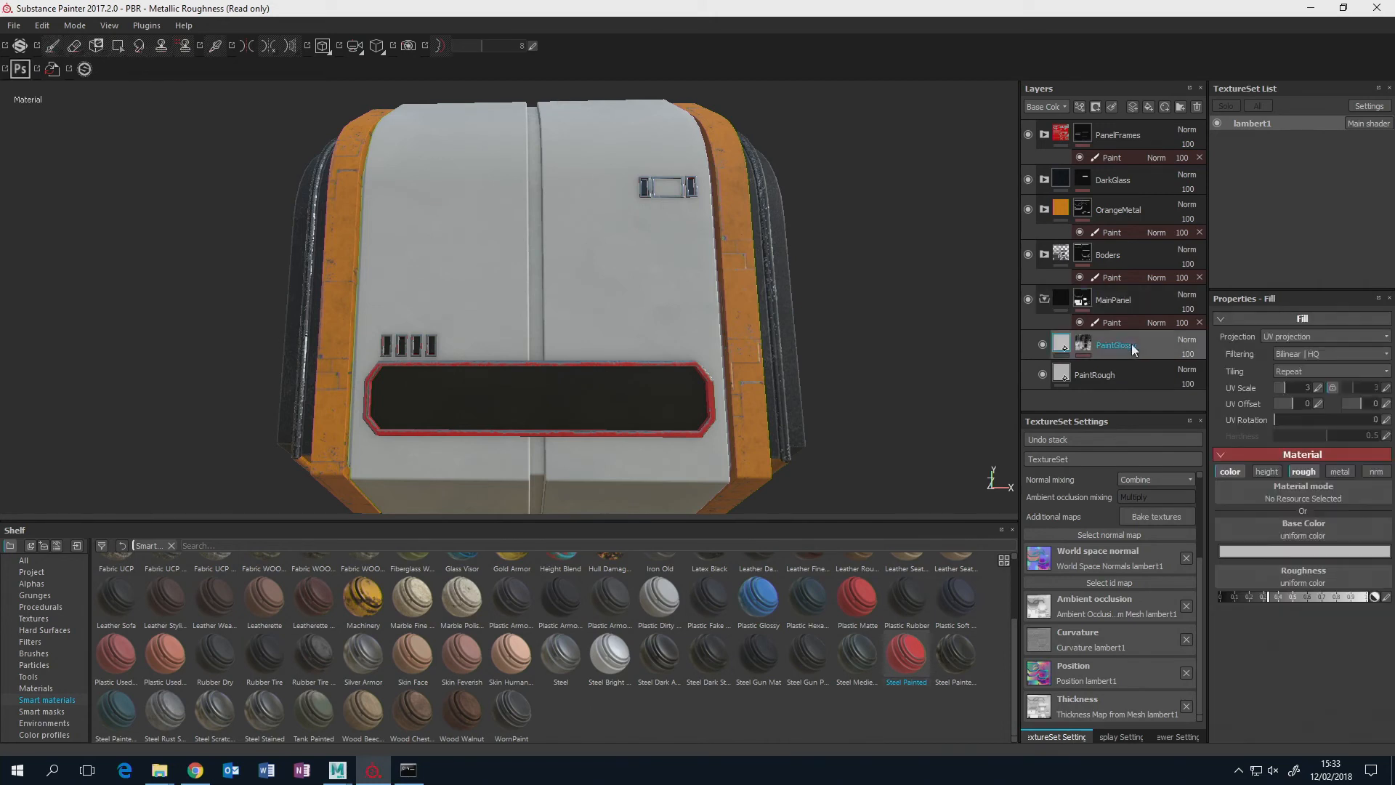
pyautogui.click(1132, 108)
# Show the Hard Surfaces shapes in the shelf and browse down to the screws and vents.
pyautogui.moveTo(794, 332)
pyautogui.keyDown('alt'); pyautogui.mouseDown()
pyautogui.moveTo(790, 263)
pyautogui.moveTo(763, 289)
pyautogui.moveTo(224, 507)
pyautogui.mouseUp(); pyautogui.keyUp('alt')
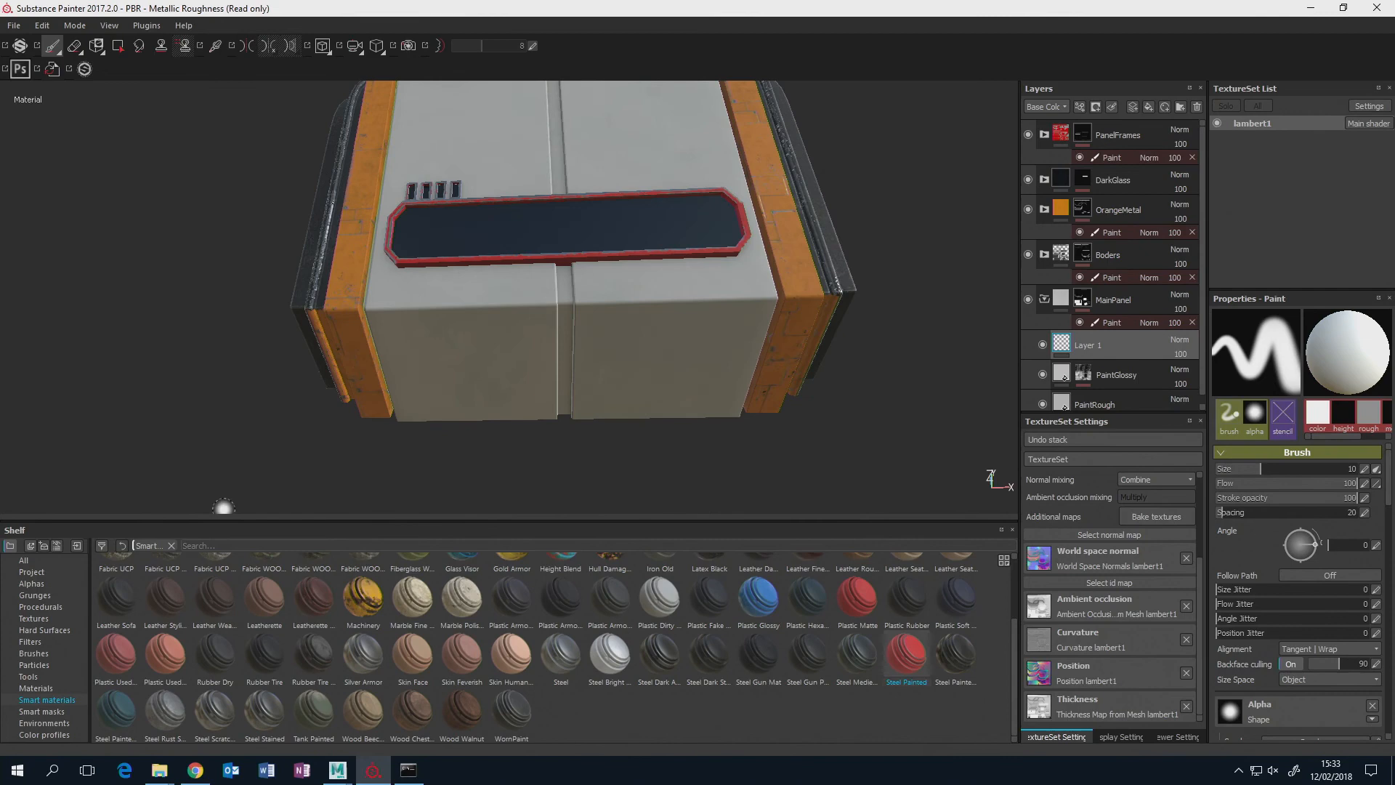
pyautogui.click(45, 629)
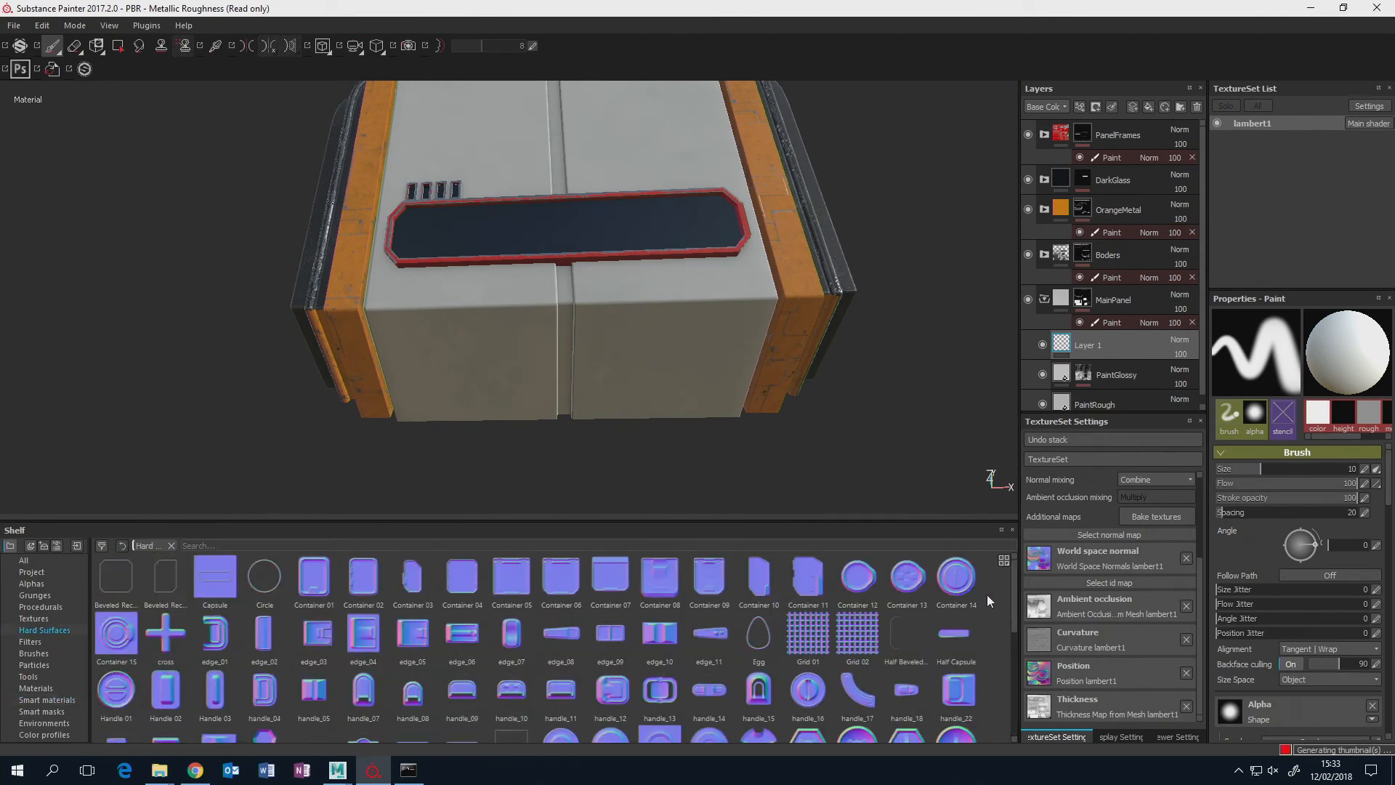
pyautogui.moveTo(1013, 584); pyautogui.dragTo(1009, 666)
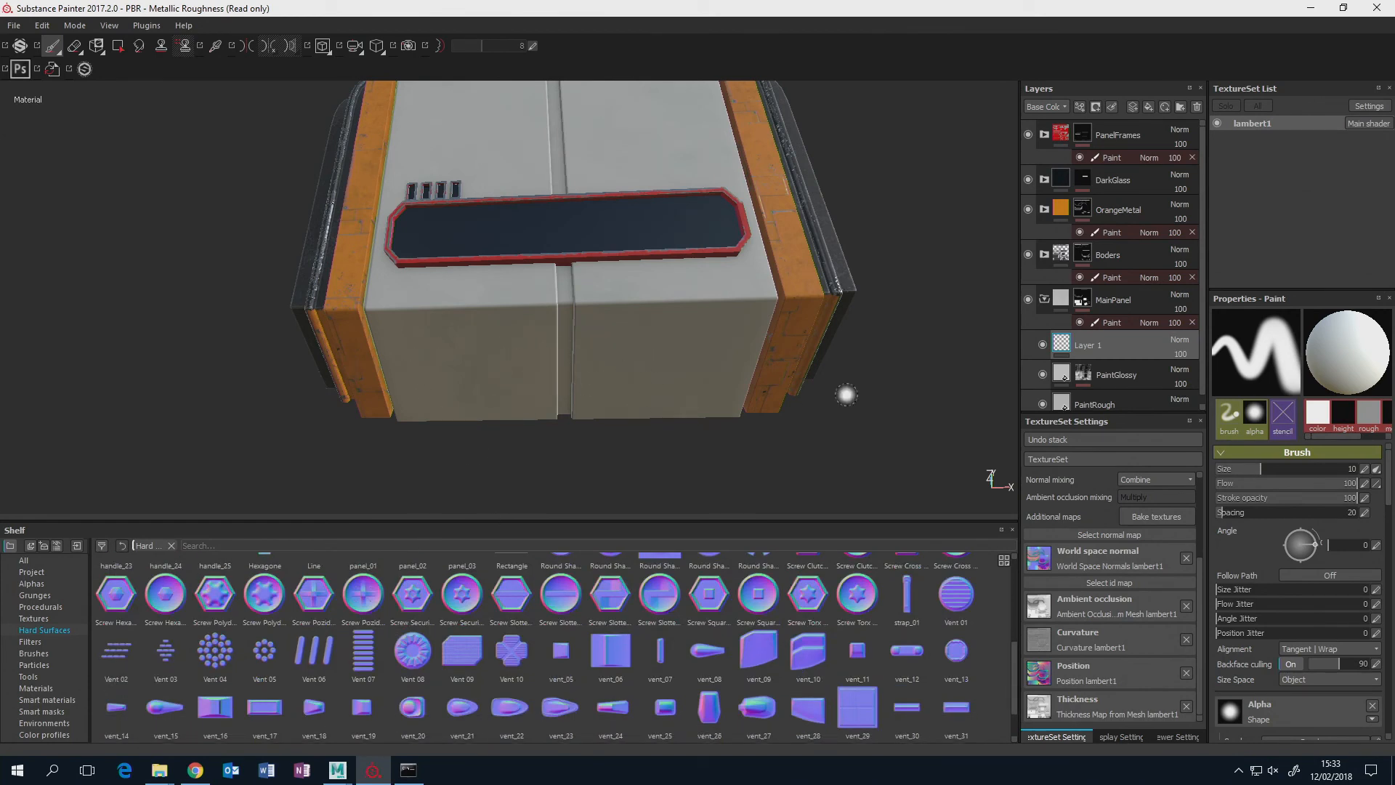
# Rename the new paint layer Vents and limit the brush material to the normal channel.
pyautogui.doubleClick(1102, 347)
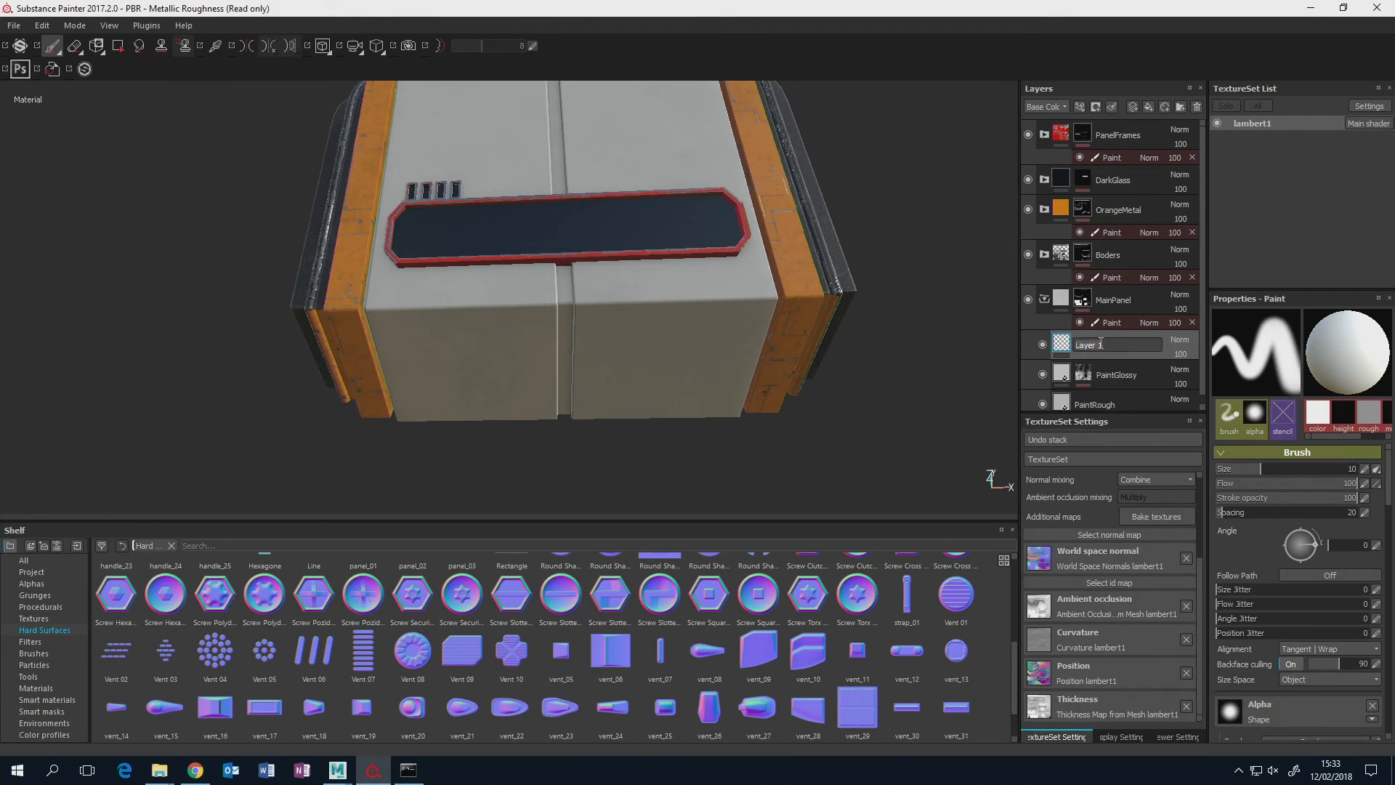
pyautogui.press('Return')
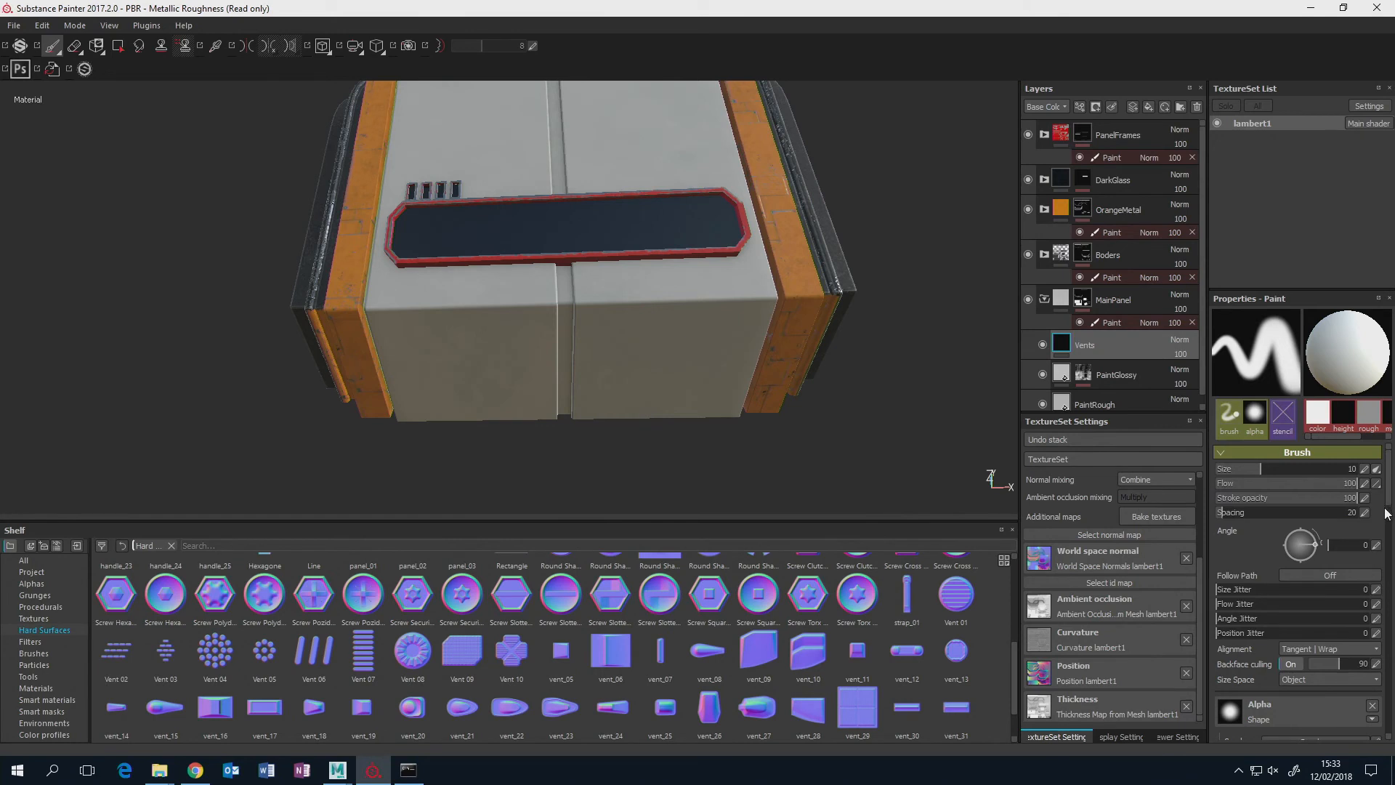
pyautogui.moveTo(1387, 500); pyautogui.dragTo(1388, 548)
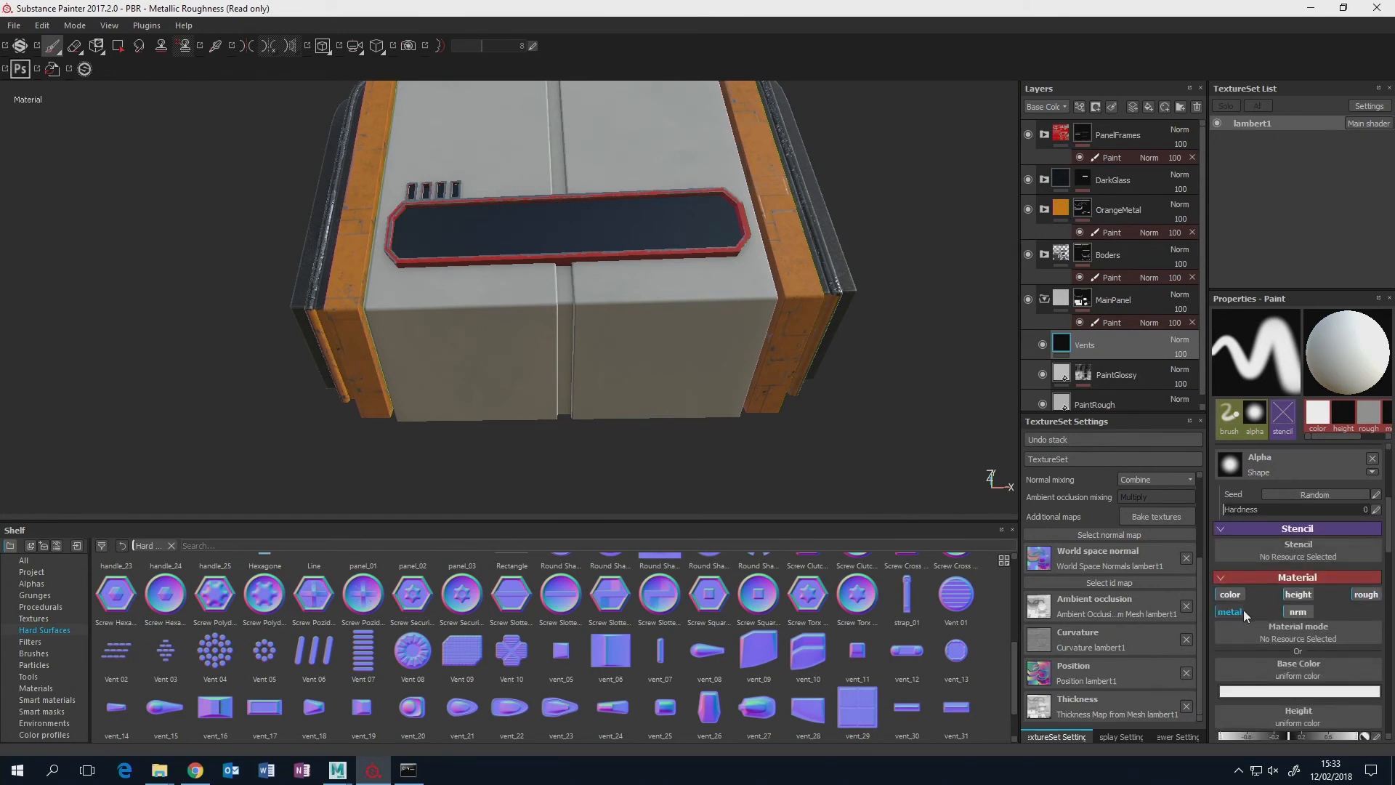
pyautogui.click(1231, 596)
pyautogui.click(1298, 595)
pyautogui.click(1365, 594)
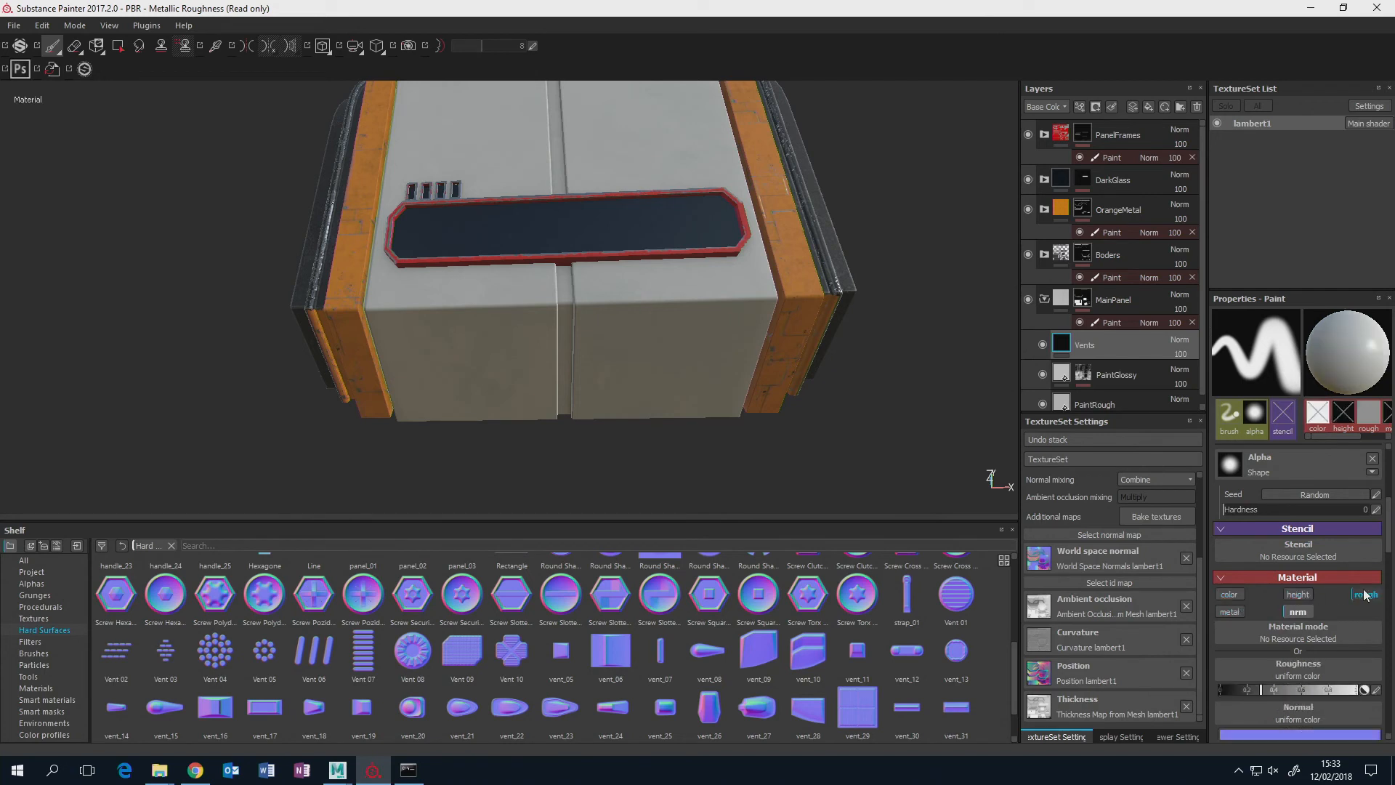
pyautogui.moveTo(1389, 539); pyautogui.dragTo(1389, 549)
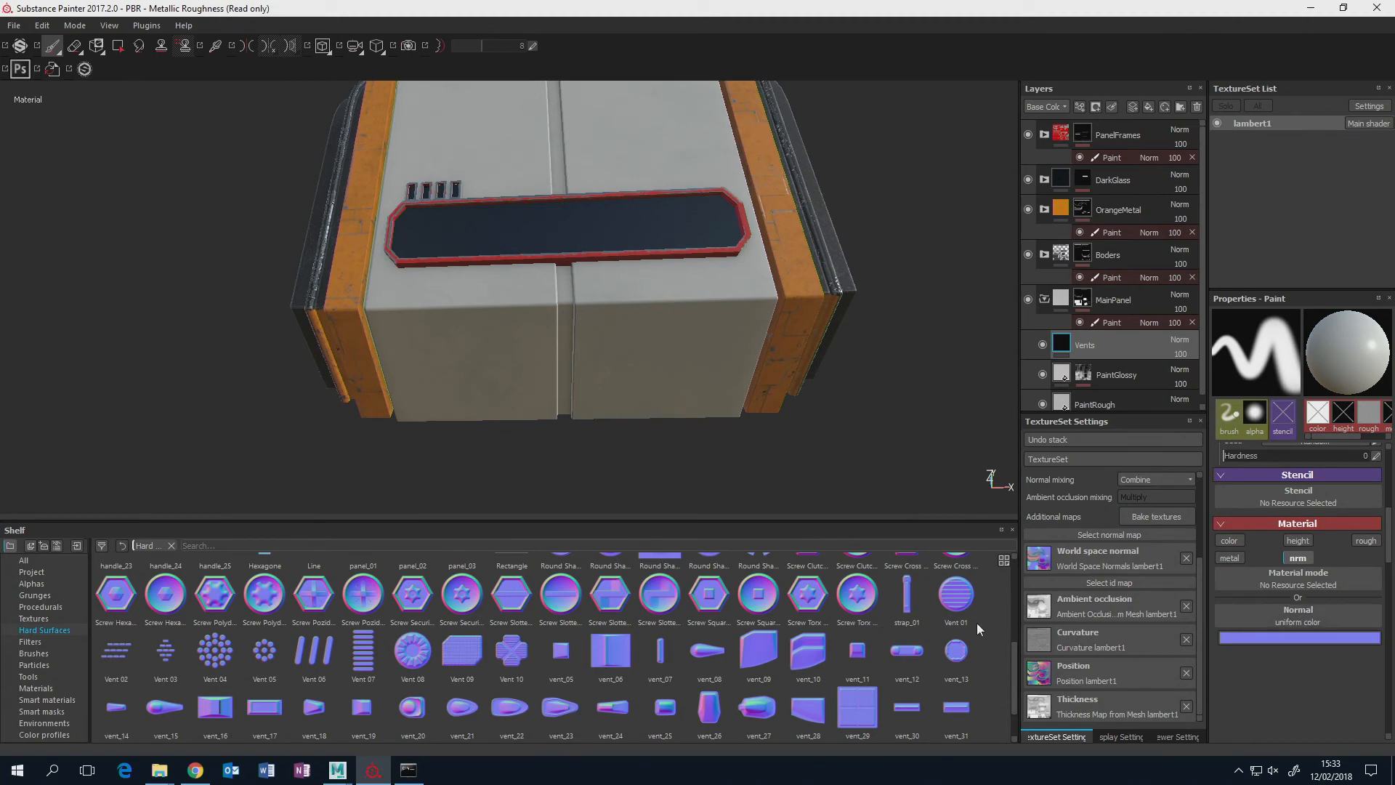
# Assign the Vent 09 hard-surface shape as the brush's normal and remove the round alpha shape.
pyautogui.moveTo(1015, 674); pyautogui.dragTo(995, 701)
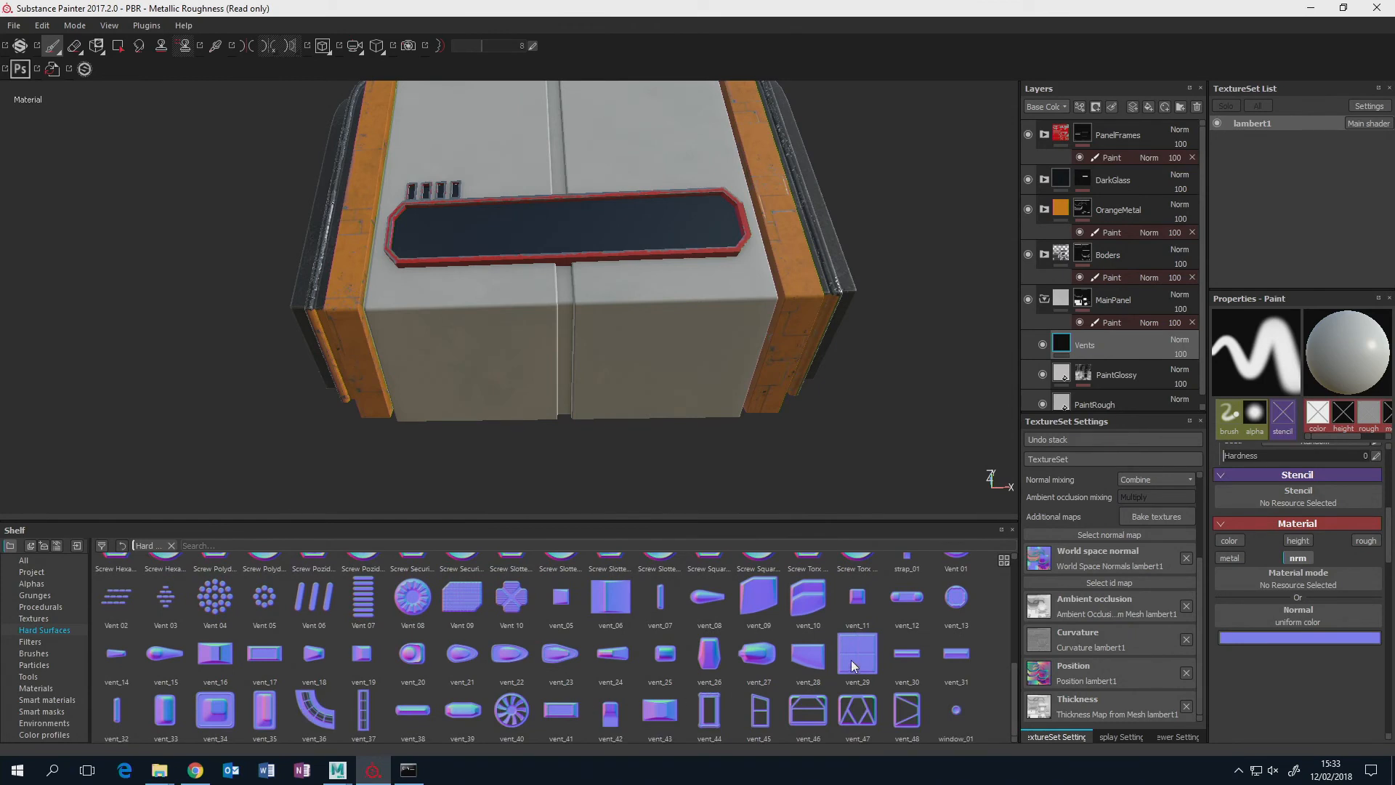
pyautogui.click(456, 596)
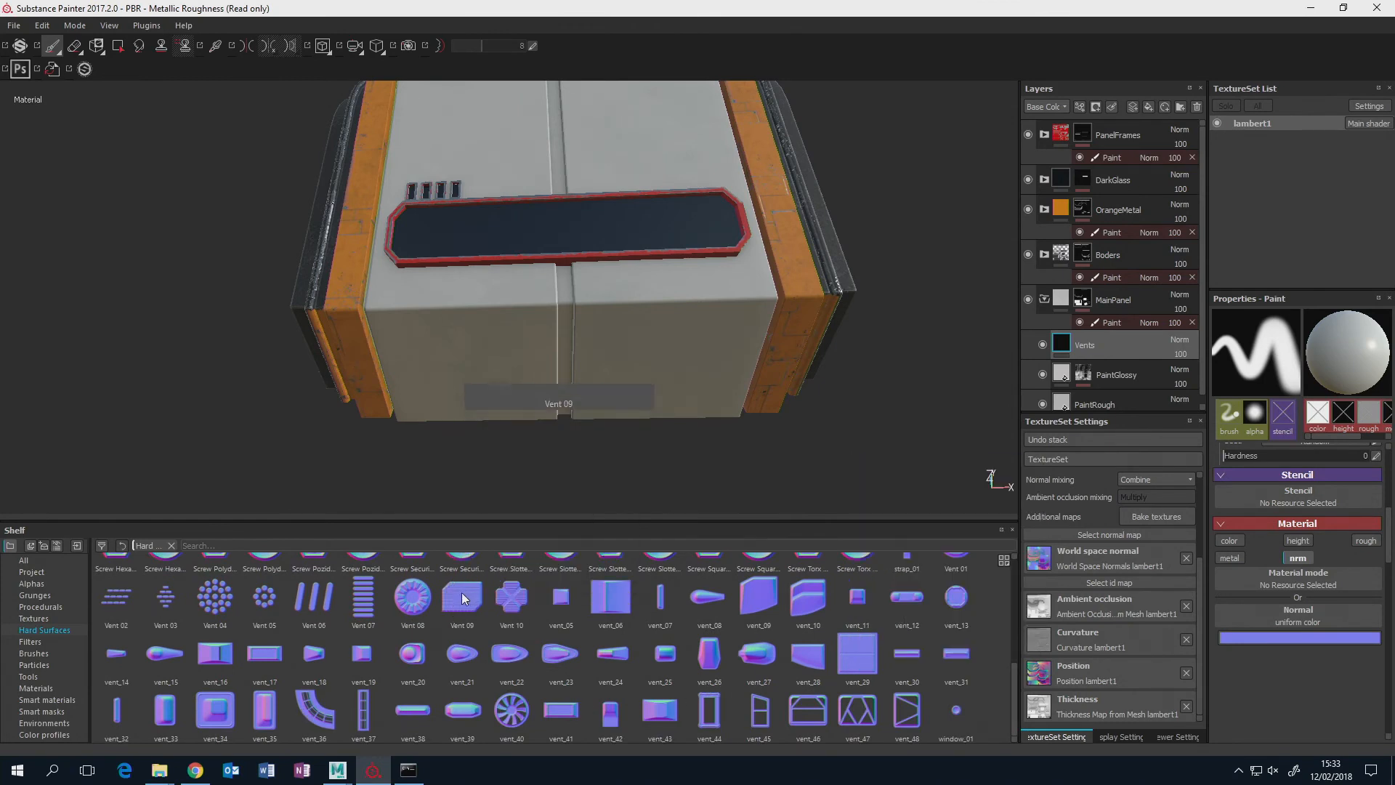
pyautogui.moveTo(465, 603); pyautogui.dragTo(1279, 613)
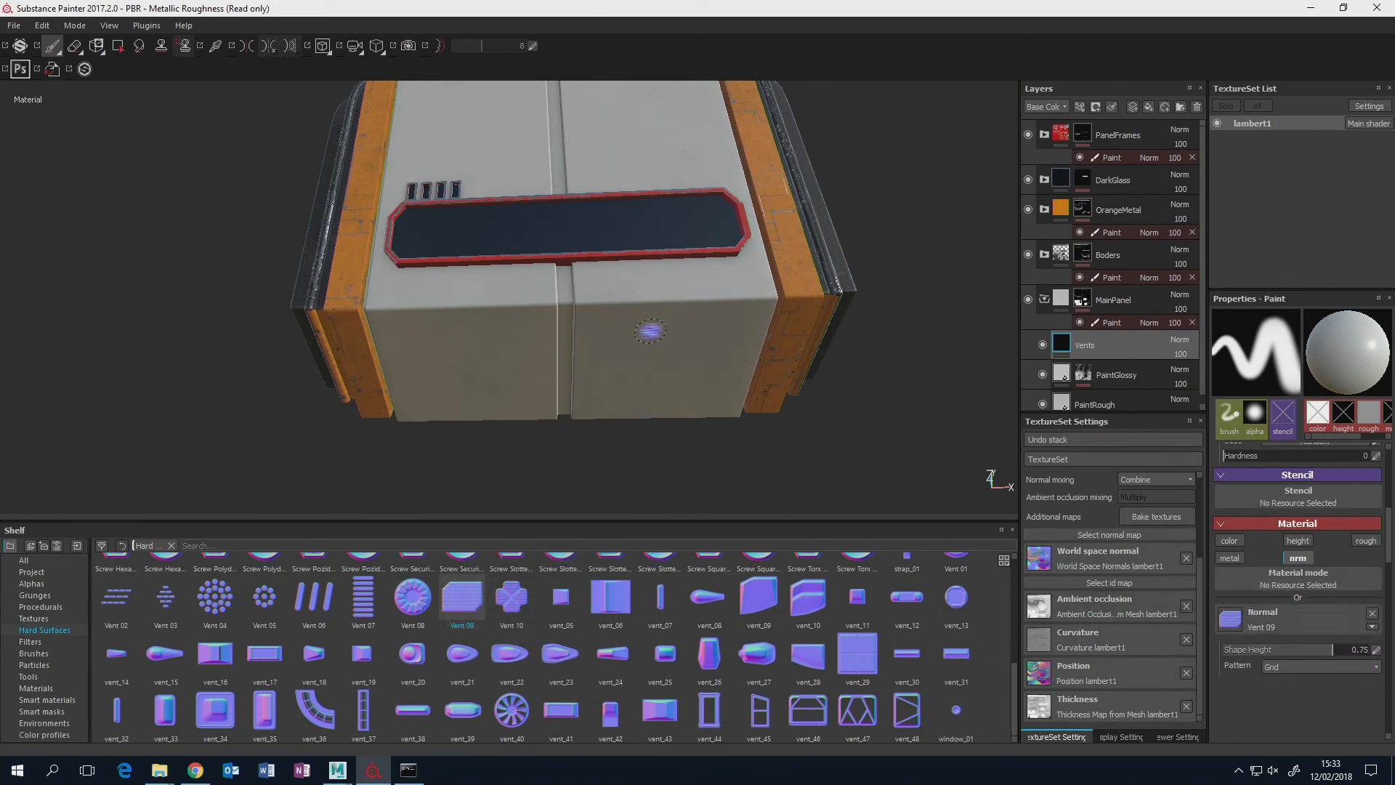
pyautogui.scroll(4, 1388, 531)
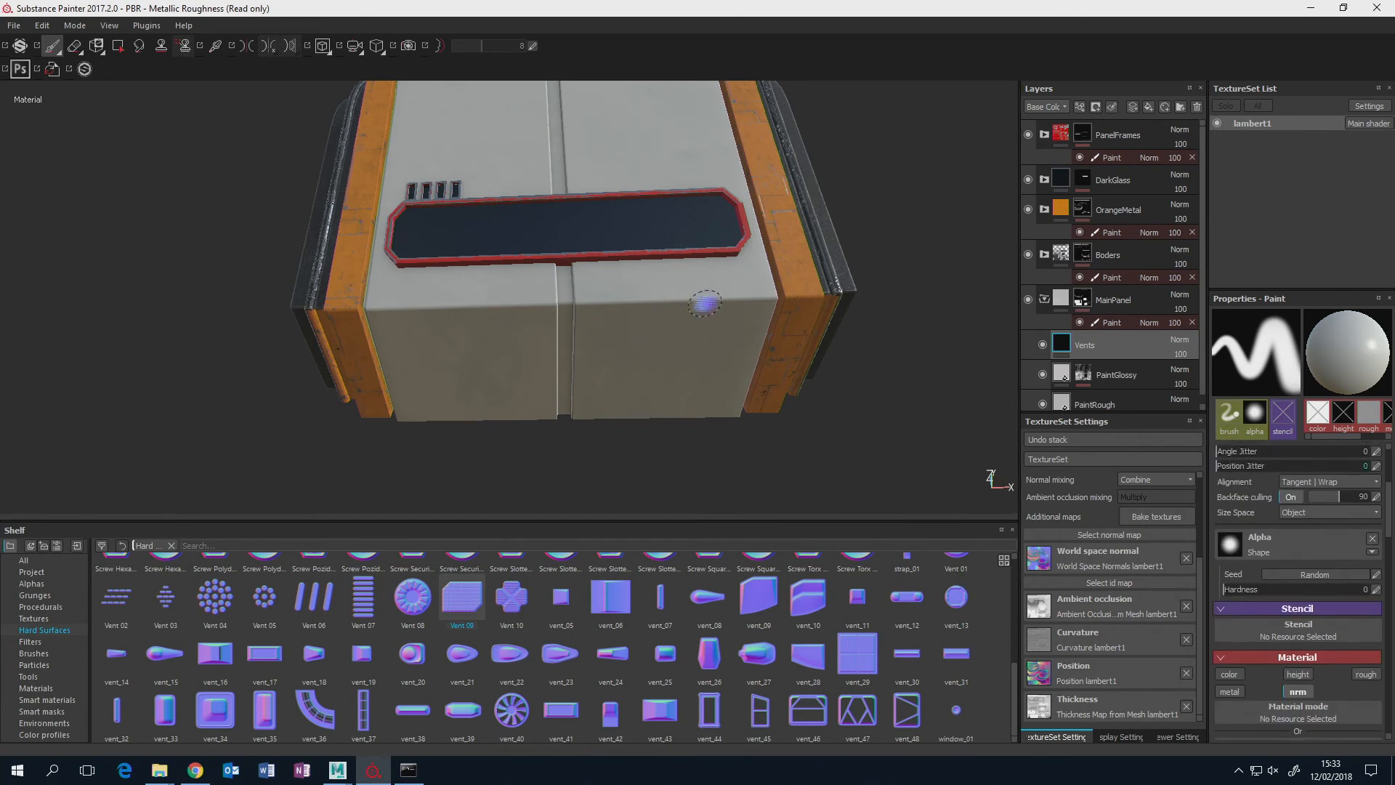
pyautogui.click(1372, 540)
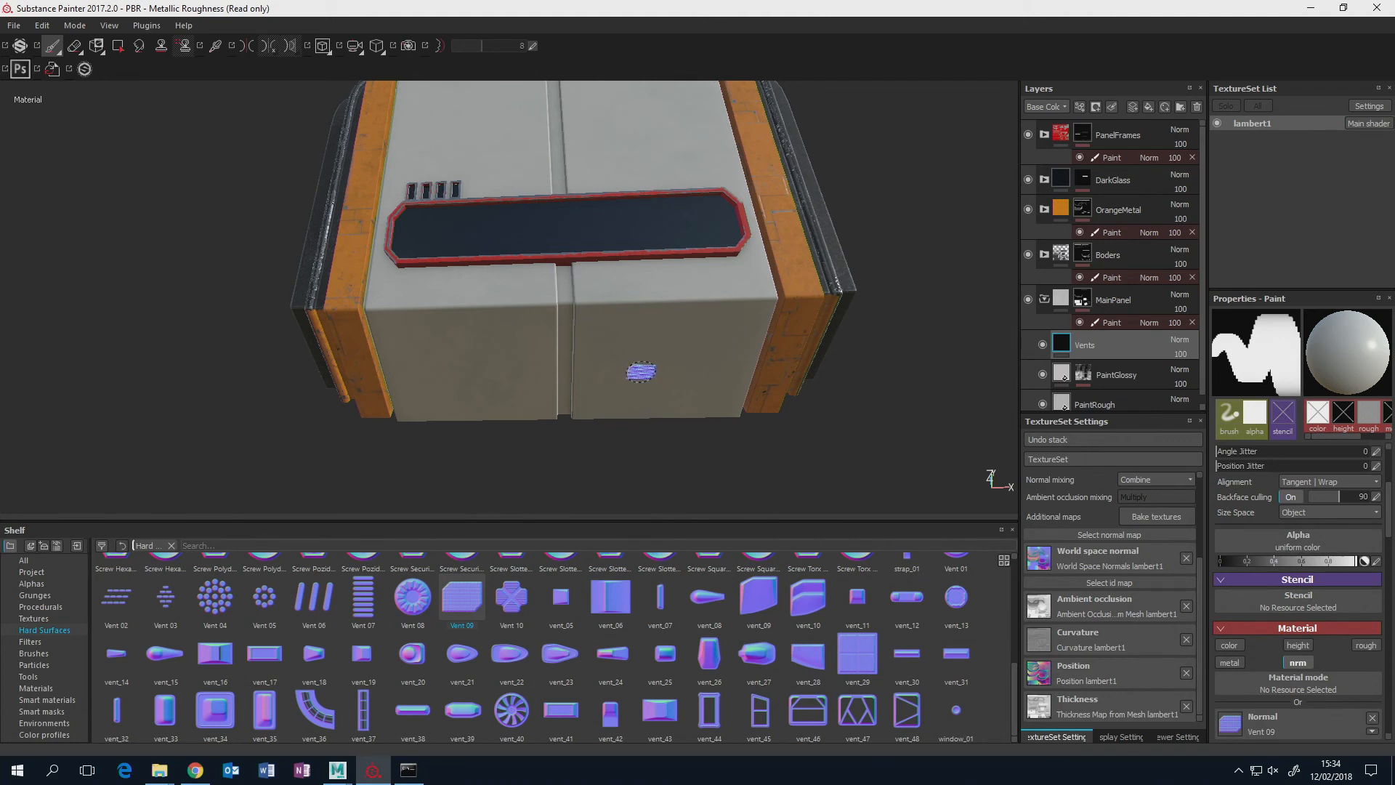
# Enlarge the brush to a size of about 46 so the vent stamp suits the lower front face.
pyautogui.press('ctrl')
pyautogui.moveTo(637, 373)
pyautogui.keyDown('ctrl'); pyautogui.mouseDown(button='right')
pyautogui.moveTo(690, 369)
pyautogui.moveTo(631, 371)
pyautogui.moveTo(654, 370)
pyautogui.mouseUp(button='right'); pyautogui.keyUp('ctrl')
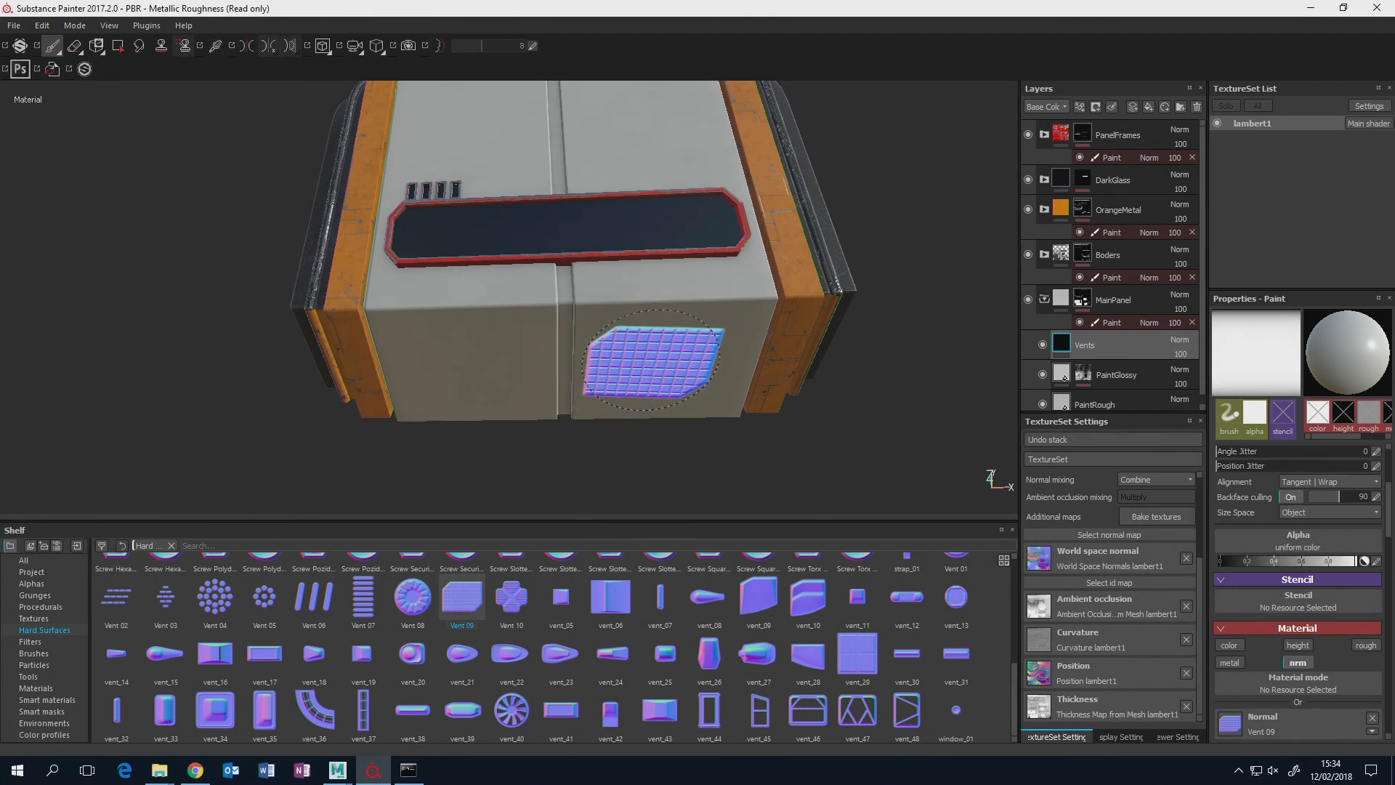
pyautogui.press('ctrl')
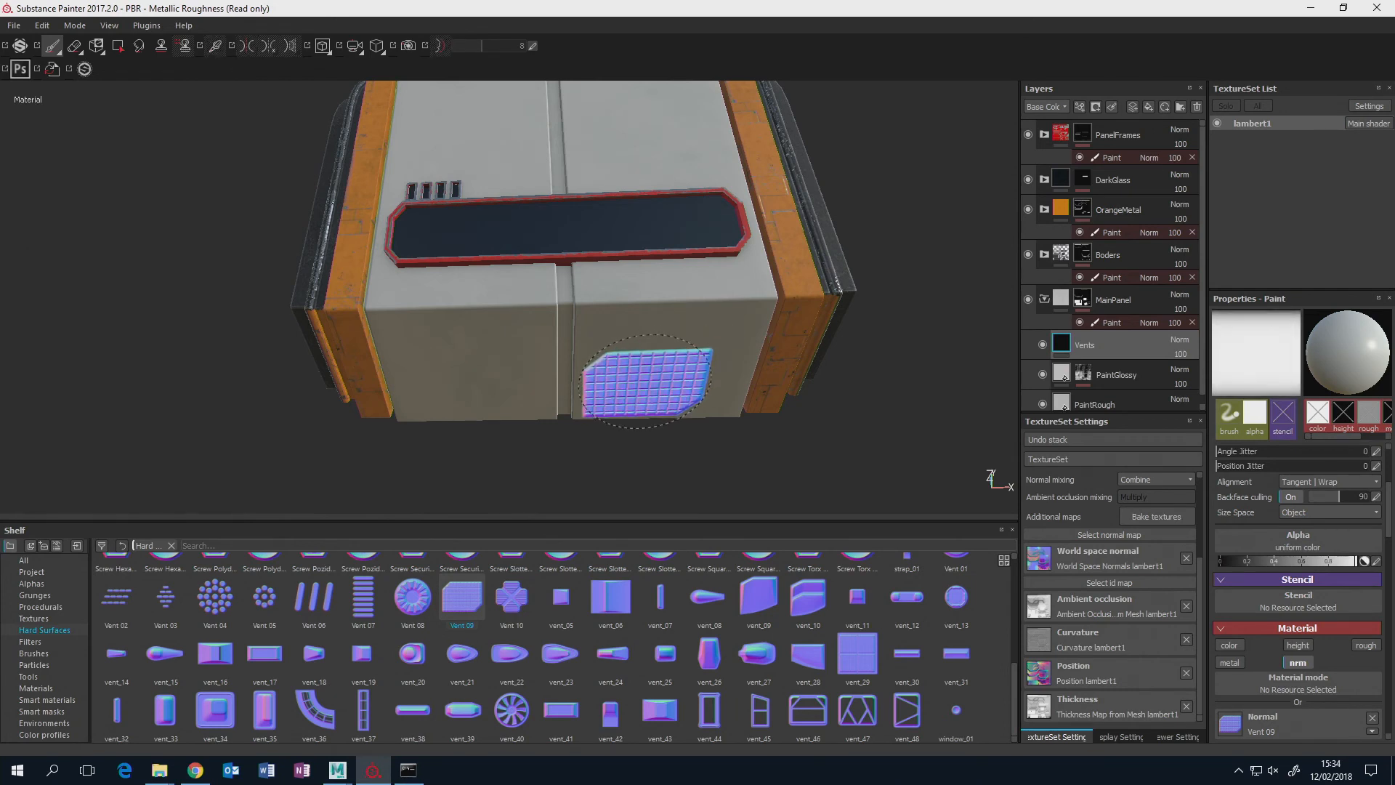
pyautogui.moveTo(646, 381)
pyautogui.keyDown('ctrl'); pyautogui.mouseDown()
pyautogui.moveTo(645, 342)
pyautogui.moveTo(645, 381)
pyautogui.mouseUp(); pyautogui.keyUp('ctrl')
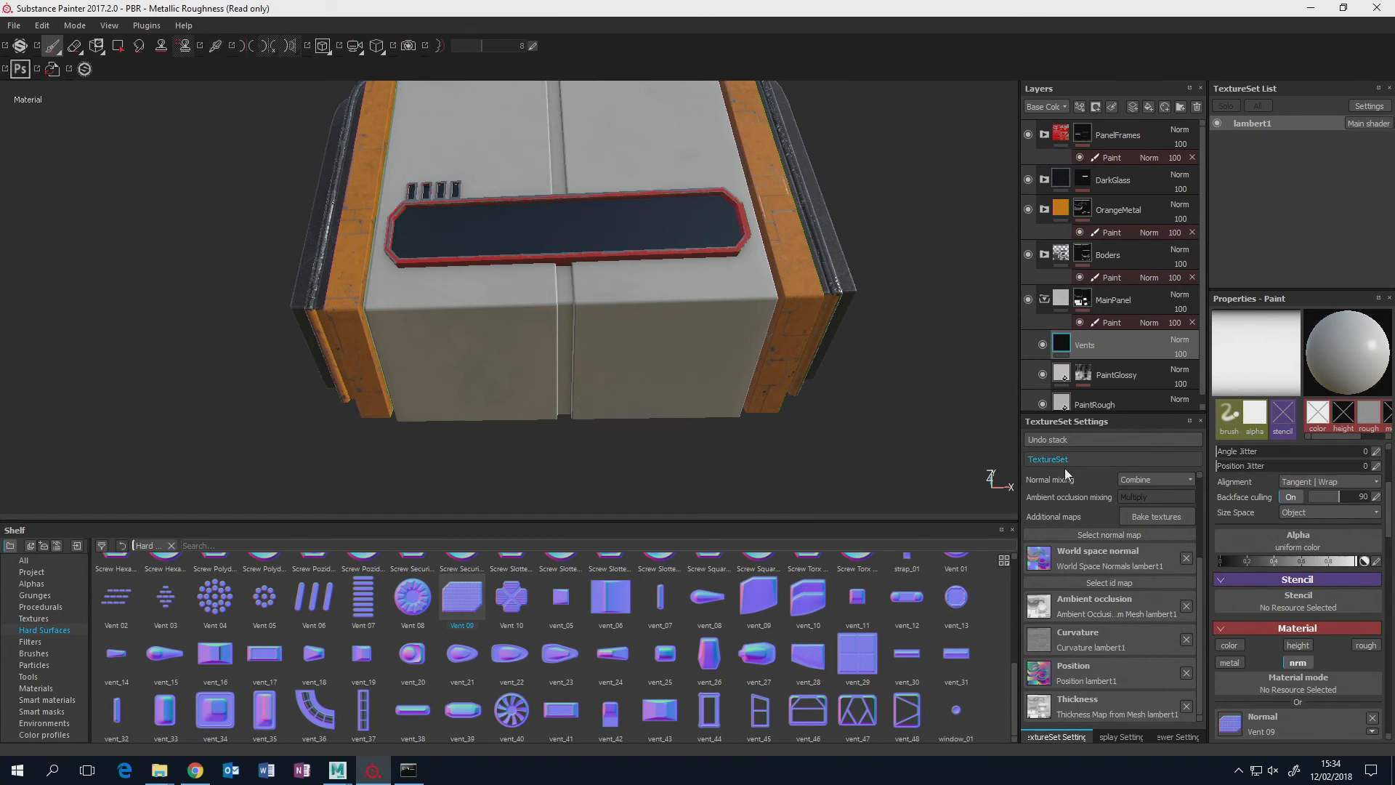
pyautogui.scroll(3, 1349, 502)
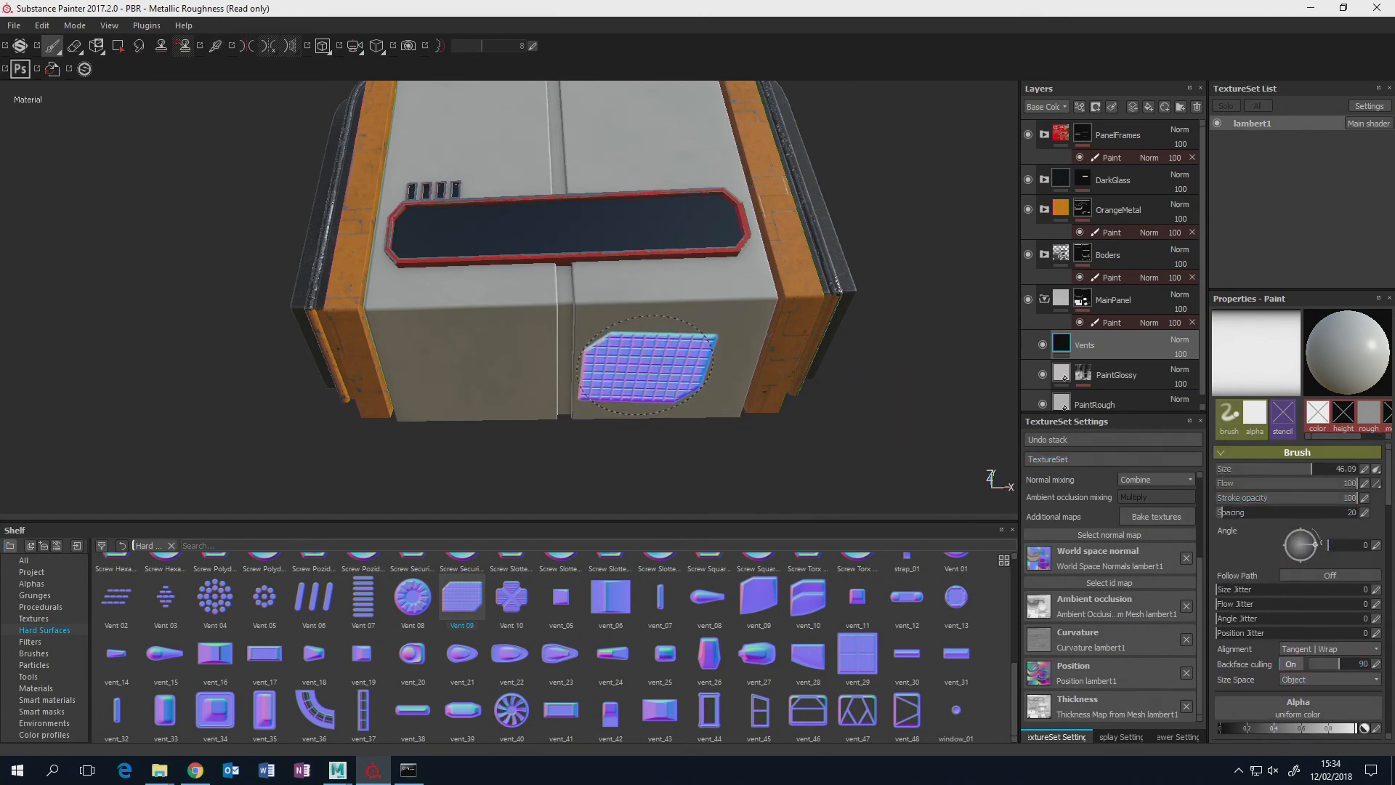
# Switch to the orthographic view and frame the panel's lower front face straight on.
pyautogui.keyDown('alt'); pyautogui.moveTo(664, 348); pyautogui.dragTo(683, 379); pyautogui.keyUp('alt')
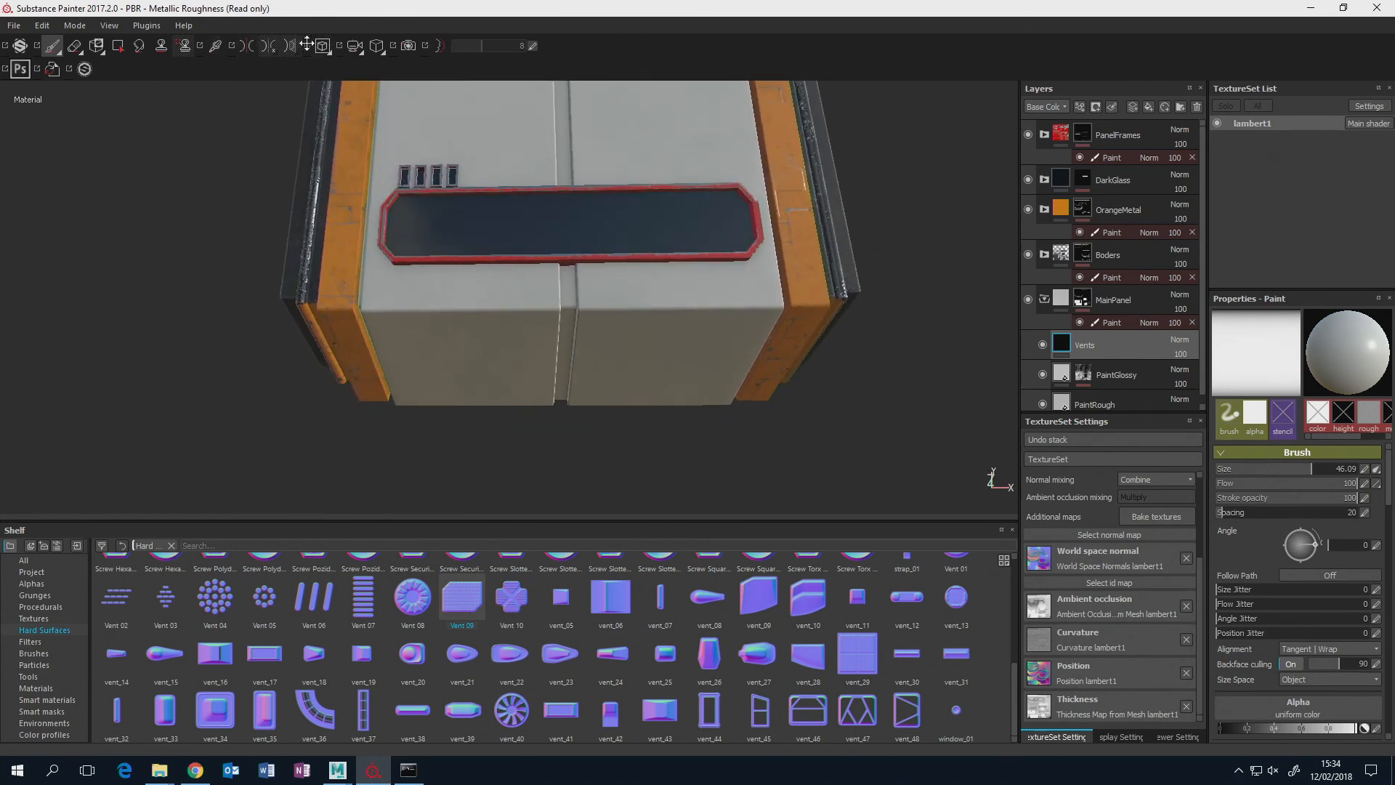
pyautogui.click(375, 53)
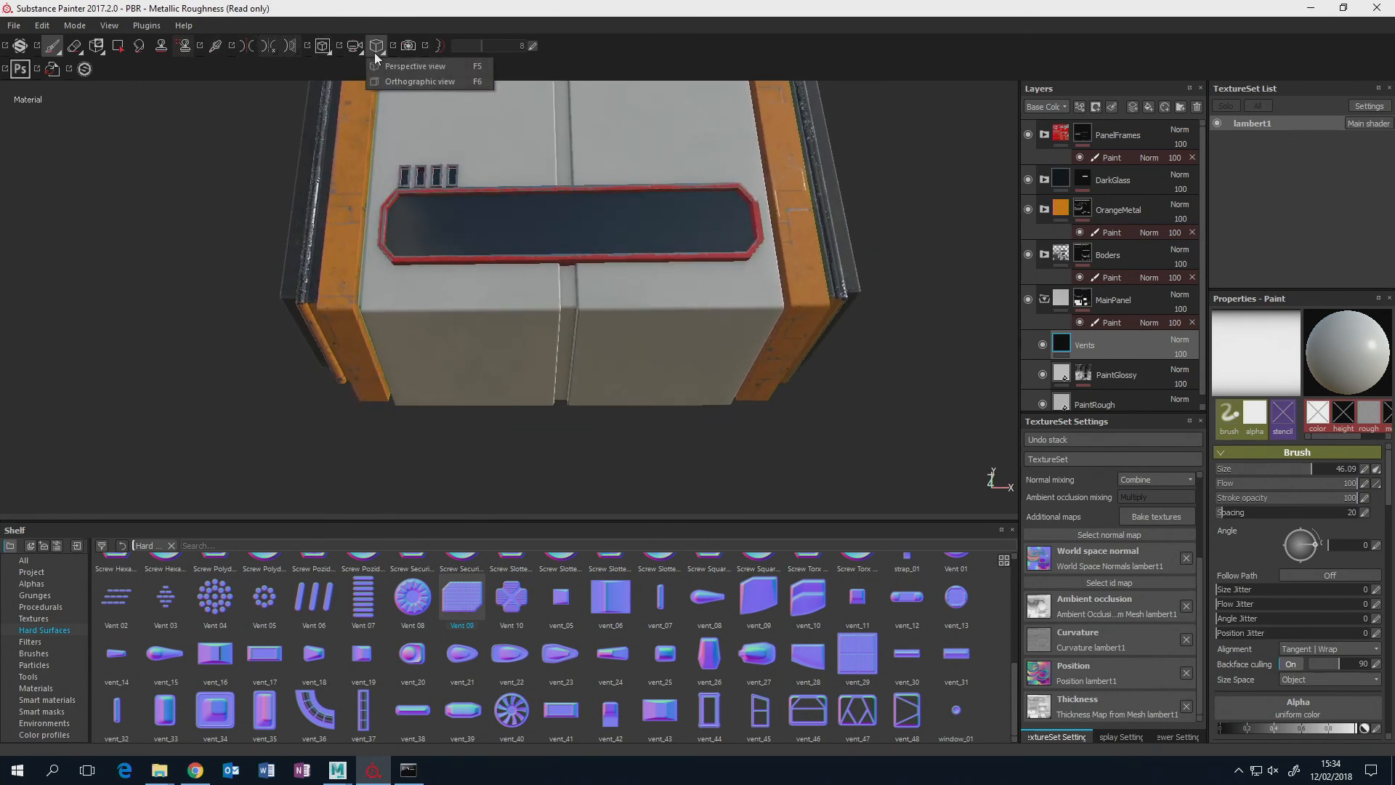
pyautogui.click(404, 81)
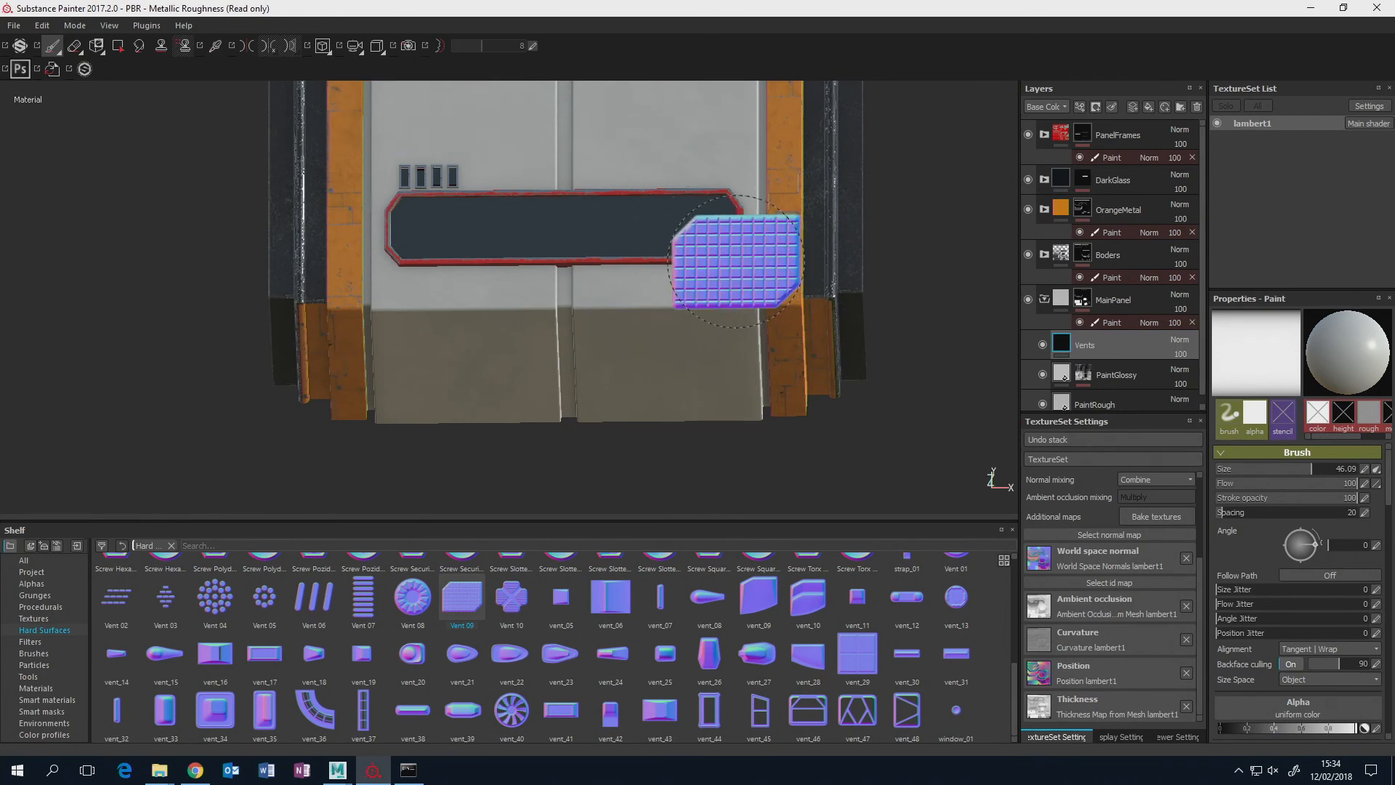
pyautogui.keyDown('alt'); pyautogui.moveTo(735, 295); pyautogui.dragTo(727, 412, button='middle'); pyautogui.keyUp('alt')
pyautogui.scroll(-2, 609, 257)
pyautogui.scroll(-2, 610, 255)
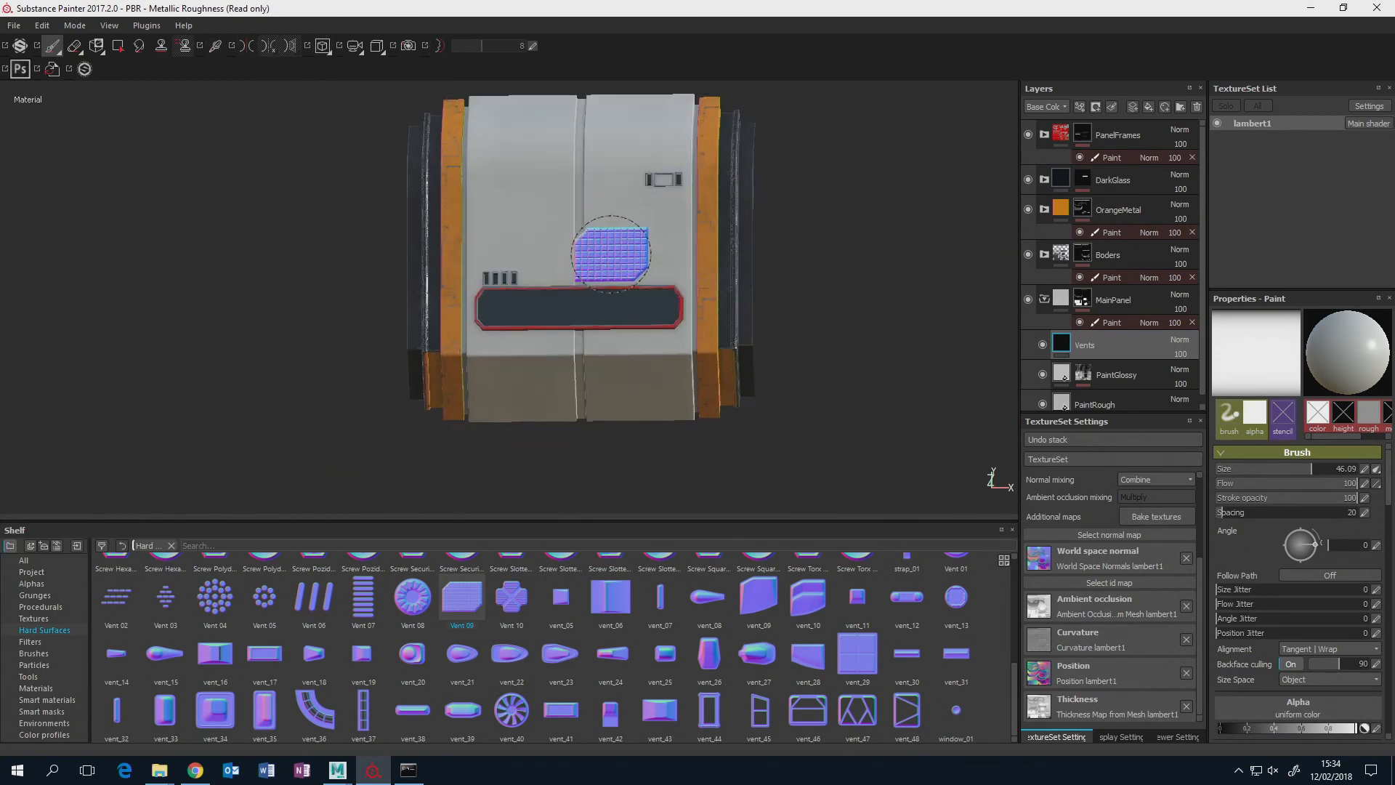
pyautogui.keyDown('alt'); pyautogui.moveTo(609, 251); pyautogui.dragTo(606, 290, button='middle'); pyautogui.keyUp('alt')
pyautogui.scroll(1, 607, 276)
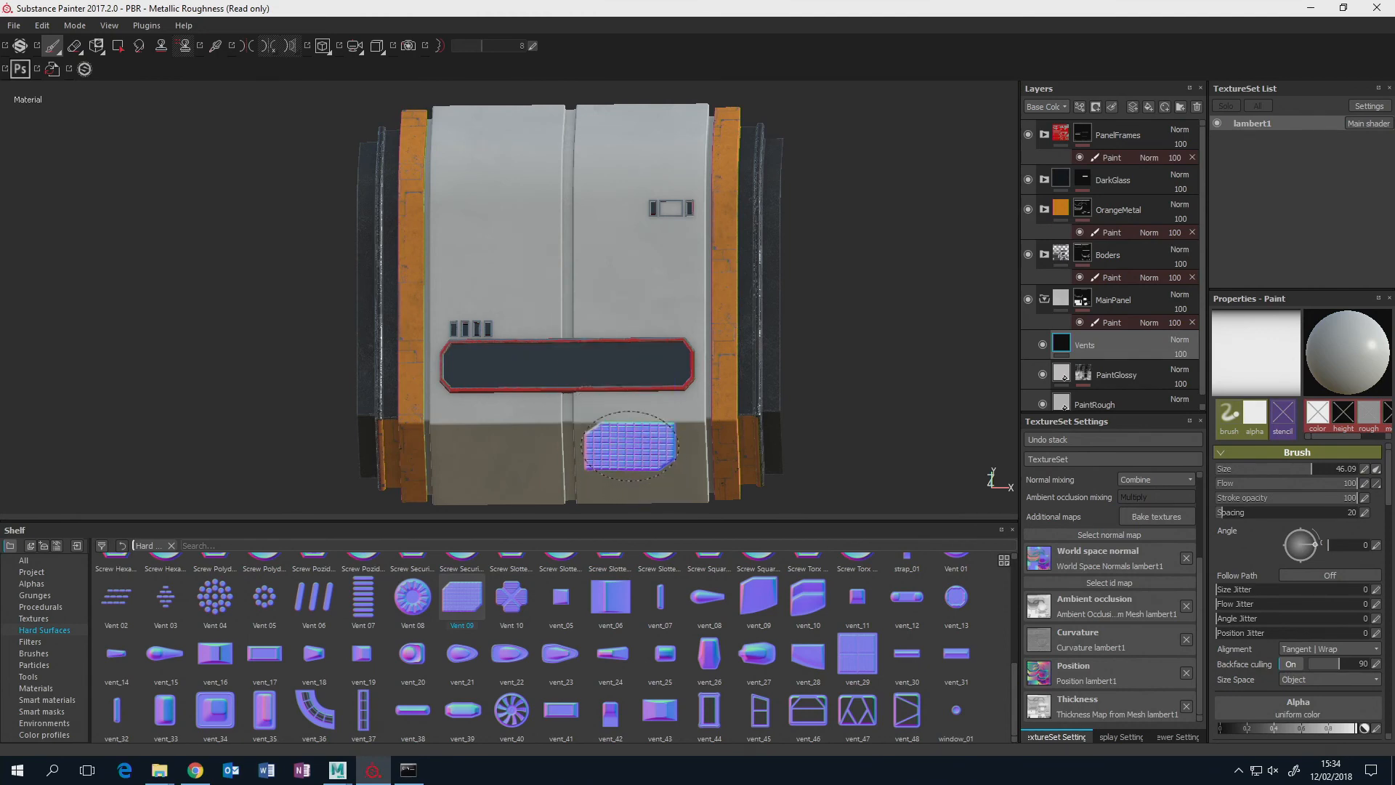
pyautogui.keyDown('alt'); pyautogui.moveTo(636, 277); pyautogui.dragTo(781, 299); pyautogui.keyUp('alt')
pyautogui.keyDown('alt'); pyautogui.moveTo(745, 362); pyautogui.dragTo(683, 233, button='middle'); pyautogui.keyUp('alt')
pyautogui.scroll(3, 671, 321)
pyautogui.scroll(3, 670, 321)
pyautogui.keyDown('alt'); pyautogui.moveTo(671, 325); pyautogui.dragTo(745, 223, button='middle'); pyautogui.keyUp('alt')
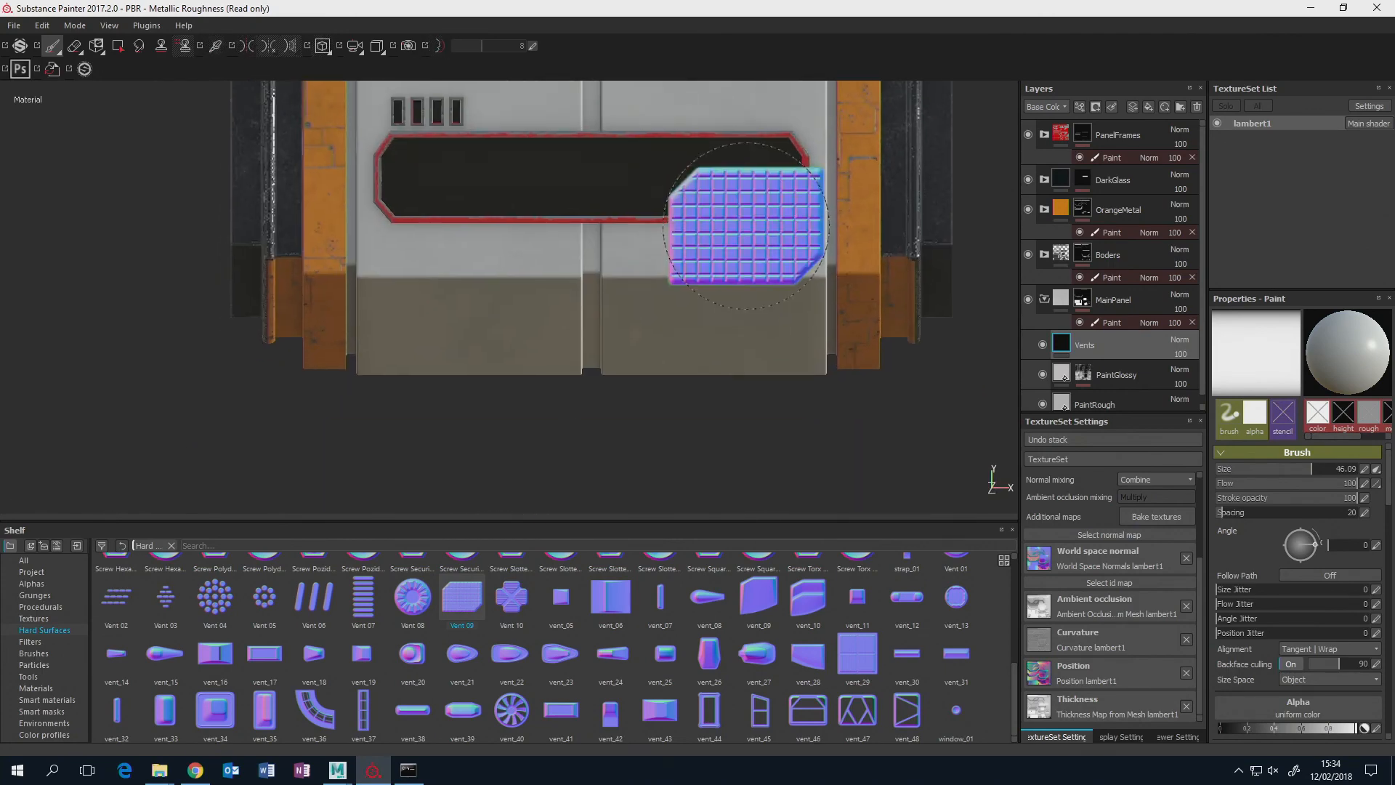
pyautogui.scroll(2, 744, 222)
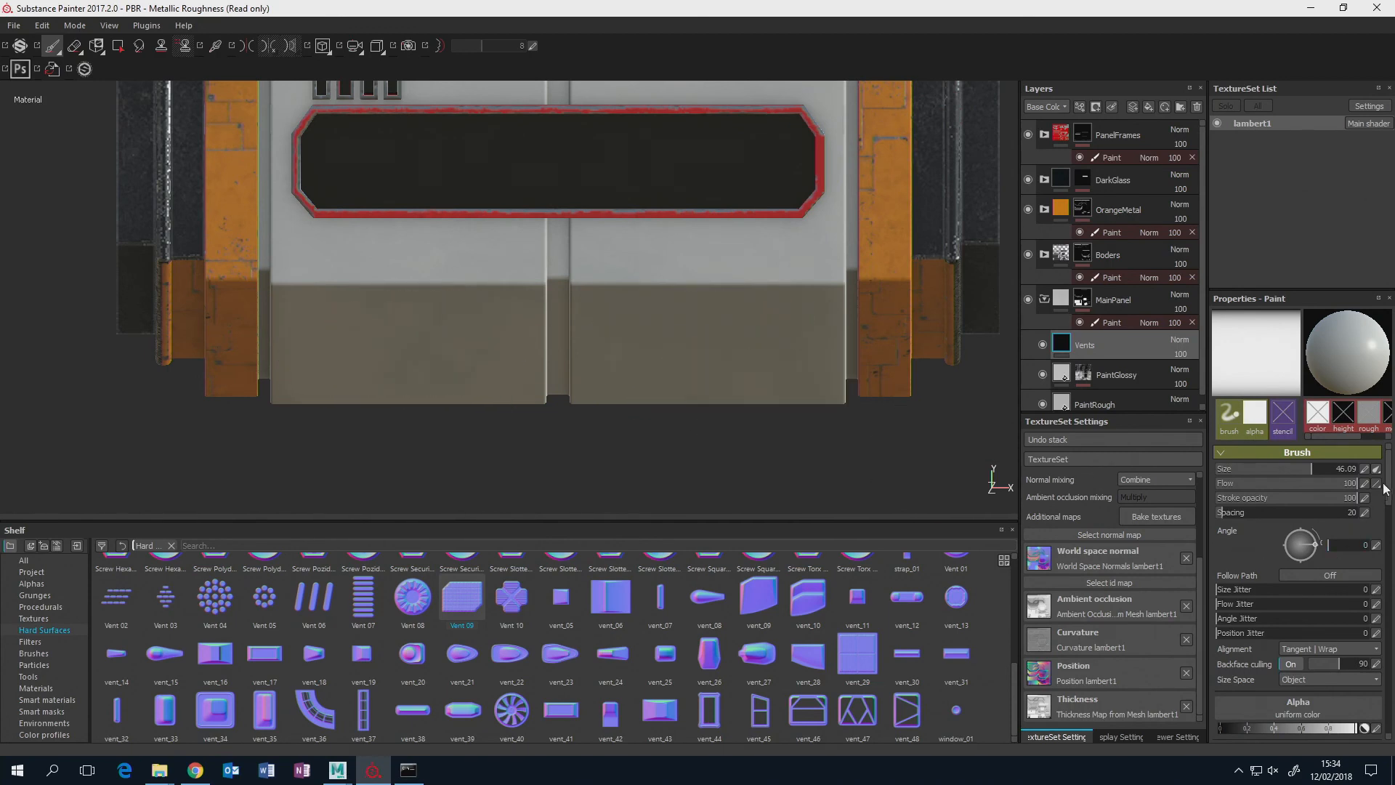
# Set the Vent 09 pattern to Blades and its shape height to 0.88.
pyautogui.moveTo(1387, 487); pyautogui.dragTo(1387, 549)
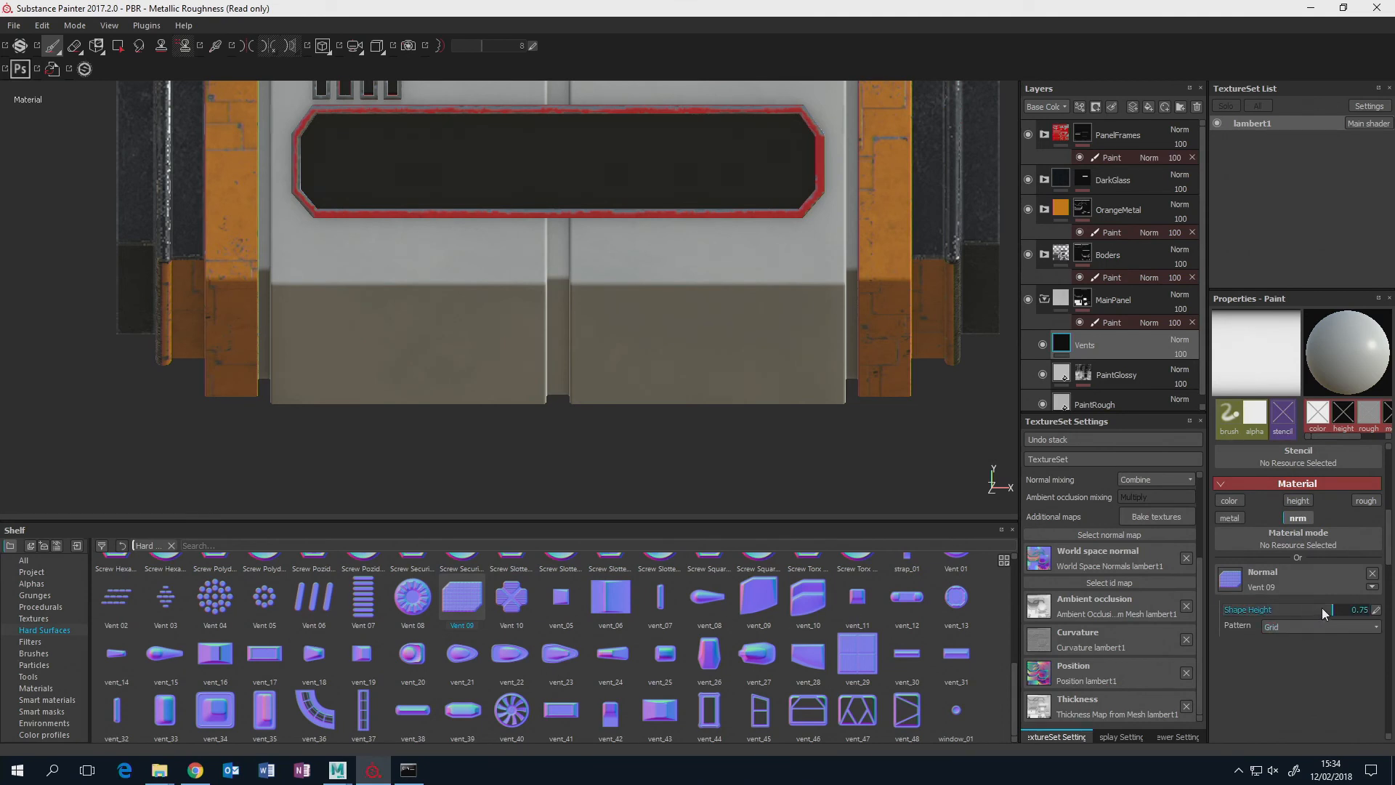
pyautogui.click(1355, 628)
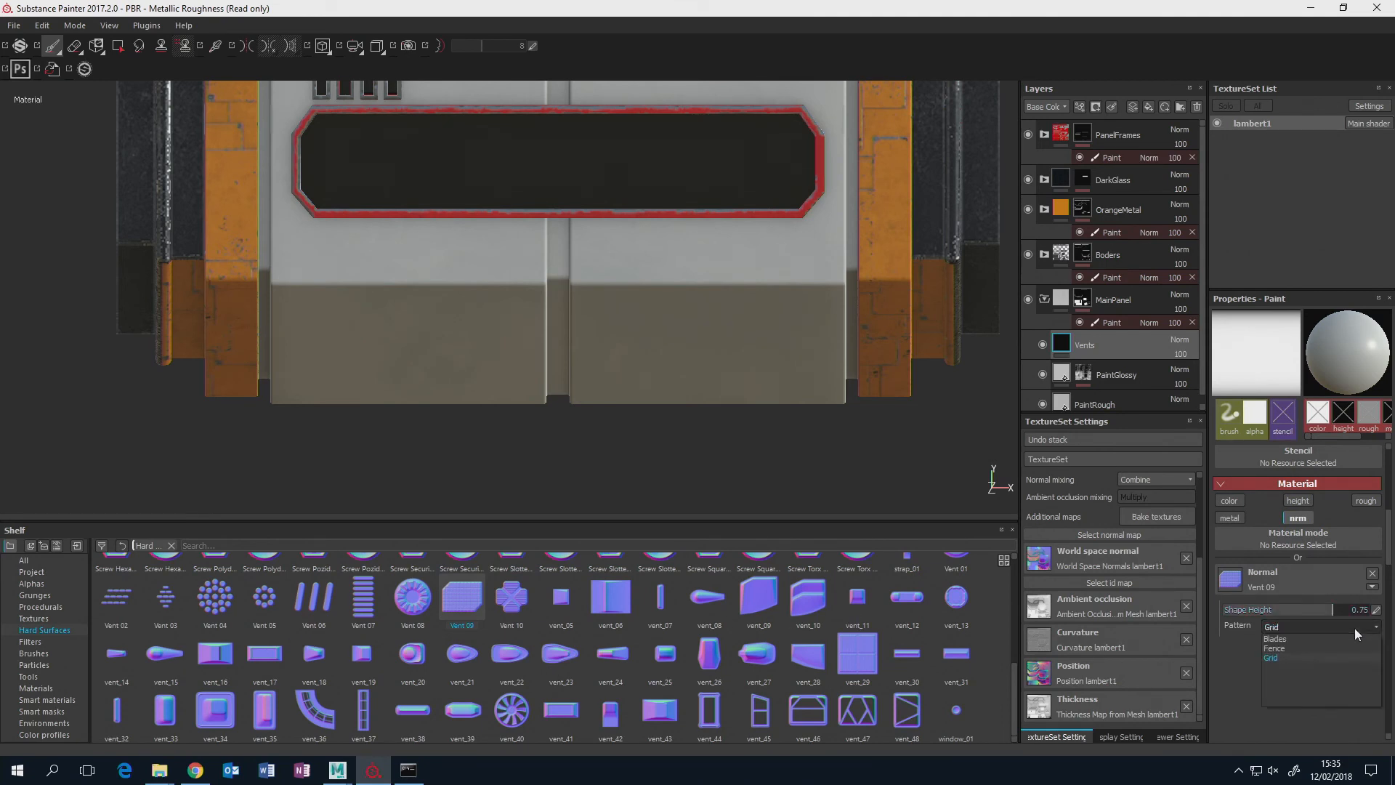
pyautogui.click(1308, 639)
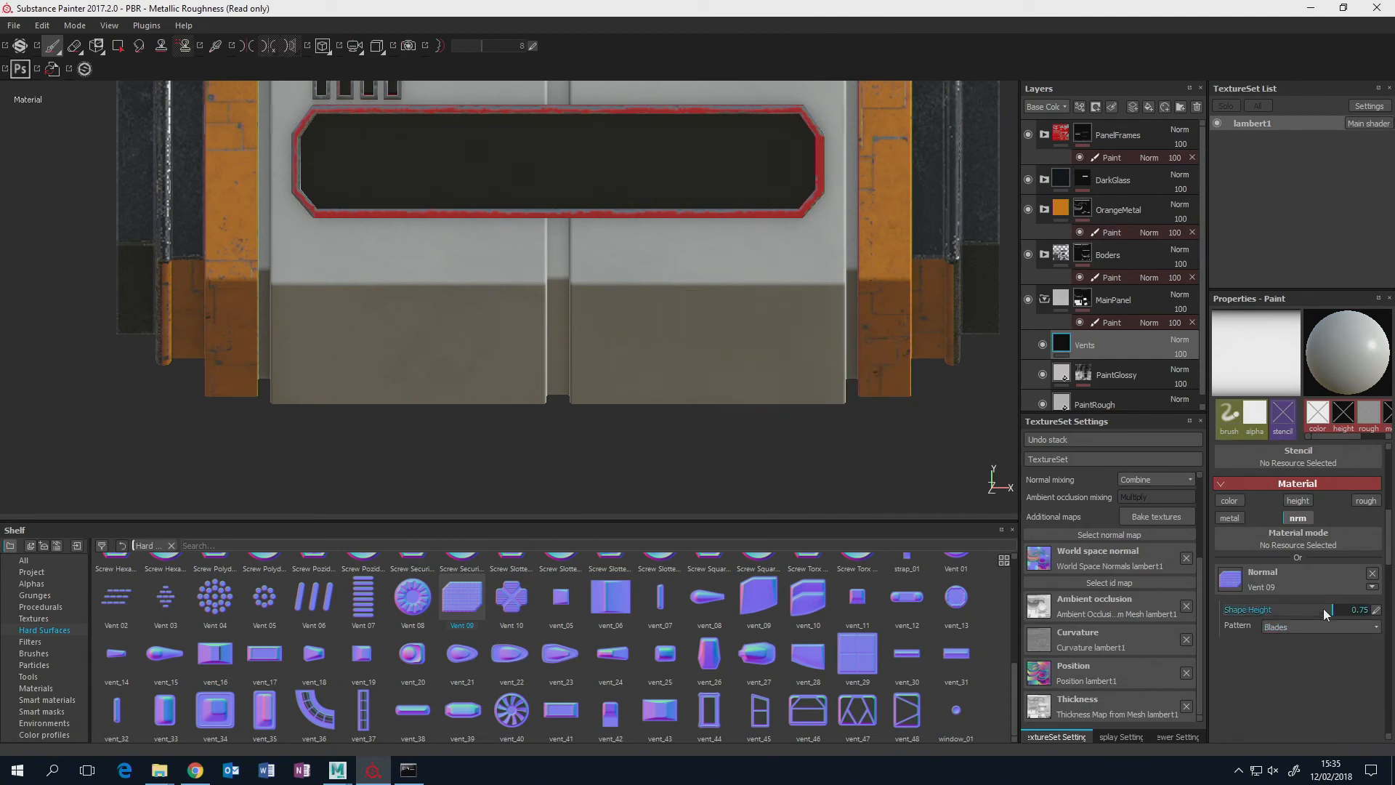
pyautogui.moveTo(1323, 609); pyautogui.dragTo(1290, 609)
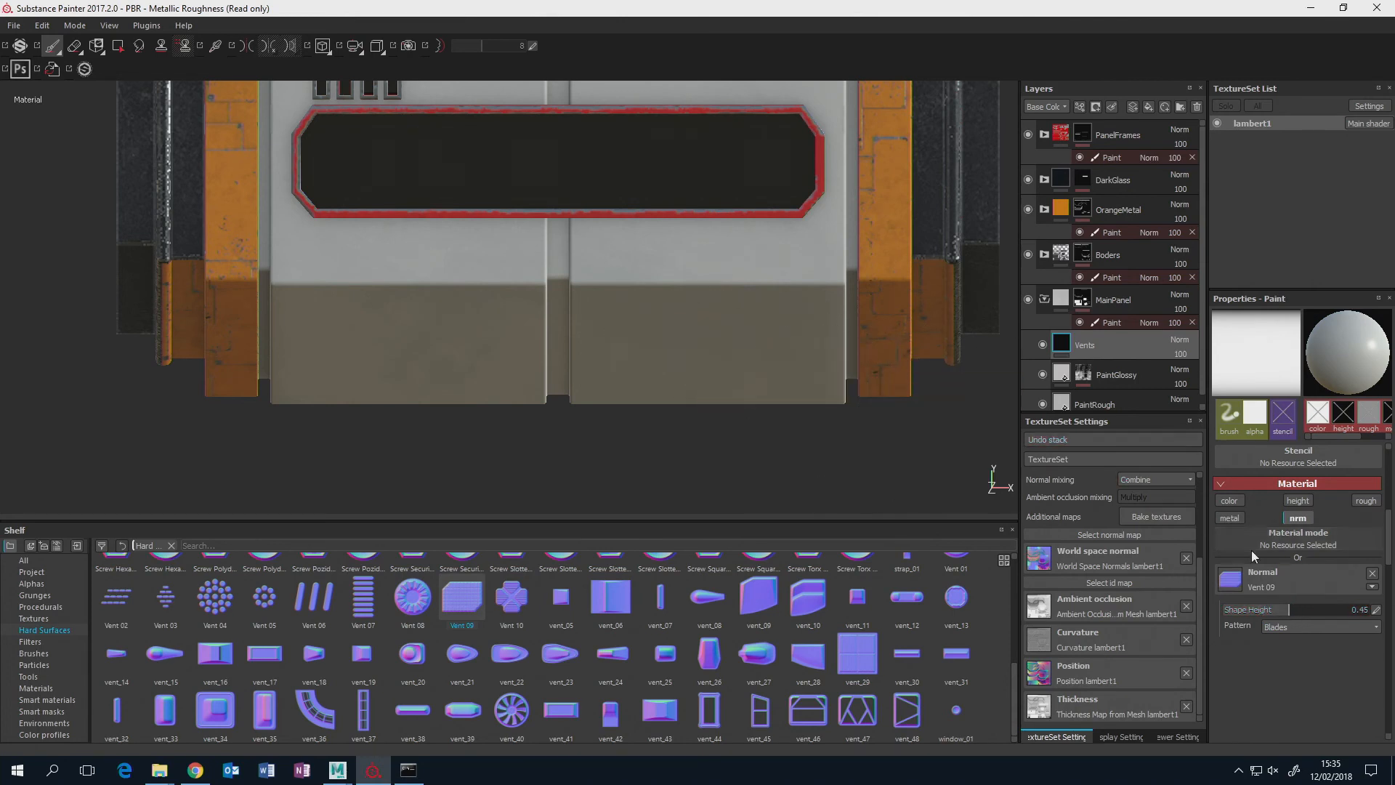
pyautogui.click(1335, 608)
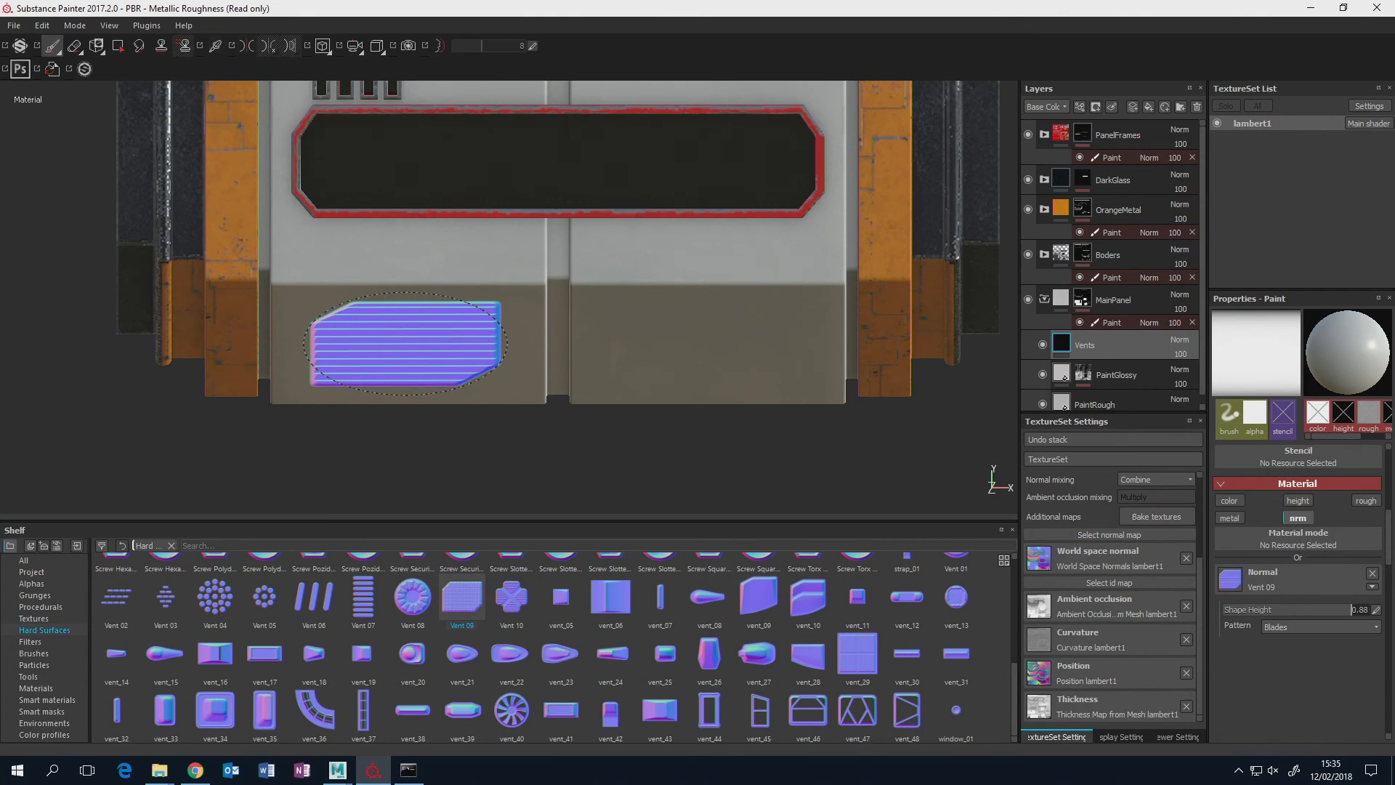
# Stamp the bladed vent once on each half of the panel's lower front face and inspect both vents.
pyautogui.click(404, 343)
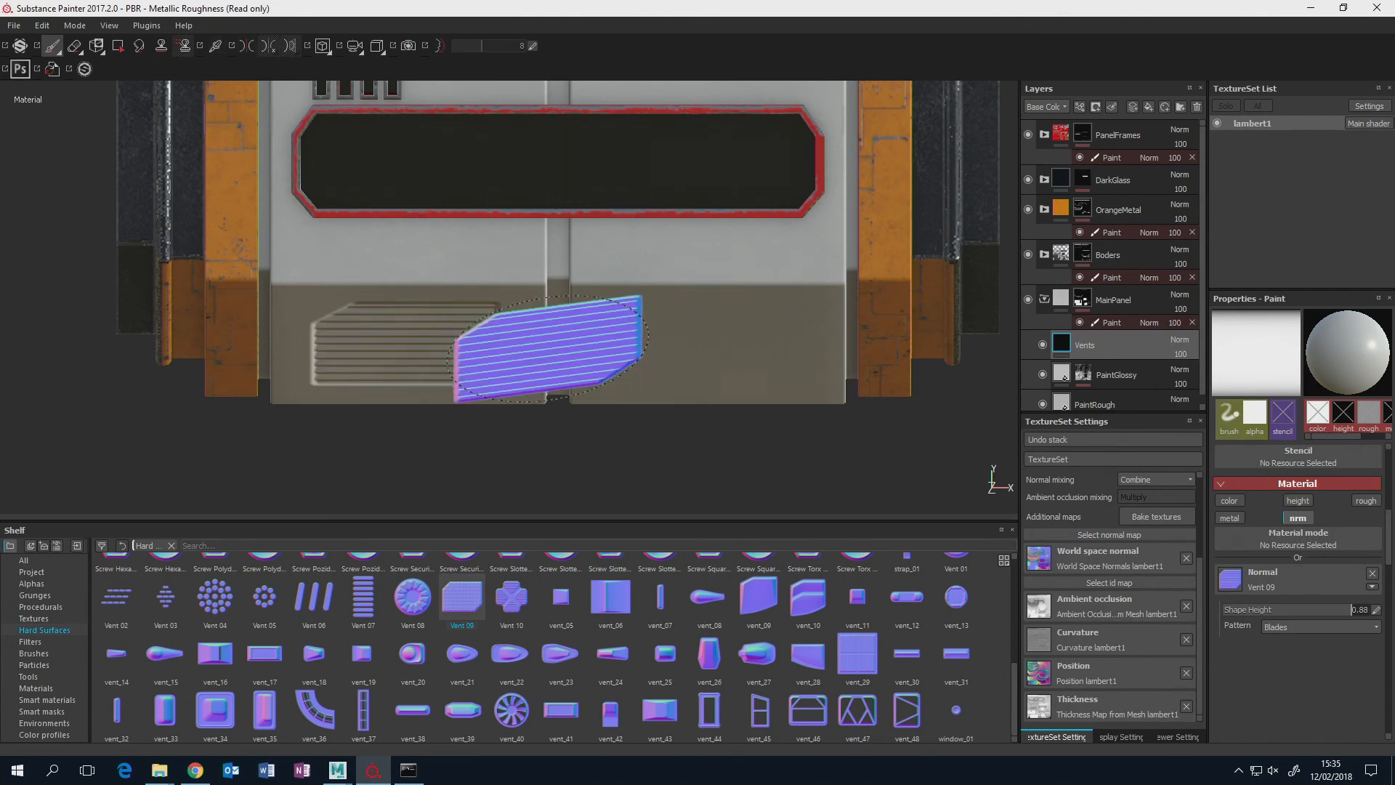
pyautogui.press('shift')
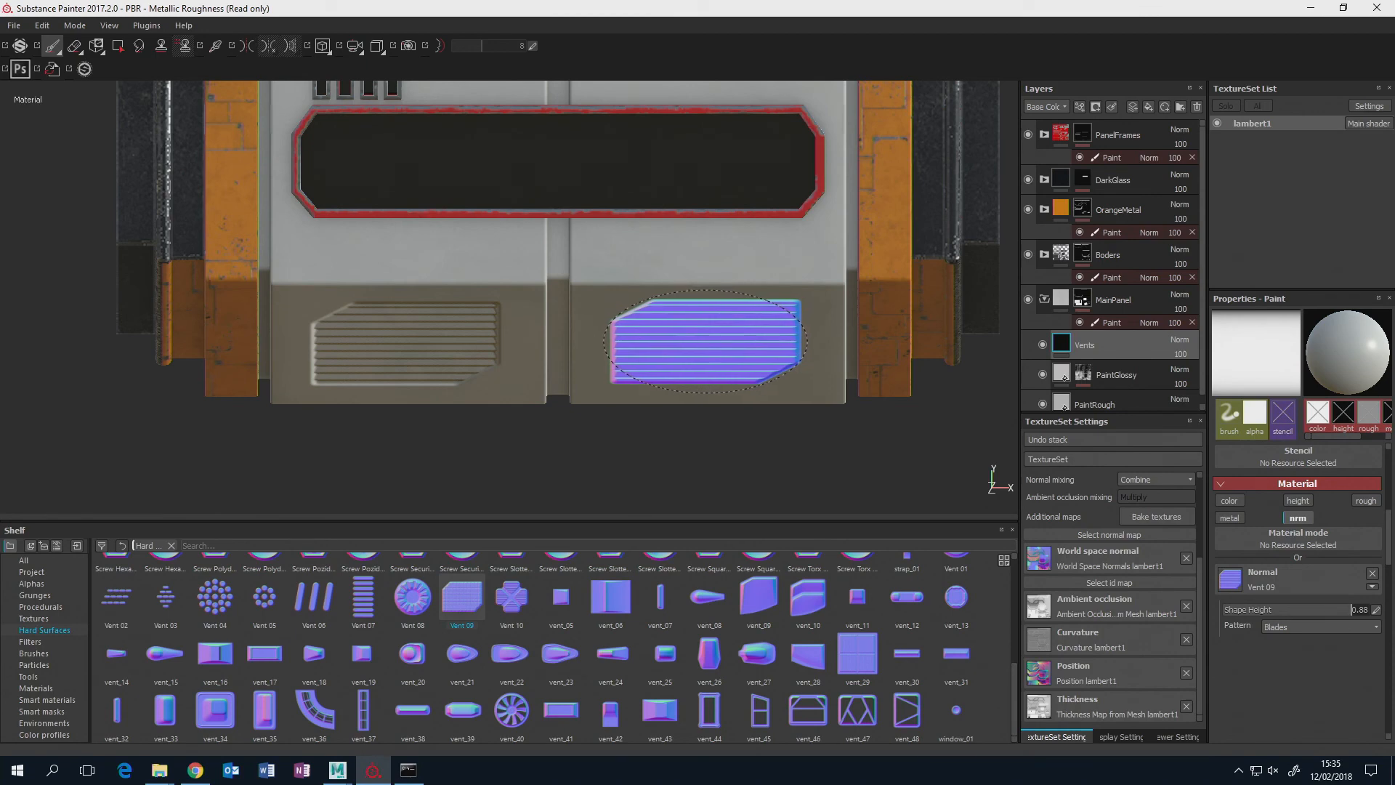
pyautogui.click(705, 342)
pyautogui.moveTo(850, 319)
pyautogui.keyDown('alt'); pyautogui.mouseDown()
pyautogui.moveTo(767, 273)
pyautogui.moveTo(672, 323)
pyautogui.moveTo(663, 367)
pyautogui.moveTo(756, 345)
pyautogui.mouseUp(); pyautogui.keyUp('alt')
pyautogui.keyDown('alt'); pyautogui.moveTo(757, 345); pyautogui.dragTo(857, 220, button='middle'); pyautogui.keyUp('alt')
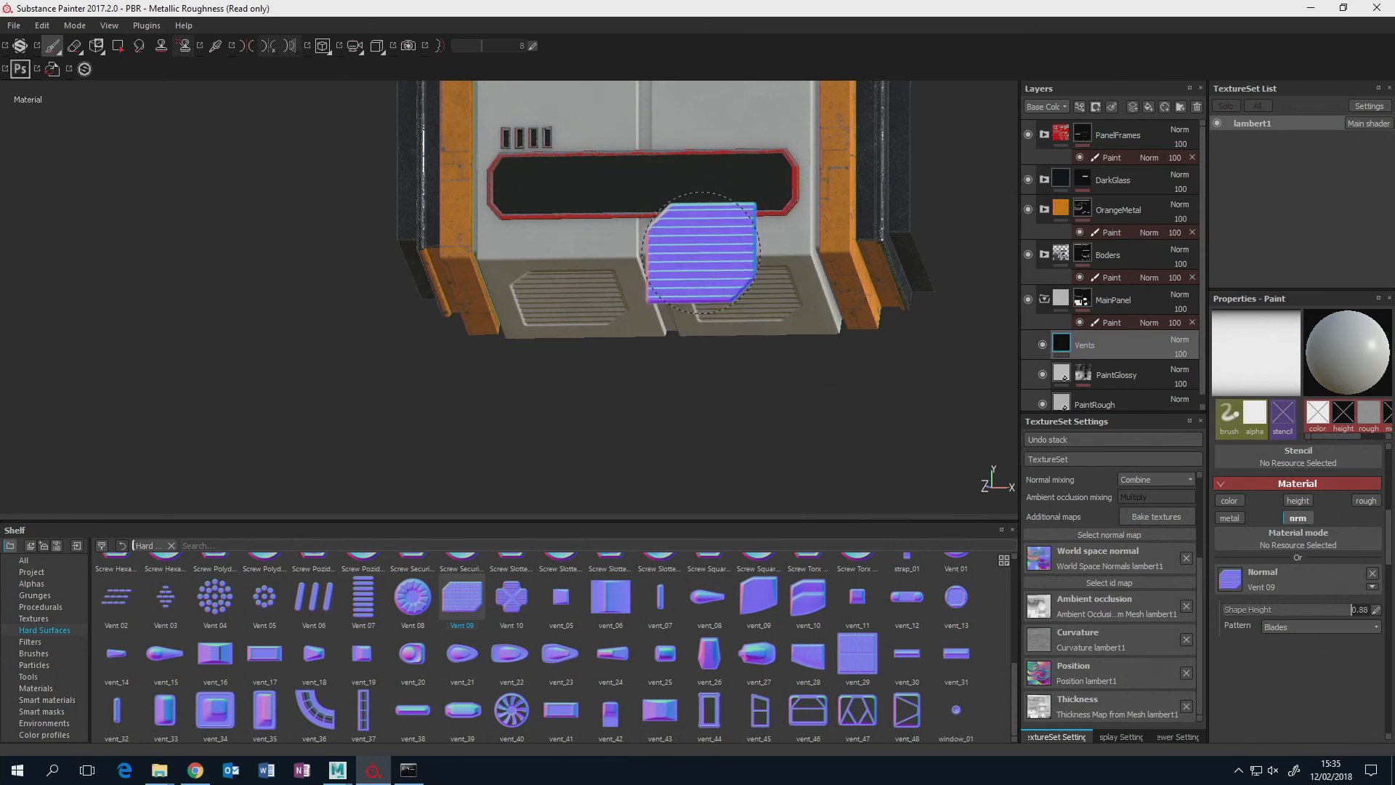
pyautogui.moveTo(787, 273)
pyautogui.keyDown('alt'); pyautogui.mouseDown(button='right')
pyautogui.moveTo(769, 275)
pyautogui.moveTo(811, 272)
pyautogui.mouseUp(button='right'); pyautogui.keyUp('alt')
pyautogui.moveTo(810, 272)
pyautogui.keyDown('alt'); pyautogui.mouseDown()
pyautogui.moveTo(813, 255)
pyautogui.moveTo(832, 256)
pyautogui.mouseUp(); pyautogui.keyUp('alt')
pyautogui.keyDown('alt'); pyautogui.moveTo(757, 253); pyautogui.dragTo(860, 226, button='middle'); pyautogui.keyUp('alt')
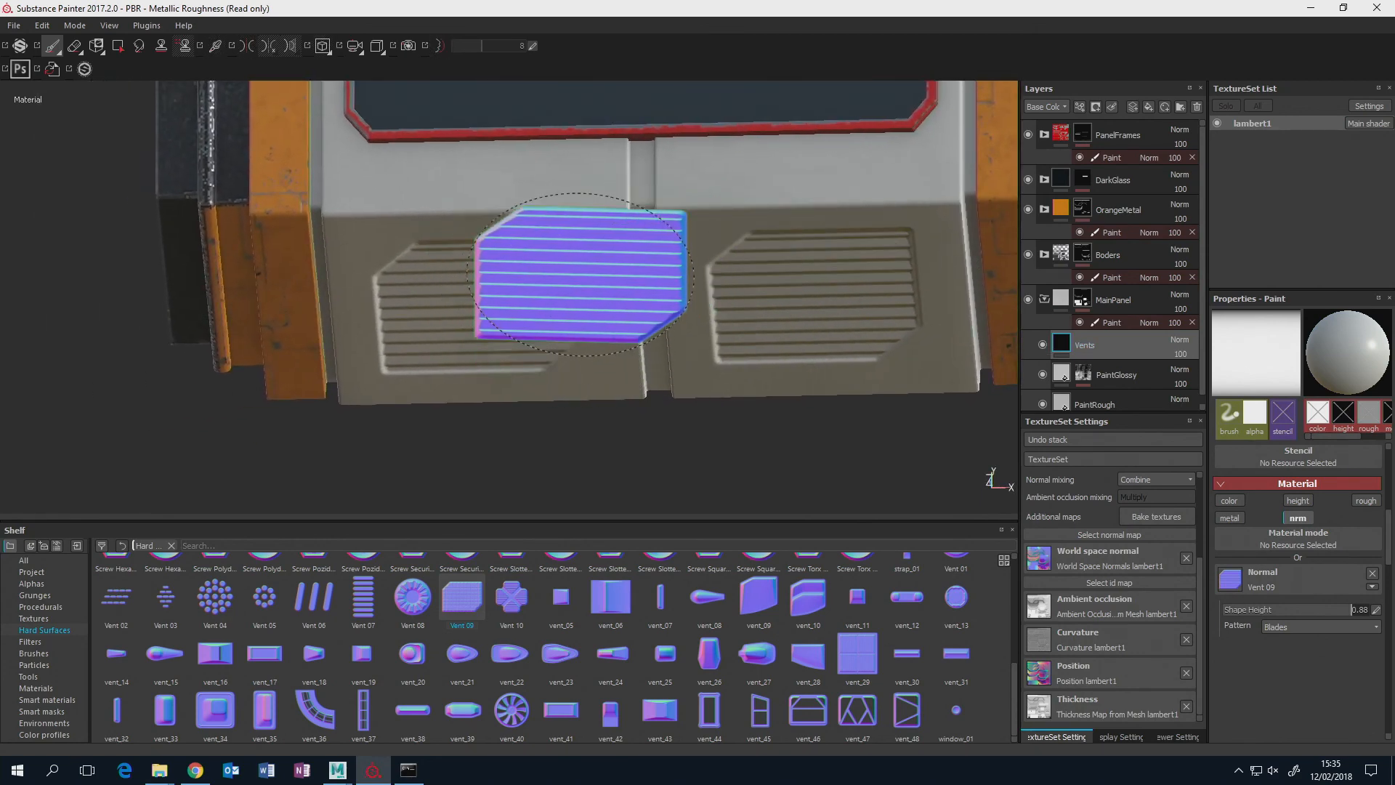
pyautogui.keyDown('alt'); pyautogui.moveTo(582, 273); pyautogui.dragTo(644, 299); pyautogui.keyUp('alt')
pyautogui.keyDown('alt'); pyautogui.moveTo(715, 247); pyautogui.dragTo(694, 222); pyautogui.keyUp('alt')
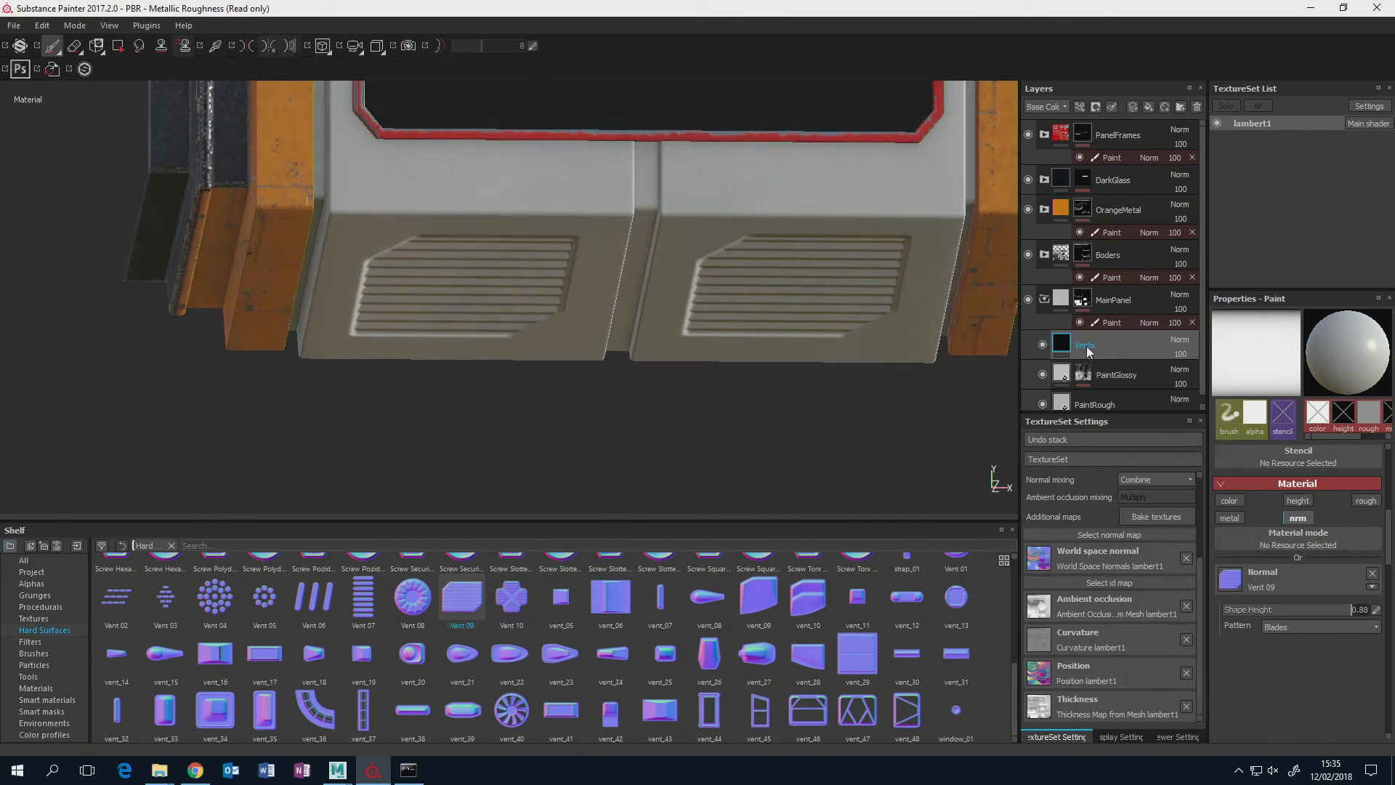
# Add a MatFx Detail Edge Wear filter to the Vents layer.
pyautogui.click(1079, 109)
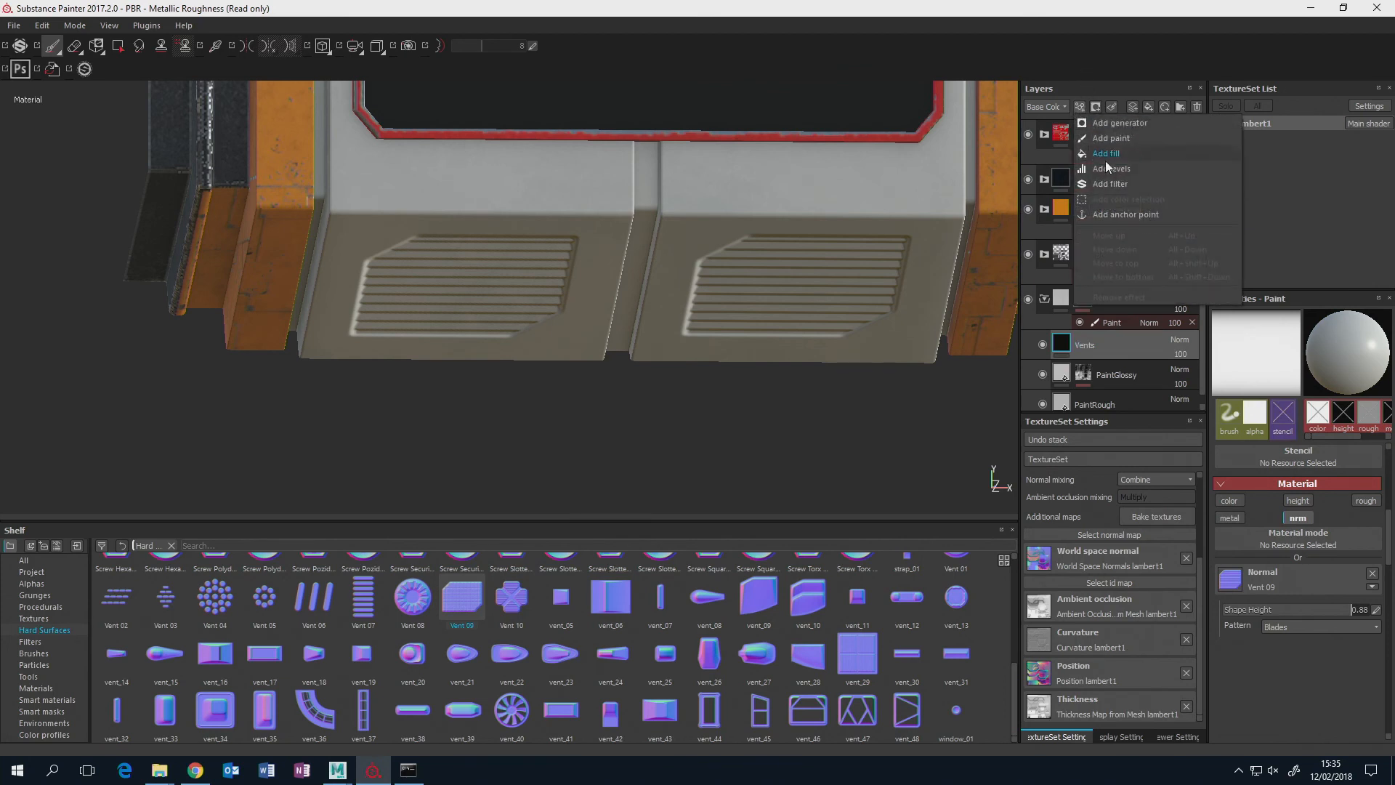
pyautogui.click(1113, 183)
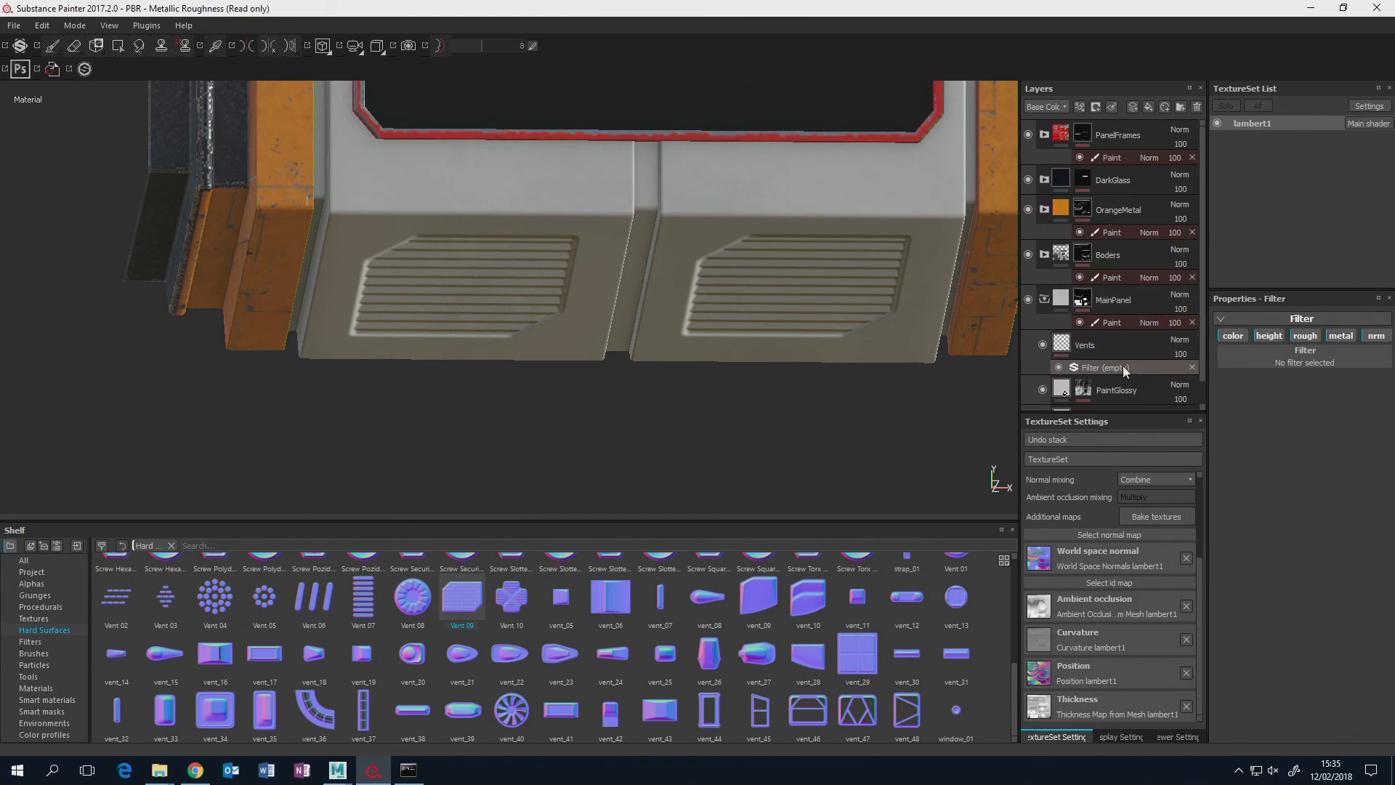
pyautogui.click(1314, 356)
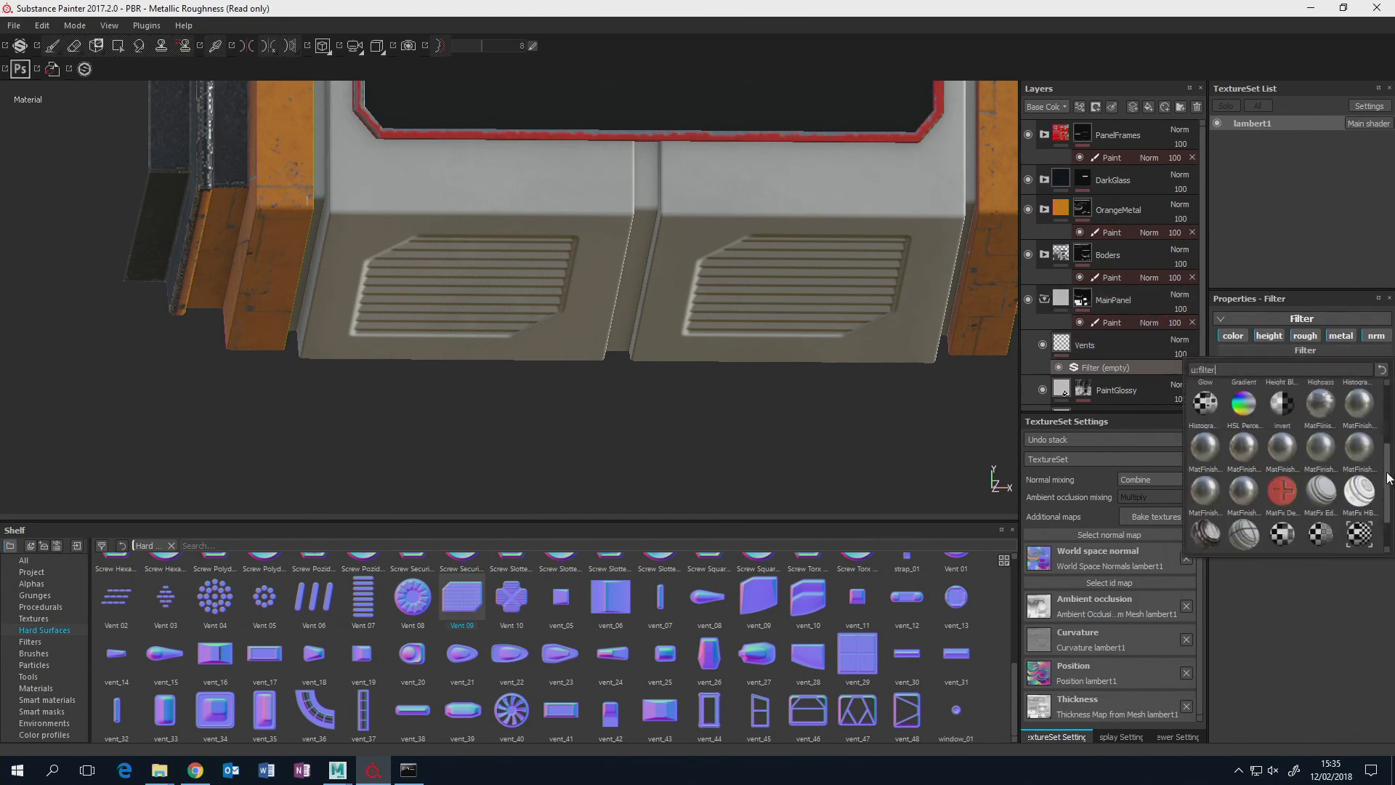
pyautogui.scroll(-1, 1384, 478)
pyautogui.moveTo(1285, 445)
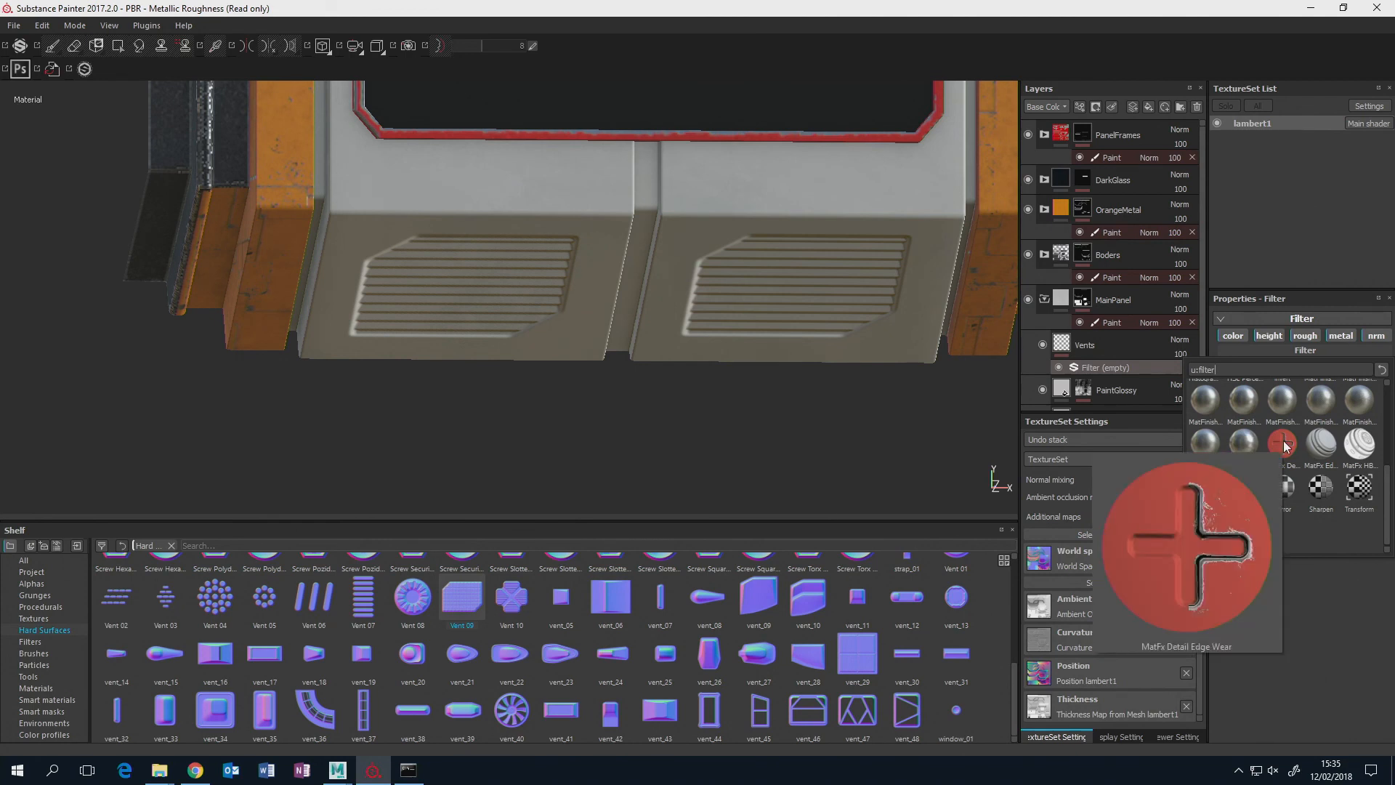
pyautogui.click(1283, 443)
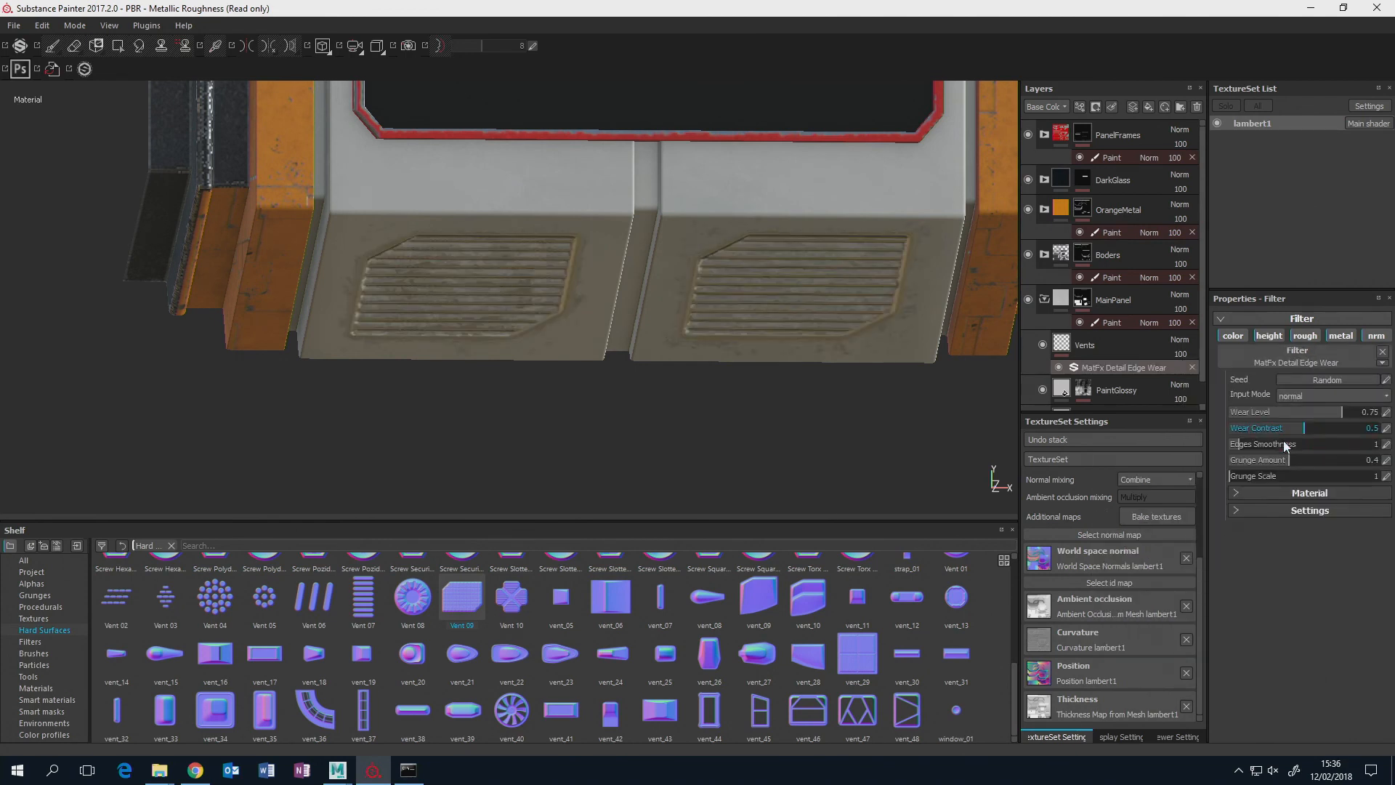
# Examine the worn vents up close and review the edge wear filter's Metallic Roughness and Specular Glossiness material settings.
pyautogui.keyDown('alt'); pyautogui.moveTo(874, 296); pyautogui.dragTo(777, 301); pyautogui.keyUp('alt')
pyautogui.keyDown('alt'); pyautogui.moveTo(829, 259); pyautogui.dragTo(840, 324, button='middle'); pyautogui.keyUp('alt')
pyautogui.keyDown('alt'); pyautogui.moveTo(840, 324); pyautogui.dragTo(816, 331); pyautogui.keyUp('alt')
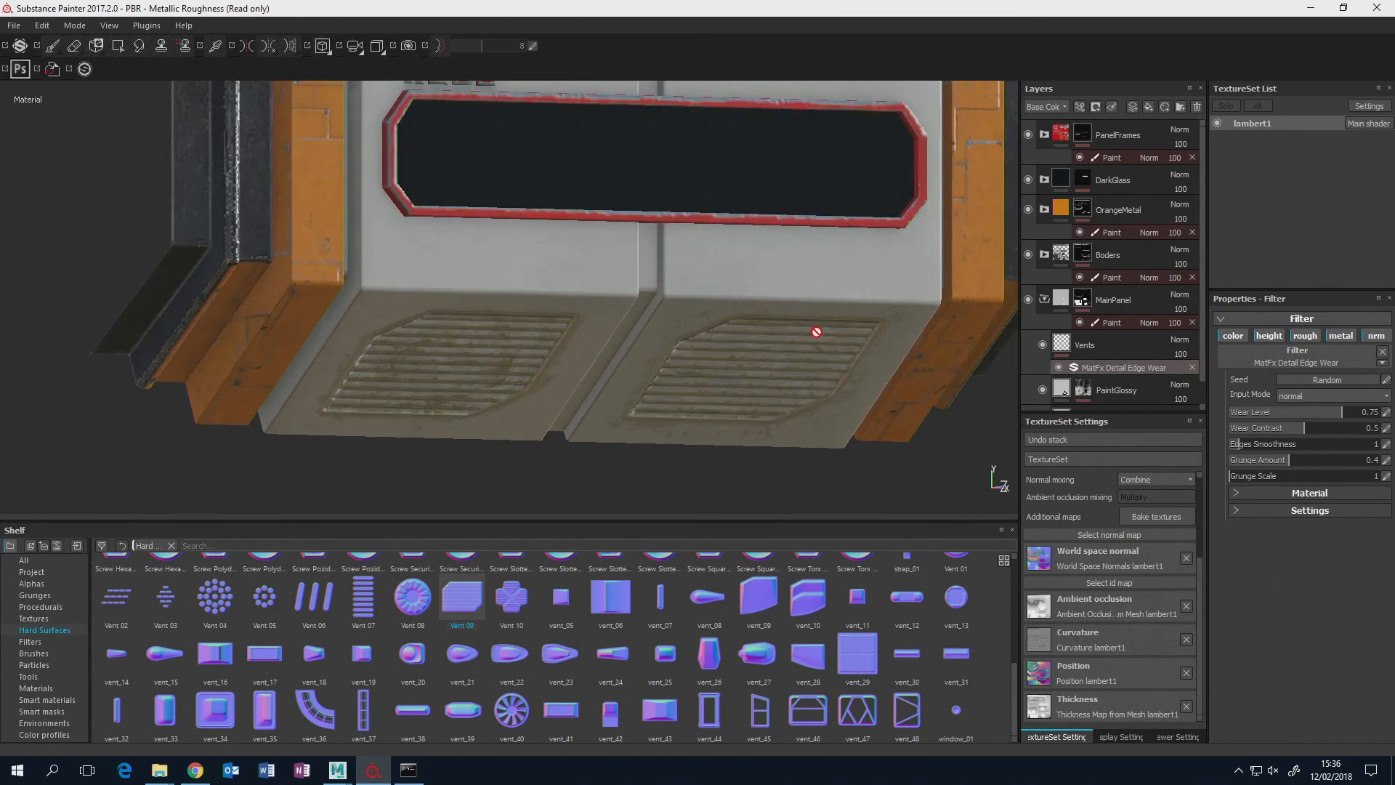
pyautogui.keyDown('alt'); pyautogui.moveTo(765, 399); pyautogui.dragTo(763, 334); pyautogui.keyUp('alt')
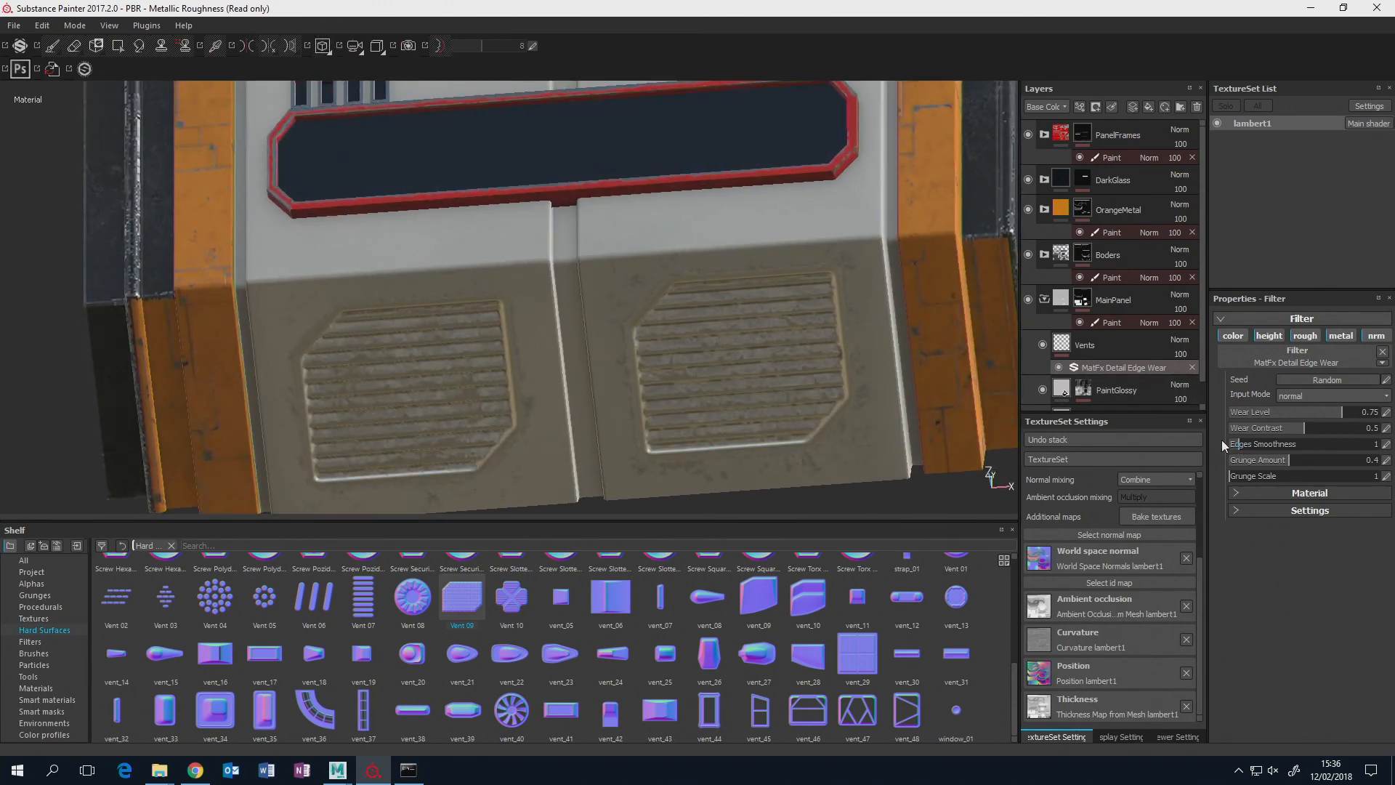
pyautogui.click(1240, 493)
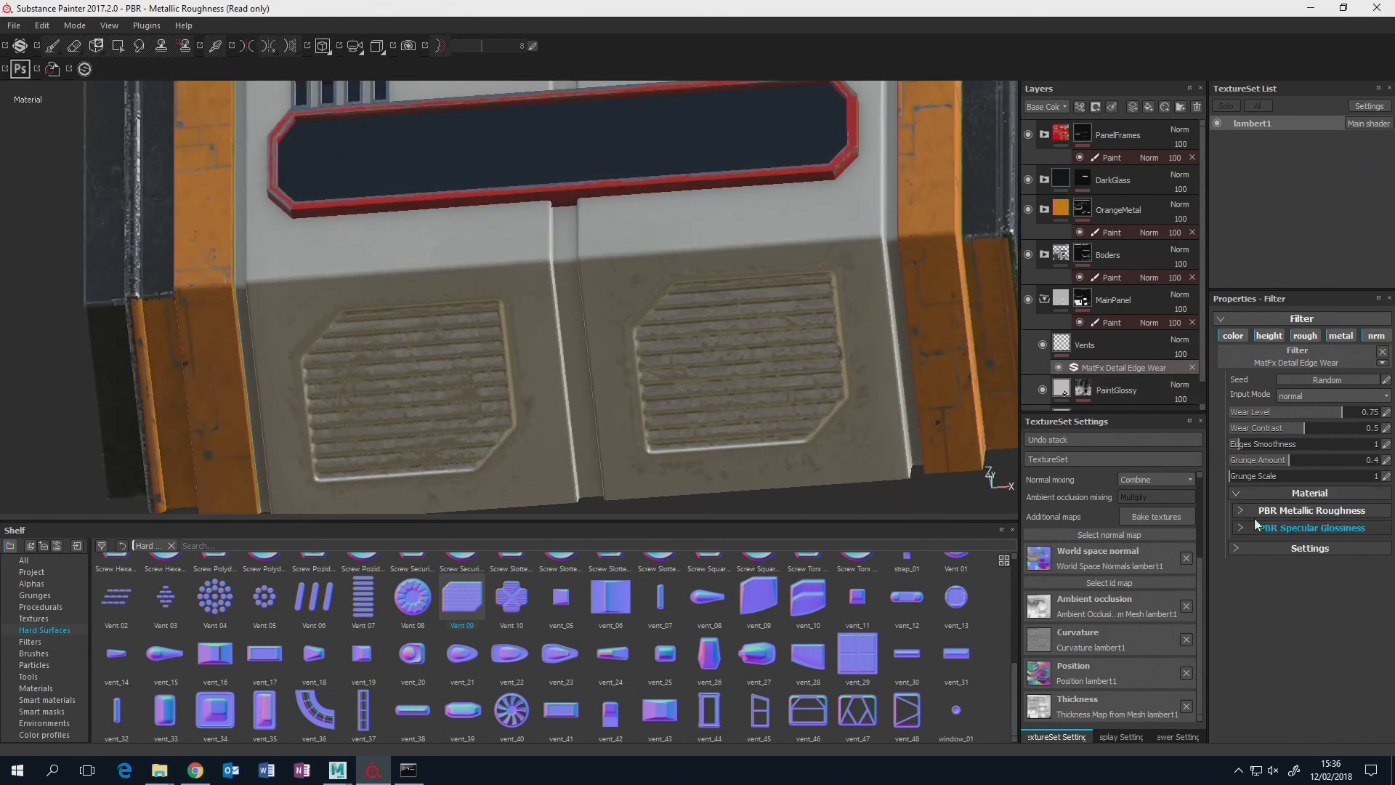
pyautogui.click(1275, 509)
pyautogui.click(1248, 578)
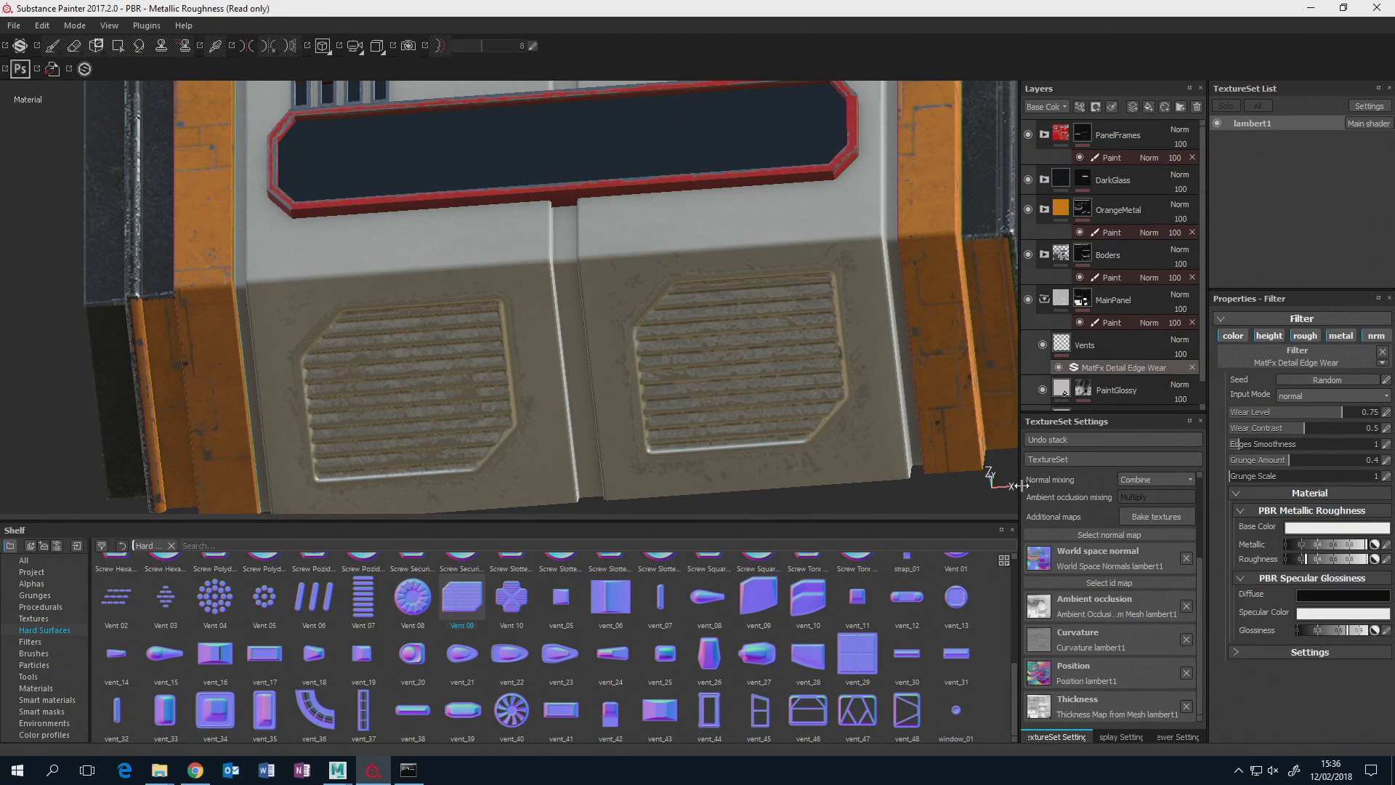
pyautogui.click(1293, 493)
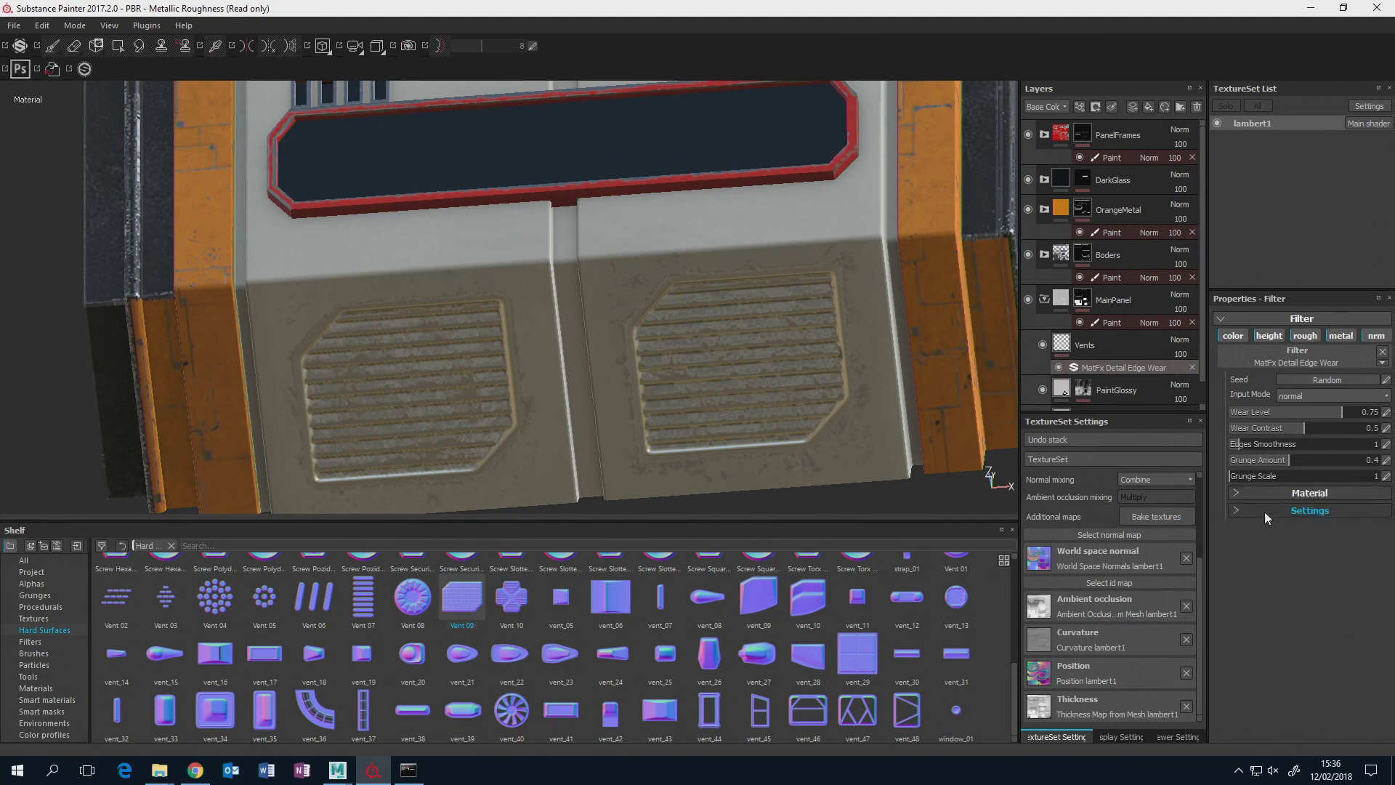
# Inspect the edge wear on the two lower front vents from several angles and distances.
pyautogui.keyDown('alt'); pyautogui.moveTo(708, 231); pyautogui.dragTo(719, 309); pyautogui.keyUp('alt')
pyautogui.scroll(-4, 665, 369)
pyautogui.keyDown('alt'); pyautogui.moveTo(687, 236); pyautogui.dragTo(663, 373, button='middle'); pyautogui.keyUp('alt')
pyautogui.scroll(-1, 666, 363)
pyautogui.keyDown('alt'); pyautogui.moveTo(663, 374); pyautogui.dragTo(702, 330); pyautogui.keyUp('alt')
pyautogui.keyDown('alt'); pyautogui.moveTo(704, 330); pyautogui.dragTo(741, 249, button='middle'); pyautogui.keyUp('alt')
pyautogui.scroll(-1, 741, 249)
pyautogui.scroll(4, 741, 250)
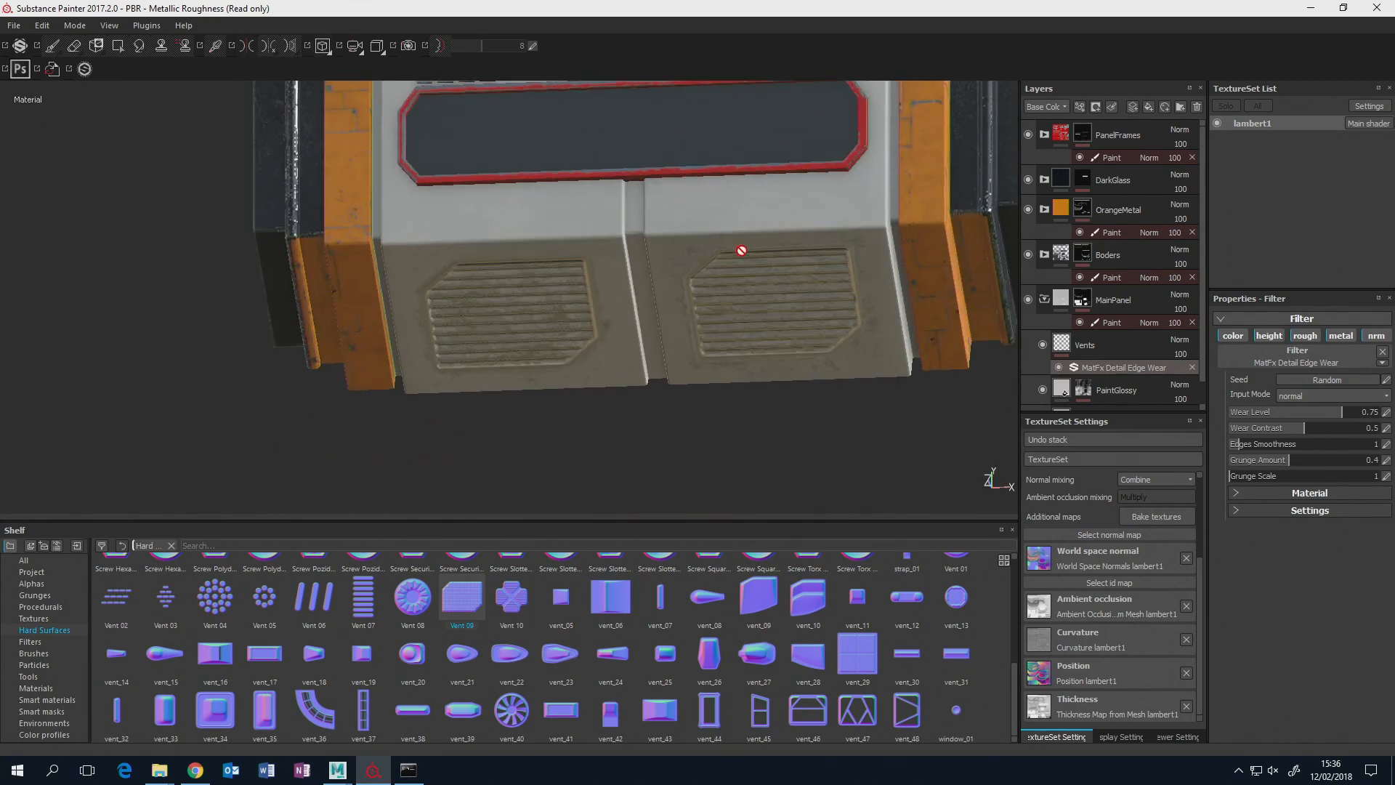
pyautogui.scroll(2, 741, 249)
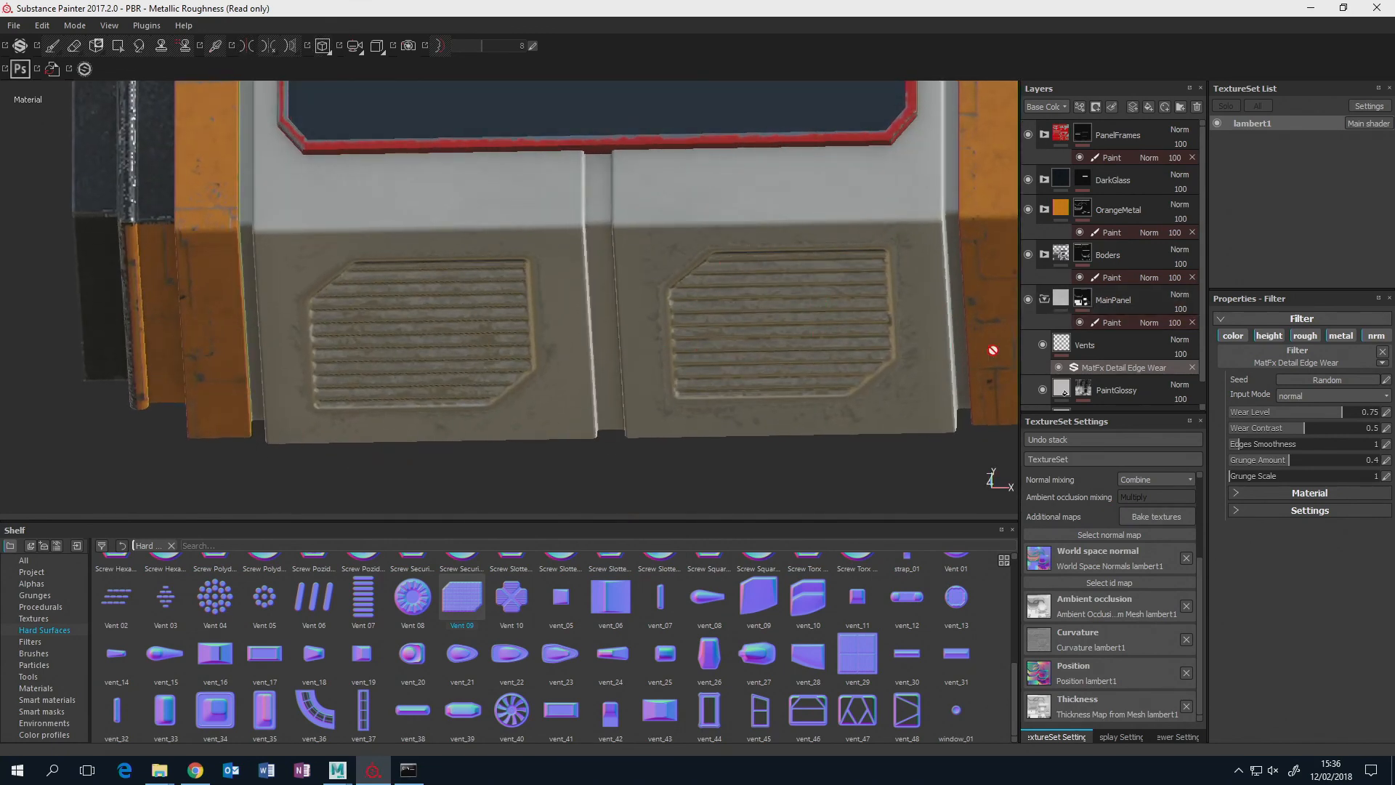
# Display the layer stack's Normal channel and set the Vents layer's opacity to 86.
pyautogui.click(1189, 351)
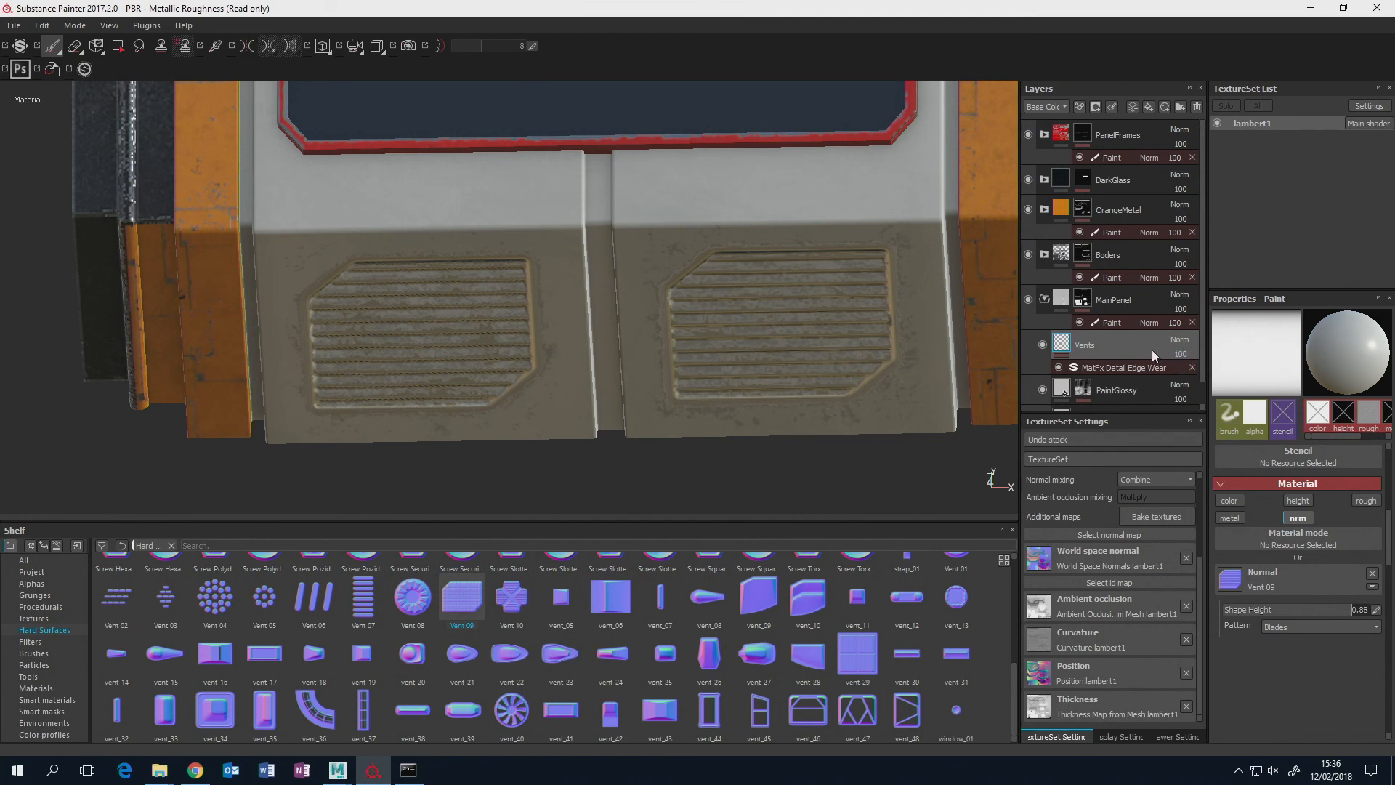
pyautogui.click(1056, 107)
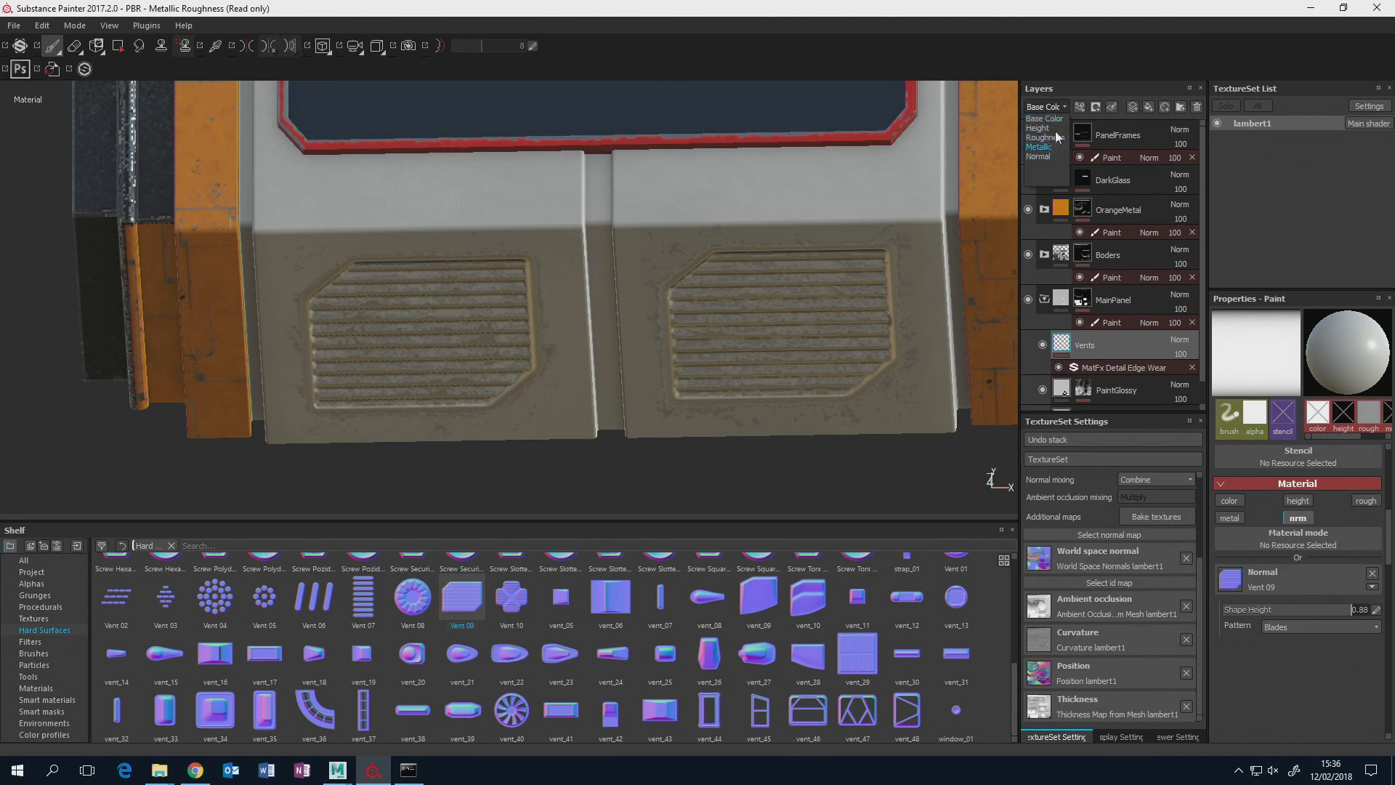
pyautogui.click(1093, 74)
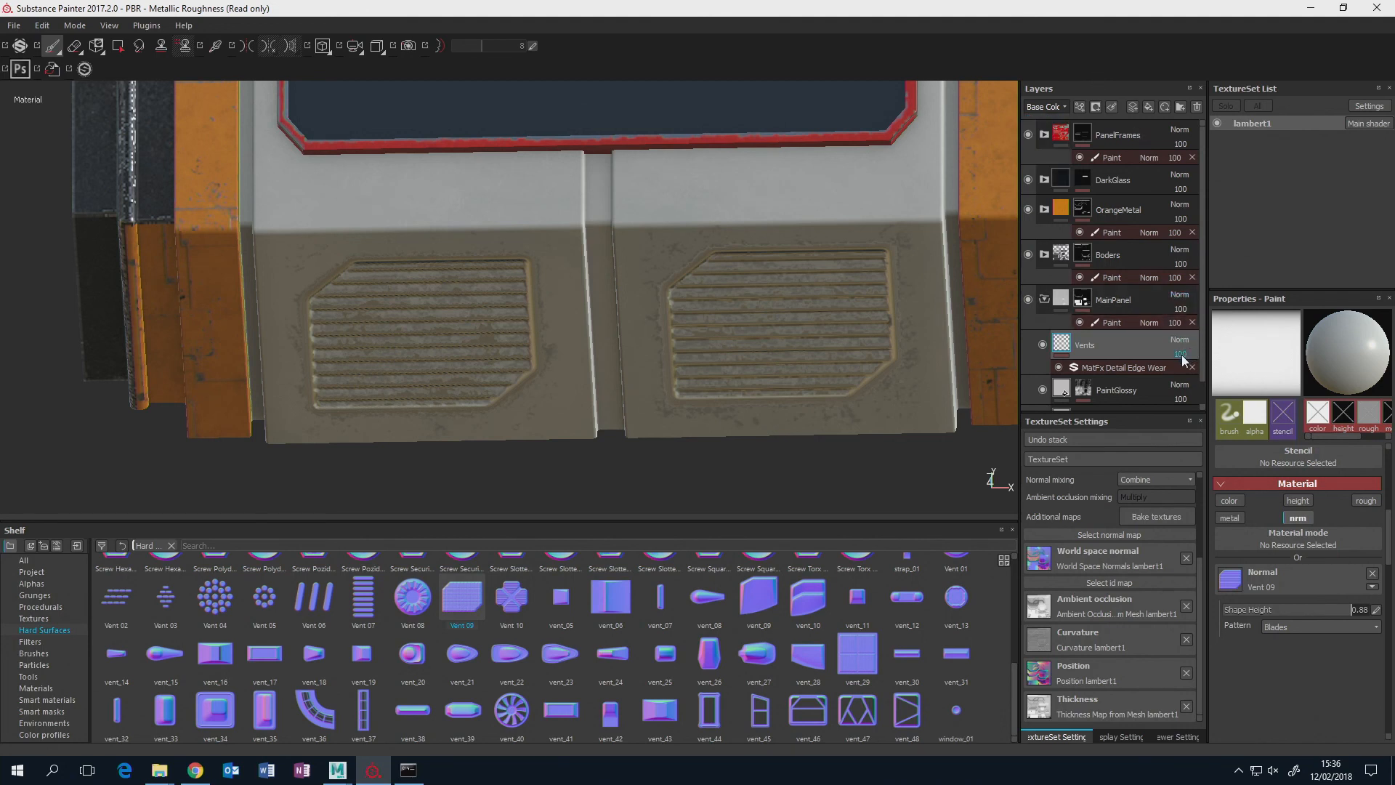
pyautogui.moveTo(1185, 369); pyautogui.dragTo(1228, 366)
pyautogui.click(1063, 107)
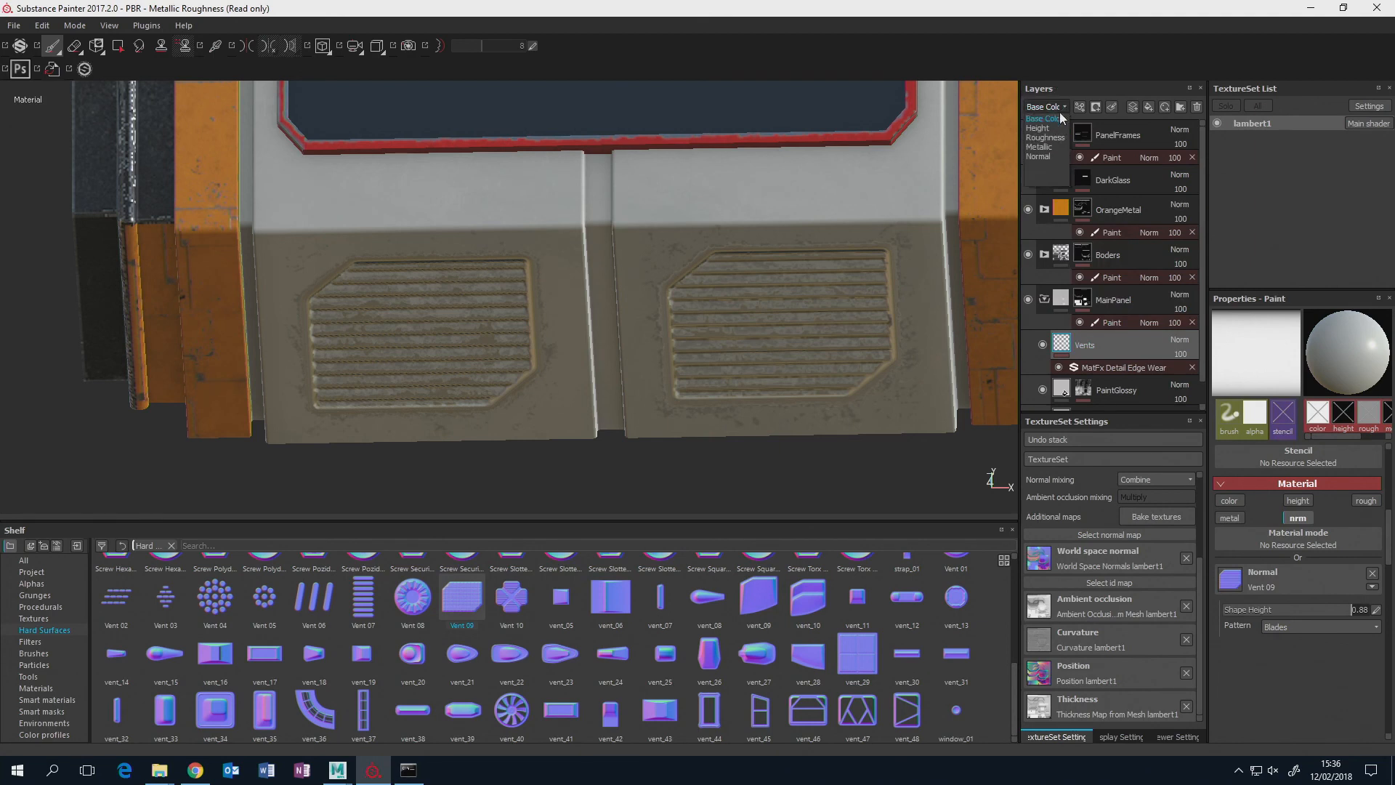
pyautogui.click(1047, 155)
pyautogui.click(1181, 340)
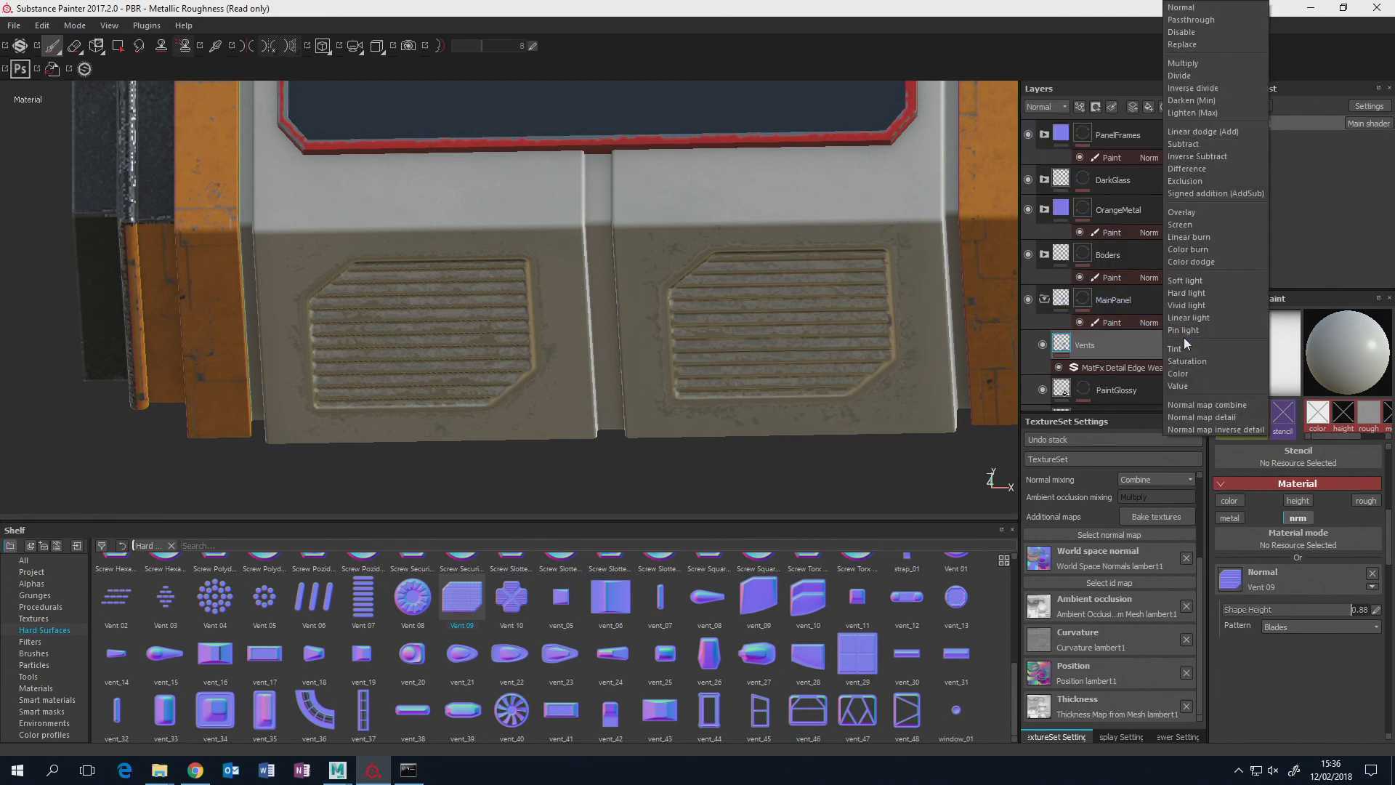
pyautogui.click(1129, 342)
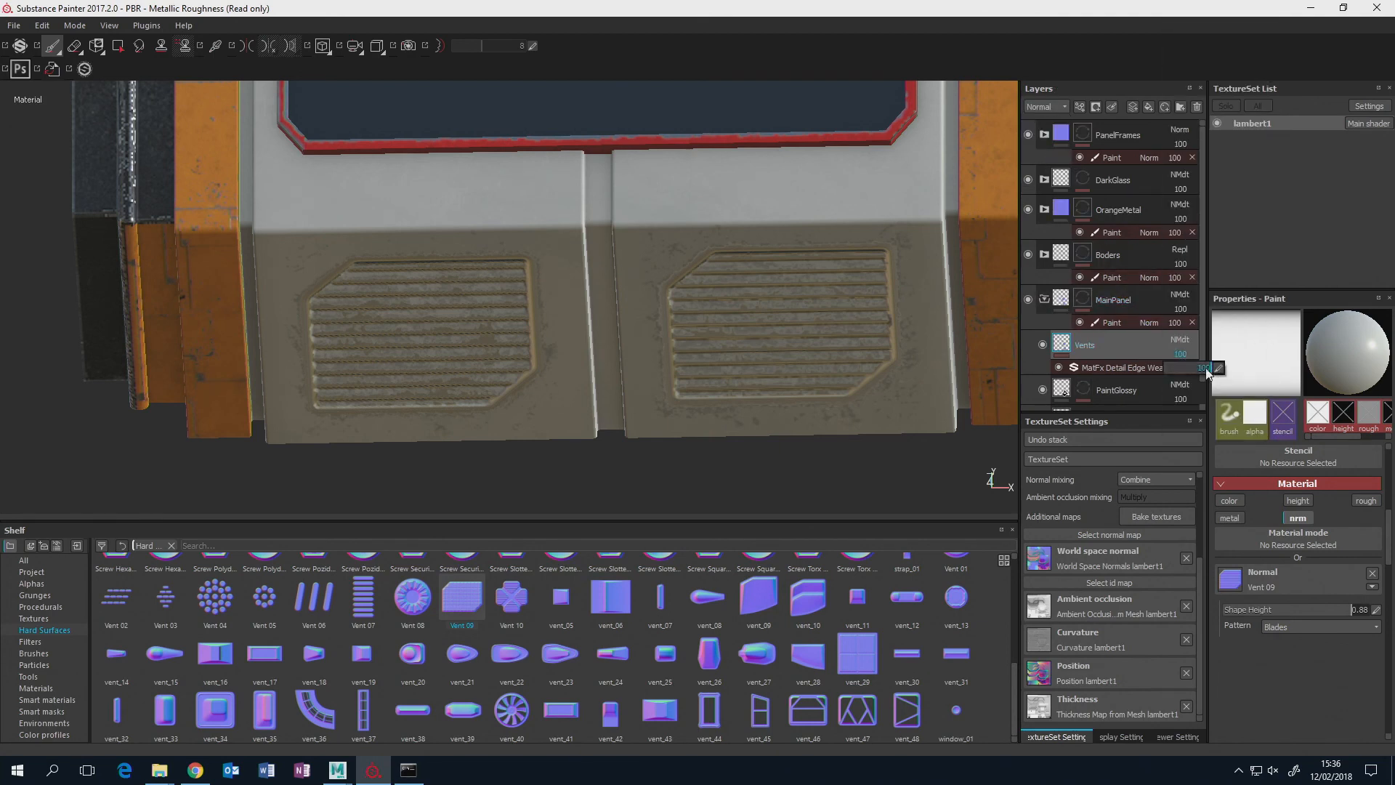
pyautogui.moveTo(1208, 371); pyautogui.dragTo(1187, 372)
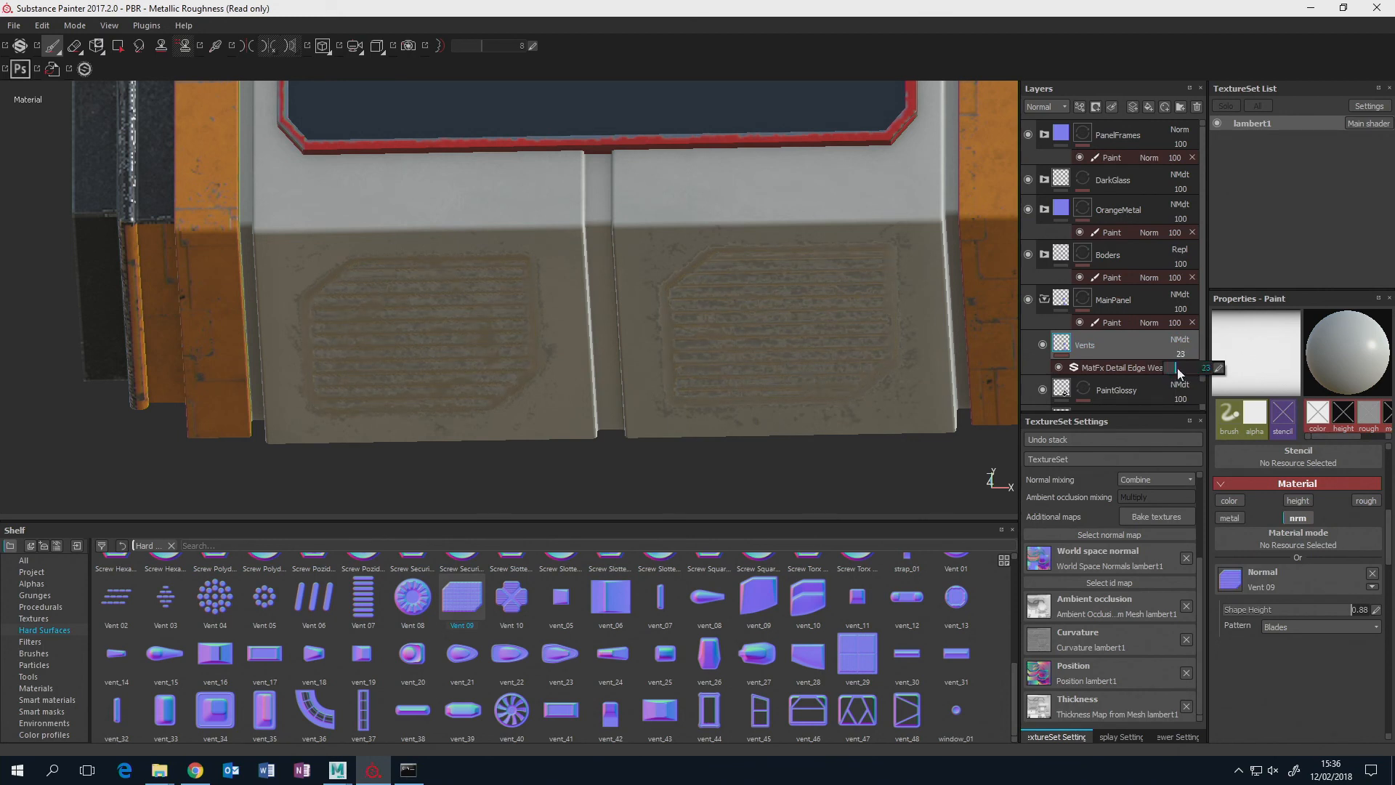
pyautogui.moveTo(1194, 367); pyautogui.dragTo(1210, 368)
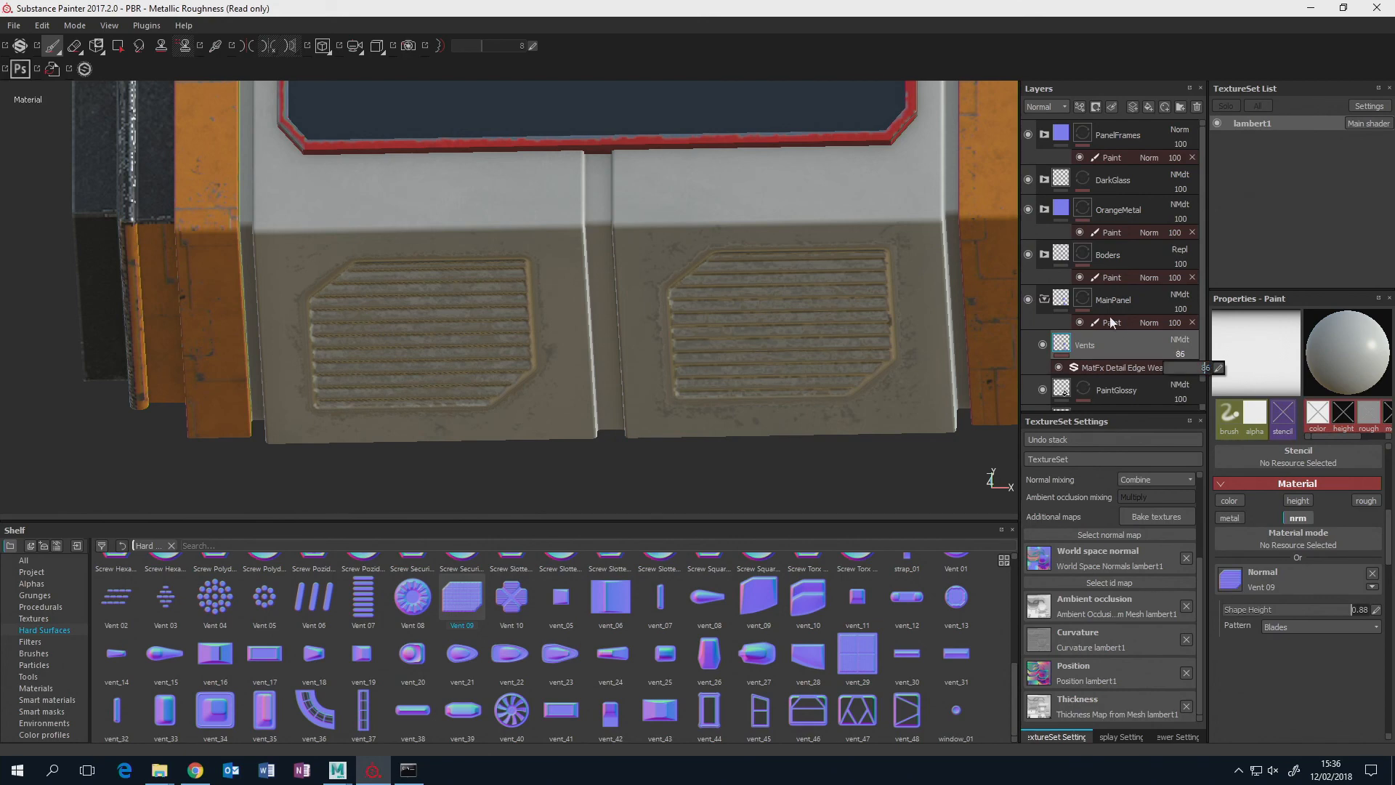
# Add a paint layer above Vents in the MainPanel folder and load Container 13 as its normal stamp.
pyautogui.moveTo(895, 251)
pyautogui.keyDown('alt'); pyautogui.mouseDown()
pyautogui.moveTo(761, 244)
pyautogui.moveTo(753, 194)
pyautogui.mouseUp(); pyautogui.keyUp('alt')
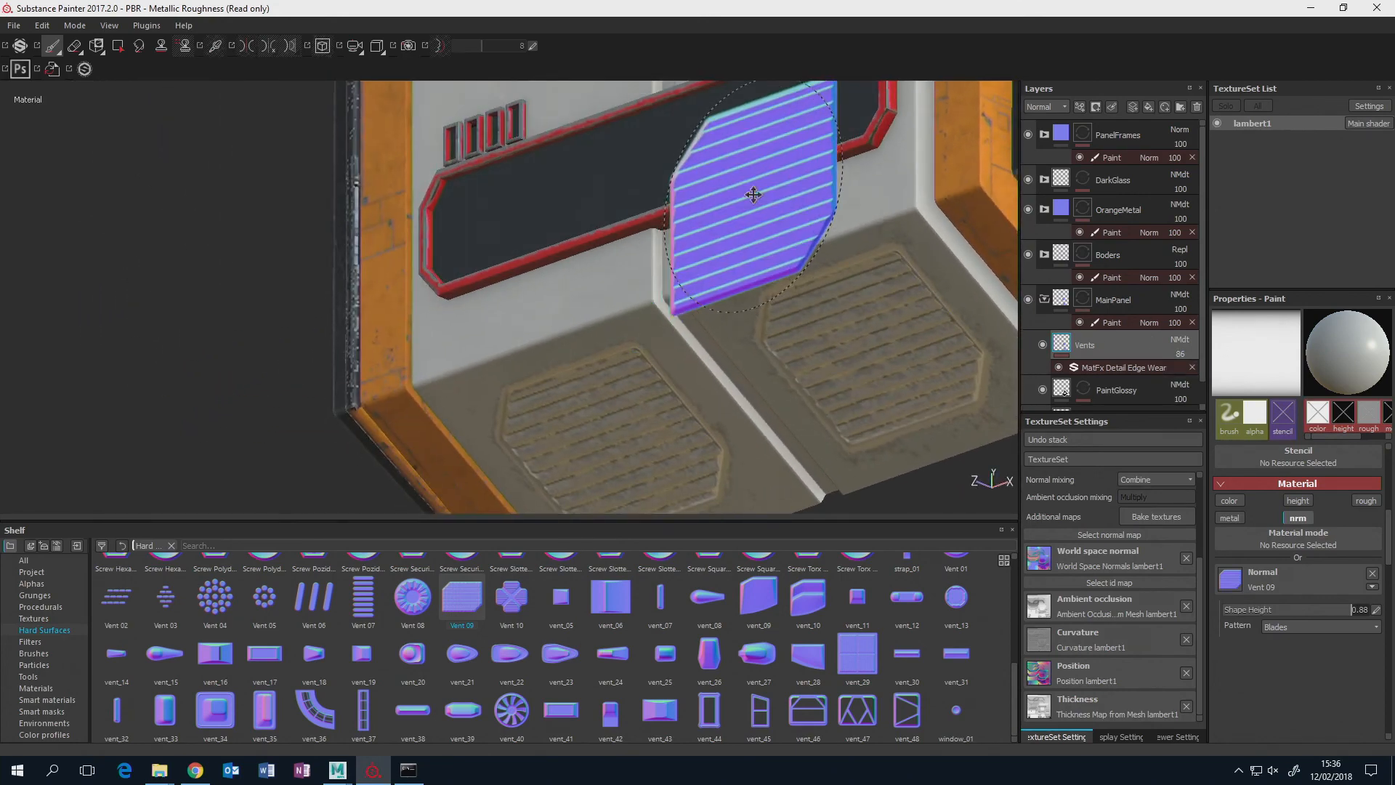
pyautogui.keyDown('alt'); pyautogui.moveTo(754, 195); pyautogui.dragTo(630, 259, button='middle'); pyautogui.keyUp('alt')
pyautogui.scroll(-5, 630, 259)
pyautogui.keyDown('alt'); pyautogui.moveTo(632, 259); pyautogui.dragTo(748, 265); pyautogui.keyUp('alt')
pyautogui.keyDown('alt'); pyautogui.moveTo(749, 264); pyautogui.dragTo(770, 356, button='middle'); pyautogui.keyUp('alt')
pyautogui.keyDown('alt'); pyautogui.moveTo(674, 233); pyautogui.dragTo(693, 287, button='middle'); pyautogui.keyUp('alt')
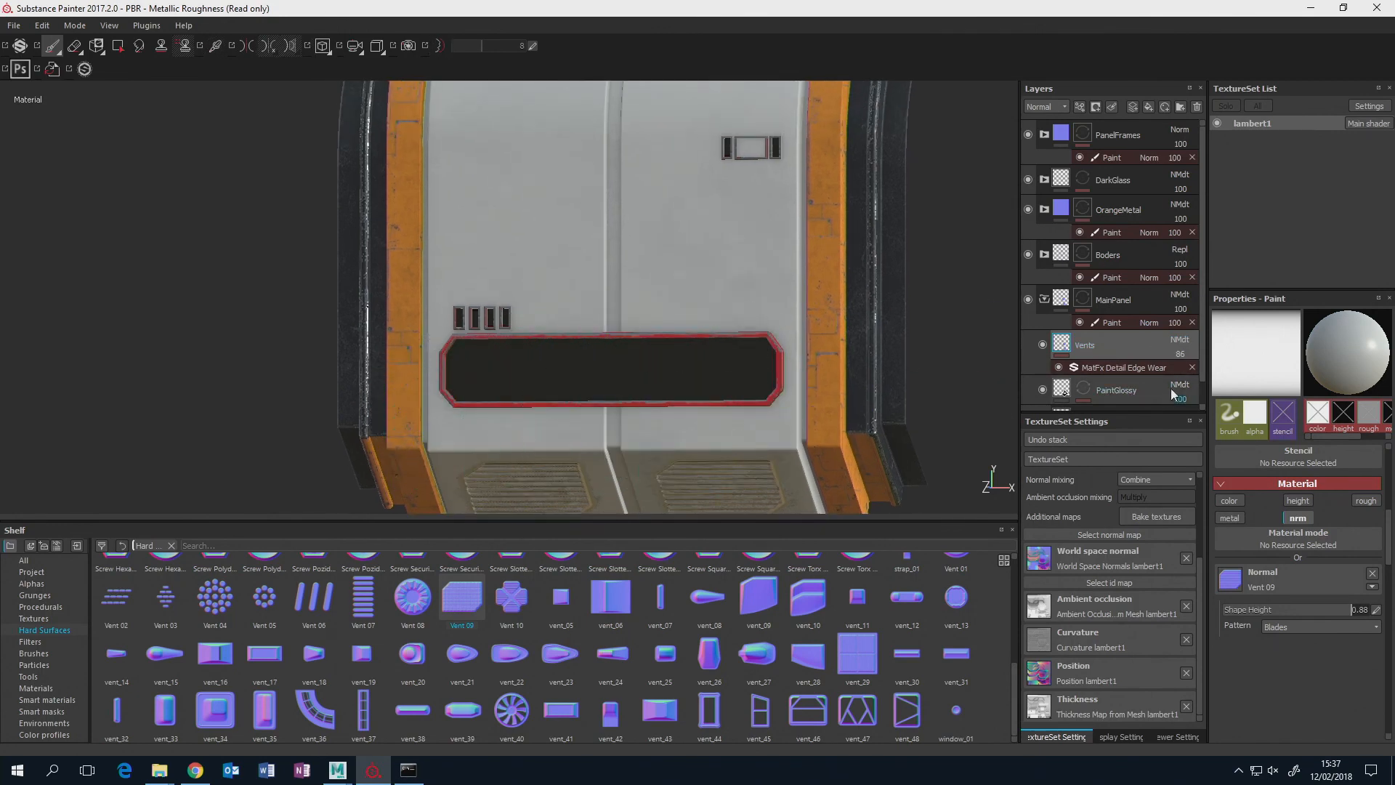
pyautogui.click(1133, 107)
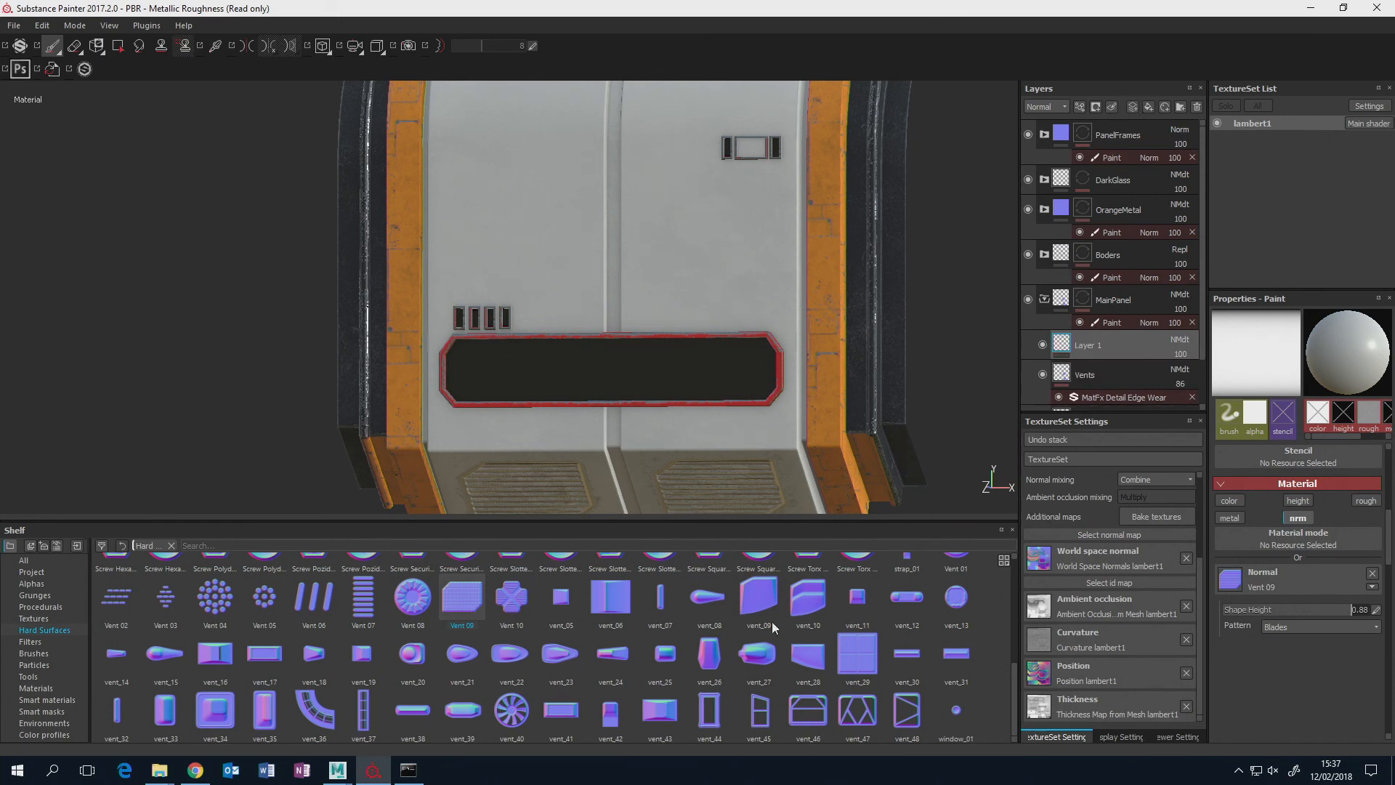
pyautogui.moveTo(1013, 667); pyautogui.dragTo(1017, 561)
pyautogui.moveTo(908, 579); pyautogui.dragTo(1271, 583)
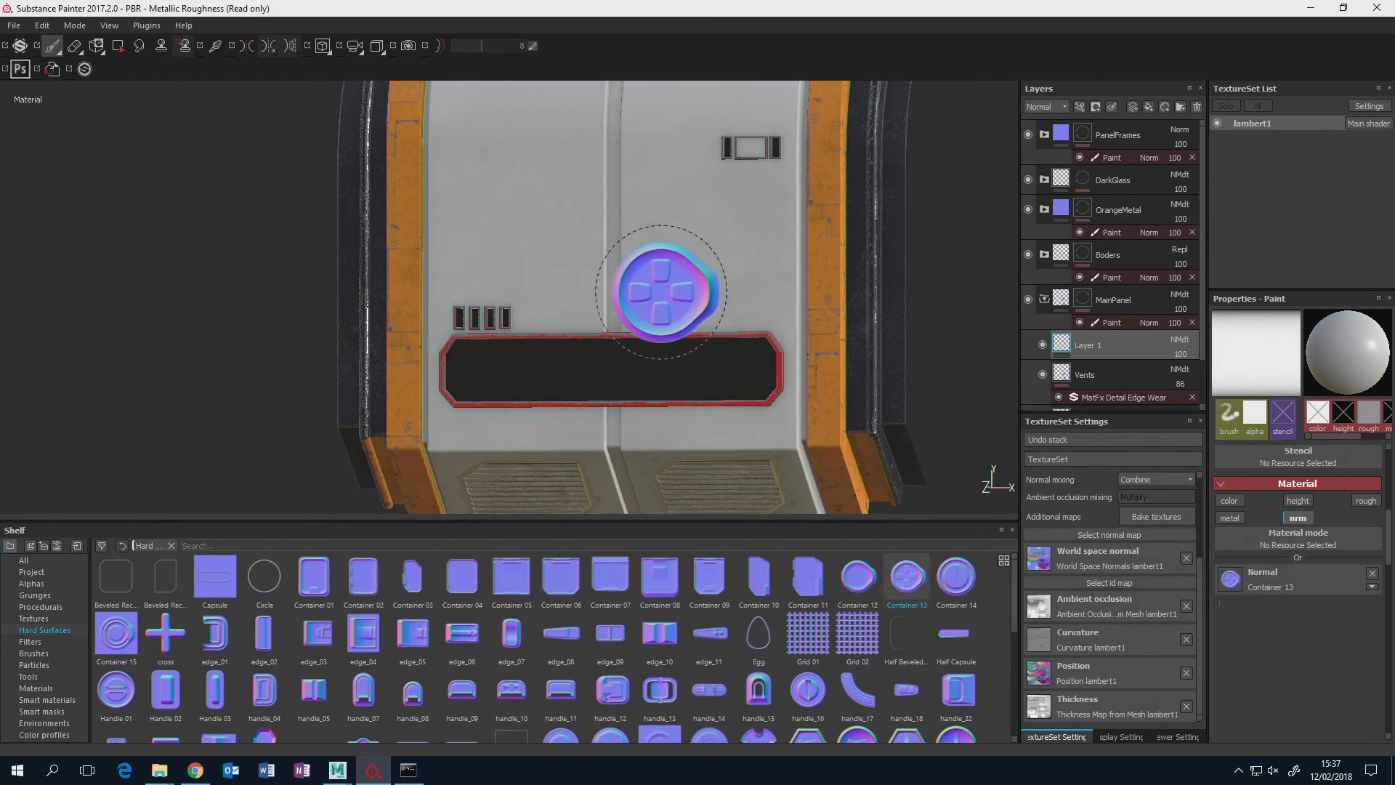
# Shrink the brush in a straight front view and stamp Container 13 at both corners below the red-framed window.
pyautogui.keyDown('alt'); pyautogui.moveTo(596, 273); pyautogui.dragTo(634, 269); pyautogui.keyUp('alt')
pyautogui.keyDown('alt'); pyautogui.moveTo(696, 222); pyautogui.dragTo(679, 229); pyautogui.keyUp('alt')
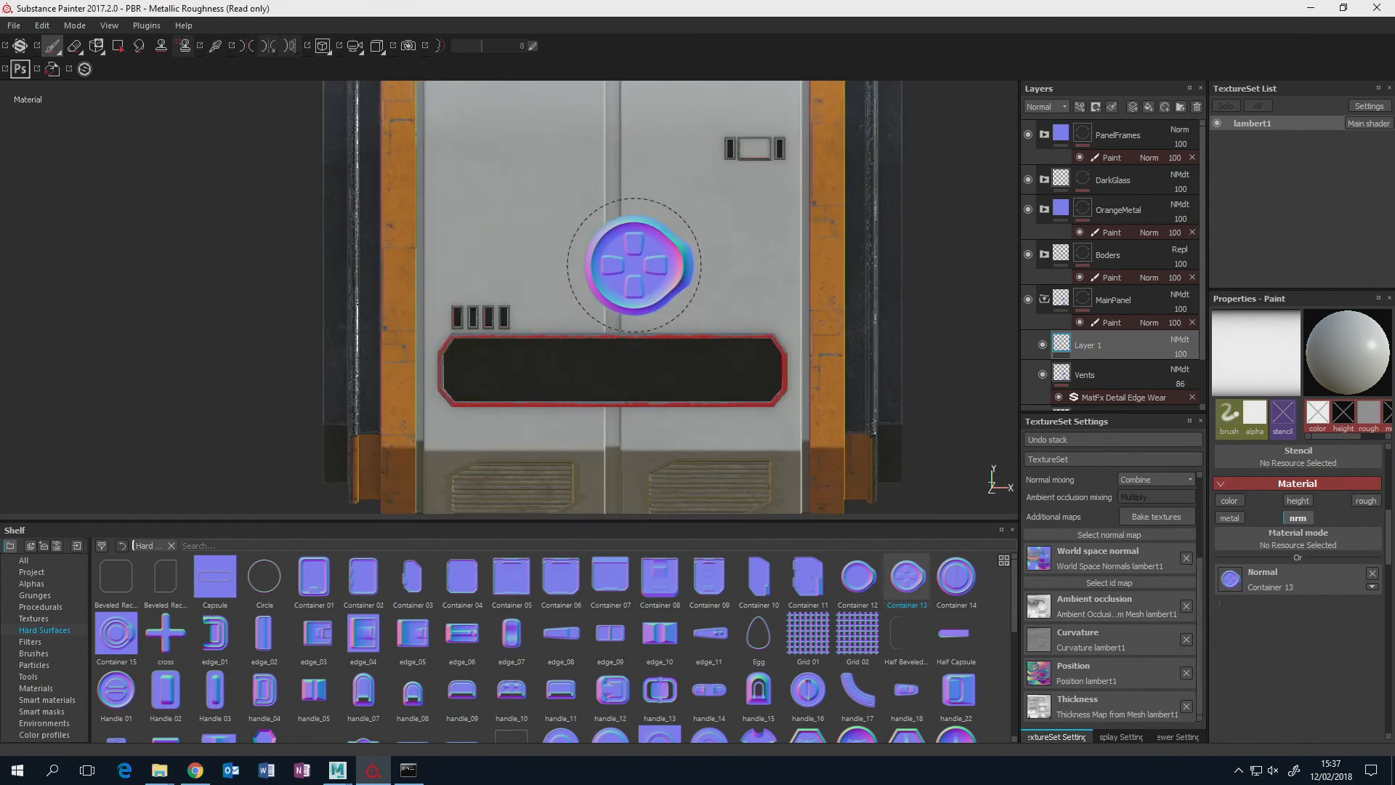
pyautogui.moveTo(659, 266)
pyautogui.keyDown('ctrl'); pyautogui.mouseDown(button='right')
pyautogui.moveTo(629, 267)
pyautogui.moveTo(654, 269)
pyautogui.mouseUp(button='right'); pyautogui.keyUp('ctrl')
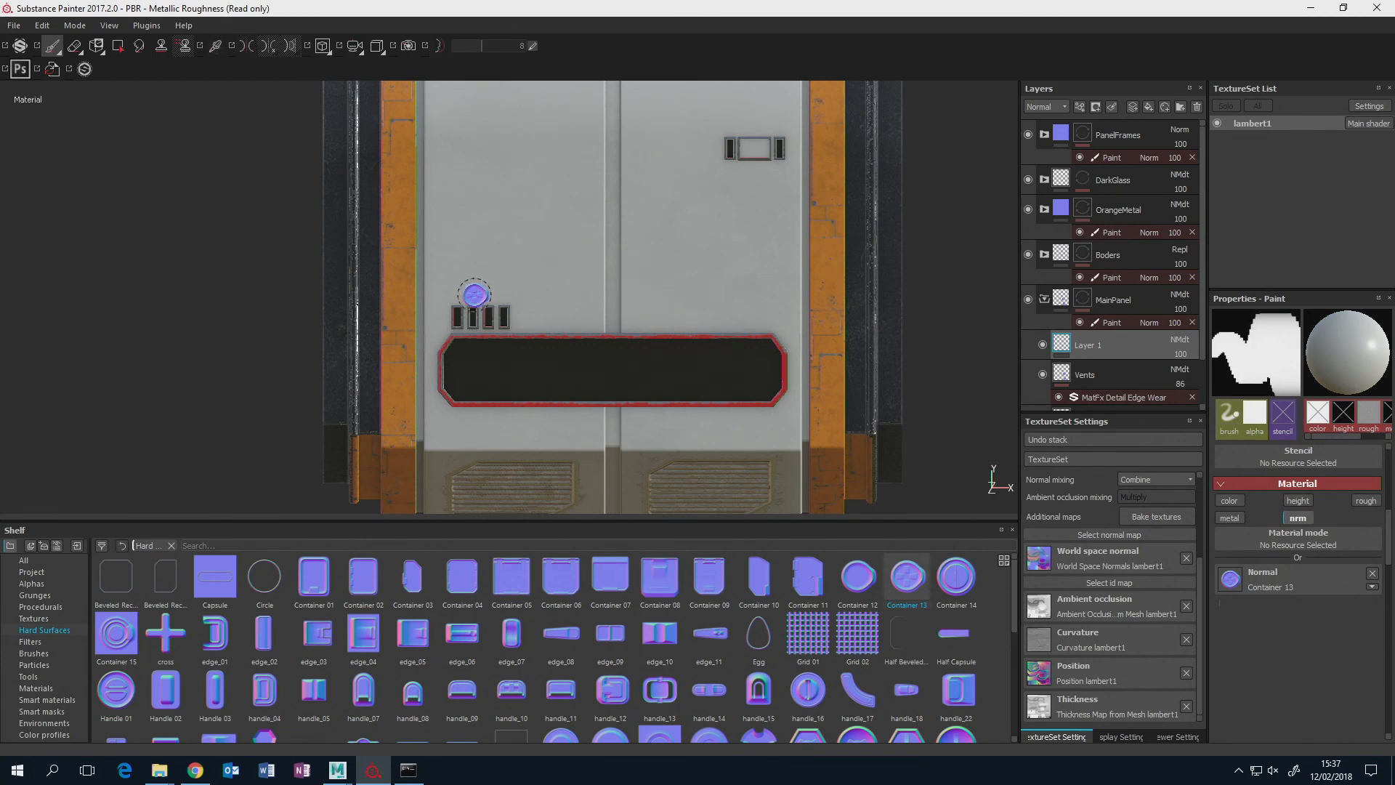
pyautogui.click(441, 433)
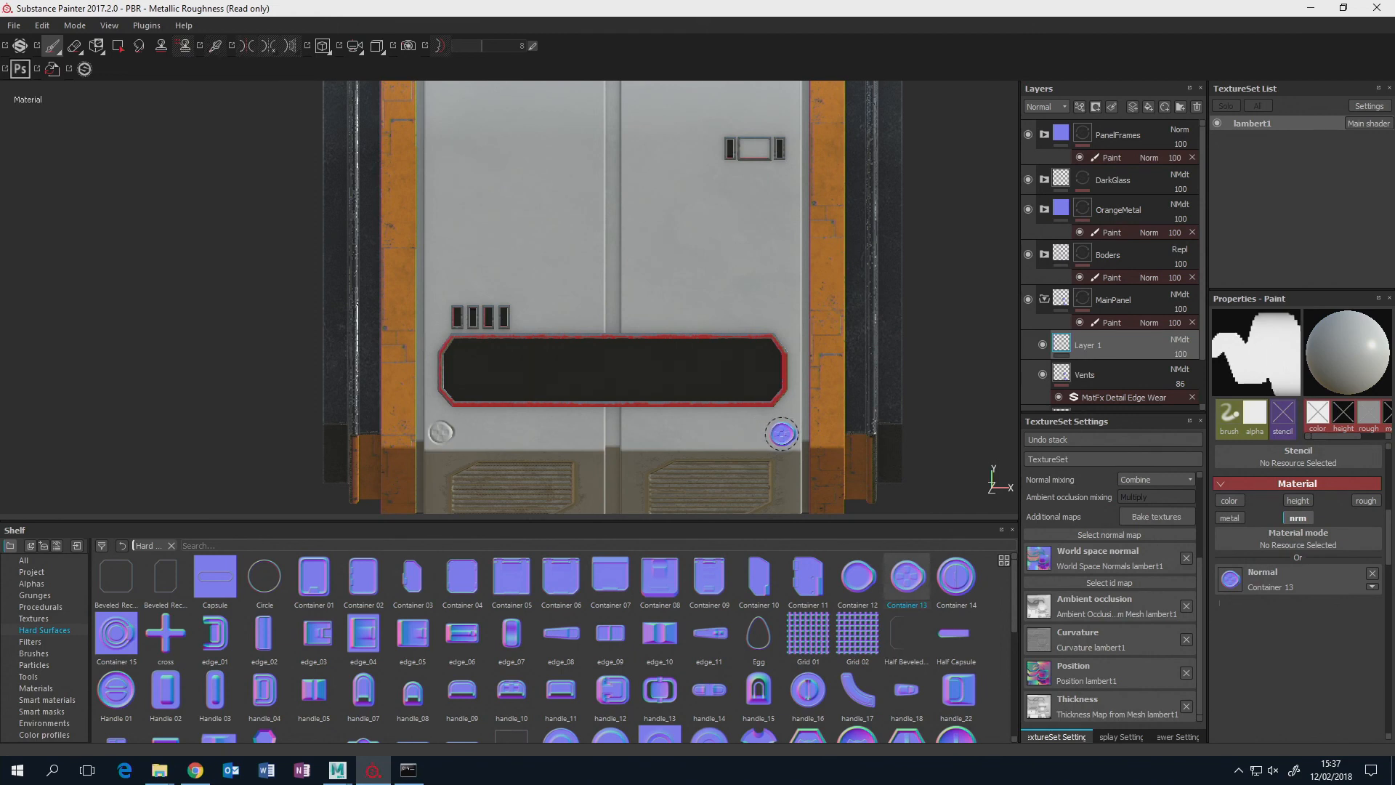
pyautogui.keyDown('ctrl'); pyautogui.moveTo(781, 432); pyautogui.dragTo(781, 432); pyautogui.keyUp('ctrl')
# Stamp Container 13 below the small display, at the panel's upper right corner, and level with the display stamp on the left half.
pyautogui.keyDown('alt'); pyautogui.moveTo(697, 189); pyautogui.dragTo(704, 361, button='middle'); pyautogui.keyUp('alt')
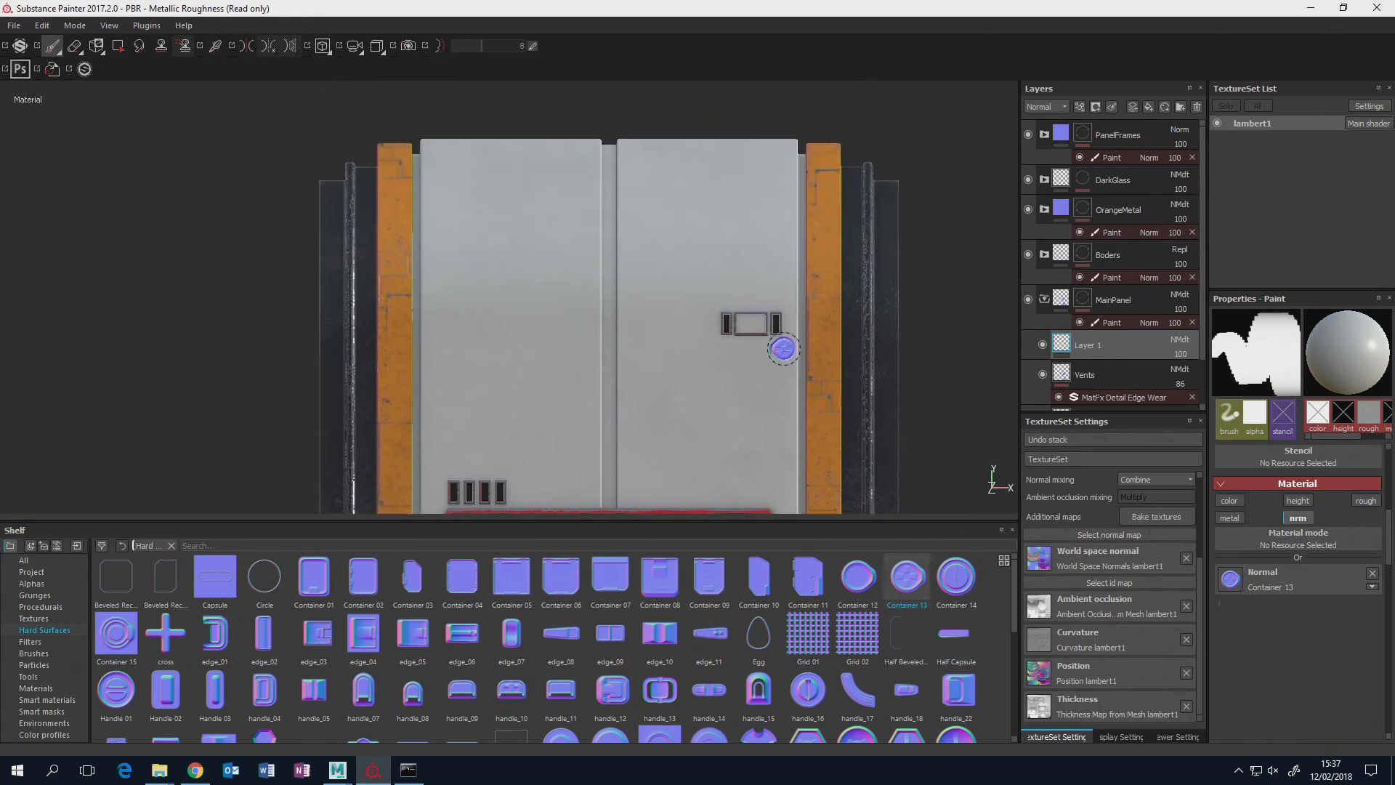
pyautogui.click(778, 353)
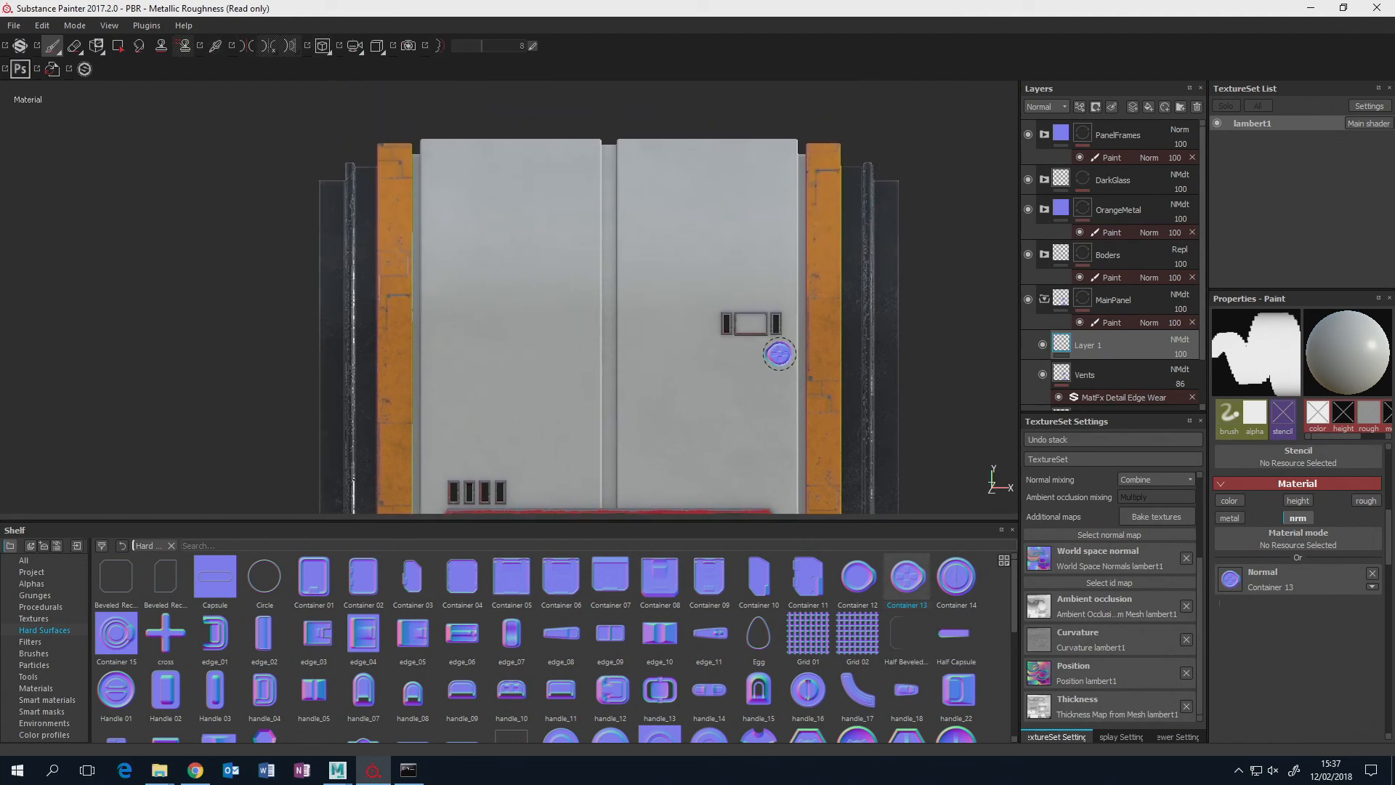
pyautogui.click(779, 150)
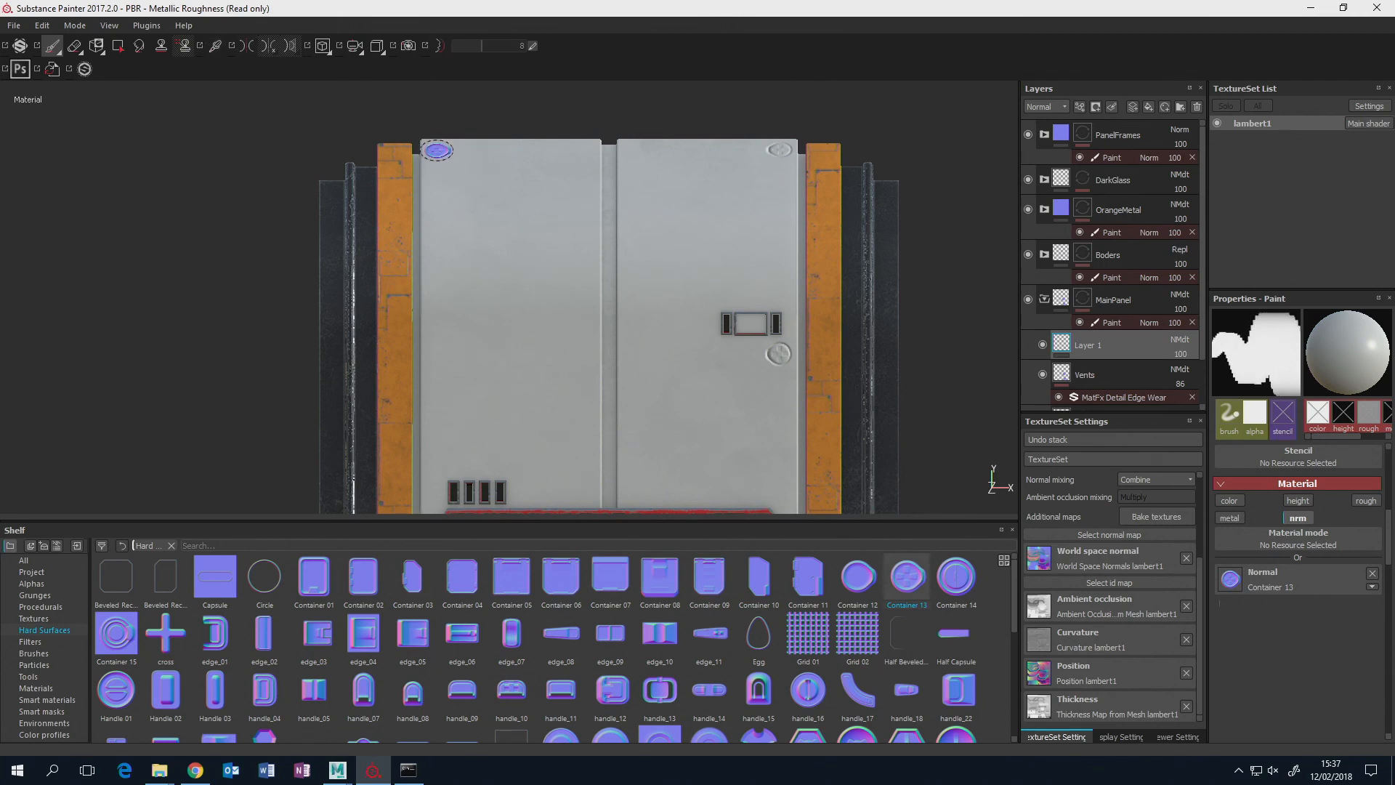
pyautogui.keyDown('alt'); pyautogui.moveTo(484, 276); pyautogui.dragTo(477, 124, button='middle'); pyautogui.keyUp('alt')
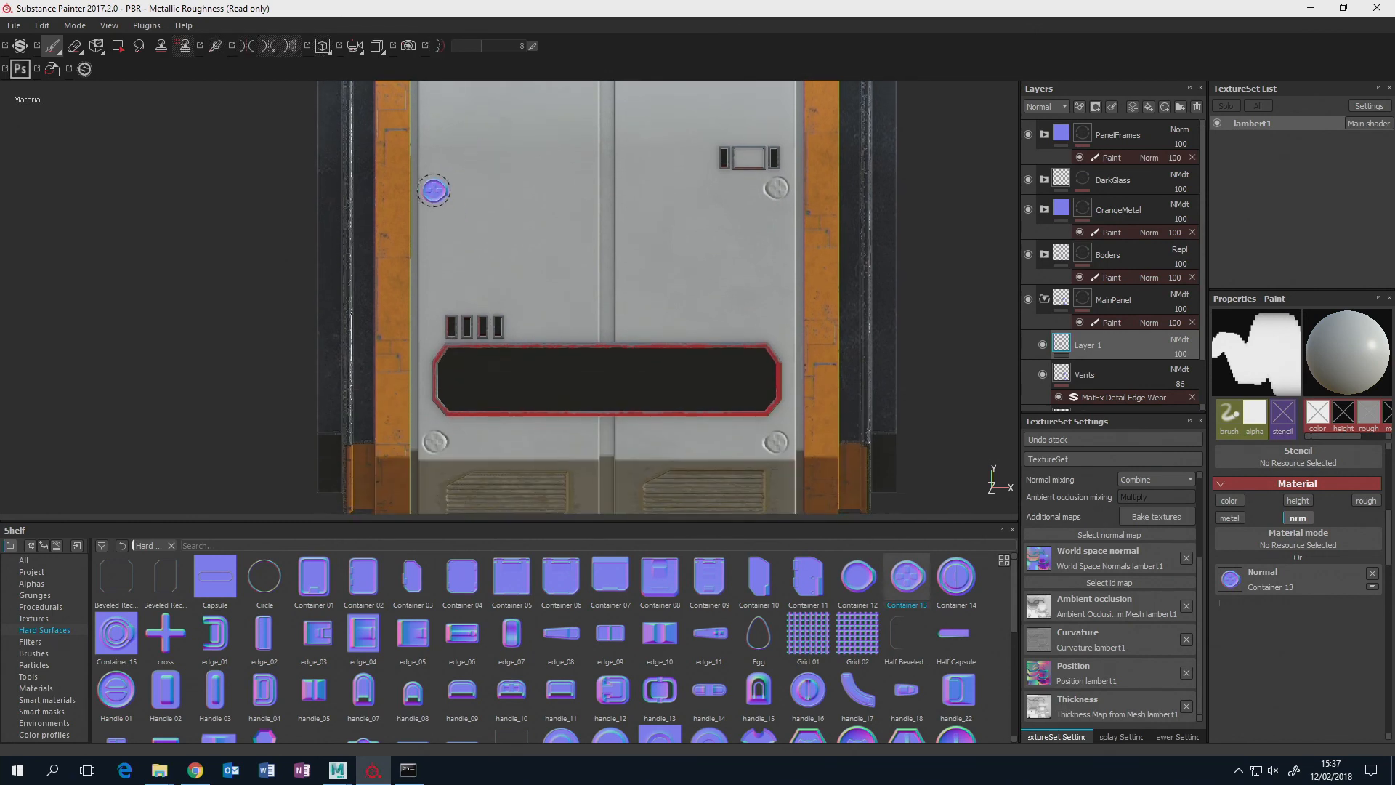
pyautogui.keyDown('alt'); pyautogui.moveTo(530, 334); pyautogui.dragTo(534, 294, button='middle'); pyautogui.keyUp('alt')
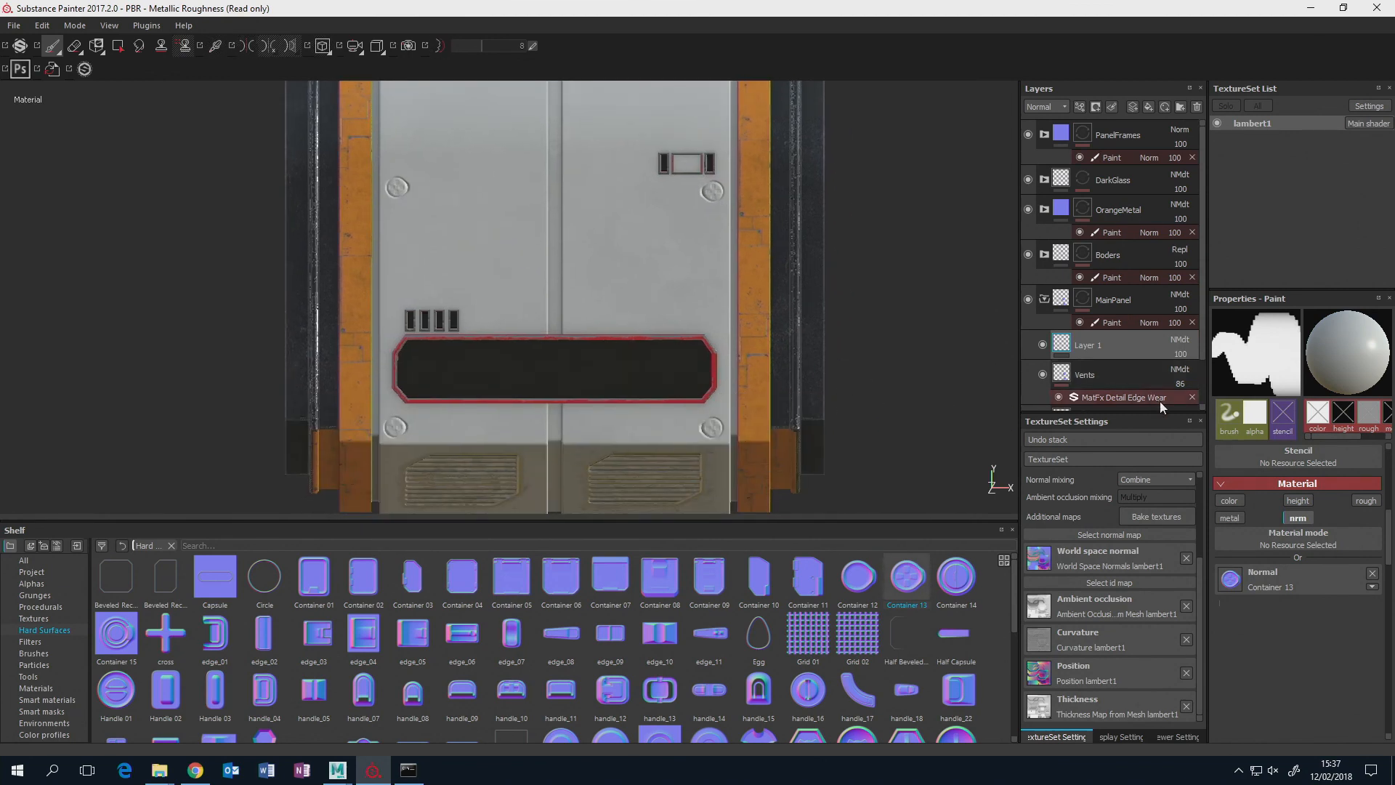
# Add another paint layer in the MainPanel folder and load Vent 07 as its normal stamp, framing the area beside the four slots.
pyautogui.click(1148, 107)
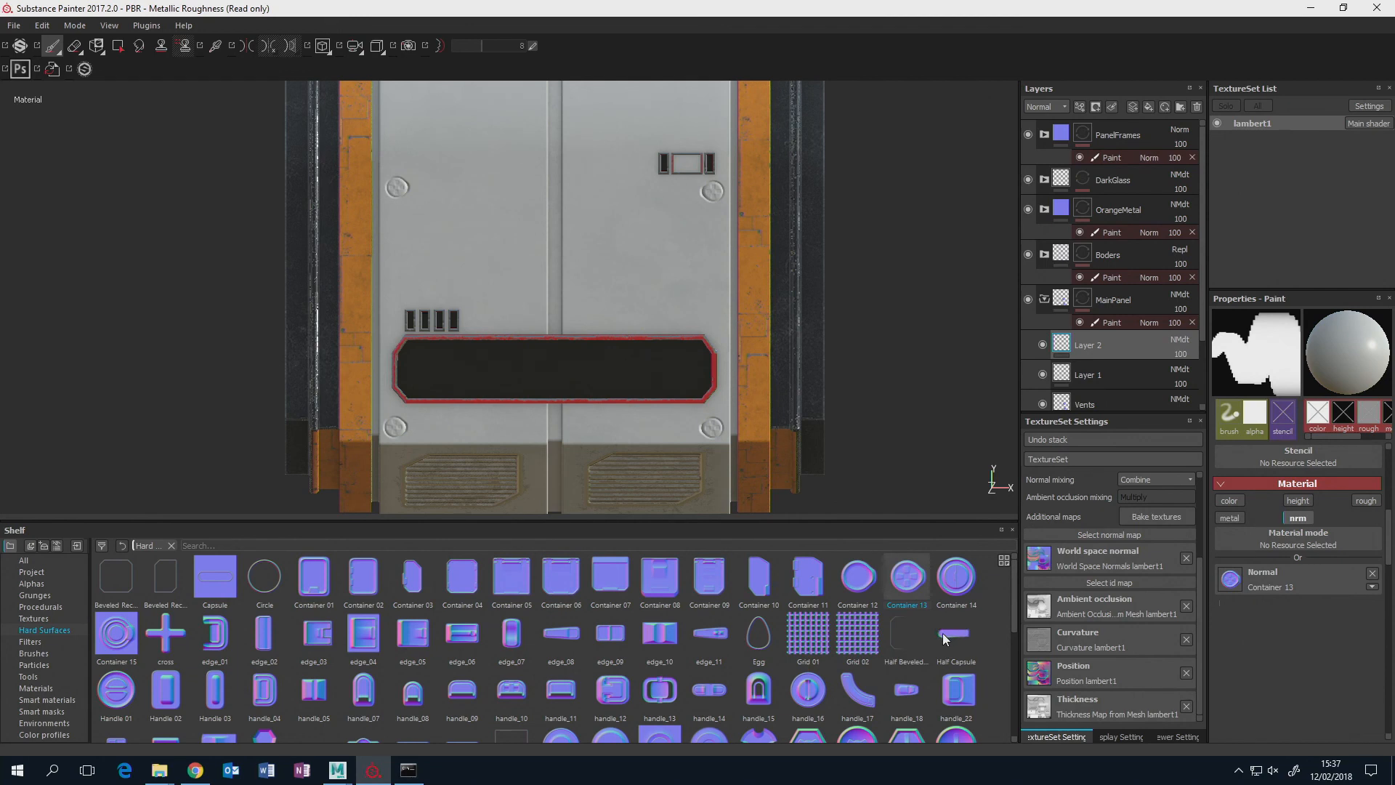
pyautogui.scroll(-1, 1018, 631)
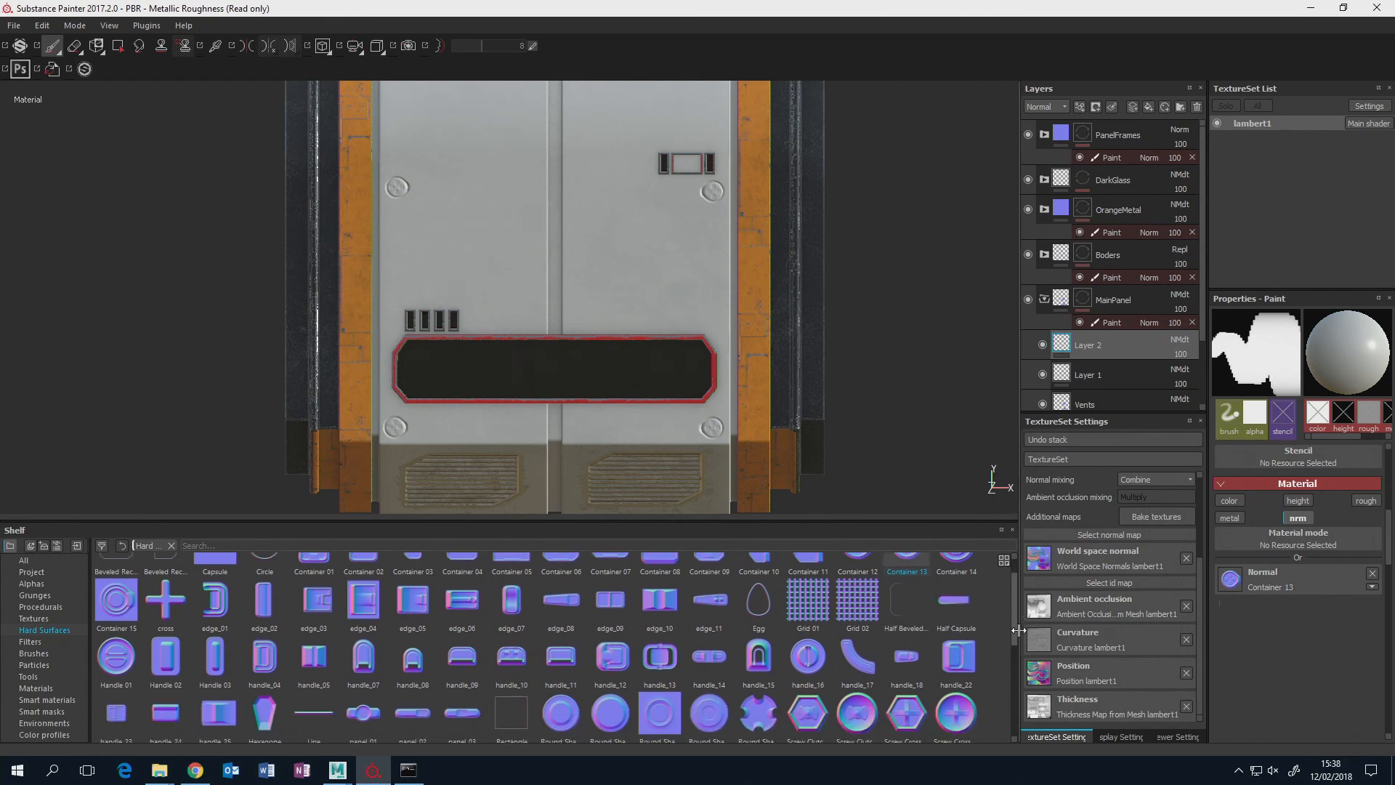
pyautogui.moveTo(1017, 630); pyautogui.dragTo(1017, 688)
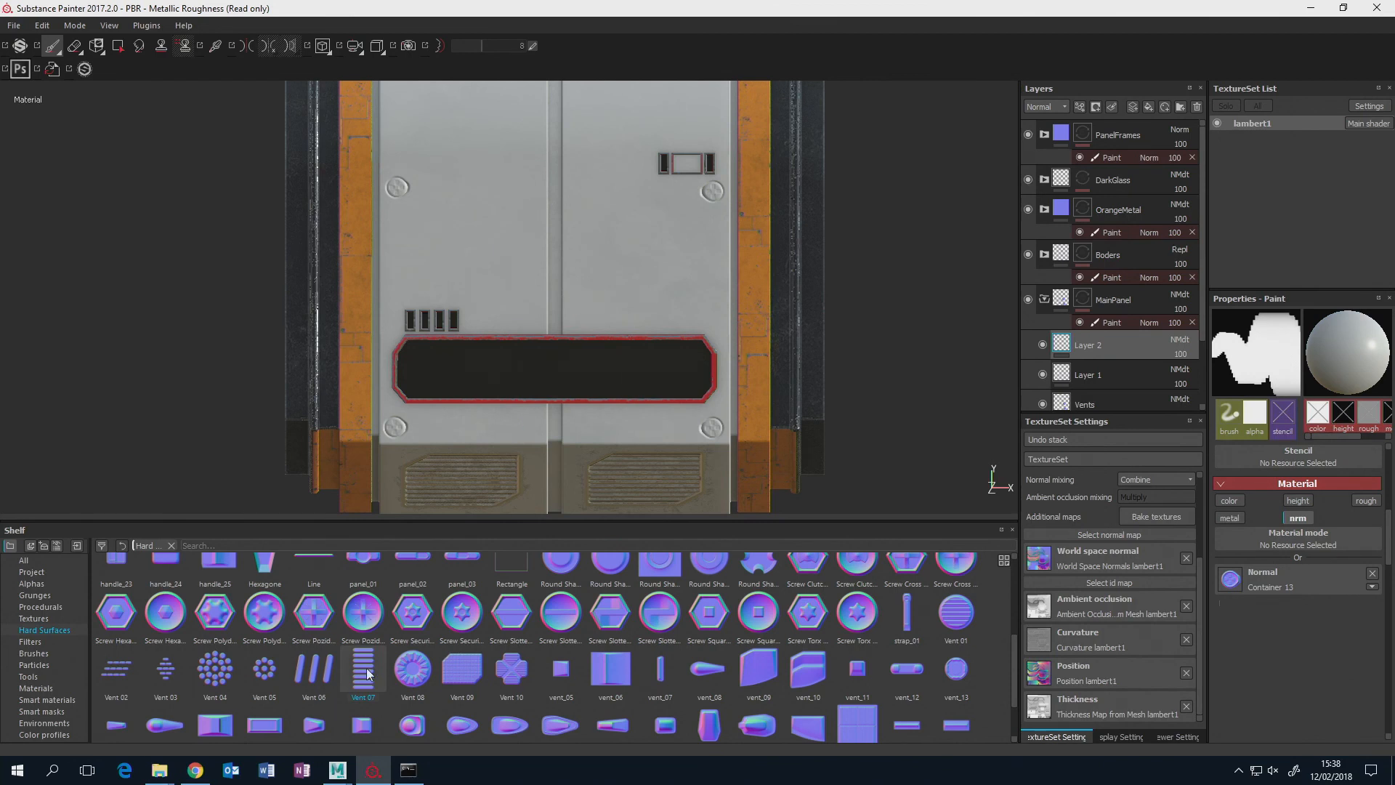
pyautogui.moveTo(367, 673); pyautogui.dragTo(1230, 579)
pyautogui.scroll(2, 602, 283)
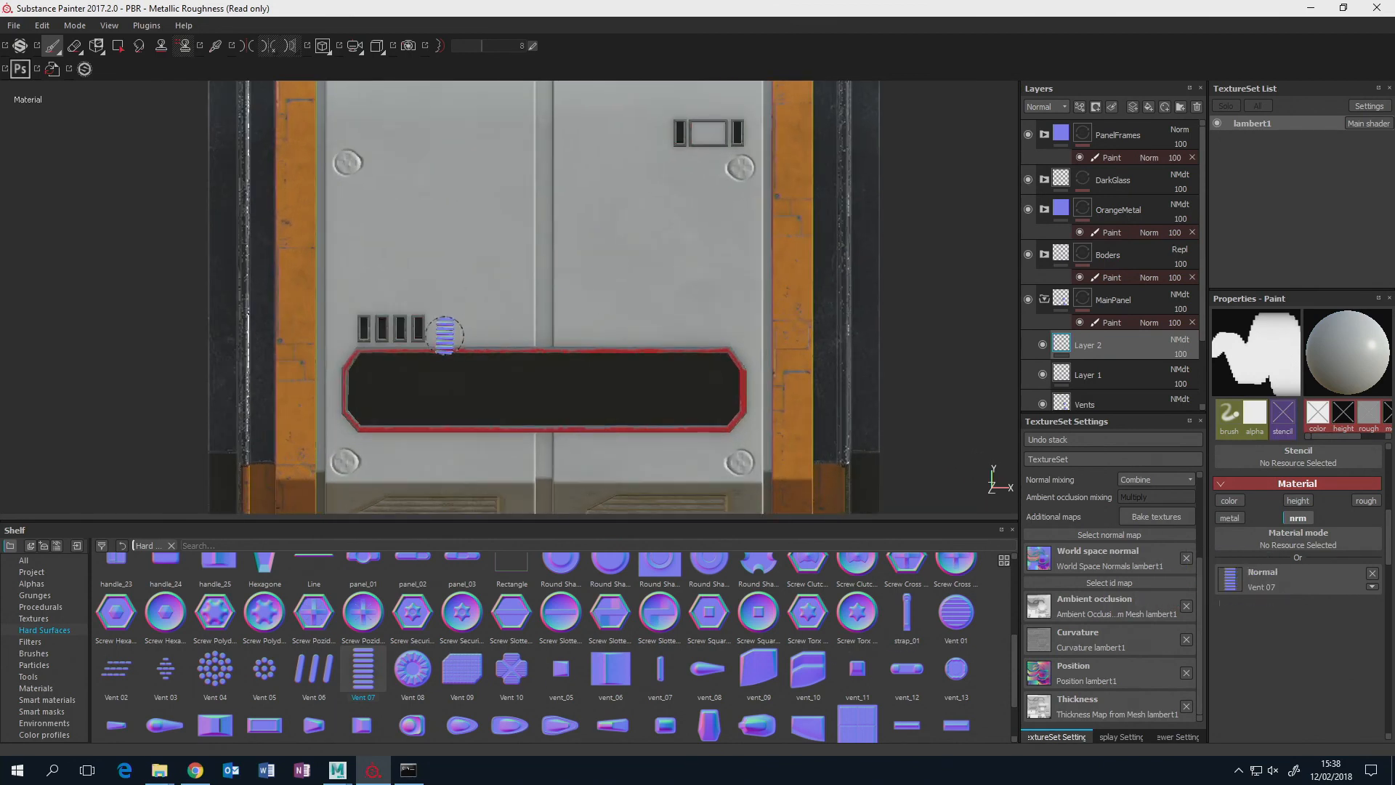
pyautogui.scroll(1, 445, 333)
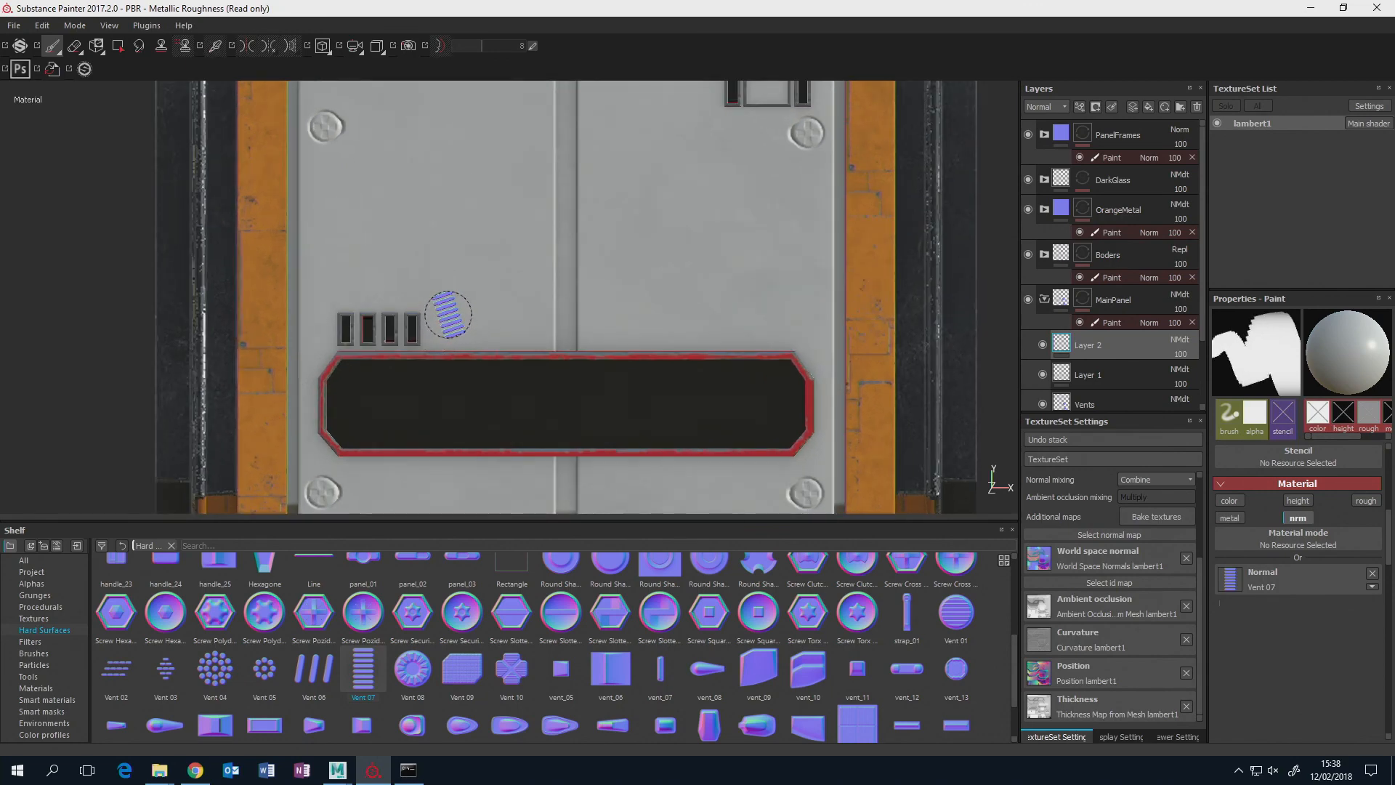